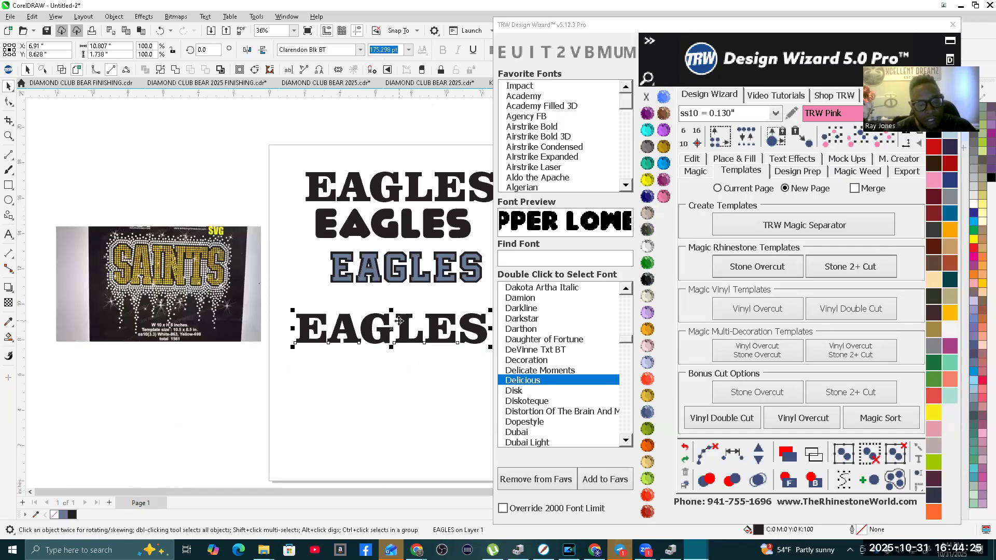
Step: Load the Default preset in the rhinestone Place & Fill settings
left_click(732, 160)
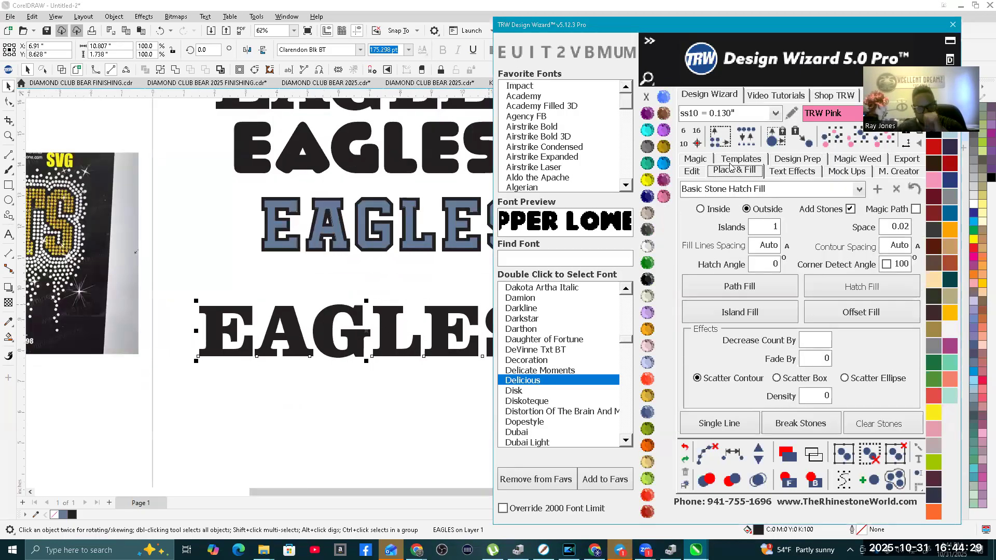
left_click(859, 190)
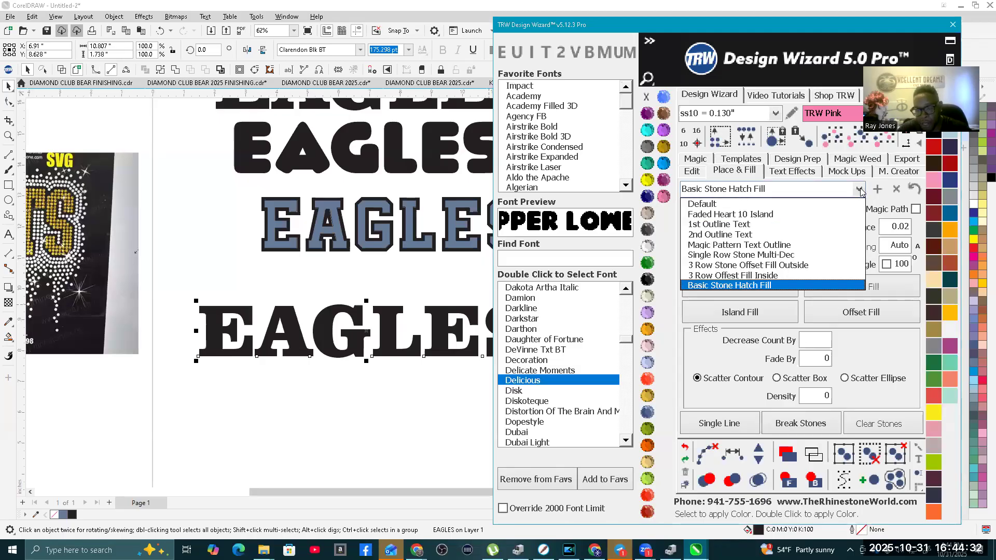
left_click(718, 206)
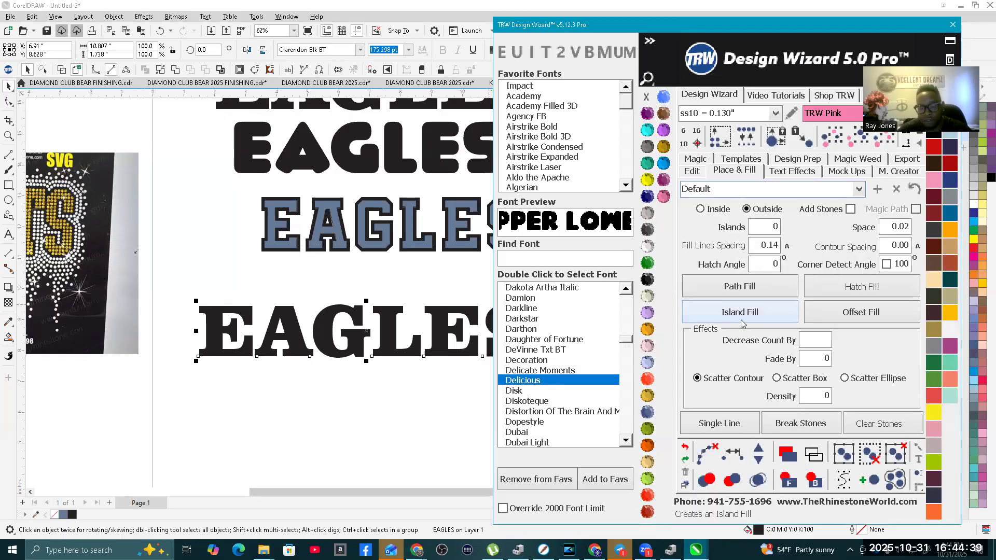
Step: Set contour spacing to .075, fill lines spacing to Auto and corner detect angle to 130, with Inside and Add Stones enabled
double_click(900, 245)
key("BackSpace")
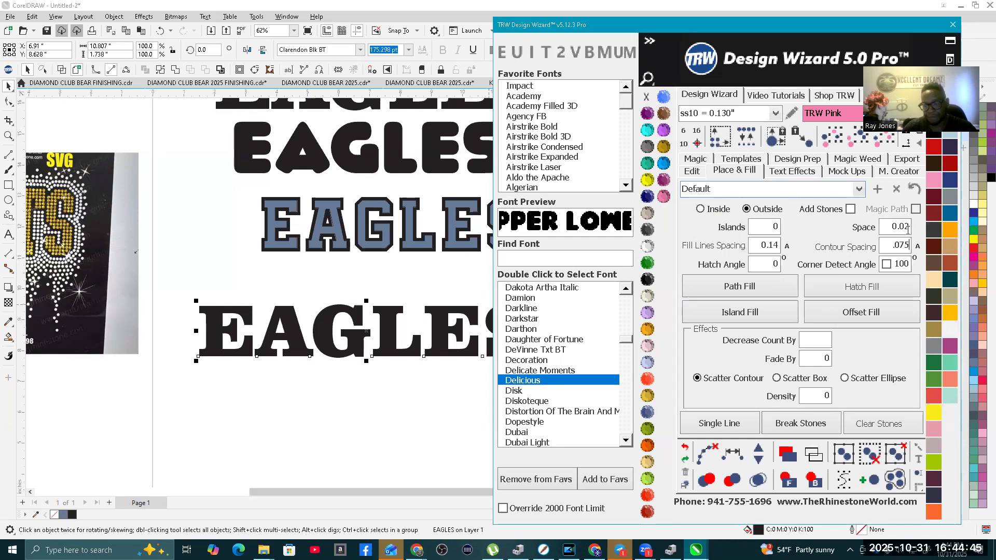
left_click(787, 246)
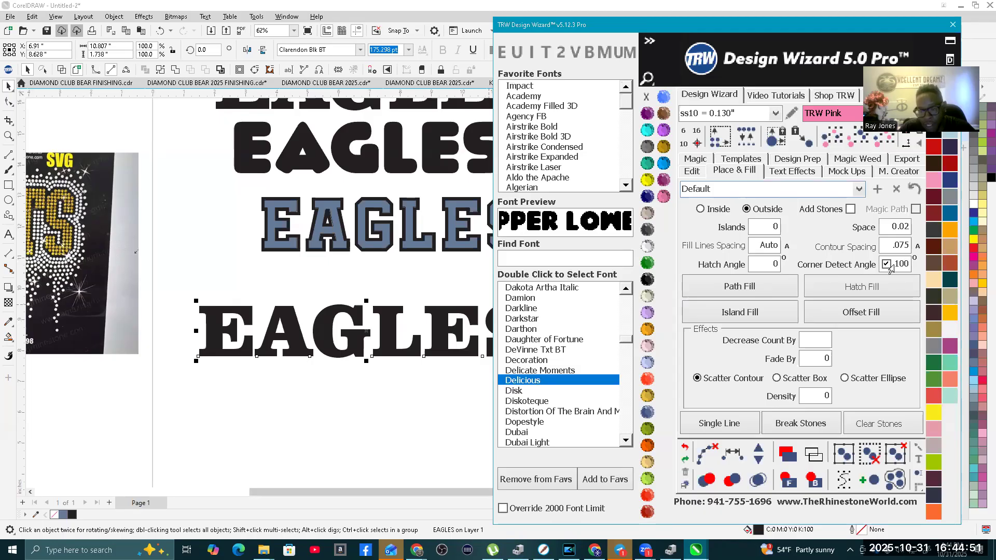
type("13")
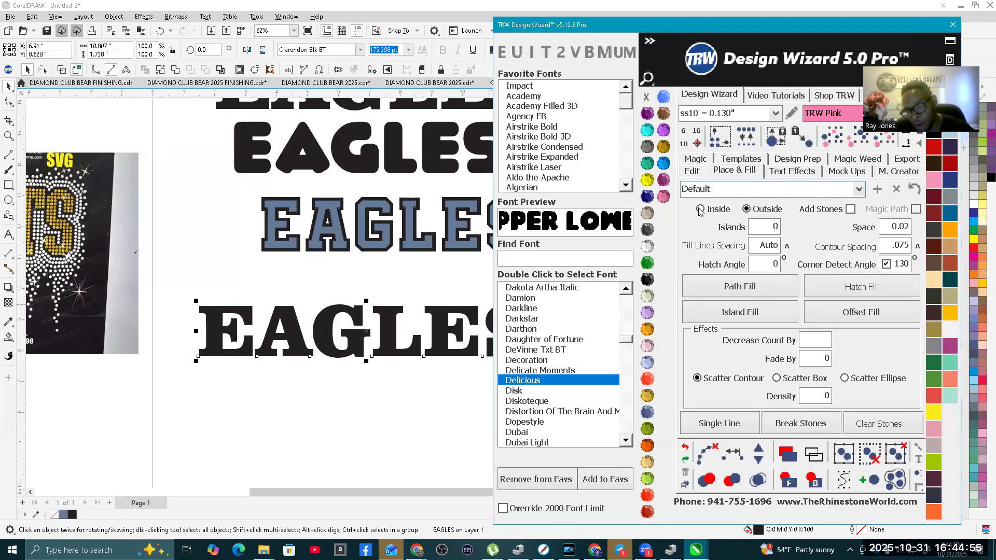
left_click(847, 210)
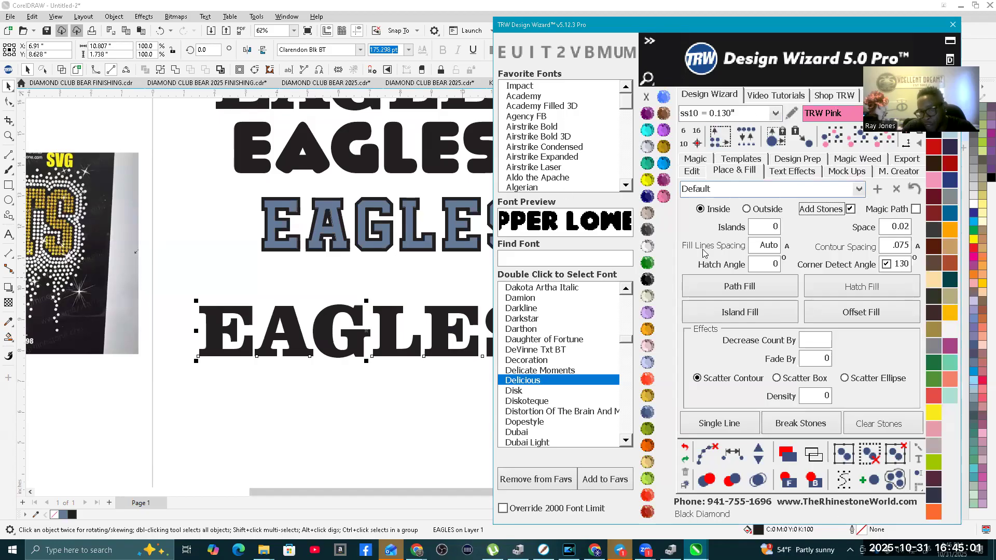
Step: Apply an Island Fill of ss10 TRW Pink stones to the bottom EAGLES lettering
scroll(255, 334, "down", 1)
scroll(406, 331, "up", 1)
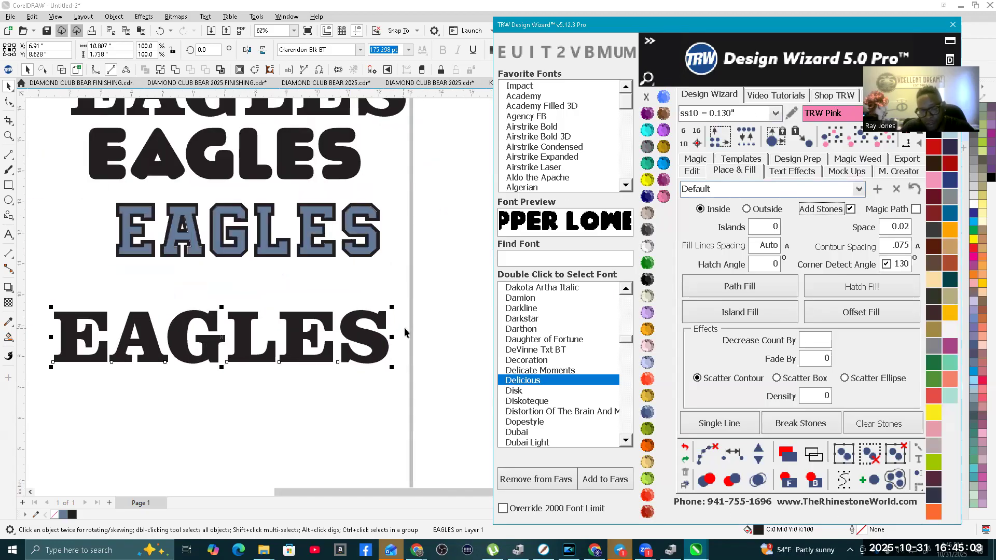
left_click(750, 313)
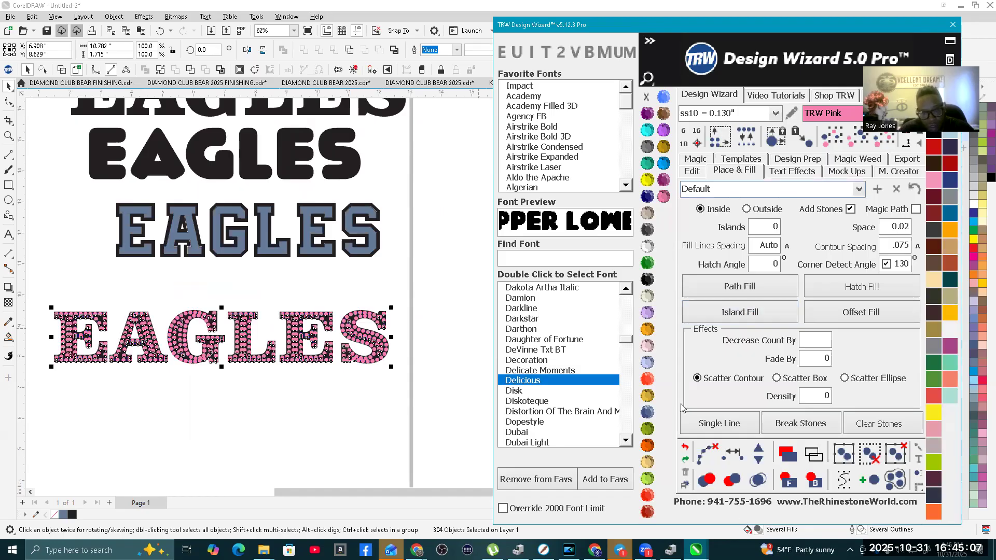
Step: Select the pink stones in the bottom EAGLES lettering and merge the overlapping ones
left_click(708, 450)
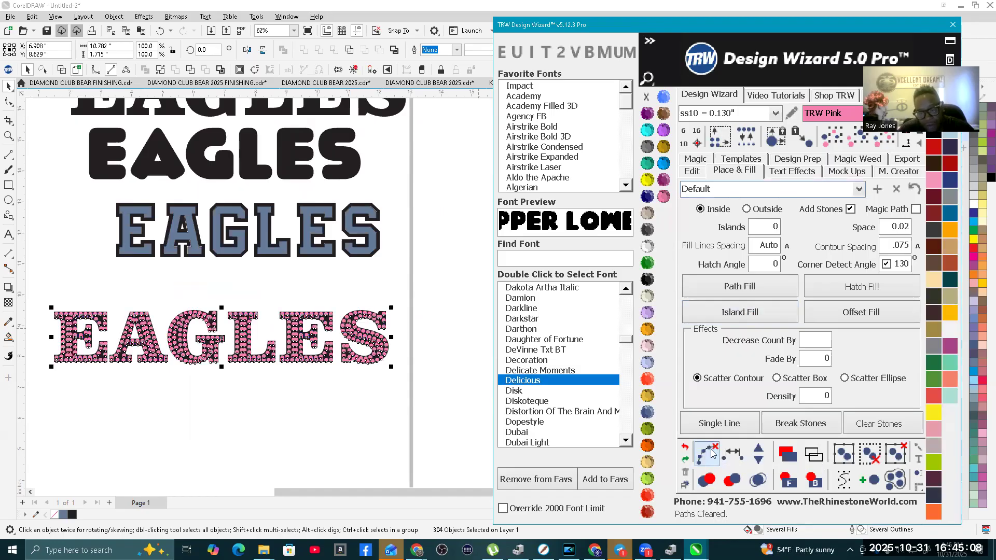
left_click(760, 483)
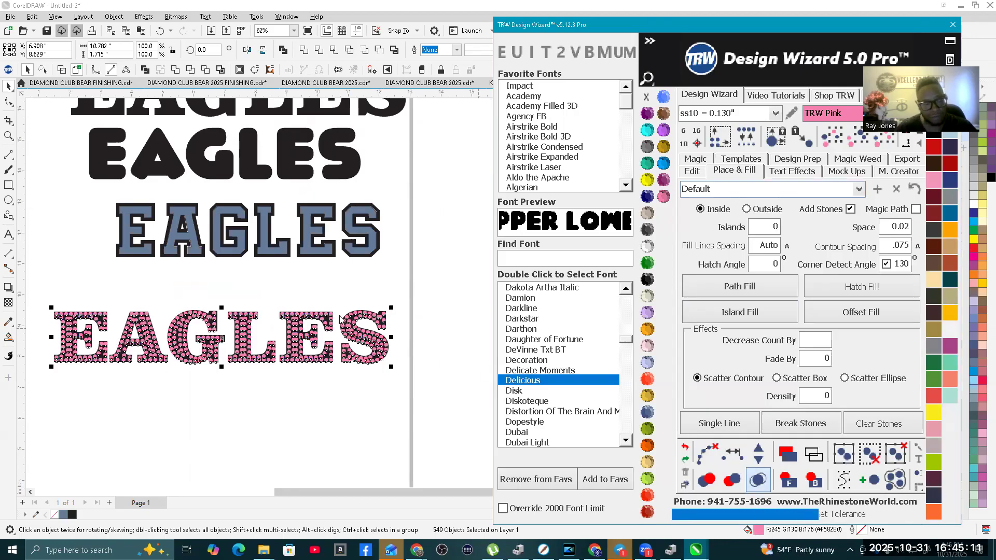
left_click(290, 284)
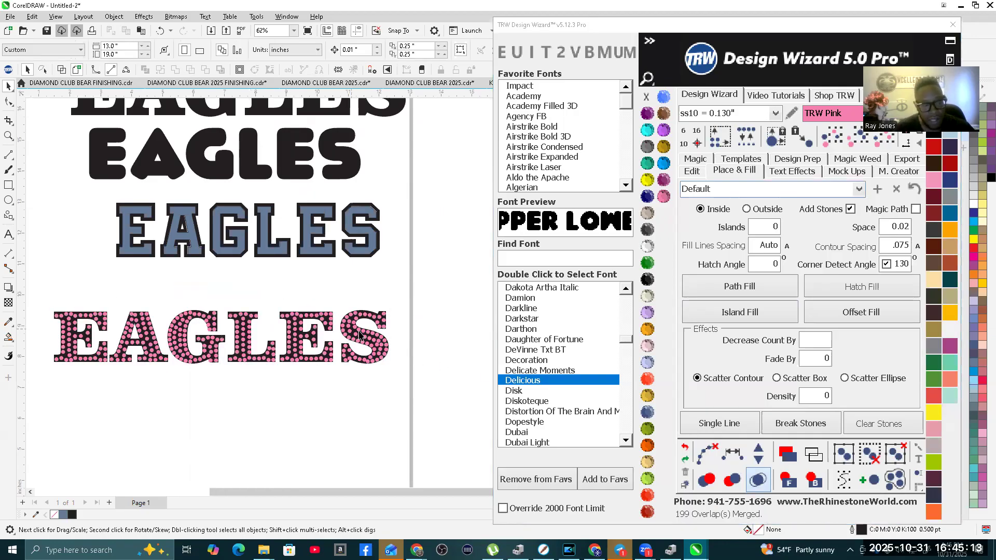
Step: Examine the stone spacing in the filled EAGLES lettering and compare it with the SAINTS reference image
scroll(285, 347, "down", 2)
scroll(244, 351, "up", 2)
scroll(340, 325, "up", 3)
scroll(401, 303, "down", 3)
scroll(400, 302, "up", 2)
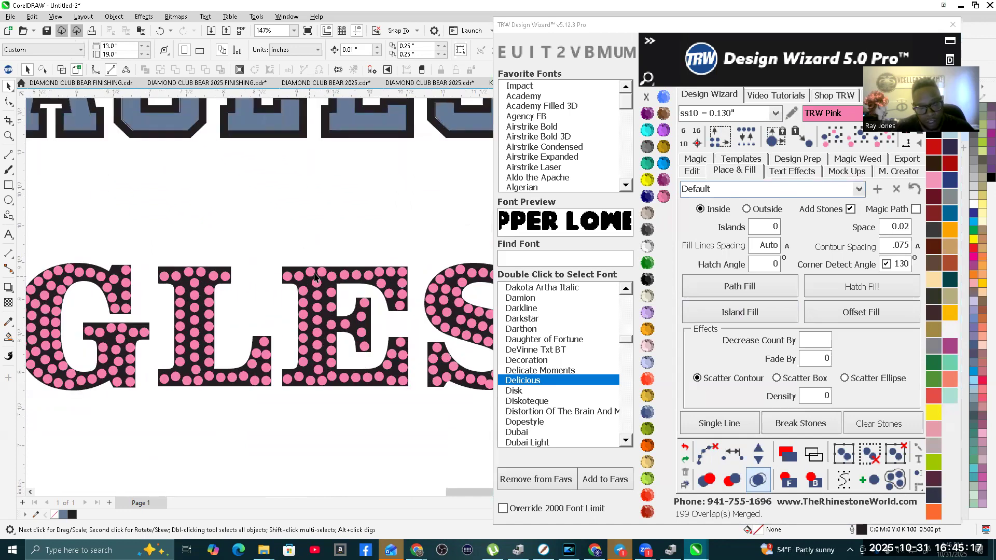
scroll(315, 294, "down", 4)
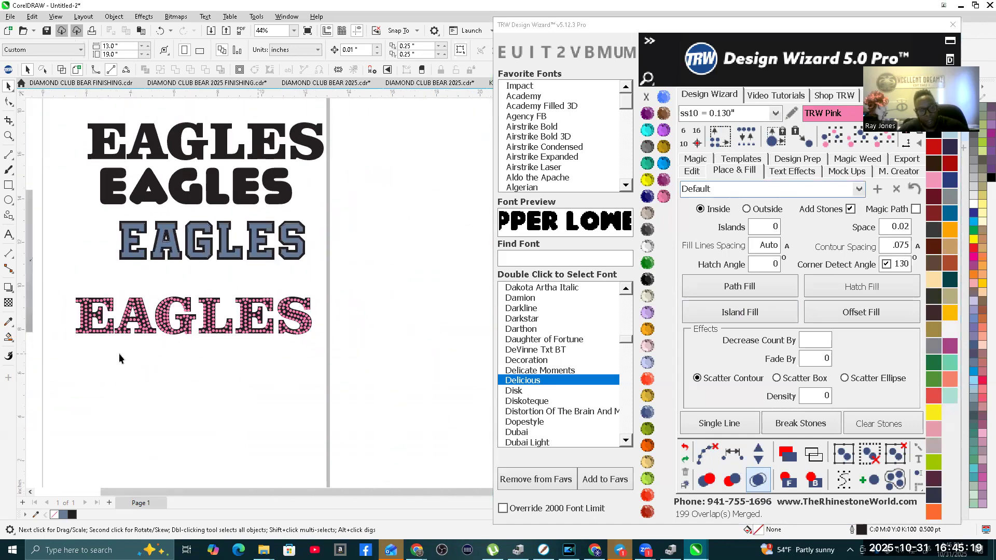
scroll(84, 228, "up", 3)
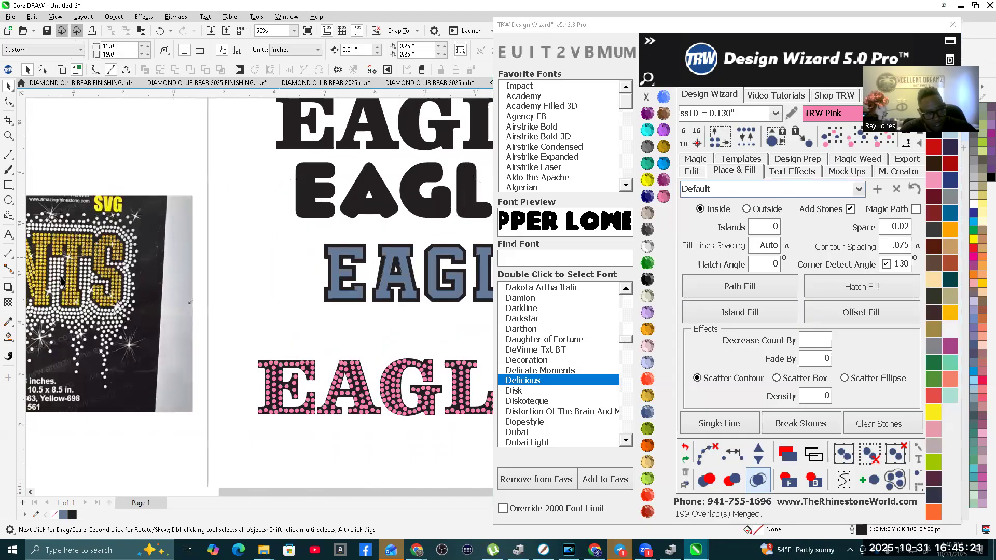
scroll(84, 228, "up", 2)
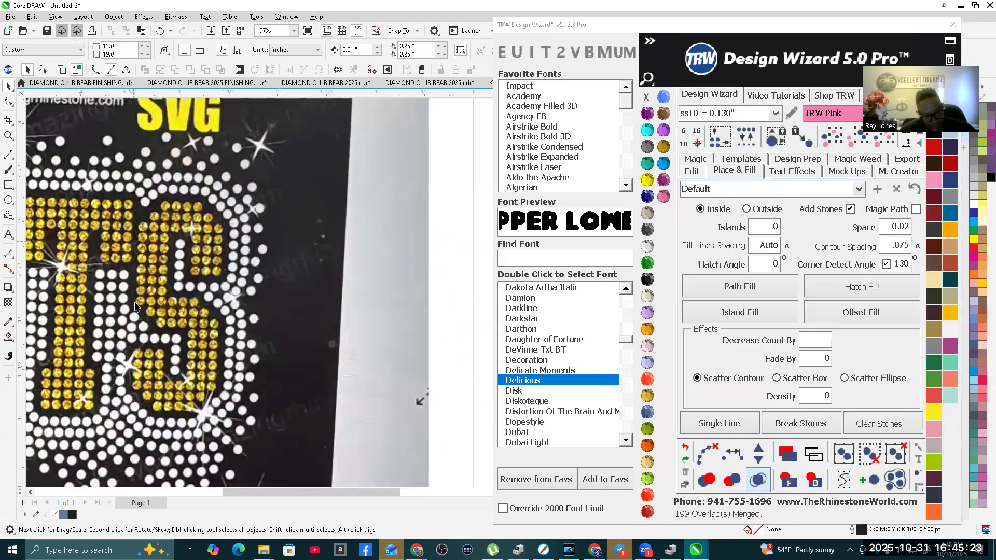
scroll(127, 299, "down", 5)
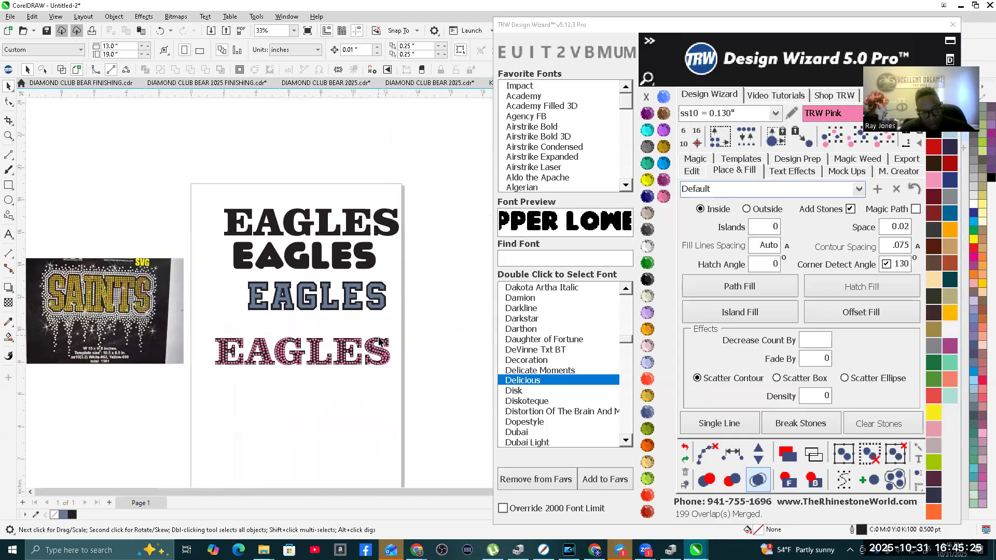
scroll(385, 338, "up", 1)
scroll(385, 338, "up", 3)
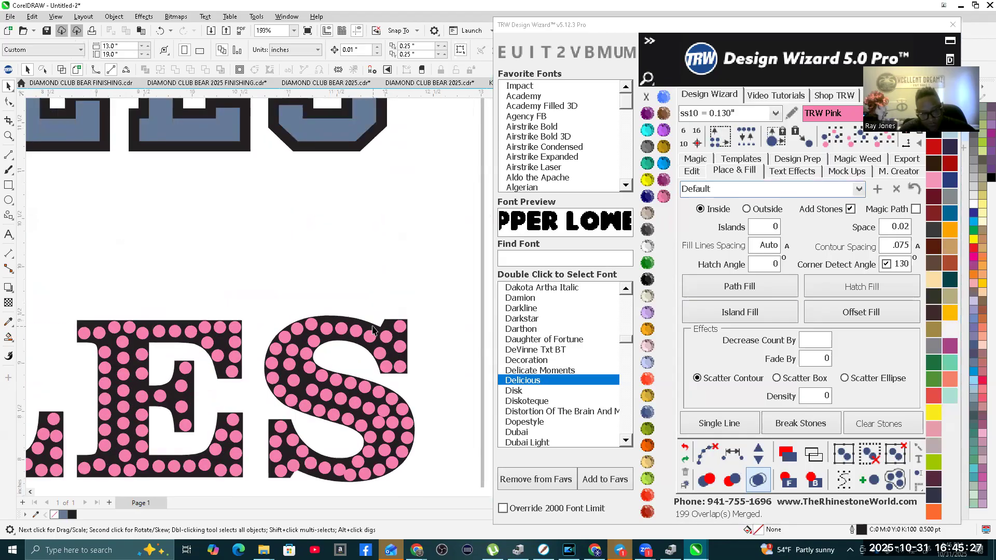
Step: Create 1 outside island around the bottom EAGLES text without adding stones, using a contour spacing of .12
scroll(372, 329, "down", 2)
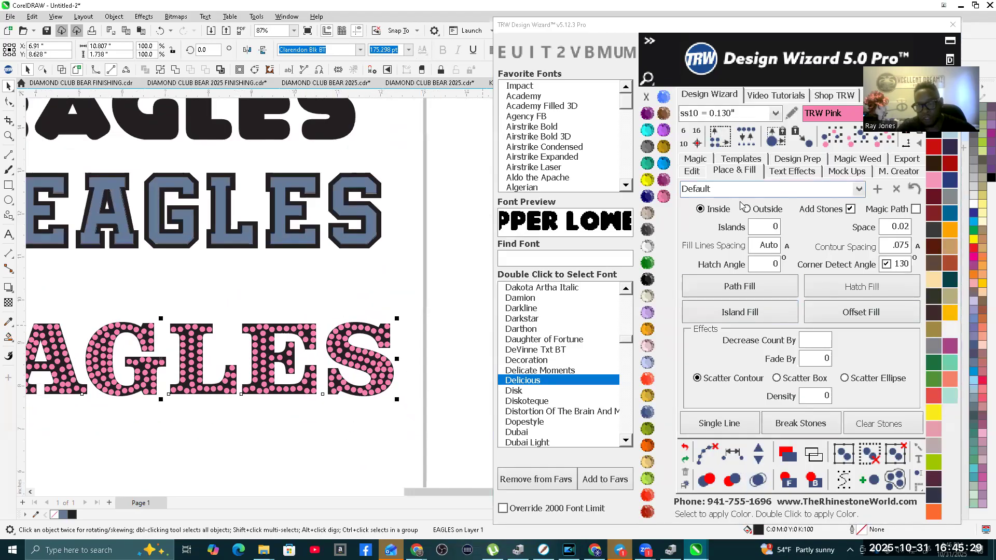
left_click(747, 210)
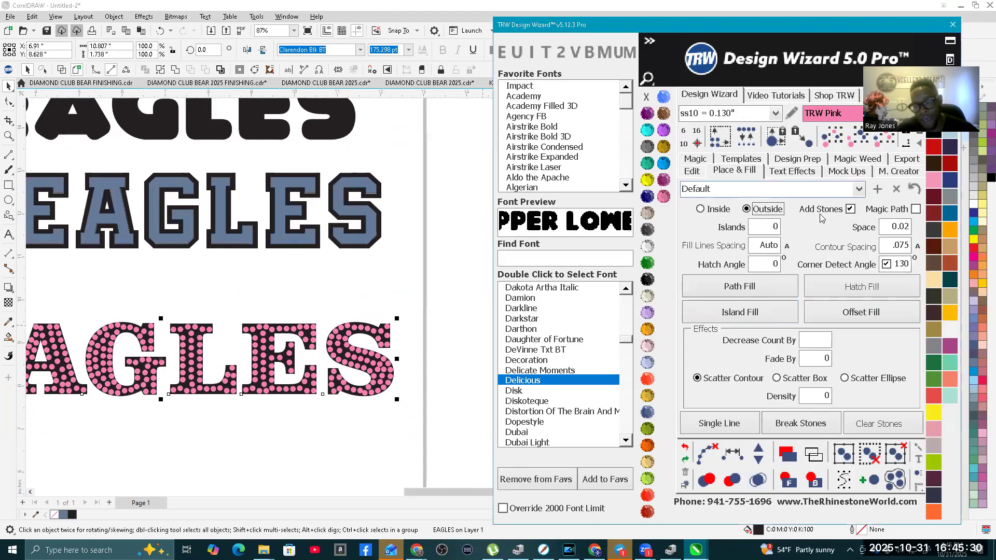
left_click(850, 209)
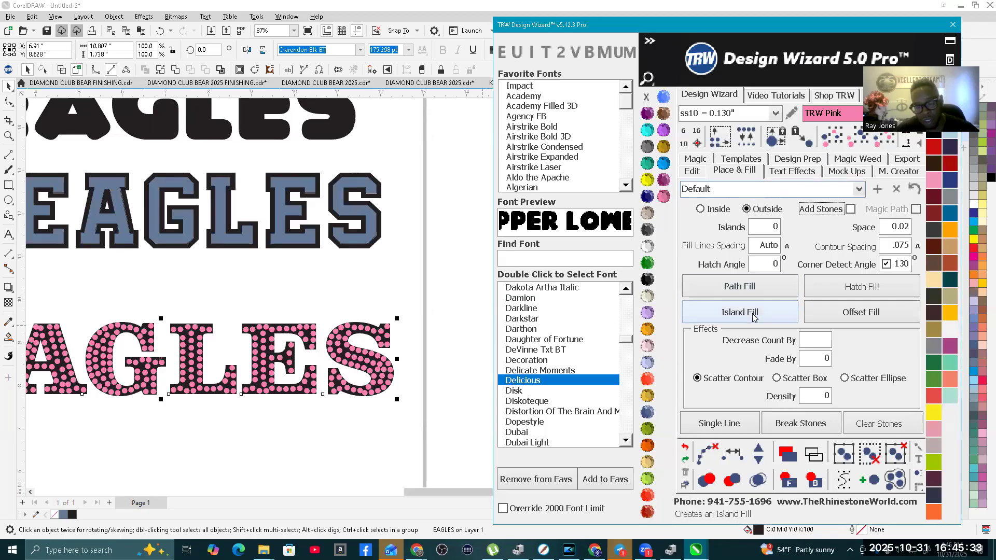
double_click(893, 246)
type(".12")
left_click(733, 312)
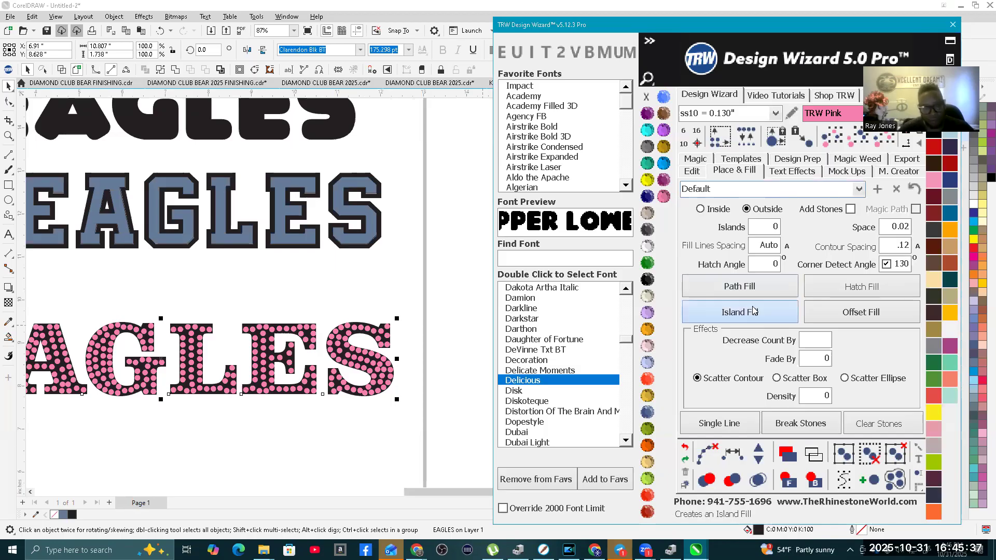
scroll(337, 344, "up", 1)
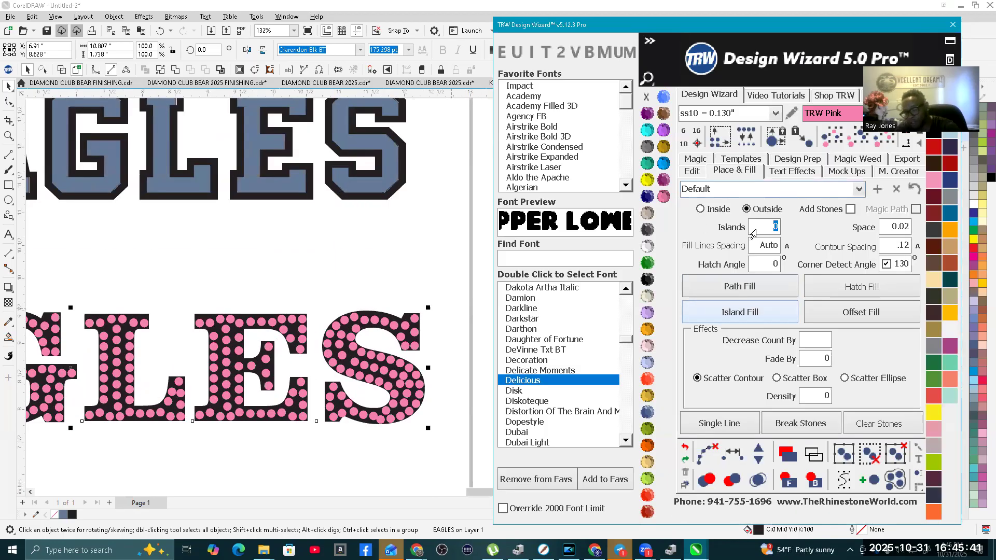
left_click(747, 314)
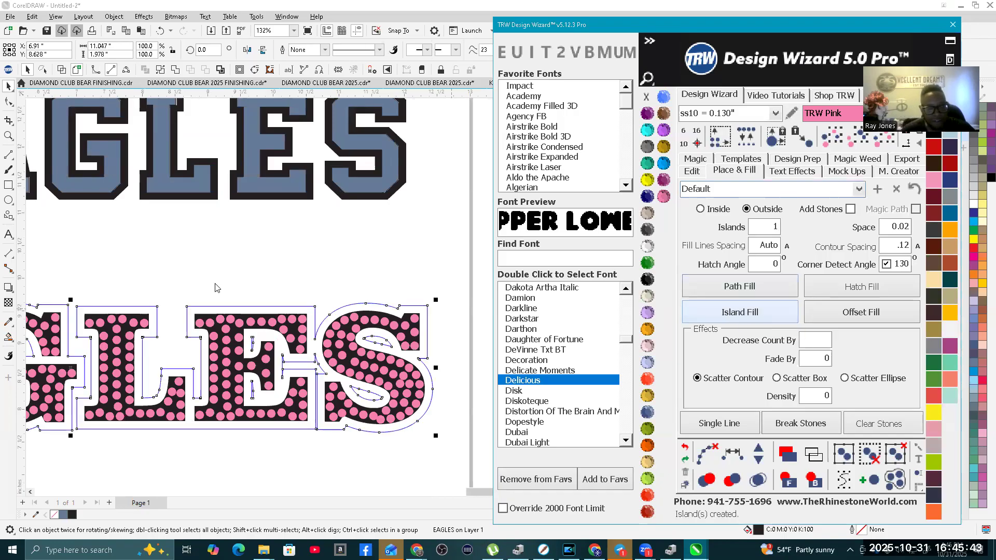
Step: Check the outside contour against the reference image and delete it from the stone-filled EAGLES lettering
scroll(246, 283, "down", 1)
scroll(350, 332, "down", 3)
scroll(323, 326, "up", 2)
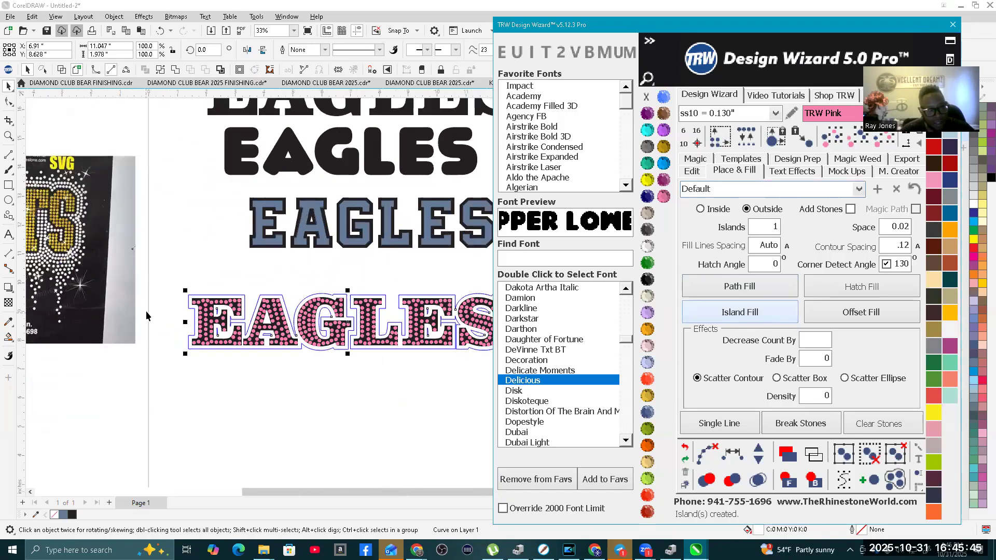
scroll(323, 326, "up", 2)
scroll(341, 245, "up", 2)
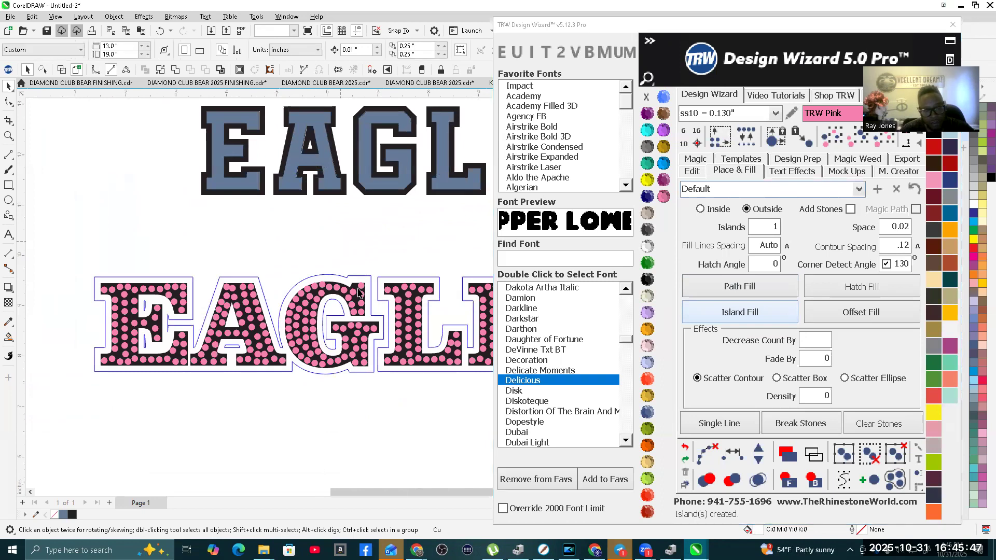
scroll(340, 270, "down", 1)
key("Delete")
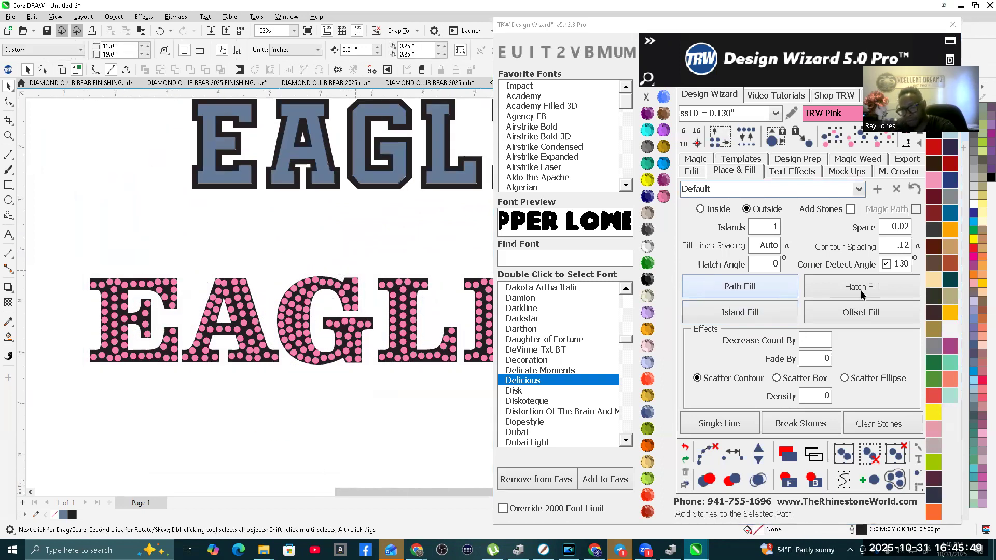
Step: Create a tighter outside island around the bottom EAGLES text with the contour spacing set to .08
double_click(880, 251)
type(".08")
left_click(760, 317)
scroll(391, 286, "up", 1)
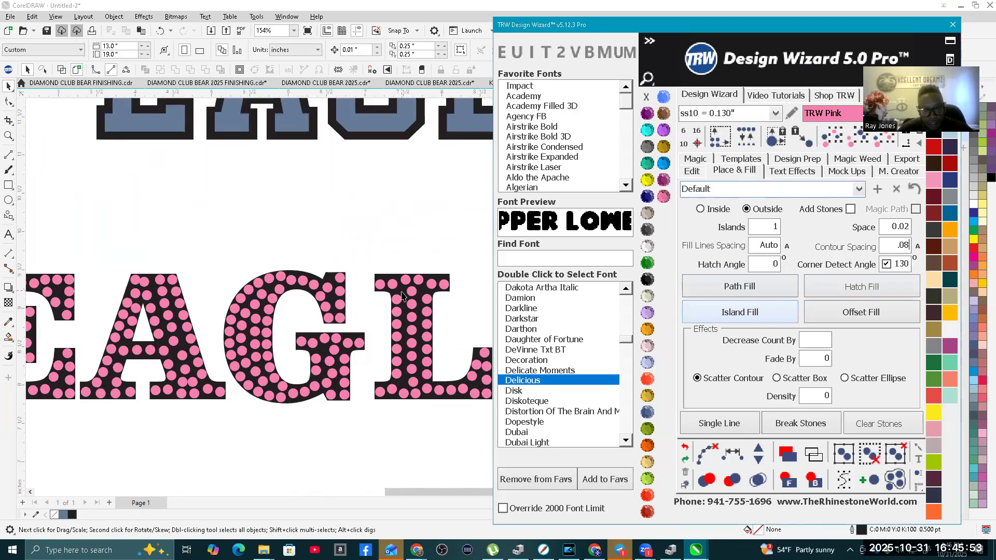
scroll(110, 315, "down", 3)
scroll(110, 315, "up", 1)
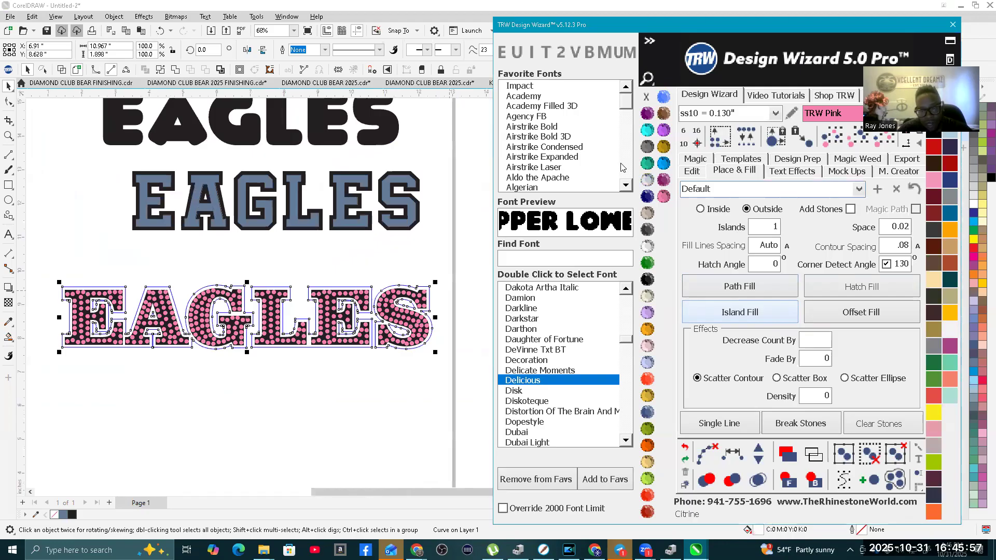
Step: Fill the new EAGLES contour with TRW Blue and clear its outline
left_click(663, 97)
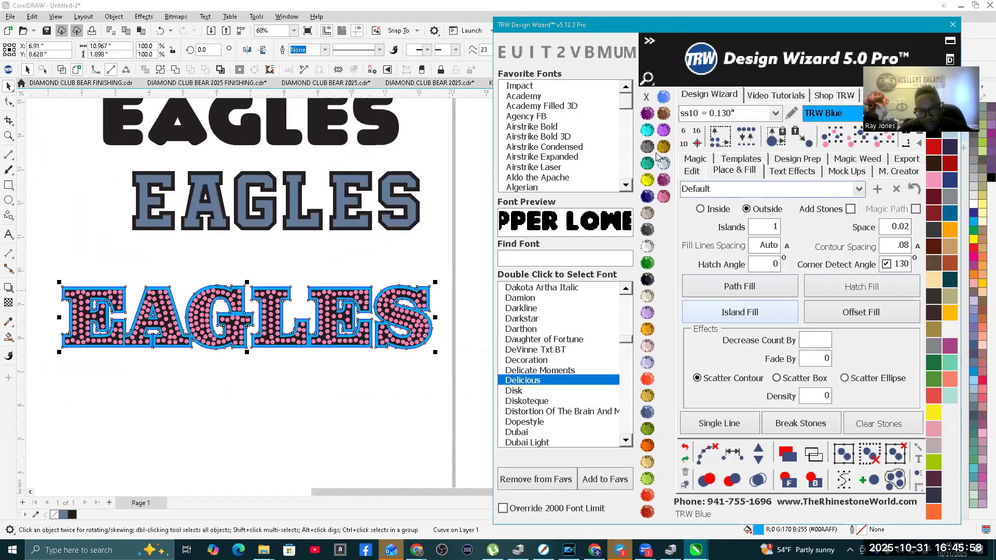
right_click(646, 98)
scroll(303, 270, "down", 2)
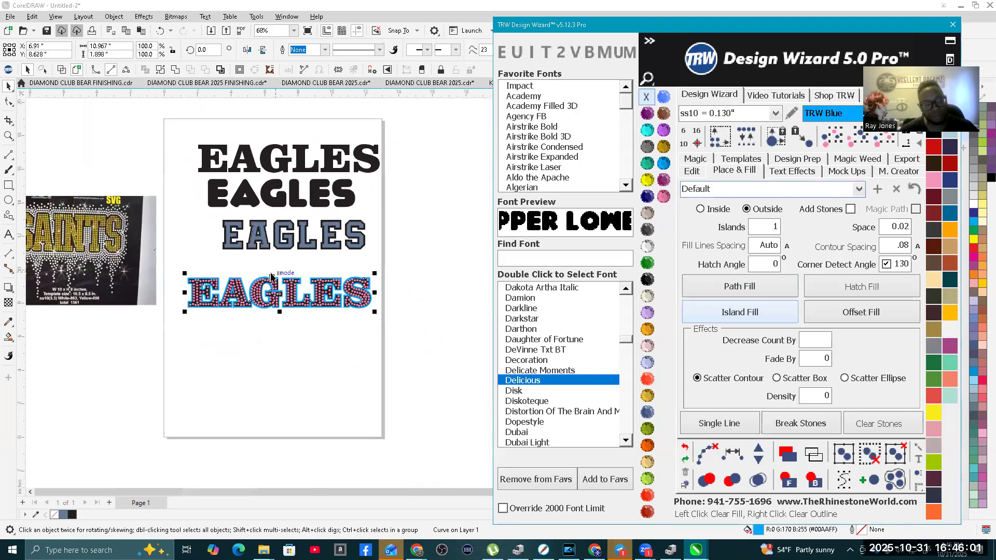
left_click(250, 263)
scroll(338, 275, "up", 2)
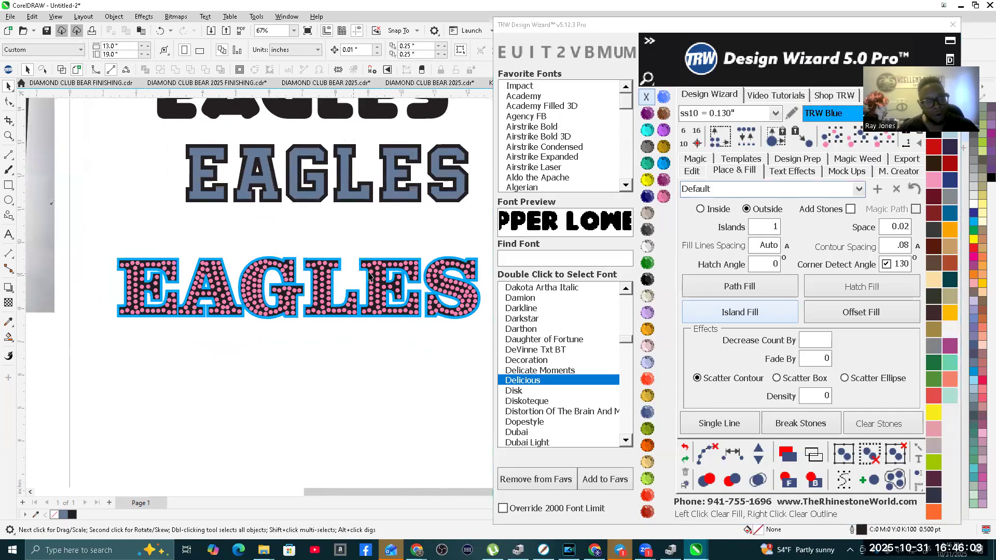
scroll(327, 300, "down", 2)
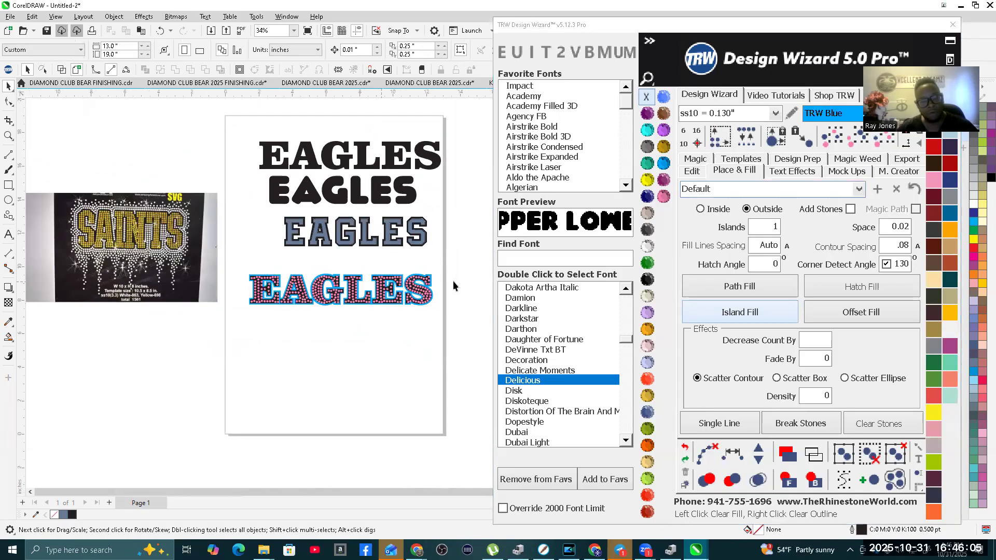
Step: Move the stone-filled EAGLES design and its blue contour straight down into the empty lower part of the page
left_click_drag(242, 269, 438, 317)
left_click_drag(336, 281, 336, 334)
scroll(351, 363, "up", 1)
scroll(296, 334, "up", 2)
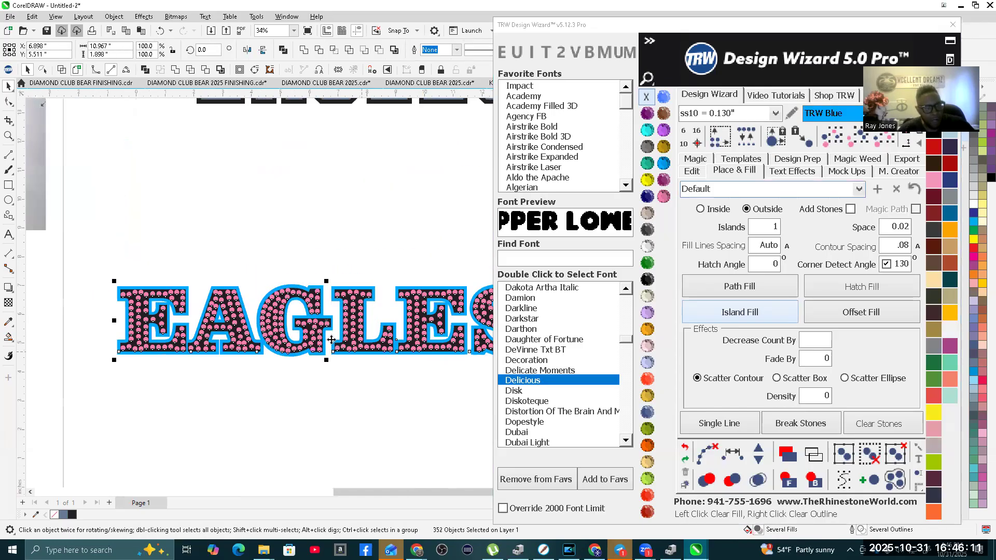
left_click(296, 222)
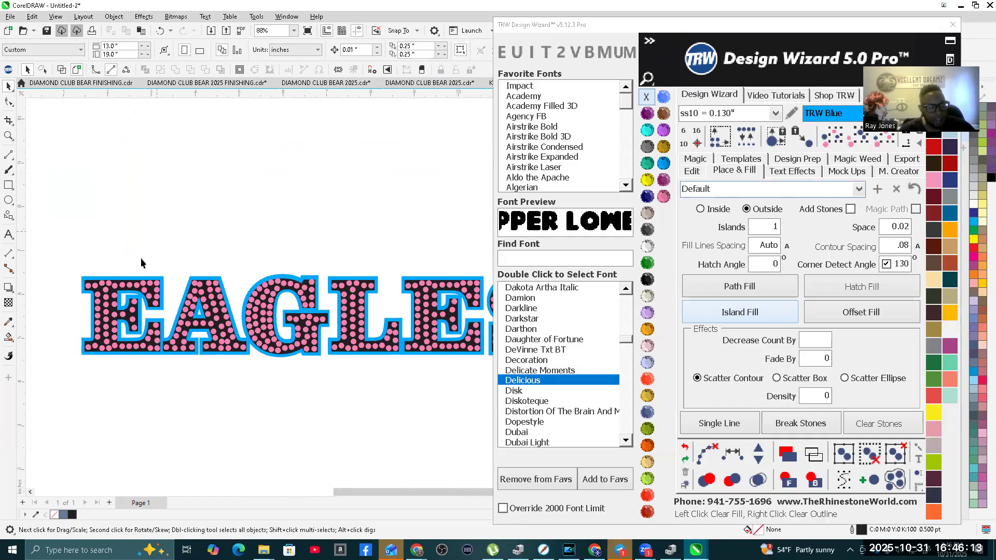
Step: Inspect the stone-filled EAGLES design with its blue contour and check its overall size
scroll(93, 280, "up", 1)
scroll(57, 241, "down", 2)
left_click_drag(56, 240, 435, 325)
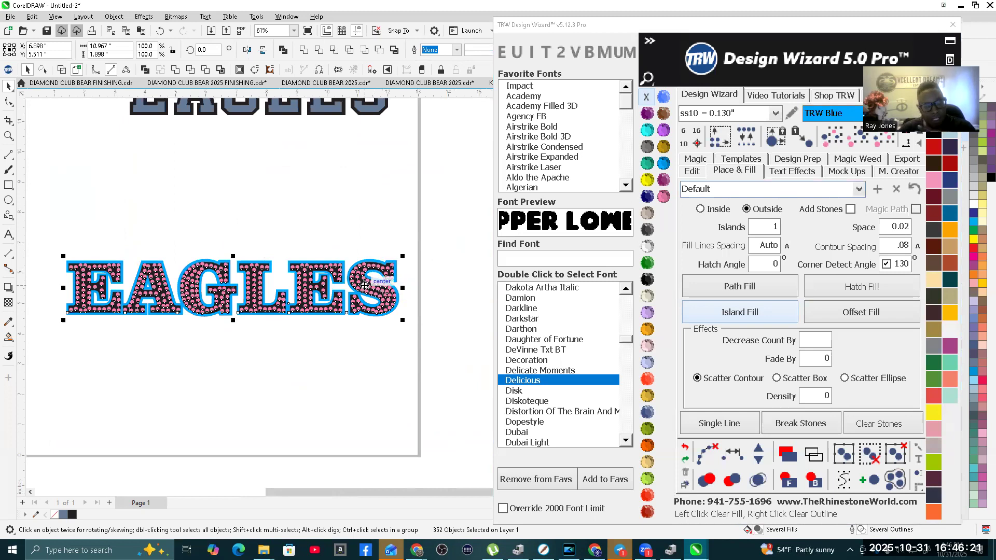
left_click(384, 229)
scroll(205, 292, "up", 1)
scroll(206, 292, "down", 1)
scroll(205, 293, "up", 1)
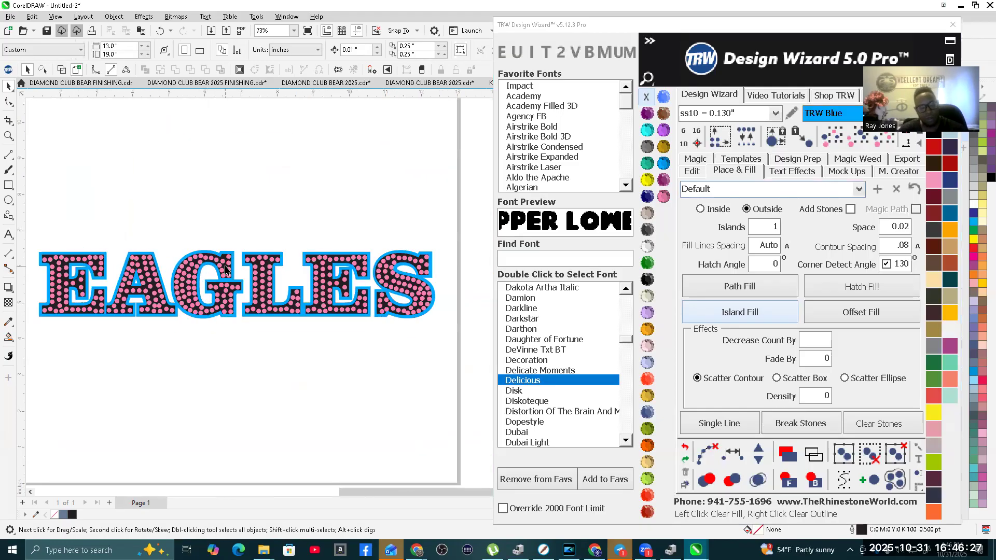
Step: Select every pink stone of the same size and colour in the EAGLES lettering and delete them
left_click(225, 269)
scroll(229, 275, "up", 2)
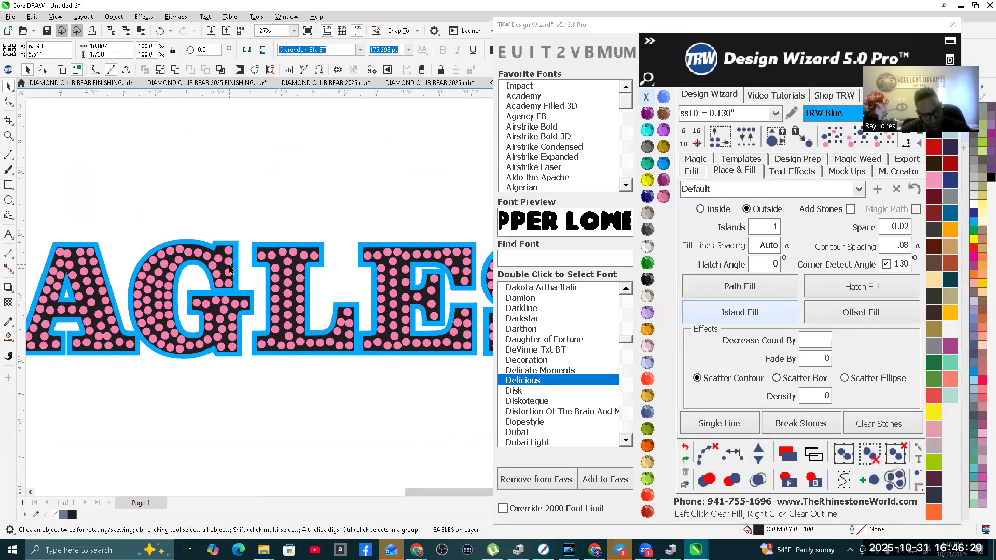
scroll(231, 281, "up", 2)
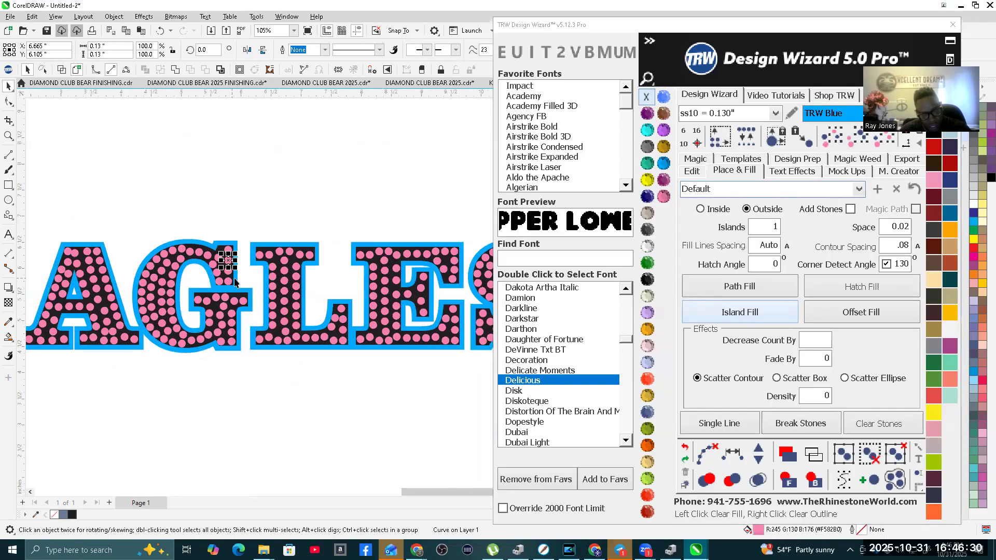
left_click(876, 149)
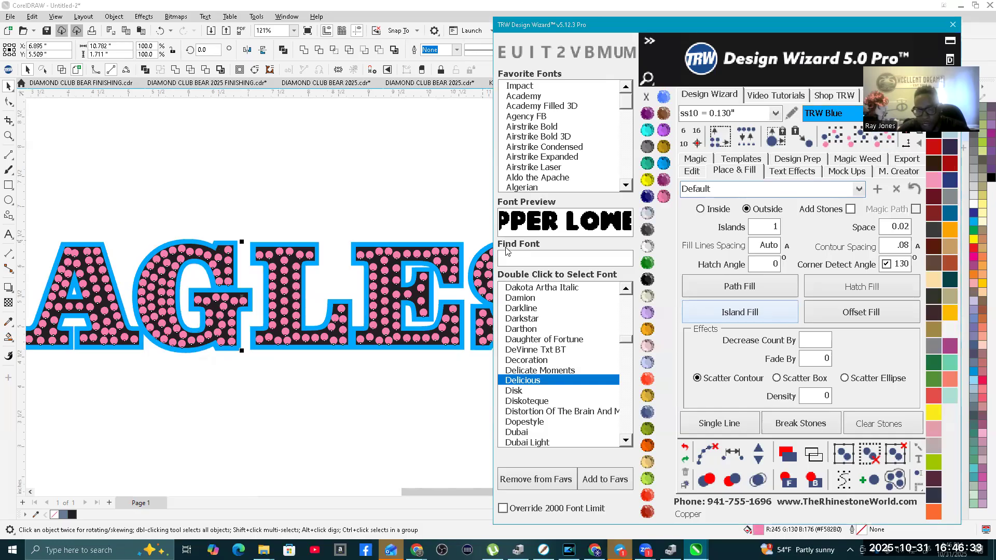
left_click(191, 4)
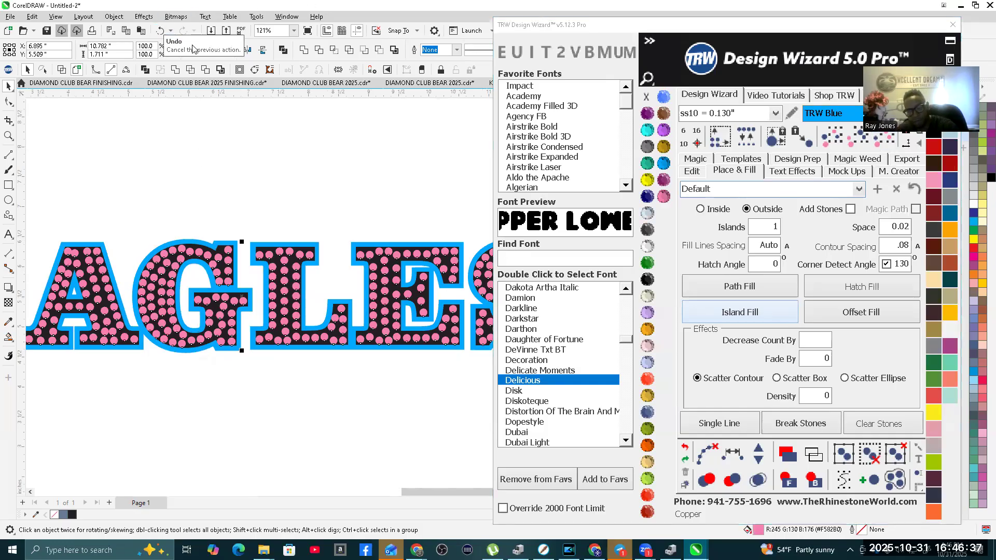
key("ctrl+z")
scroll(213, 336, "down", 4)
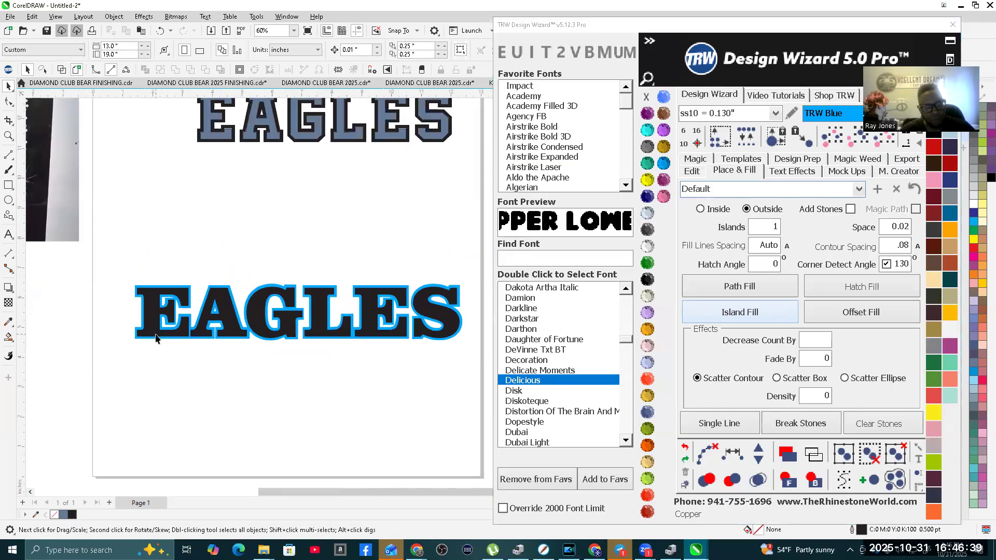
Step: Scale the EAGLES text and its blue contour down together to about 9.2 inches wide
scroll(213, 336, "up", 1)
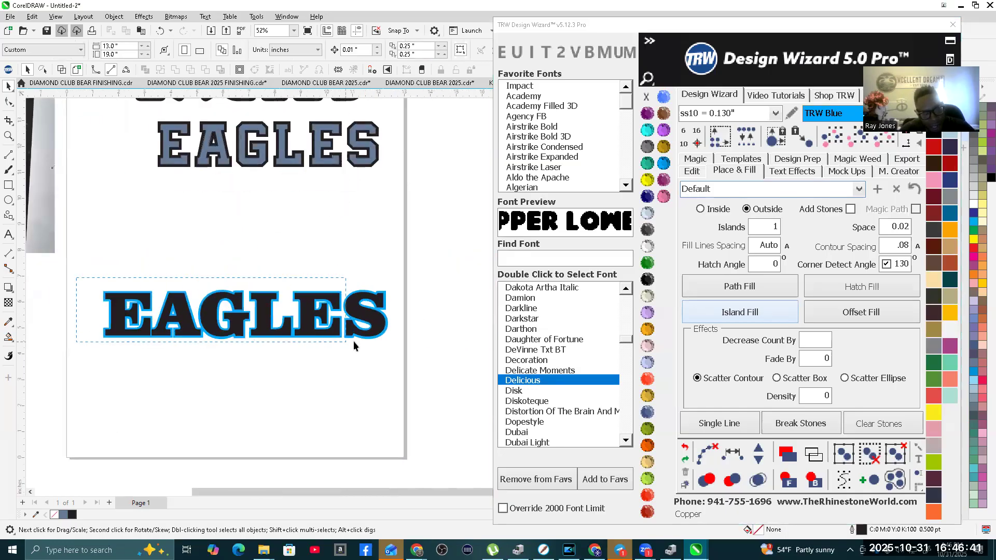
left_click_drag(434, 362, 434, 362)
scroll(379, 309, "up", 2)
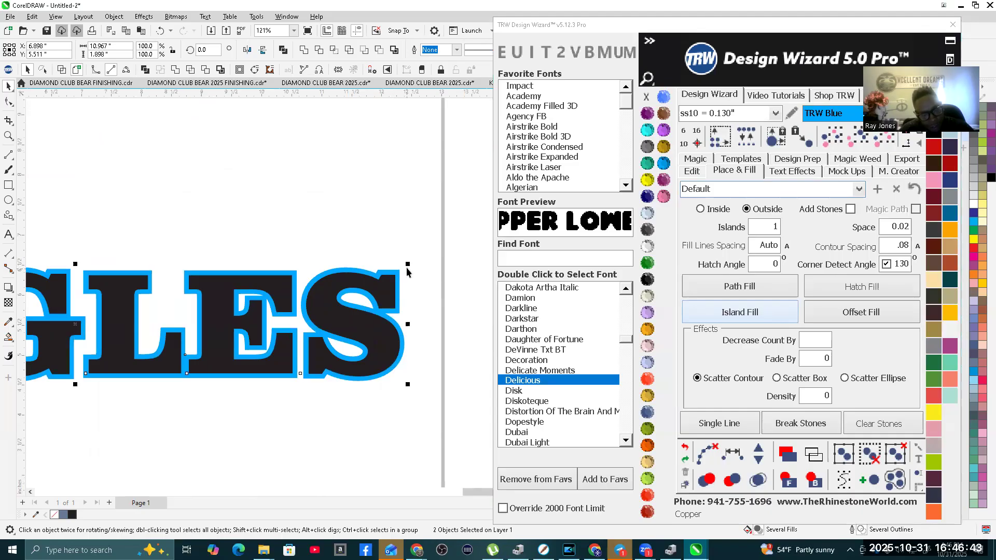
left_click_drag(406, 262, 336, 283)
scroll(337, 291, "down", 3)
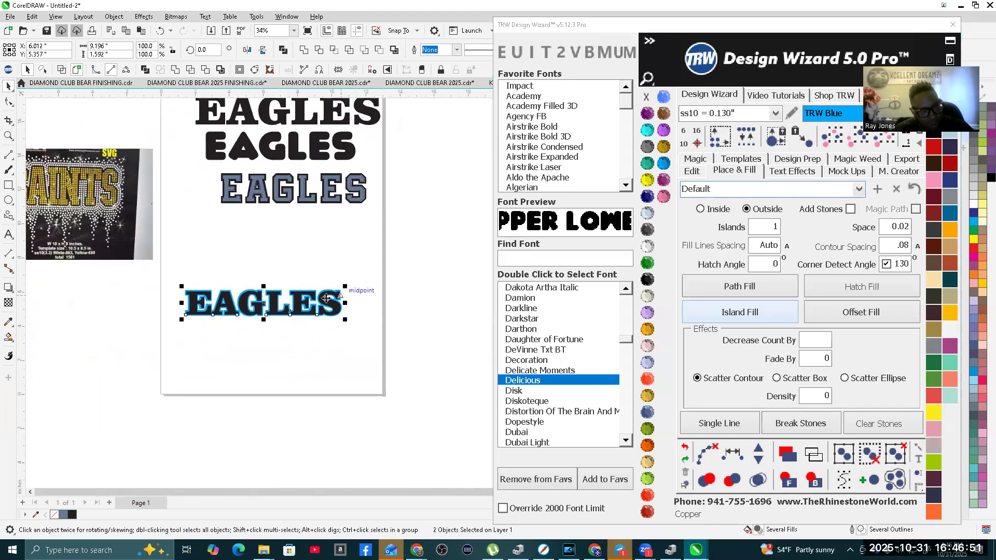
scroll(200, 319, "up", 2)
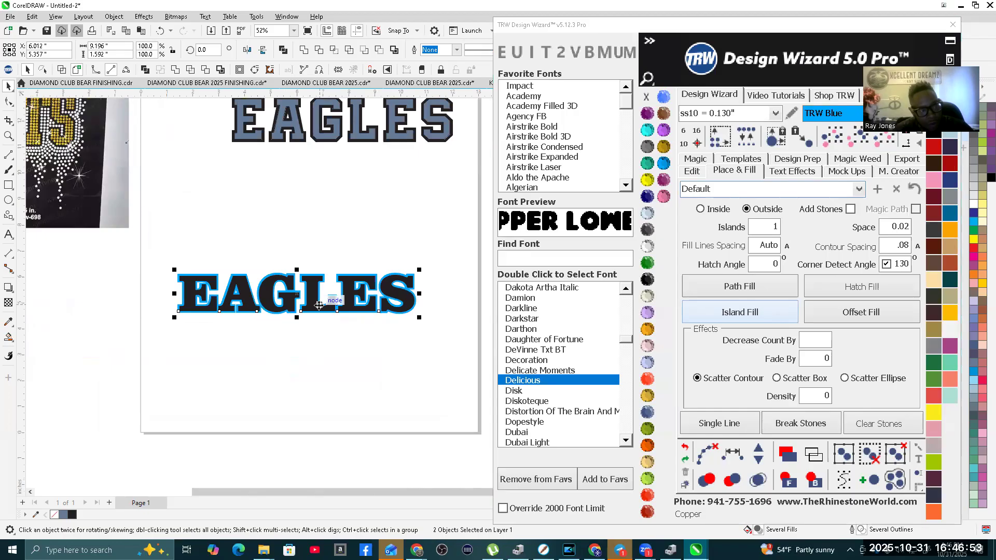
Step: Island-fill the black EAGLES text with inside stones, using 1 island, Add Stones enabled and contour spacing set to .075
left_click(378, 346)
left_click(392, 298)
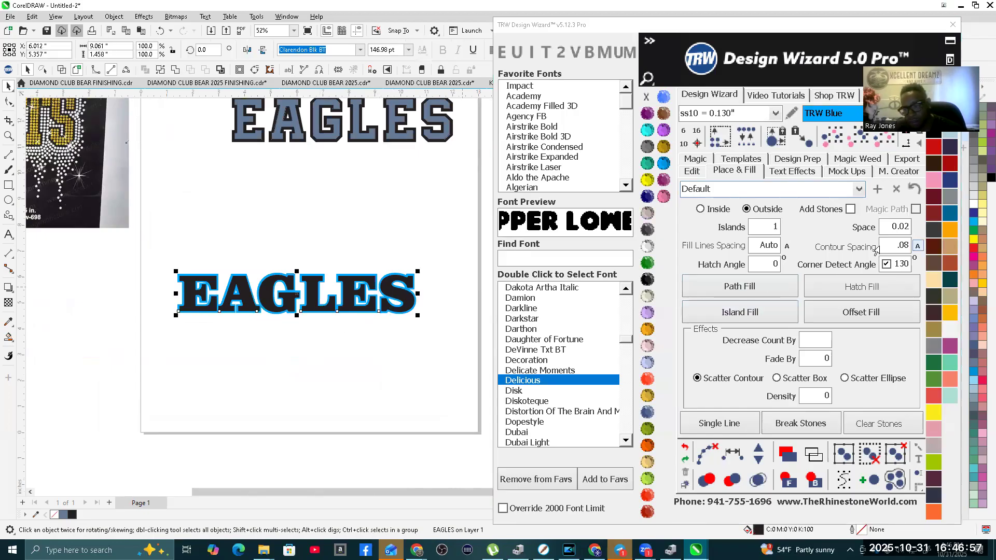
left_click(888, 245)
type(".075")
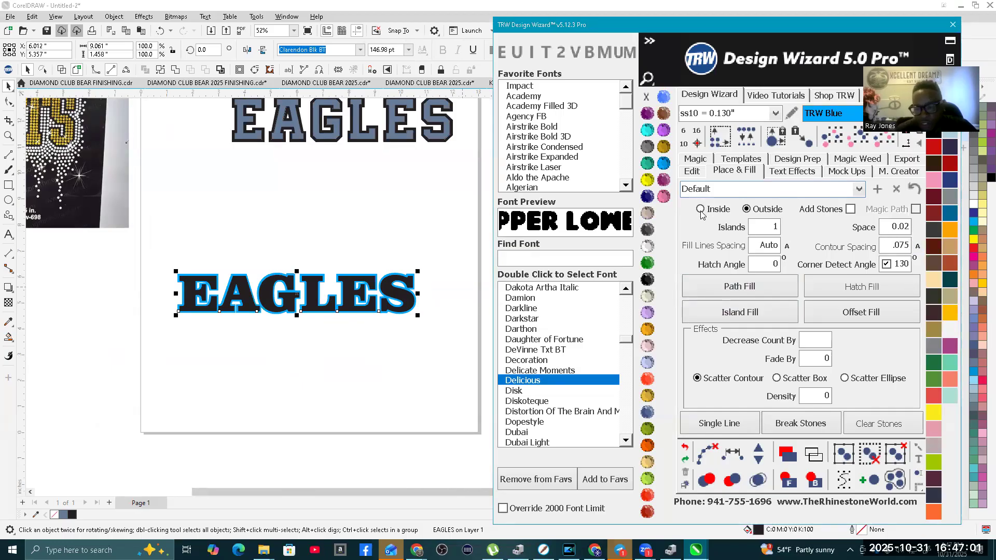
left_click(843, 210)
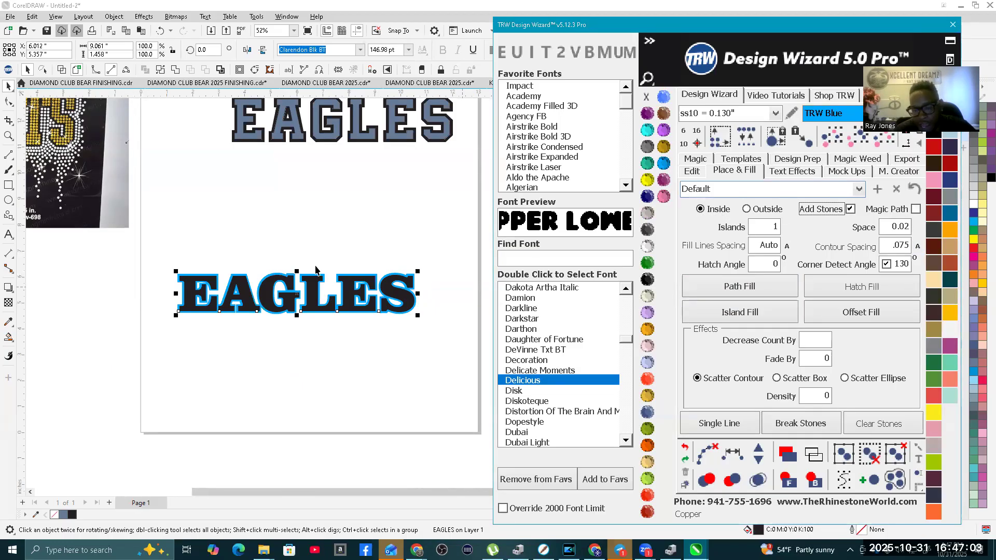
scroll(317, 326, "up", 2)
left_click(313, 365)
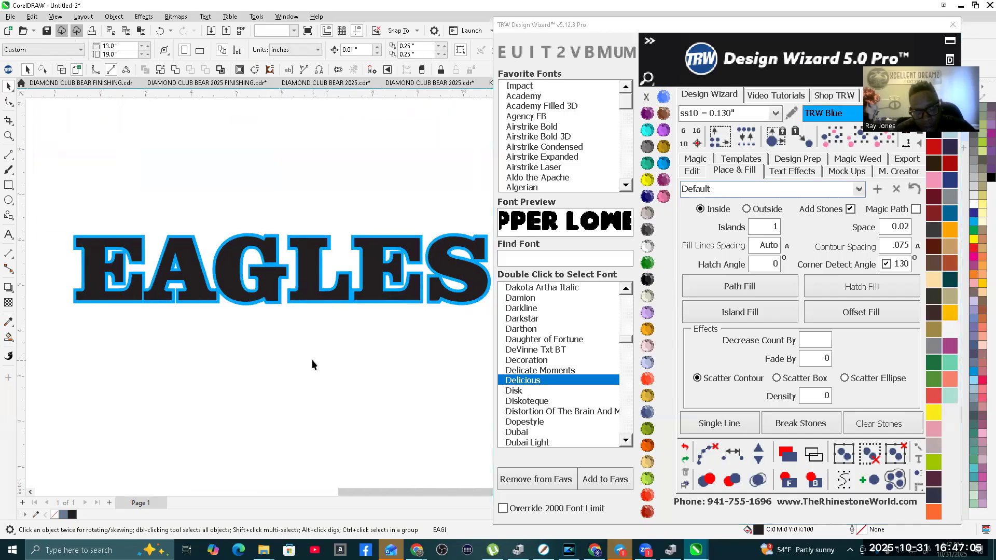
left_click(308, 268)
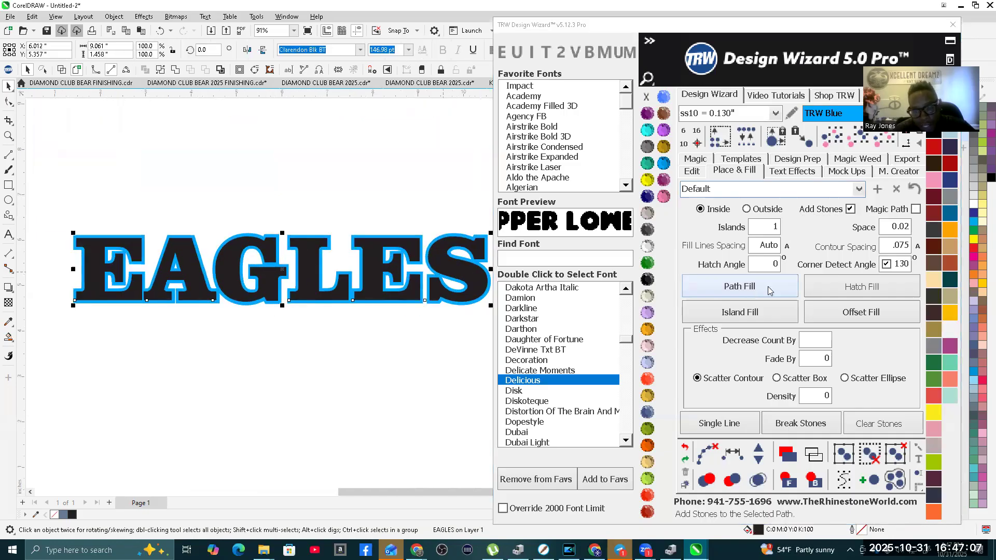
left_click(753, 316)
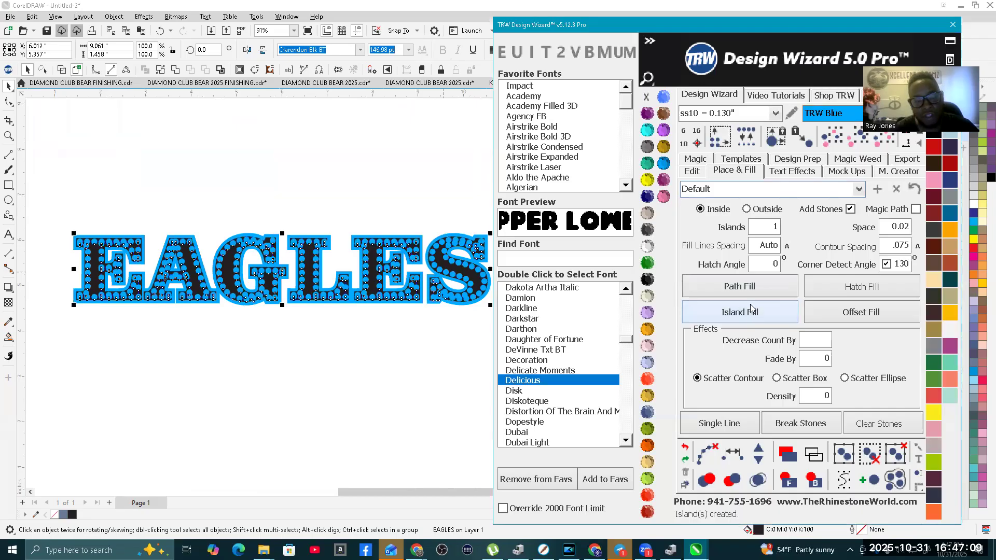
Step: Clear the fill paths, remove the overlapping stones in the EAGLES lettering, and colour the remaining stones TRW Pink
left_click(707, 449)
left_click(752, 476)
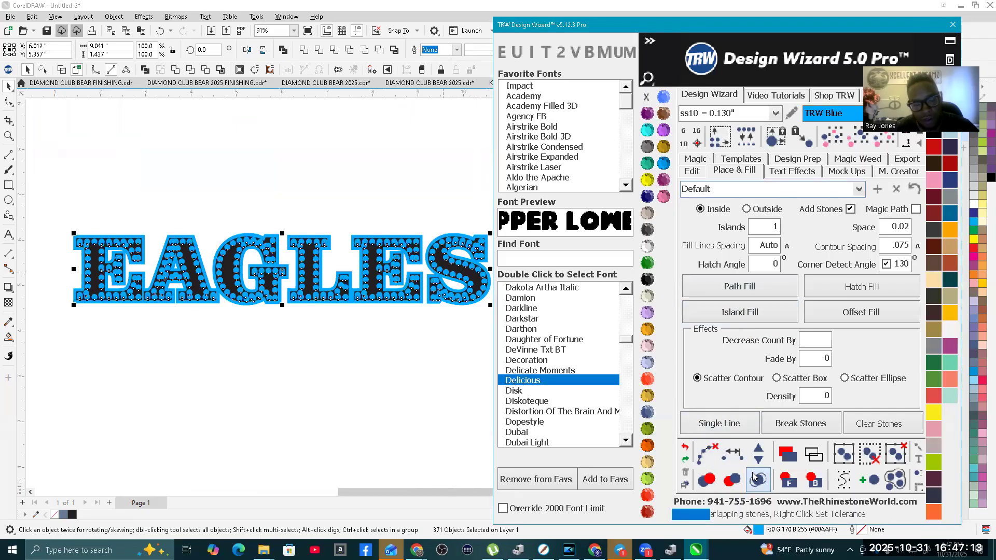
left_click(663, 196)
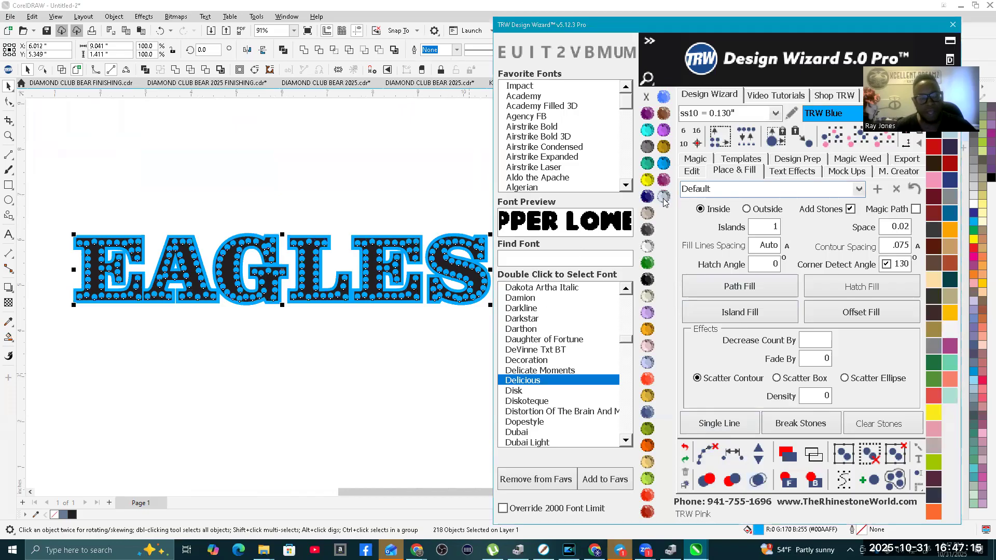
left_click(241, 182)
scroll(241, 183, "down", 2)
scroll(319, 244, "up", 5)
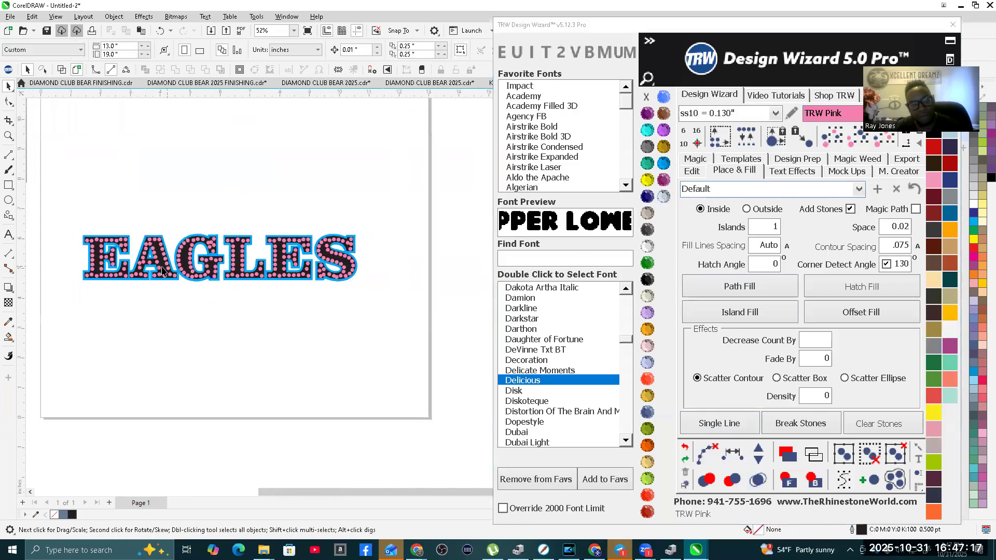
scroll(272, 251, "down", 4)
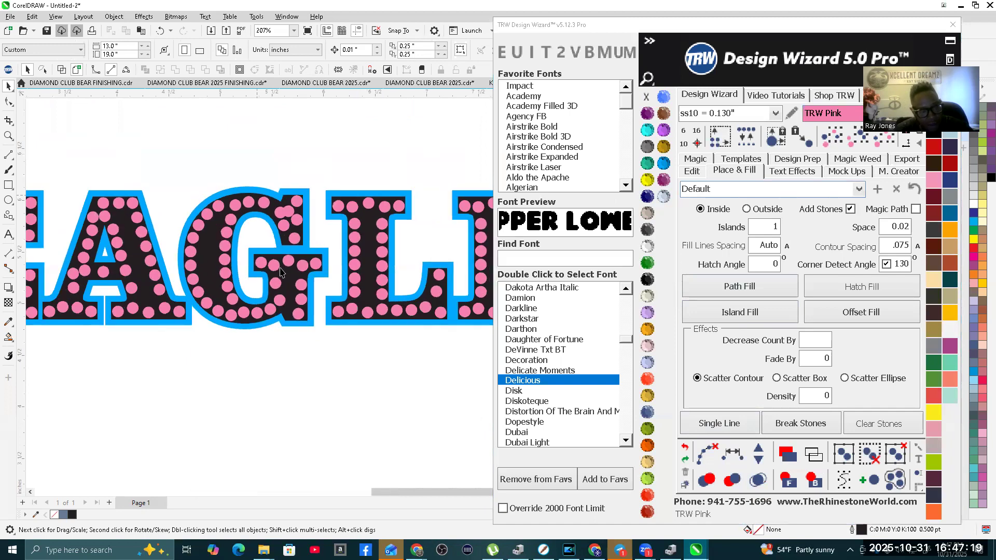
scroll(228, 277, "down", 2)
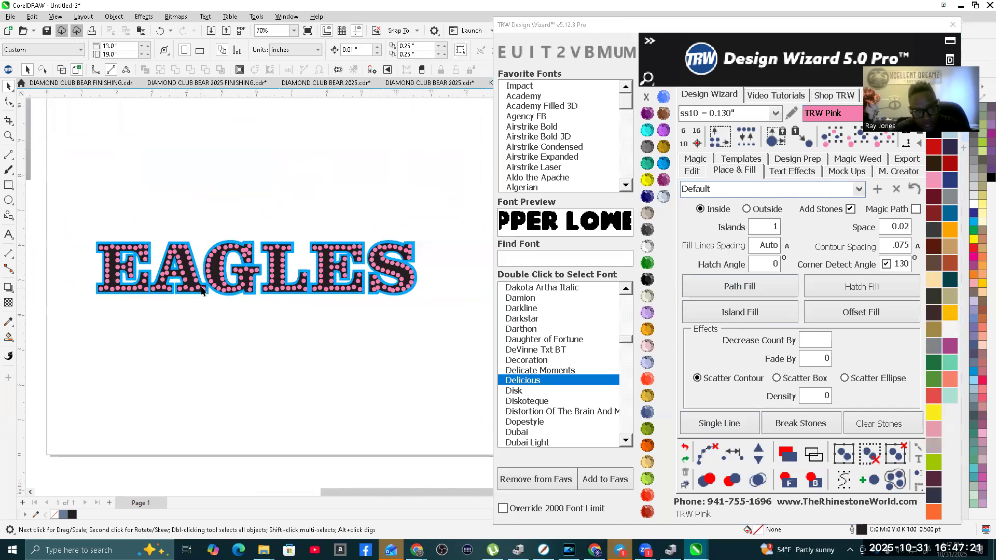
scroll(325, 267, "up", 7)
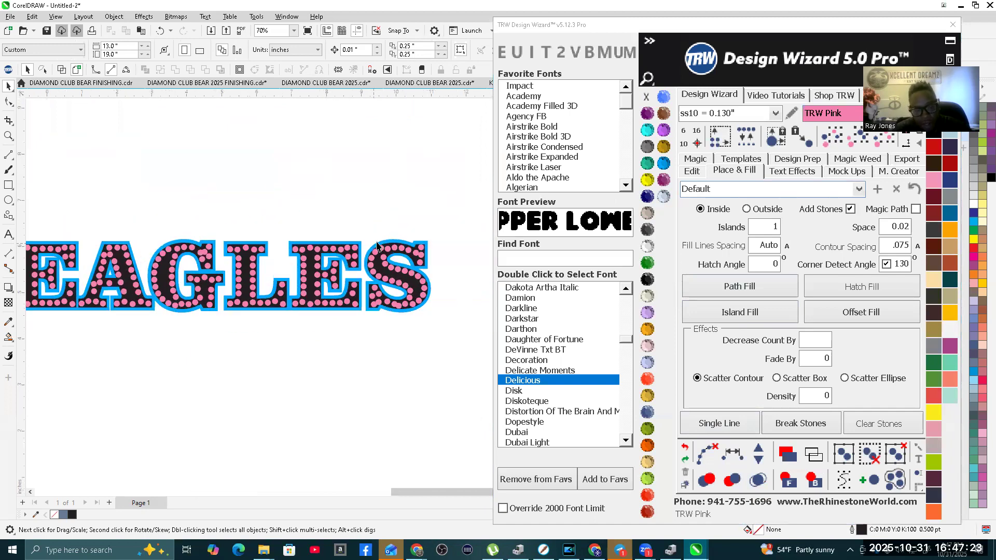
Step: Try the Faded Heart 10 Island and Single Row Stone Multi-Dec fill presets for the blue EAGLES contour
left_click(341, 246)
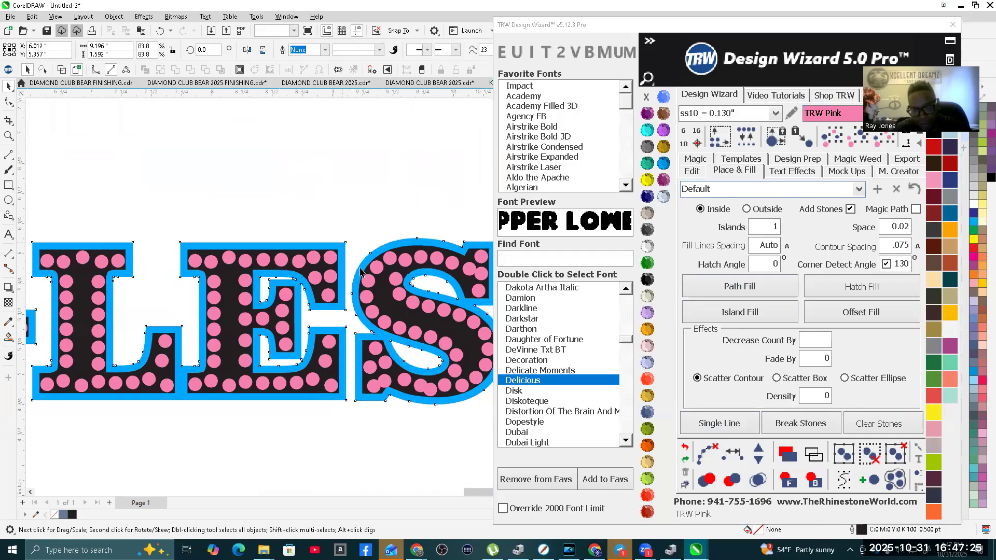
scroll(303, 262, "down", 7)
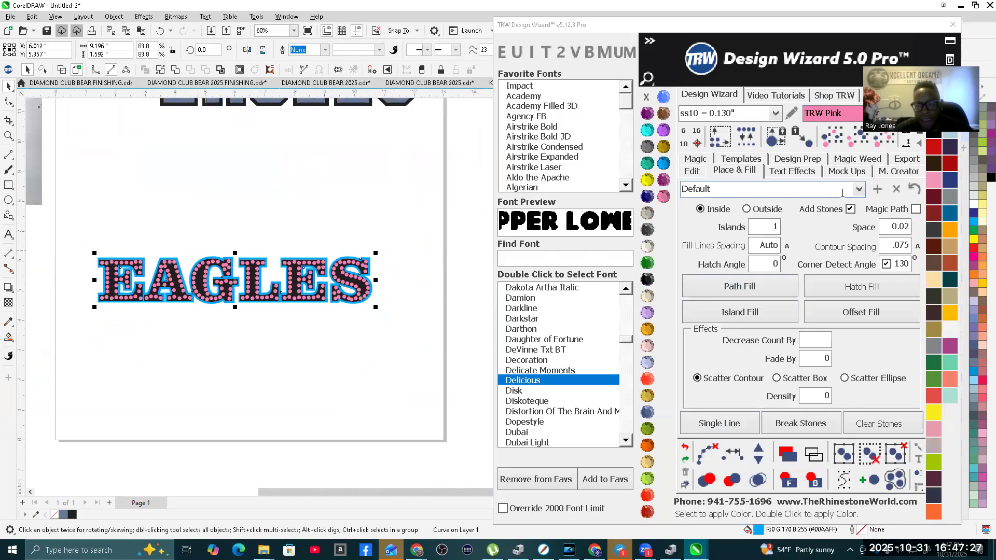
left_click(859, 189)
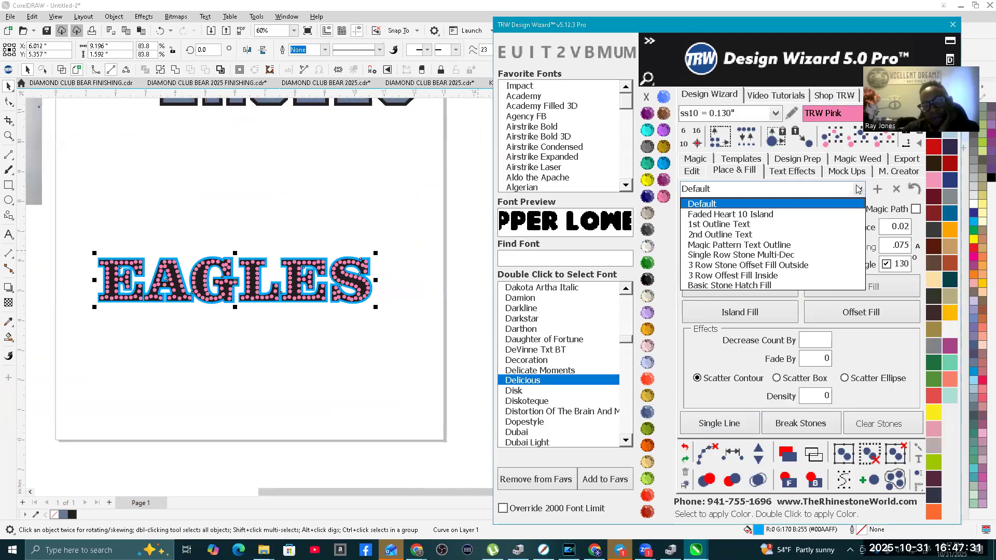
left_click(729, 215)
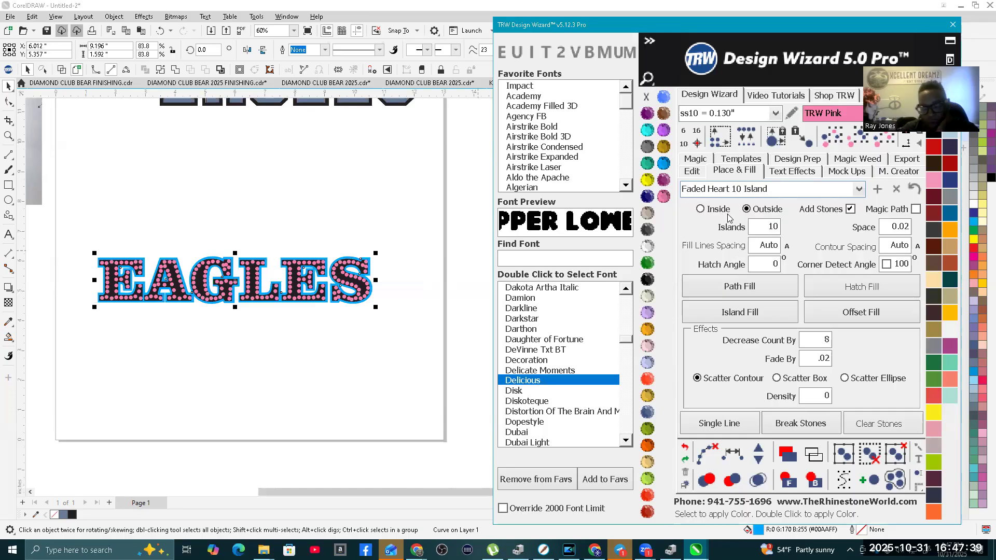
left_click(859, 190)
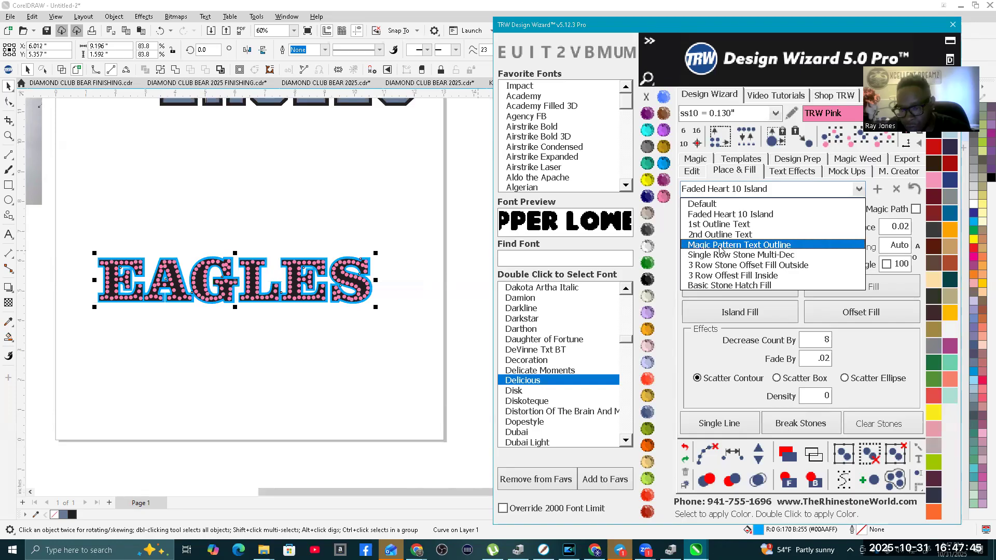
left_click(764, 256)
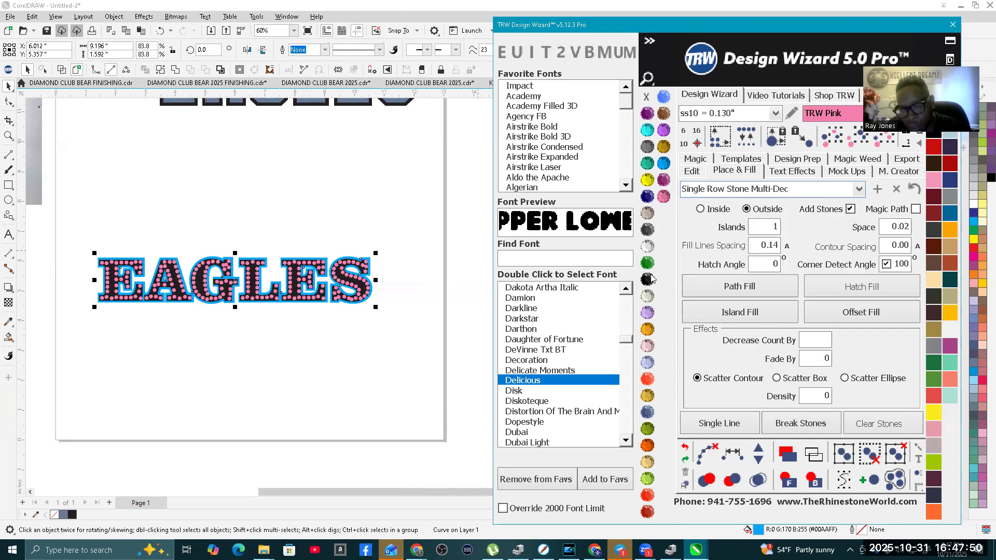
Step: Surround the blue EAGLES contour with three rows of stones using the 3 Row Stone Offset Fill Outside preset and Island Fill
left_click(344, 216)
scroll(328, 235, "up", 4)
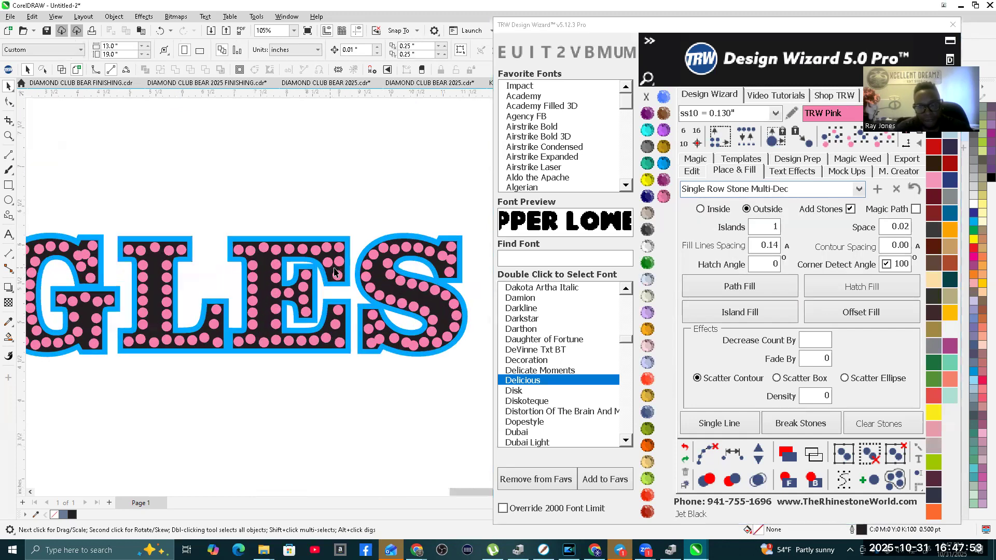
left_click(349, 238)
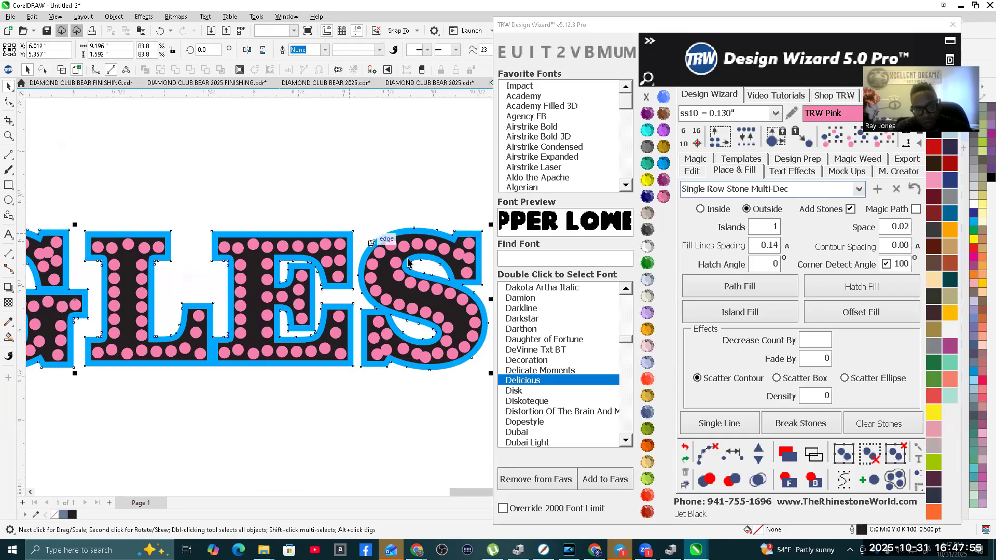
key("shift+F2")
left_click(859, 189)
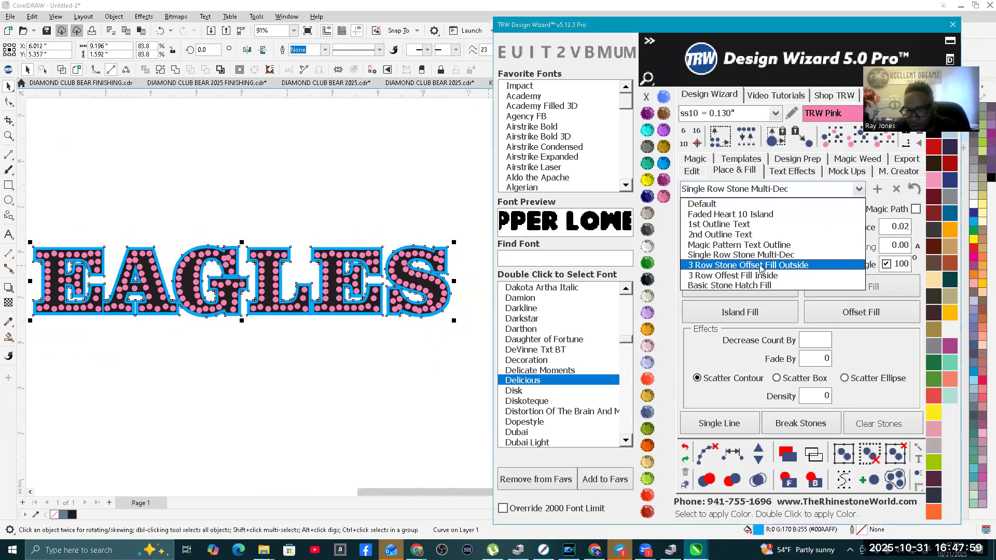
left_click(790, 269)
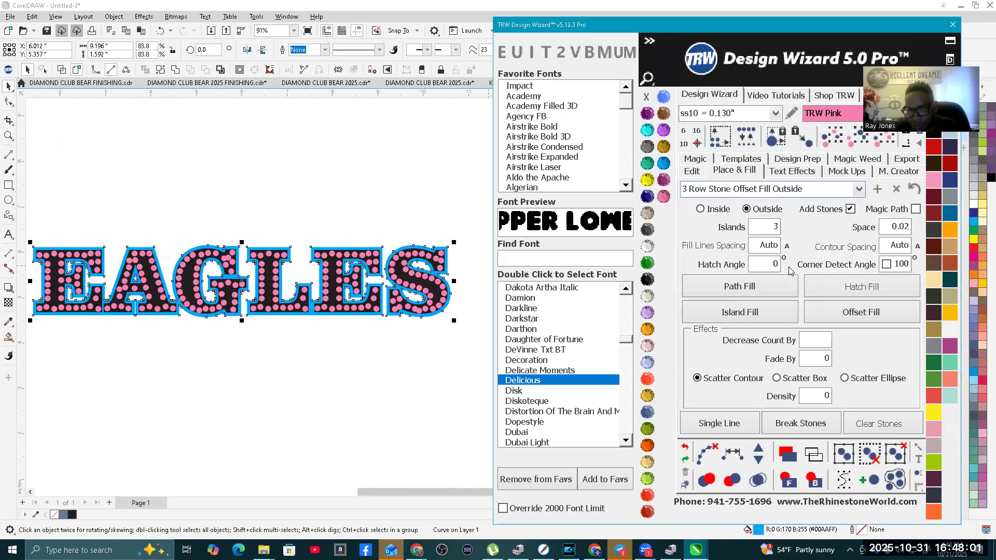
left_click(750, 321)
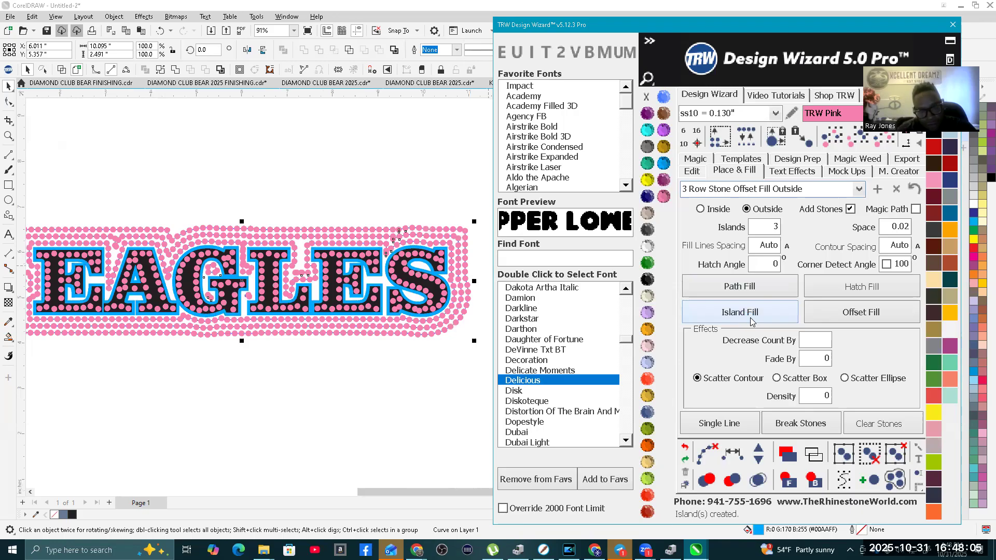
Step: Clear the guide paths from the three stone rows around the EAGLES contour
scroll(345, 321, "down", 2)
scroll(345, 321, "up", 2)
left_click(708, 460)
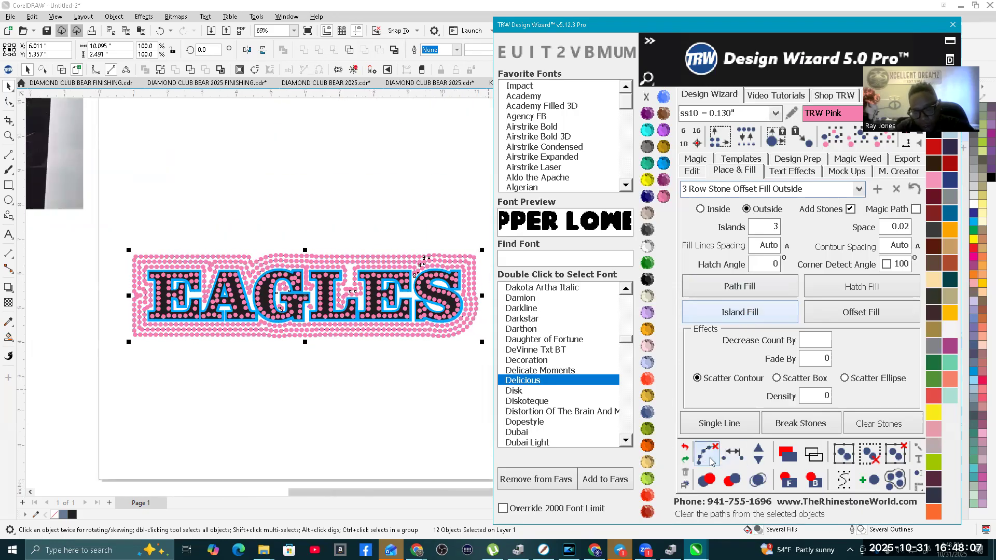
Step: Merge the overlapping stones in the three rows around the EAGLES contour
left_click(758, 480)
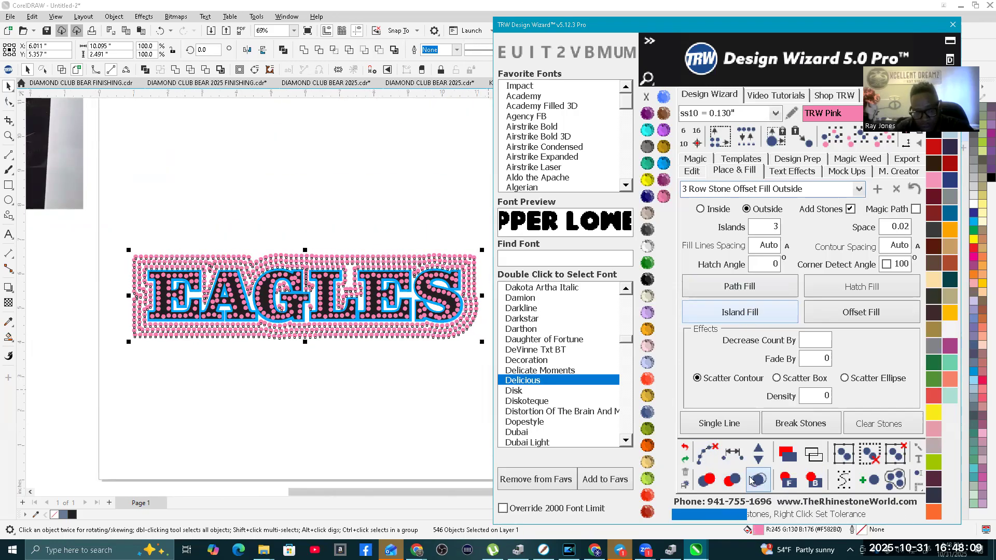
left_click(337, 226)
scroll(305, 283, "down", 2)
scroll(309, 293, "up", 2)
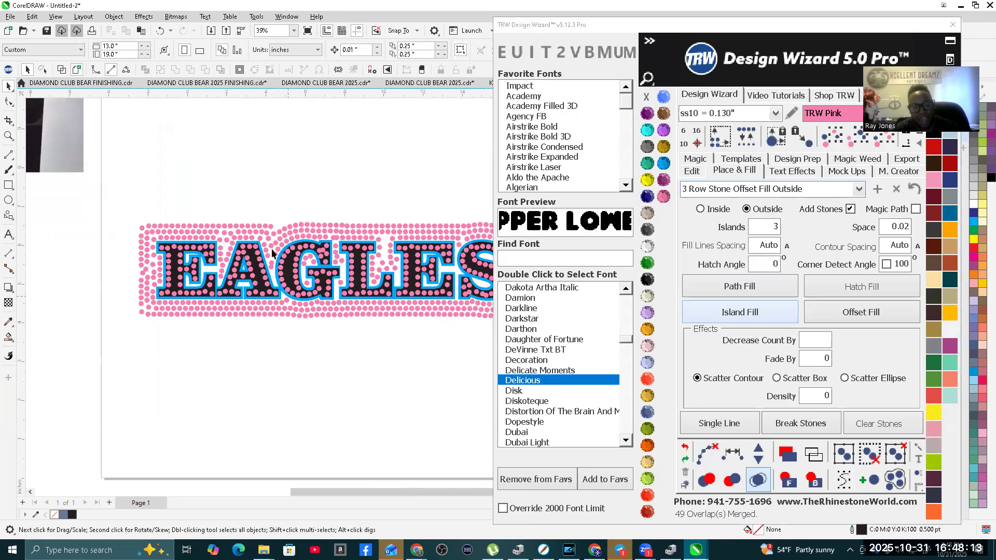
scroll(275, 243, "down", 2)
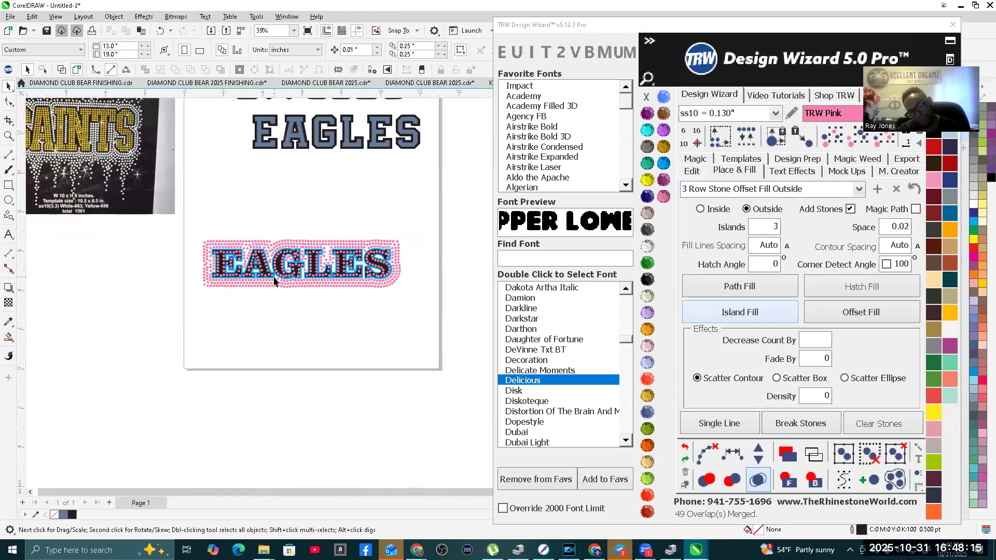
Step: Undo the three outer stone rows and place a copy of the stone-filled EAGLES lettering below the original
key("ctrl+z")
key("ctrl+z")
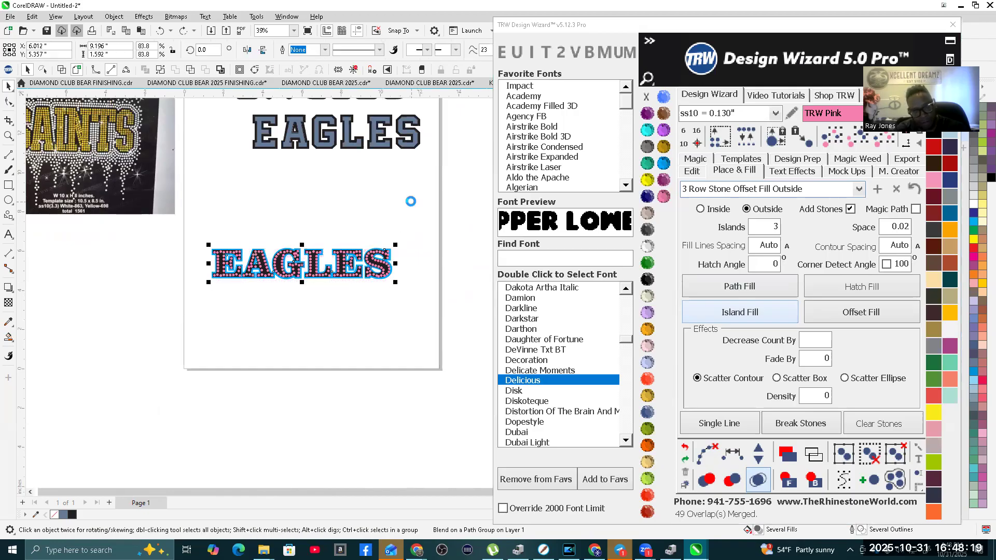
left_click(198, 241)
left_click_drag(369, 297, 410, 291)
left_click_drag(315, 263, 317, 306)
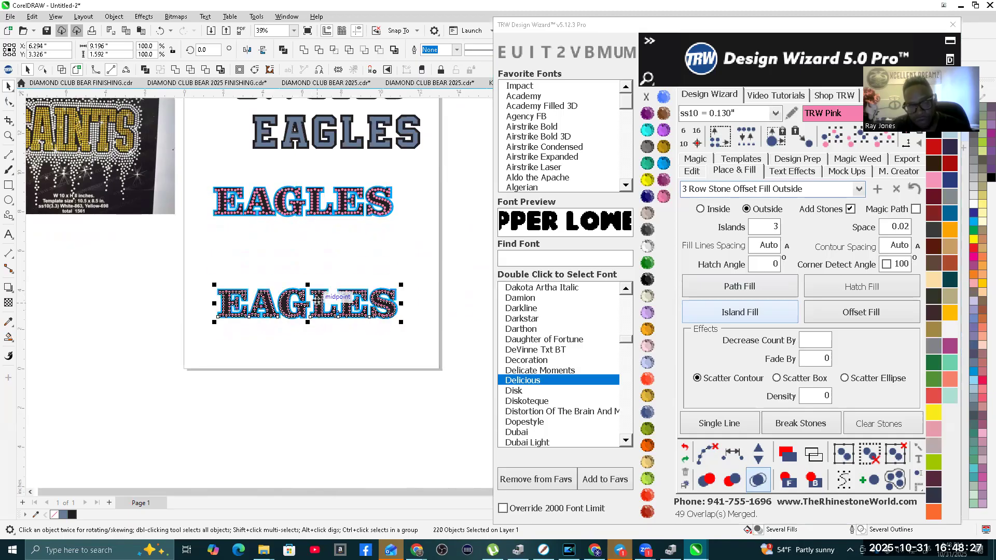
left_click(420, 263)
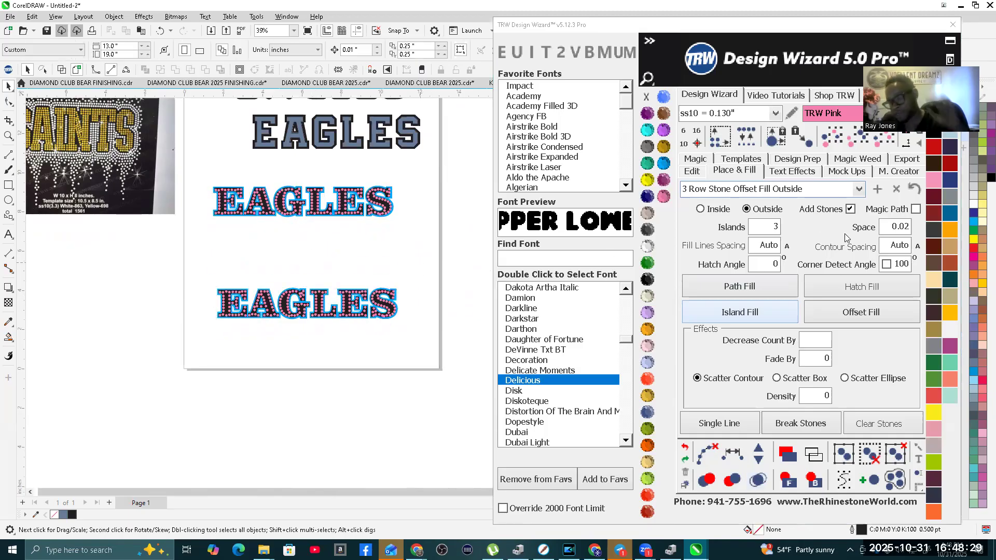
Step: Surround the upper EAGLES contour with three outside rows of Aquamarine stones using Island Fill
scroll(343, 206, "up", 1)
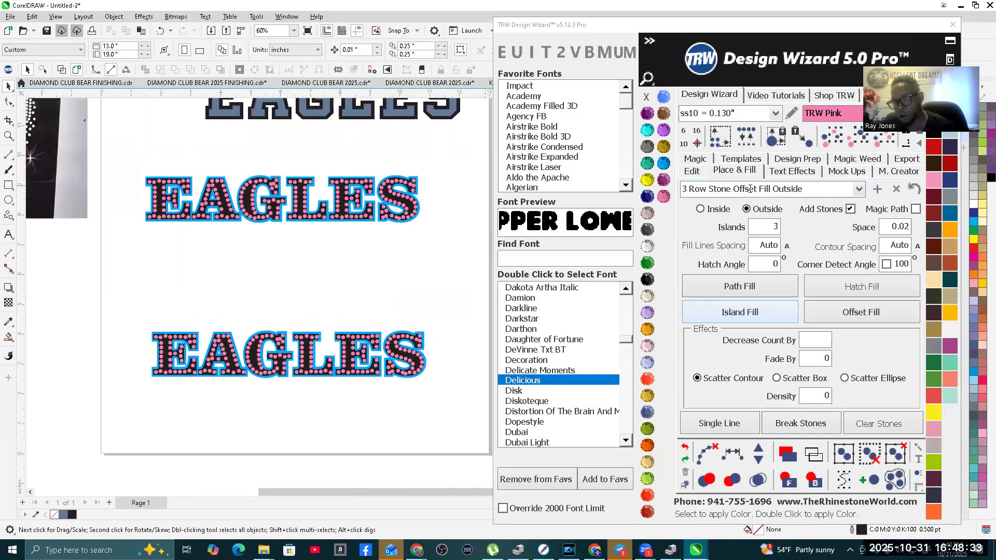
left_click(647, 130)
scroll(408, 180, "up", 4)
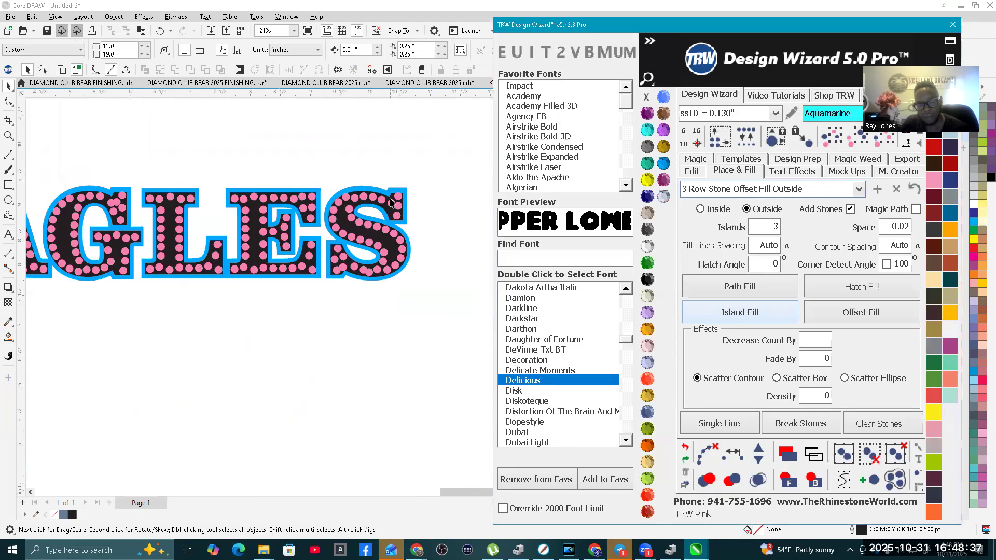
left_click(410, 187)
scroll(453, 229, "down", 2)
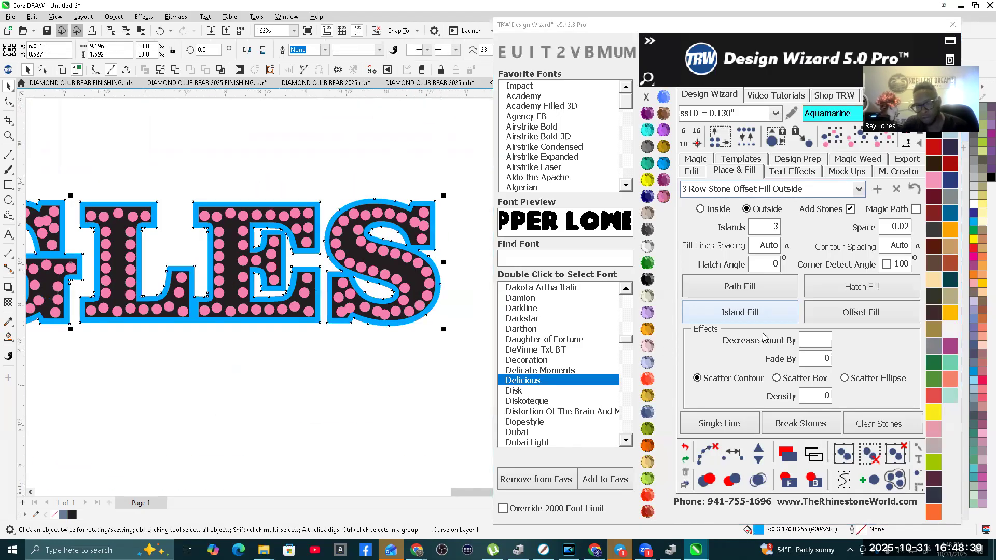
left_click(729, 313)
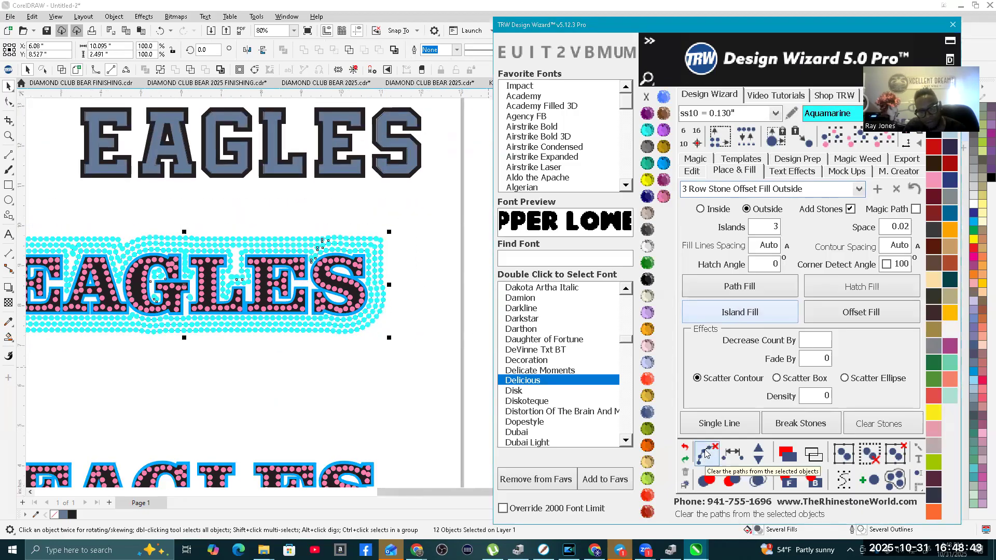
Step: Clear the guide paths from the three Aquamarine rows and merge their overlapping stones
left_click(759, 483)
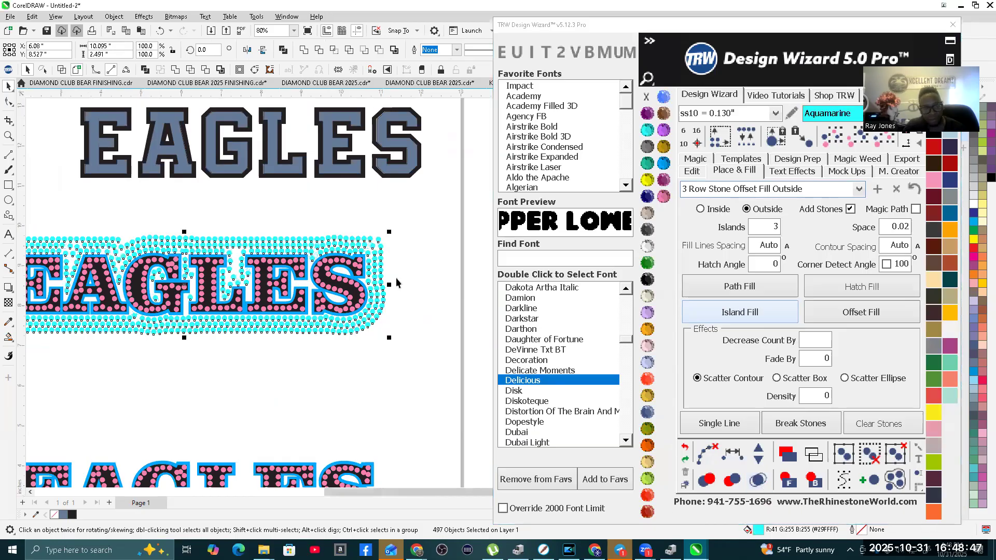
scroll(396, 283, "down", 3)
scroll(386, 338, "up", 2)
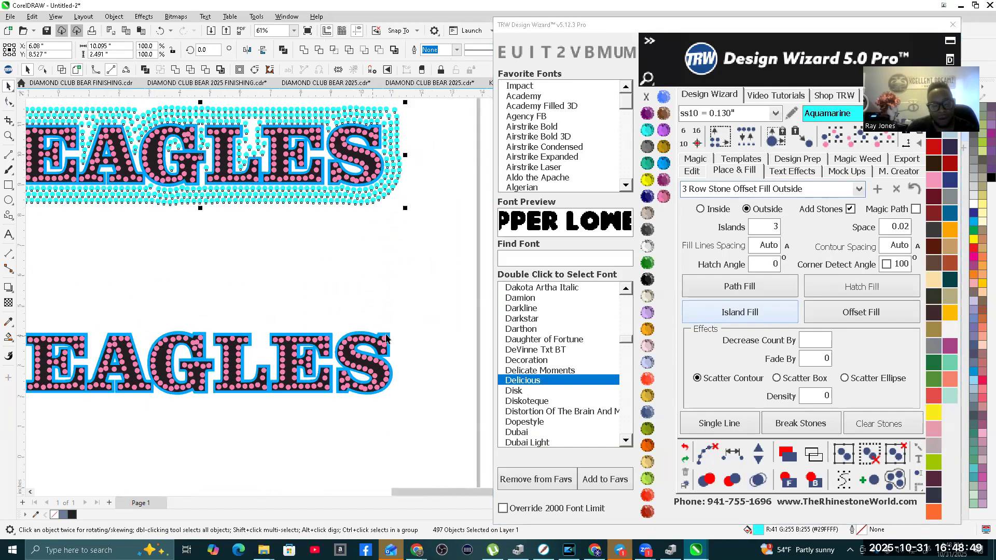
Step: Surround the lower EAGLES contour with ten fading rows of Aquamarine stones using the Faded Heart 10 Island preset and Island Fill
scroll(386, 338, "up", 3)
left_click(388, 342)
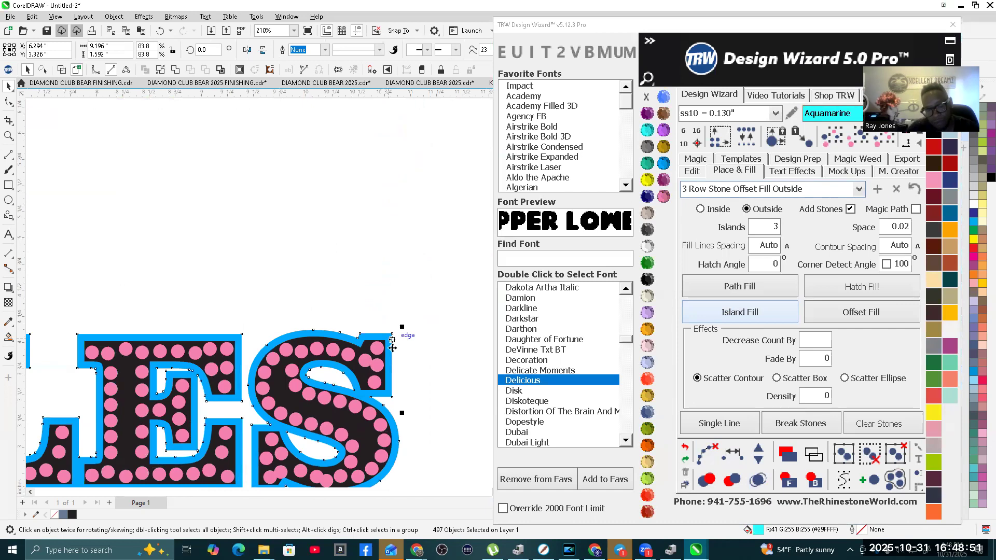
scroll(403, 332, "down", 2)
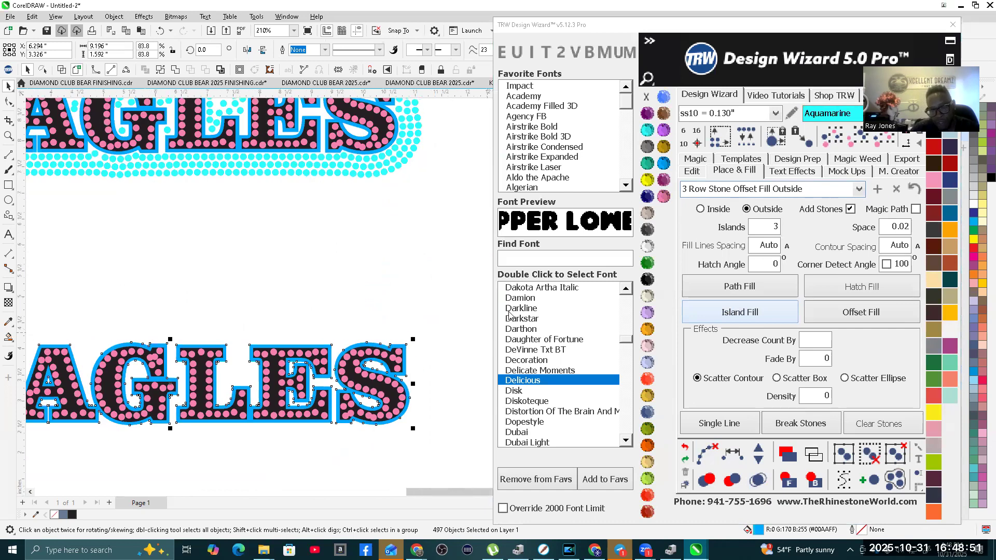
left_click(859, 188)
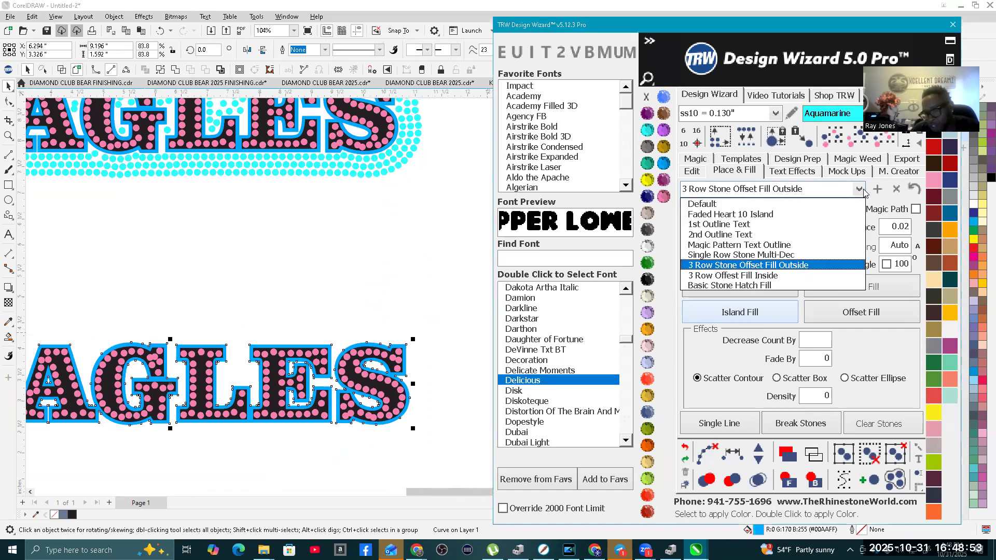
left_click(719, 214)
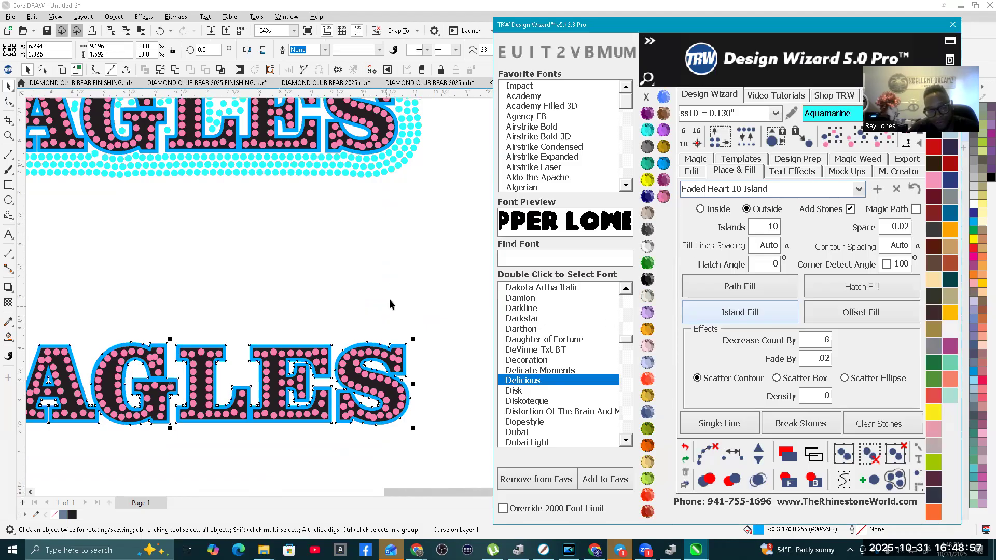
scroll(390, 300, "down", 2)
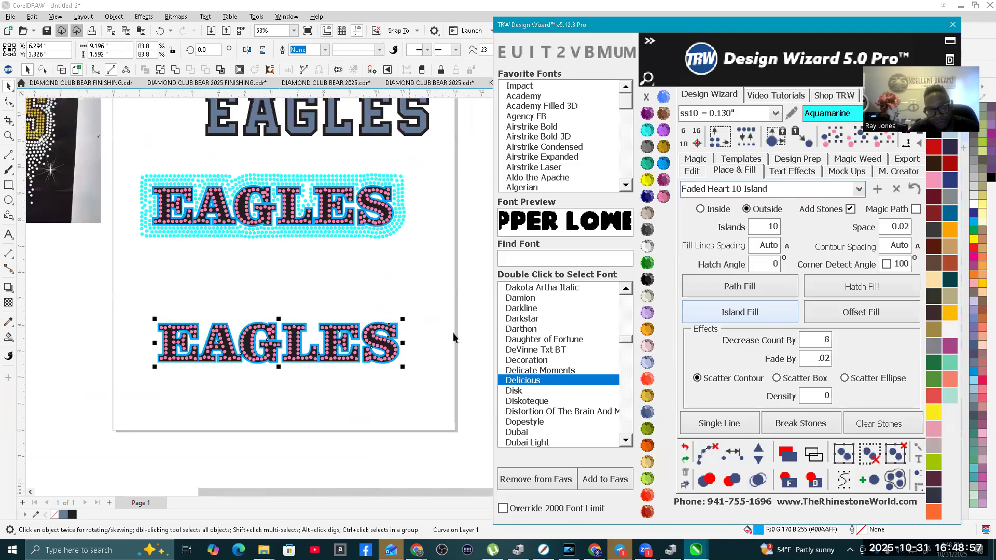
left_click(750, 315)
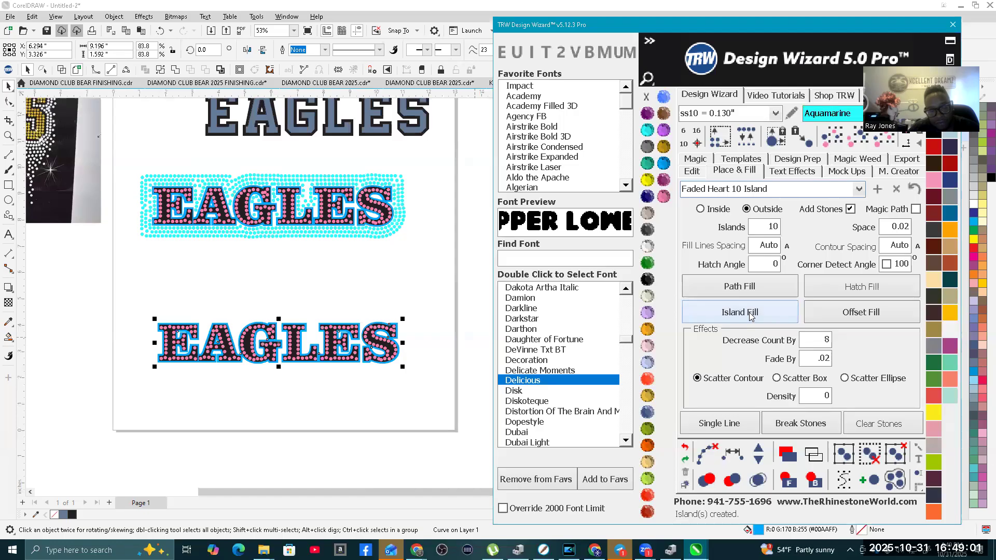
Step: Clear the guide paths from all ten fading rows around the lower EAGLES and merge their overlapping stones
left_click(712, 456)
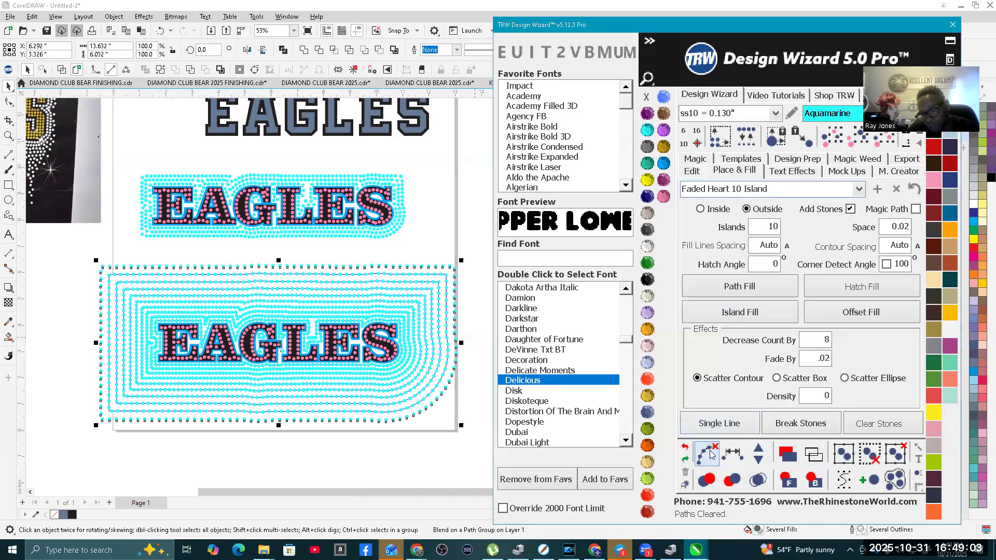
left_click(758, 484)
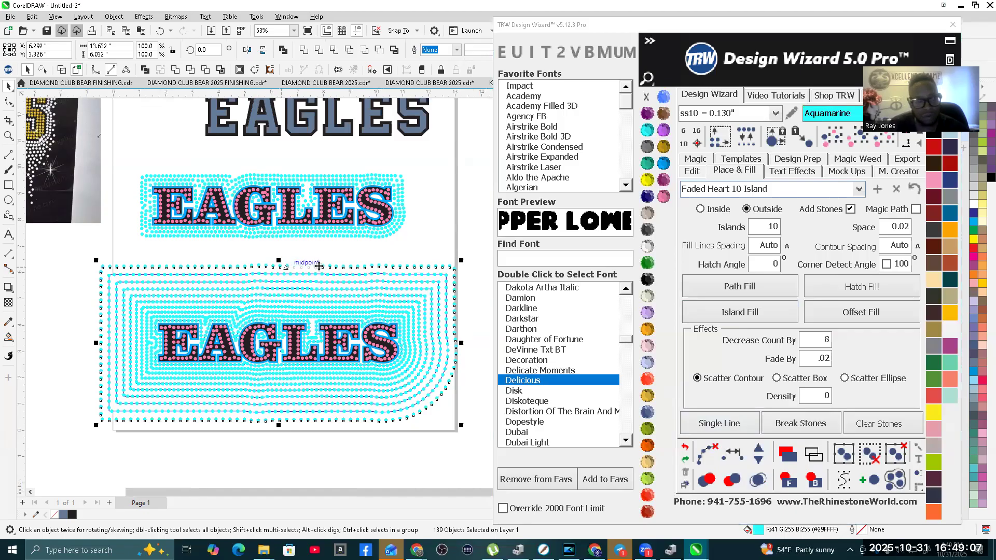
scroll(312, 261, "down", 1)
left_click(88, 248)
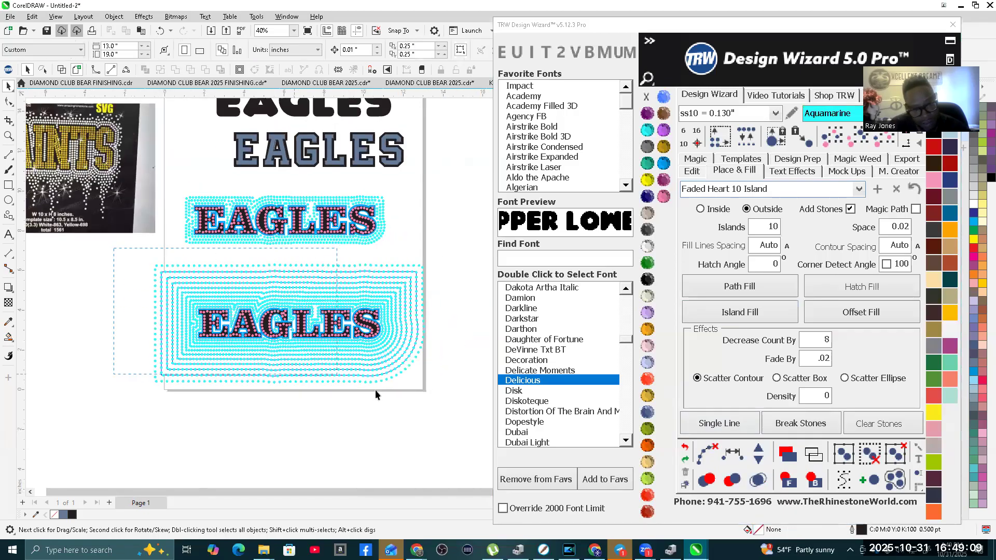
left_click_drag(505, 441, 506, 442)
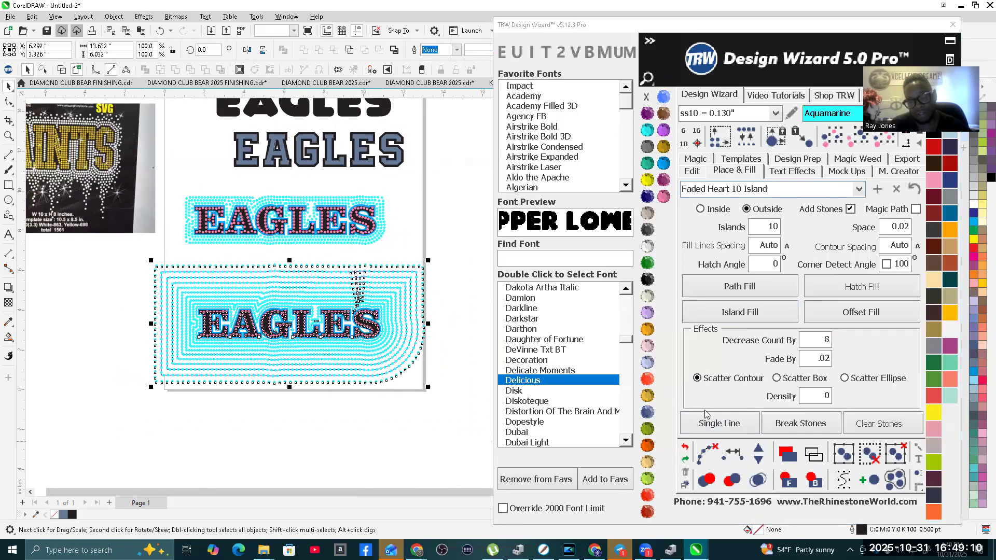
left_click(709, 450)
left_click(757, 479)
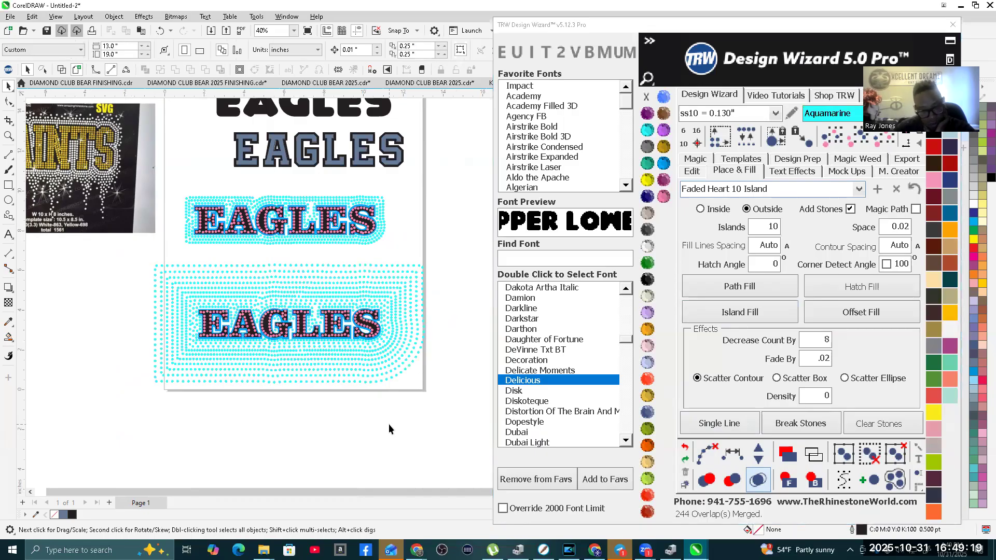
scroll(279, 339, "up", 2)
scroll(279, 339, "up", 4)
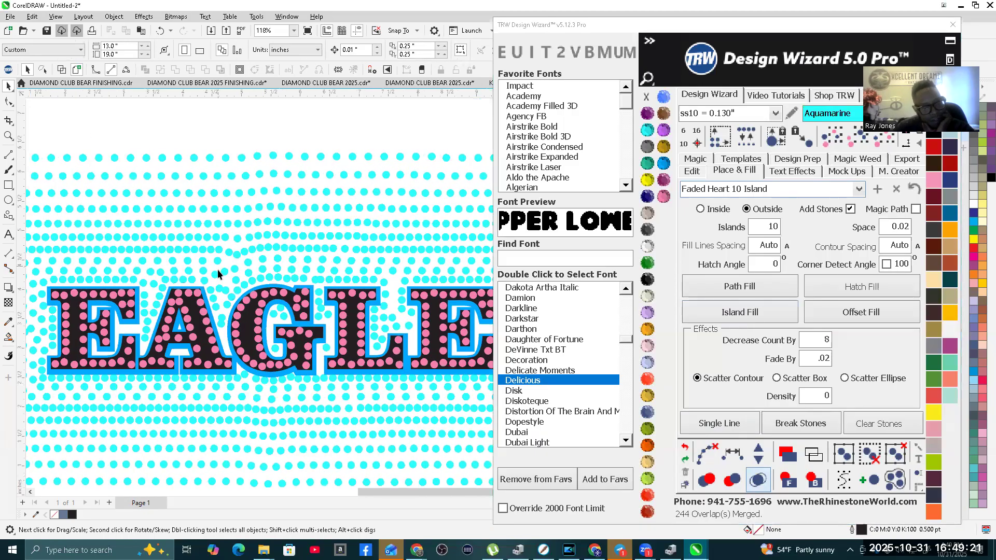
scroll(223, 309, "down", 5)
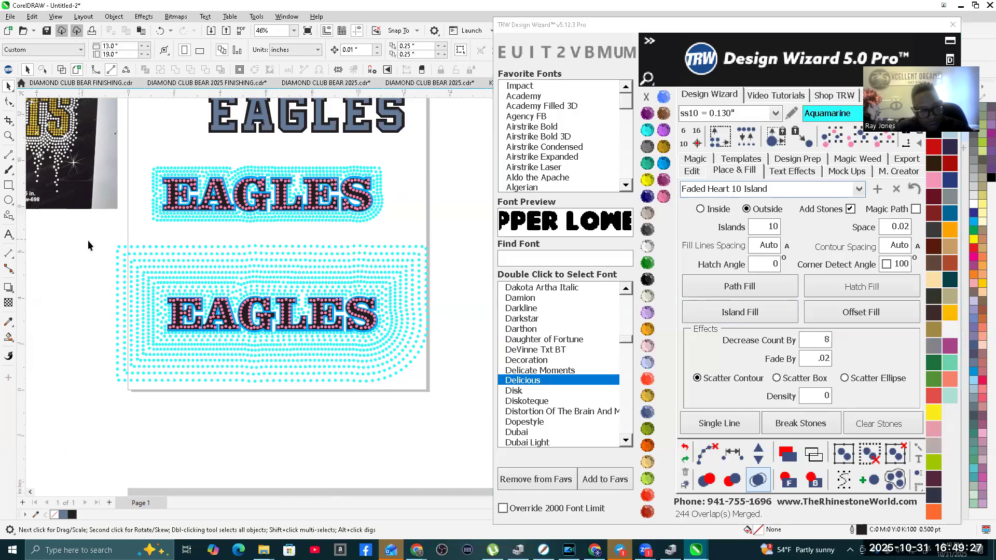
Step: Delete the lower EAGLES copy together with all of its fading Aquamarine rows
left_click_drag(94, 235, 456, 409)
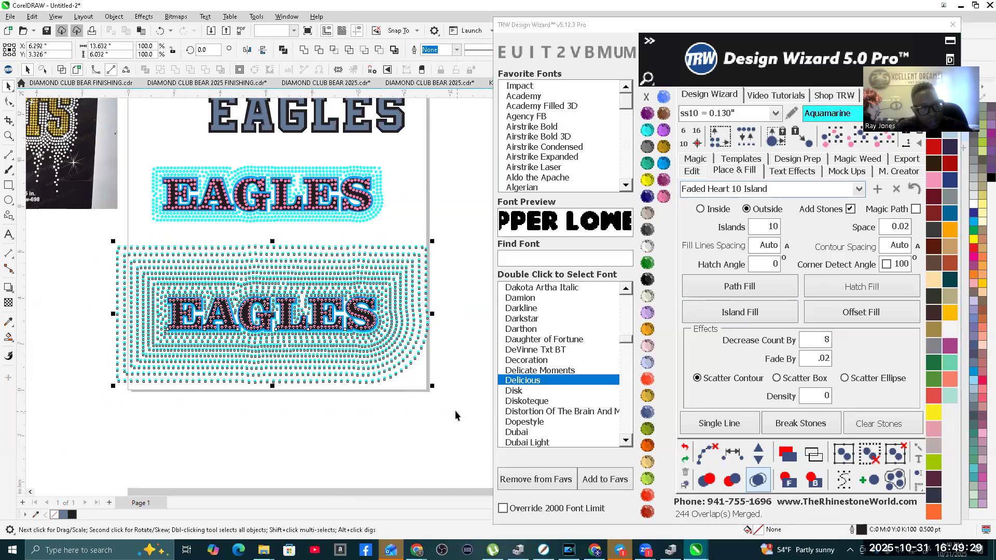
left_click(457, 338)
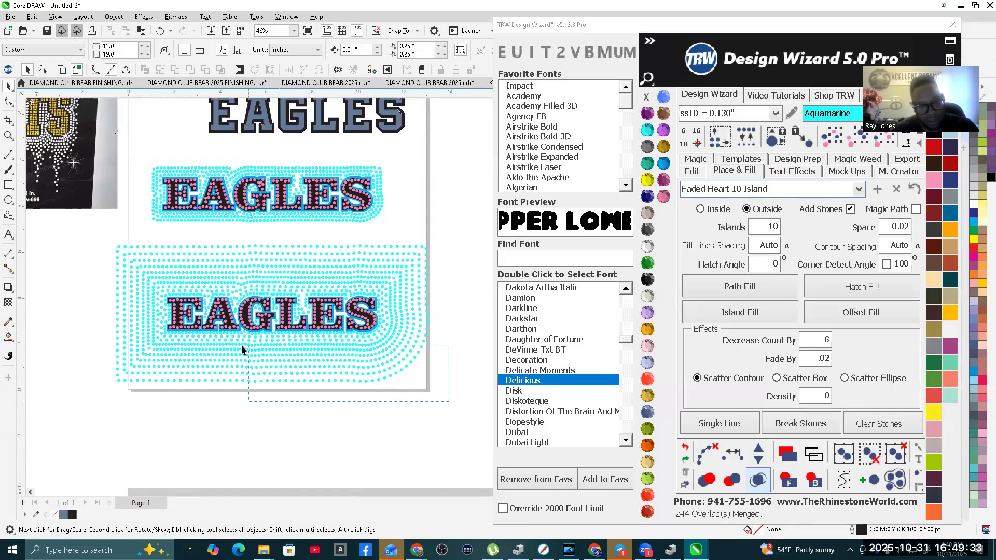
left_click_drag(119, 339, 82, 337)
scroll(98, 271, "up", 3)
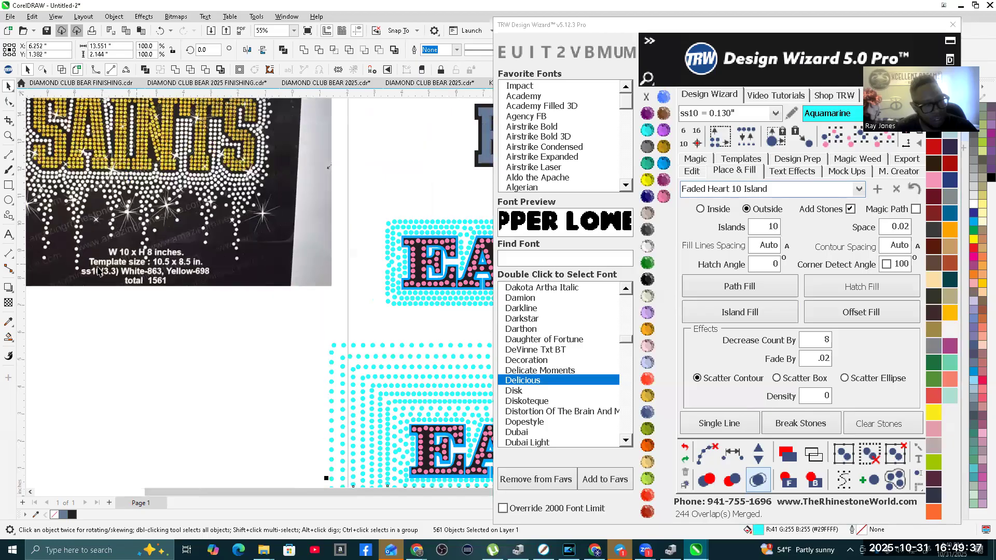
scroll(98, 271, "up", 3)
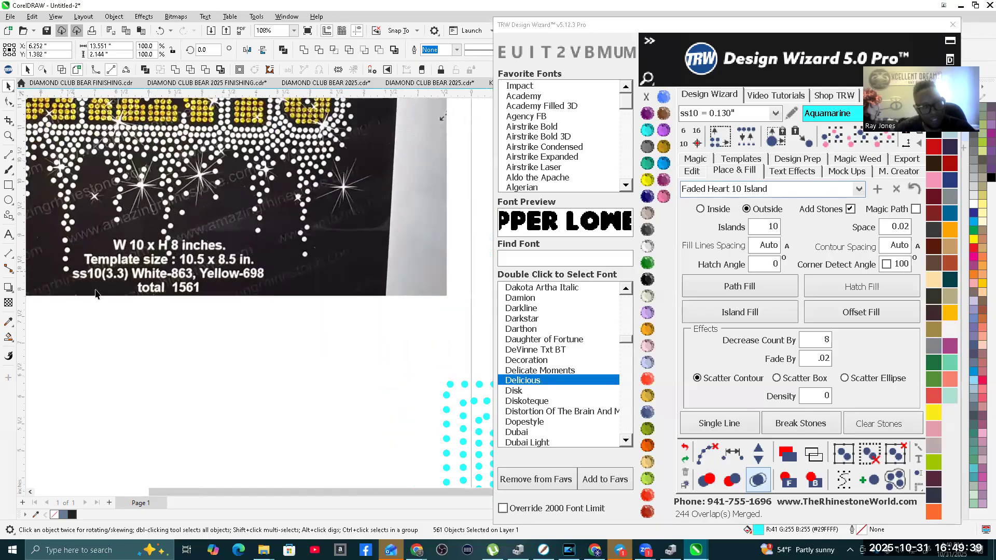
scroll(114, 296, "down", 2)
scroll(117, 275, "down", 3)
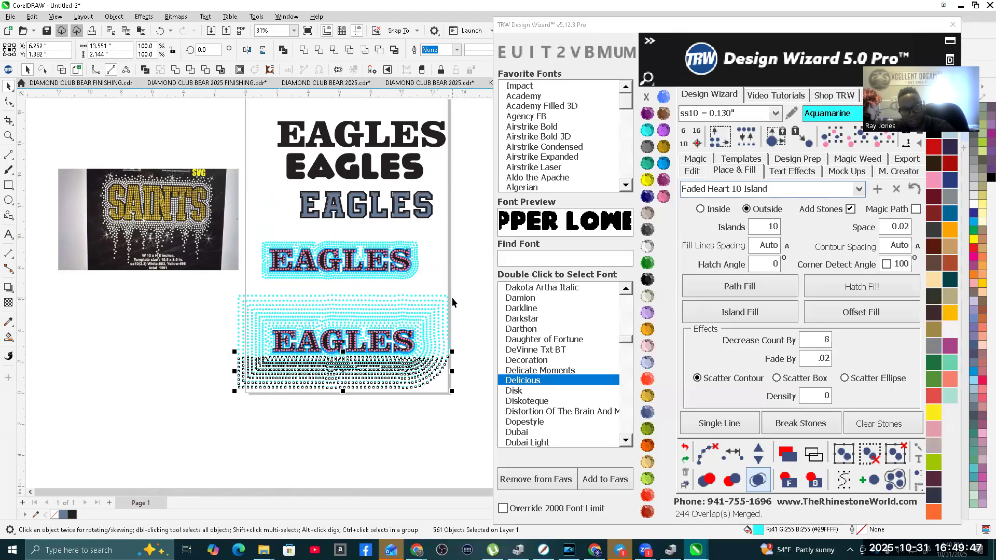
key("Delete")
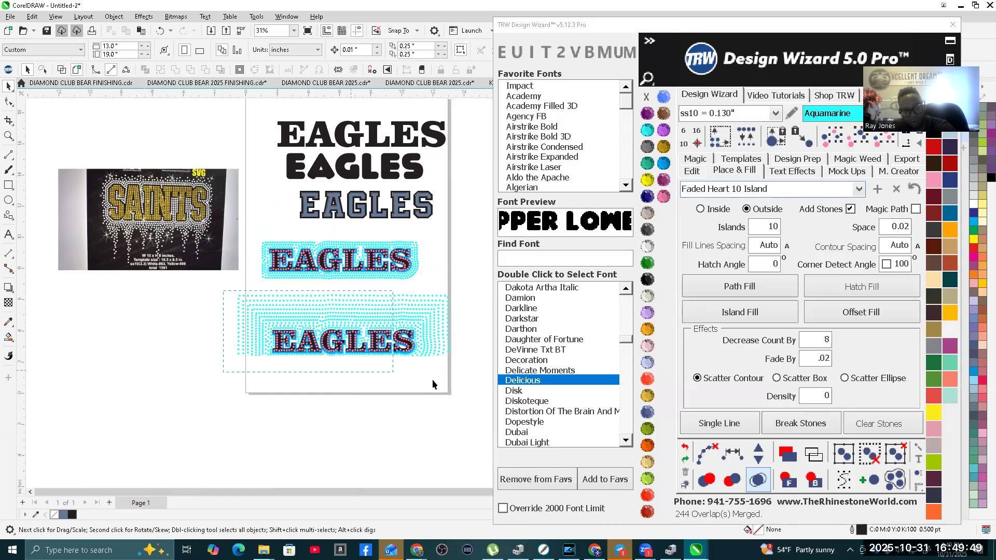
left_click_drag(468, 374, 468, 374)
key("Delete")
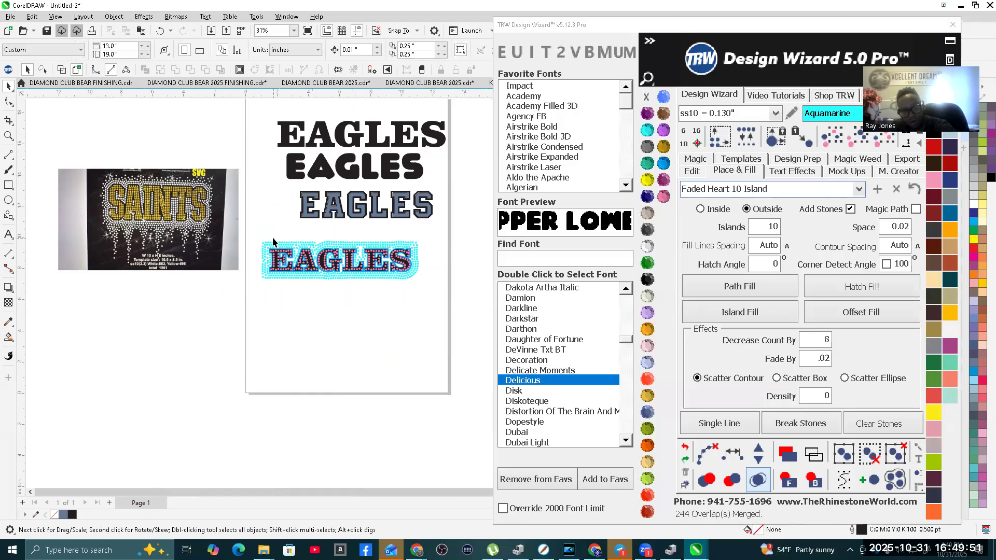
Step: Delete the remaining stone-filled EAGLES design with its three Aquamarine rows
left_click_drag(260, 232, 274, 272)
left_click_drag(416, 299, 431, 293)
key("Delete")
Step: Copy the rounded Delicious-font EAGLES to the empty area below and set the Default preset with Add Stones, contour spacing .075 and corner detect angle 130
left_click_drag(342, 170, 339, 302)
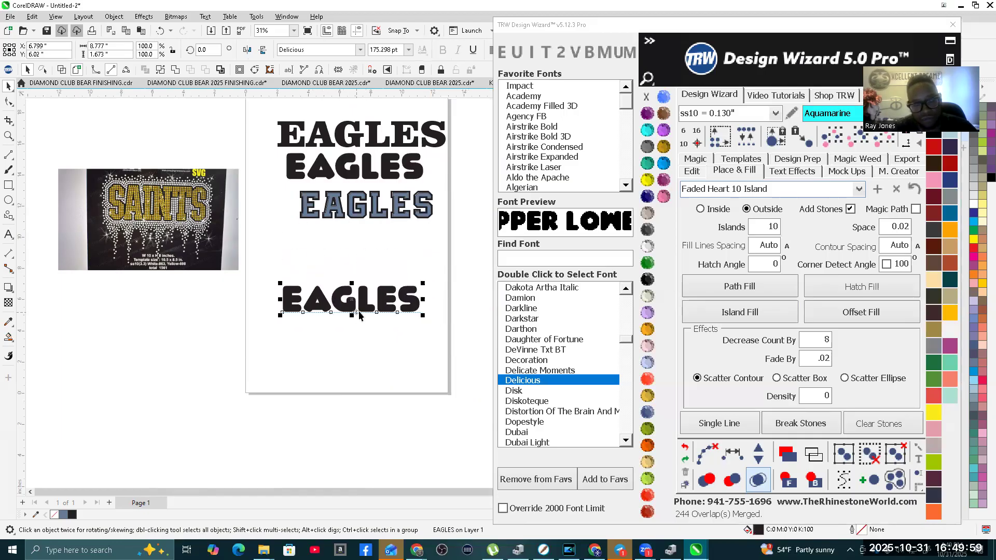
scroll(359, 315, "up", 2)
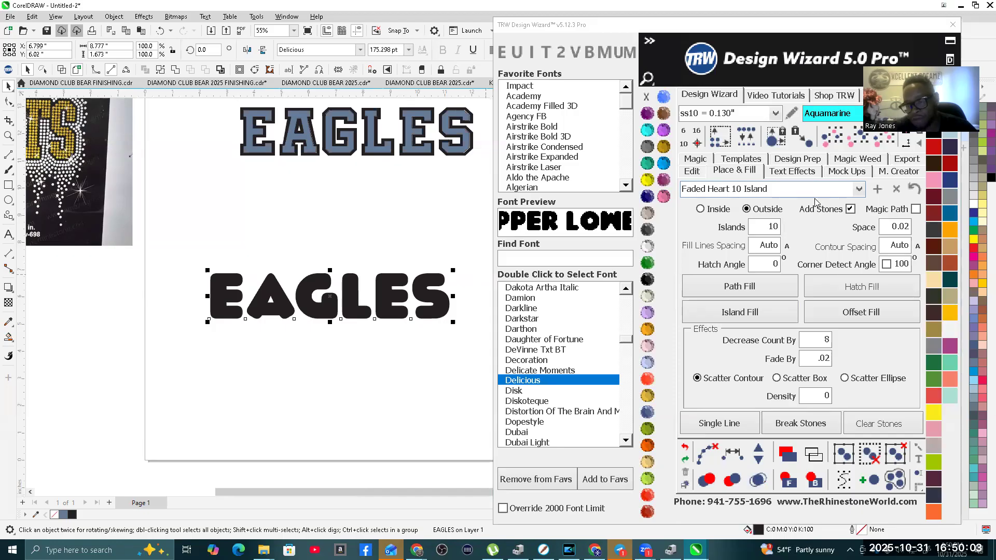
left_click(699, 209)
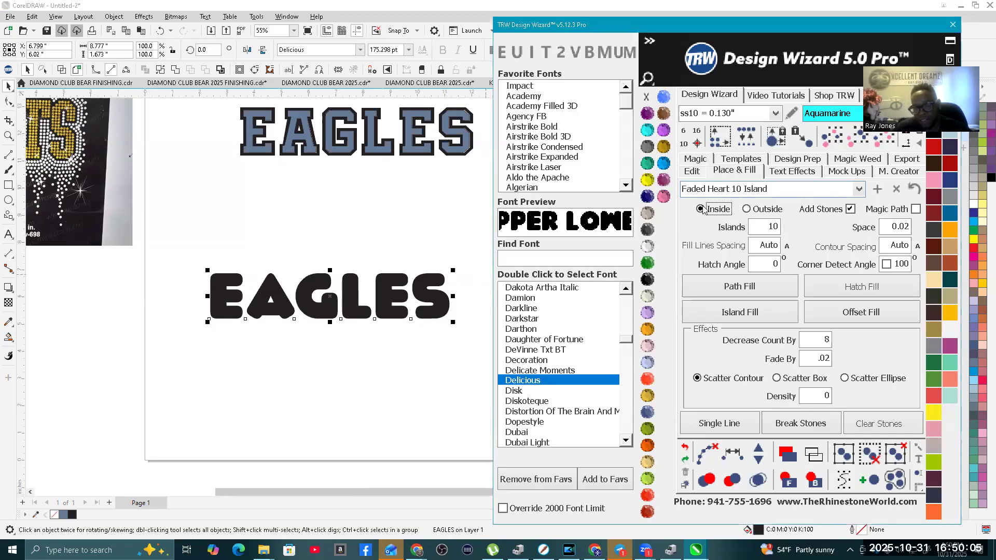
left_click(859, 190)
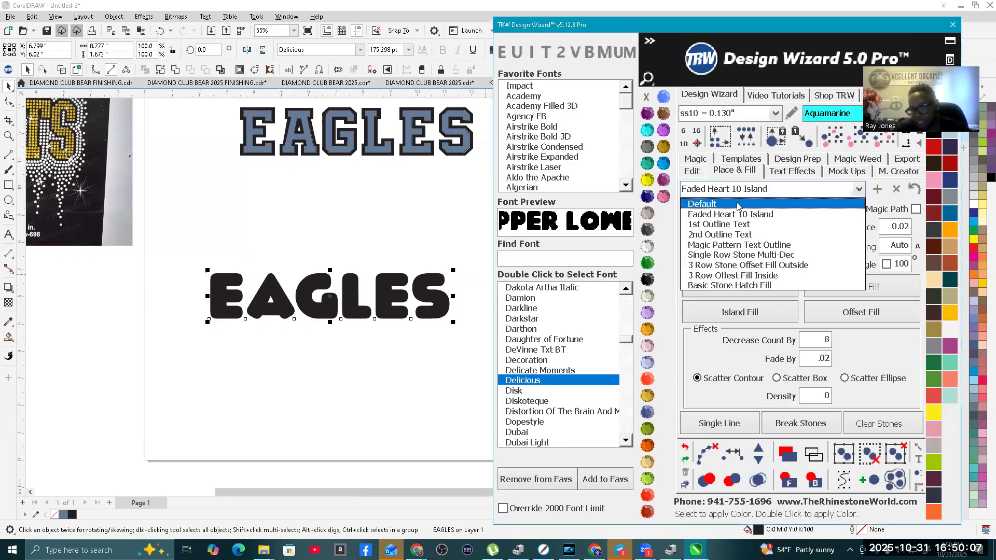
left_click(739, 205)
double_click(883, 249)
type(".075")
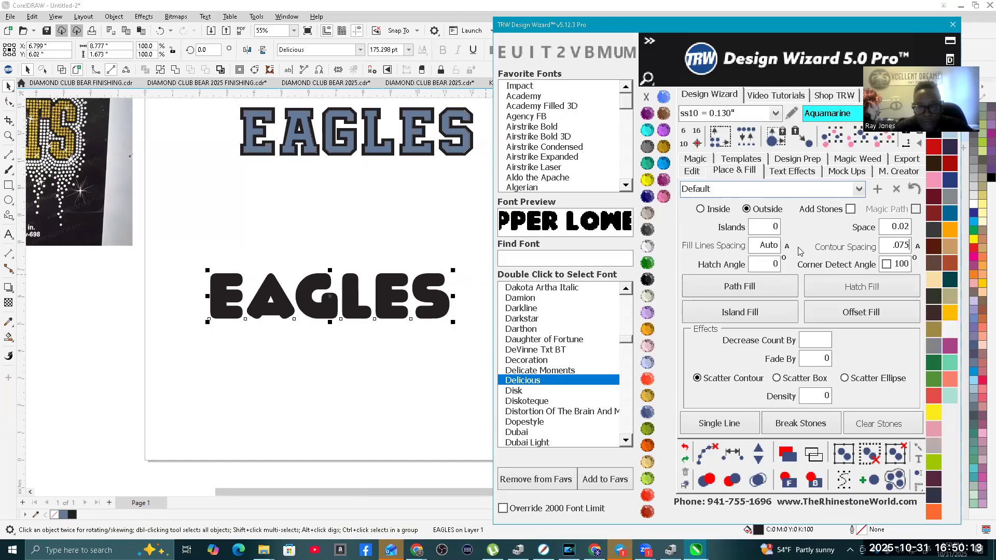
left_click(850, 210)
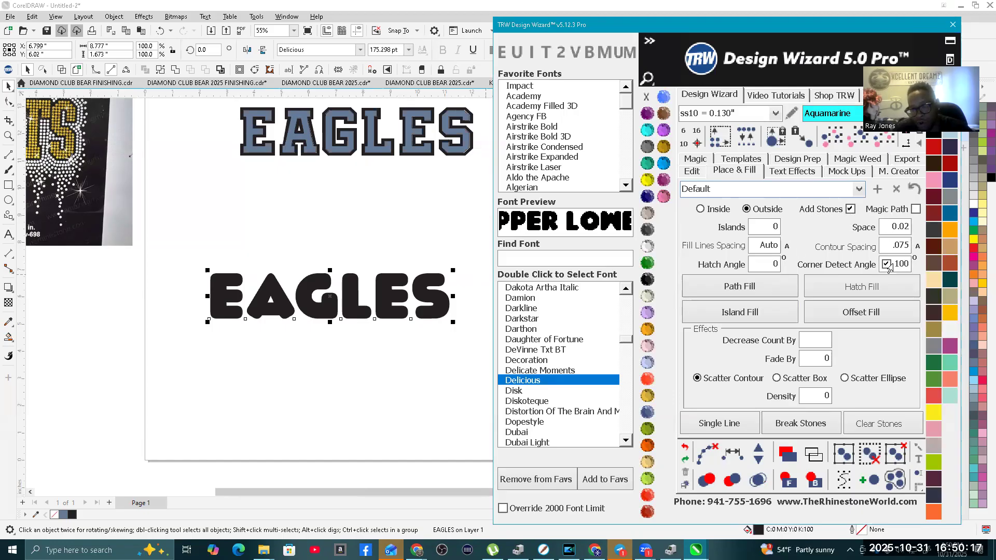
type("130")
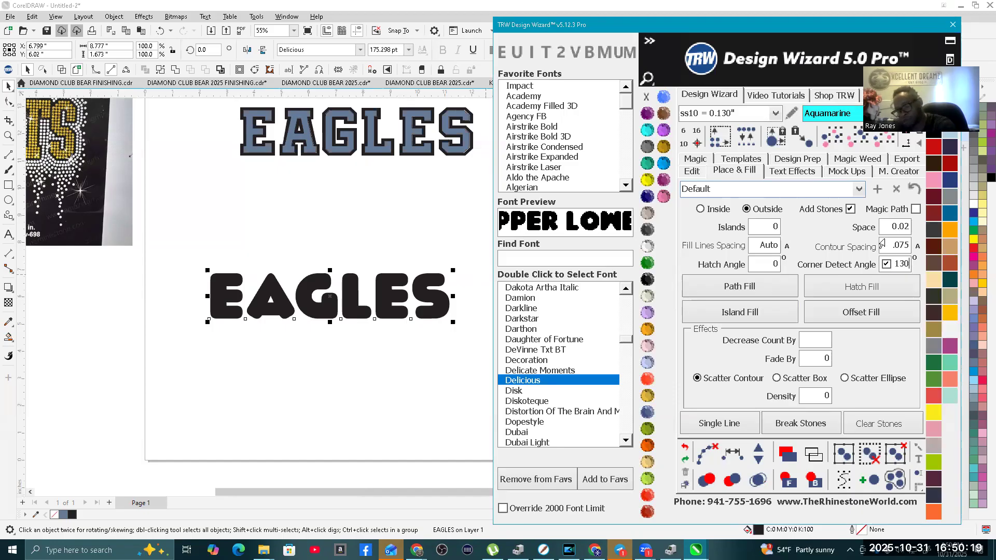
Step: Fill the inside of the copied EAGLES with ss10 Aquamarine stones using Island Fill
left_click(745, 318)
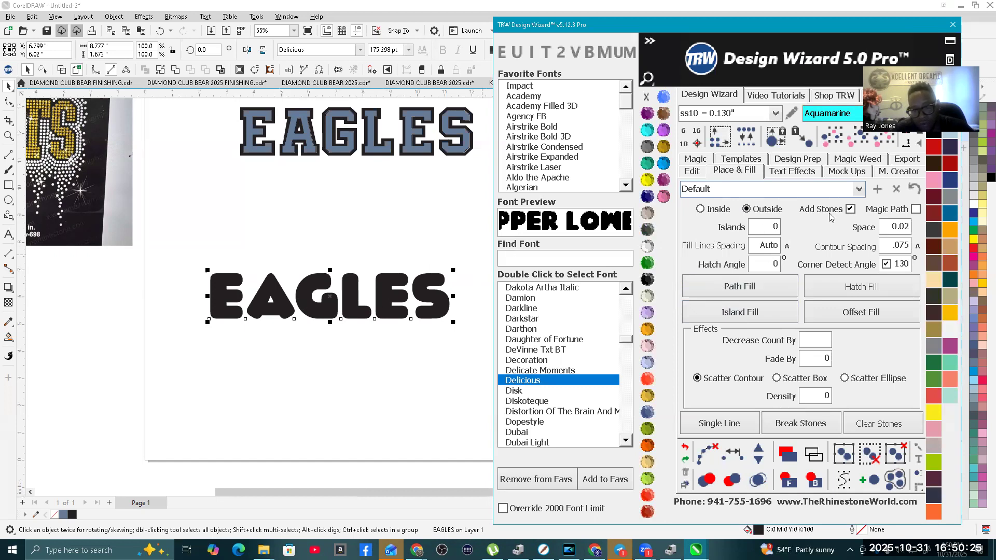
scroll(383, 283, "up", 2)
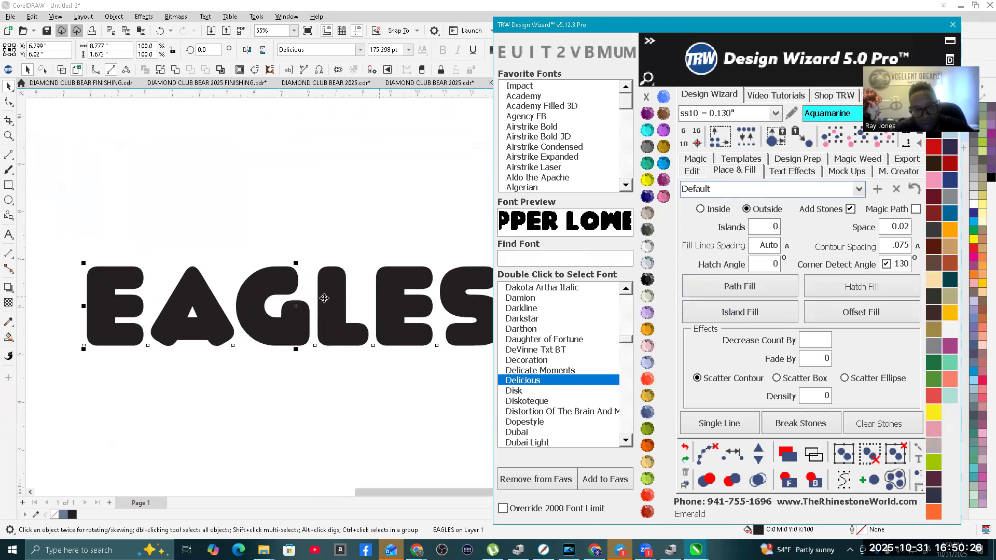
left_click(334, 246)
left_click(335, 298)
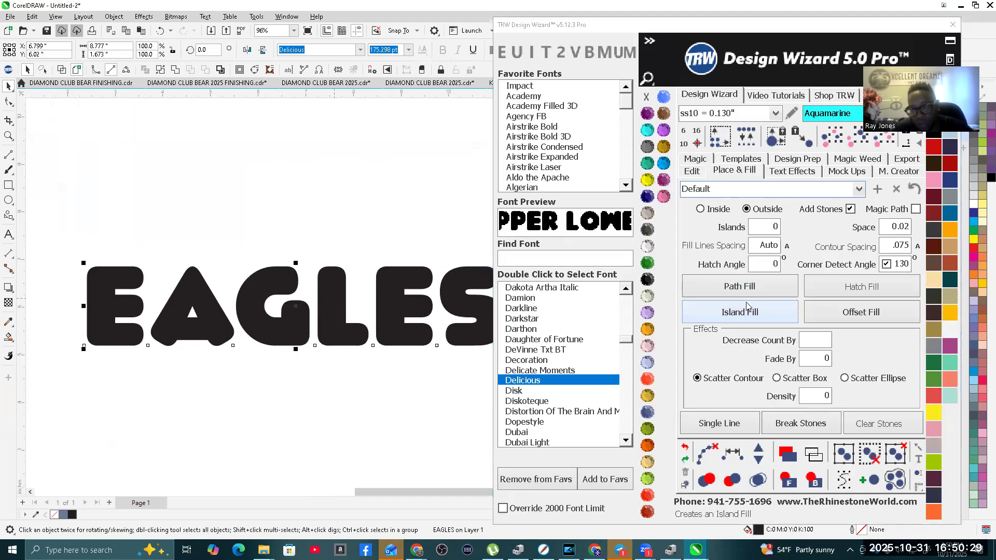
left_click(699, 210)
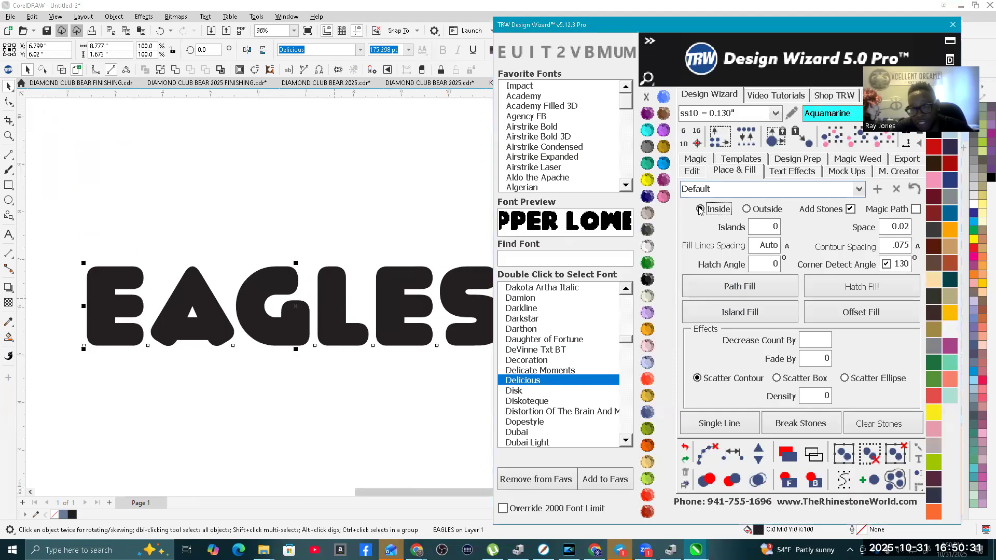
left_click(744, 311)
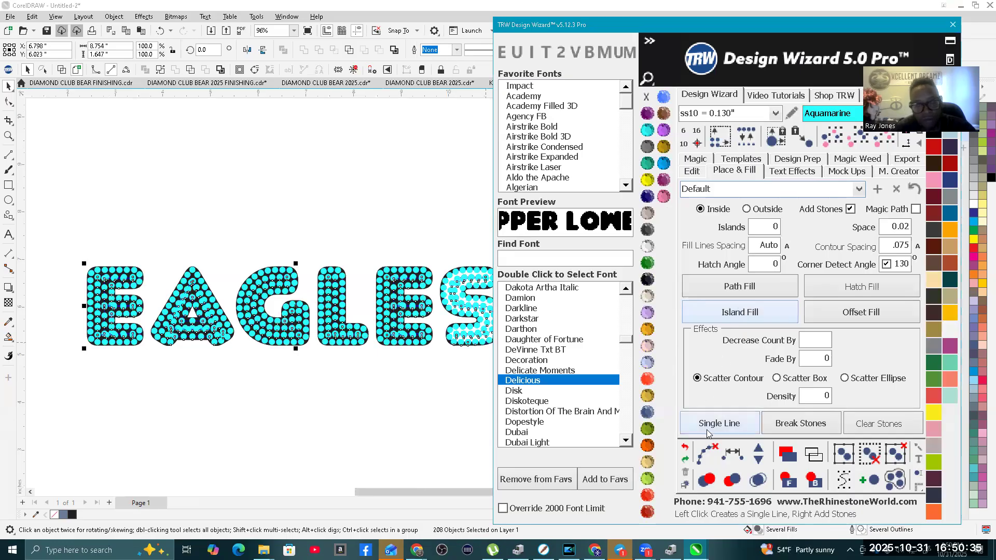
Step: Clear the guide paths from the filled EAGLES and merge its overlapping stones
left_click(732, 479)
left_click(756, 478)
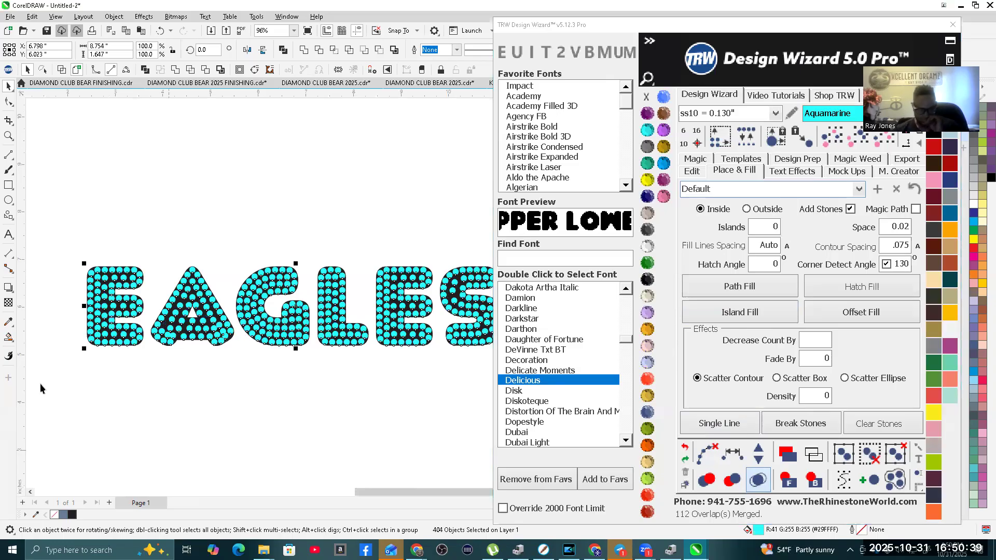
scroll(72, 428, "down", 2)
left_click(211, 302)
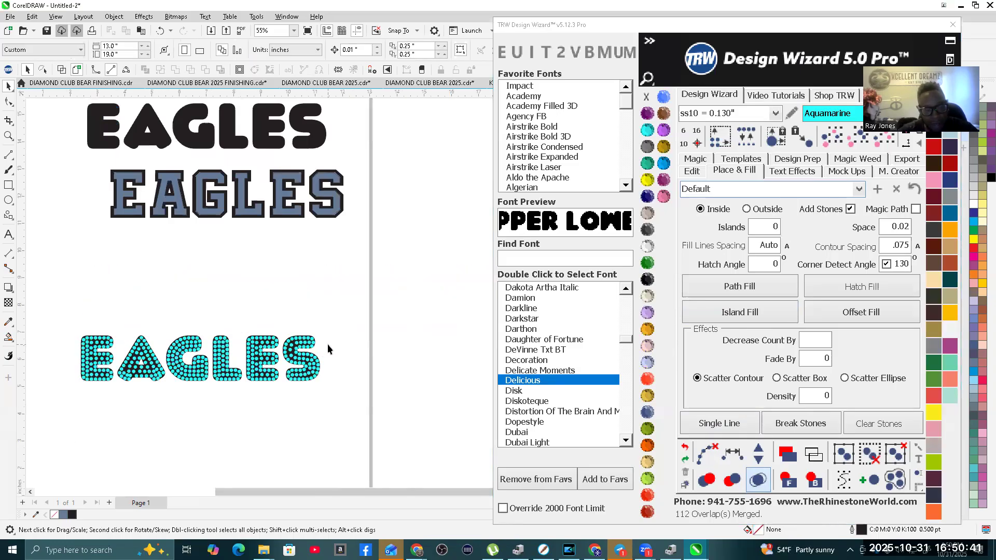
Step: Nudge the overlapping stones in both feet of the letter A apart into the open gaps
scroll(217, 371, "up", 3)
scroll(216, 371, "up", 8)
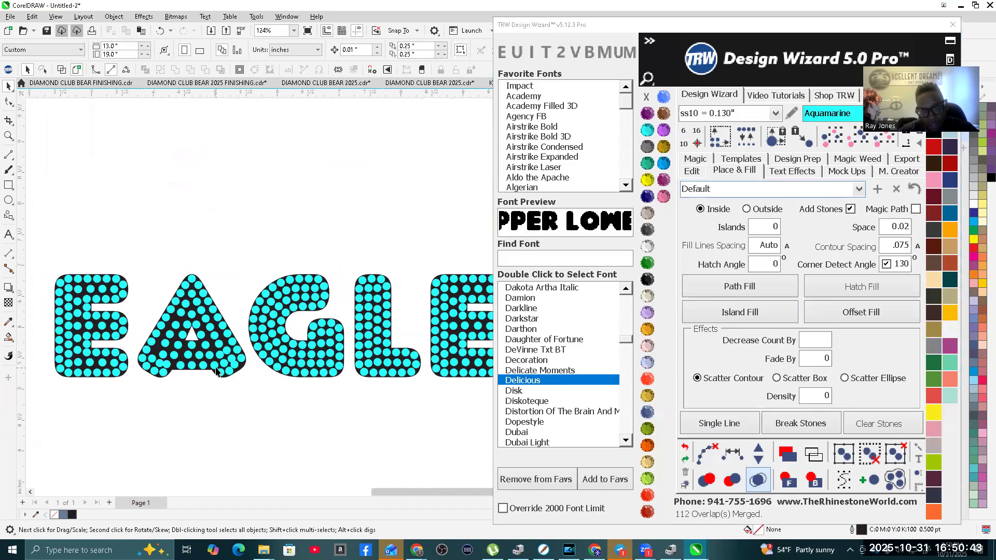
left_click(275, 377)
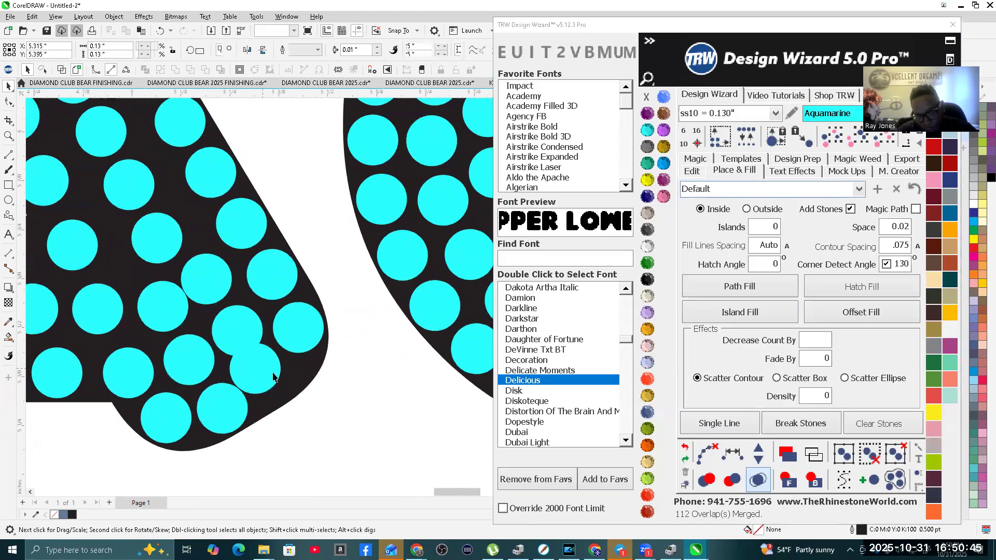
scroll(279, 376, "down", 6)
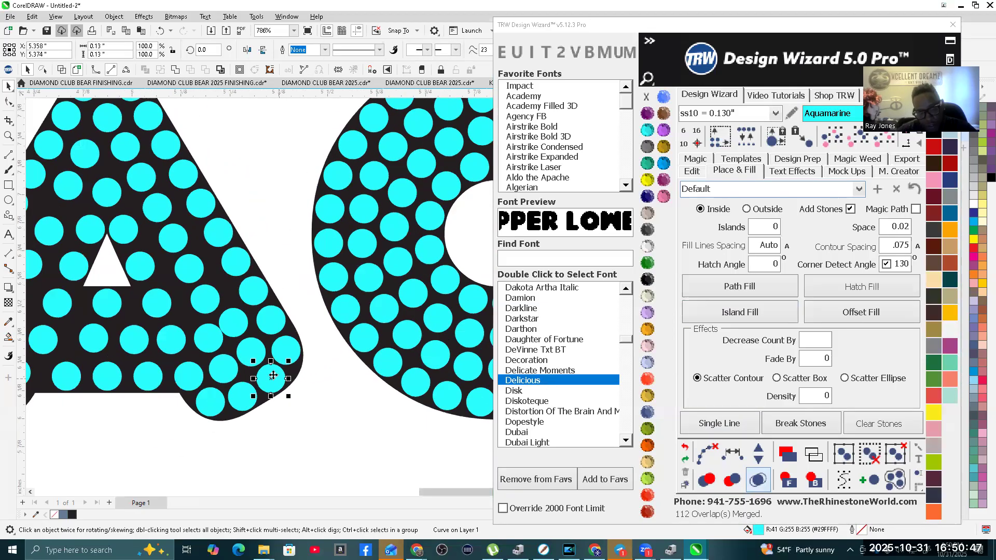
scroll(151, 388, "up", 4)
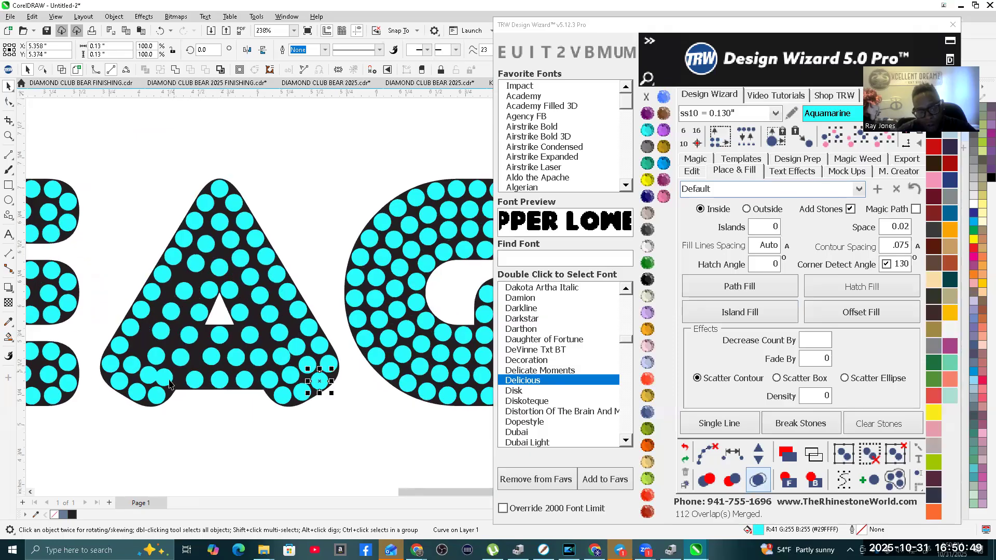
left_click(176, 381)
scroll(175, 384, "down", 2)
scroll(175, 383, "down", 3)
scroll(294, 308, "up", 3)
scroll(286, 304, "up", 3)
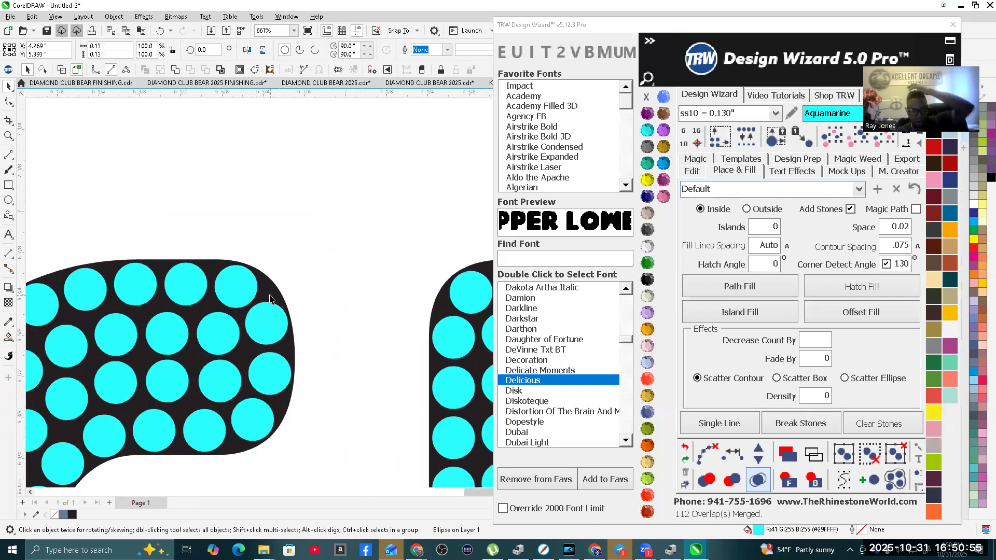
Step: Create one outside contour around the stone-filled EAGLES with Island Fill, with Islands set to 1 and Add Stones off
left_click(285, 304)
scroll(290, 305, "down", 4)
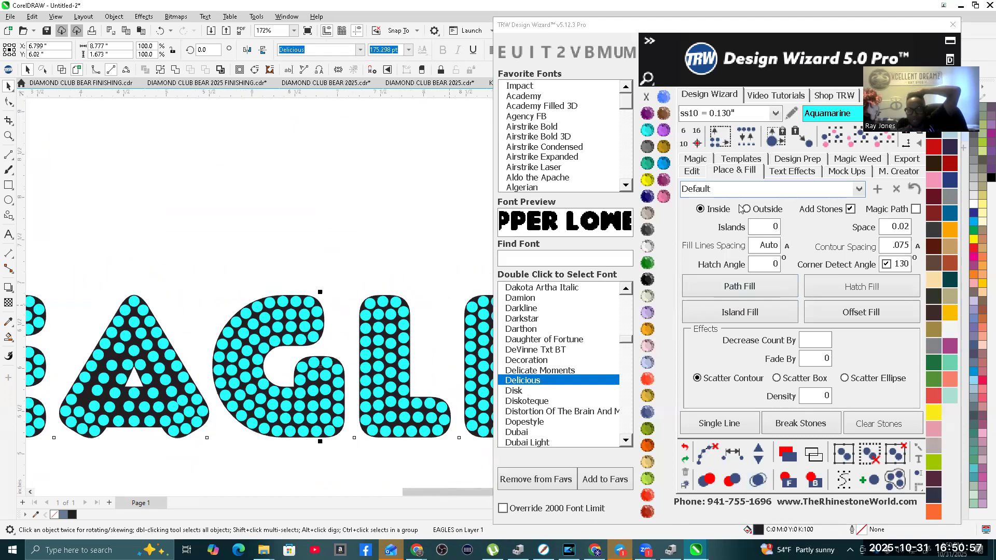
left_click(745, 209)
left_click(820, 209)
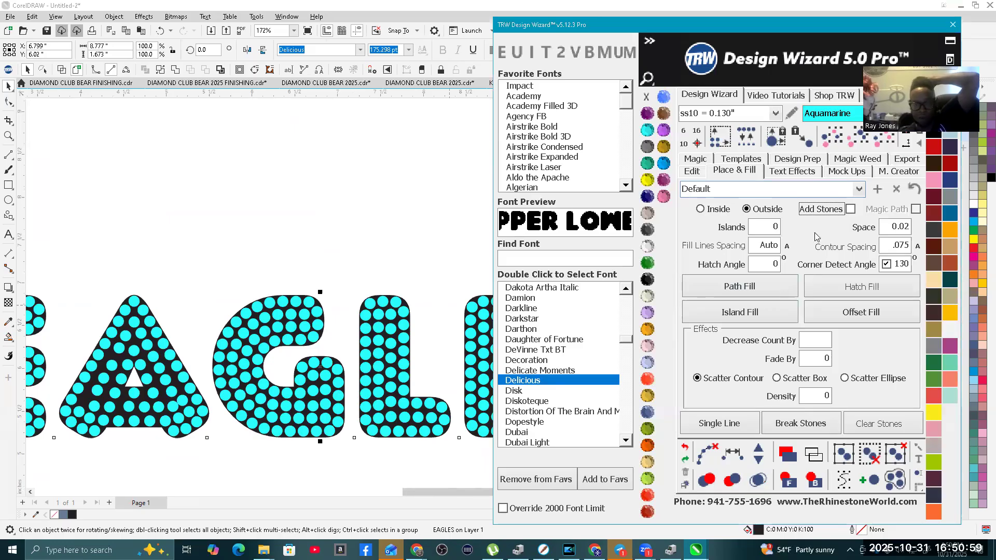
left_click(761, 229)
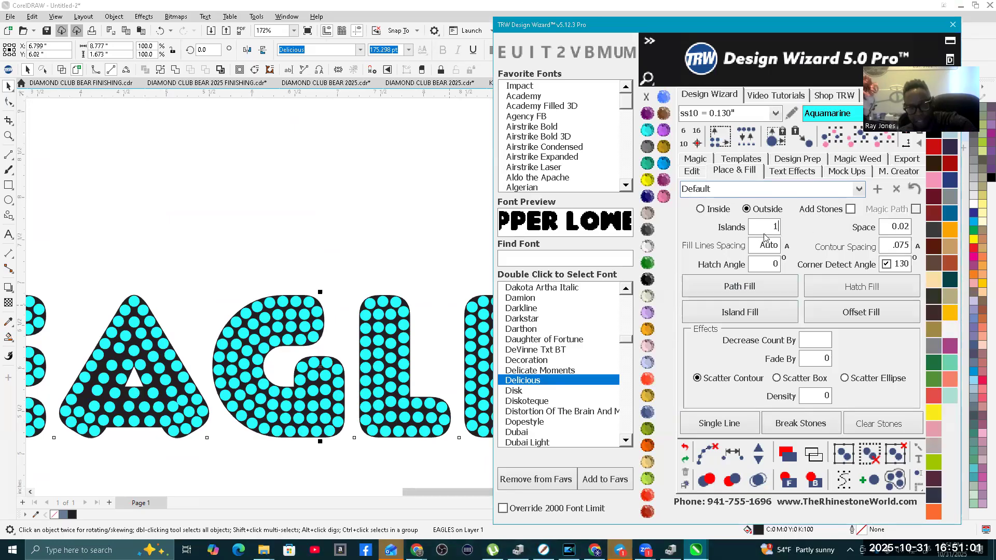
left_click(768, 313)
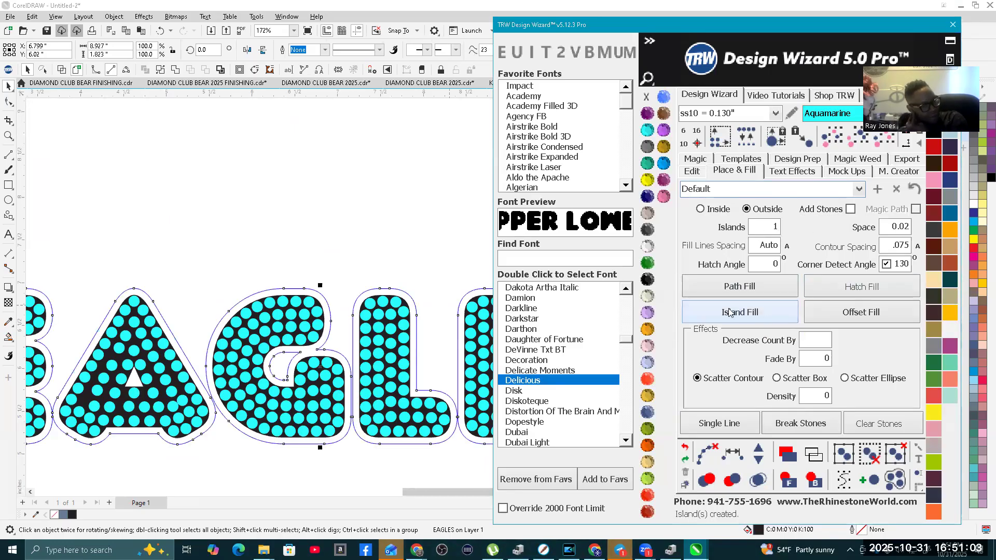
Step: Fill the new contour around EAGLES with TRW Pink and remove its outline
scroll(322, 344, "up", 2)
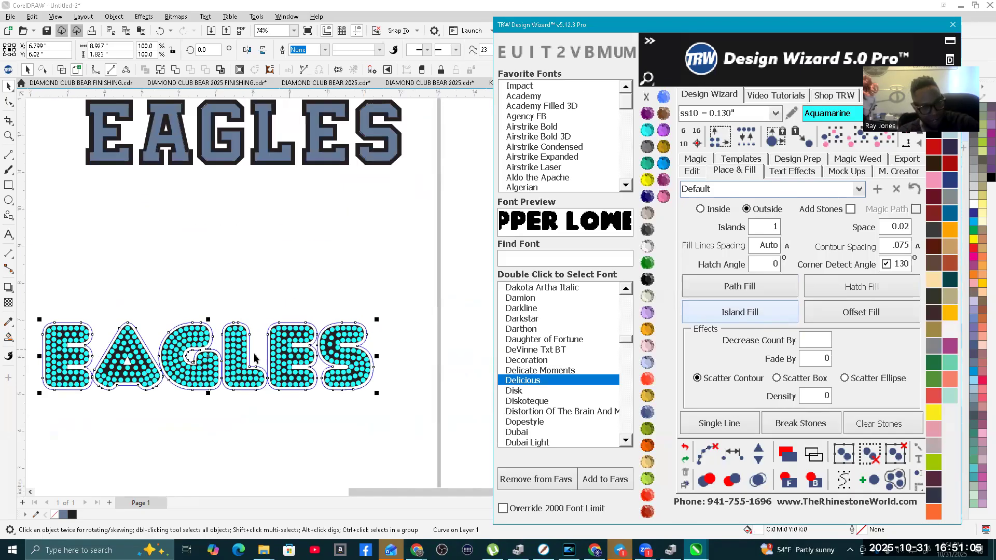
scroll(320, 330, "down", 3)
scroll(216, 276, "up", 3)
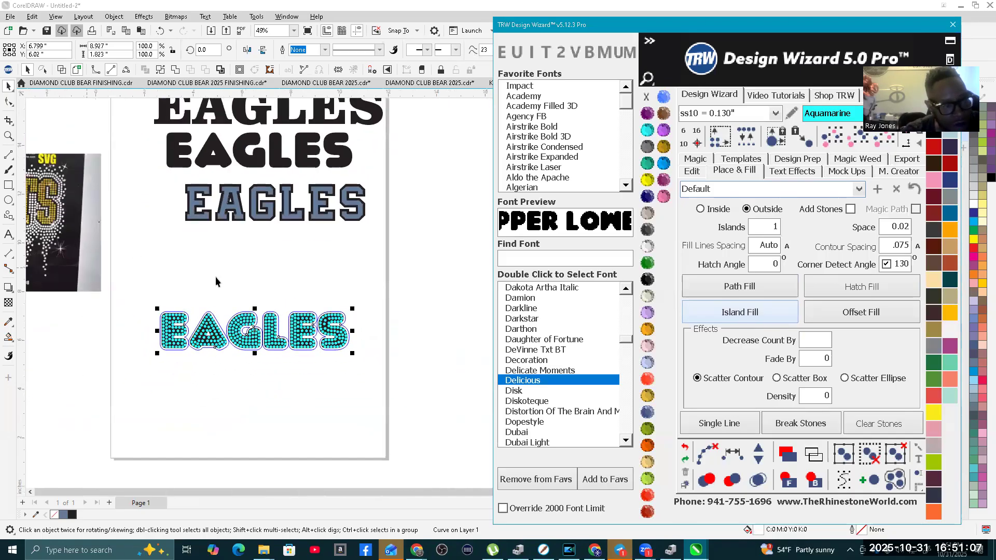
left_click(664, 196)
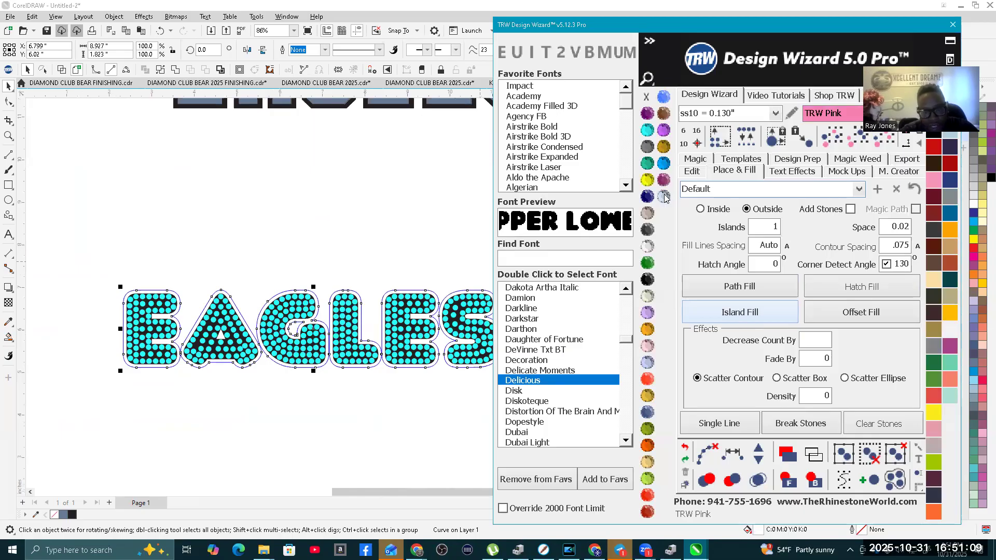
left_click(643, 98)
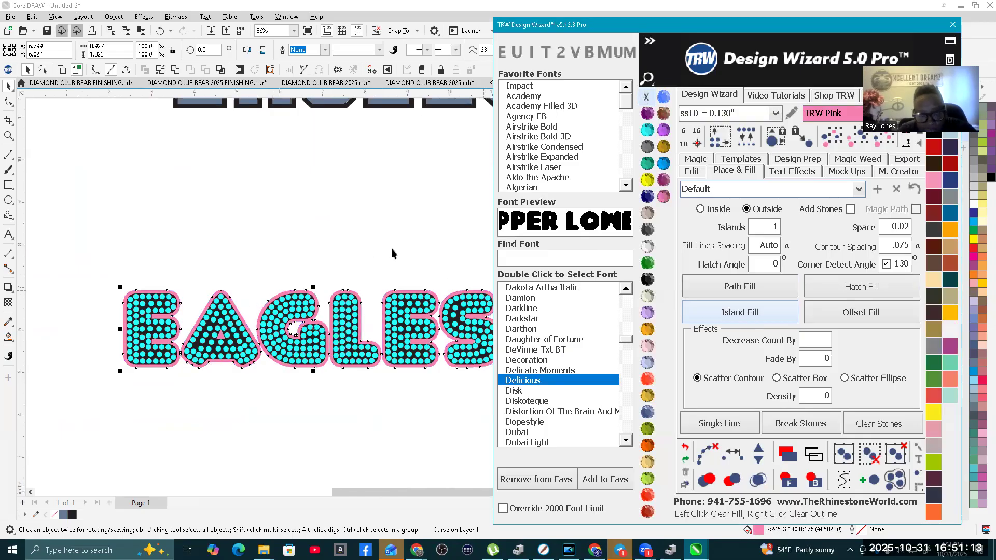
scroll(392, 253, "down", 3)
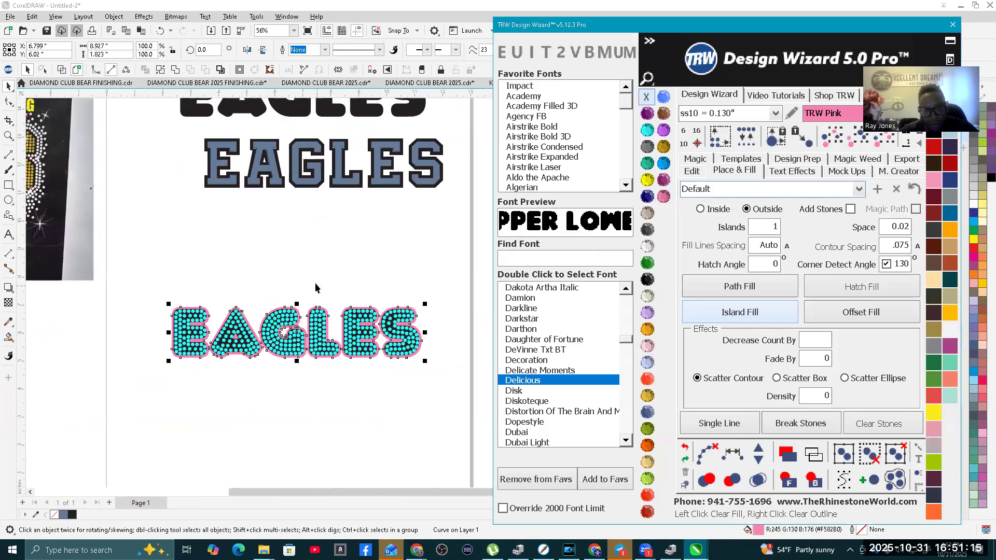
left_click(317, 289)
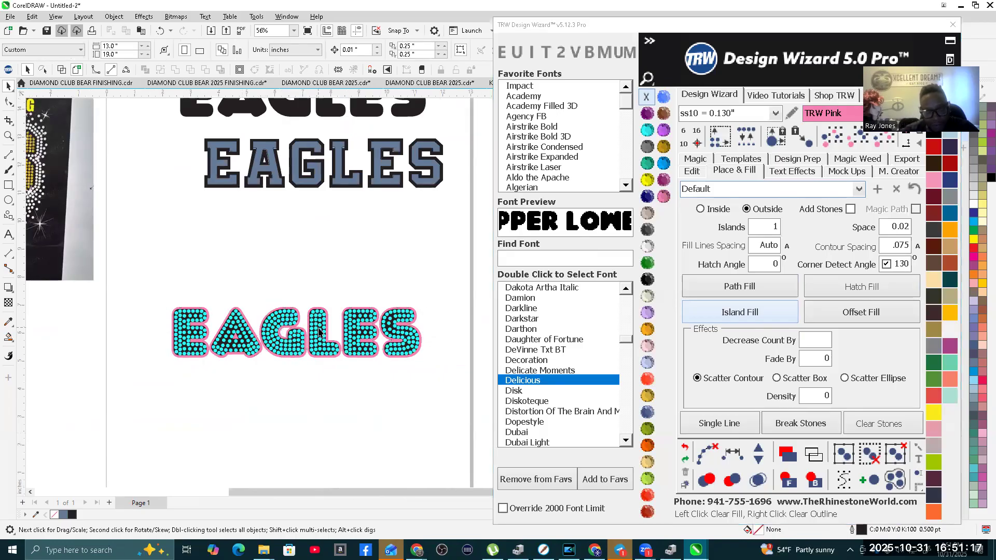
Step: Move the pink contour above the stone-filled EAGLES, and undo the move
scroll(319, 332, "up", 3)
left_click_drag(326, 334, 320, 220)
scroll(317, 221, "down", 2)
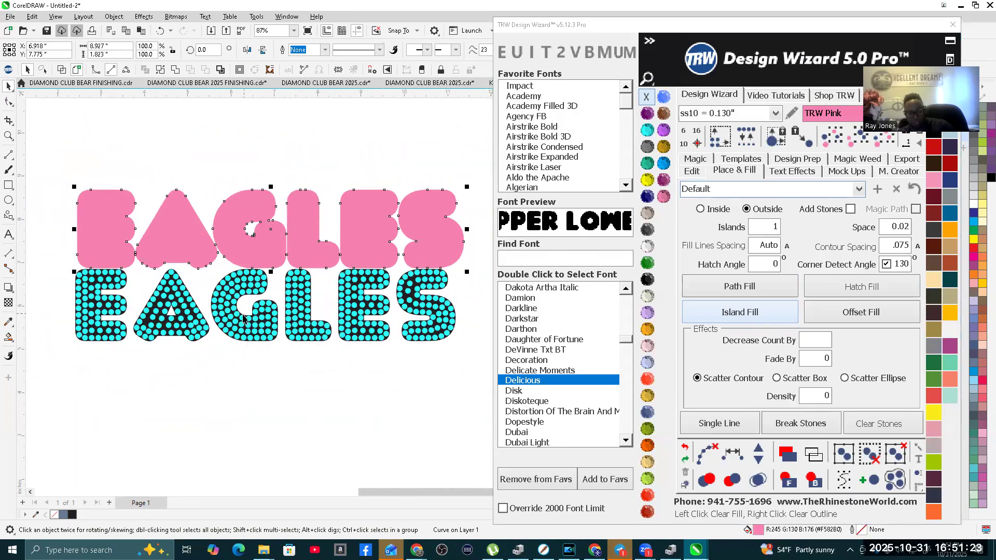
left_click_drag(299, 269, 295, 346)
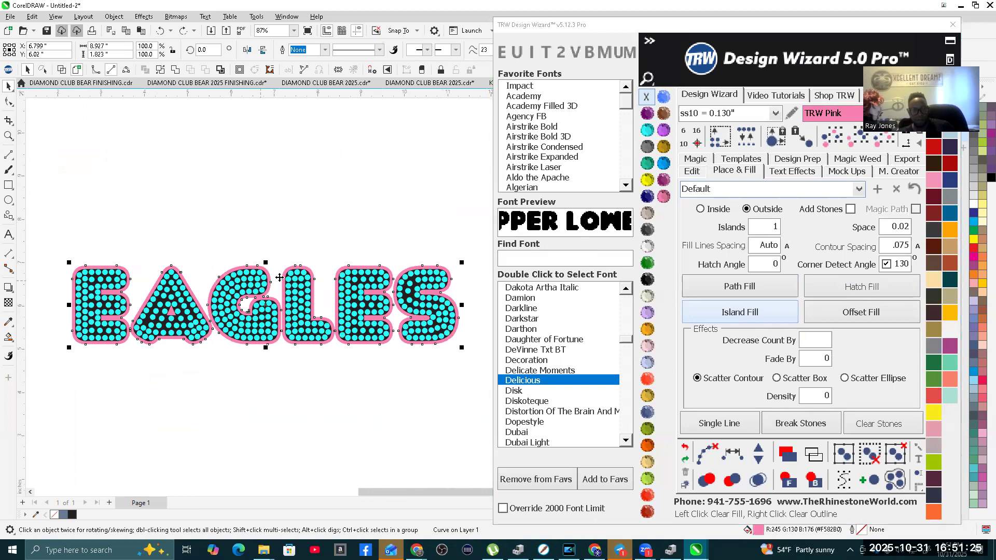
left_click(341, 207)
Step: Surround the pink EAGLES contour with outside stone rows using Island Fill, with the 3 Row Stone Offset Fill Outside preset and Islands set to 2
scroll(376, 287, "up", 3)
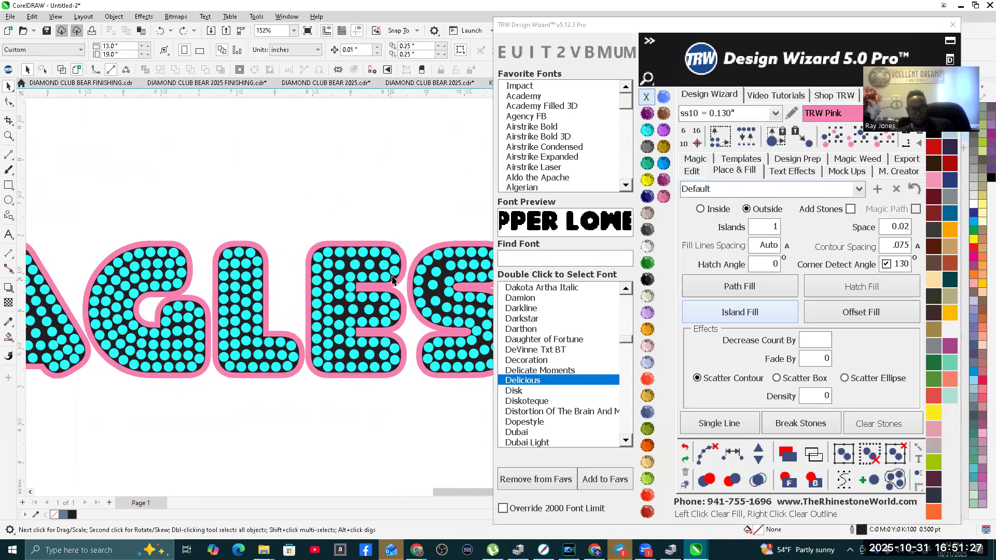
left_click(366, 287)
scroll(366, 287, "down", 2)
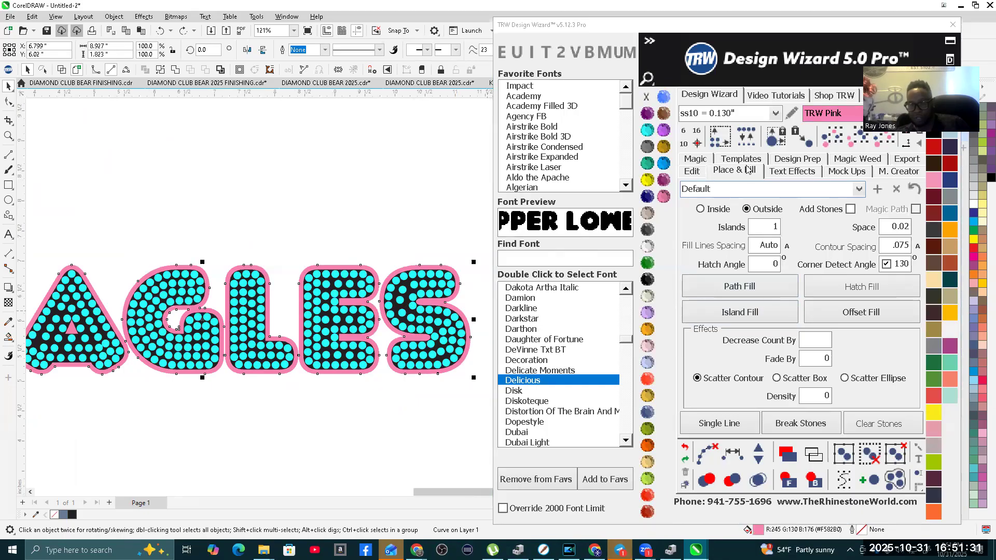
left_click(859, 190)
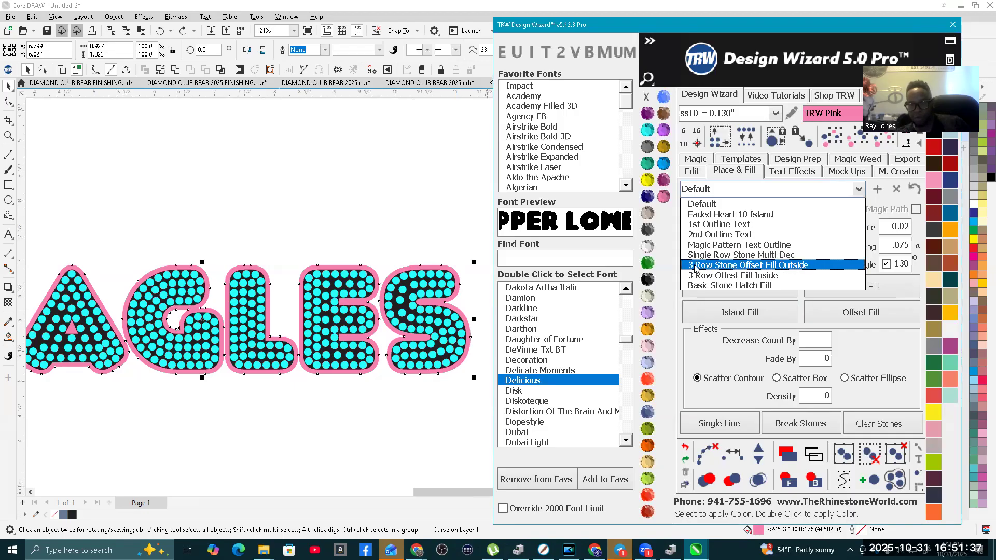
left_click(790, 266)
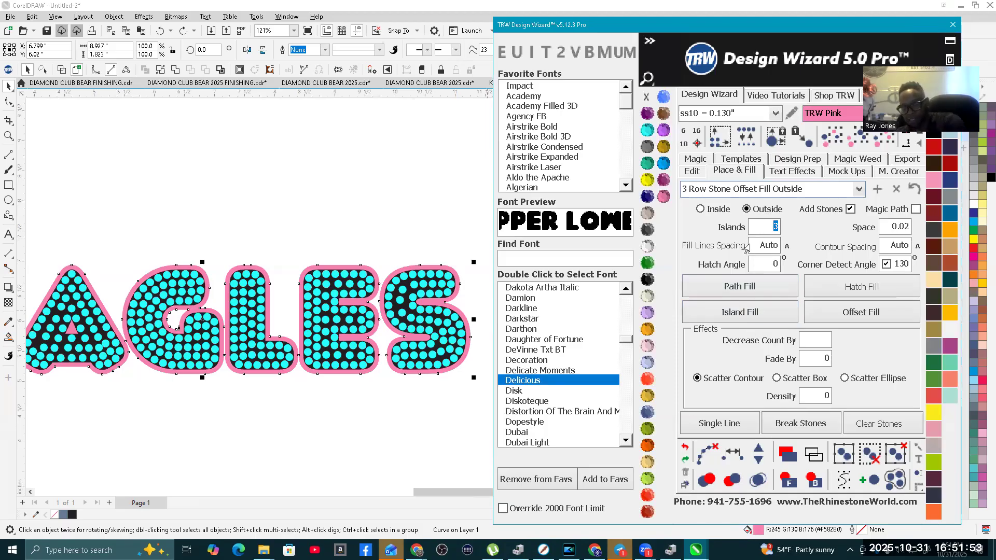
type("2")
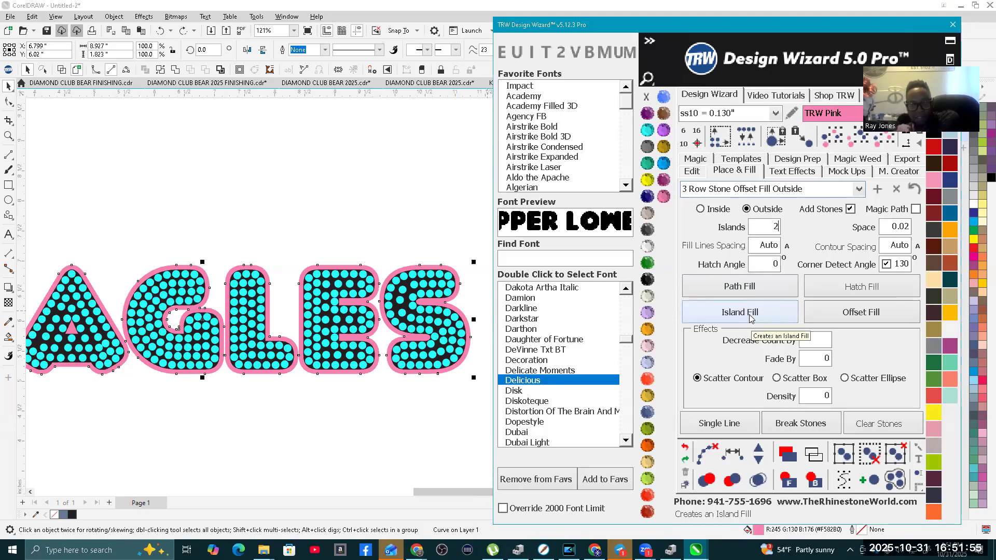
scroll(289, 301, "down", 4)
scroll(114, 298, "up", 2)
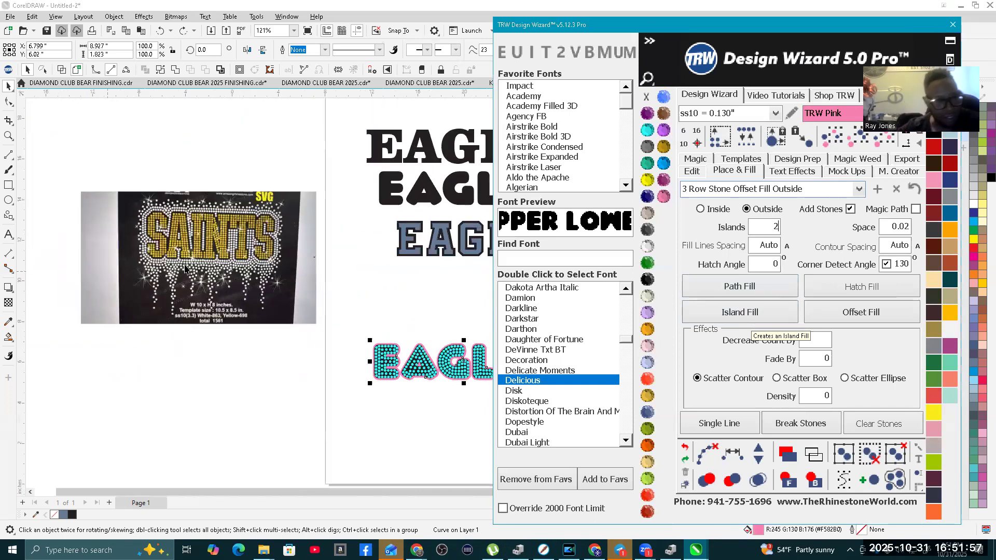
scroll(145, 175, "up", 2)
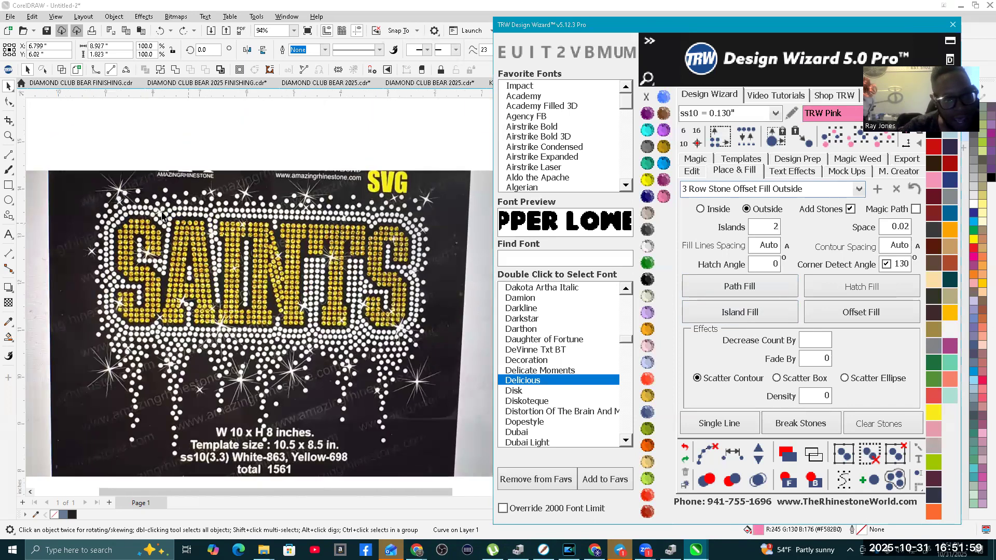
scroll(147, 224, "down", 3)
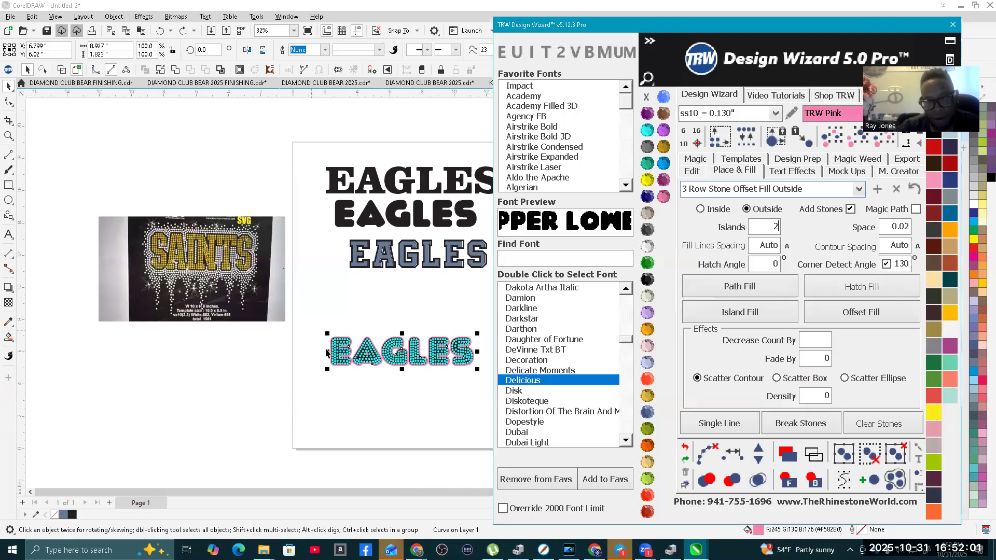
scroll(384, 363, "up", 2)
left_click(765, 314)
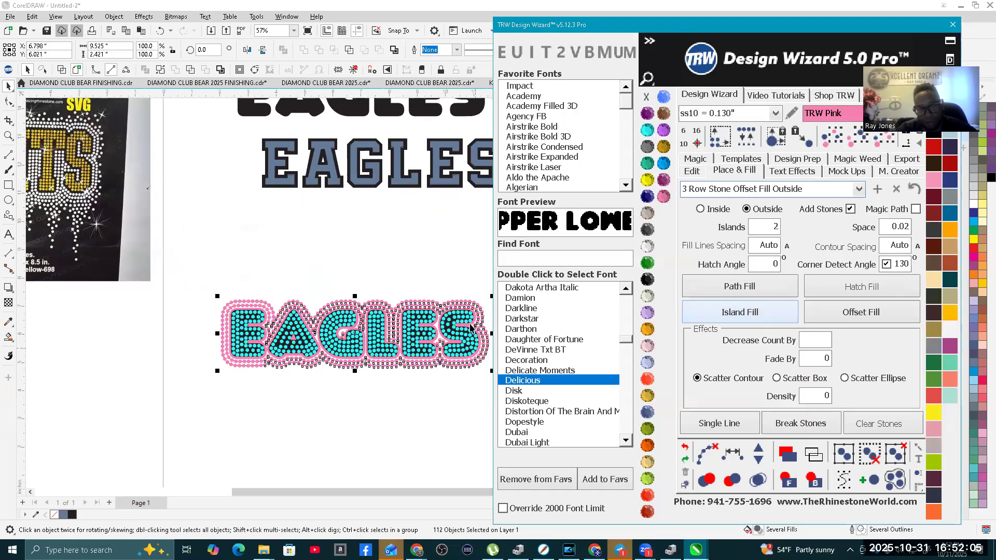
Step: Try clearing the paths and merging overlapping stones across the whole design with the pink contour in place, and undo it
scroll(470, 328, "up", 3)
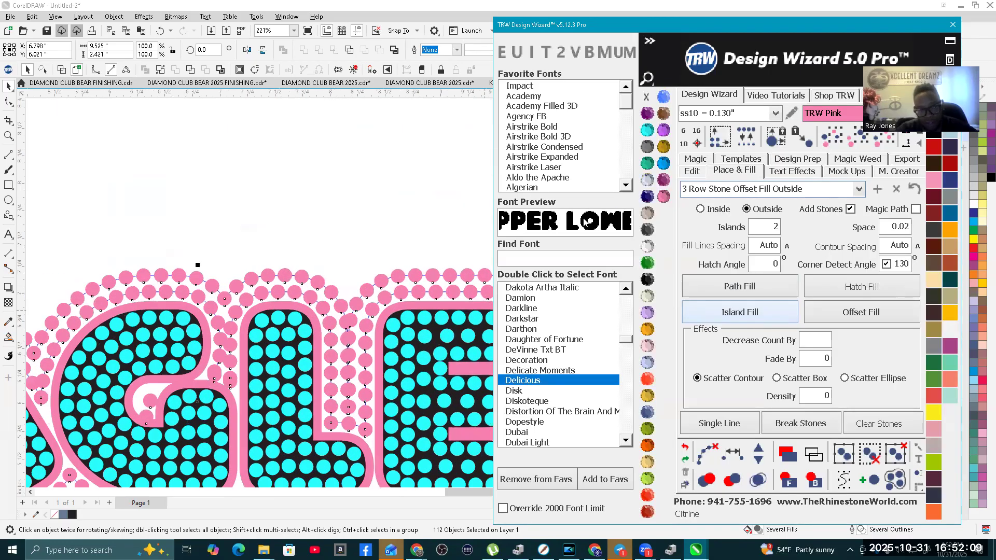
scroll(344, 255, "down", 3)
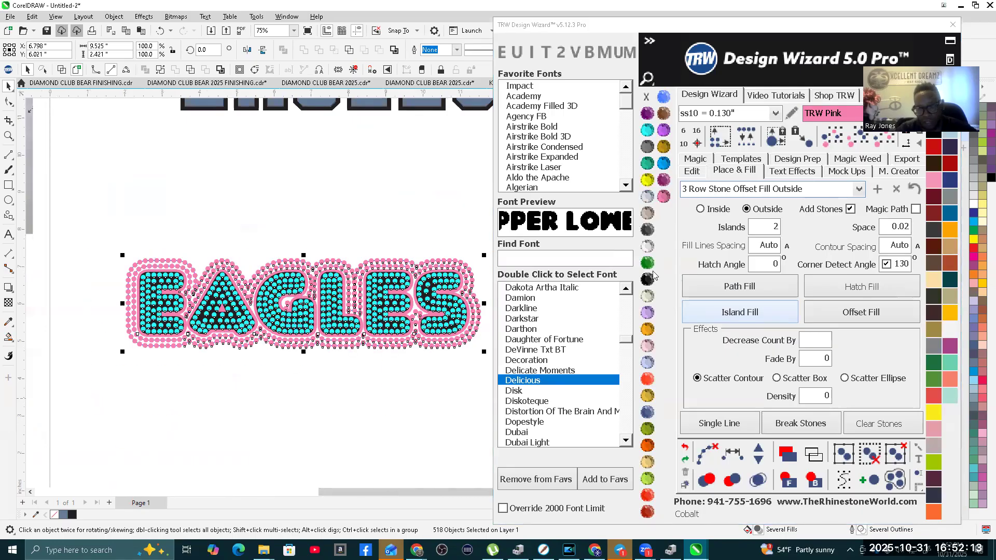
left_click(706, 454)
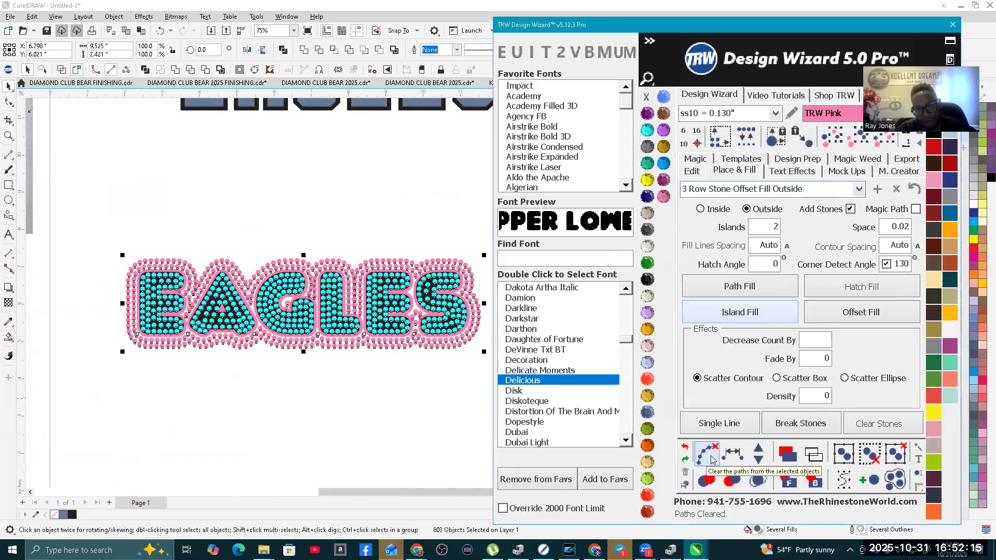
left_click(756, 480)
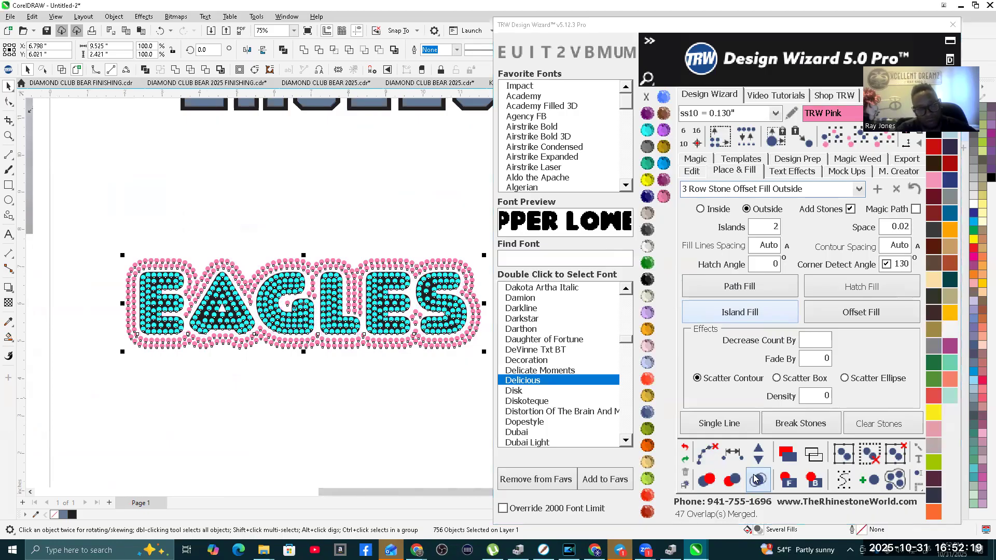
scroll(261, 325, "down", 2)
scroll(318, 326, "up", 4)
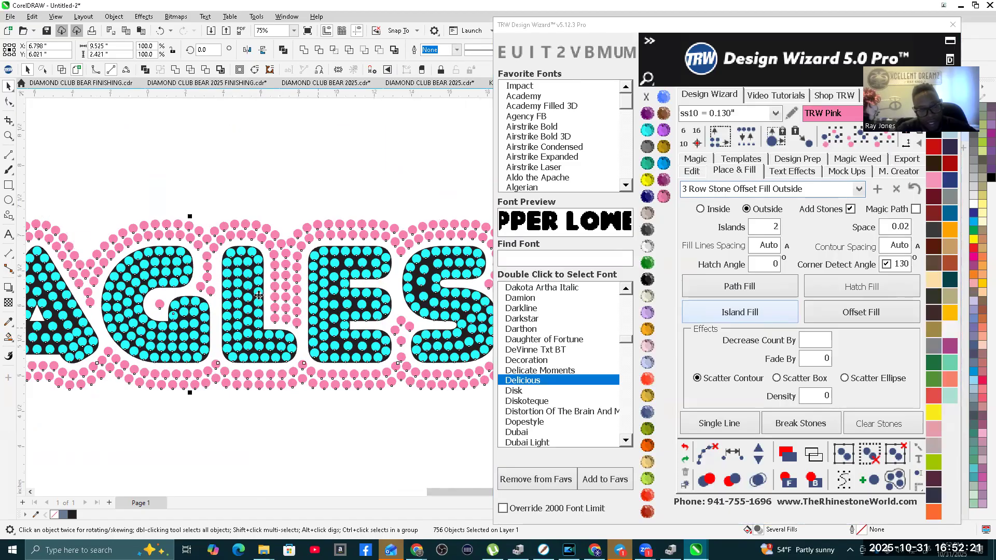
scroll(259, 295, "up", 3)
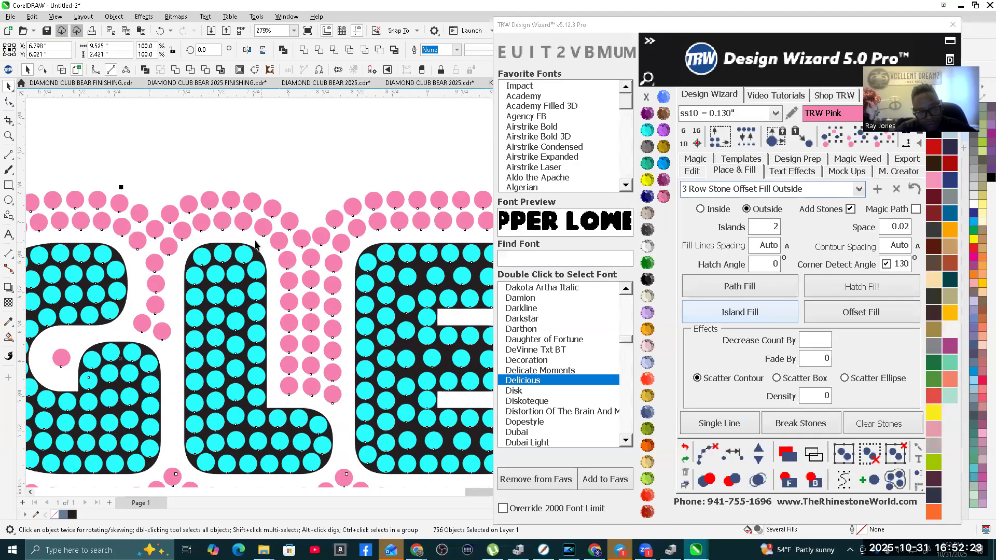
scroll(266, 251, "down", 3)
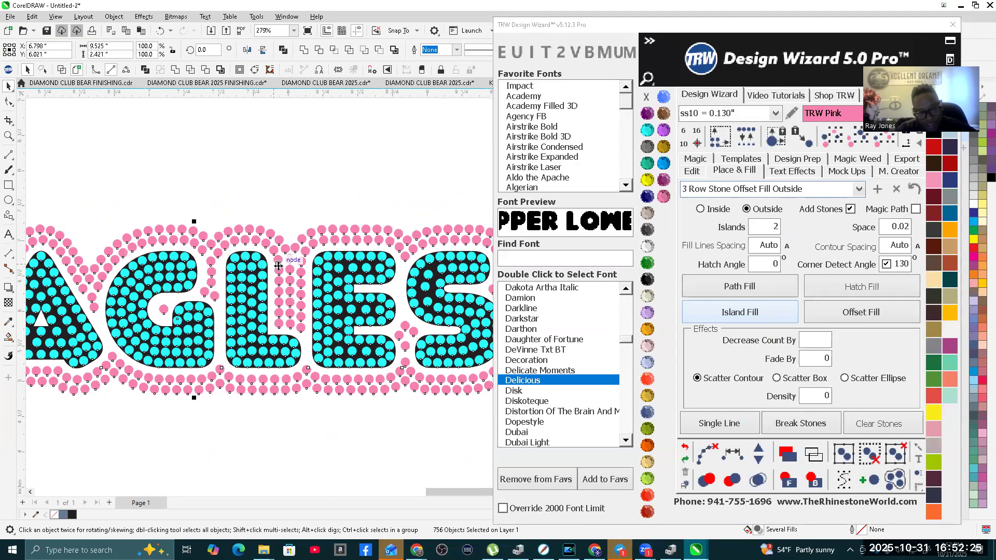
left_click(686, 448)
left_click(686, 448)
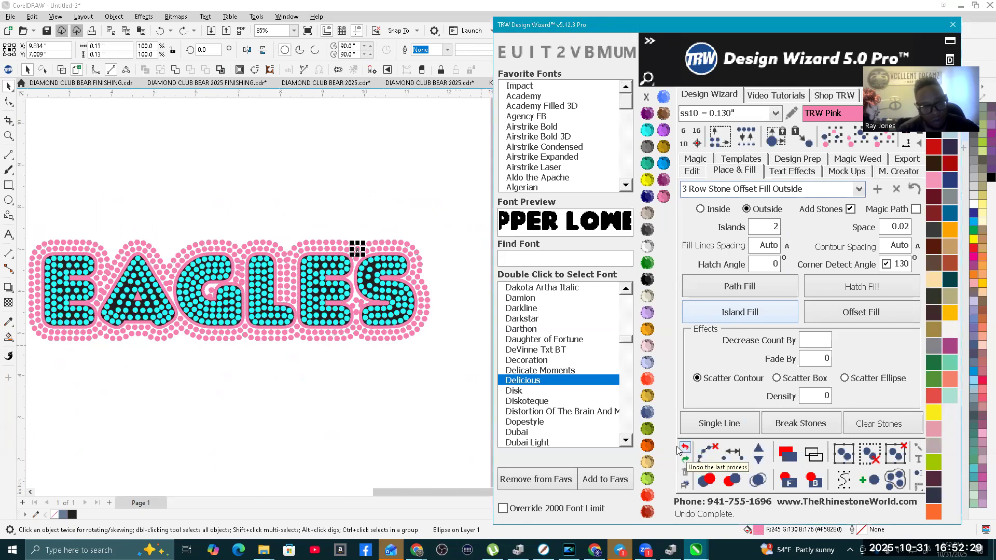
Step: Nudge the pink EAGLES contour 15 inches to the right, away from the stones
left_click(343, 425)
scroll(290, 293, "up", 3)
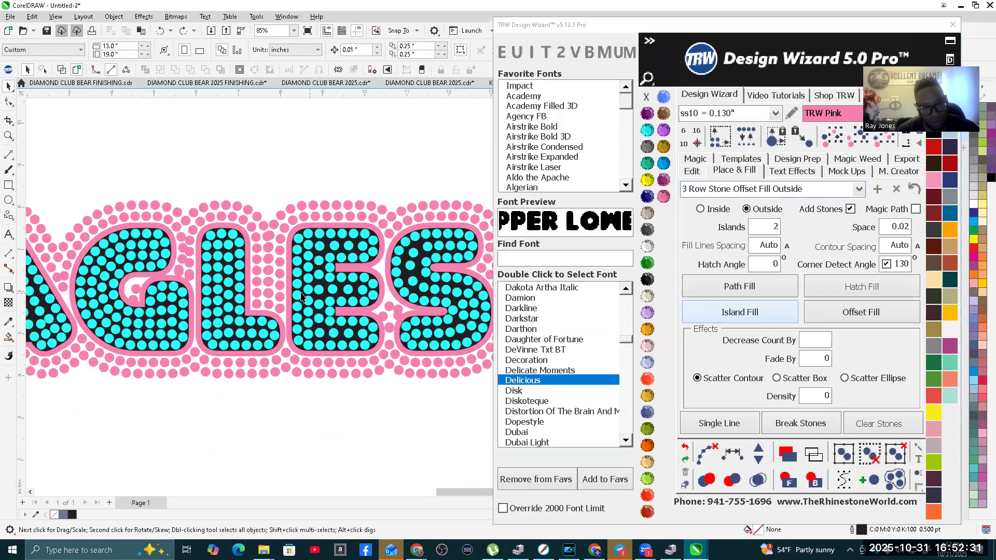
scroll(293, 283, "down", 4)
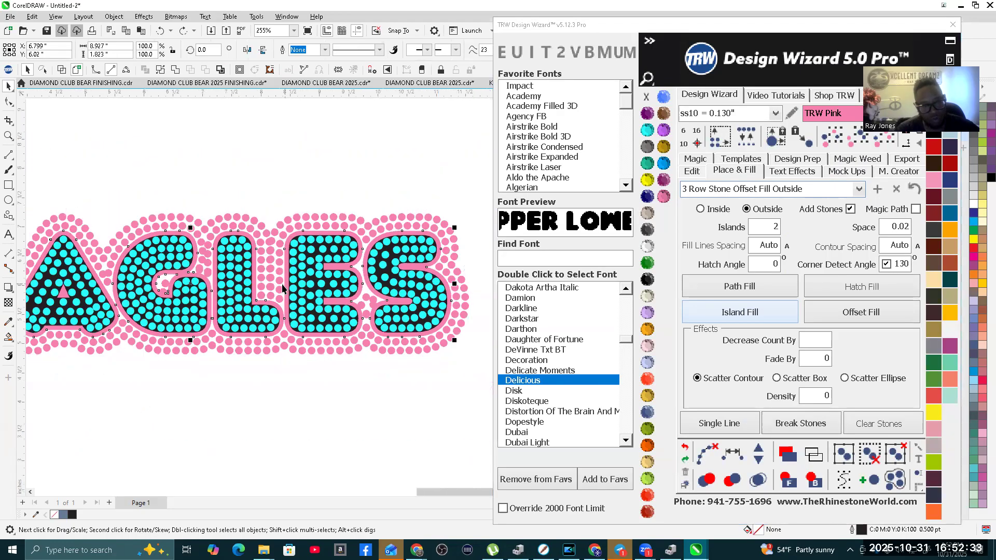
left_click(288, 288)
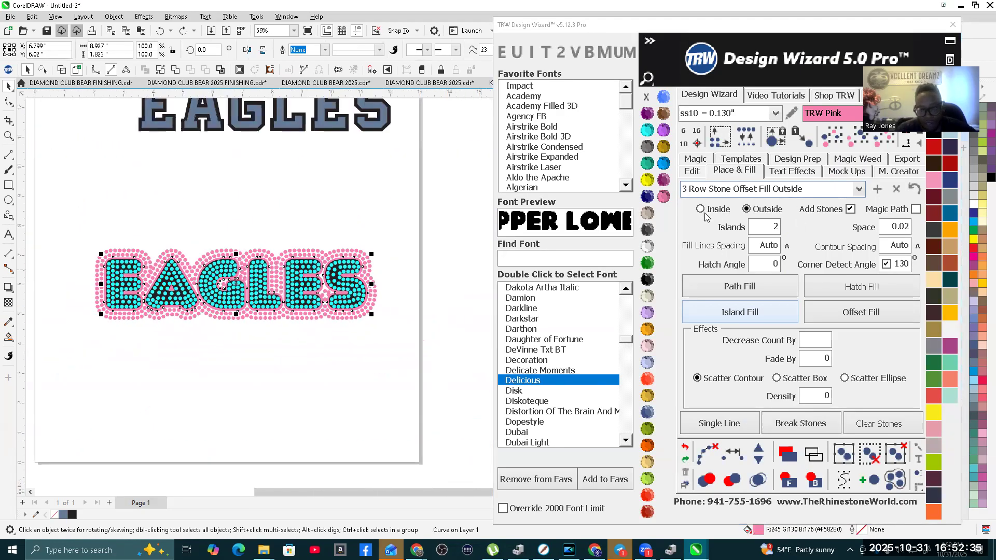
left_click(692, 172)
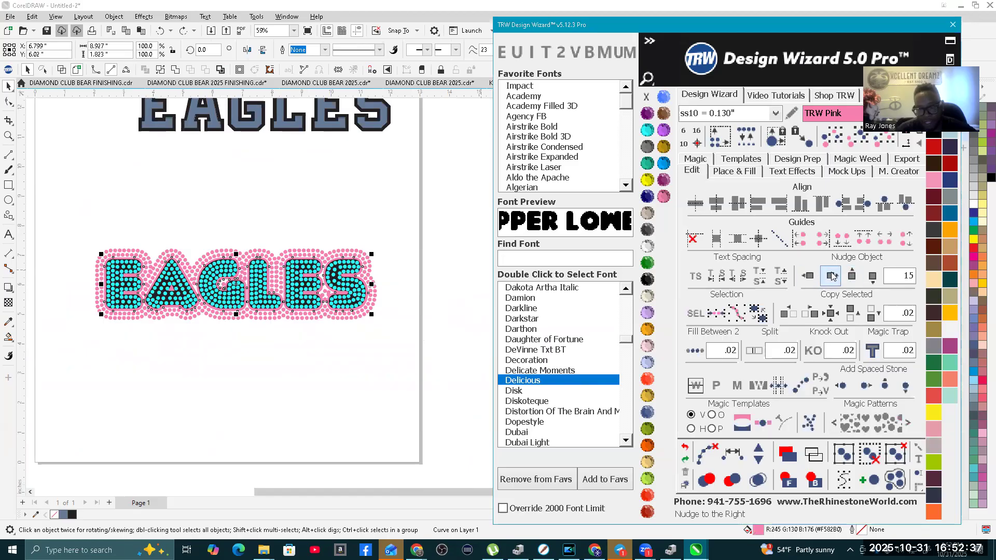
left_click(831, 276)
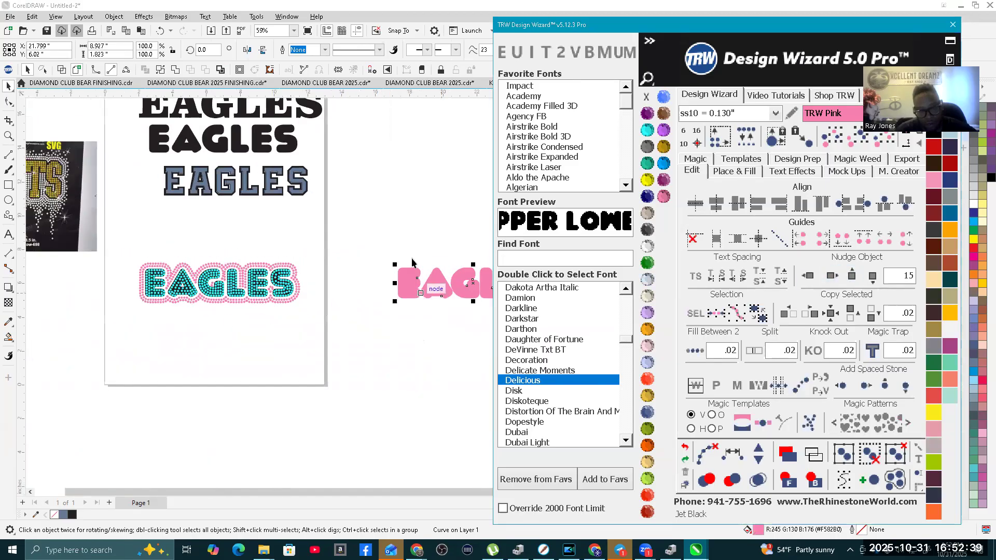
Step: Clear the paths from the stone-filled EAGLES and its surrounding rows, and merge their overlapping stones
scroll(233, 271, "up", 1)
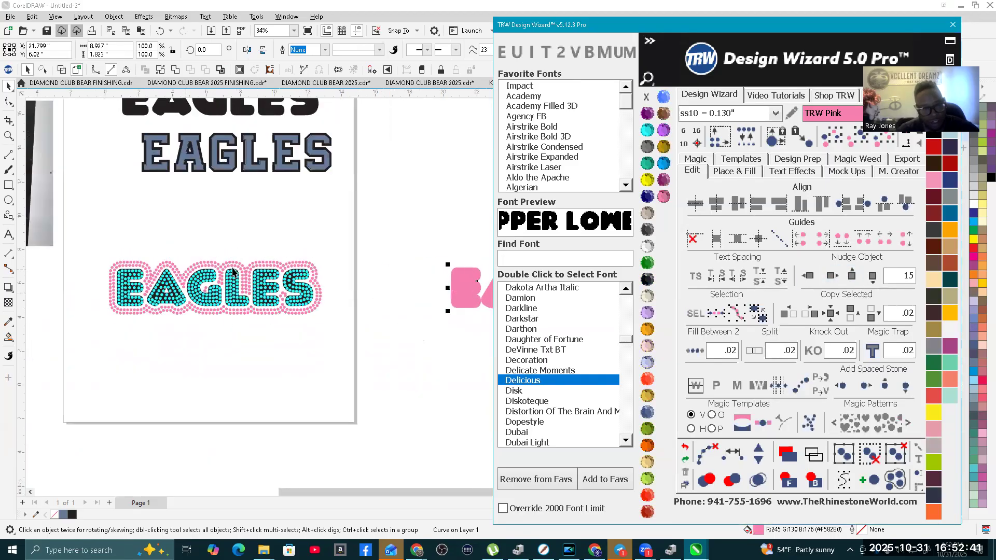
scroll(233, 270, "up", 1)
scroll(312, 283, "up", 1)
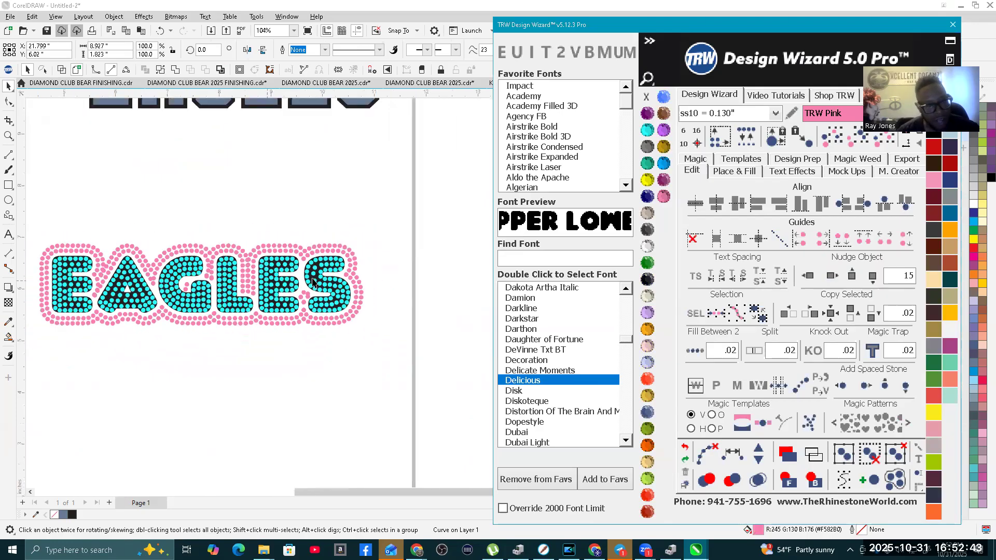
scroll(313, 282, "down", 1)
left_click_drag(380, 319, 365, 335)
left_click(706, 452)
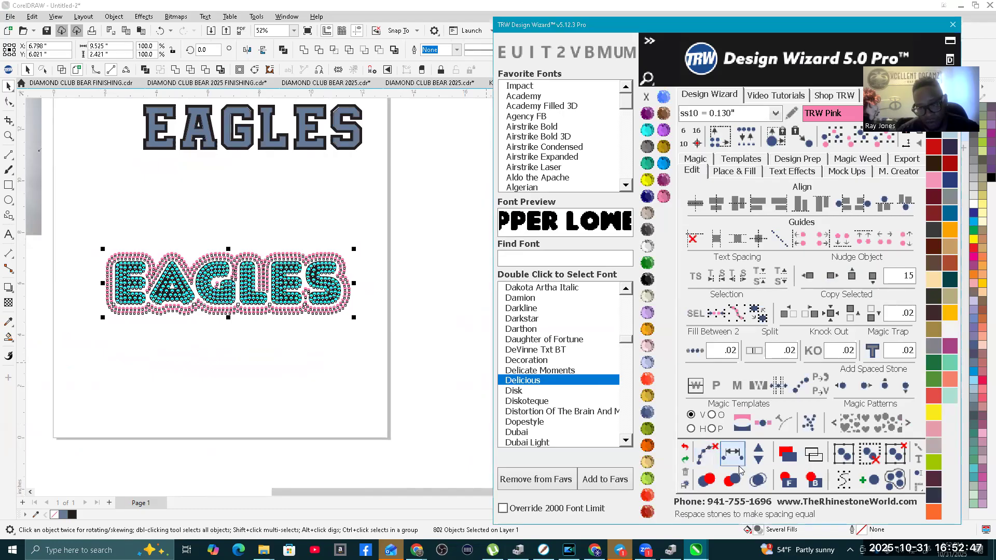
left_click(756, 482)
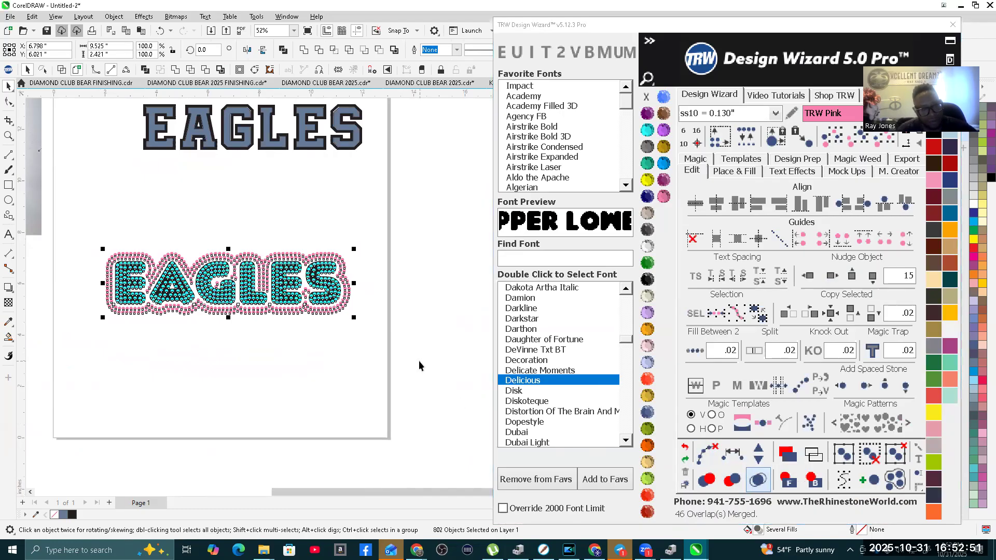
Step: Nudge the pink contour 15 inches back to the left onto the stone-filled EAGLES
left_click(232, 353)
scroll(191, 372, "down", 2)
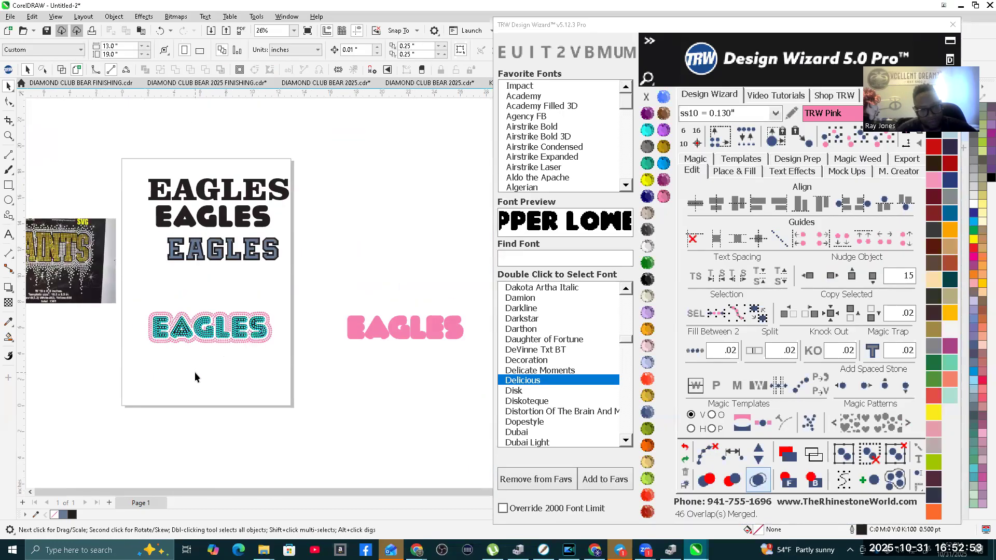
left_click(354, 336)
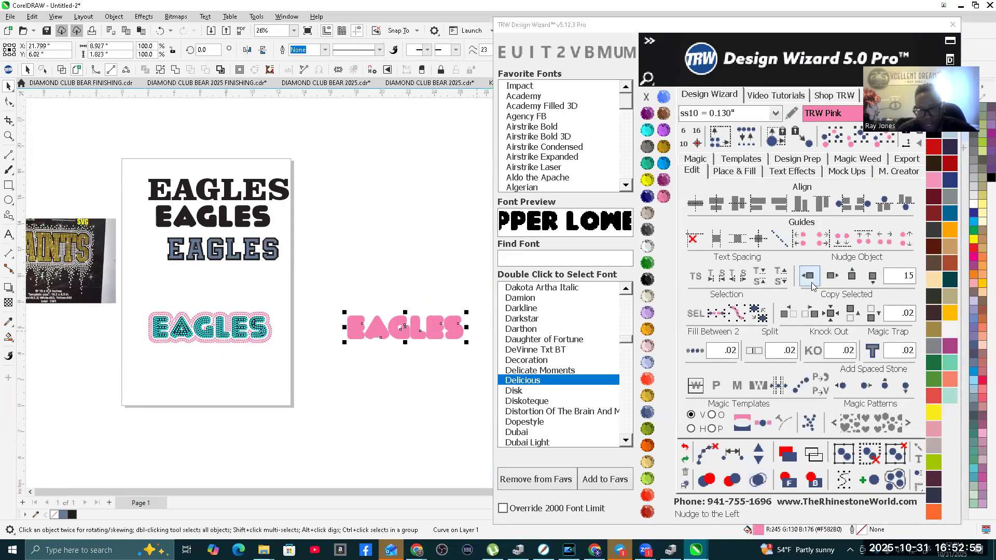
left_click(811, 279)
scroll(218, 321, "up", 5)
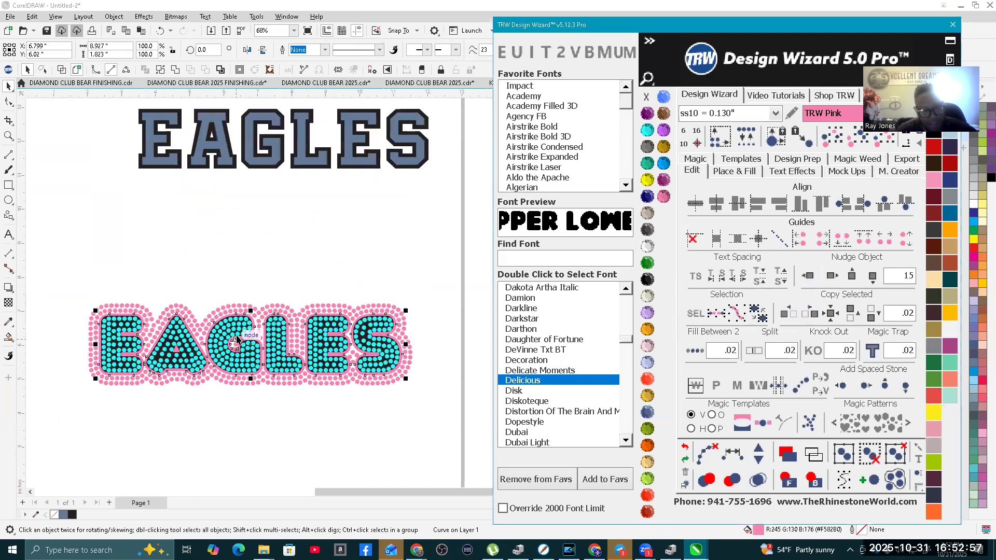
Step: Inspect the stone rows between the G and L, and load the Default preset for the fill settings
scroll(258, 302, "up", 1)
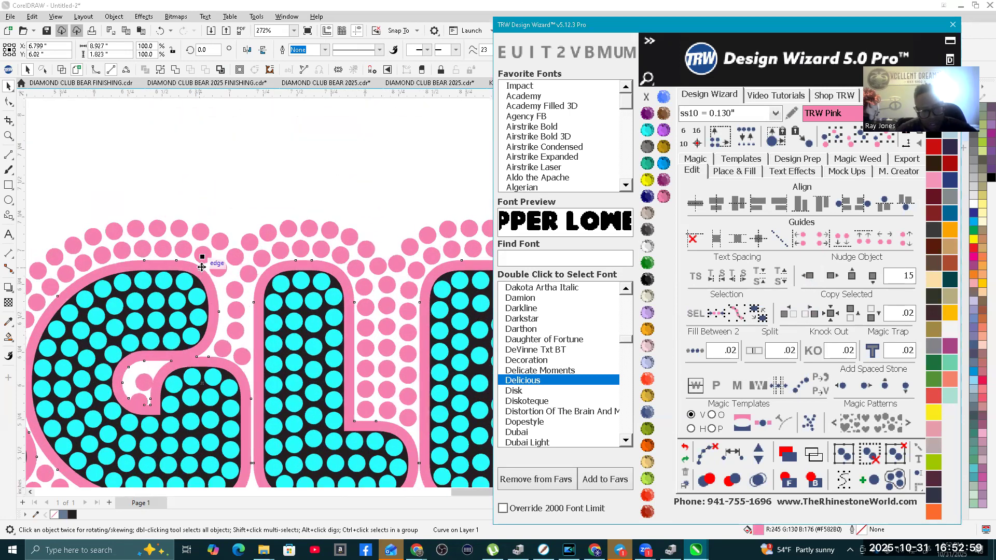
scroll(199, 260, "up", 1)
scroll(205, 255, "down", 3)
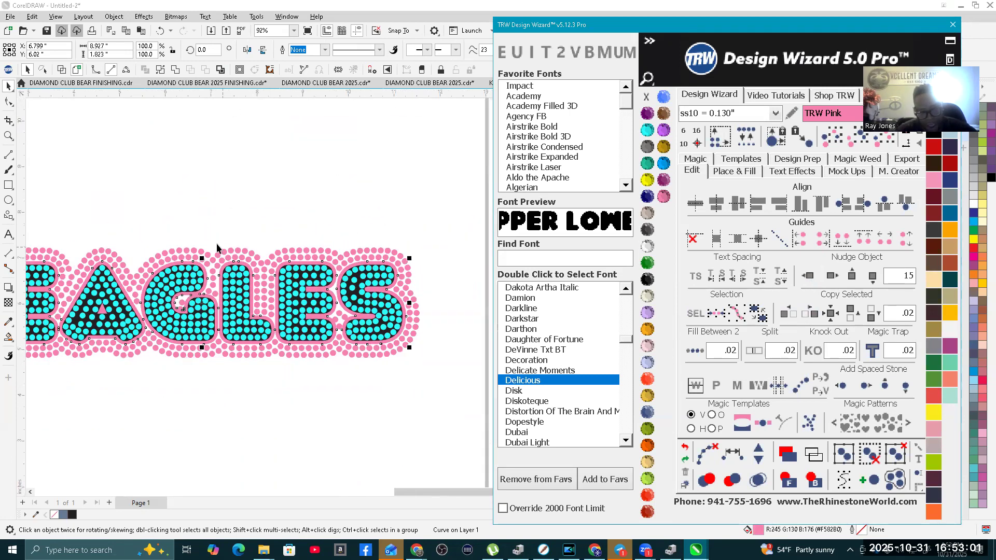
scroll(201, 255, "up", 3)
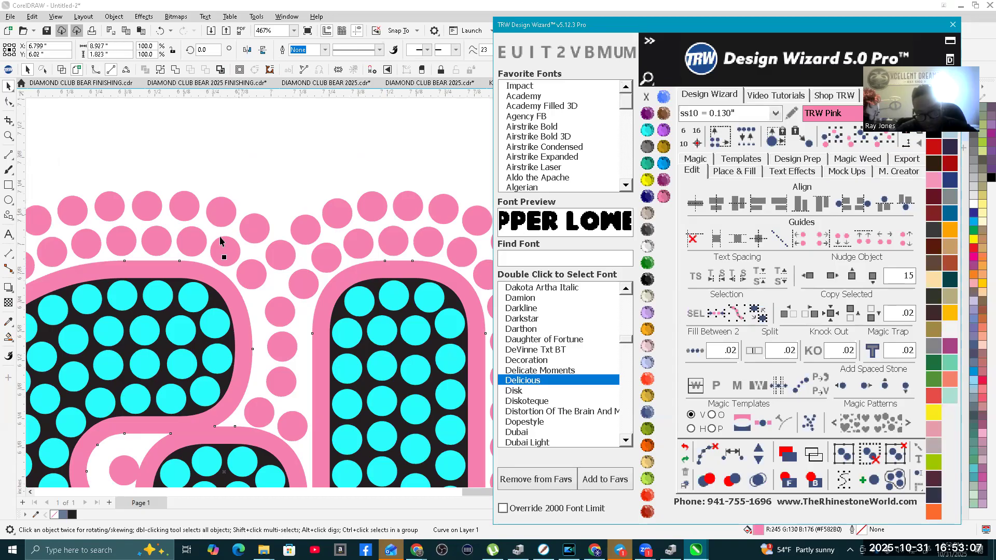
left_click(742, 171)
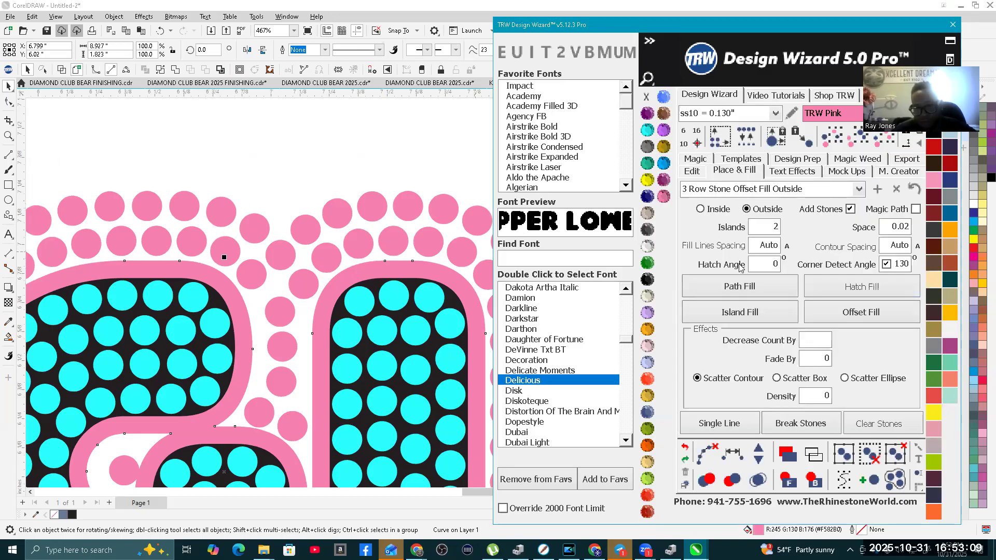
left_click(859, 190)
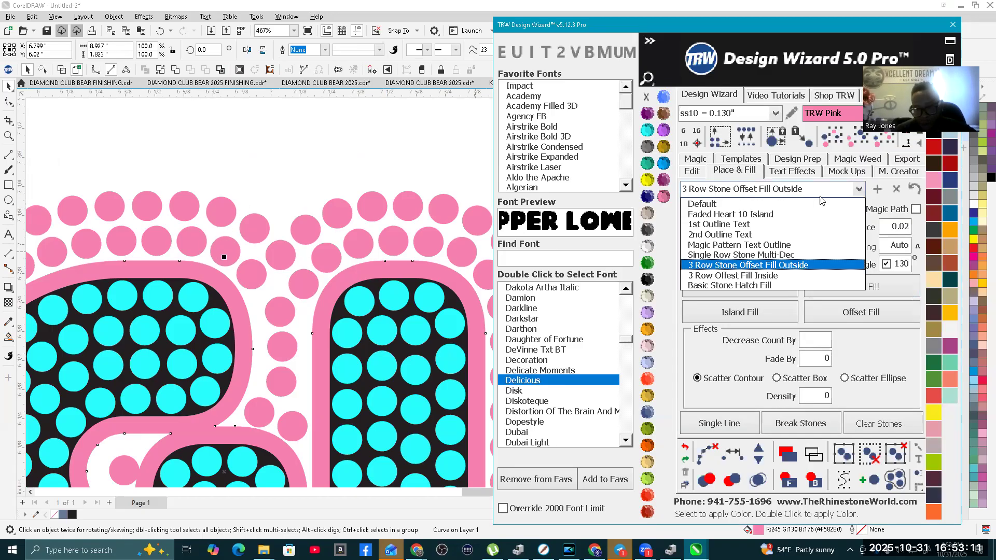
left_click(708, 206)
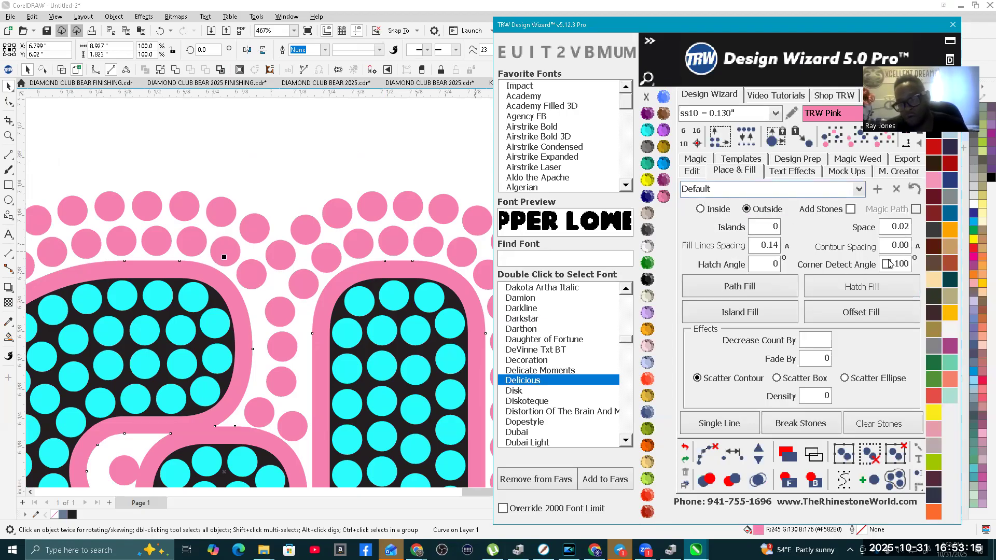
Step: Create one outside island around the pink EAGLES contour with 0.30 contour spacing and corner detection enabled at 130 degrees
type("1")
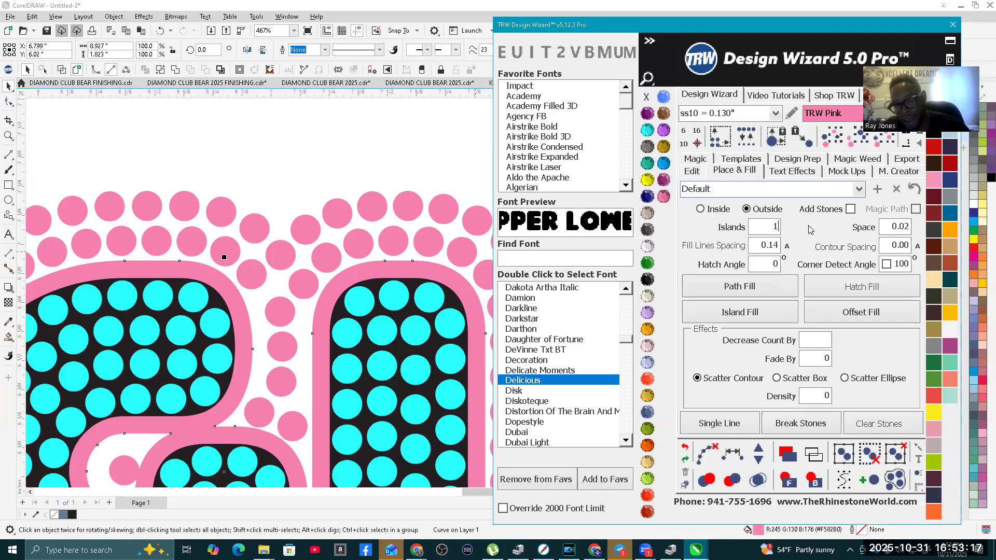
left_click(889, 247)
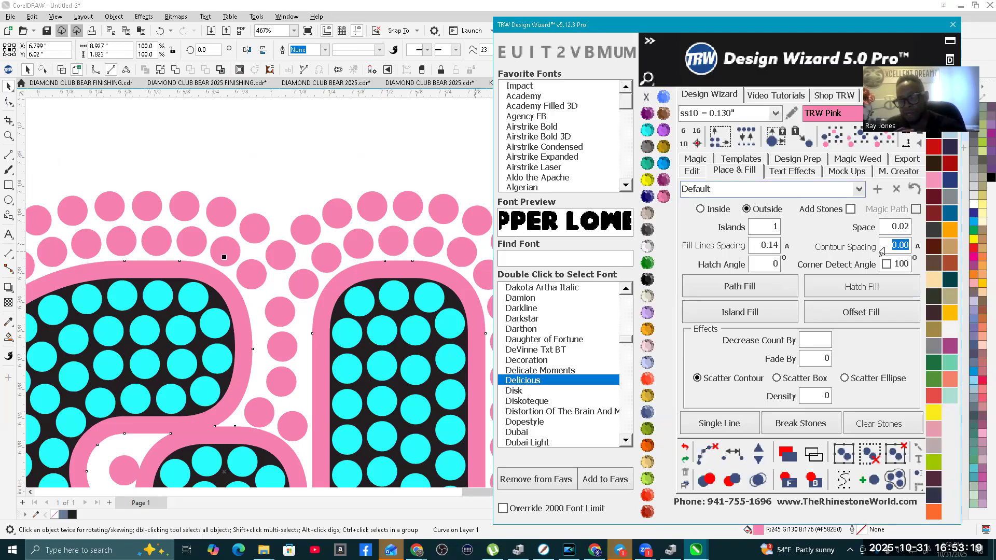
type(".30")
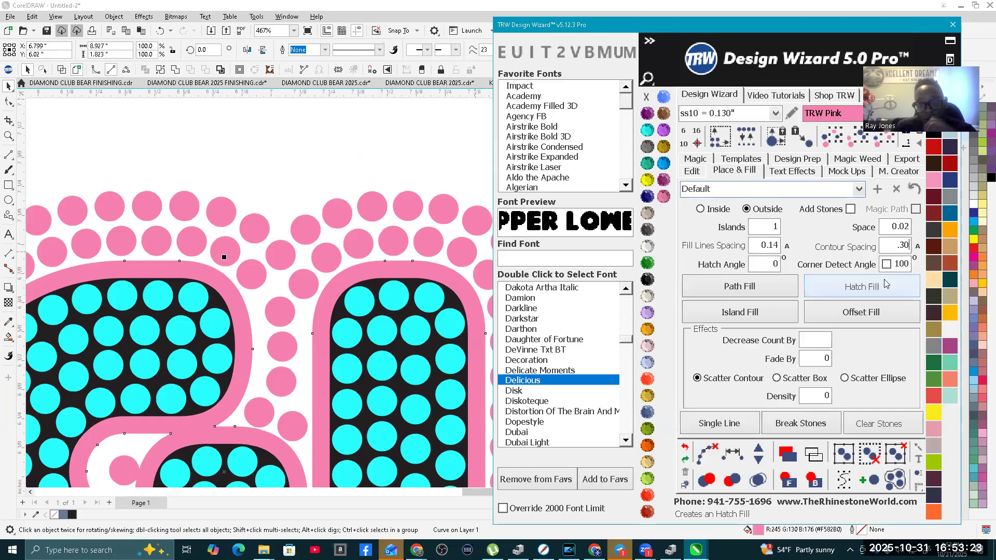
left_click(888, 265)
type("1")
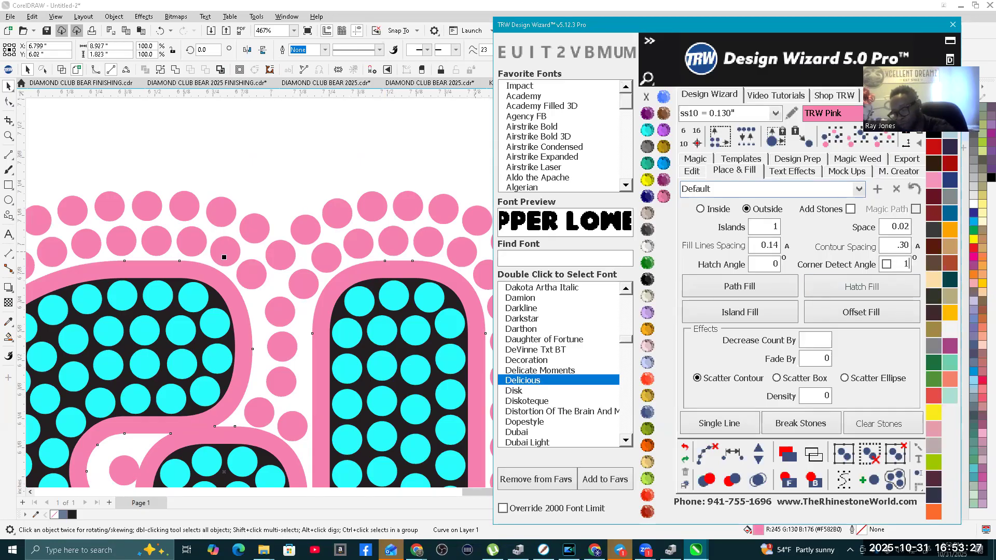
left_click(887, 265)
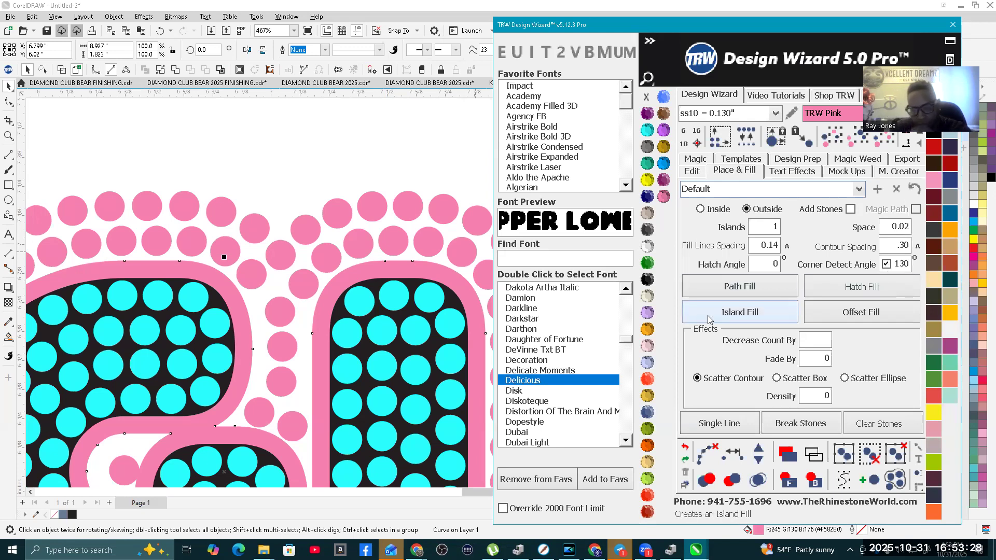
left_click(763, 319)
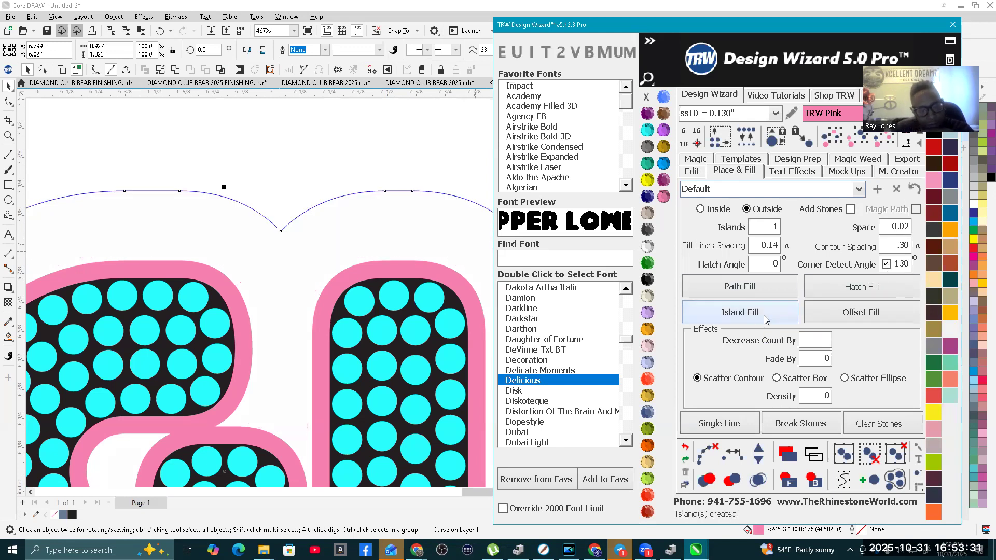
Step: Send the new outer island shape behind the EAGLES stones and fill it with Black Diamond
scroll(213, 197, "down", 2)
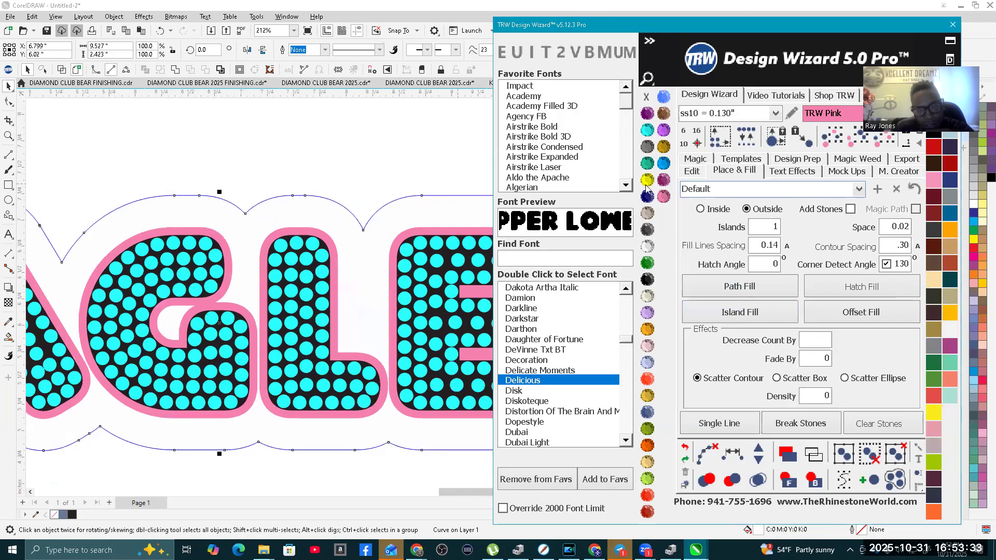
left_click(814, 480)
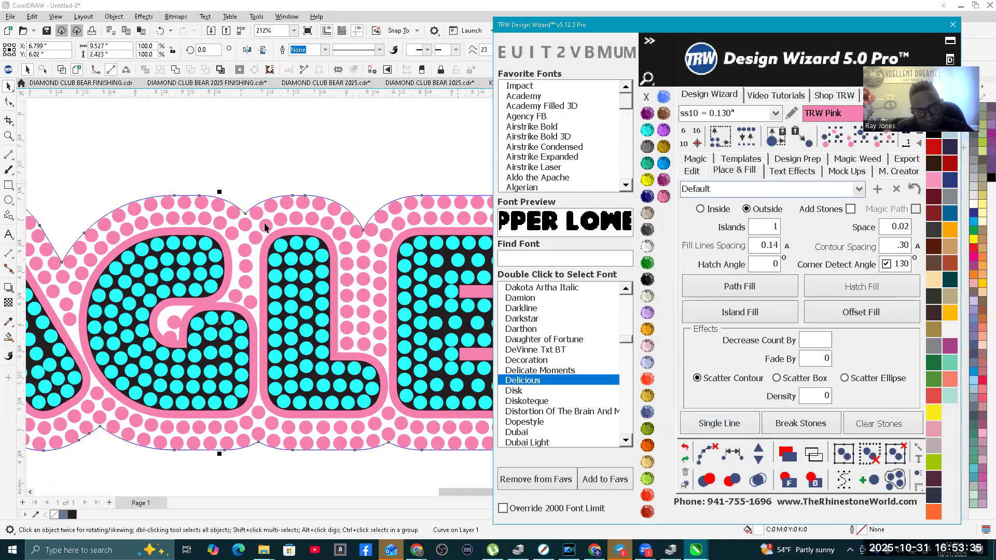
scroll(174, 169, "up", 2)
scroll(200, 198, "up", 2)
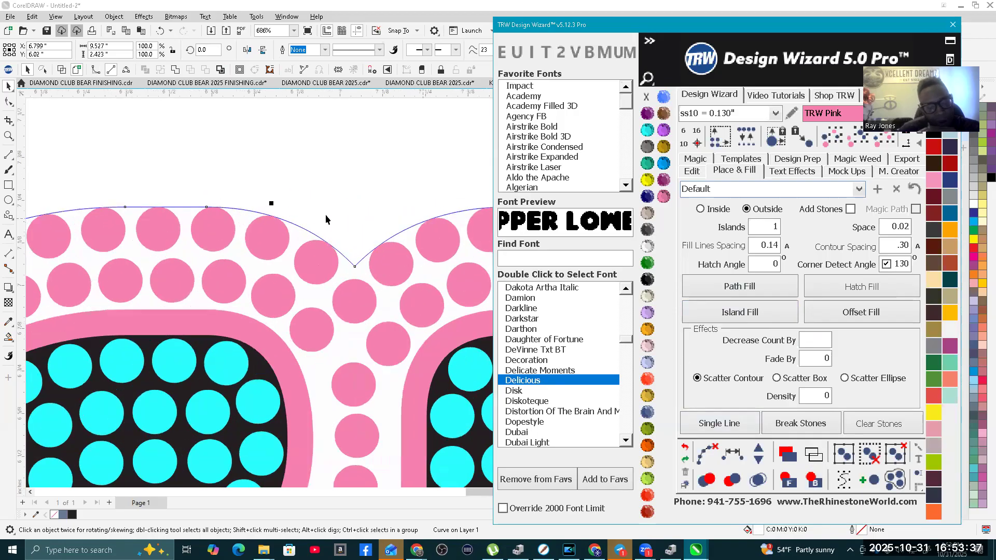
scroll(325, 214, "up", 2)
scroll(378, 197, "down", 2)
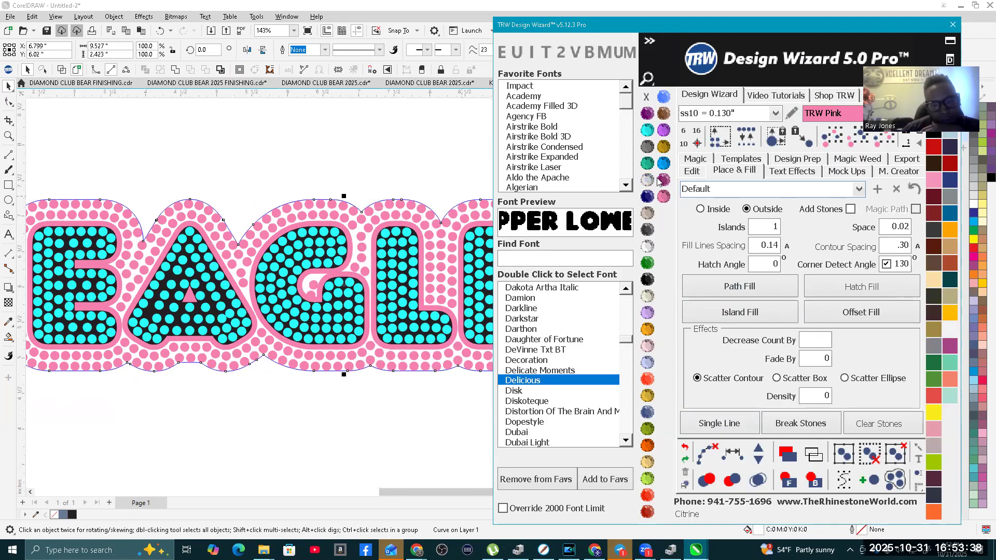
left_click(647, 147)
scroll(315, 232, "down", 1)
scroll(311, 228, "down", 3)
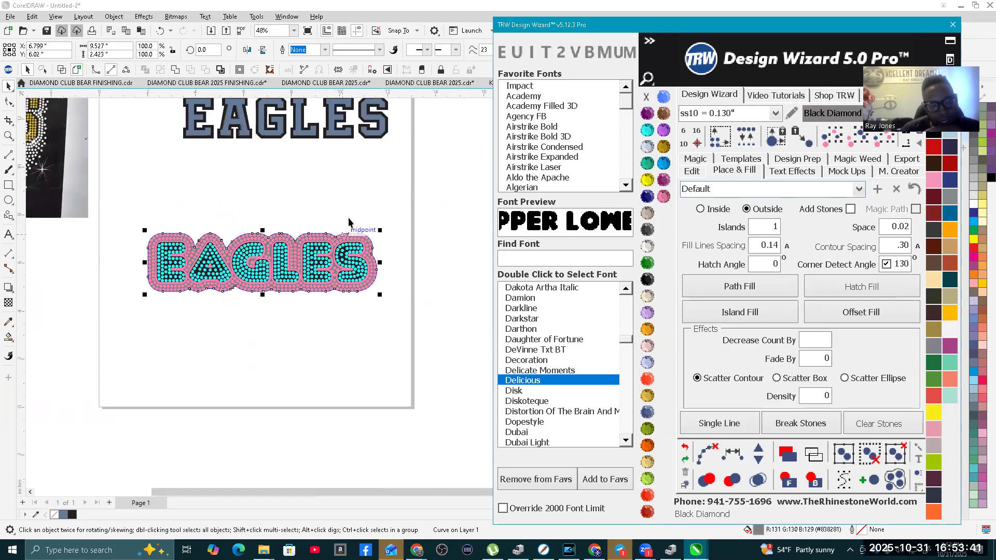
left_click(340, 207)
scroll(315, 248, "up", 2)
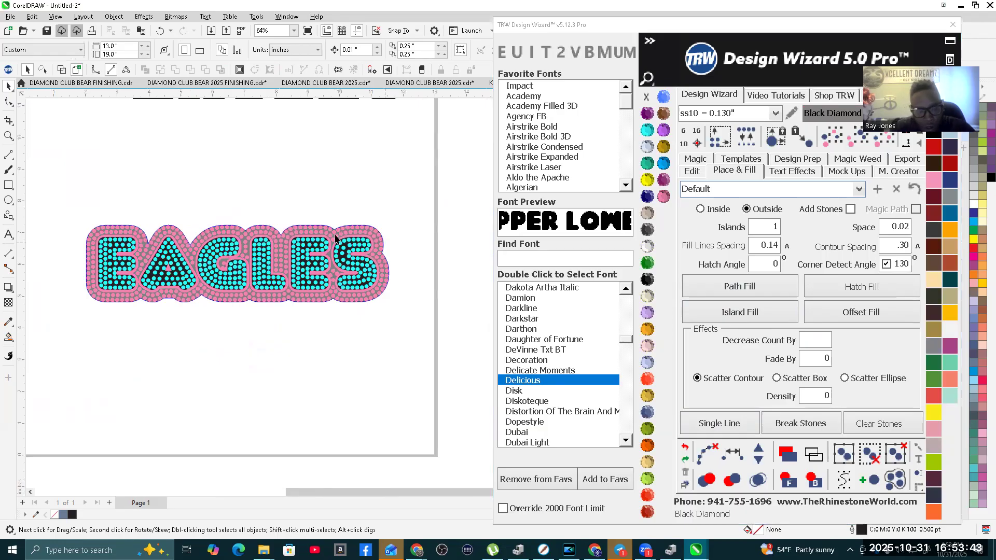
scroll(278, 283, "up", 1)
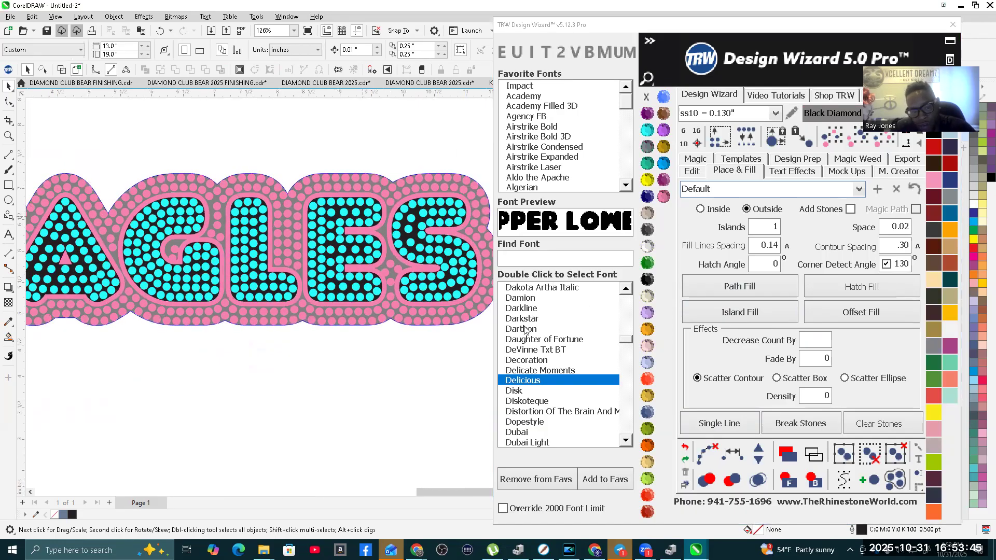
scroll(379, 199, "up", 4)
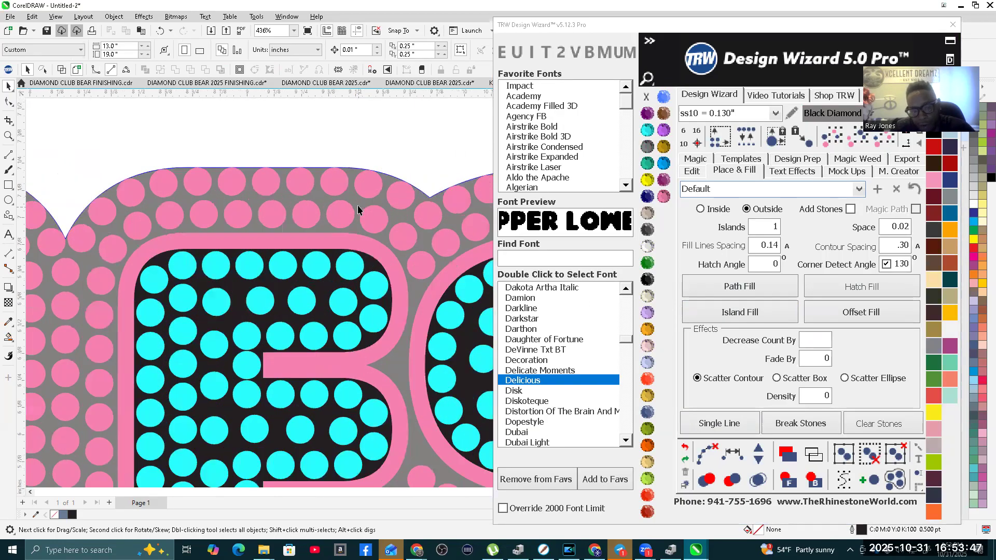
Step: Island-fill outside the gray background shape using the Faded Heart 10 Island preset, with 3 islands and corner detection enabled at 130 degrees
left_click(357, 207)
scroll(356, 207, "down", 7)
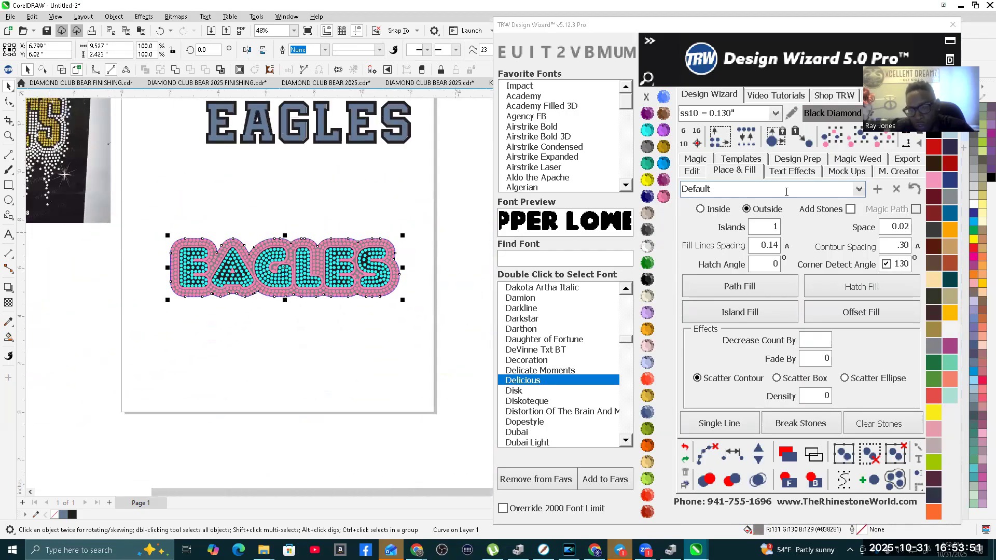
left_click(859, 190)
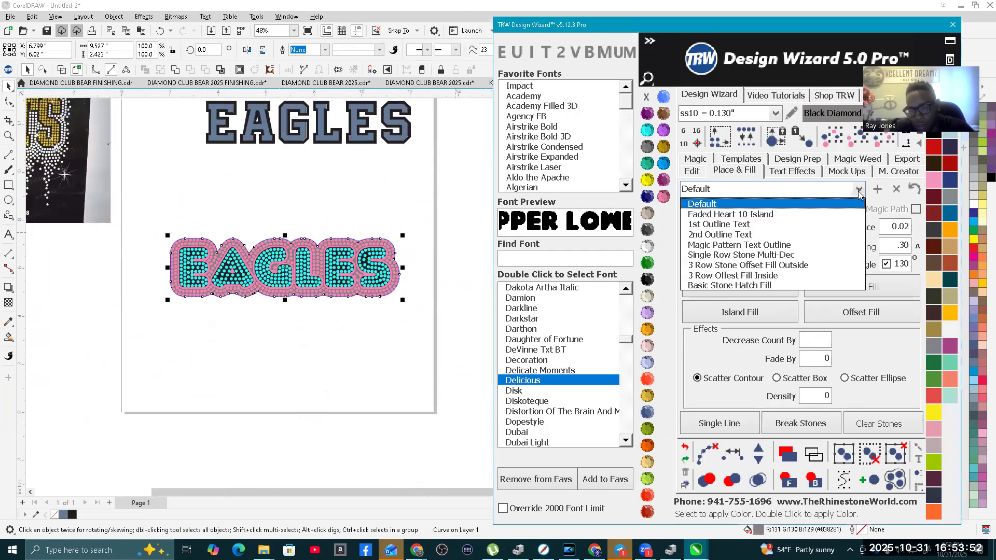
left_click(729, 215)
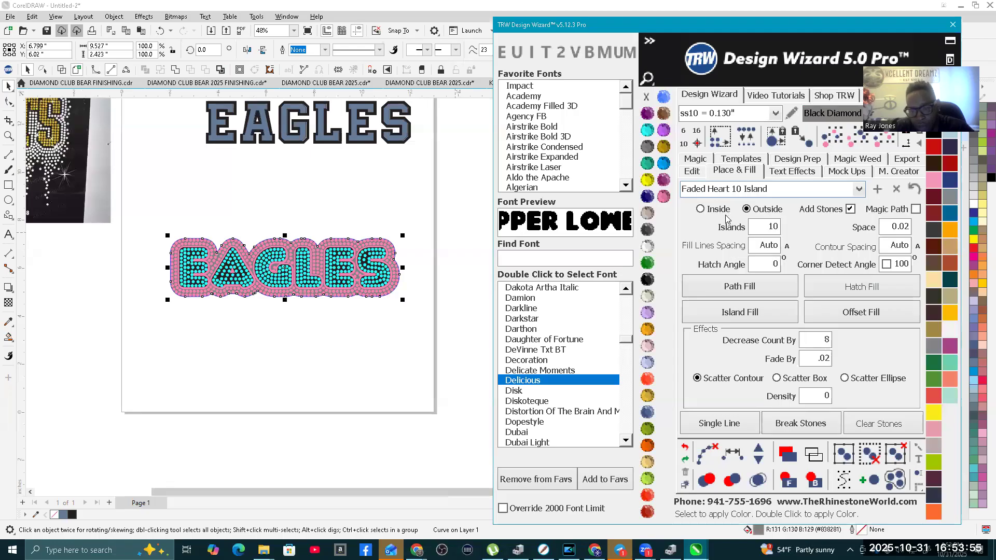
double_click(755, 229)
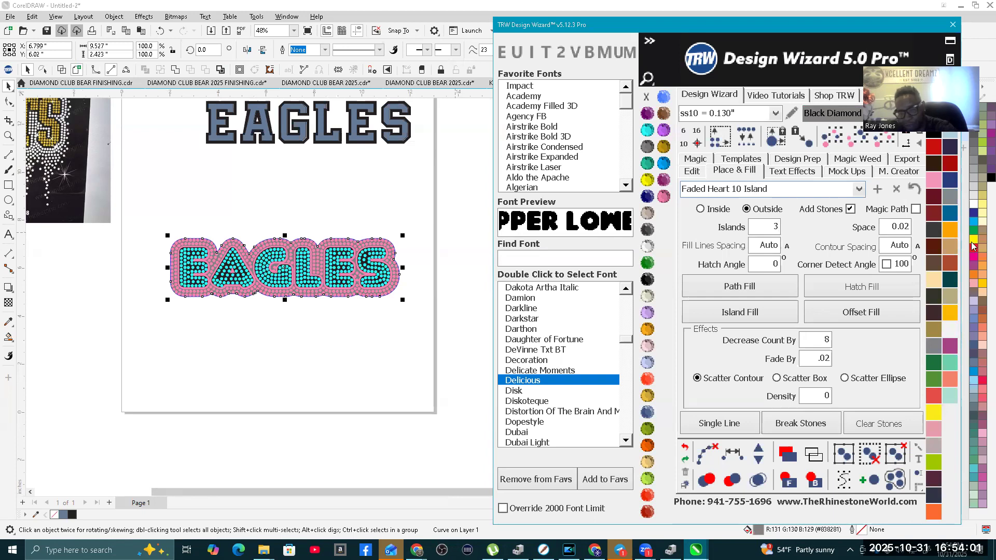
double_click(901, 264)
type("130")
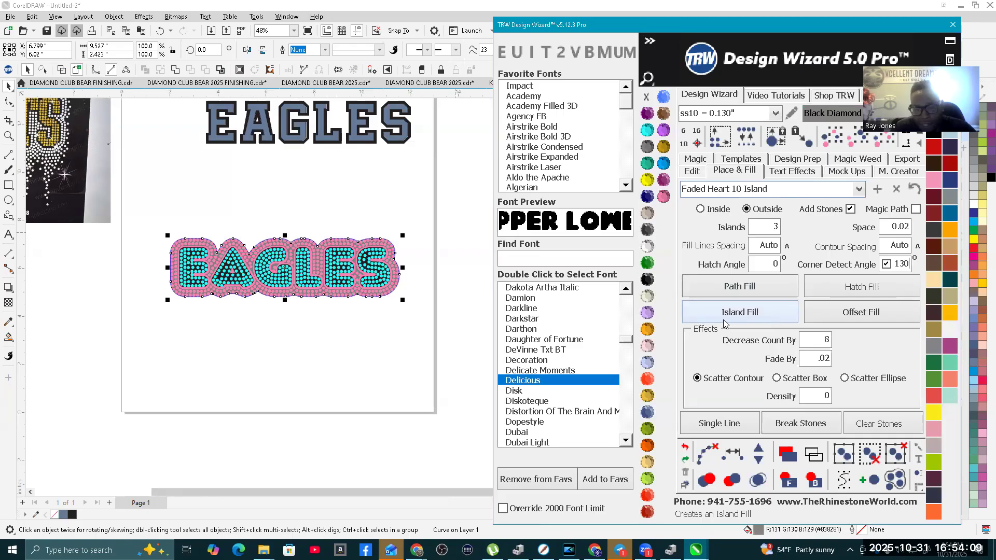
left_click(753, 315)
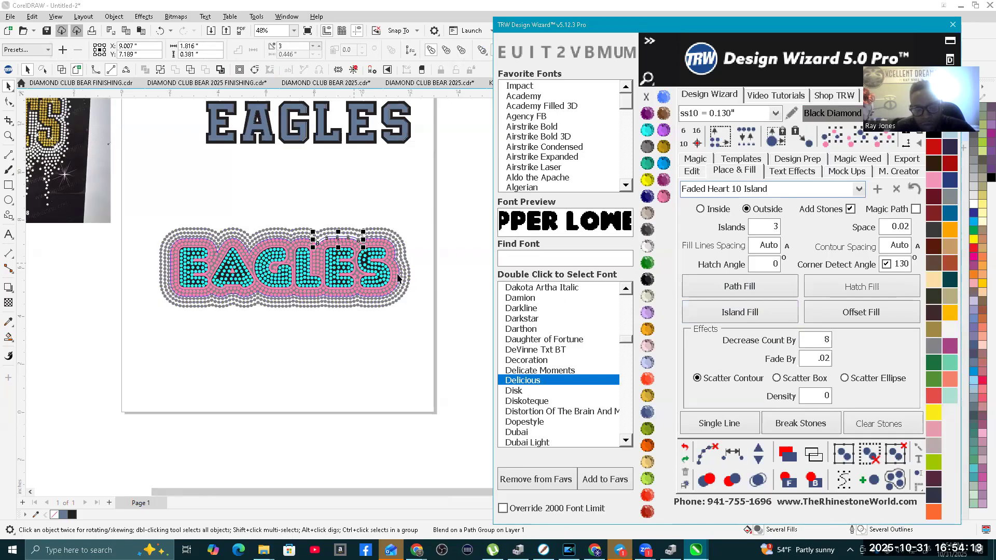
Step: Examine the spacing of the gray outer stone rows around the E and across the whole design
scroll(190, 213, "up", 3)
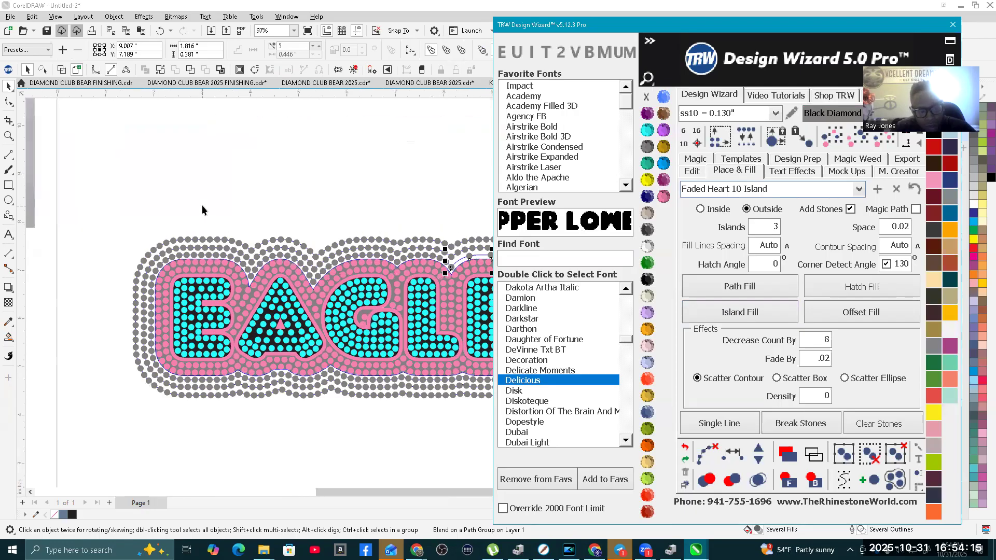
left_click(201, 204)
scroll(193, 216, "up", 5)
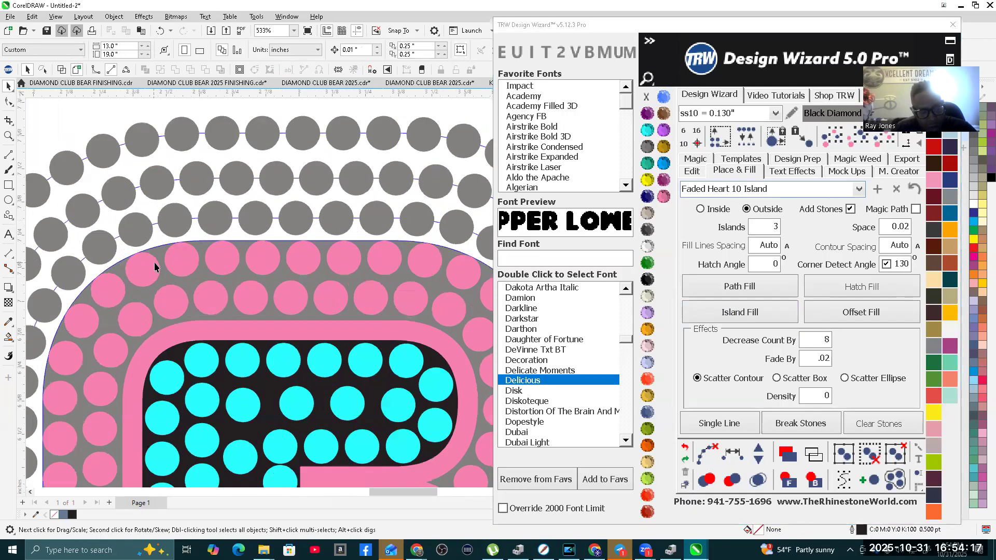
scroll(152, 251, "down", 2)
left_click(163, 251)
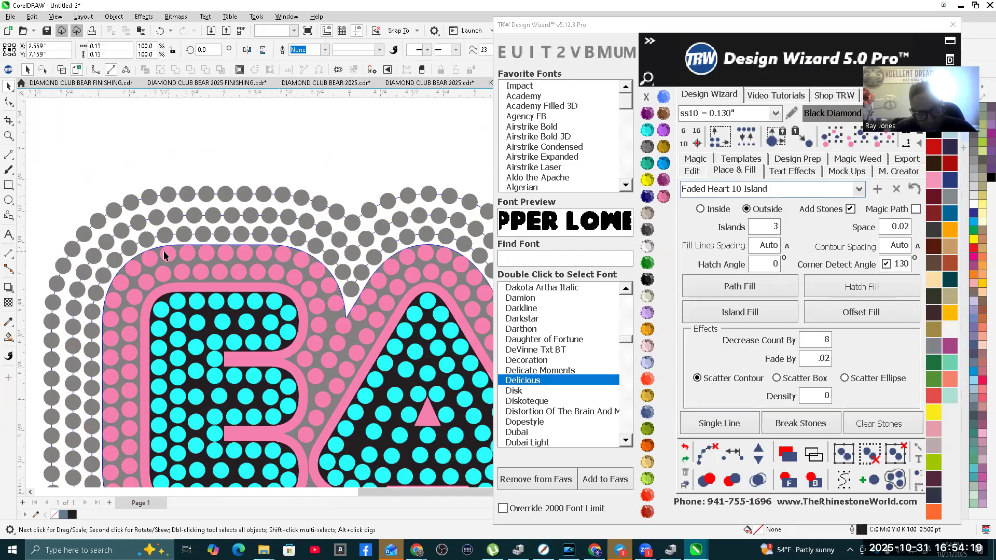
scroll(163, 250, "down", 2)
scroll(177, 257, "down", 2)
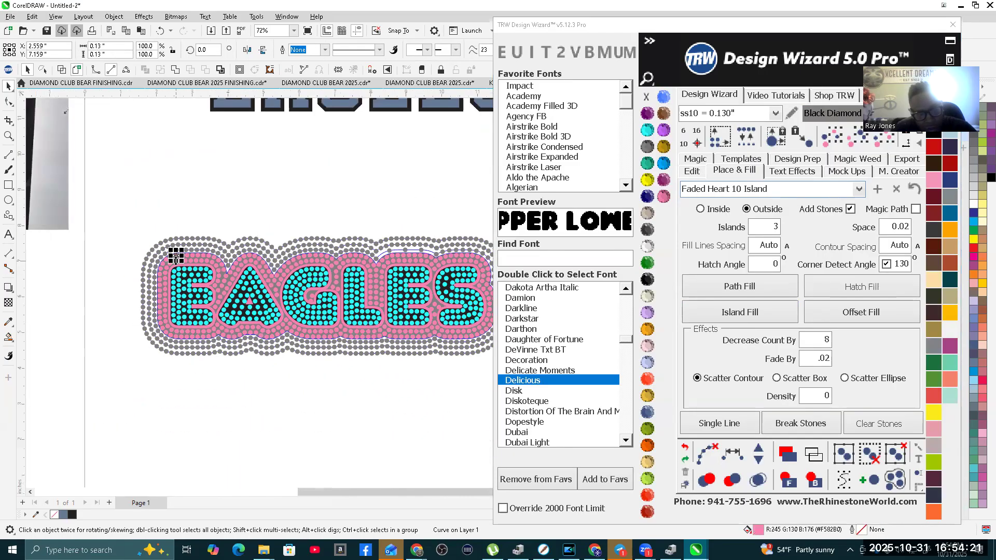
scroll(264, 251, "up", 2)
scroll(180, 244, "down", 2)
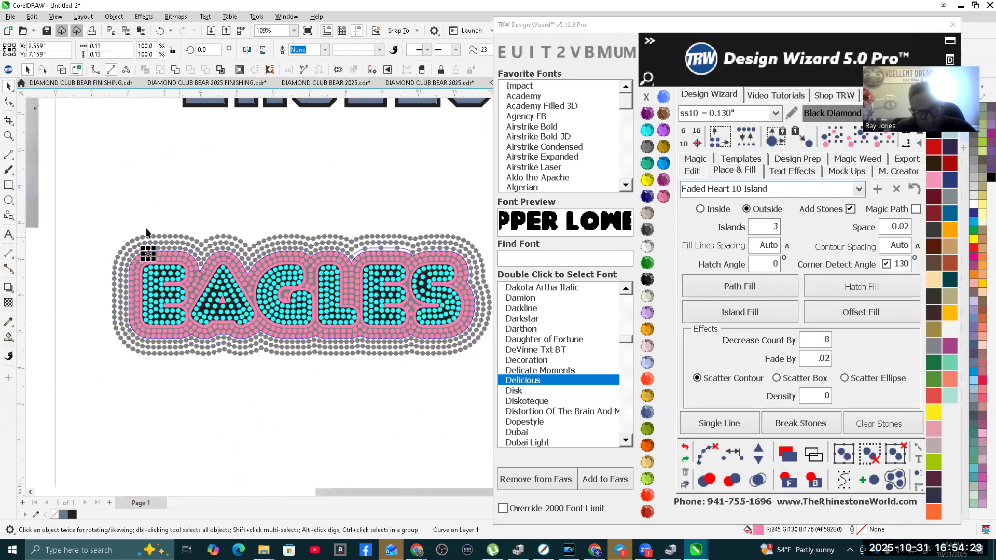
Step: Clear the paths from the entire stone-filled EAGLES design and its gray outer rows
left_click_drag(97, 220, 211, 344)
left_click_drag(485, 383, 495, 384)
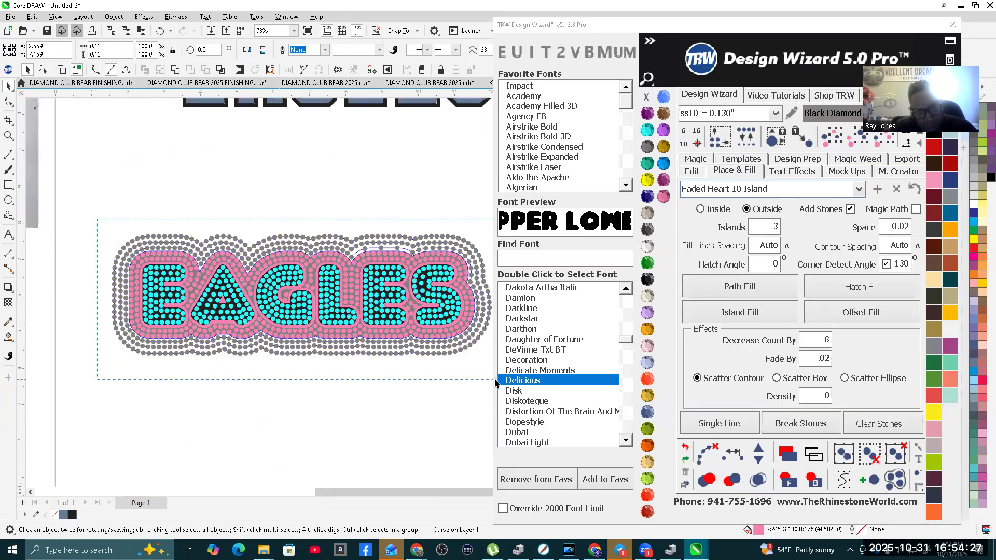
left_click_drag(117, 344, 546, 390)
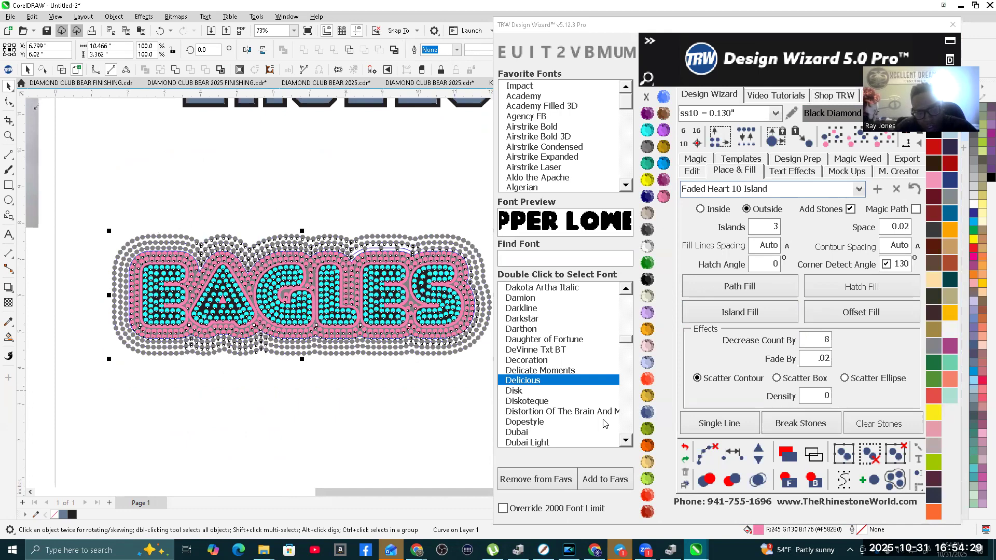
left_click(706, 451)
scroll(231, 302, "down", 2)
scroll(260, 297, "up", 2)
scroll(249, 296, "up", 5)
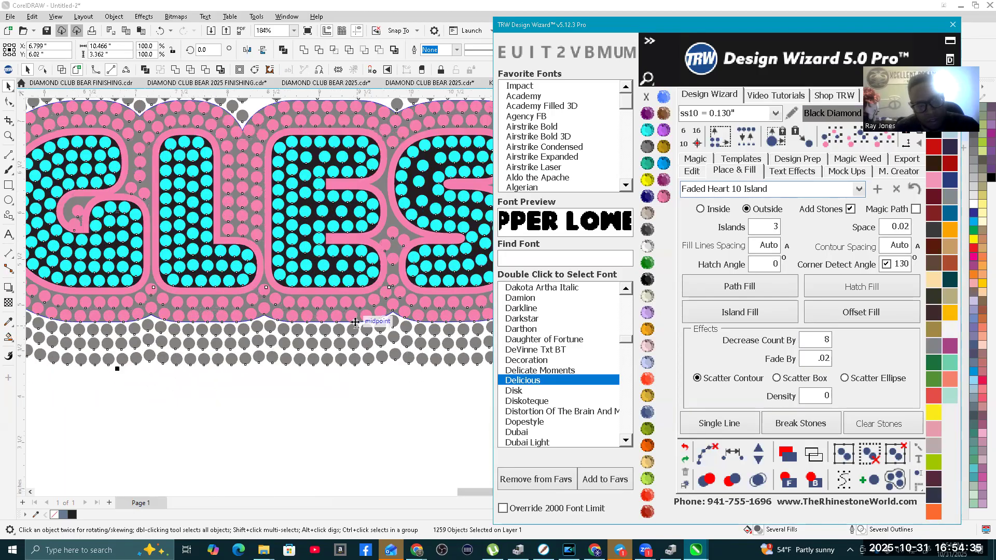
Step: Select all Black Diamond stones of the same size and nudge them 15 inches to the right of the design
scroll(353, 316, "down", 2)
scroll(353, 316, "down", 3)
left_click(303, 322)
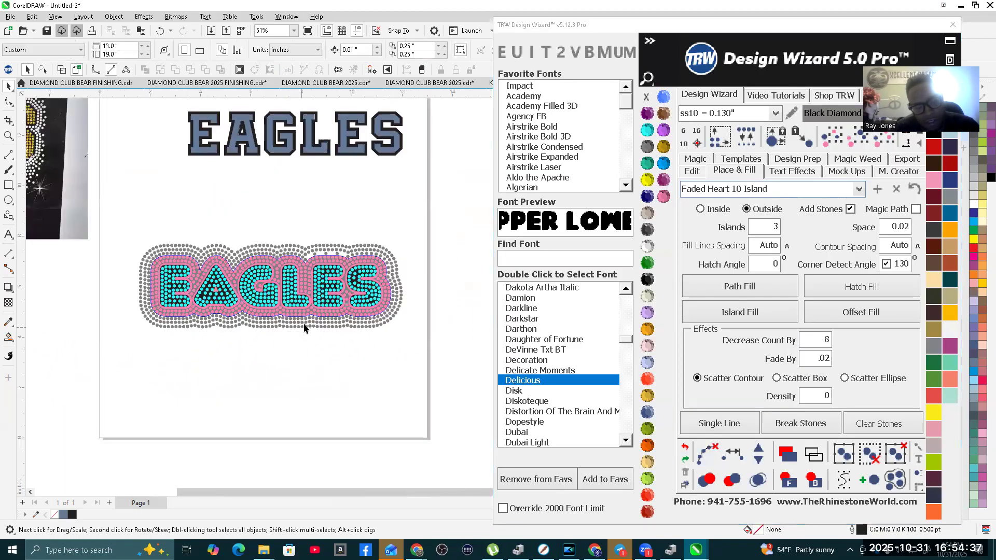
scroll(304, 322, "down", 1)
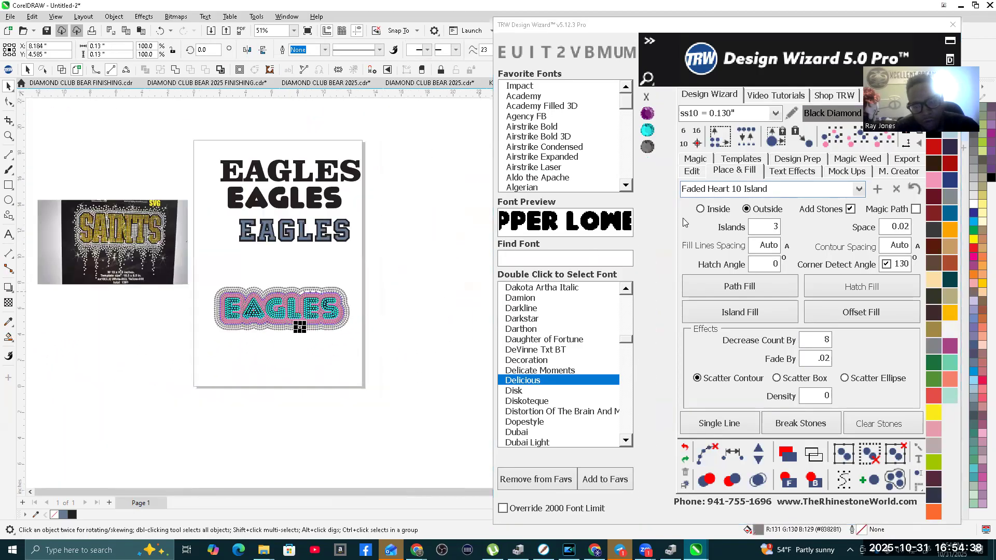
left_click(883, 138)
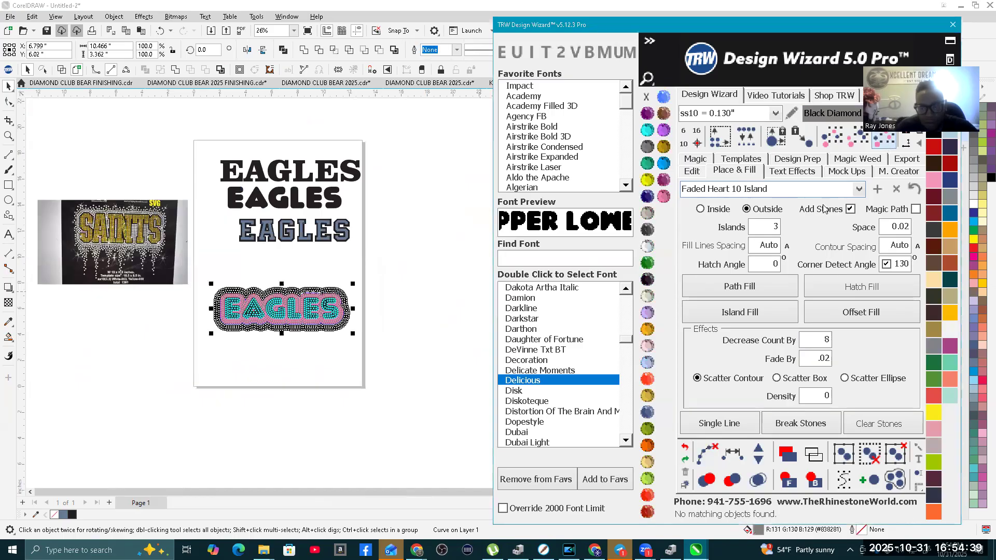
left_click(691, 170)
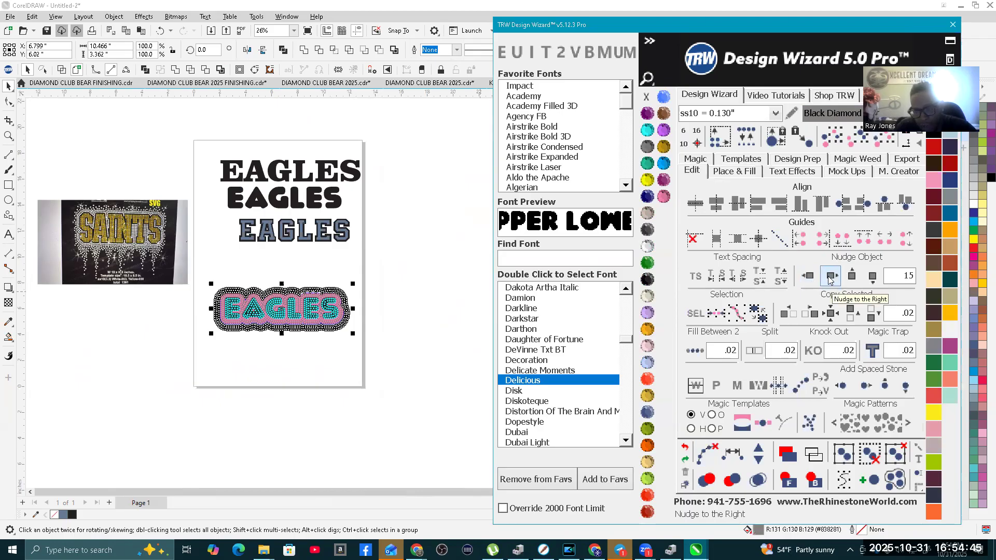
left_click(828, 277)
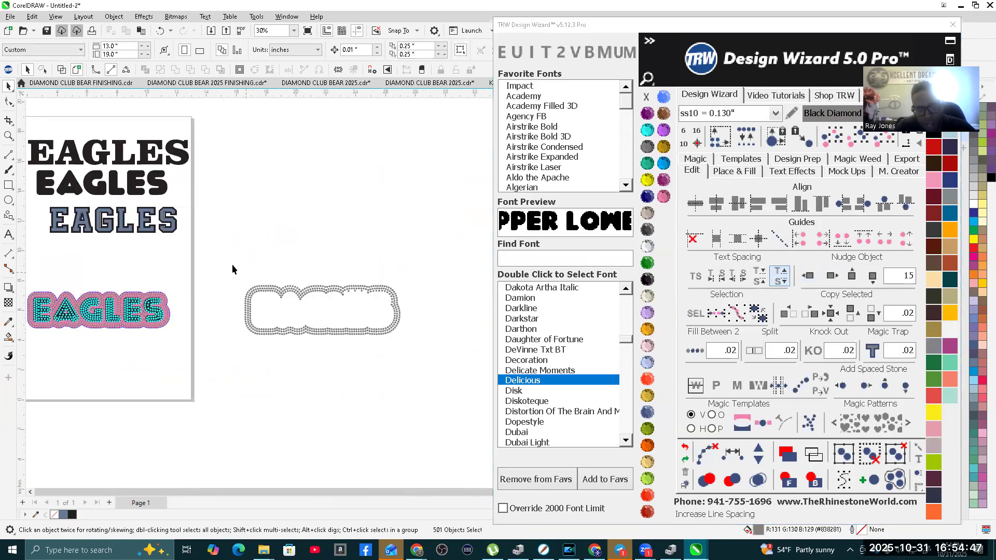
Step: Merge the overlapping stones in the separated gray rows and nudge the rows 15 inches back to the left
left_click(757, 481)
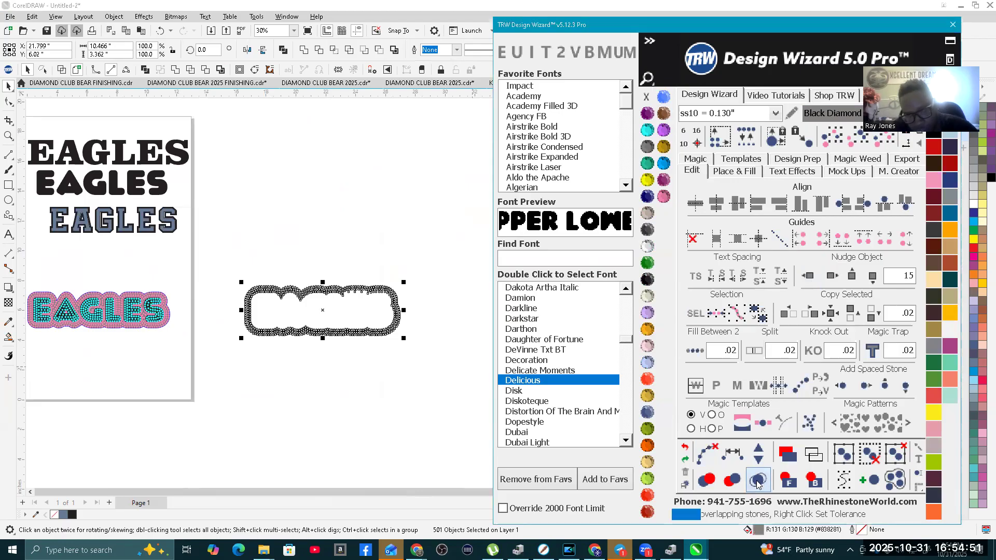
left_click(351, 239)
left_click_drag(240, 273, 423, 364)
left_click(807, 275)
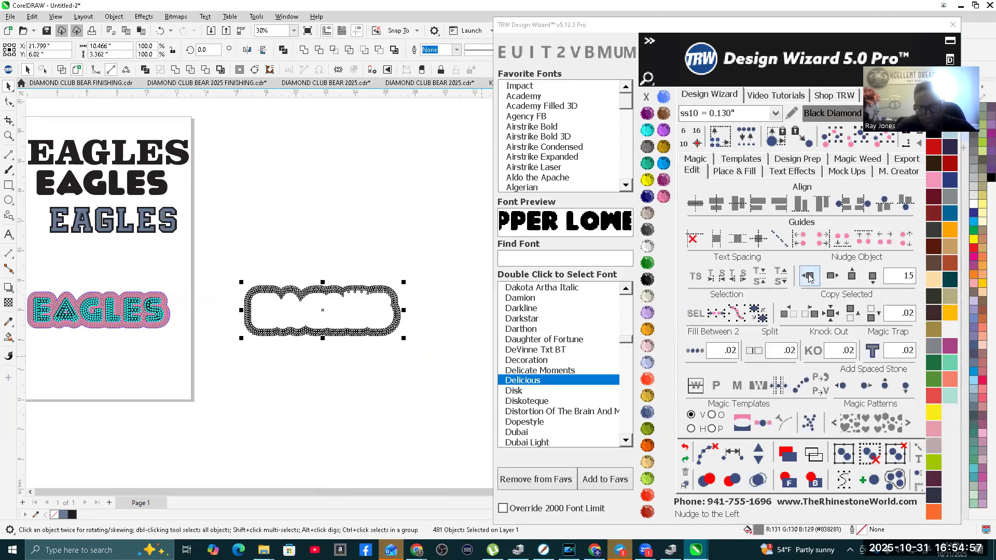
Step: Examine the merged gray outer stone rows up close and across the design, and compare them with the SAINTS reference image
scroll(326, 345, "down", 3)
scroll(198, 347, "up", 5)
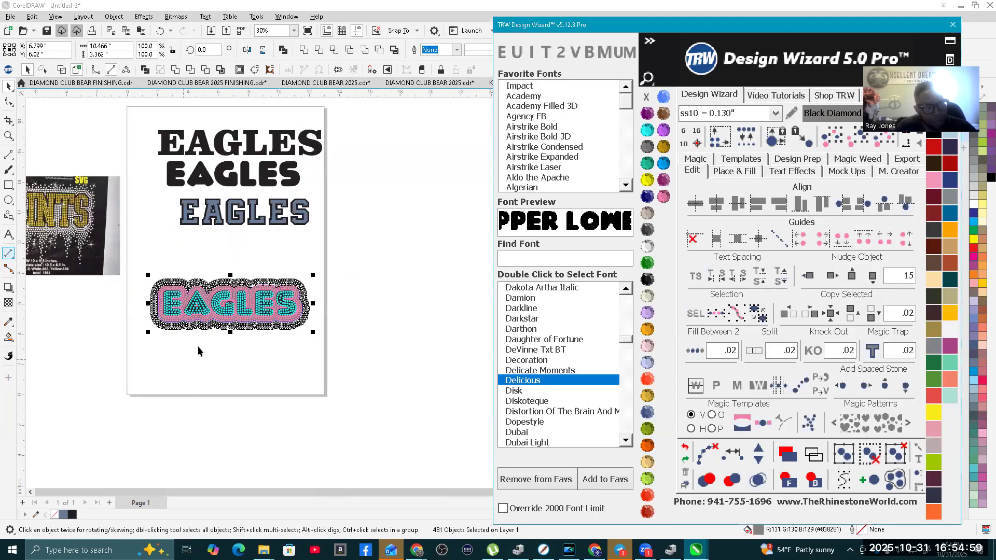
left_click(240, 217)
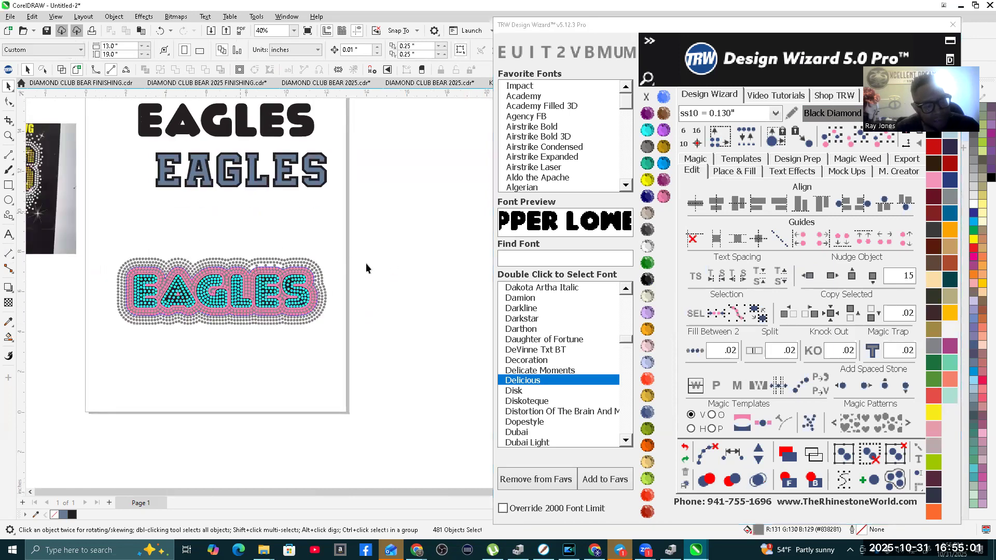
scroll(114, 242, "down", 2)
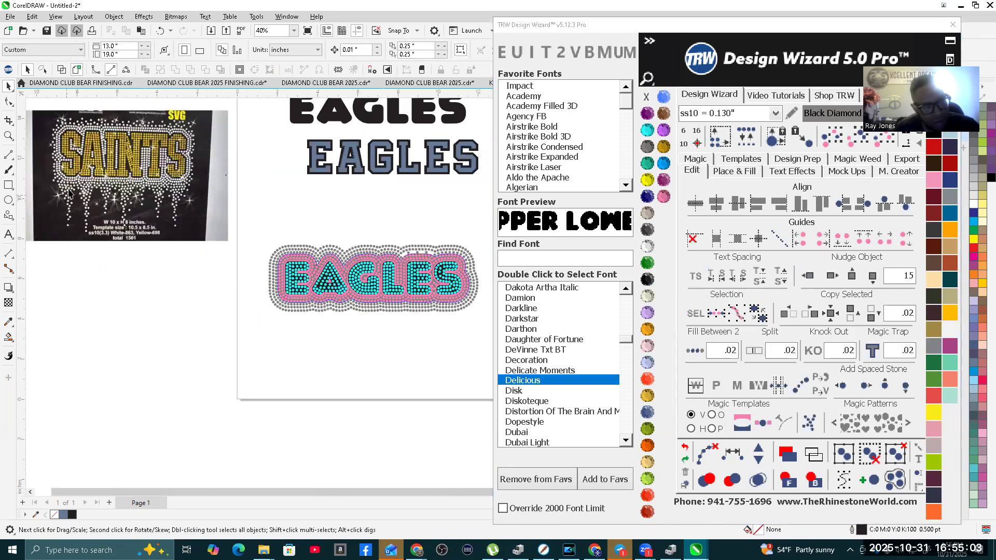
scroll(343, 341, "up", 6)
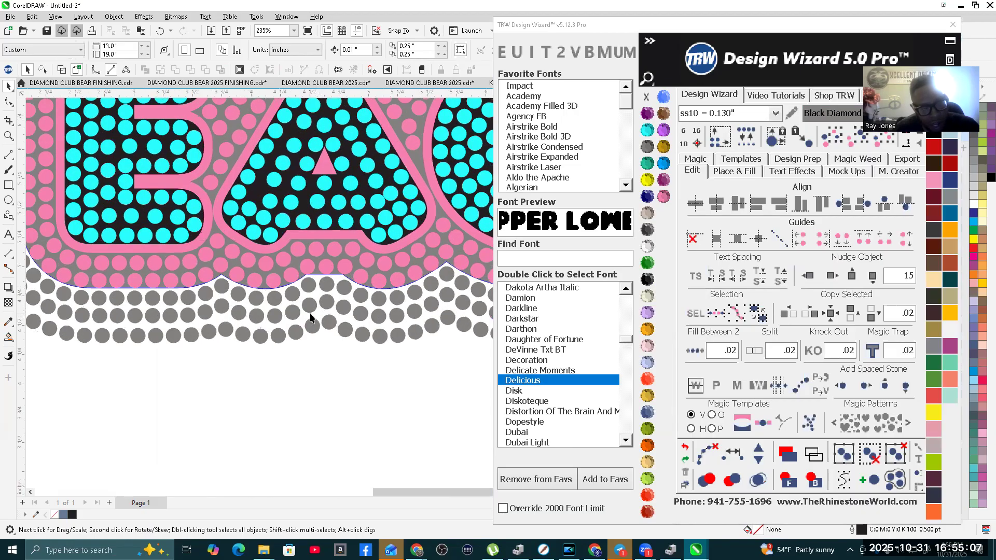
scroll(311, 317, "down", 5)
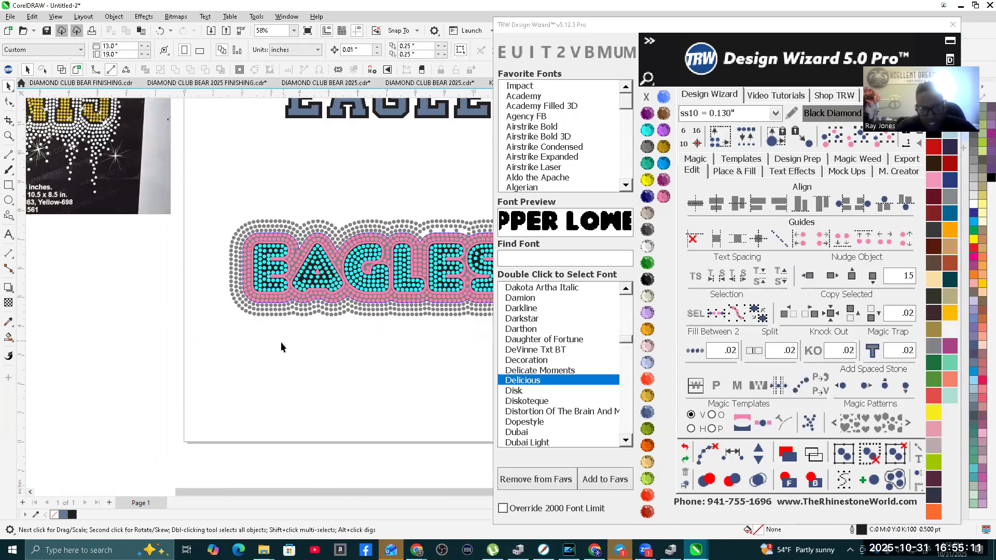
scroll(431, 319, "down", 3)
scroll(443, 294, "up", 2)
Step: Select all gray outer-row stones matching one stone's size and color, and nudge them 15 inches to the right of the design
left_click(445, 280)
scroll(445, 280, "down", 2)
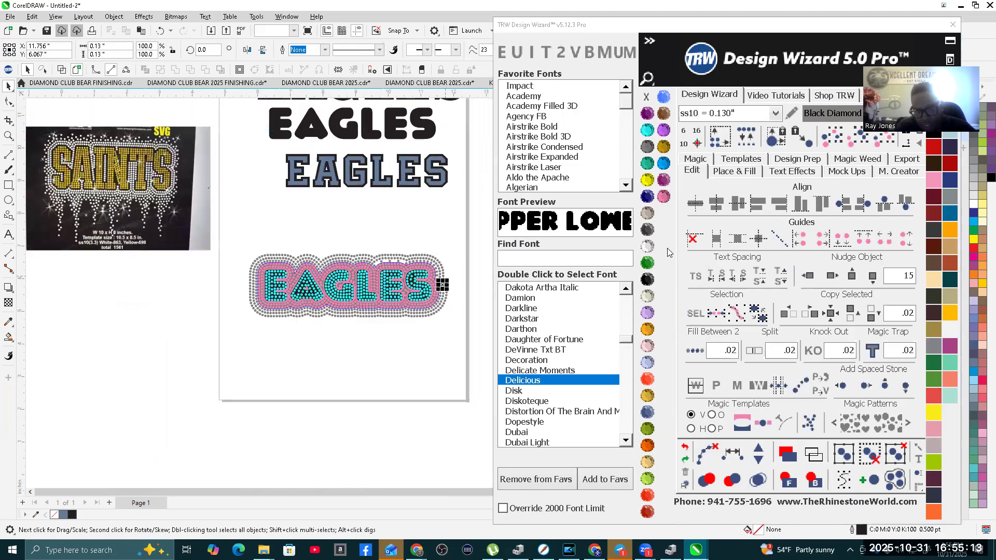
left_click(831, 276)
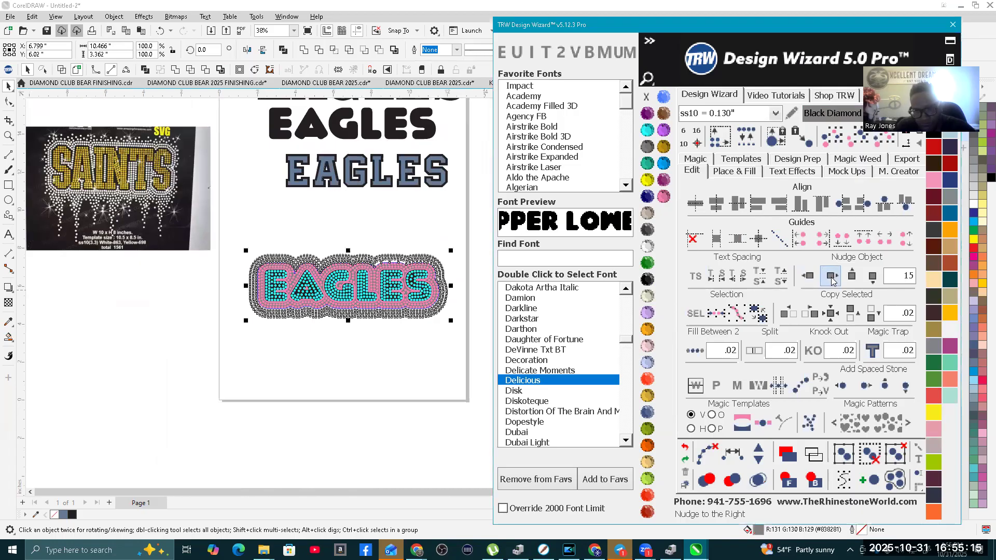
left_click(451, 229)
Step: Island-fill three new stone rows outside the gray background shape, with Fade By set to .01 and Decrease Count By set to 7
scroll(426, 263, "up", 2)
scroll(401, 278, "up", 5)
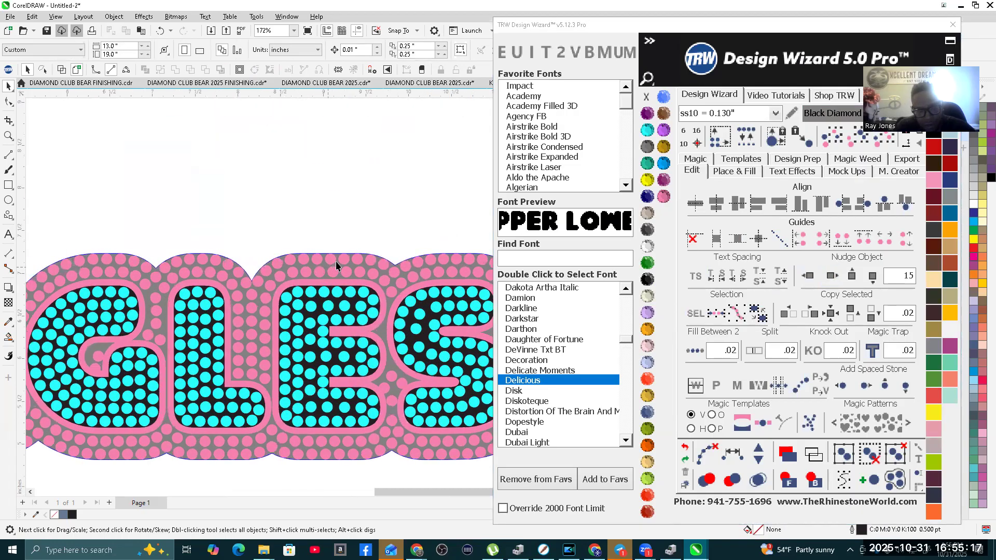
left_click(350, 270)
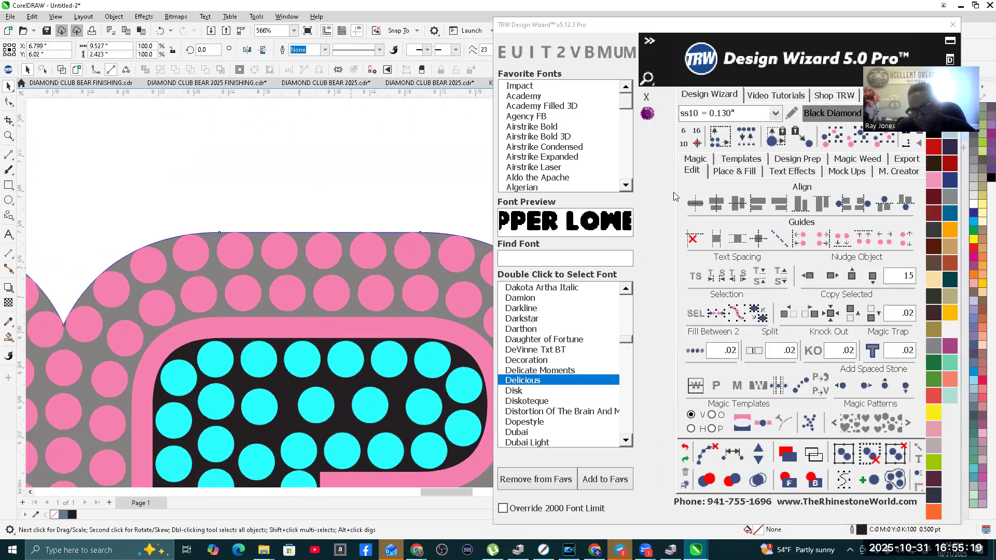
left_click(737, 173)
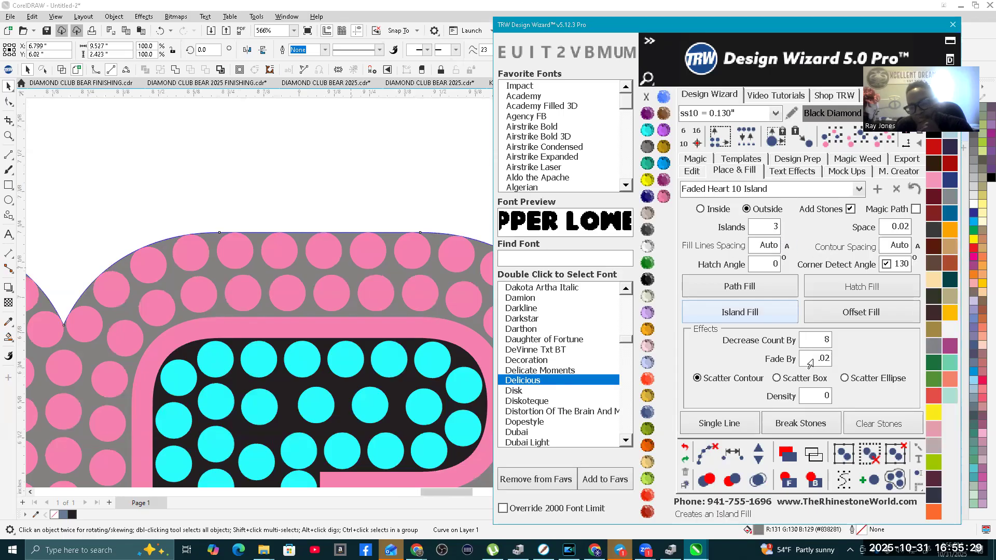
type(".0")
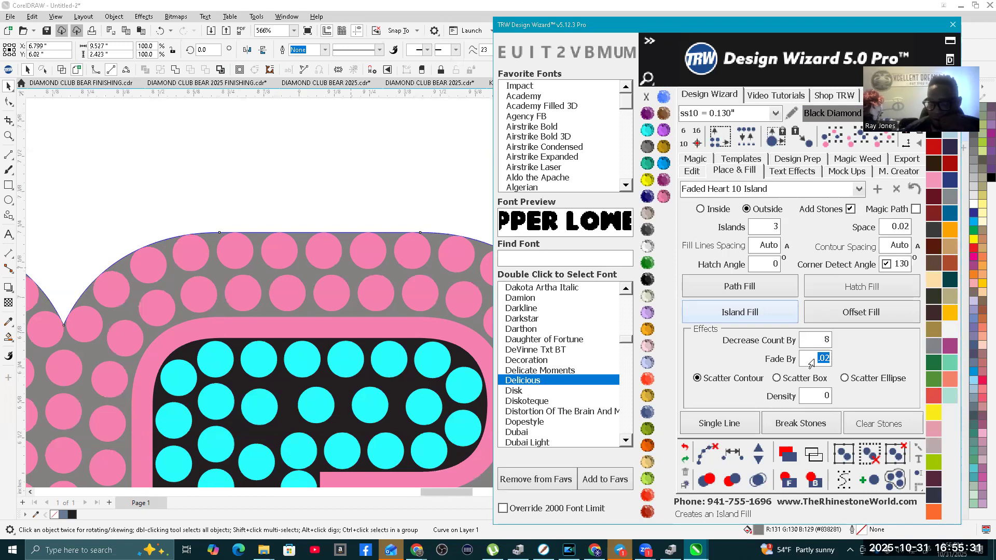
type("1")
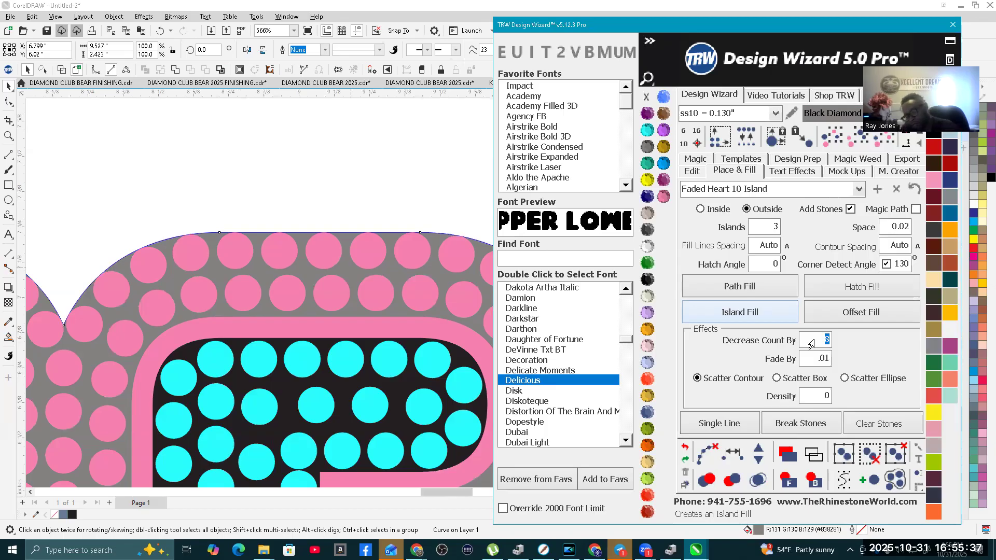
type("7")
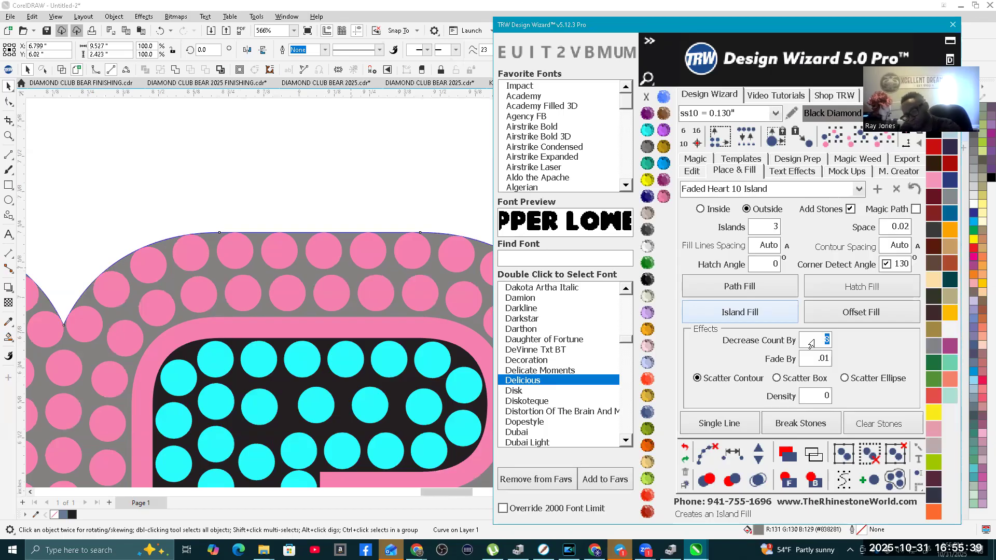
left_click(692, 426)
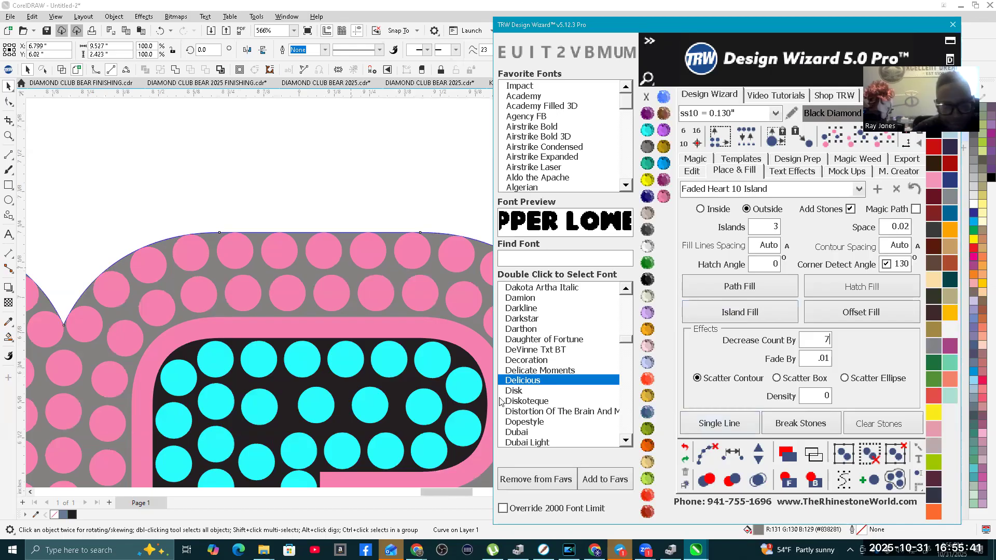
left_click(742, 312)
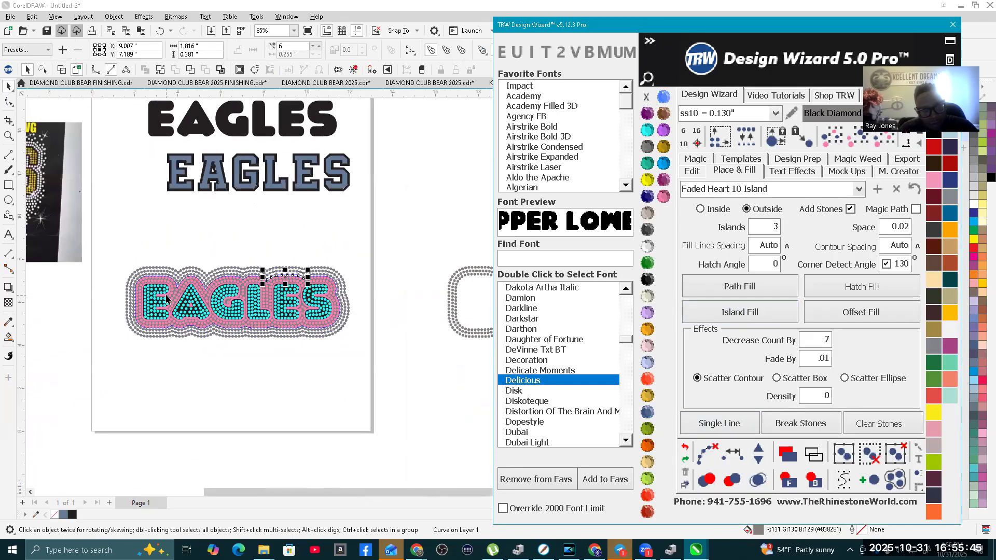
Step: Try to clear the paths from the whole EAGLES design and merge its overlapping stones
scroll(216, 385, "up", 4)
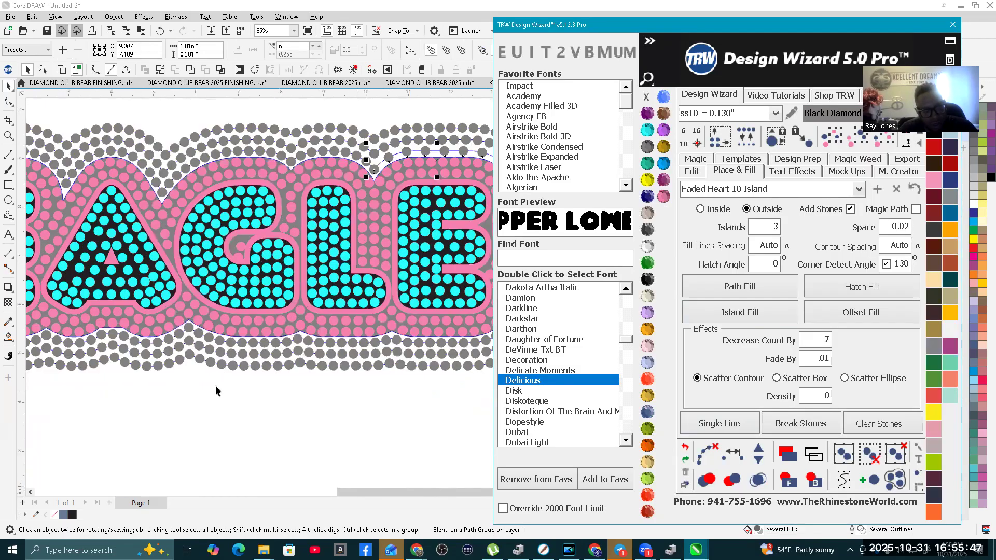
left_click(707, 455)
scroll(317, 421, "down", 3)
scroll(294, 398, "down", 4)
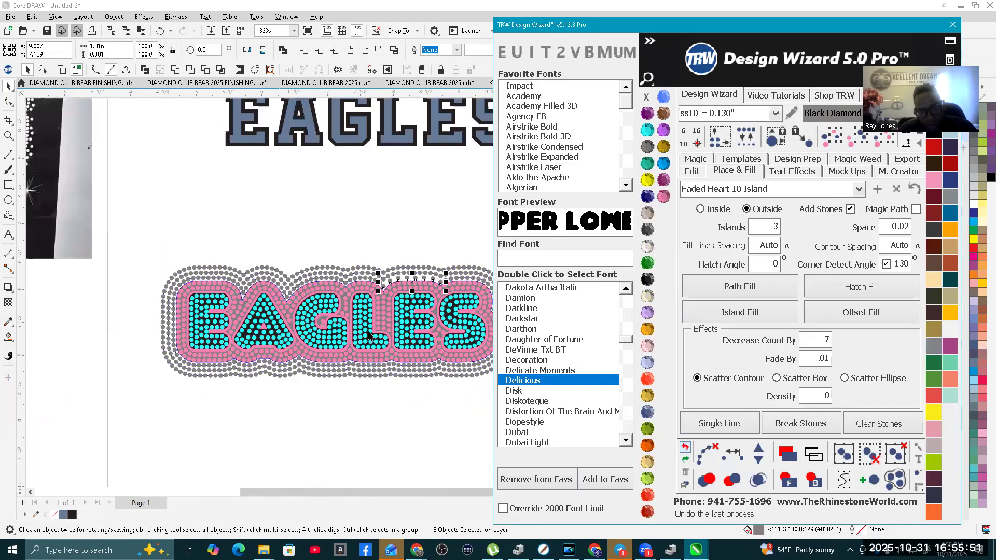
left_click_drag(213, 245, 467, 366)
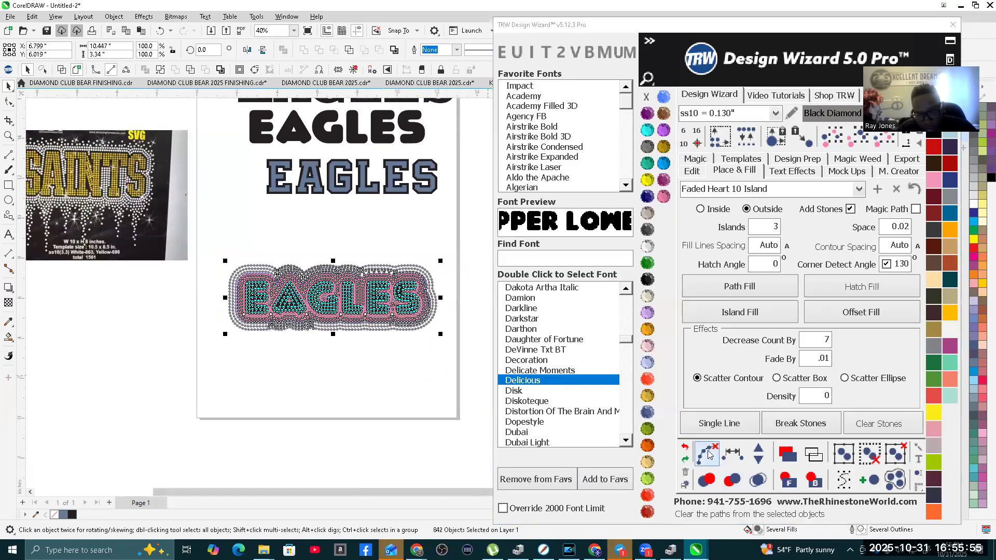
left_click(723, 482)
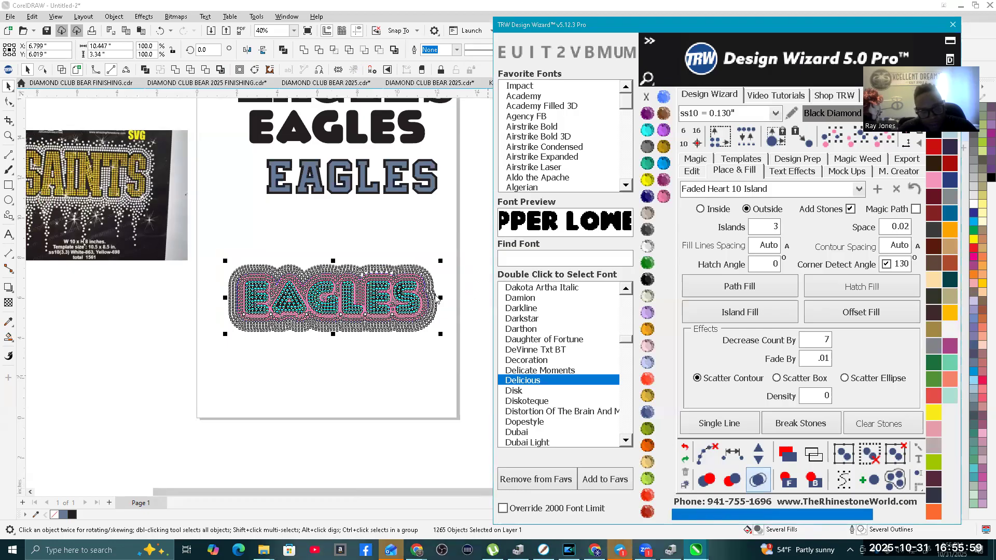
scroll(393, 300, "up", 3)
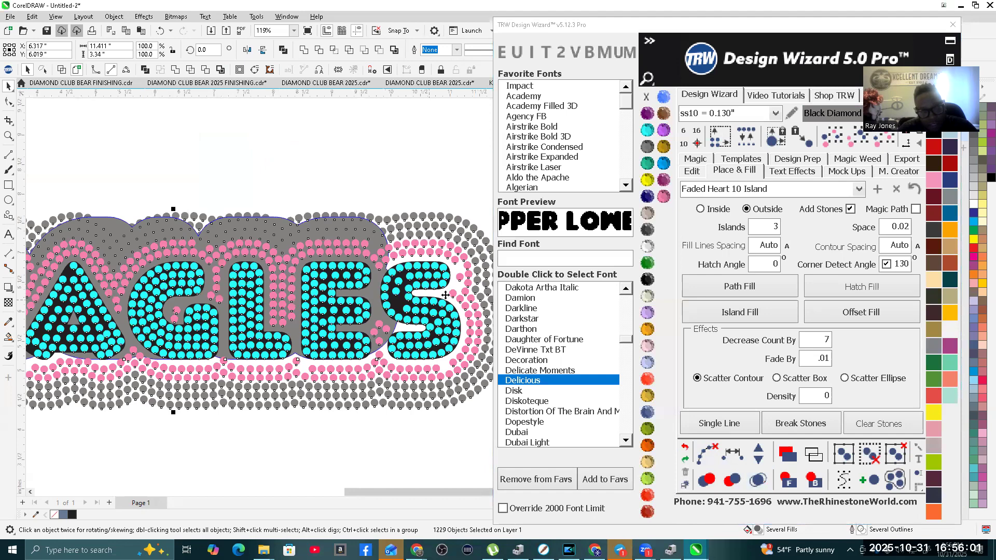
Step: Undo the displaced background shape, the stone merging and the path clearing on the EAGLES design
scroll(381, 269, "down", 2)
left_click(348, 199)
left_click(313, 250)
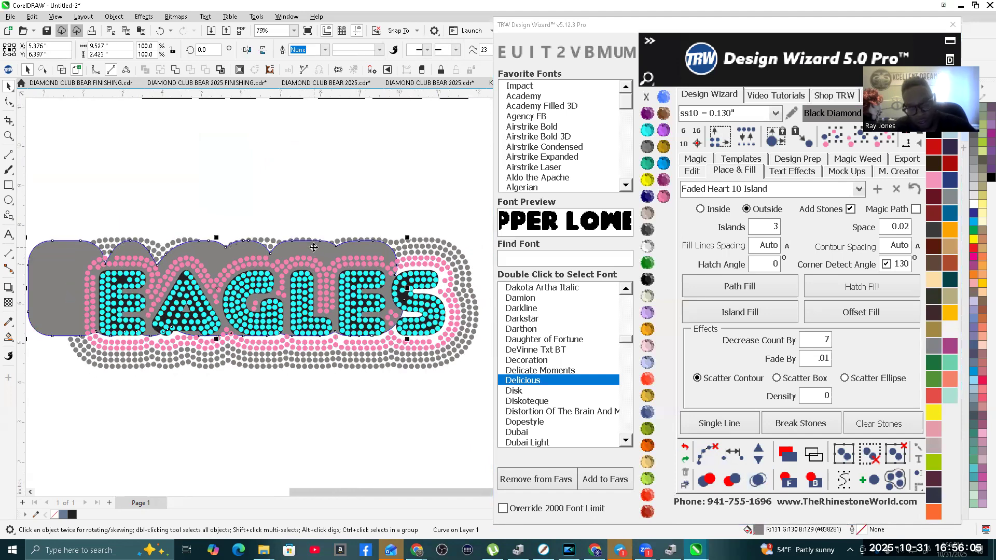
scroll(315, 249, "down", 3)
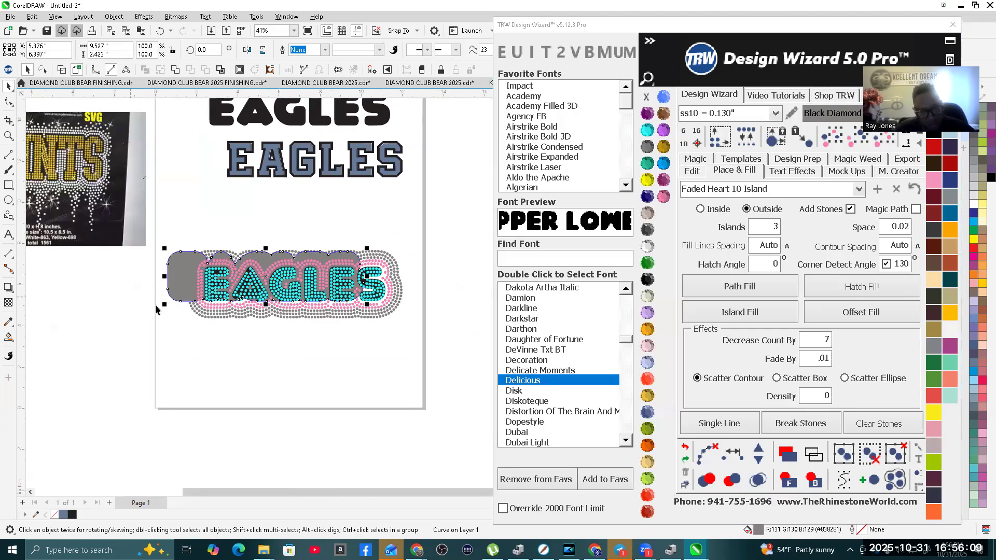
key("Delete")
left_click(311, 293)
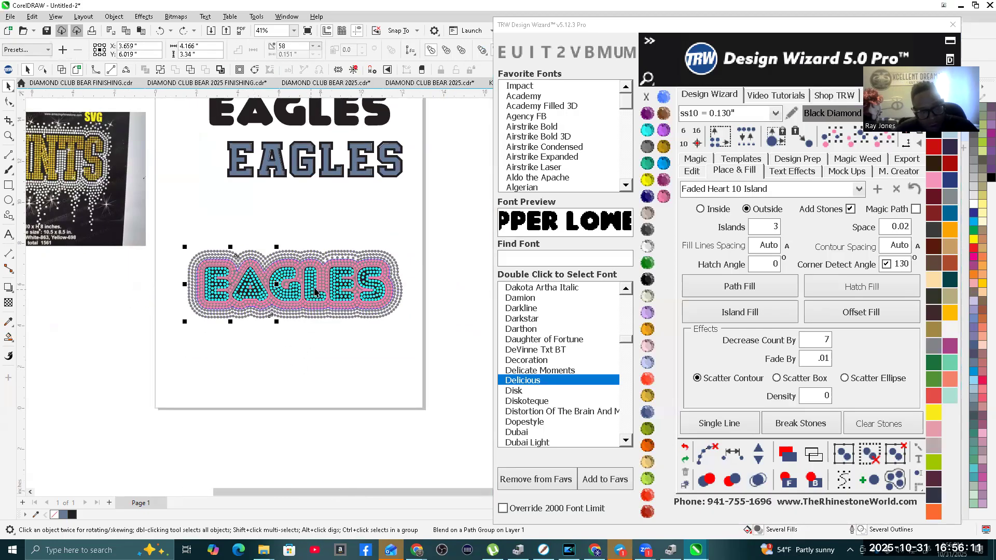
Step: Select the entire EAGLES design with its new gray outer rows and clear the paths from it
scroll(314, 291, "up", 2)
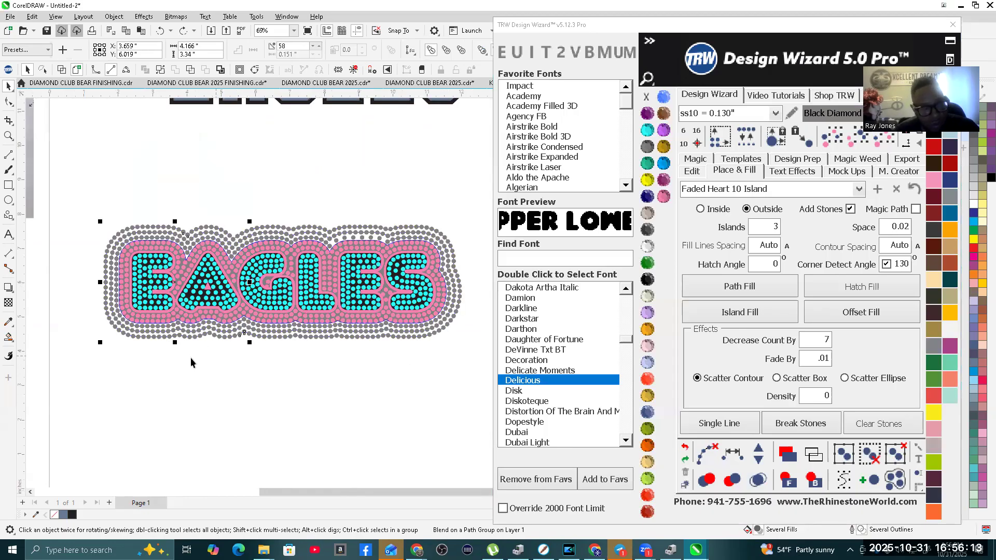
scroll(191, 362, "down", 2)
left_click(101, 229)
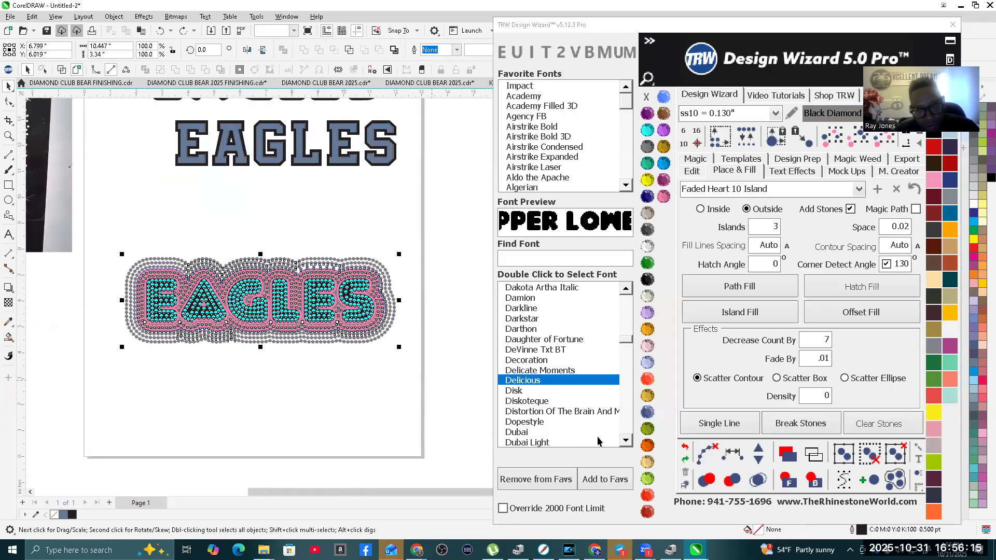
left_click(732, 454)
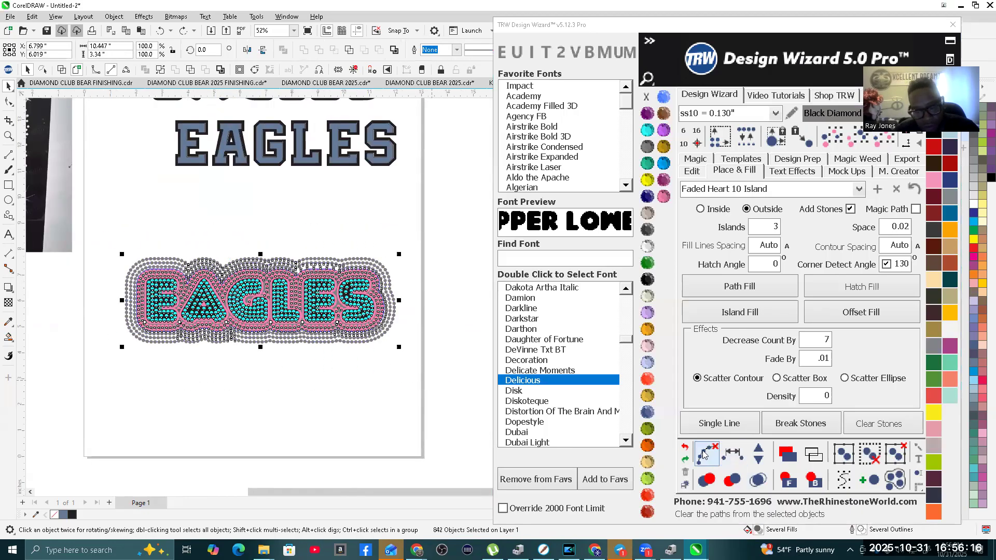
left_click(350, 391)
Step: Recolor the separated older gray stone rows beside the page to TRW Blue
scroll(154, 346, "down", 3)
left_click_drag(320, 291, 434, 363)
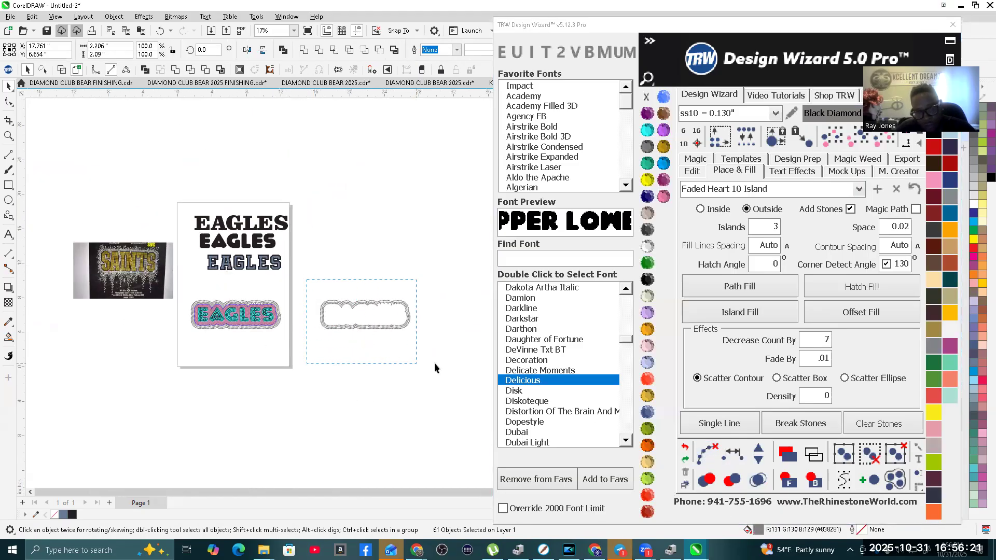
left_click(664, 165)
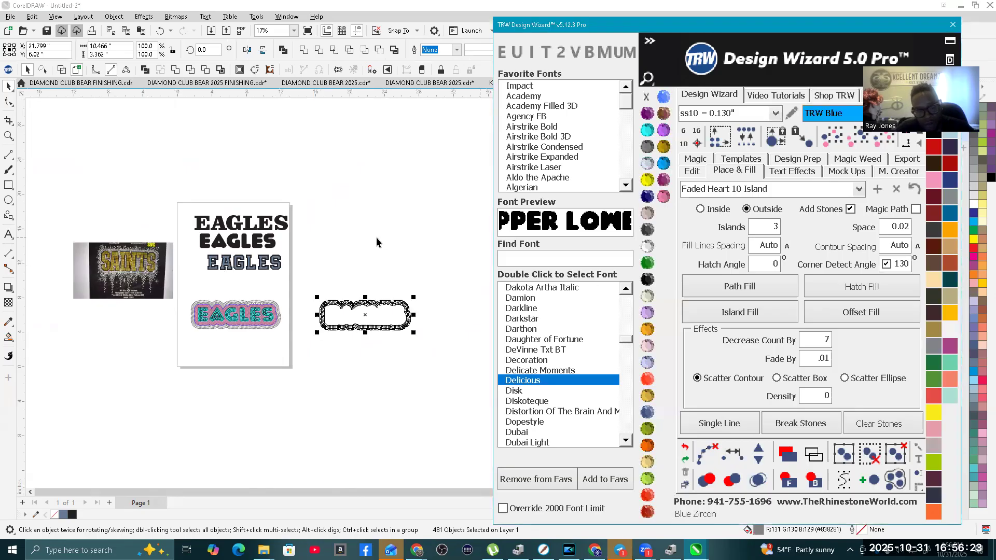
Step: Try to select the gray outer stones of the EAGLES design by matching color only
left_click(117, 322)
scroll(116, 322, "up", 2)
scroll(330, 297, "up", 3)
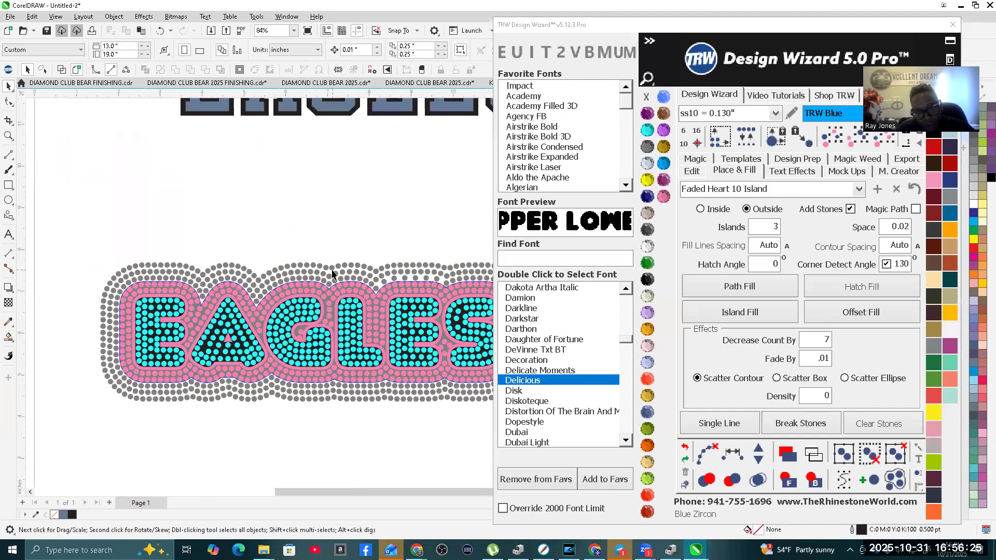
left_click(332, 267)
key("F4")
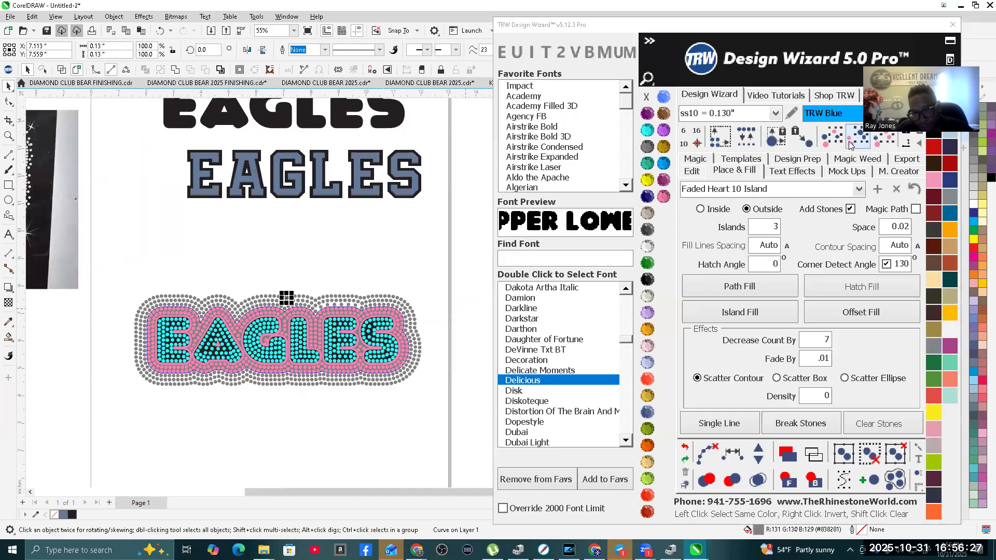
left_click(858, 138)
left_click(333, 425)
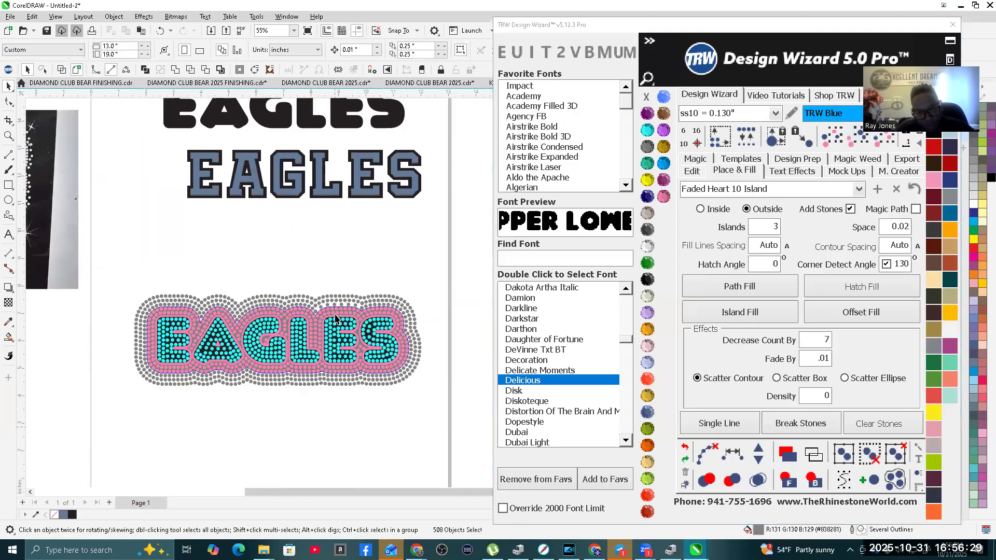
Step: Select all gray outer stones by matching size and color, and nudge them 15 inches left, clear of the EAGLES design
left_click(323, 301)
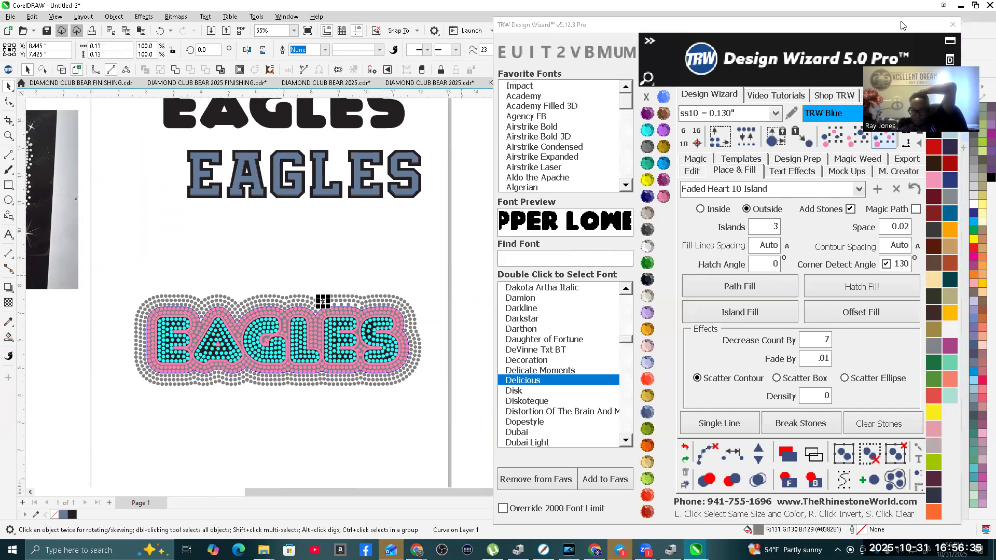
left_click(887, 146)
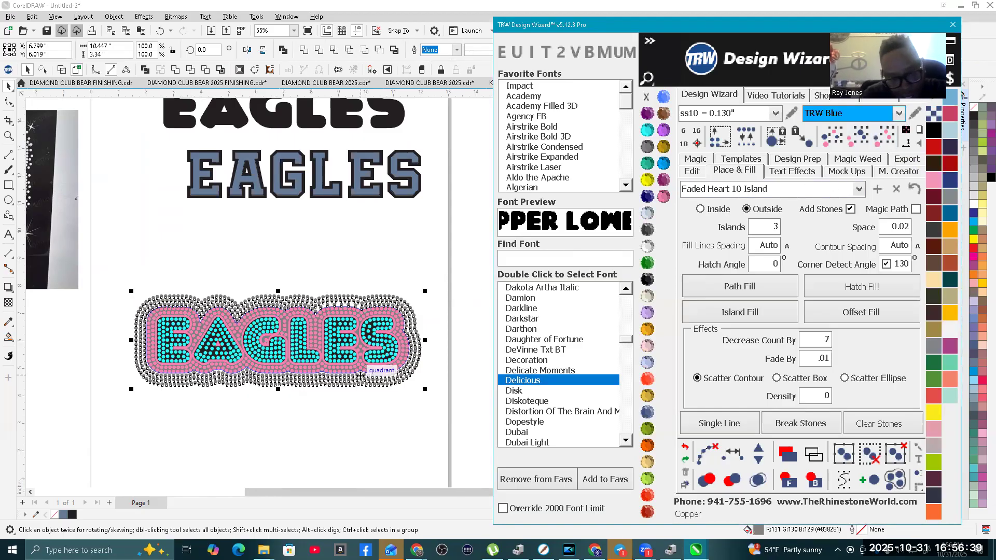
scroll(507, 329, "down", 1)
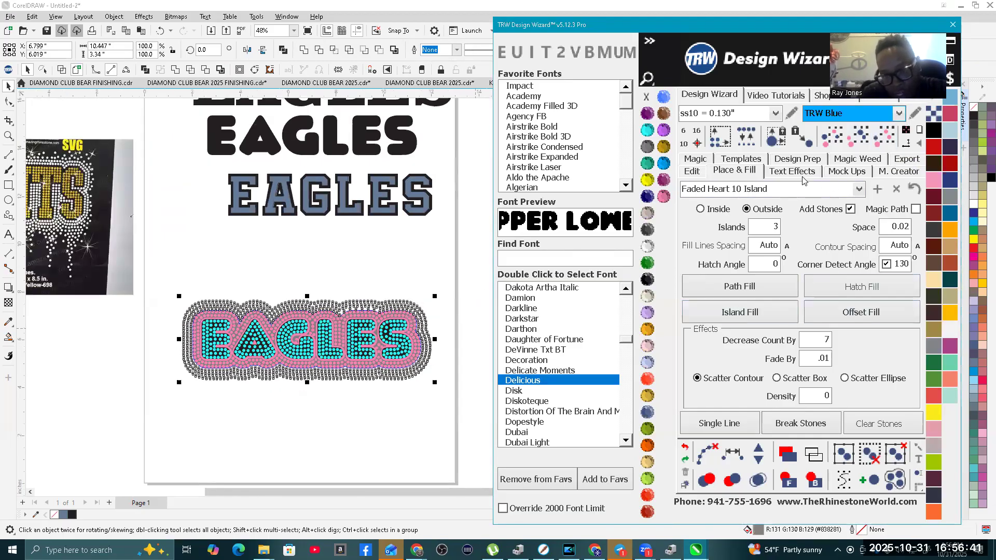
left_click(692, 169)
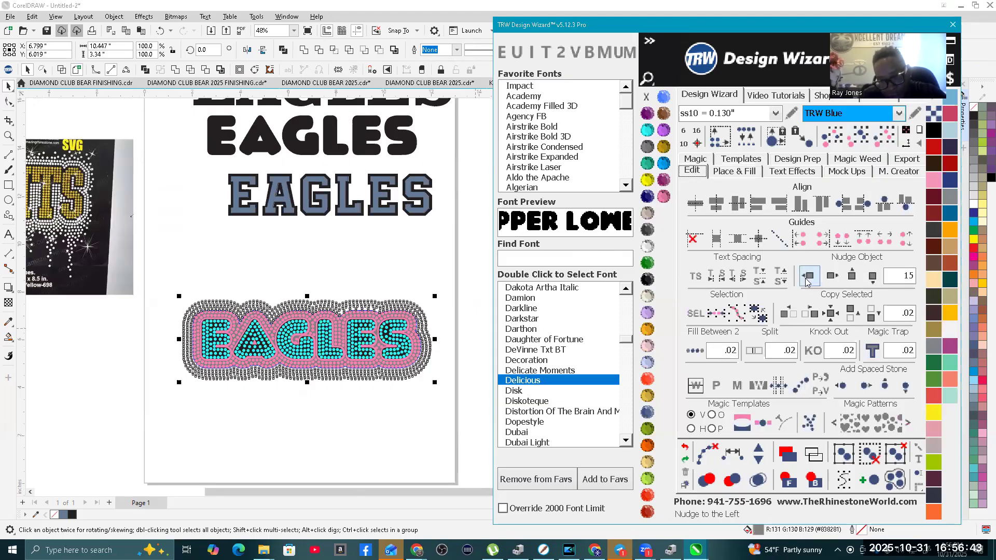
left_click(805, 276)
Step: Merge the overlapping stones in the separated gray rows and nudge the rows 15 inches right, back around the EAGLES lettering
scroll(245, 303, "down", 1)
scroll(214, 342, "down", 1)
scroll(83, 353, "up", 1)
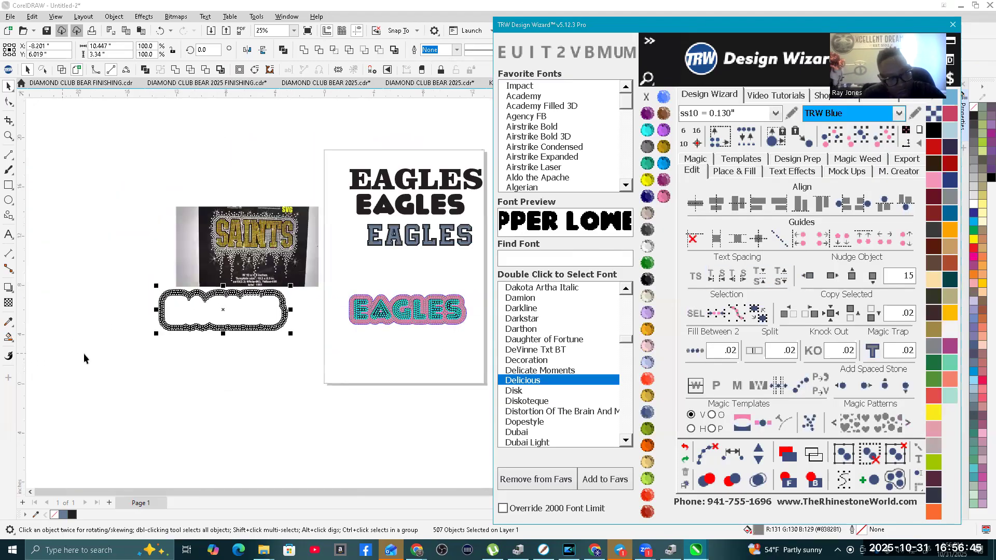
left_click(129, 299)
left_click(129, 299)
left_click_drag(316, 378, 317, 379)
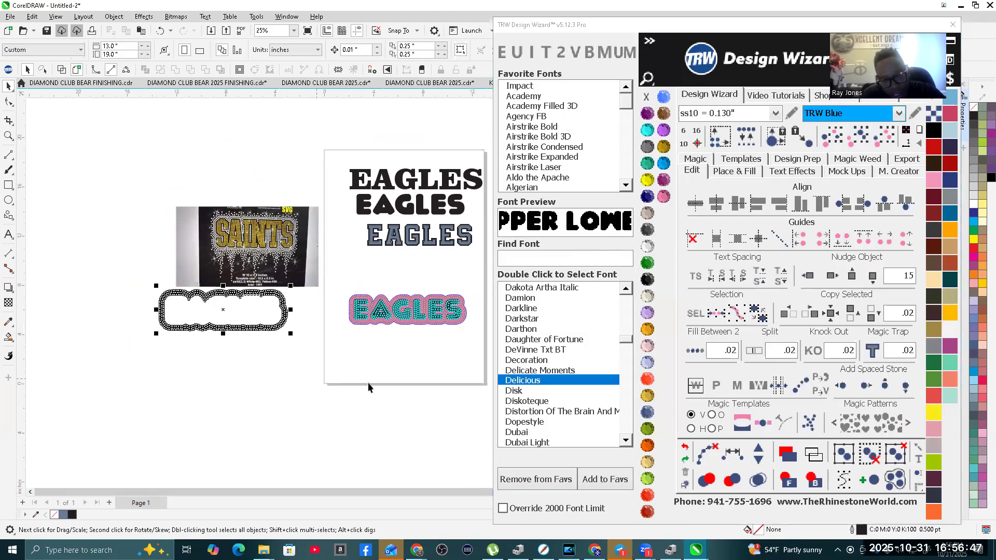
left_click(758, 482)
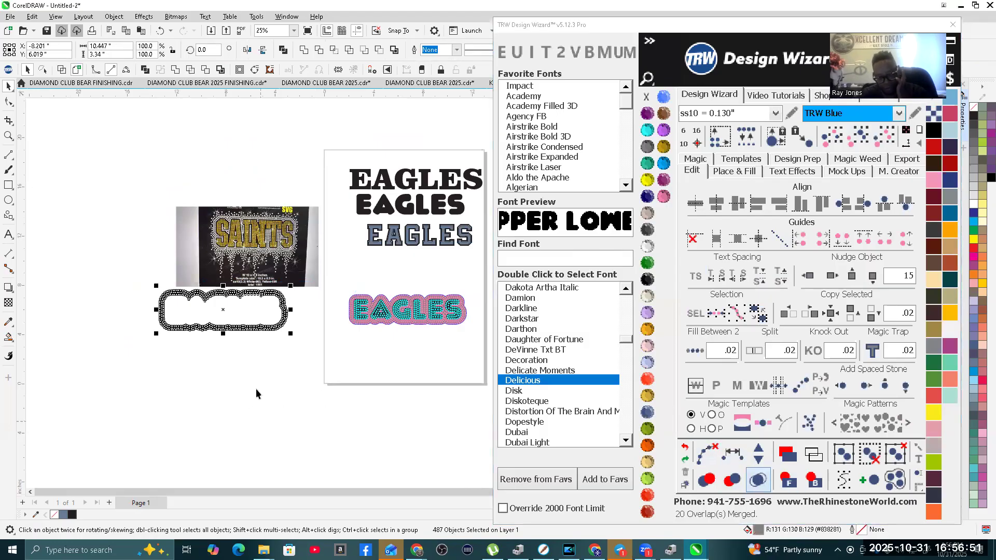
left_click(830, 281)
left_click(368, 365)
Step: Compare the drips beneath SAINTS with the lower gray rows of the EAGLES design, and bring up the stone place and fill settings
scroll(475, 334, "up", 3)
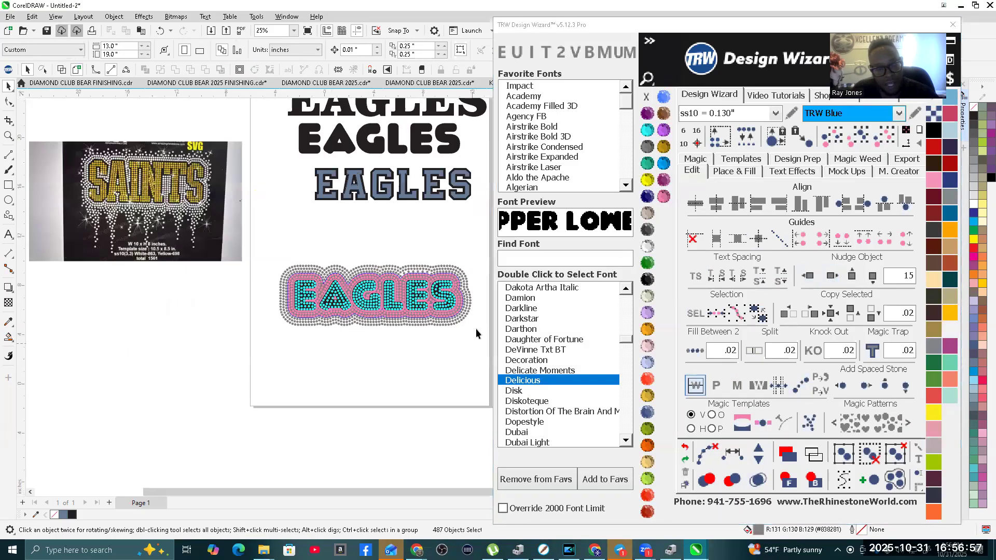
scroll(38, 154, "down", 1)
scroll(51, 199, "up", 3)
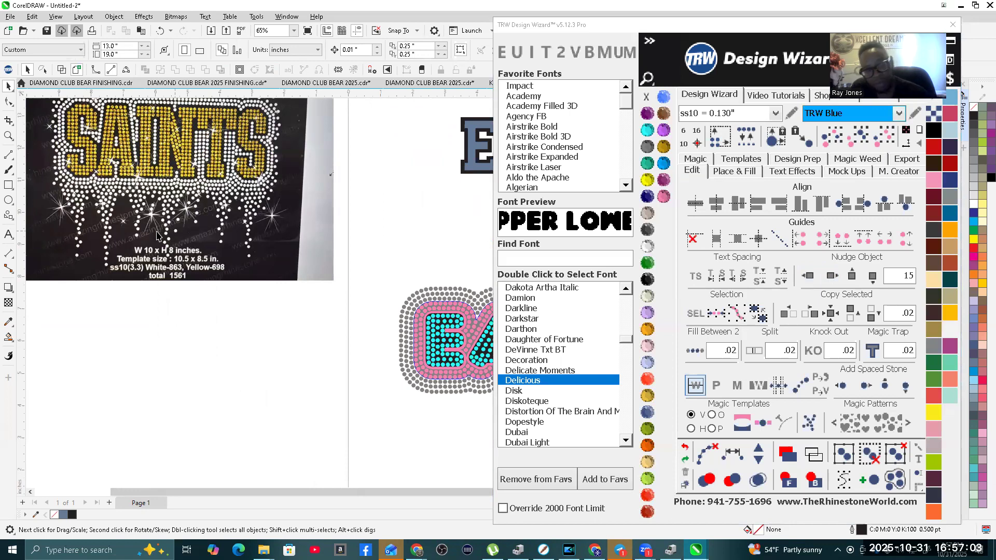
scroll(108, 232, "down", 3)
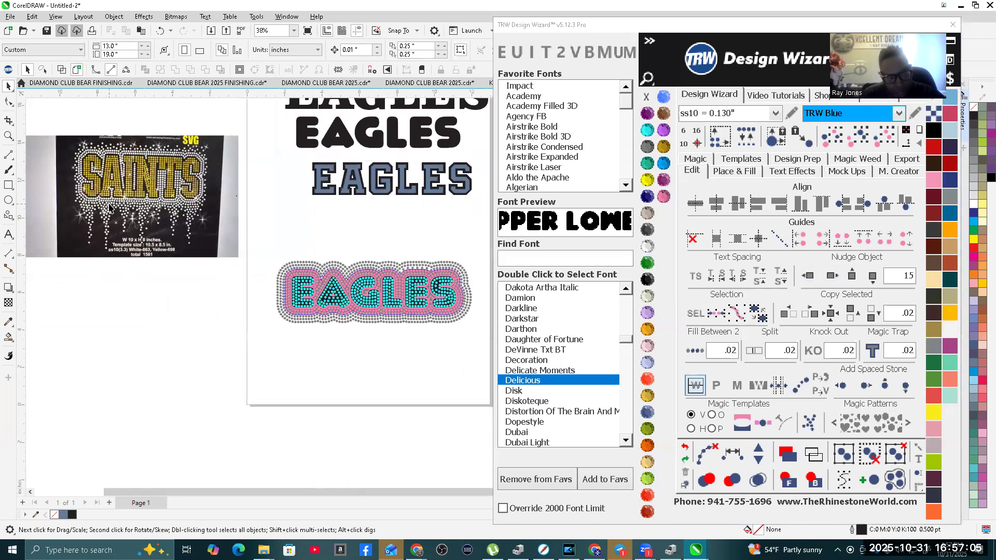
scroll(452, 331, "up", 2)
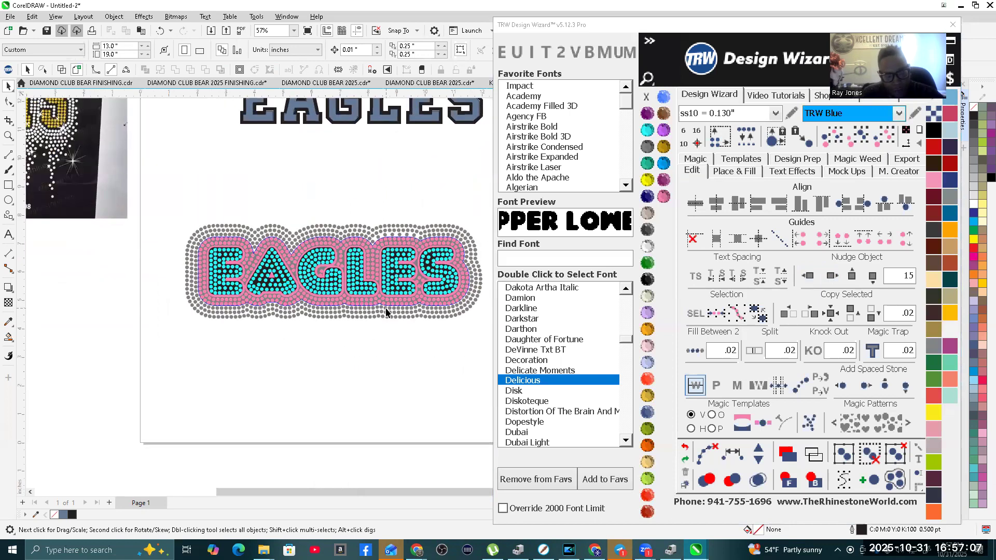
scroll(308, 301, "down", 3)
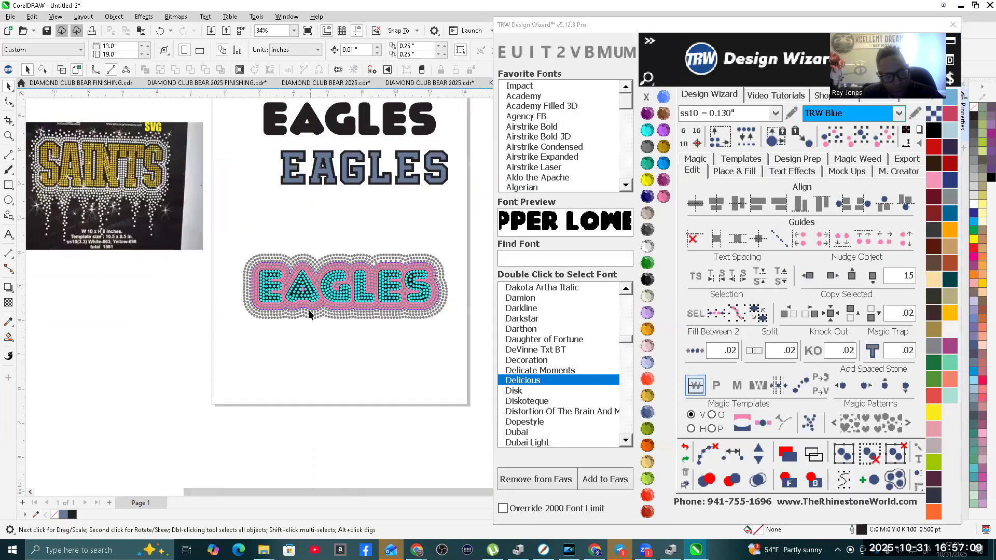
scroll(325, 318, "up", 5)
scroll(332, 306, "up", 5)
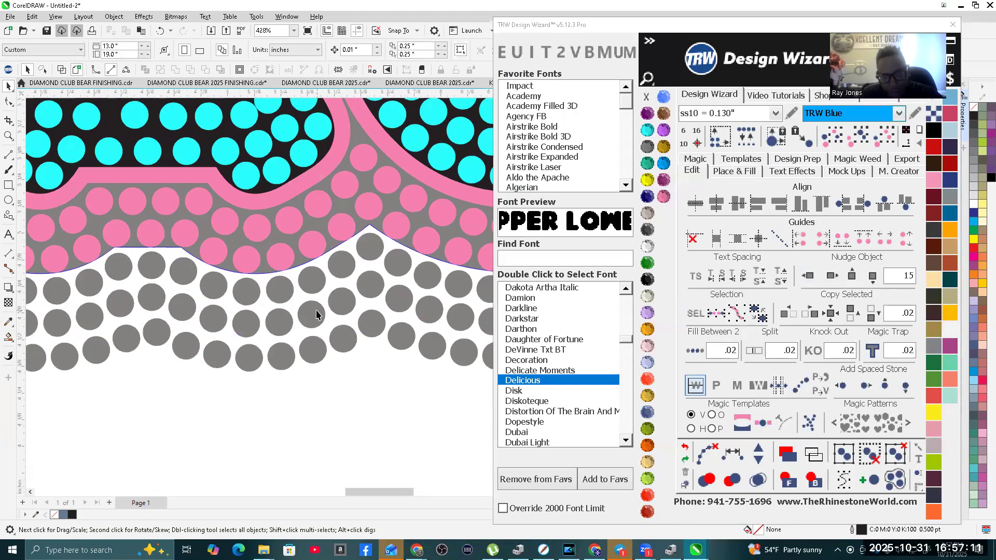
left_click(737, 172)
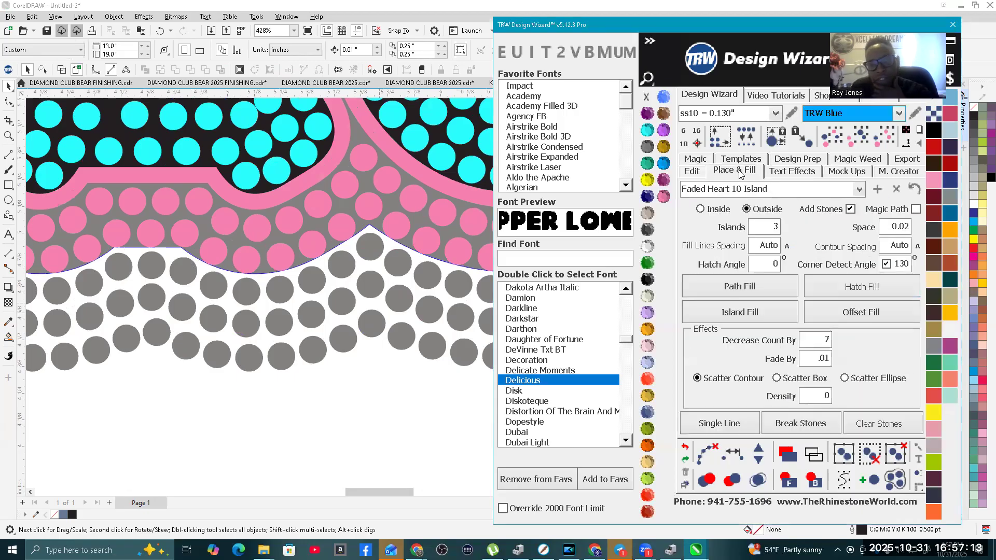
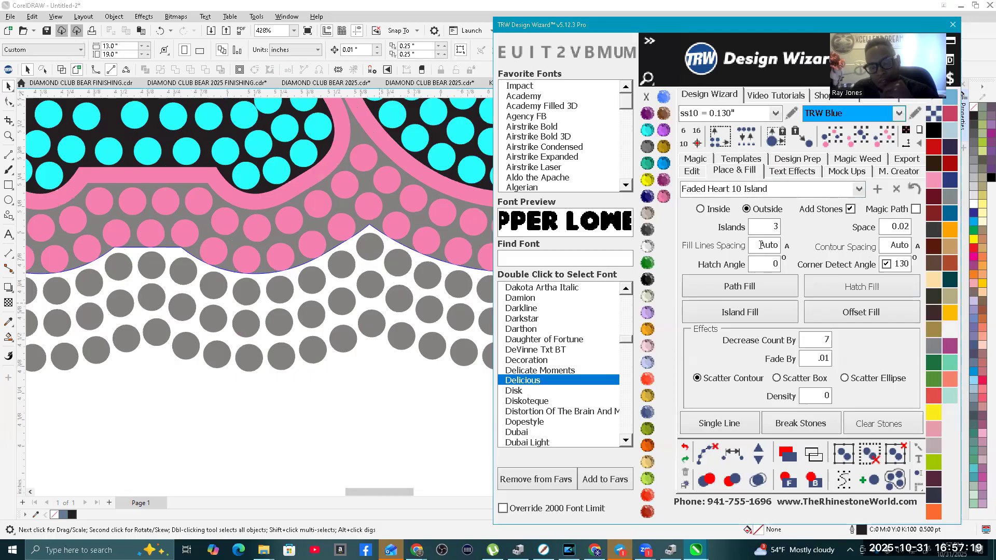
Step: Select all gray outer stones around EAGLES by matching size and color, and delete them
left_click(369, 249)
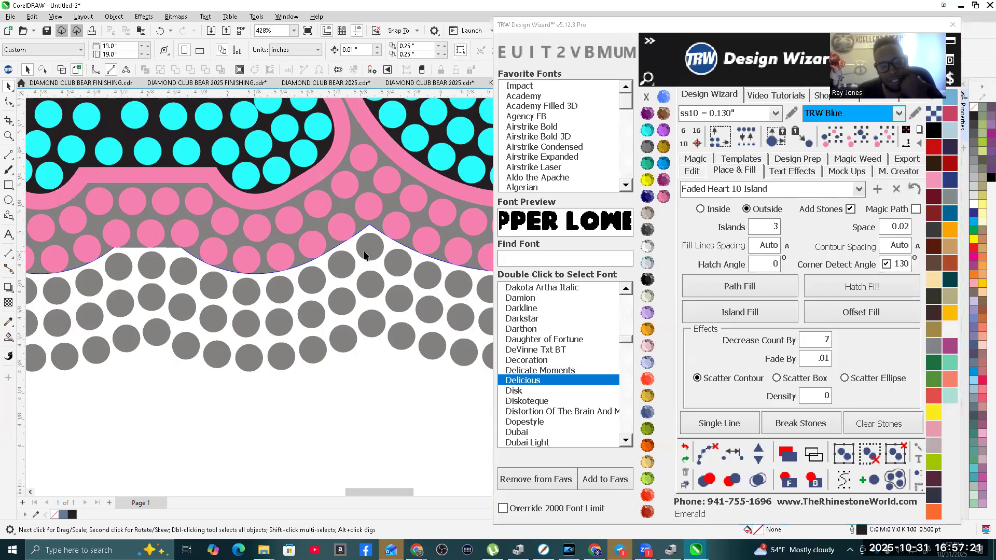
scroll(363, 254, "down", 4)
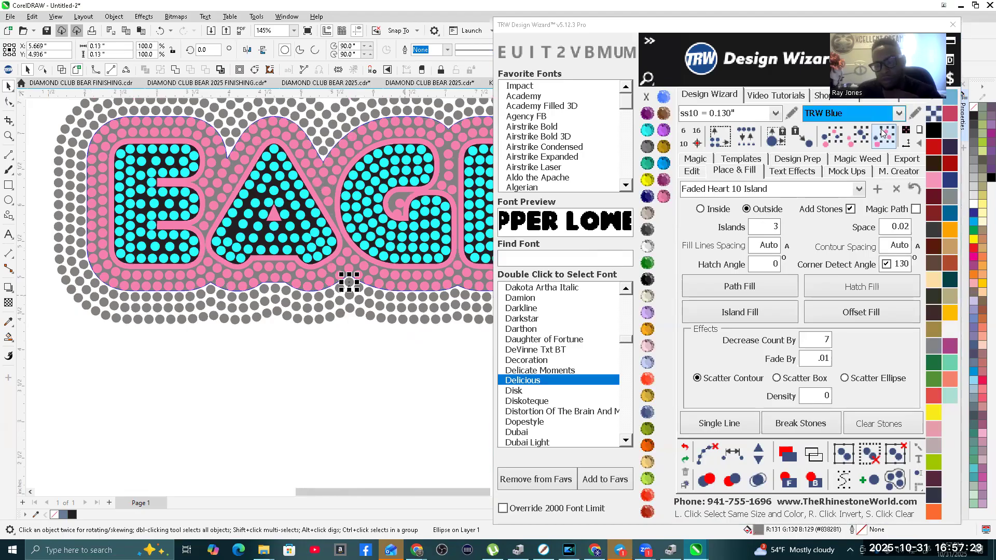
left_click(887, 132)
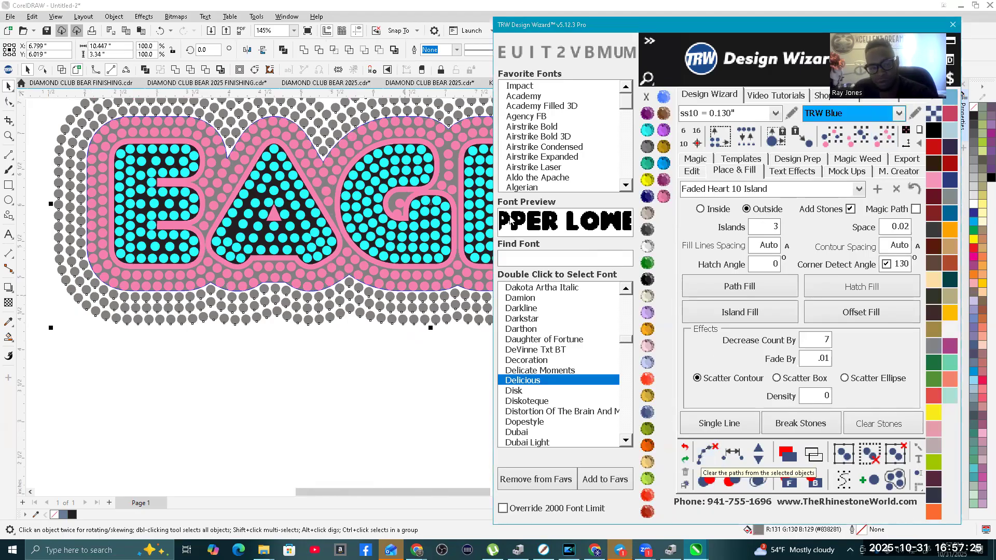
left_click(394, 7)
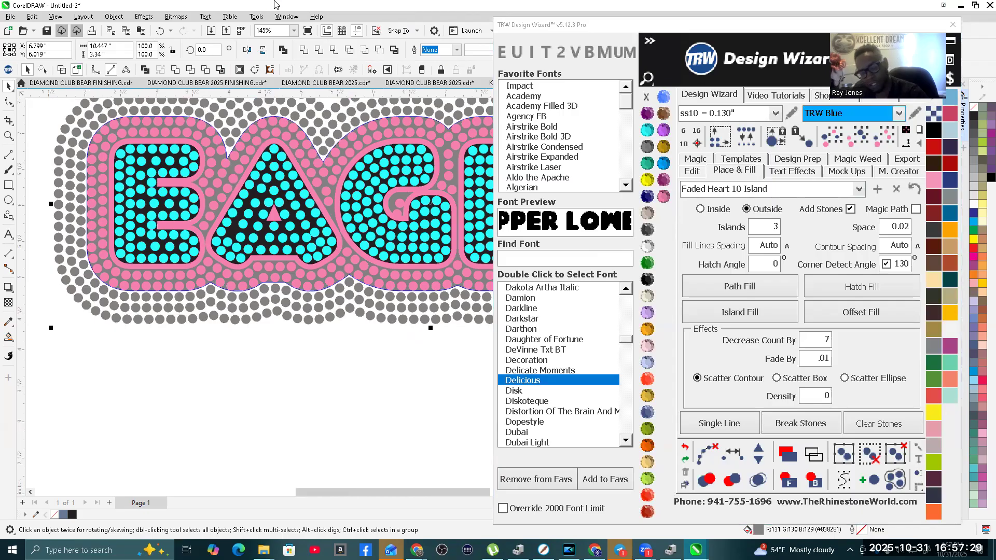
key("Delete")
scroll(322, 296, "down", 1)
scroll(394, 264, "up", 3)
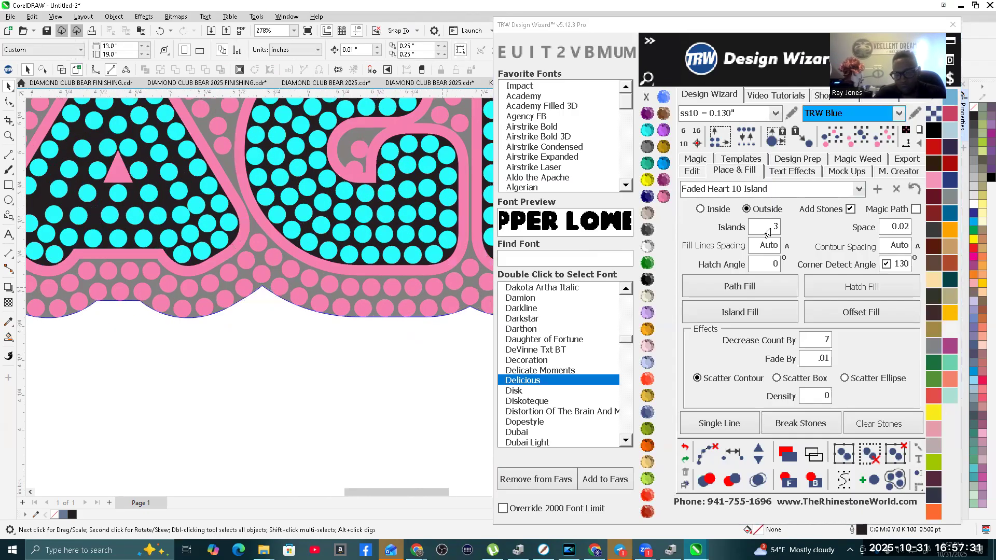
Step: Try an outside island fill of three rows around the EAGLES contour with .1 fill lines spacing, and undo it
left_click(751, 250)
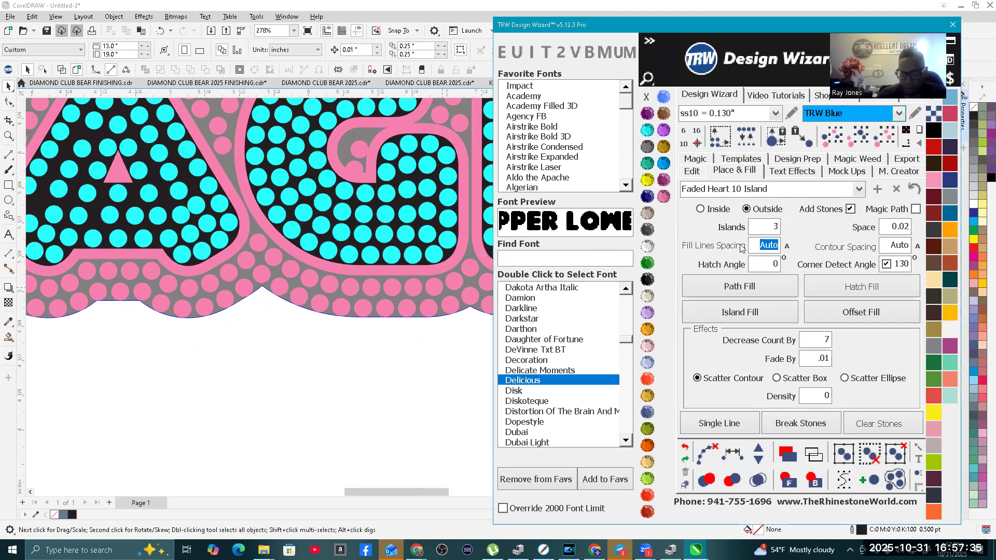
type(".1")
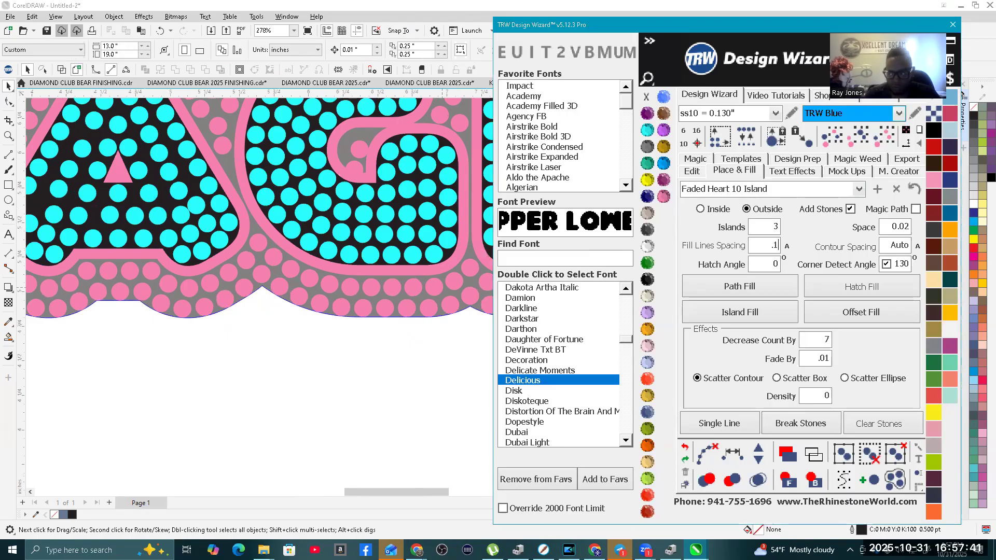
left_click(449, 292)
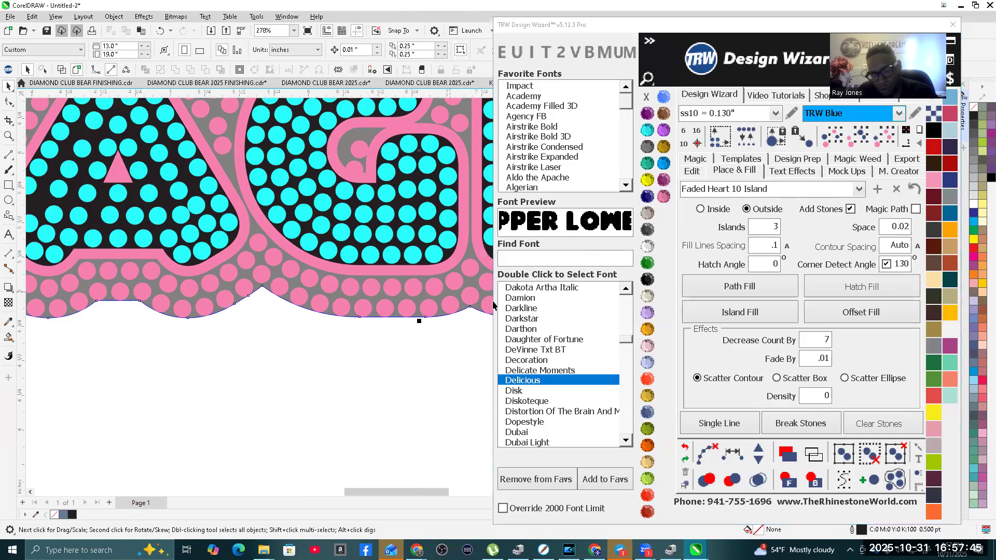
left_click(765, 313)
scroll(254, 346, "down", 3)
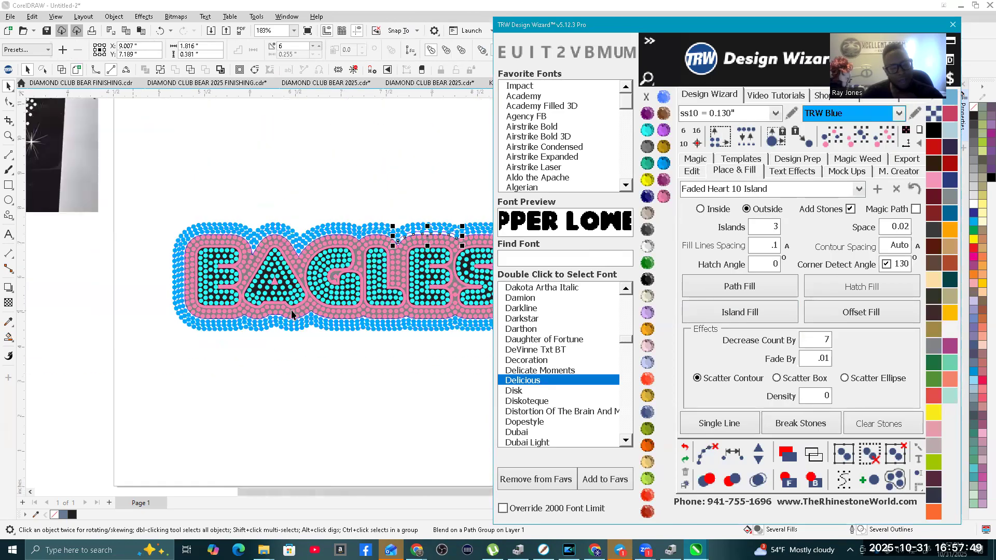
scroll(230, 161, "up", 4)
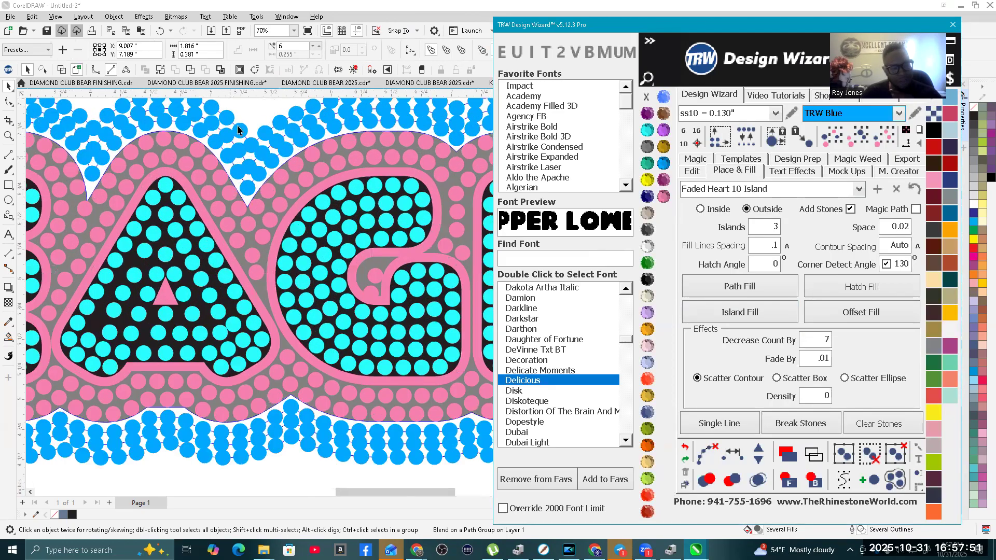
scroll(230, 161, "up", 4)
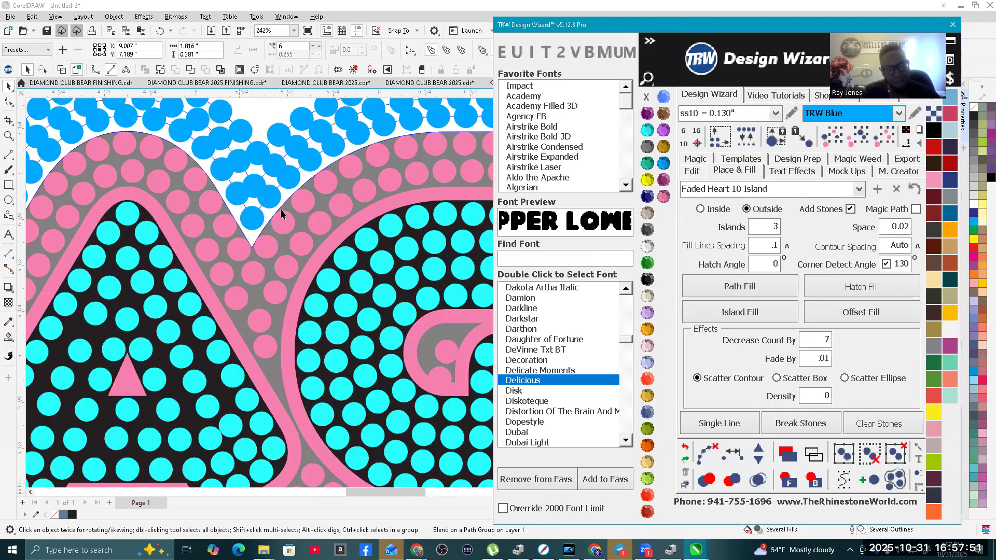
left_click(686, 448)
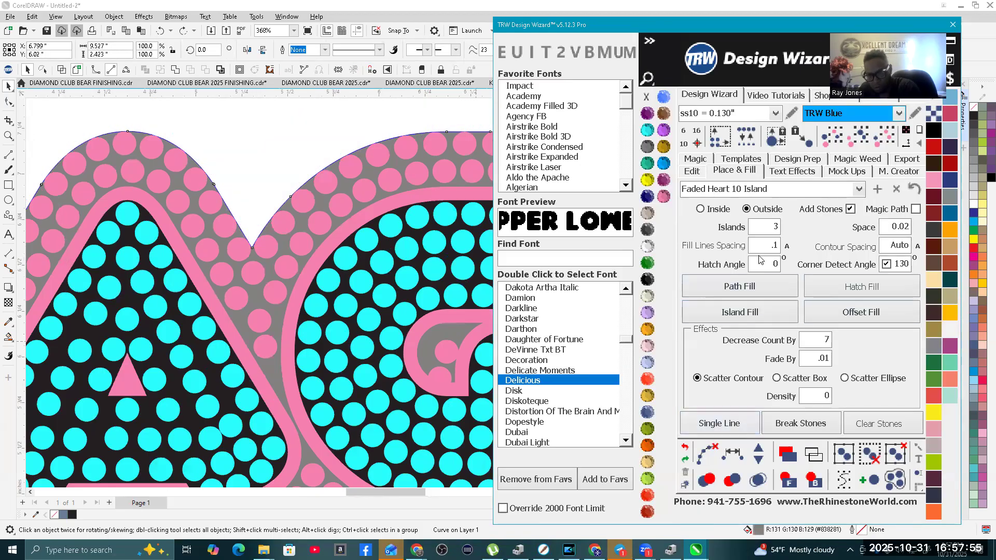
Step: Set the fill lines spacing to .14 and island-fill three rows of TRW Blue stones outside the EAGLES contour
type(".14")
left_click(737, 316)
scroll(288, 224, "down", 3)
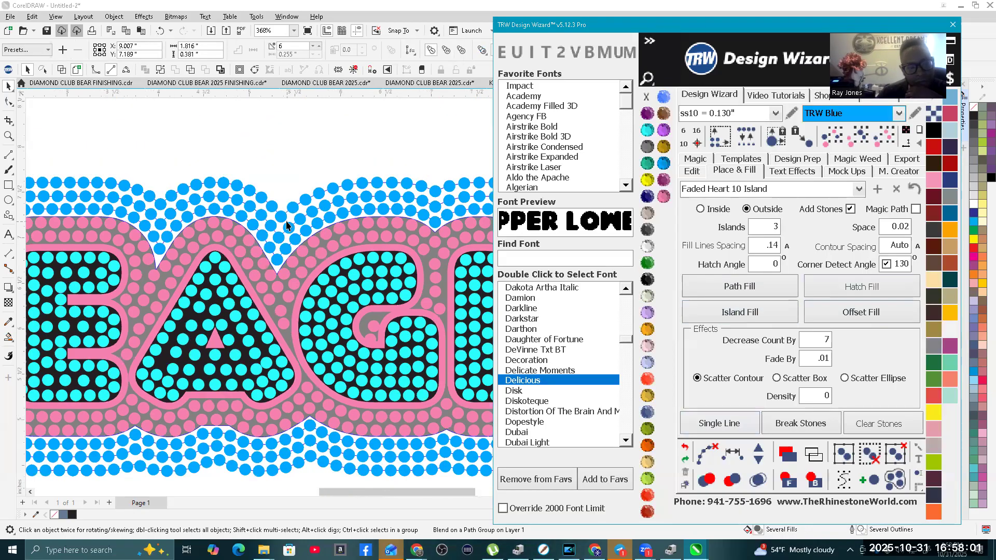
scroll(288, 224, "down", 3)
scroll(217, 203, "up", 4)
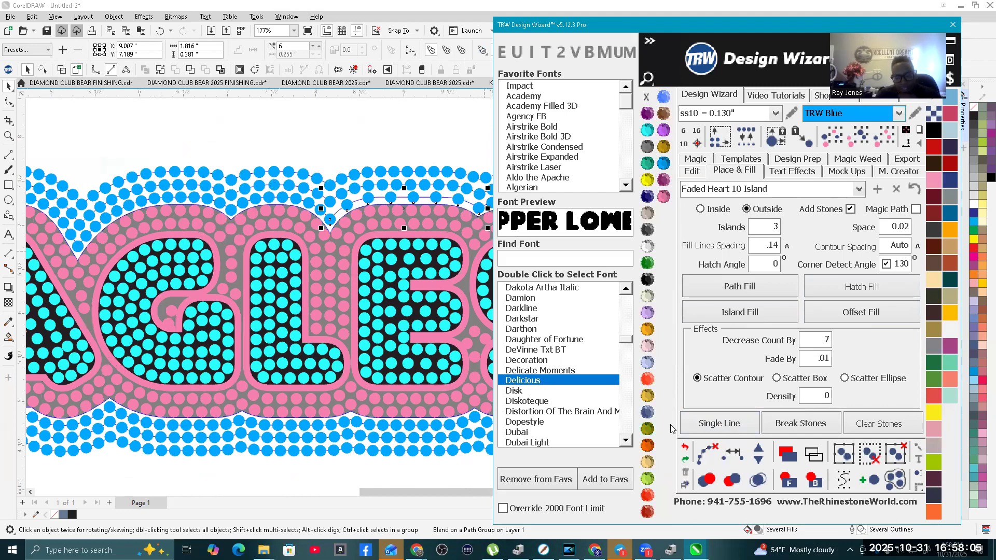
Step: Undo the three-row fill and island-fill the outside of the EAGLES contour with 2 islands instead
left_click(685, 447)
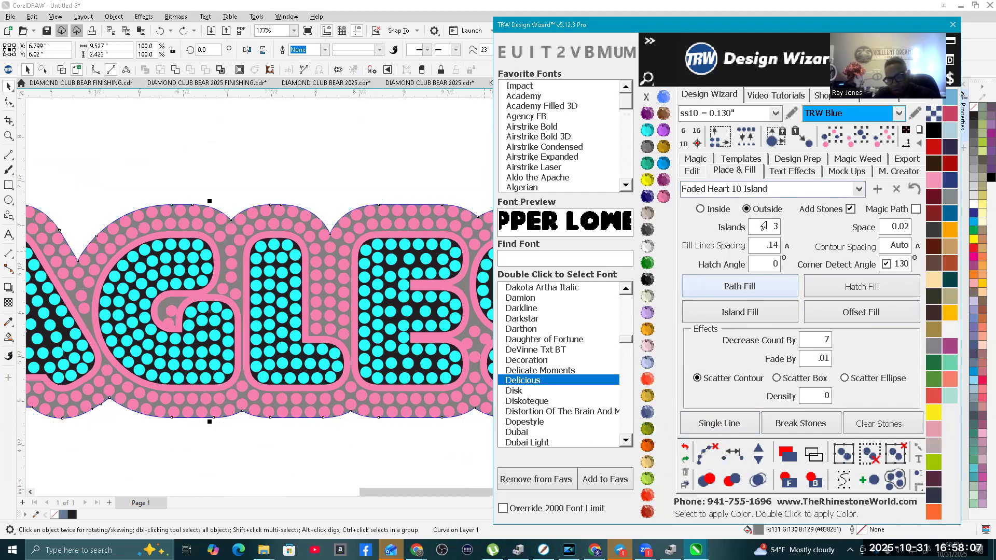
left_click(737, 312)
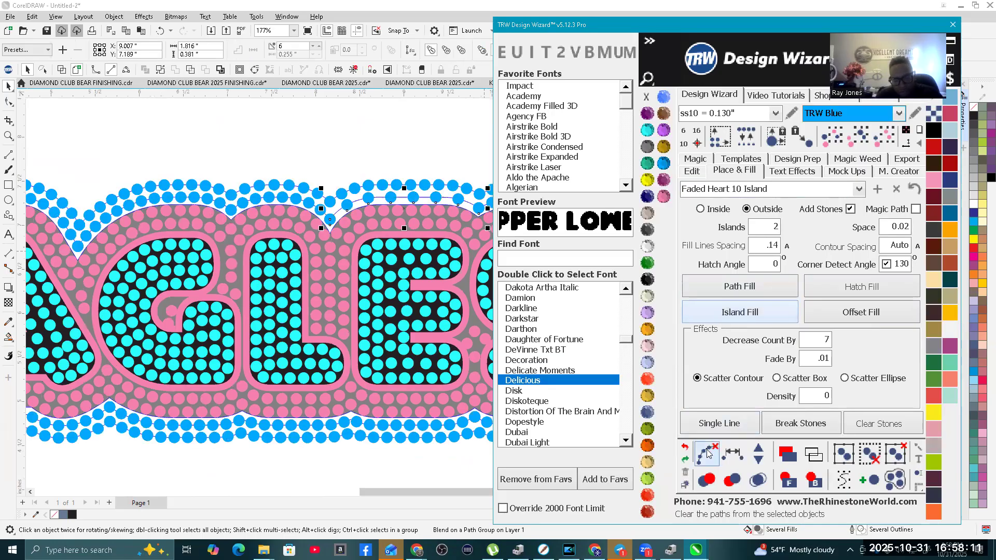
scroll(348, 299, "down", 4)
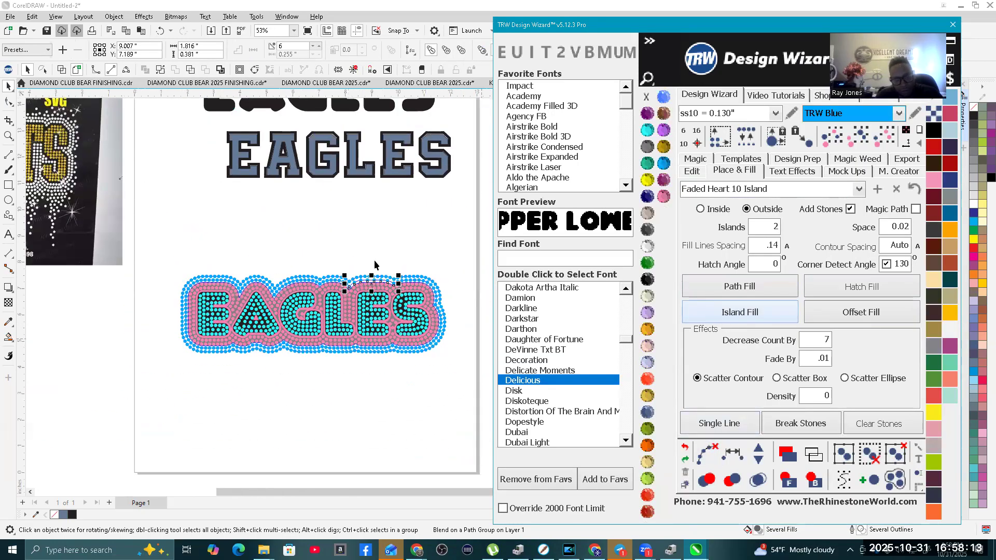
Step: Select the whole stone-filled EAGLES design and clear the paths from its blue stone rows
left_click(353, 280)
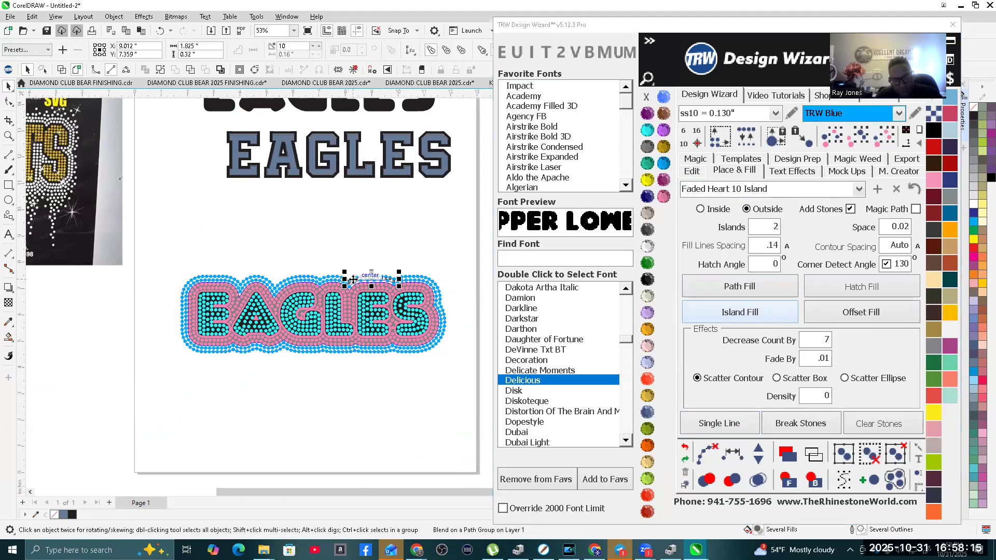
left_click(167, 254)
left_click_drag(403, 384, 471, 388)
left_click(702, 450)
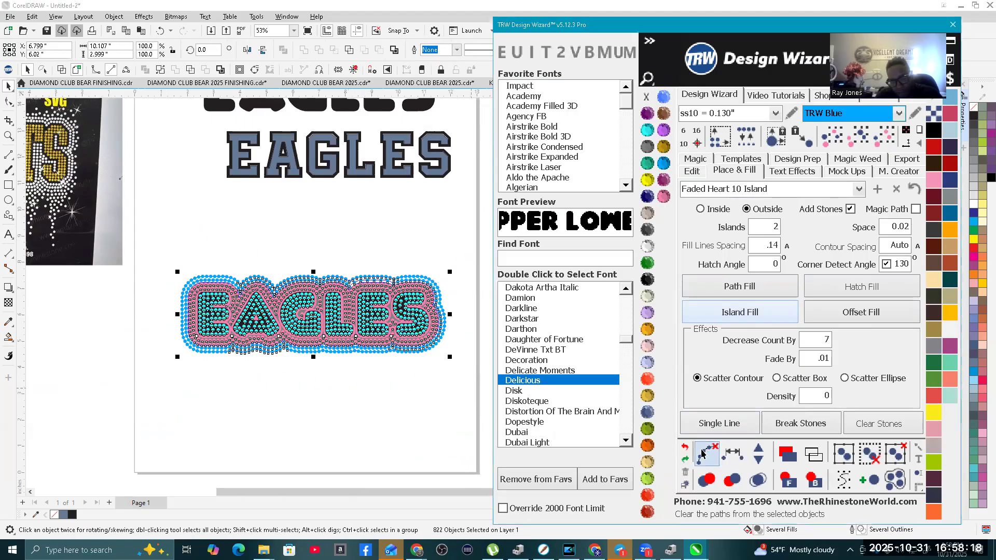
Step: Select all blue outer stones by matching size and color, and nudge them 15 inches down, clear of the EAGLES design
left_click(299, 391)
left_click(318, 352)
scroll(369, 360, "down", 2)
scroll(434, 337, "down", 4)
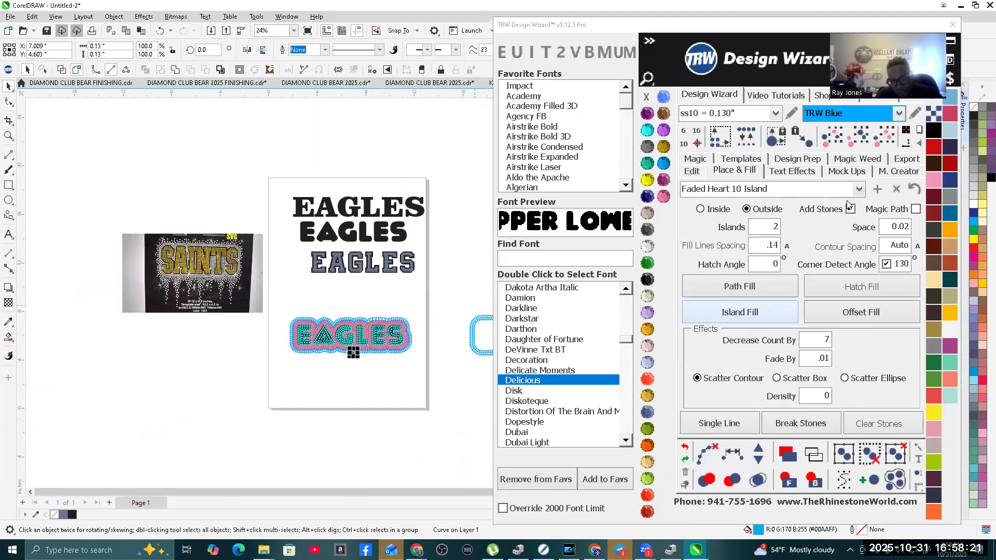
scroll(385, 361, "up", 2)
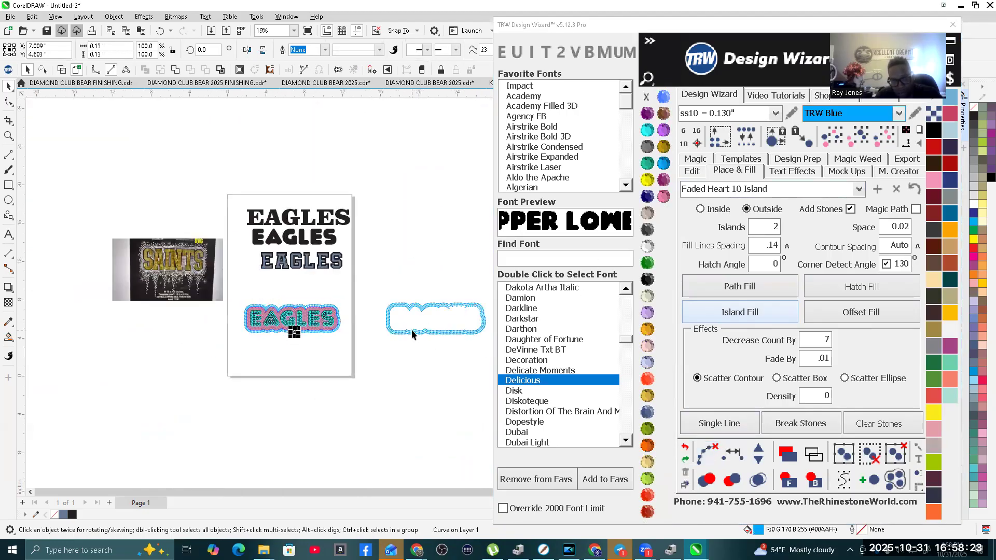
left_click(885, 140)
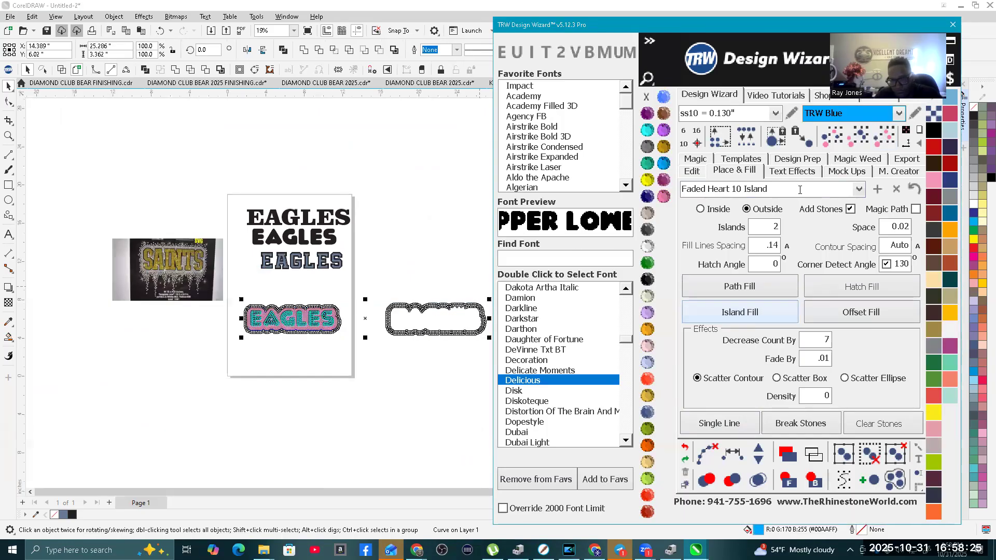
left_click(689, 173)
left_click(872, 275)
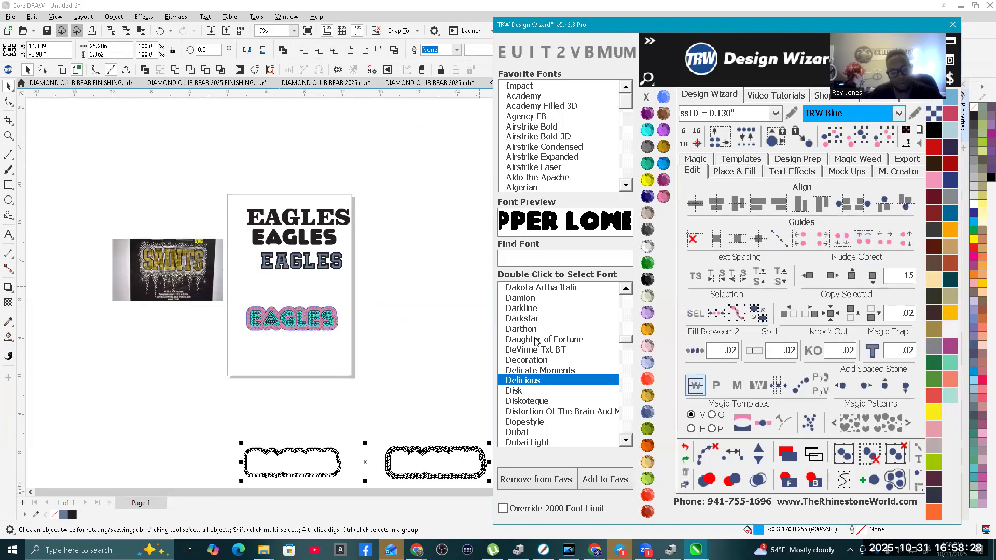
Step: Select the separated two-row blue outline below the page and merge its overlapping stones
left_click(430, 350)
scroll(391, 422, "up", 2)
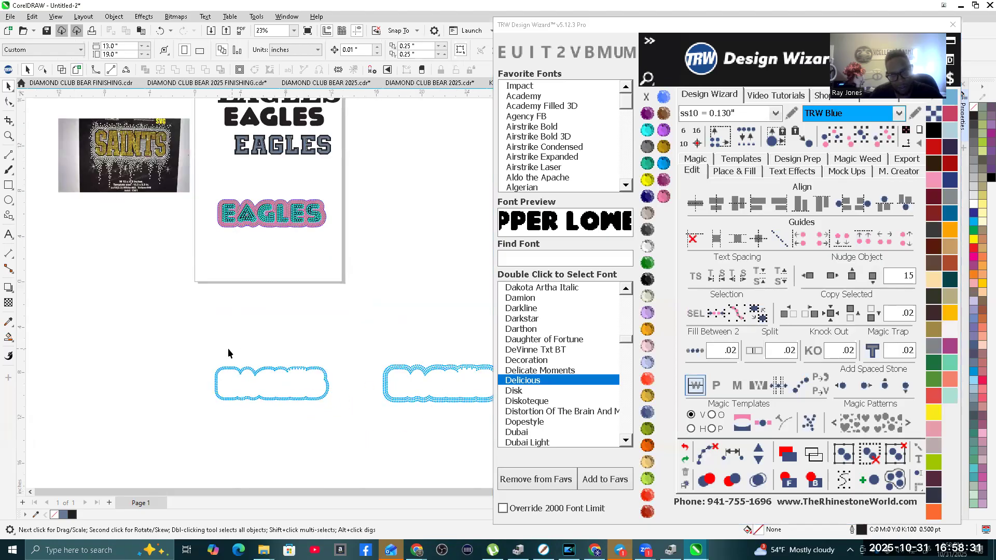
left_click_drag(358, 431, 356, 431)
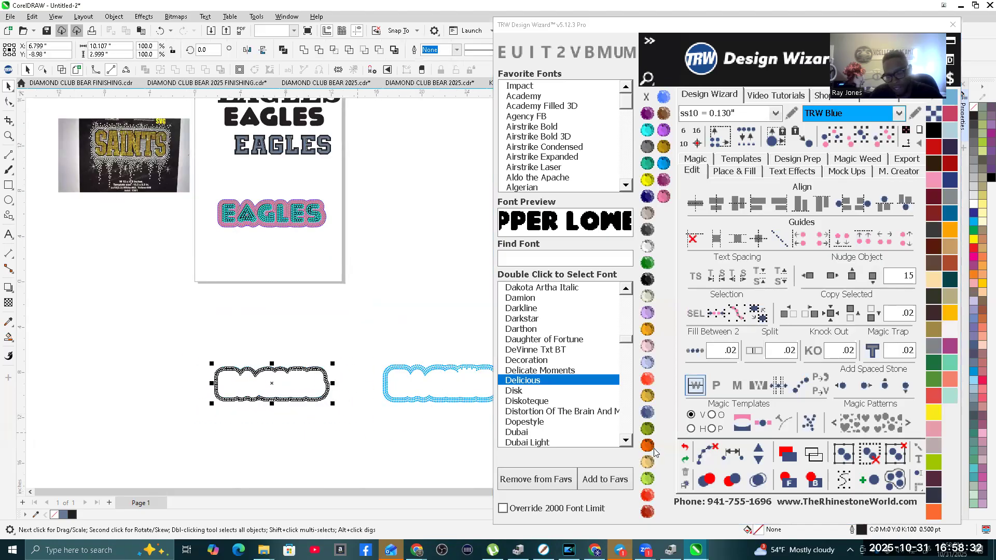
left_click(758, 478)
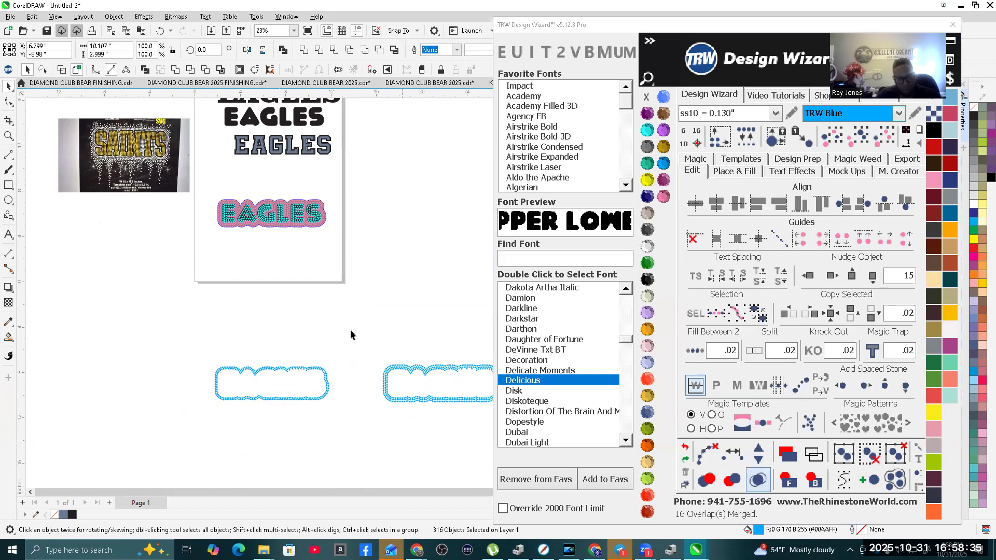
Step: Nudge the merged blue rows 15 inches up, back around EAGLES, and delete the spare blue outline that sat beside them
left_click_drag(198, 345, 337, 421)
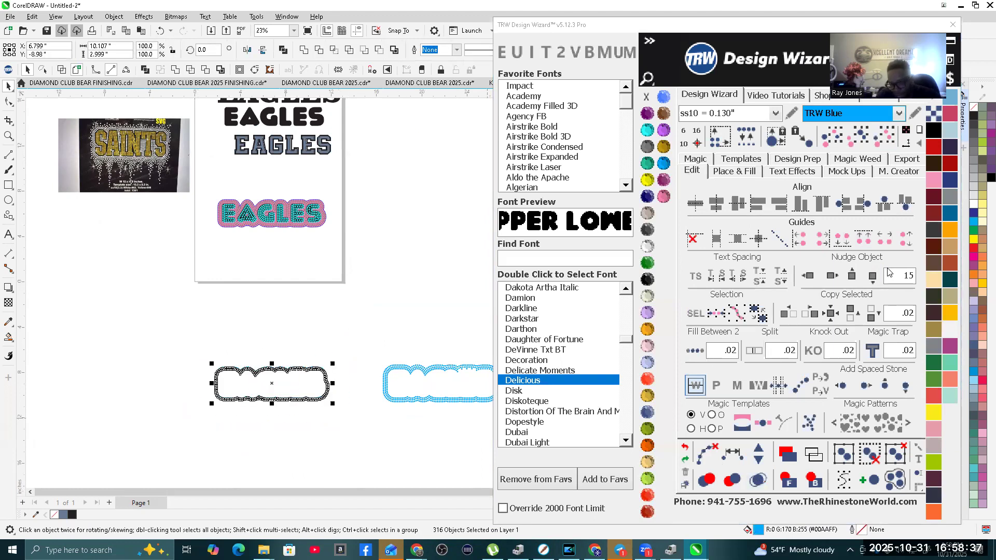
left_click(850, 276)
left_click_drag(342, 336, 561, 431)
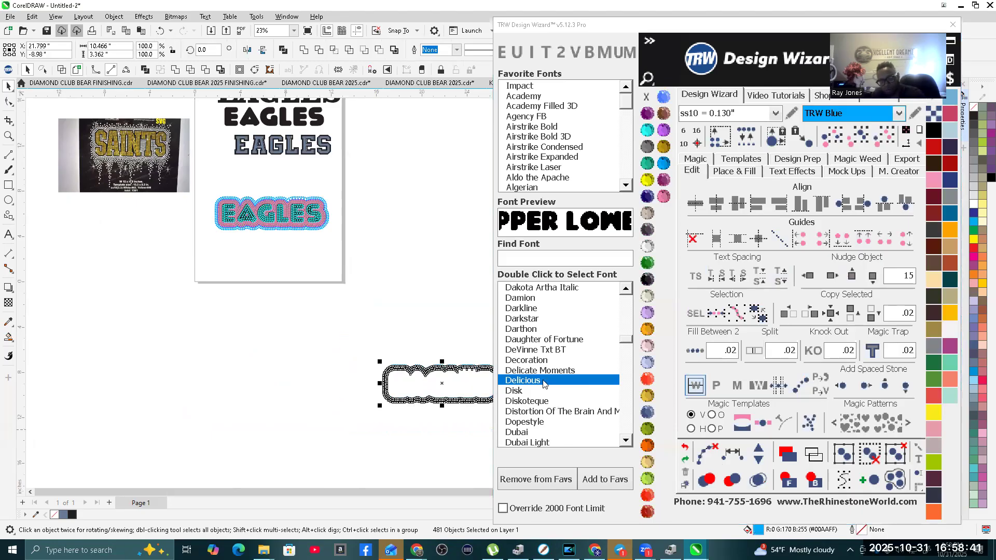
key("Delete")
Step: Select the inner blue stones above the second E, from notch to notch, respace them equally and add stones to close the gaps
scroll(251, 183, "up", 7)
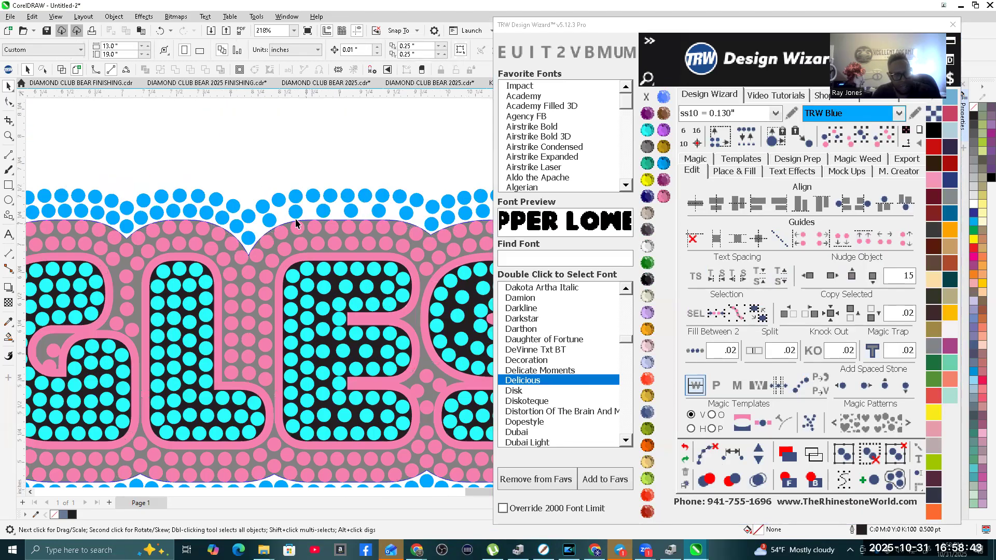
scroll(267, 215, "up", 2)
left_click(238, 252)
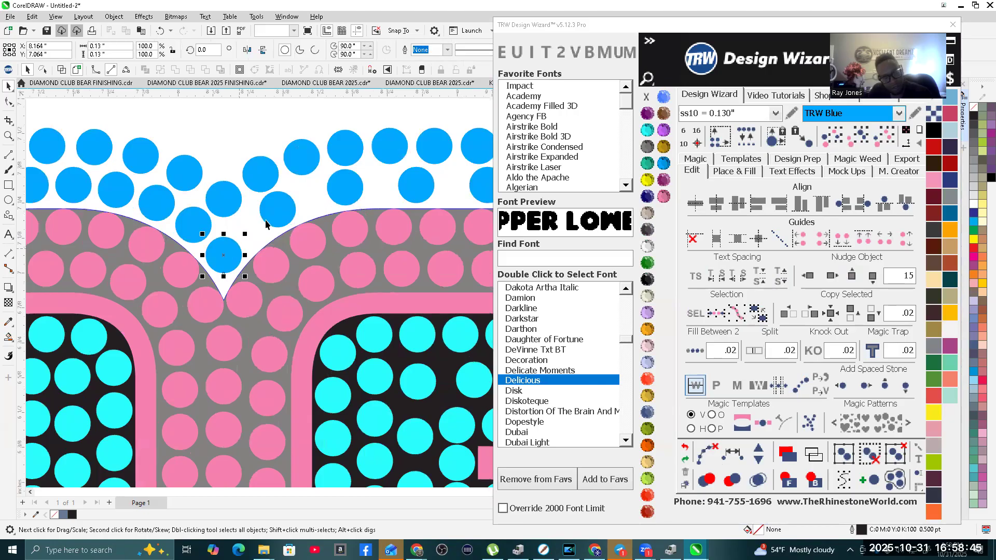
left_click(335, 193, "shift")
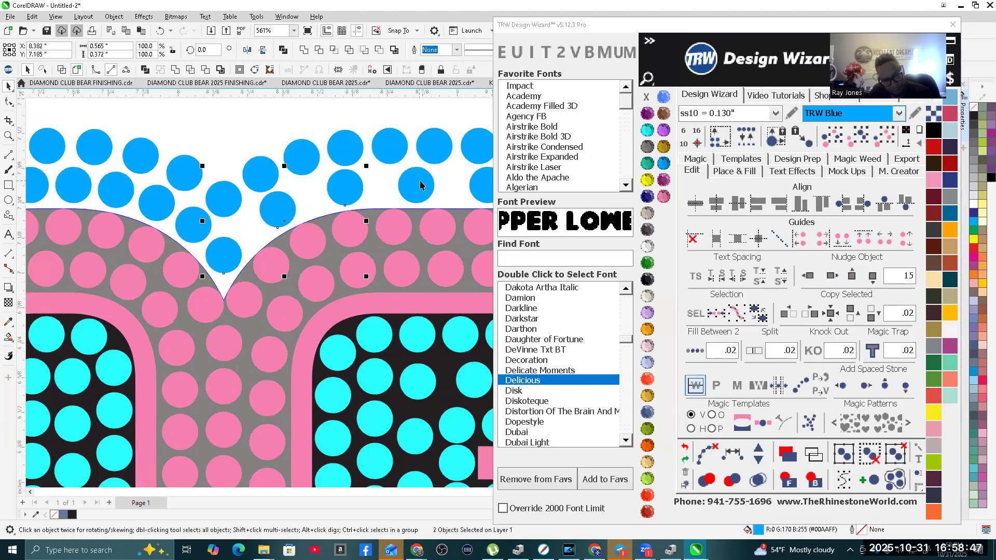
left_click(420, 185, "shift")
scroll(419, 185, "down", 3)
scroll(294, 221, "up", 2)
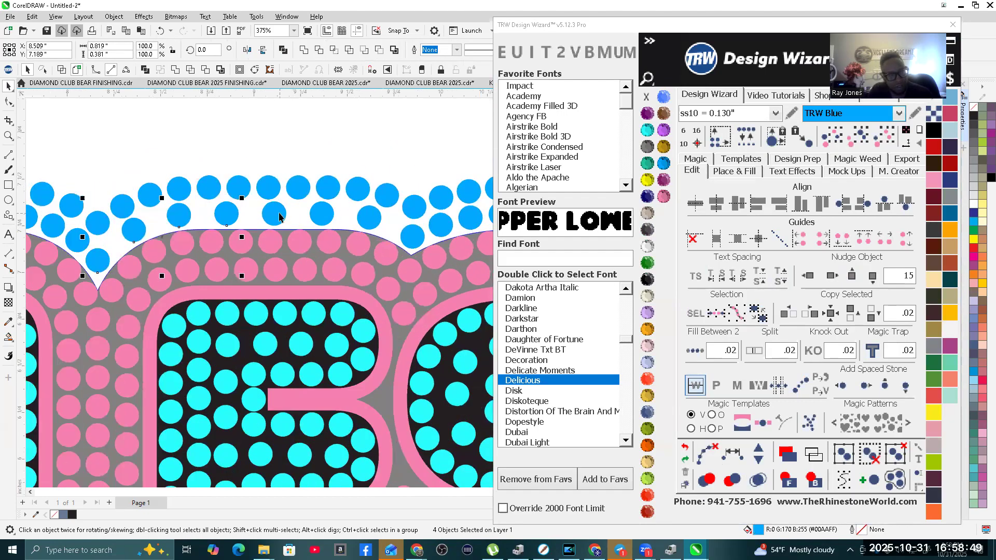
left_click(324, 215, "shift")
left_click(417, 237, "shift")
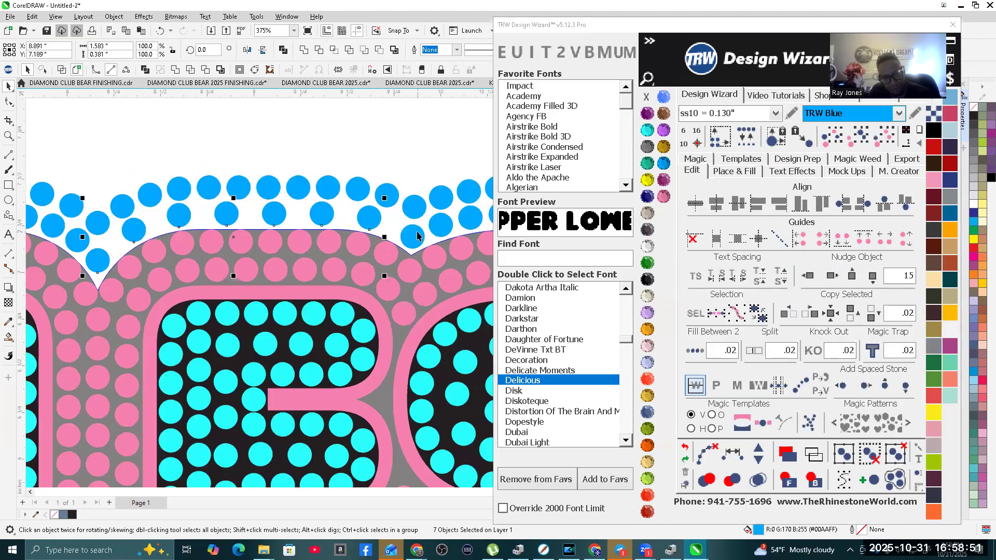
left_click(733, 455)
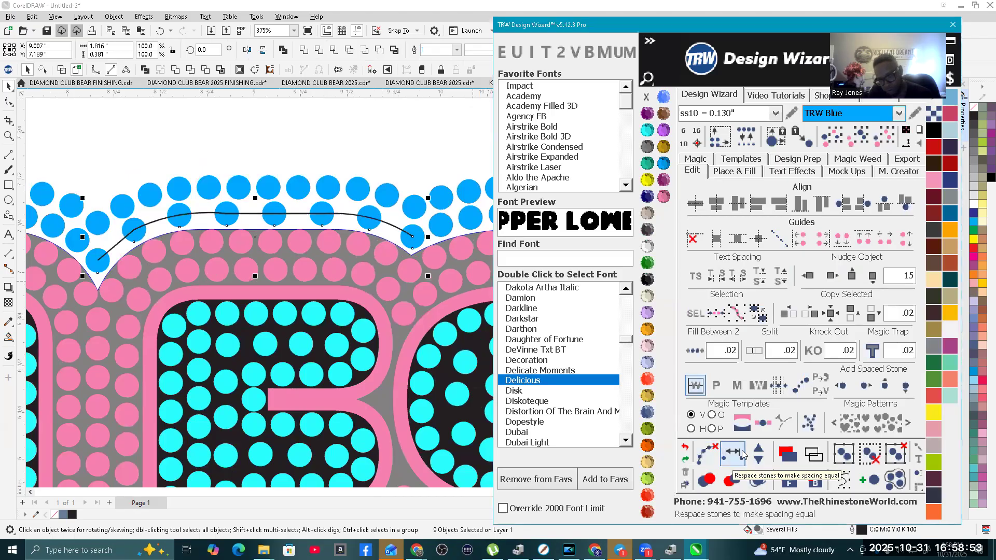
left_click(759, 452)
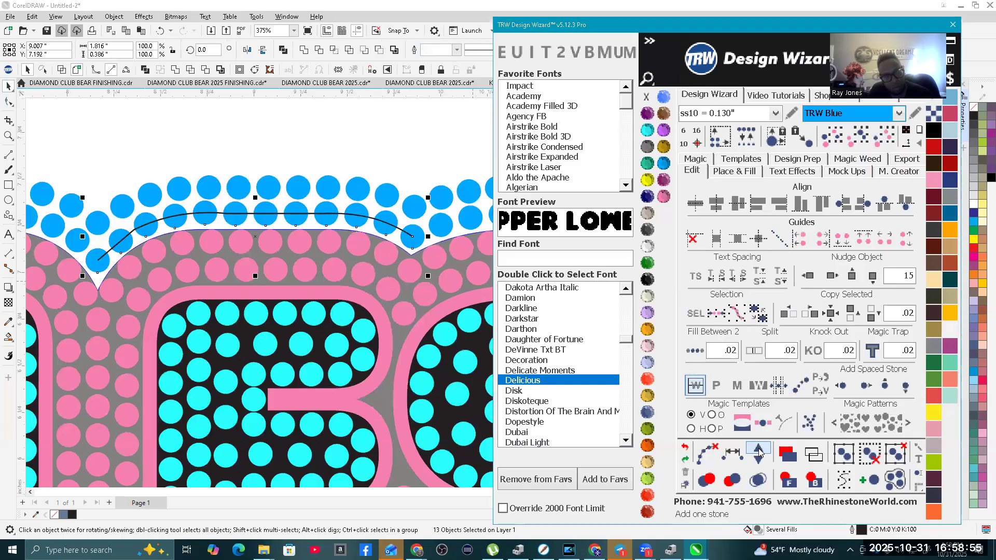
Step: Remove the guide curve from the respaced inner blue stones above the second E and deselect them
left_click(702, 454)
scroll(284, 231, "down", 2)
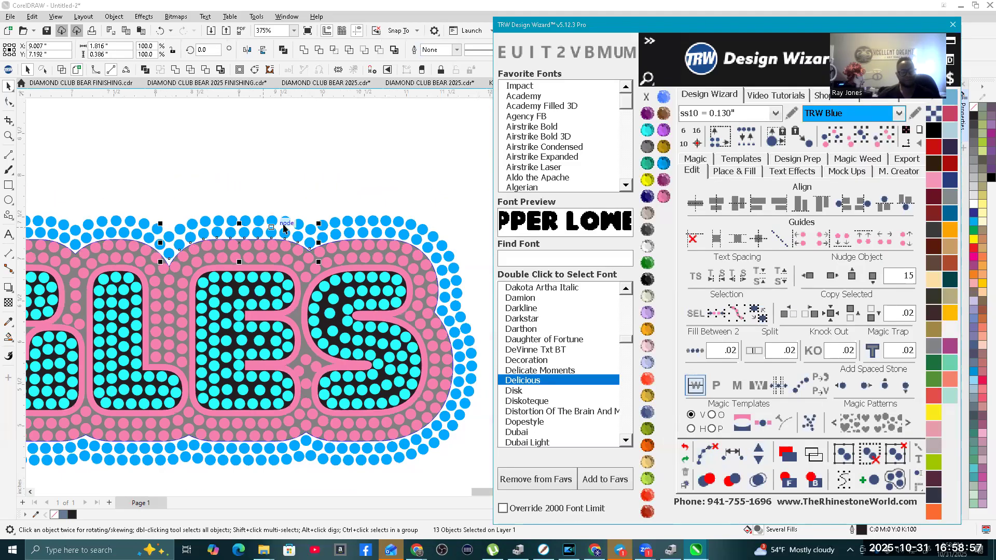
scroll(284, 229, "down", 3)
left_click(366, 325)
scroll(366, 325, "down", 2)
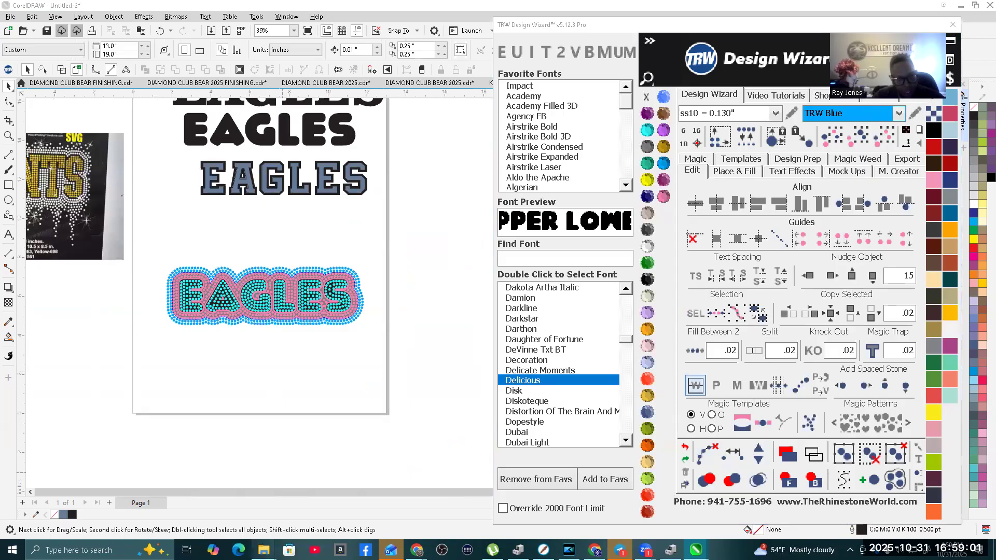
Step: Switch to the File Explorer window showing Downloads and open the IMAGES folder
mouse_move(263, 550)
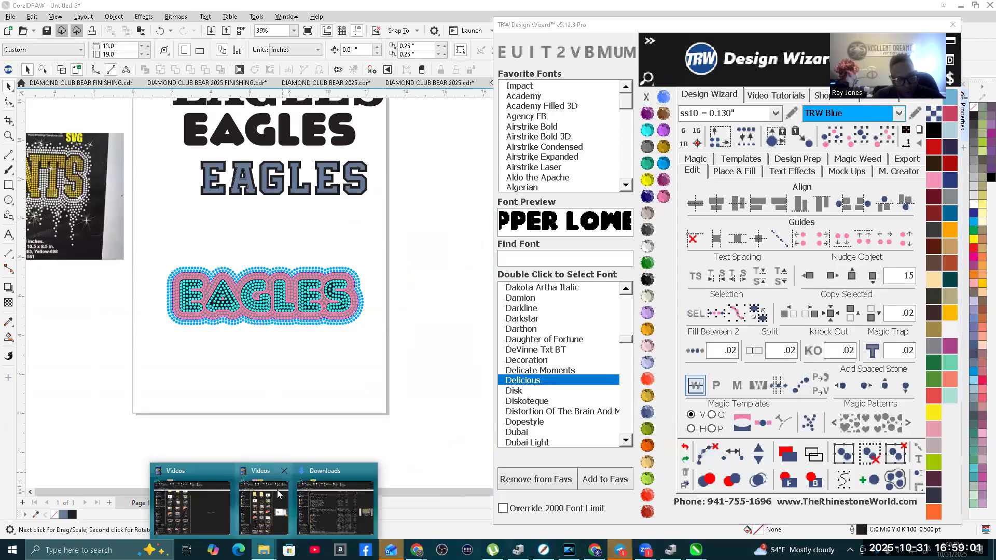
left_click(335, 472)
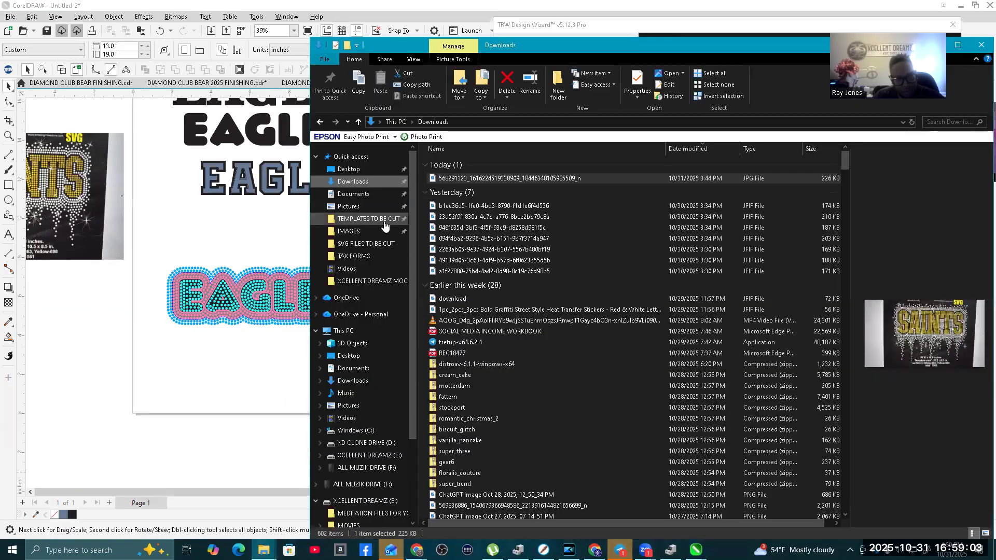
left_click(348, 231)
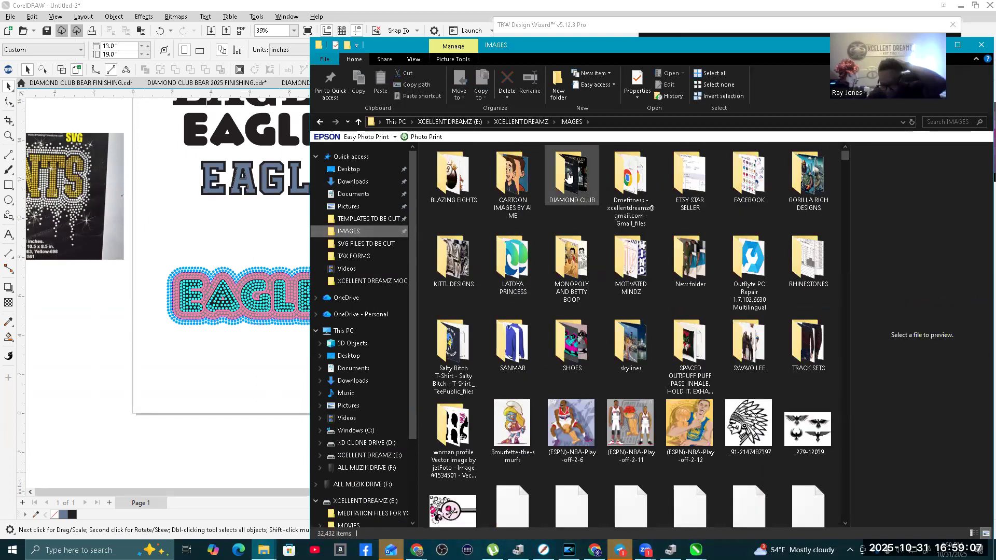
Step: Look through the IMAGES folder for drip artwork among the files whose names start with "dr" and "pat"
left_click(569, 176)
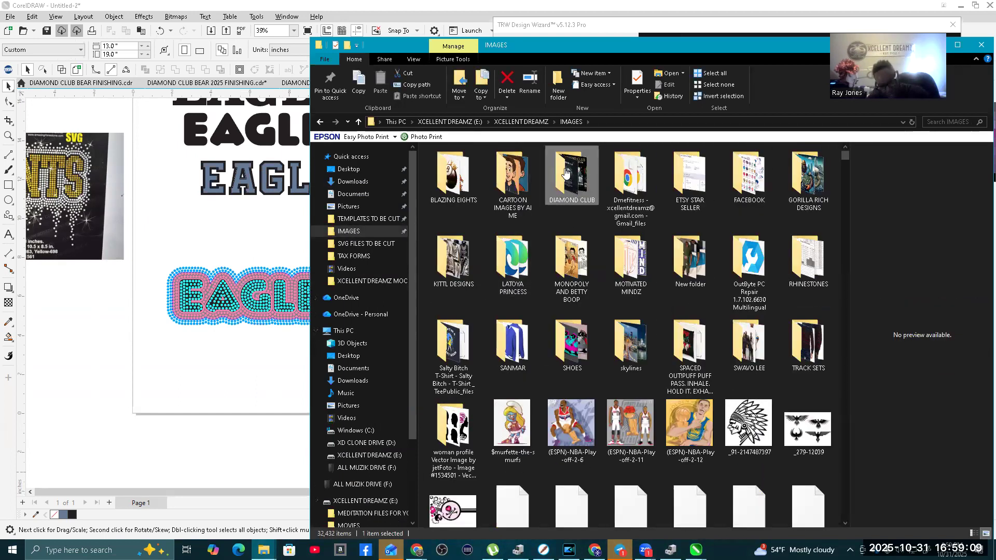
type("dr")
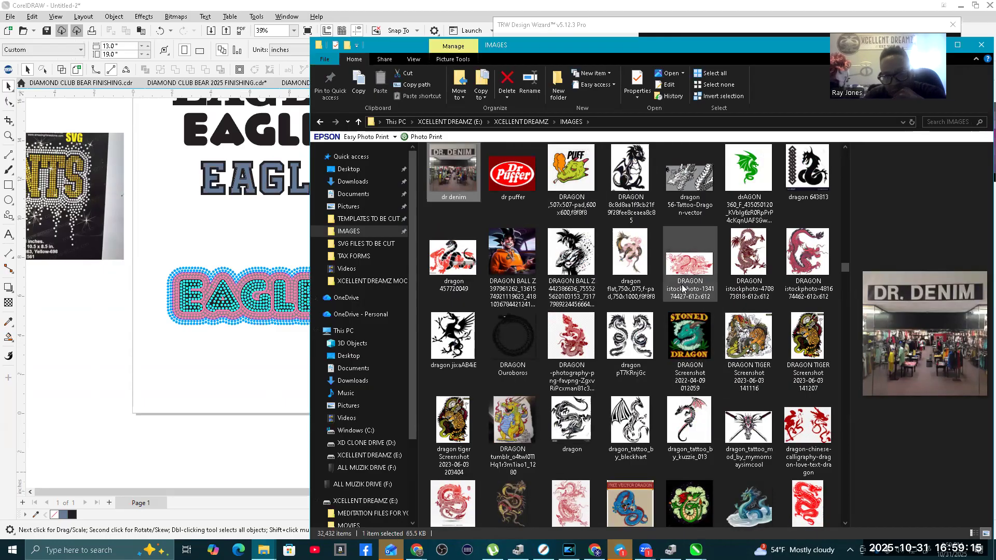
scroll(718, 300, "down", 5)
scroll(648, 346, "down", 3)
left_click(687, 218)
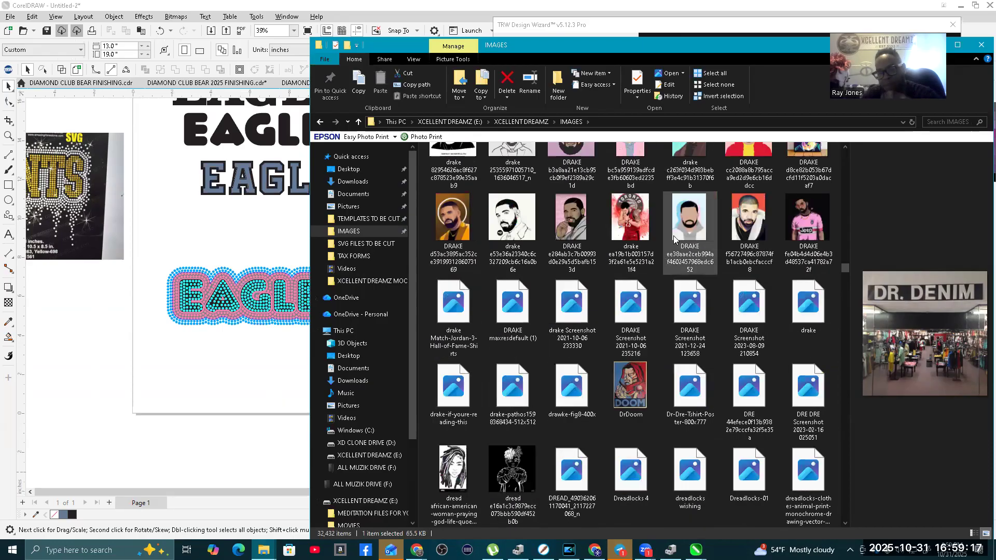
type("pat")
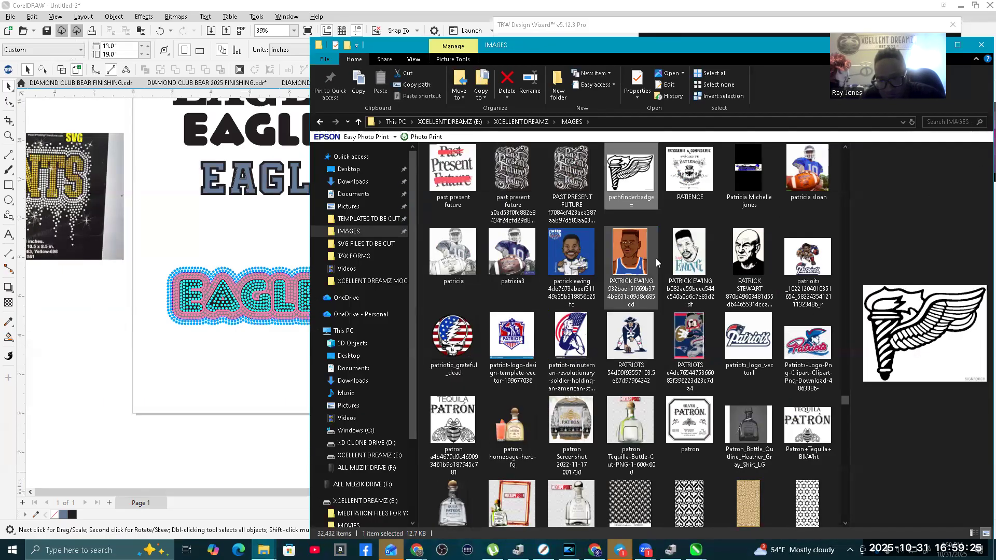
scroll(652, 263, "down", 3)
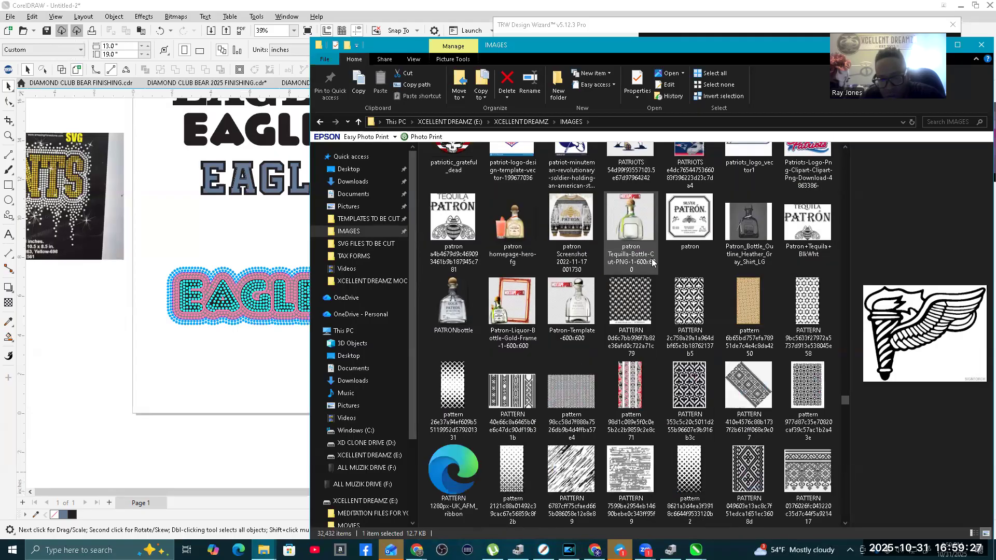
scroll(652, 263, "down", 3)
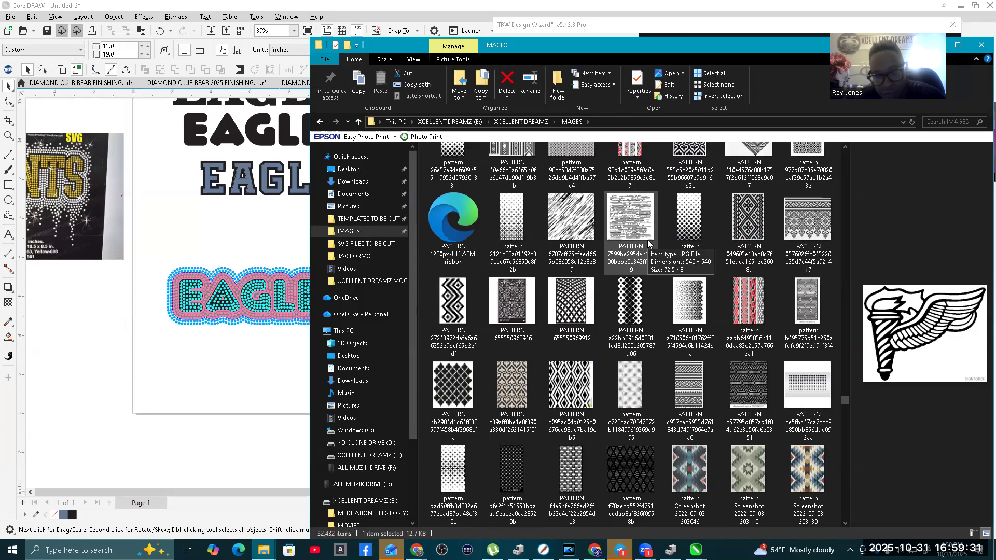
scroll(649, 244, "down", 3)
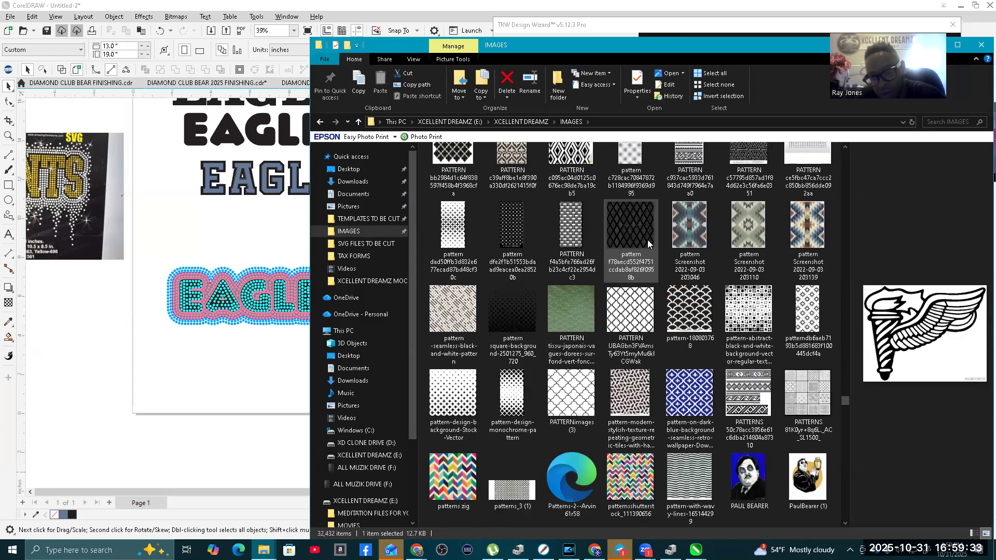
scroll(649, 244, "down", 3)
scroll(648, 244, "down", 3)
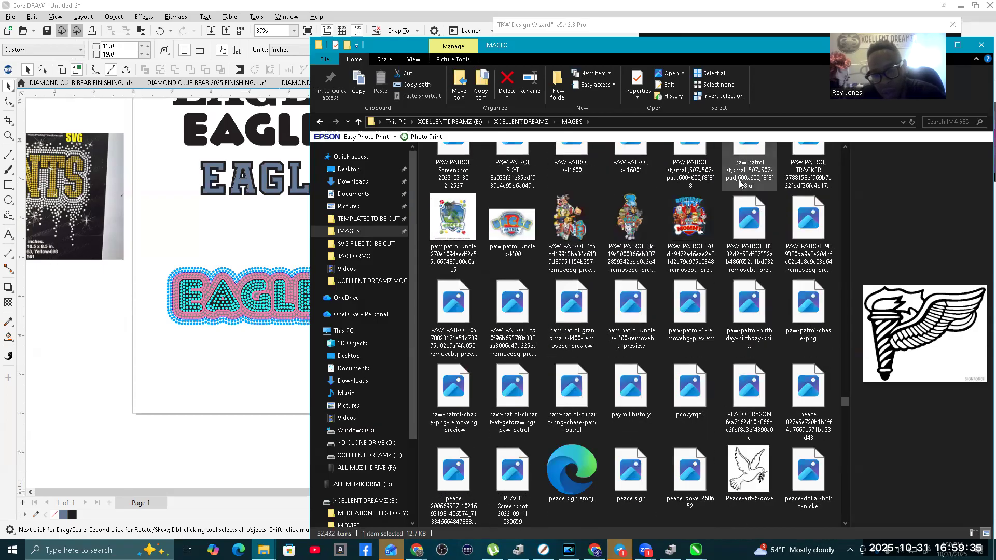
Step: Search the IMAGES folder for PAINT
left_click(927, 123)
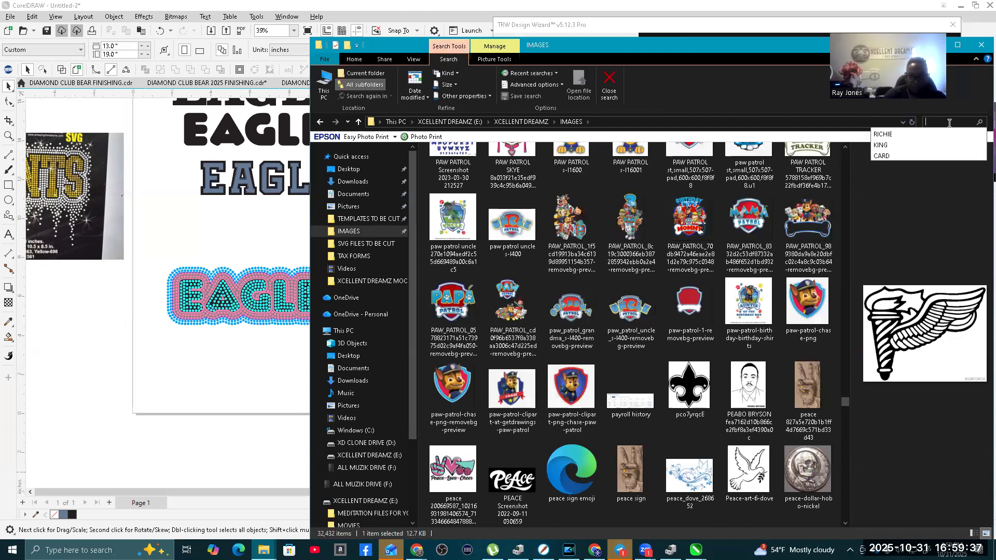
type("PAINT")
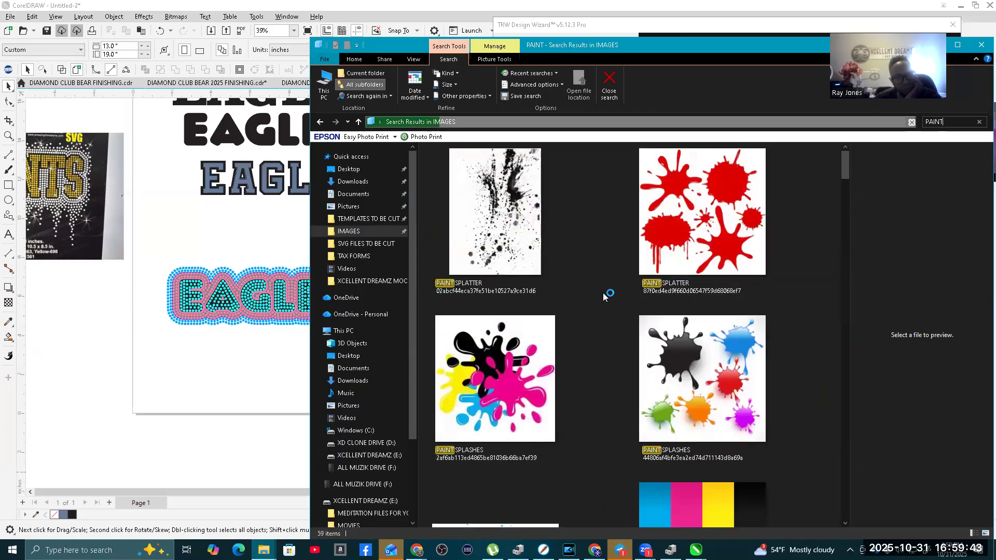
Step: Find the PAINT dripping-oil-stain-set_102902-432 image among the search results and place it in the CorelDRAW drawing below the EAGLES design
scroll(601, 281, "down", 5)
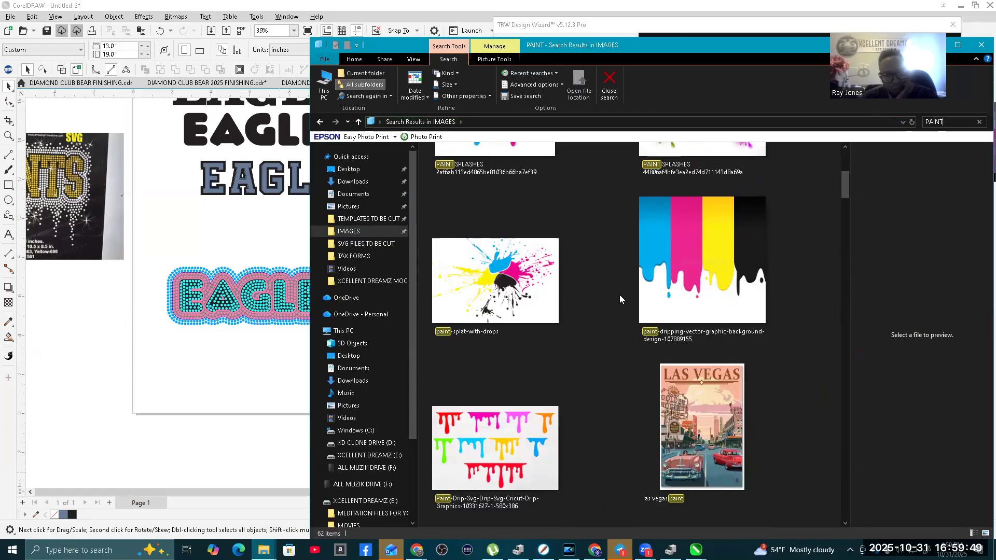
scroll(621, 288, "down", 10)
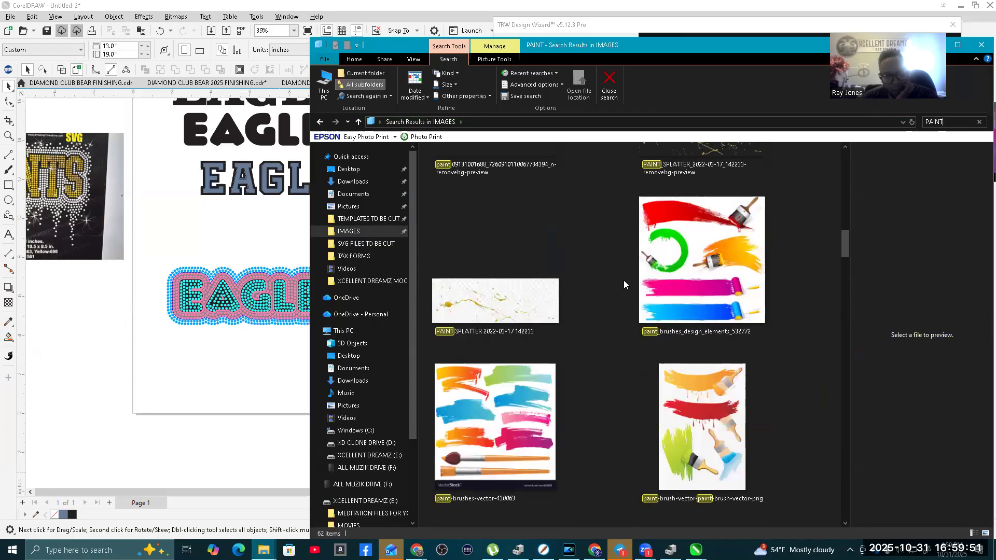
scroll(623, 280, "down", 3)
scroll(624, 278, "down", 3)
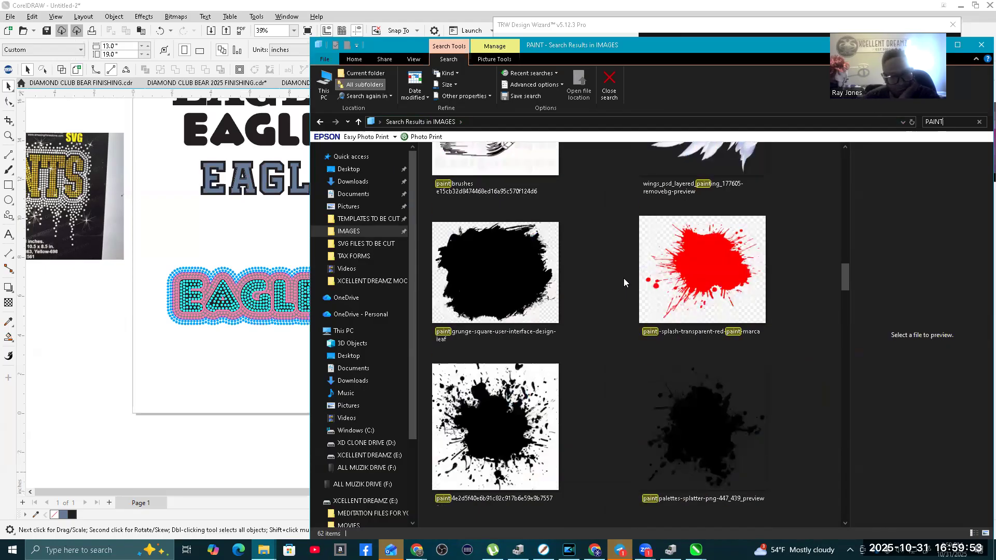
scroll(623, 278, "down", 6)
scroll(623, 278, "up", 5)
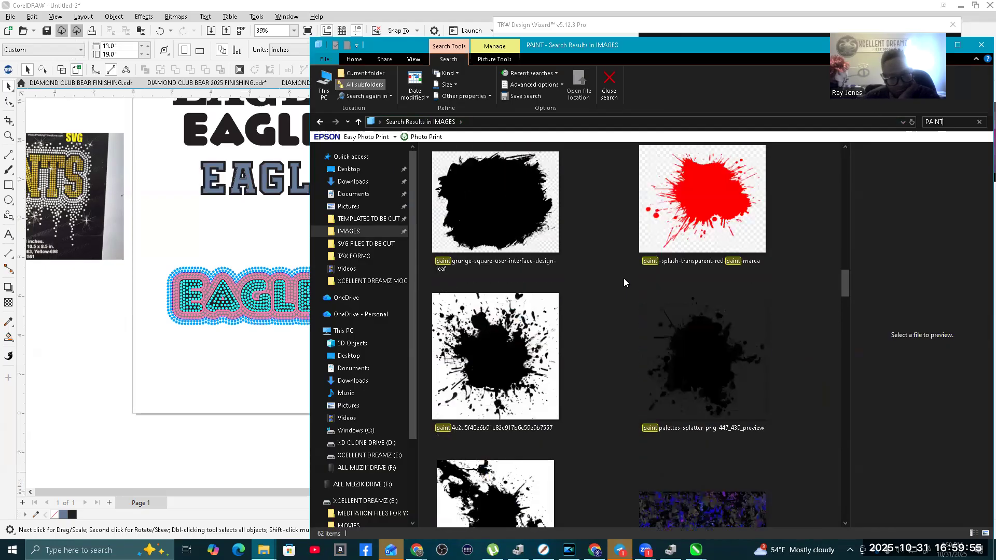
scroll(623, 278, "down", 12)
scroll(623, 278, "up", 9)
scroll(623, 278, "down", 9)
scroll(624, 278, "down", 6)
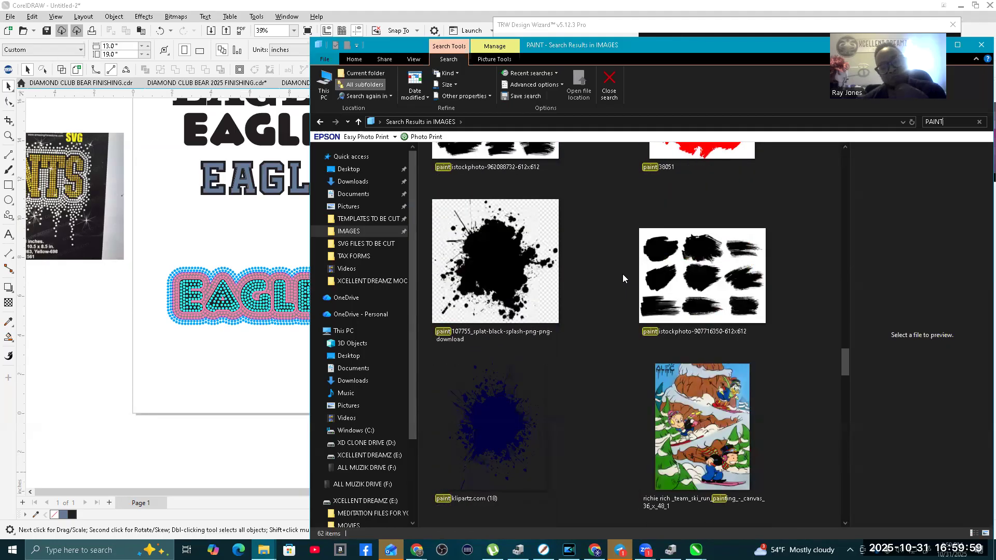
scroll(623, 277, "down", 18)
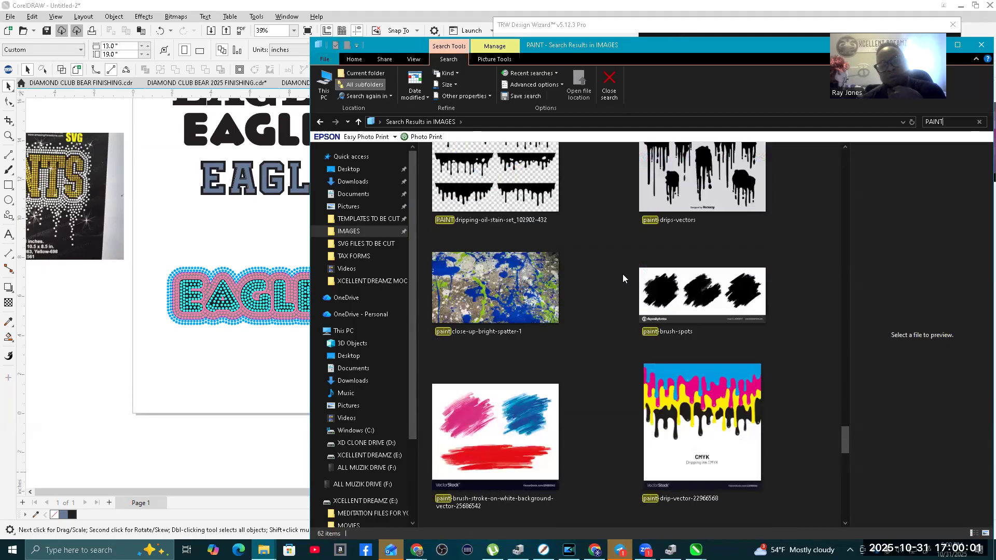
scroll(623, 278, "up", 1)
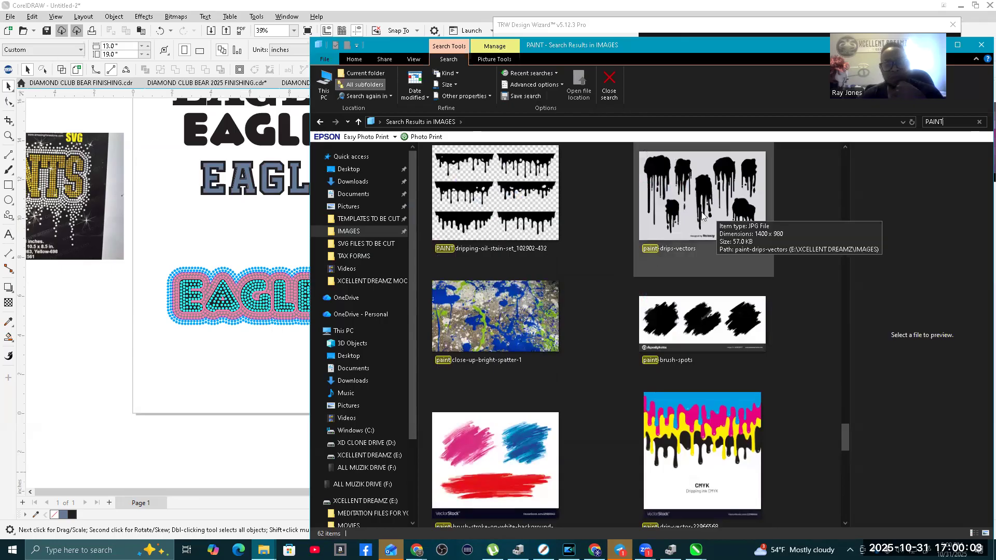
left_click(467, 204)
left_click_drag(291, 270, 146, 362)
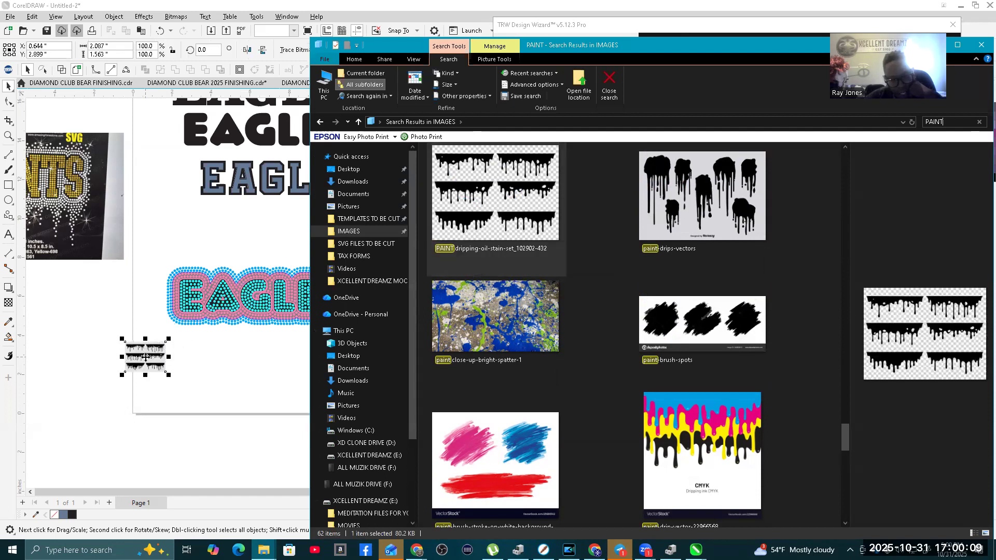
Step: Convert the placed drip image to vector shapes with an outline trace using the Clipart image type
right_click(157, 353)
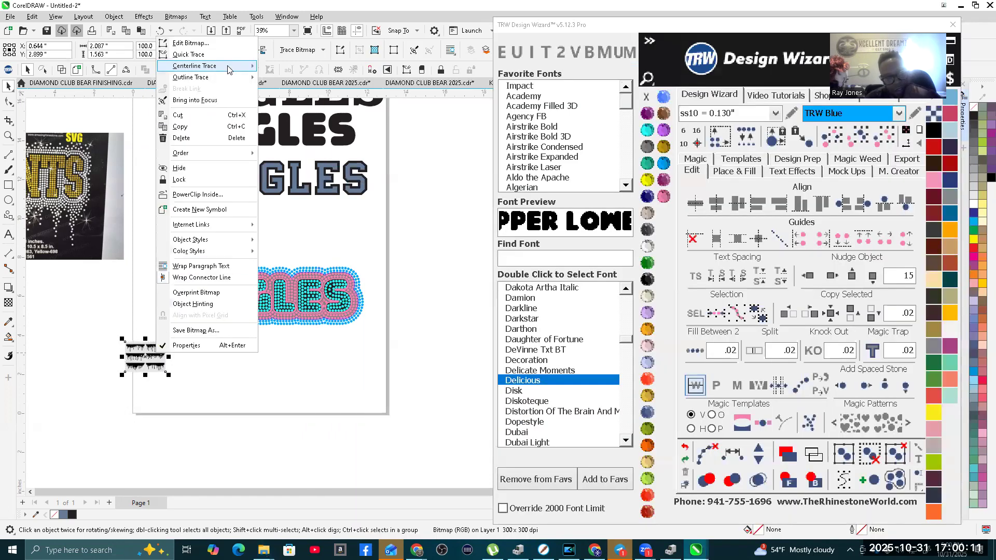
mouse_move(234, 82)
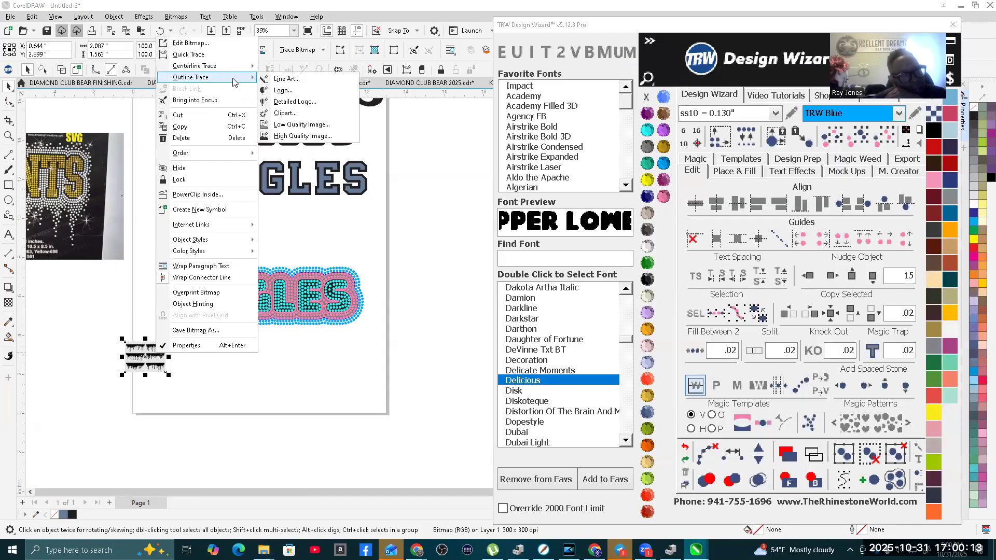
left_click(332, 113)
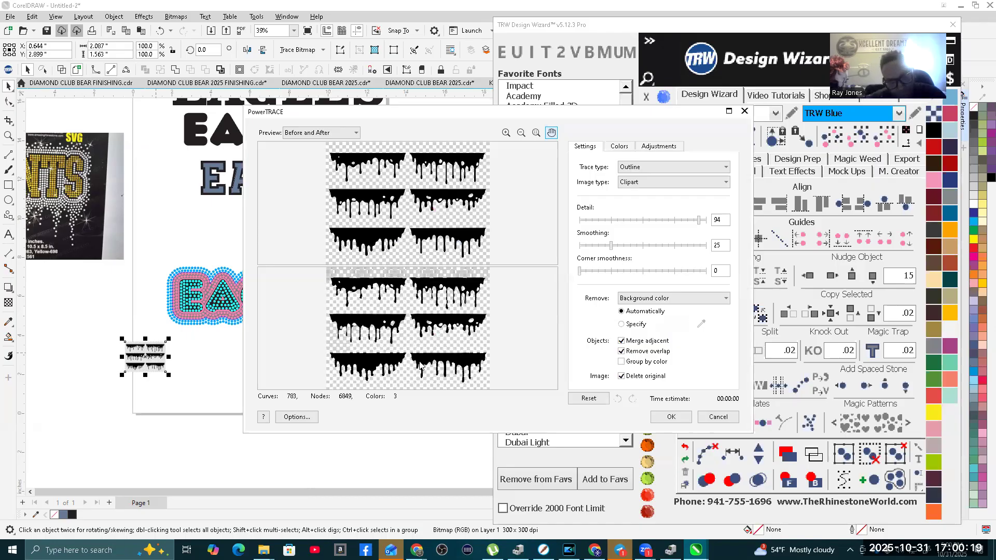
left_click(680, 418)
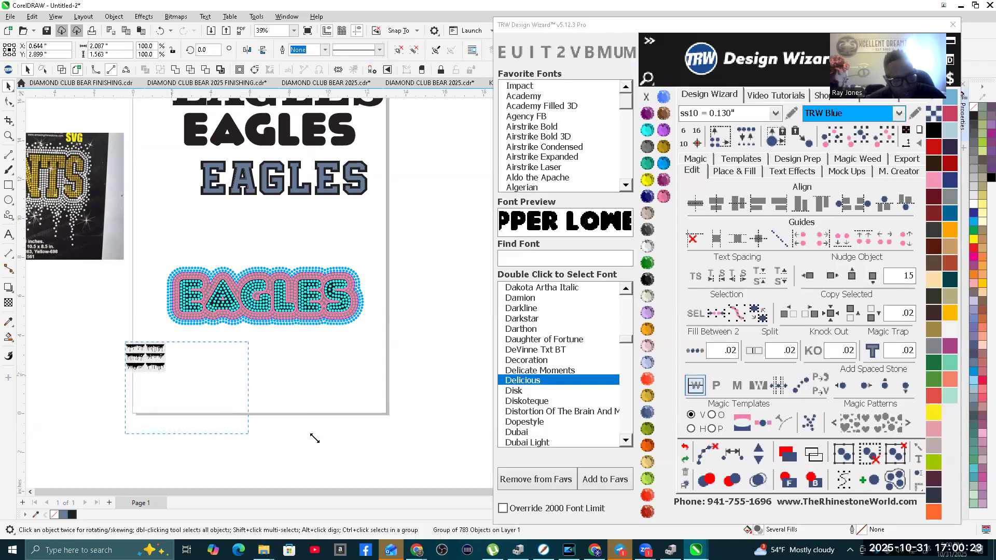
Step: Enlarge the traced drip group proportionally to about 6.33 by 4.75 inches and deselect it
left_click_drag(314, 438, 314, 438)
scroll(289, 333, "down", 2)
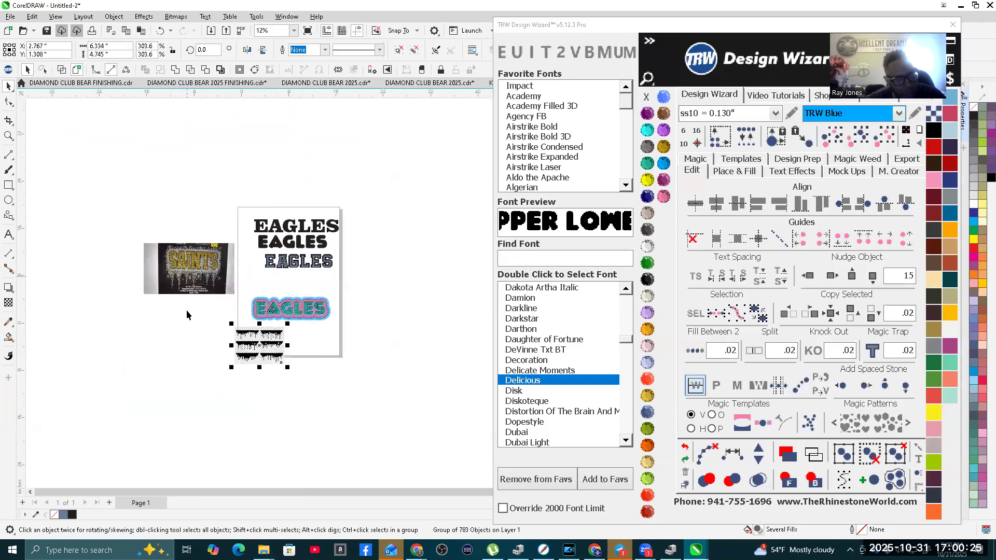
scroll(258, 346, "up", 2)
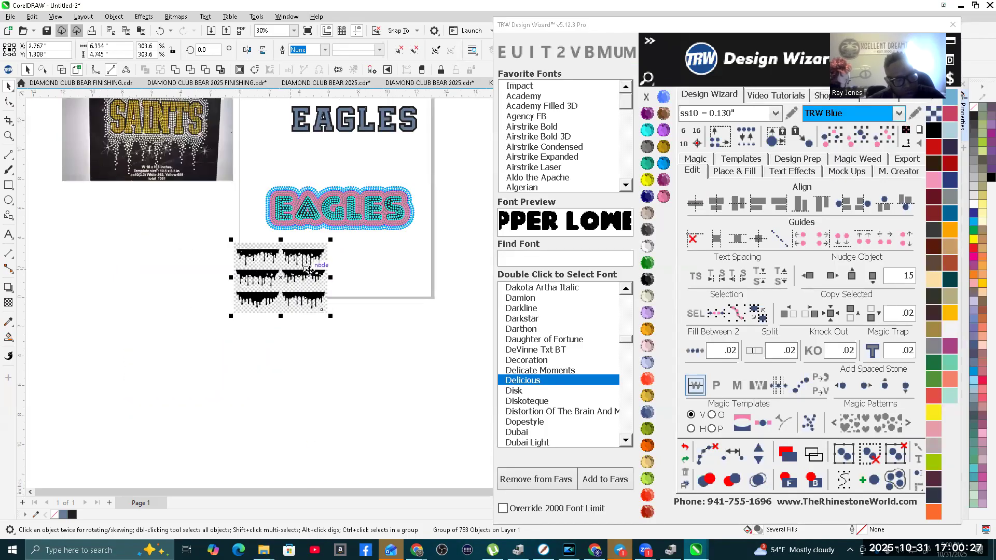
scroll(310, 270, "up", 1)
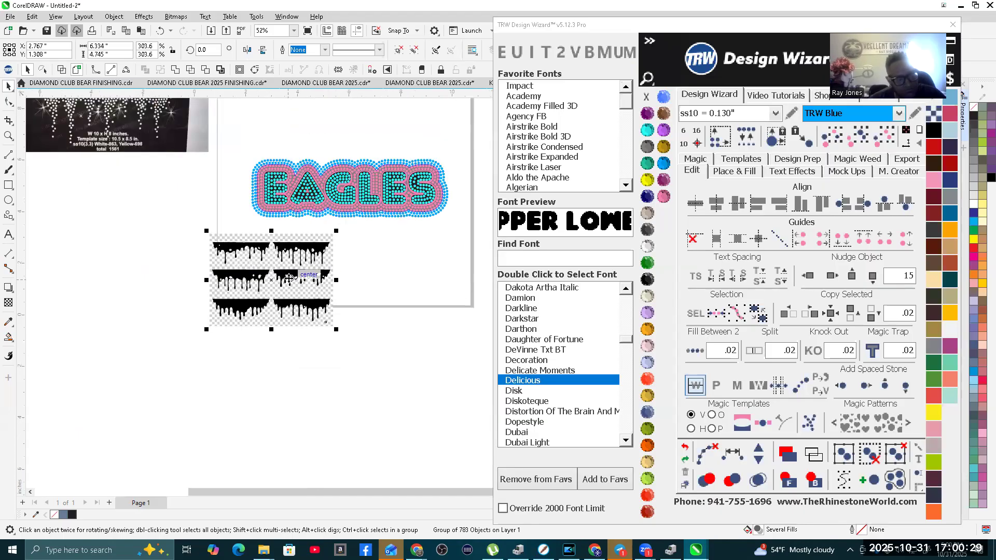
scroll(287, 278, "up", 1)
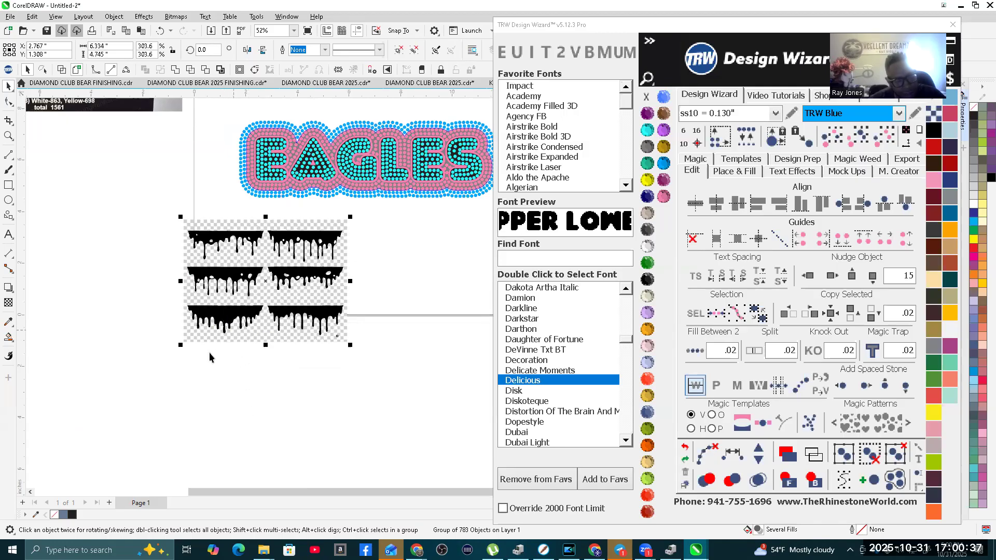
left_click(210, 390)
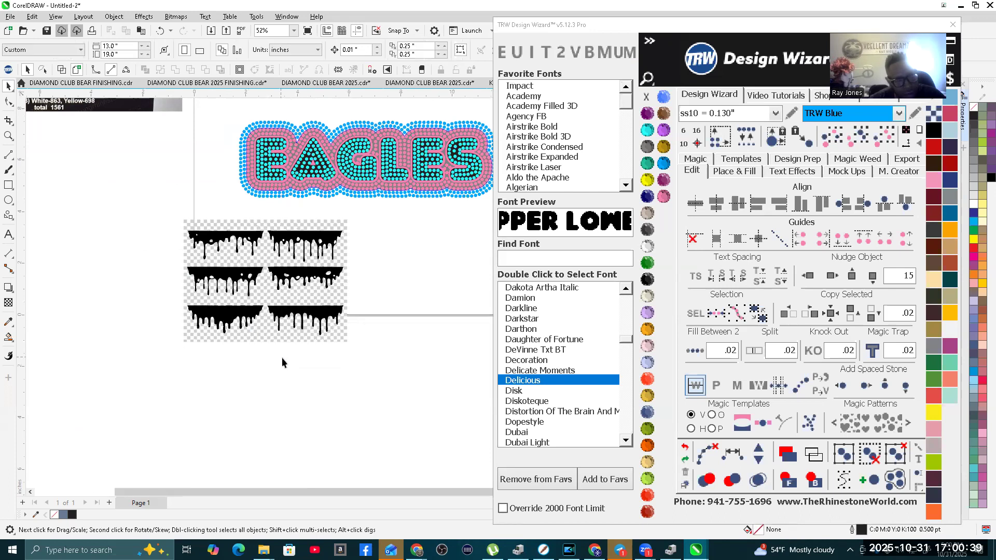
Step: Ungroup all of the traced drip group into separate shapes and deselect them
scroll(269, 322, "down", 1)
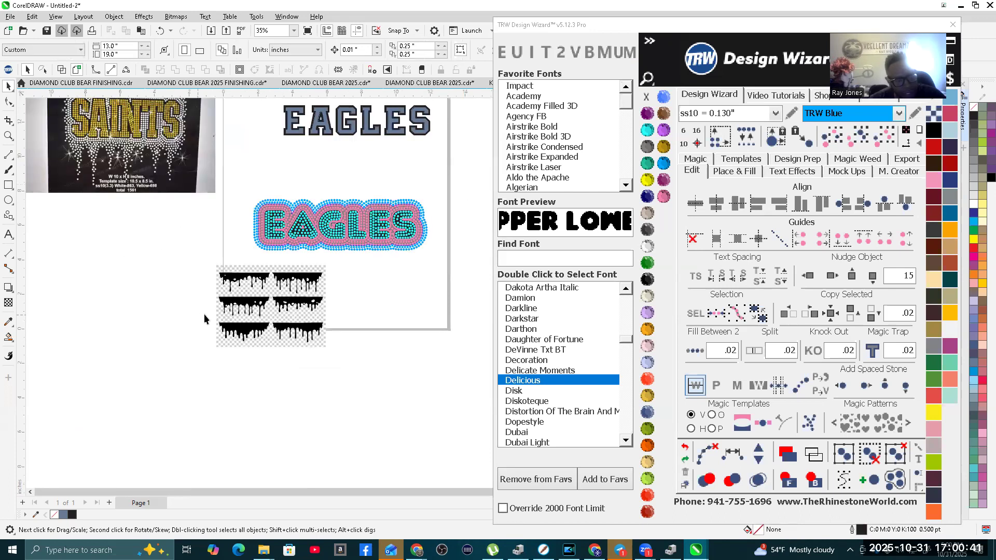
left_click(247, 333)
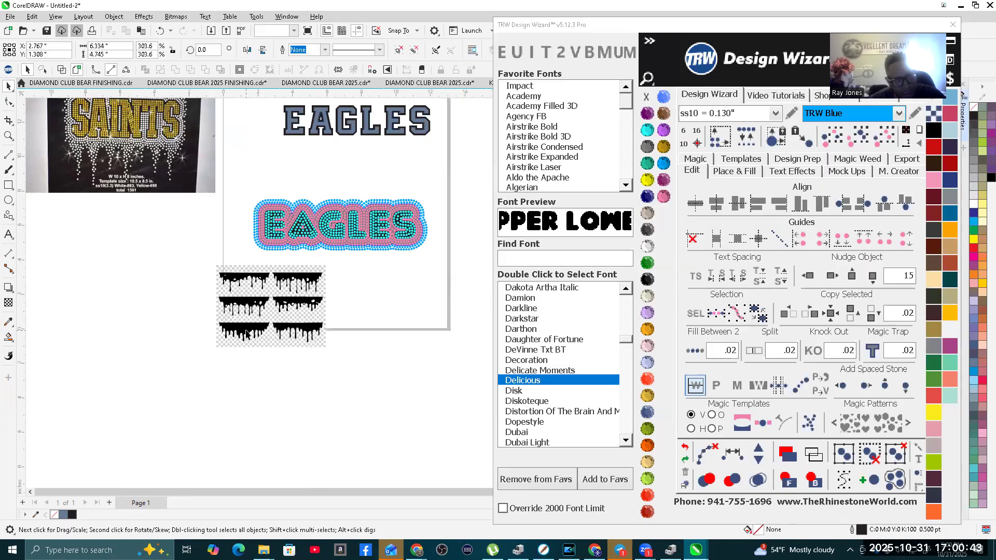
right_click(241, 330)
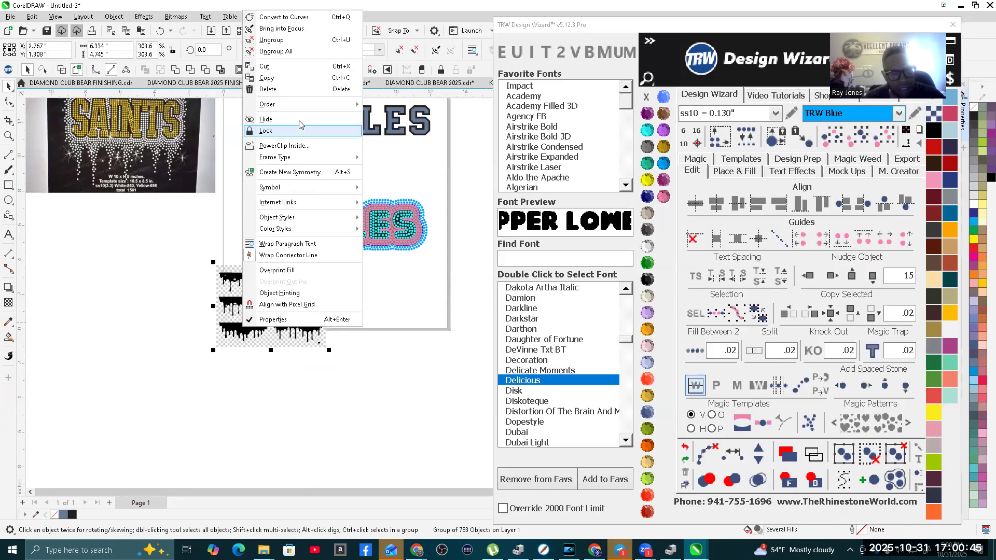
left_click(295, 50)
left_click(279, 416)
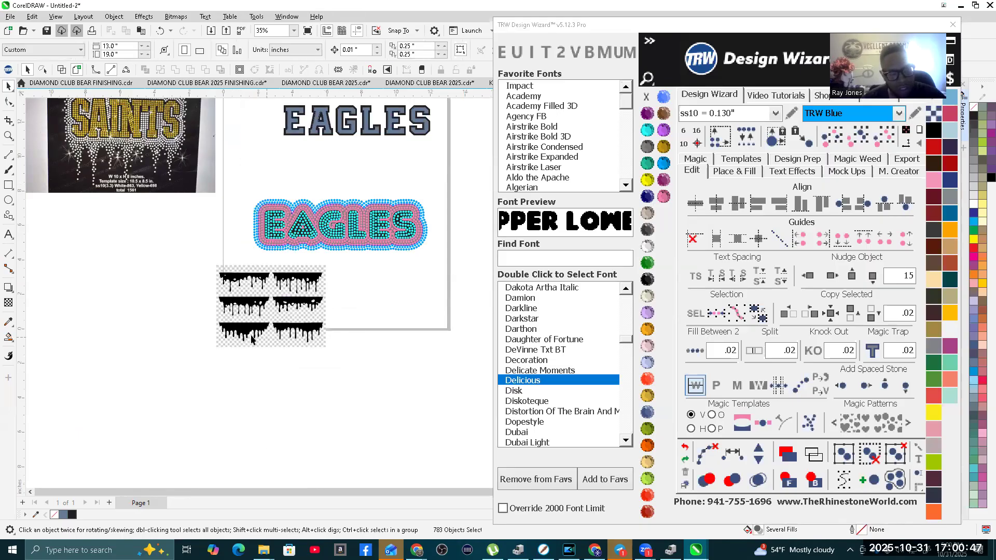
Step: Move the lower-left drip shape clear of the traced artwork and delete all the remaining traced pieces
left_click_drag(239, 330, 394, 294)
left_click_drag(204, 259, 246, 330)
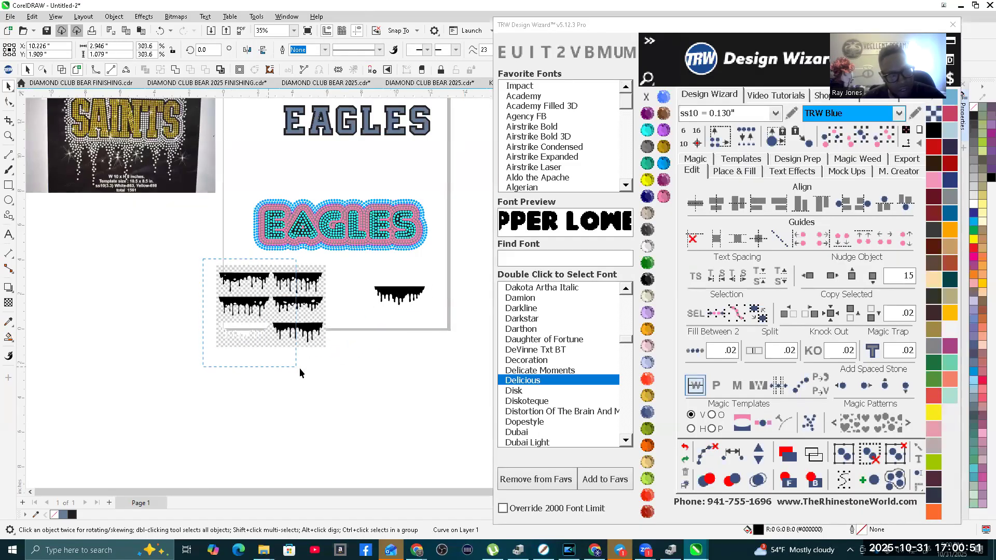
left_click_drag(322, 370, 325, 369)
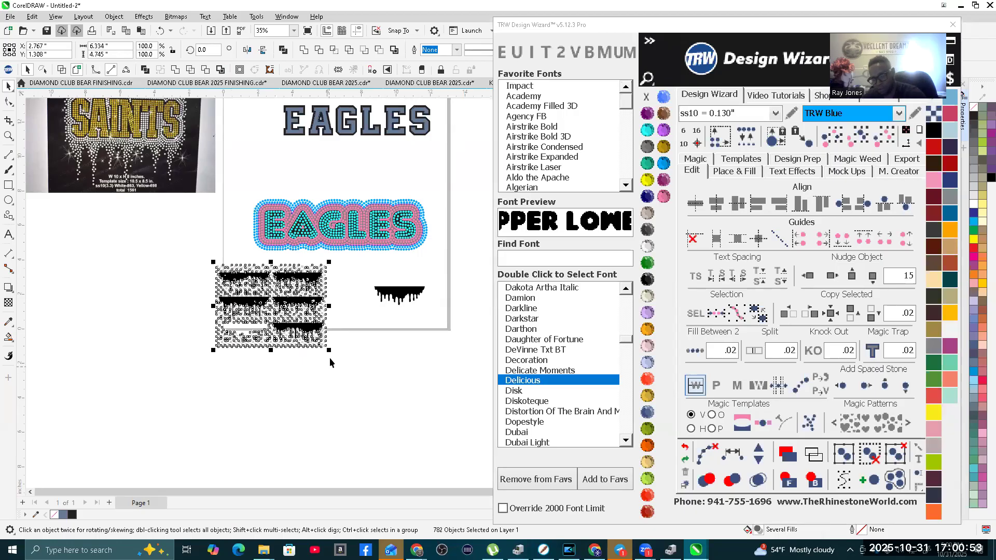
key("Delete")
scroll(394, 297, "up", 1)
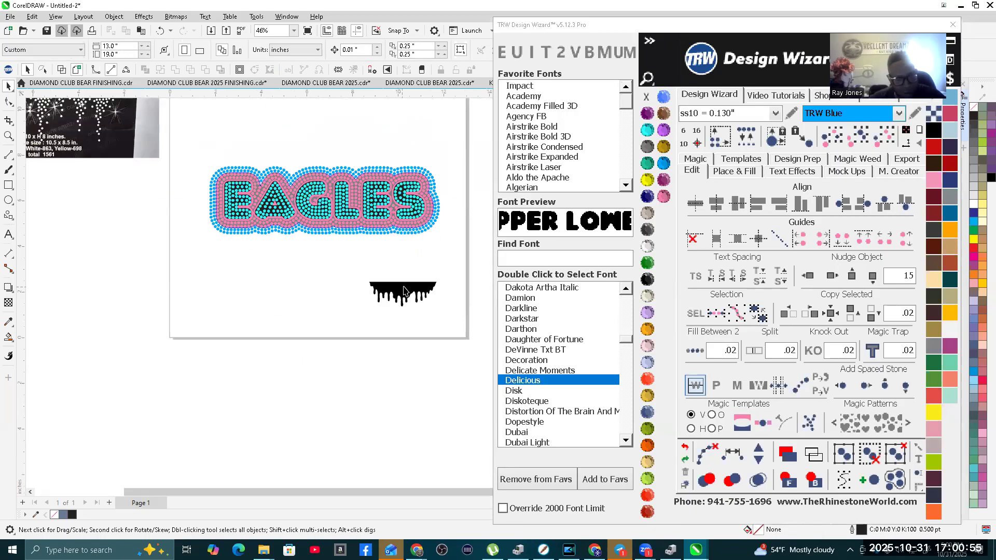
Step: Place the drip shape directly beneath the EAGLES rhinestone design and widen it to about 9.46 inches
left_click_drag(400, 293, 247, 245)
scroll(288, 378, "down", 1)
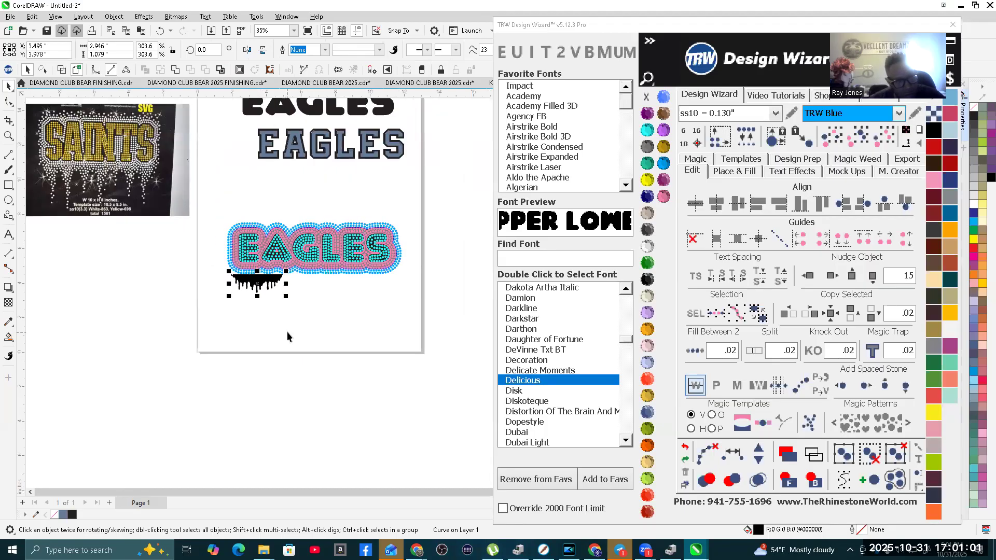
left_click_drag(285, 284, 373, 294)
left_click_drag(393, 296, 398, 296)
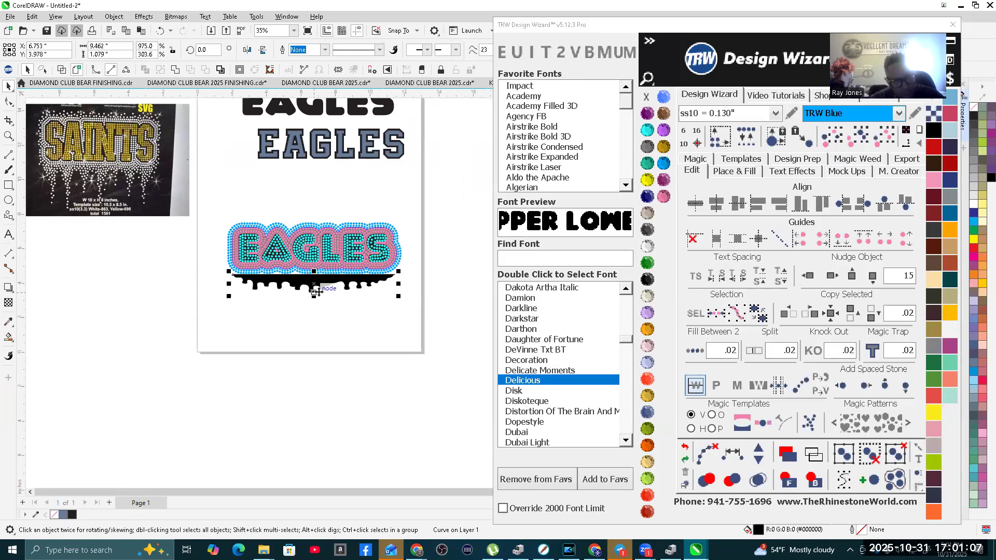
Step: Stretch the drip shape downward to a height of about 2.7 inches
scroll(316, 292, "up", 1)
left_click_drag(312, 297, 312, 334)
scroll(311, 334, "down", 1)
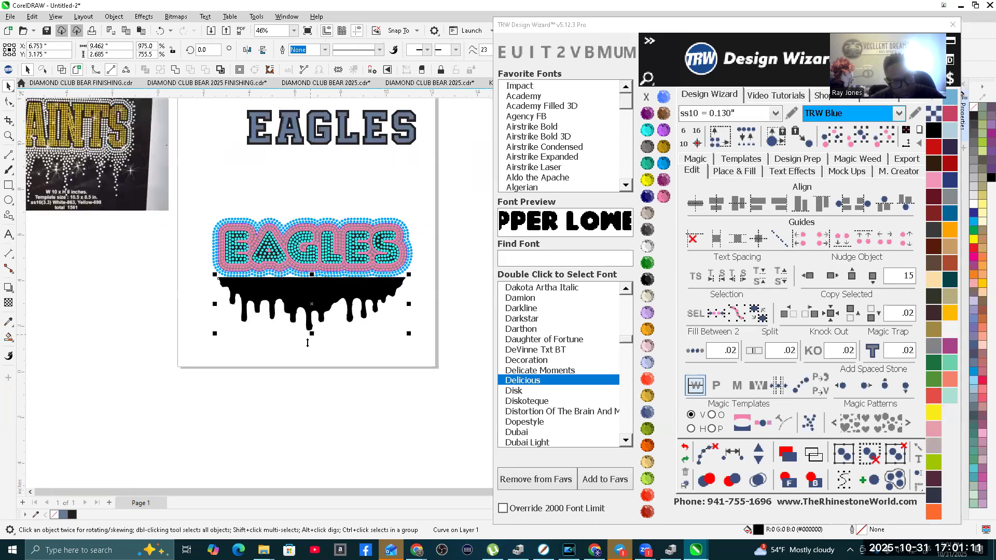
scroll(312, 334, "down", 1)
scroll(310, 299, "up", 1)
scroll(310, 299, "up", 5)
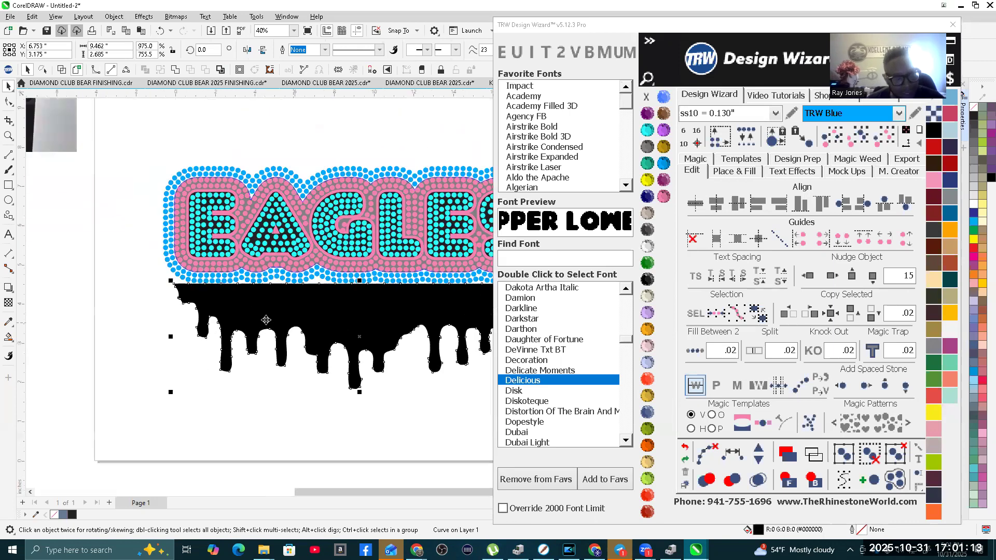
scroll(328, 296, "down", 4)
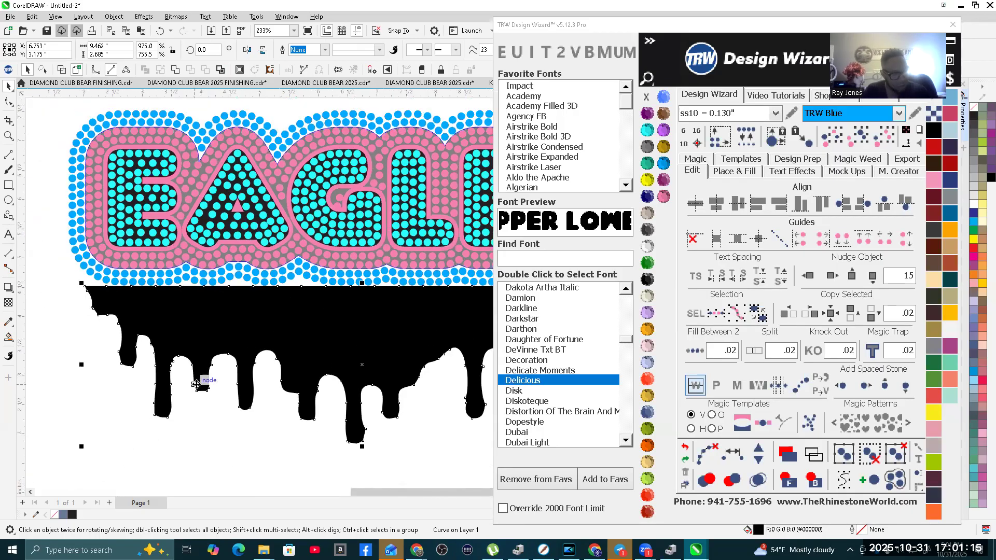
scroll(283, 371, "down", 1)
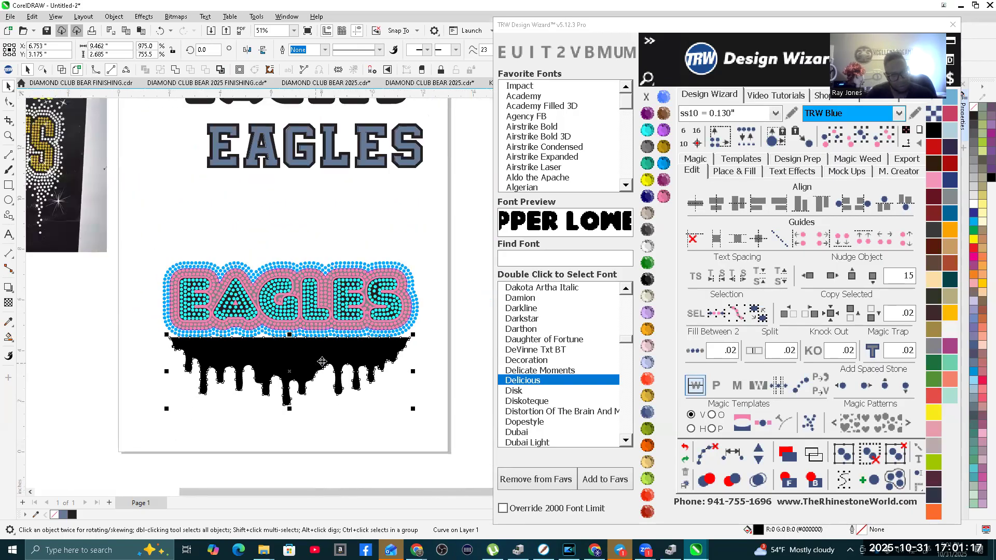
Step: Extend the drip shape's top edge upward over the lower part of EAGLES, to about 3.43 inches tall
left_click(438, 356)
scroll(321, 350, "up", 1)
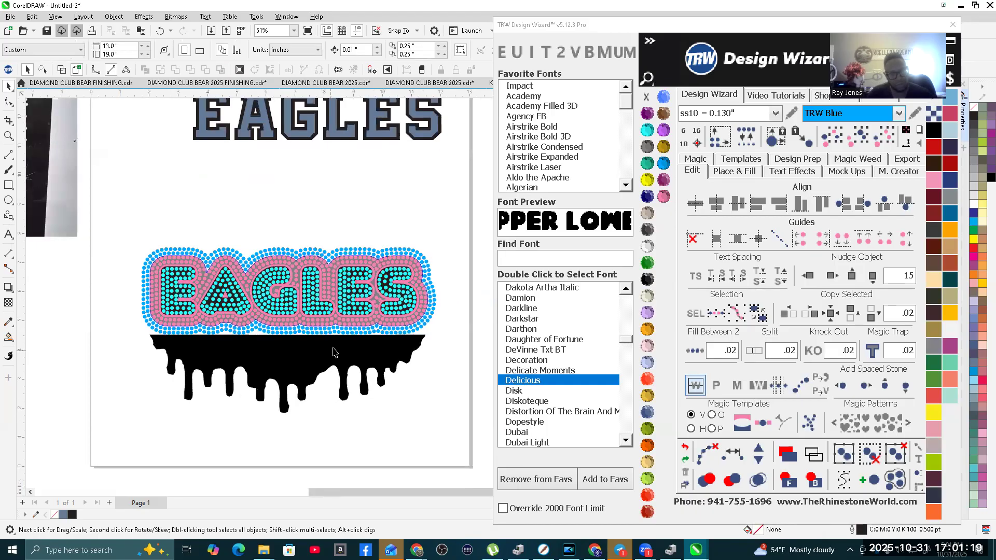
left_click(309, 358)
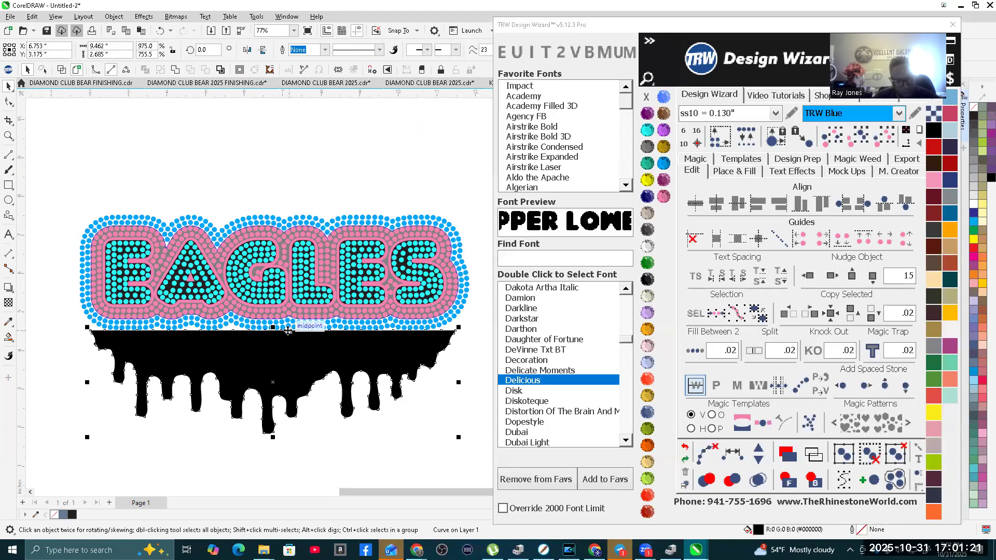
left_click_drag(273, 327, 268, 300)
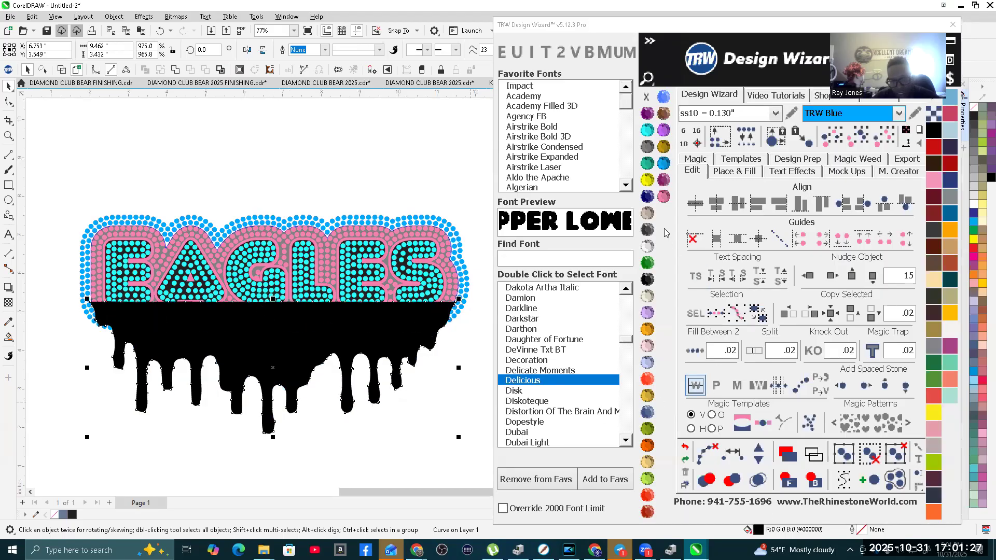
Step: Recolor the drip shape to Citrine and send it behind the EAGLES design, leaving it deselected
left_click(648, 180)
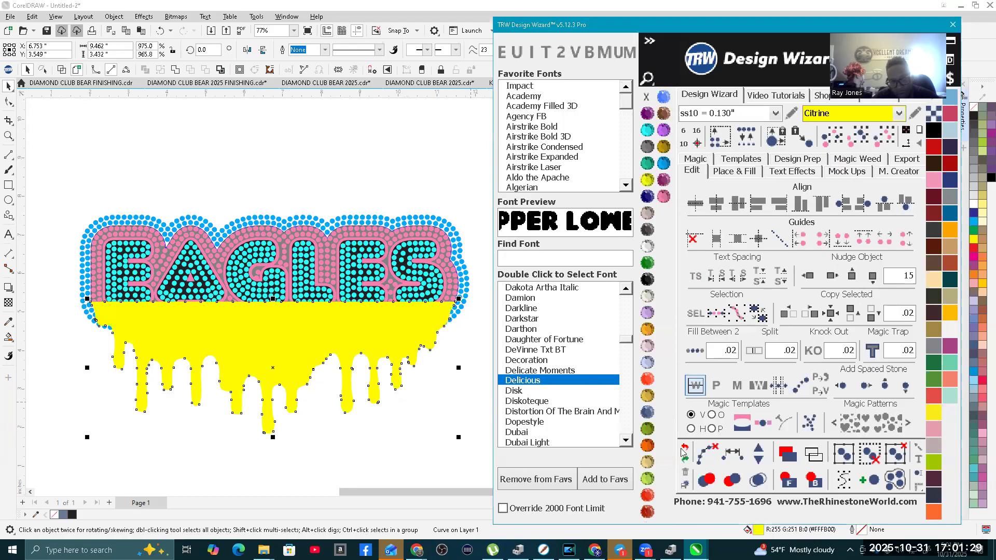
left_click(813, 480)
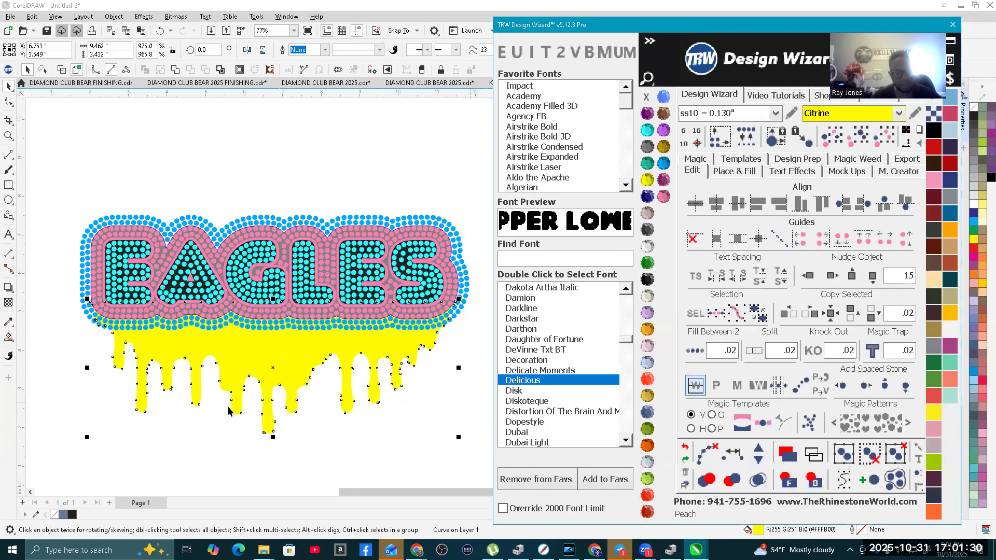
left_click(458, 412)
scroll(424, 375, "up", 4)
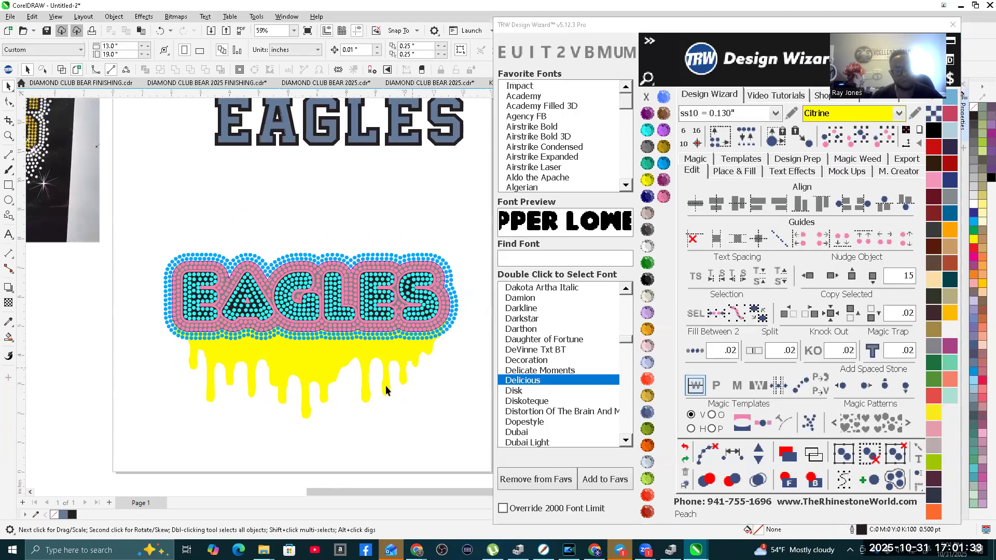
scroll(289, 267, "up", 4)
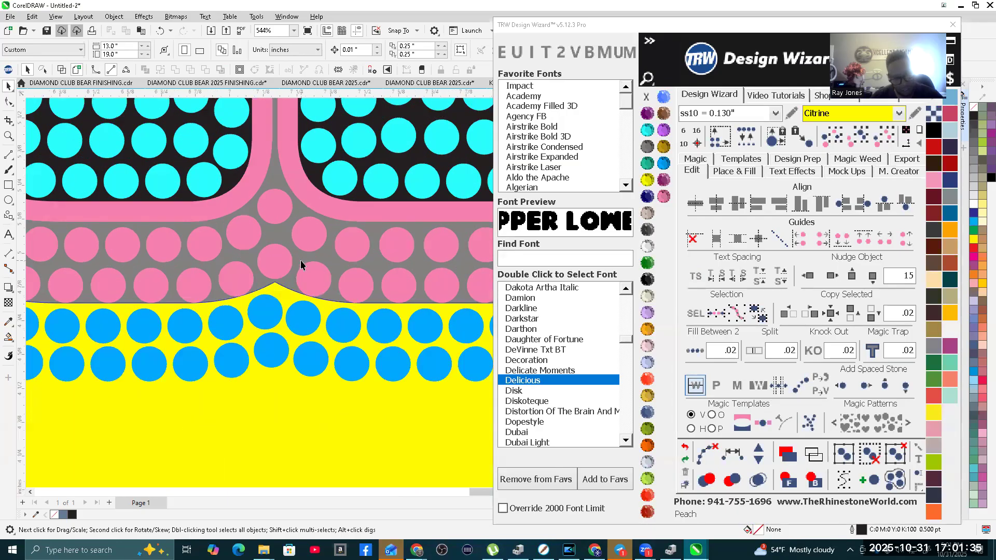
left_click(299, 258)
scroll(299, 257, "down", 8)
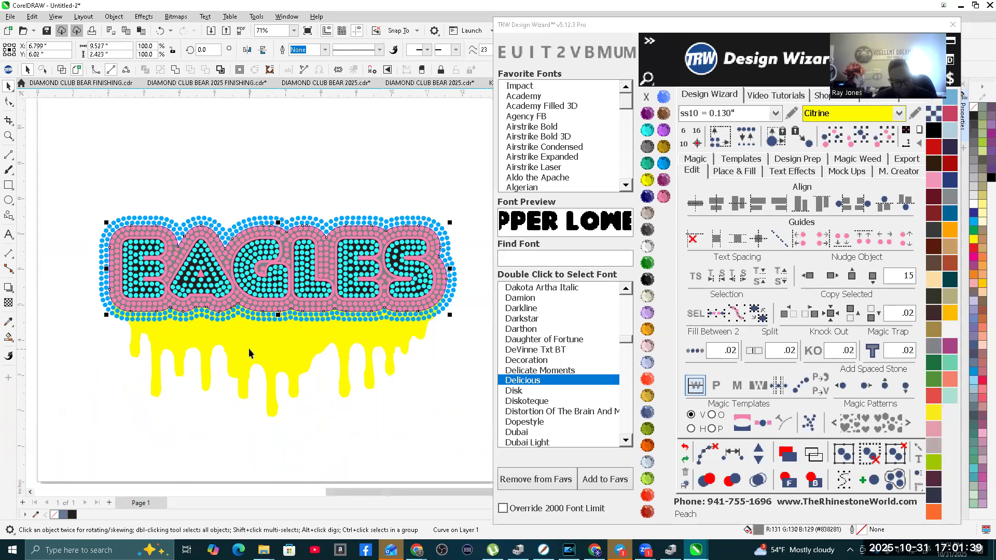
left_click(249, 353, "shift")
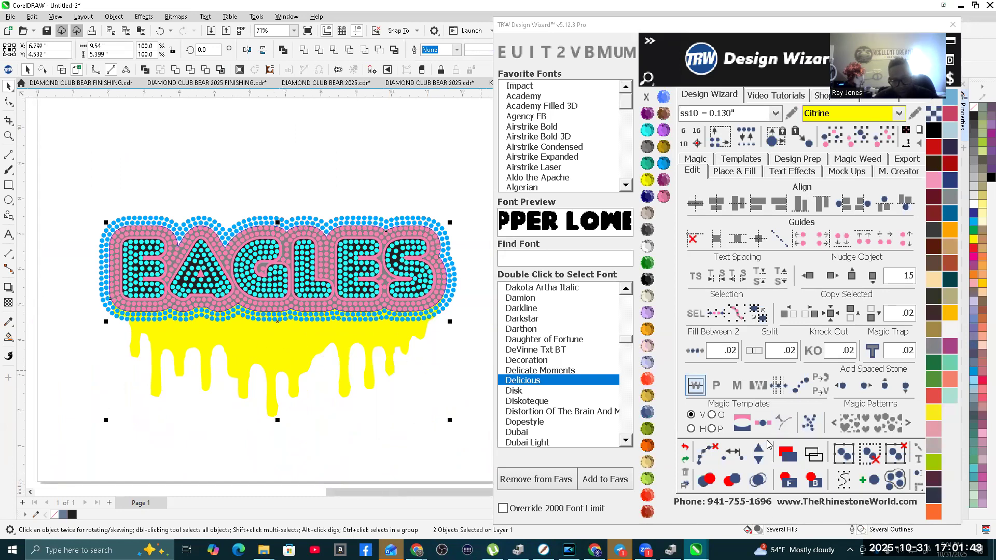
left_click(400, 422)
Step: Create one outside island outline around the gray EAGLES contour with .3 contour spacing and adding stones turned off
scroll(389, 359, "up", 6)
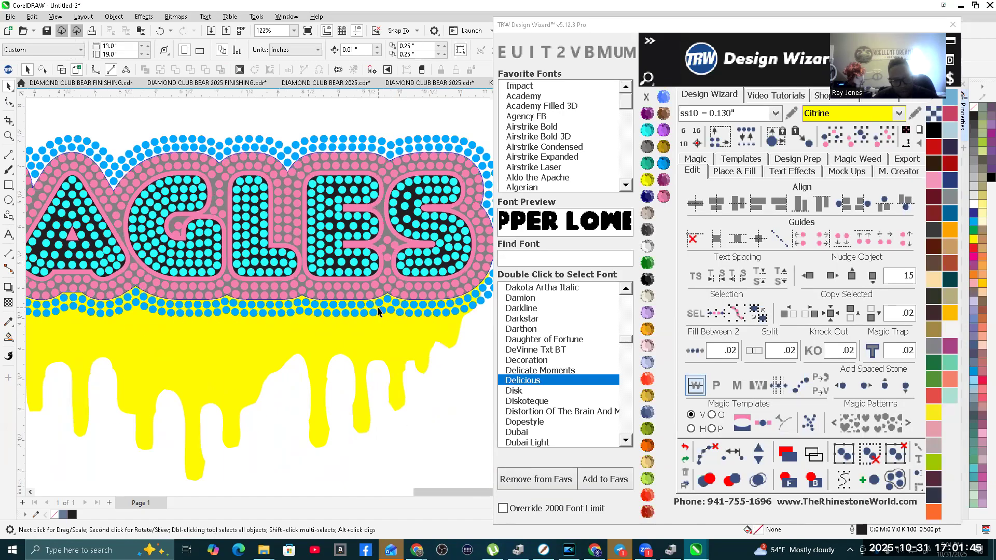
left_click(384, 251)
scroll(352, 312, "down", 4)
scroll(352, 315, "down", 7)
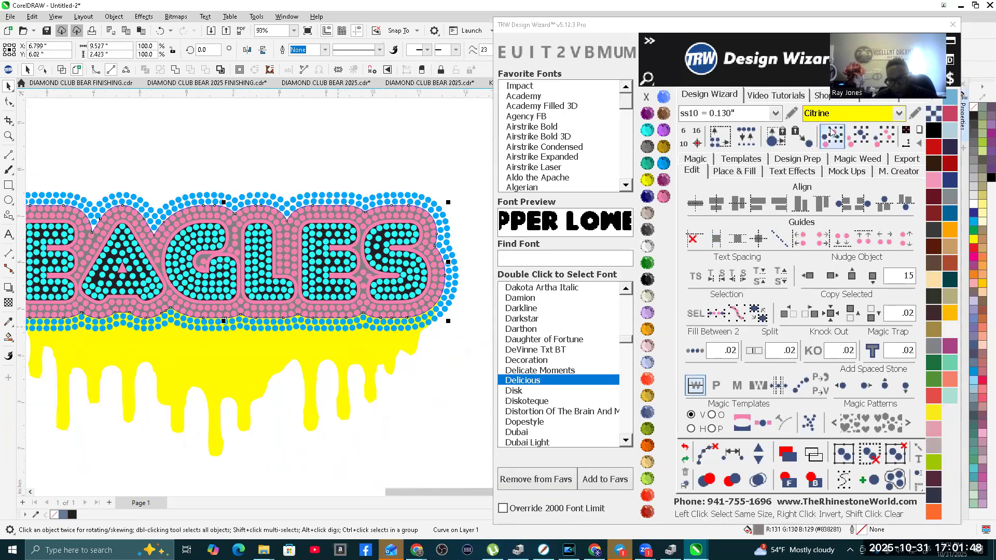
left_click(734, 171)
left_click(881, 250)
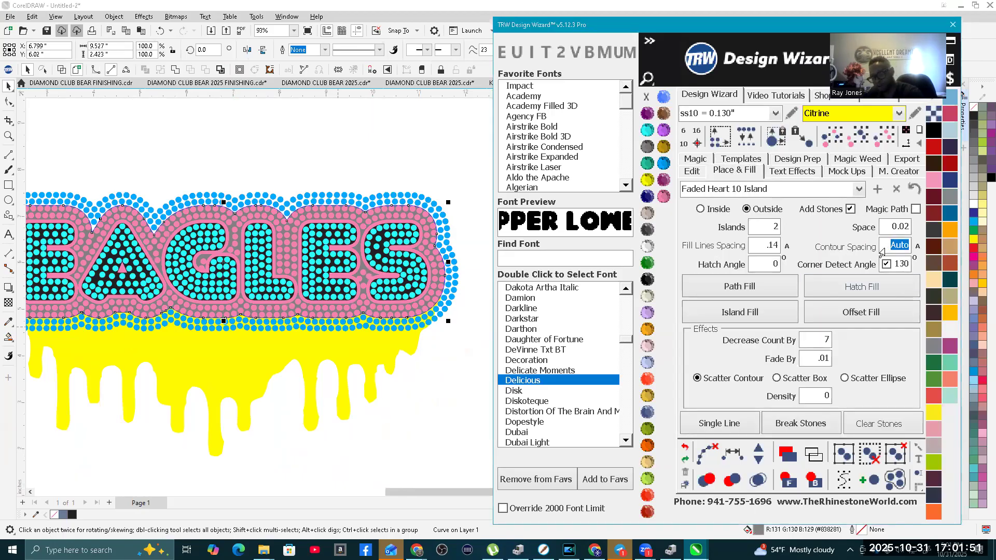
type(".3")
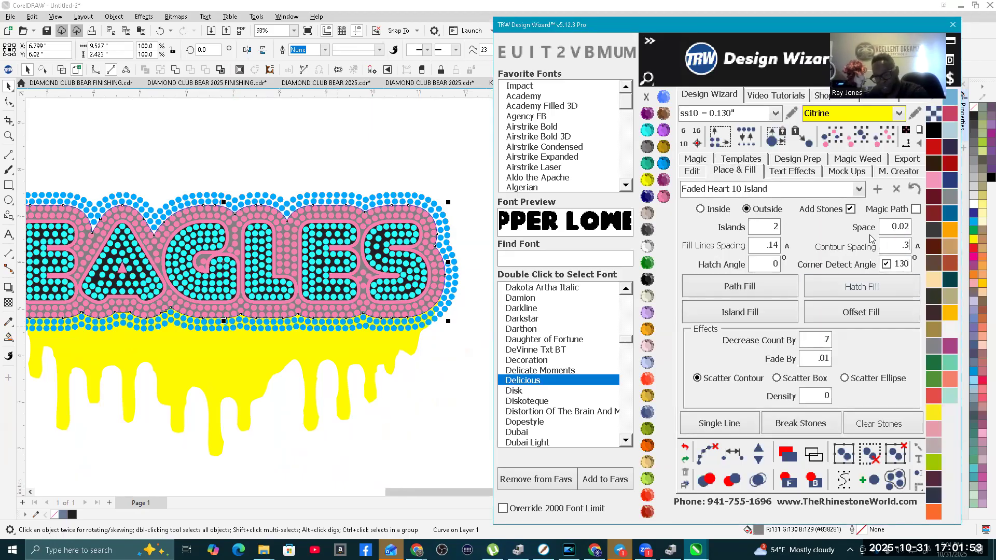
left_click(850, 209)
left_click(750, 228)
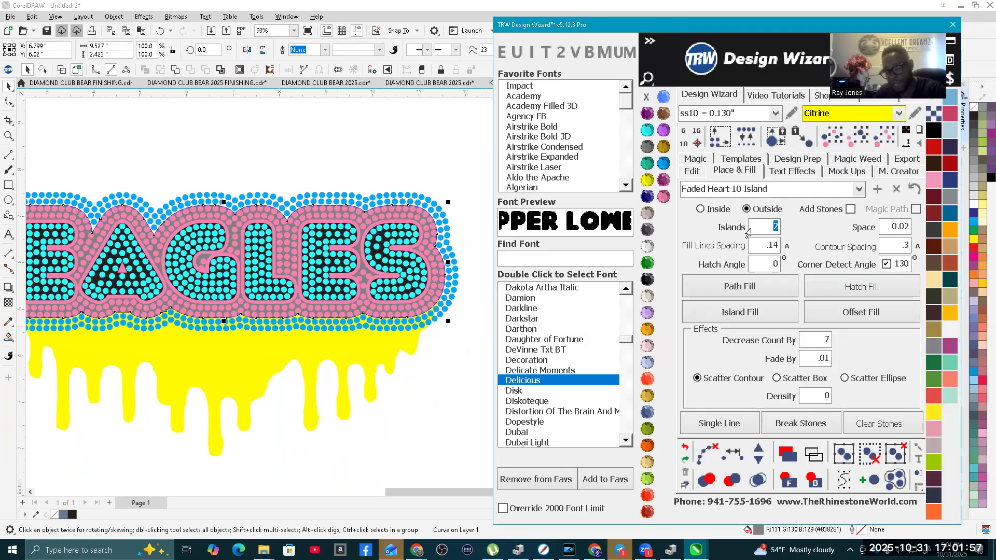
left_click(747, 312)
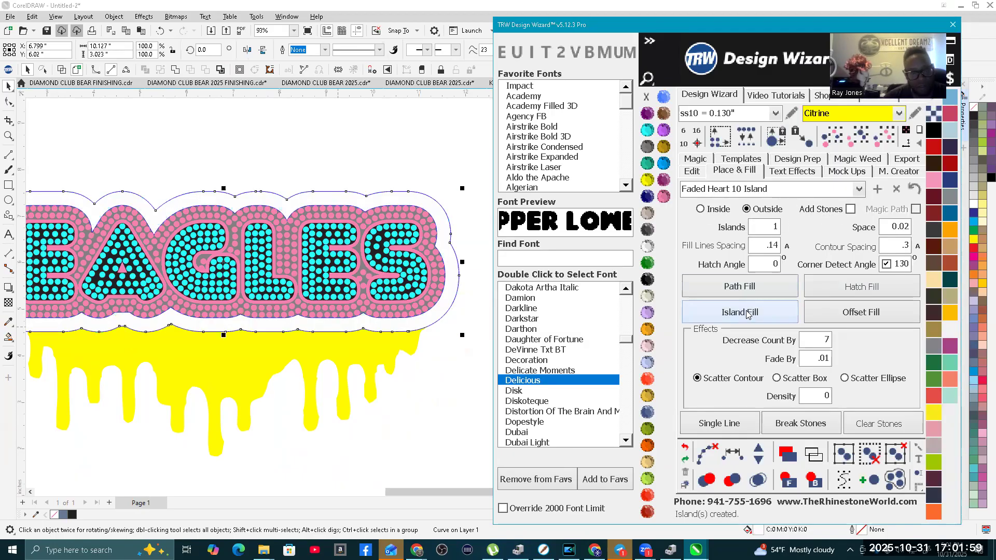
Step: Check the new outline against the blue stones and drips in wireframe view and restore the full-color view
scroll(483, 315, "down", 1)
scroll(285, 318, "up", 5)
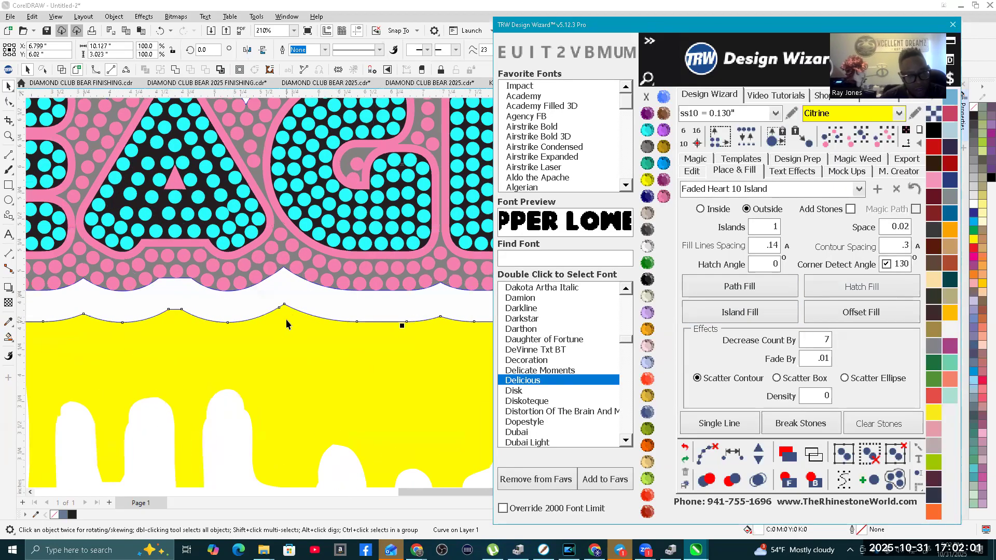
left_click(64, 70)
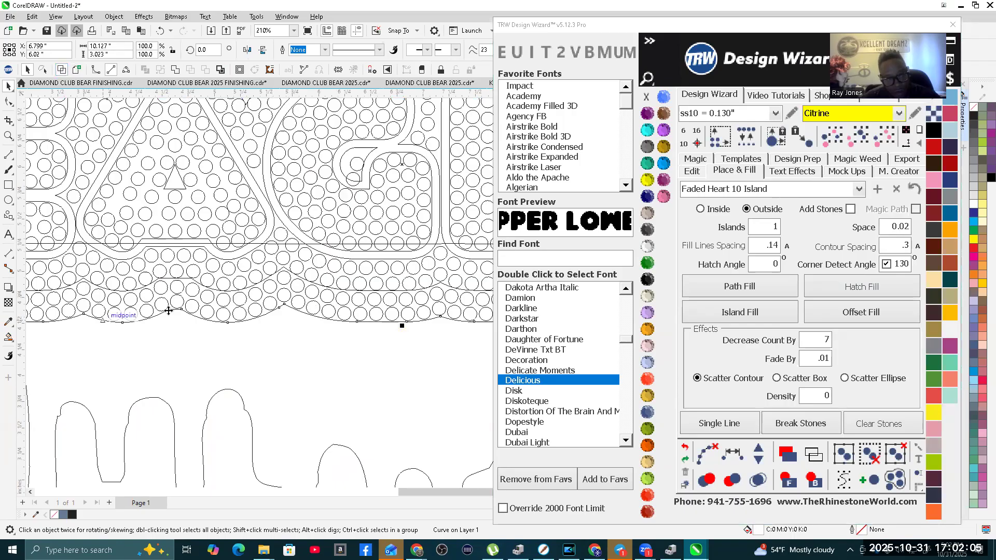
left_click(75, 71)
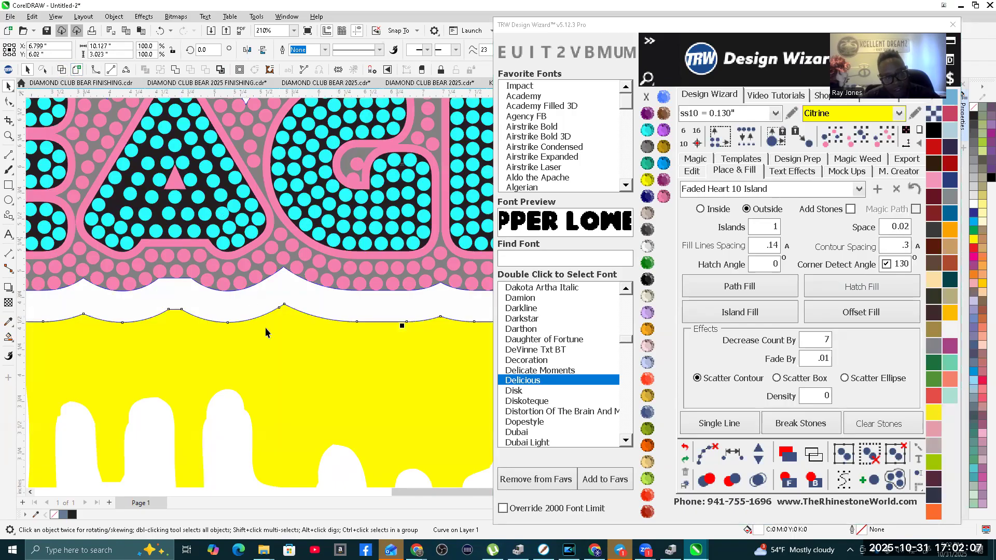
scroll(294, 272, "down", 2)
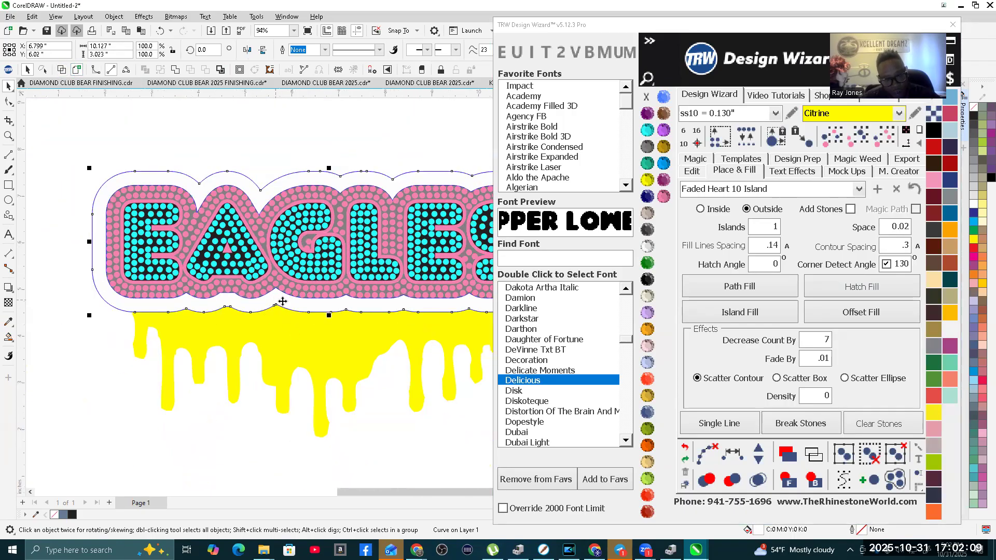
Step: Trim the yellow drip shape with the new outline around EAGLES and leave the outline selected
scroll(295, 319, "down", 2)
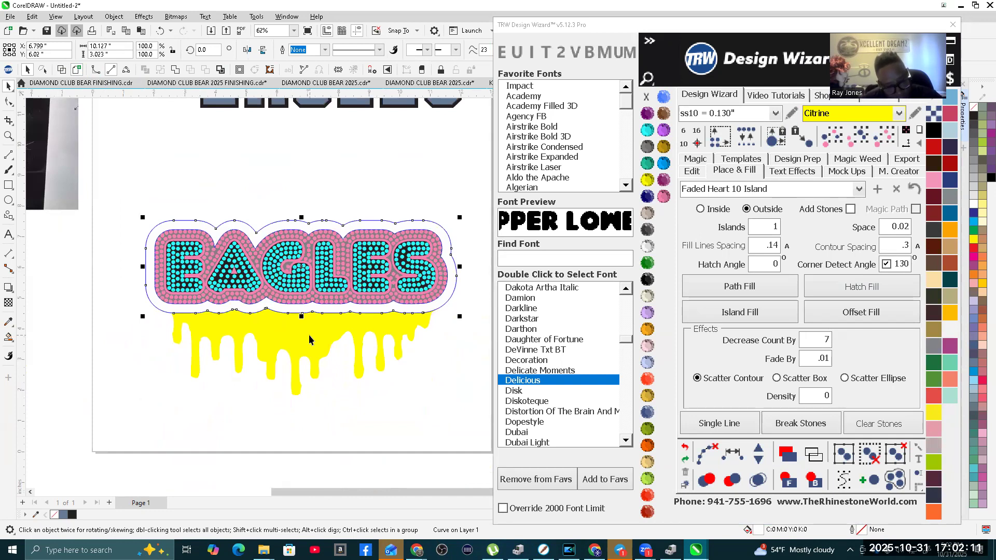
left_click(309, 340, "shift")
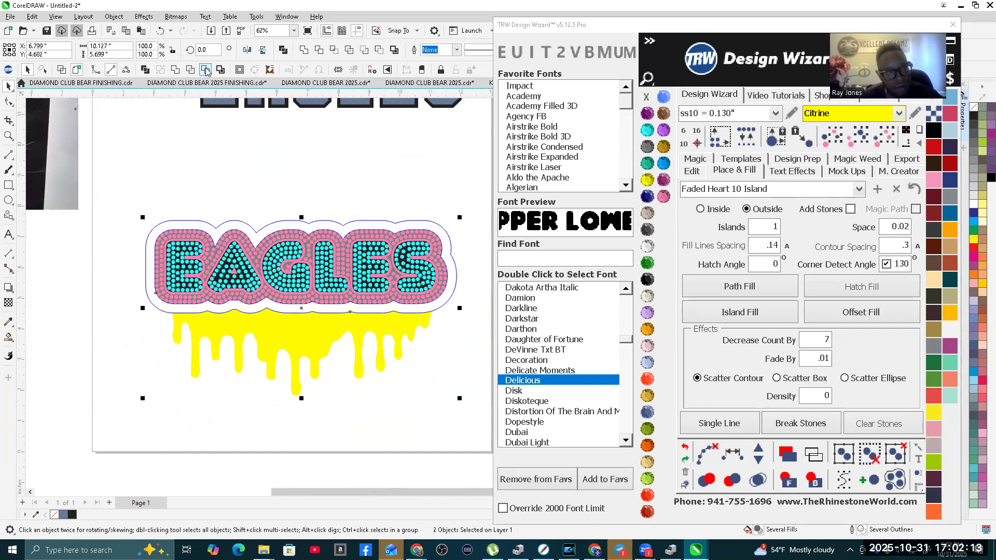
left_click(206, 71)
left_click(391, 207)
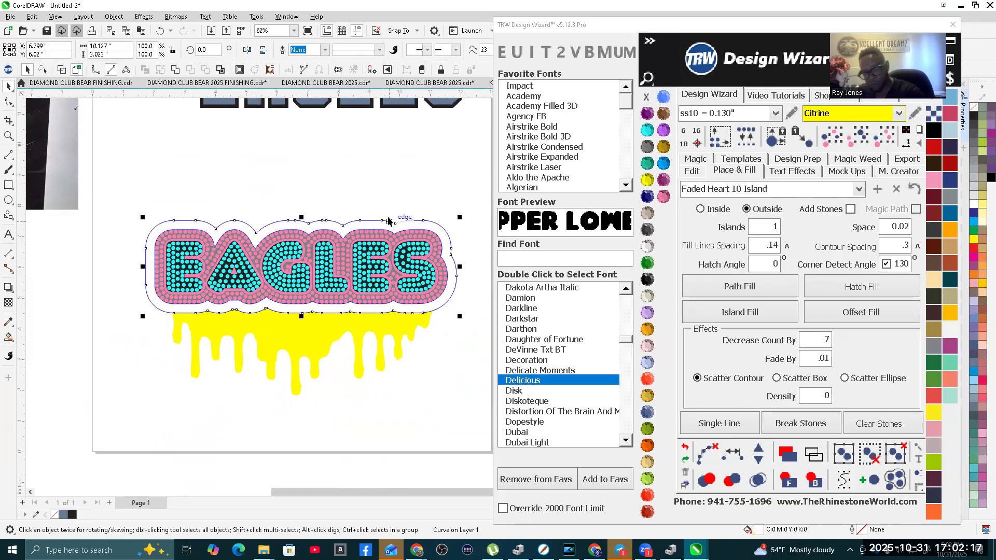
Step: Delete the trimming outline around EAGLES and recolor the contour shape directly behind the letters to Crystal
scroll(385, 210, "up", 5)
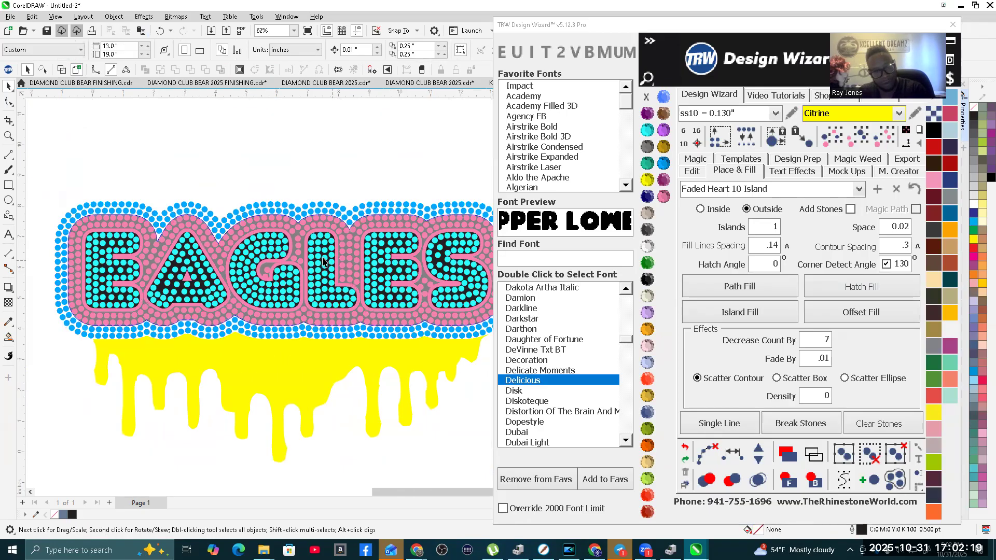
left_click(340, 241)
scroll(340, 241, "down", 2)
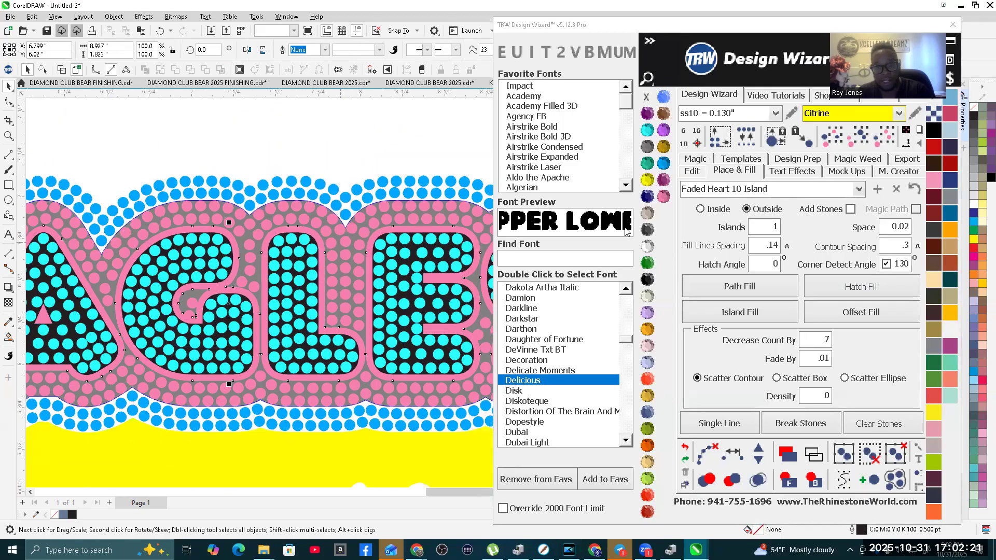
left_click(647, 249)
scroll(228, 353, "down", 3)
scroll(228, 352, "down", 1)
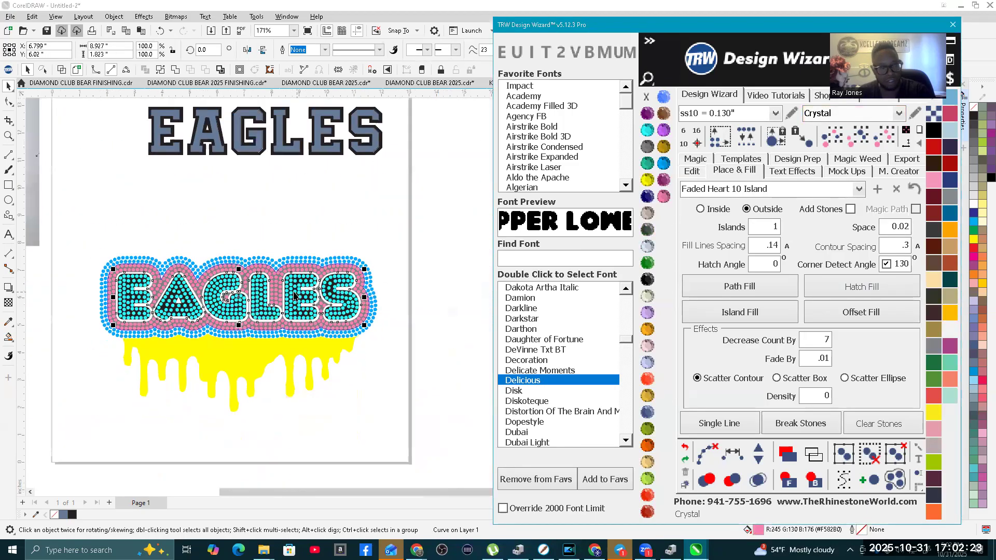
Step: Hatch-fill the yellow drip shape with inside stones, using .075 contour spacing, Auto line spacing and adding stones turned on
scroll(237, 355, "up", 1)
left_click(237, 355)
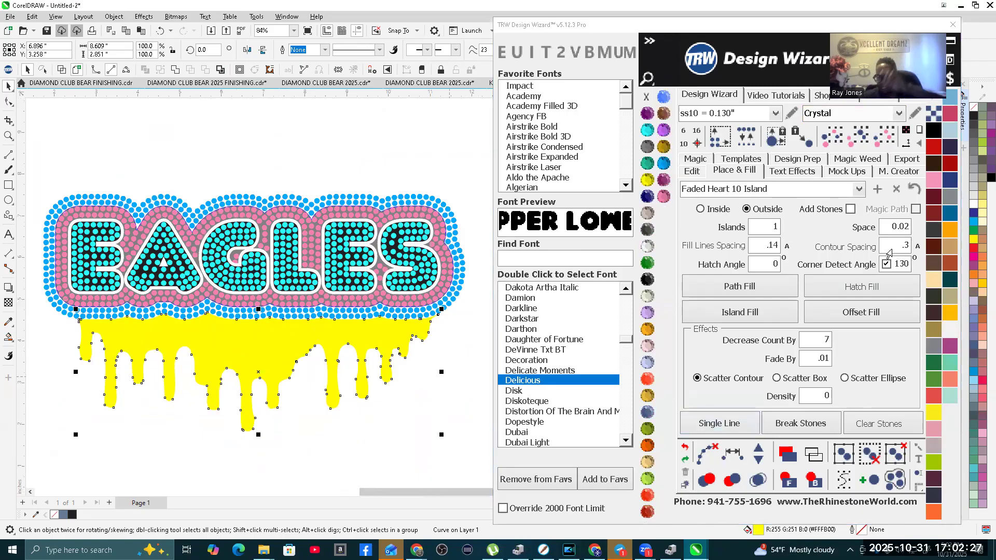
left_click(889, 252)
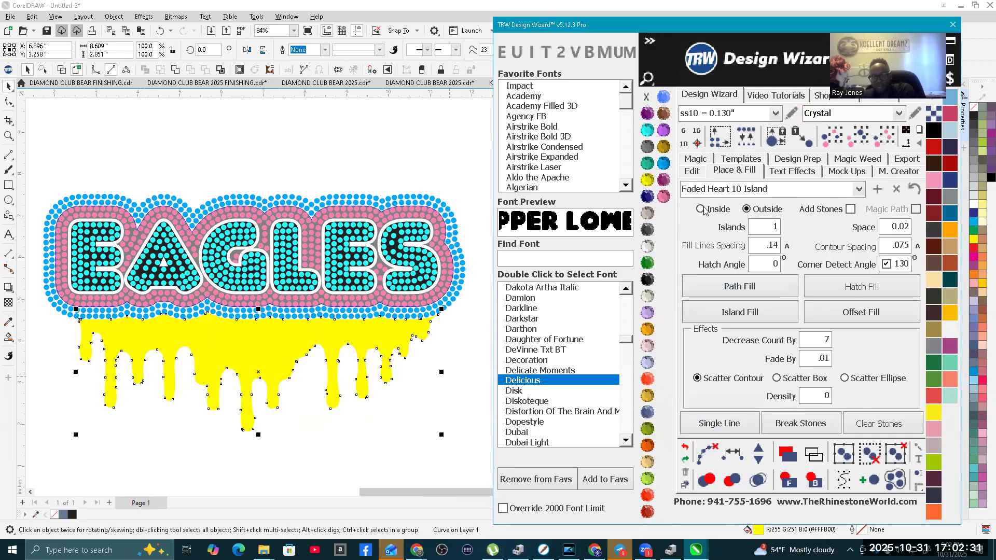
left_click(849, 209)
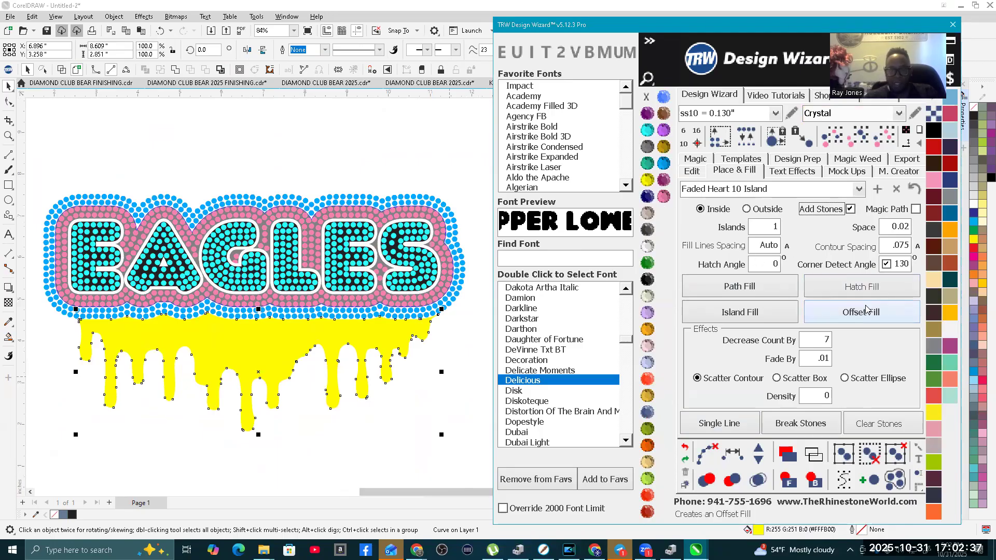
left_click(860, 288)
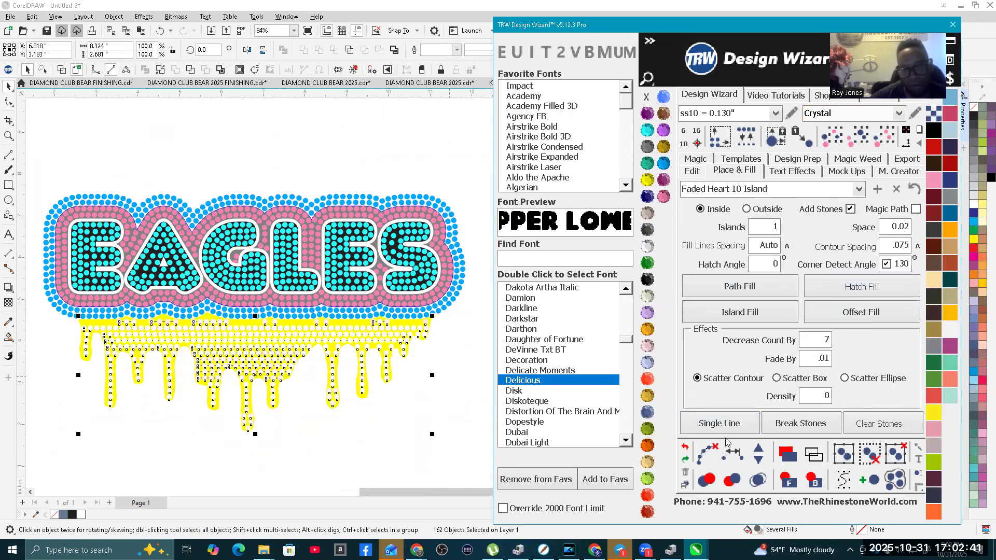
Step: Clear the hatch paths from the drip stones and merge the overlapping stones
left_click(709, 455)
left_click(757, 479)
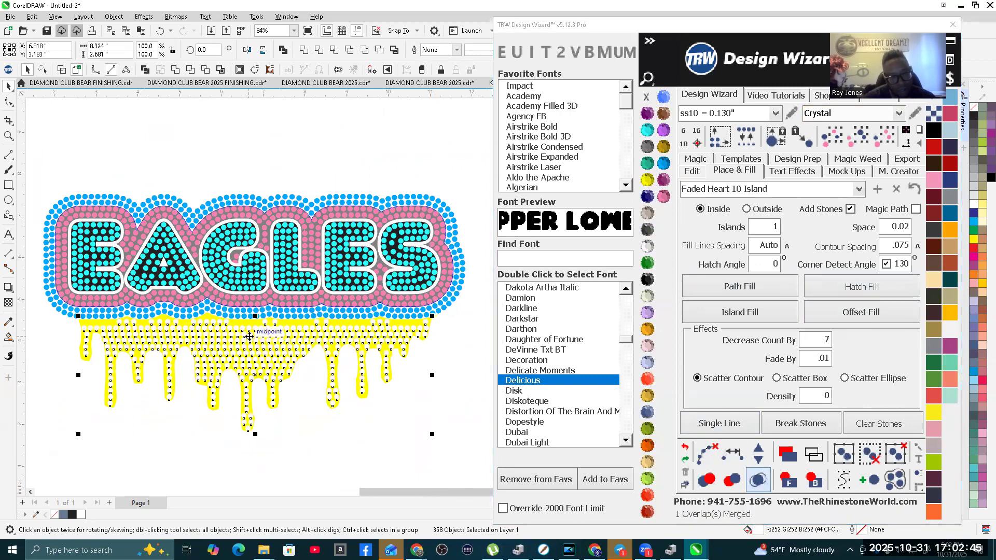
scroll(248, 321, "up", 4)
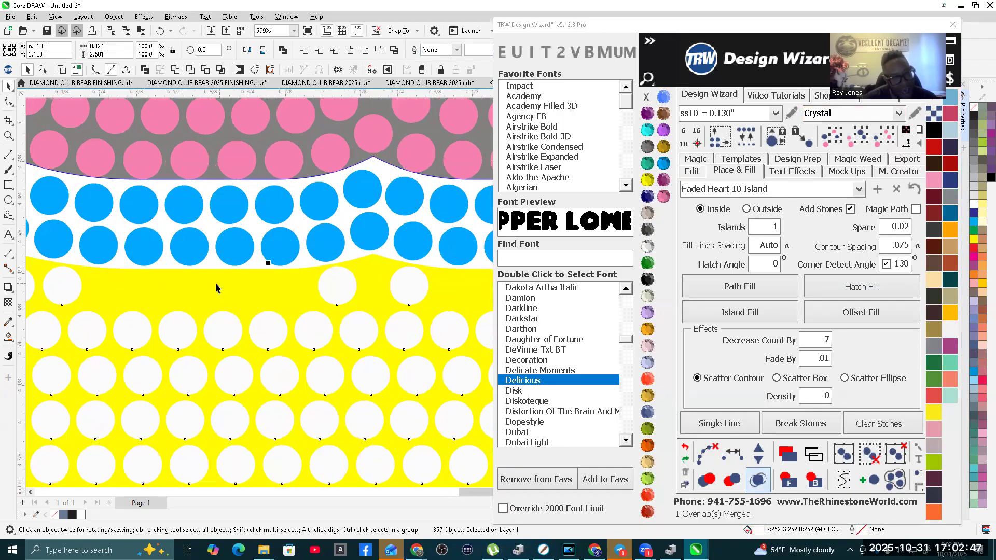
scroll(216, 282, "down", 8)
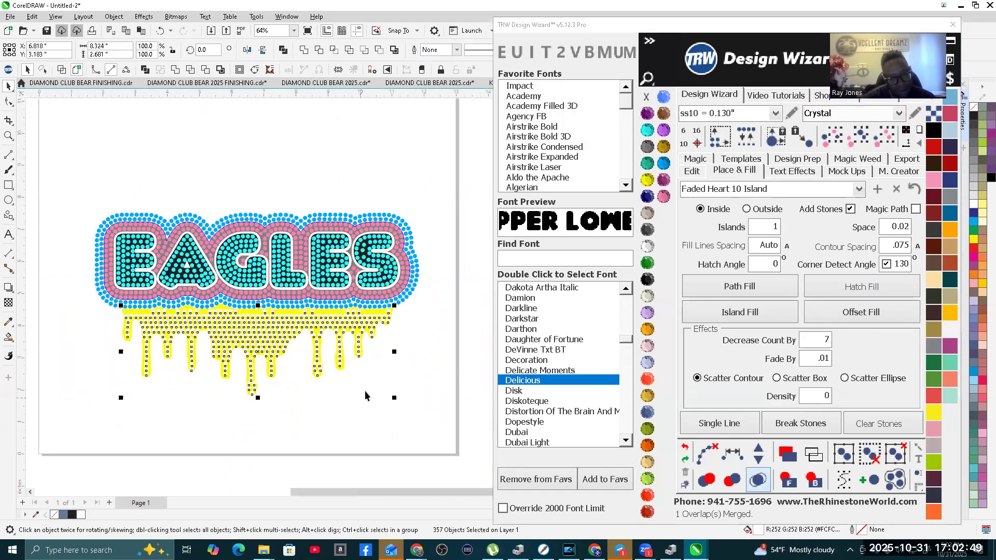
Step: Recolor the drip stones to TRW Blue, deselect them and inspect their rows along the blue outline stones
left_click(663, 163)
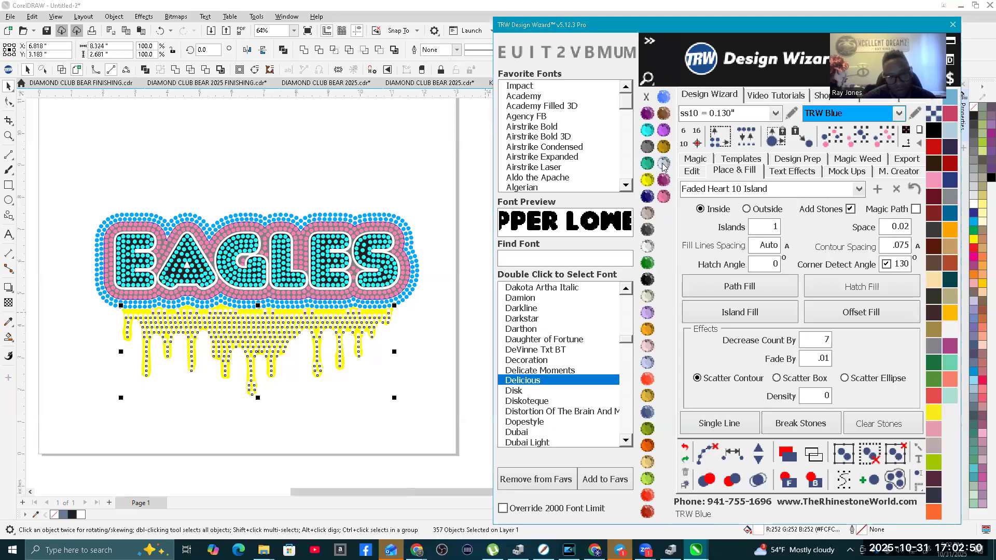
left_click(275, 403)
scroll(151, 319, "up", 4)
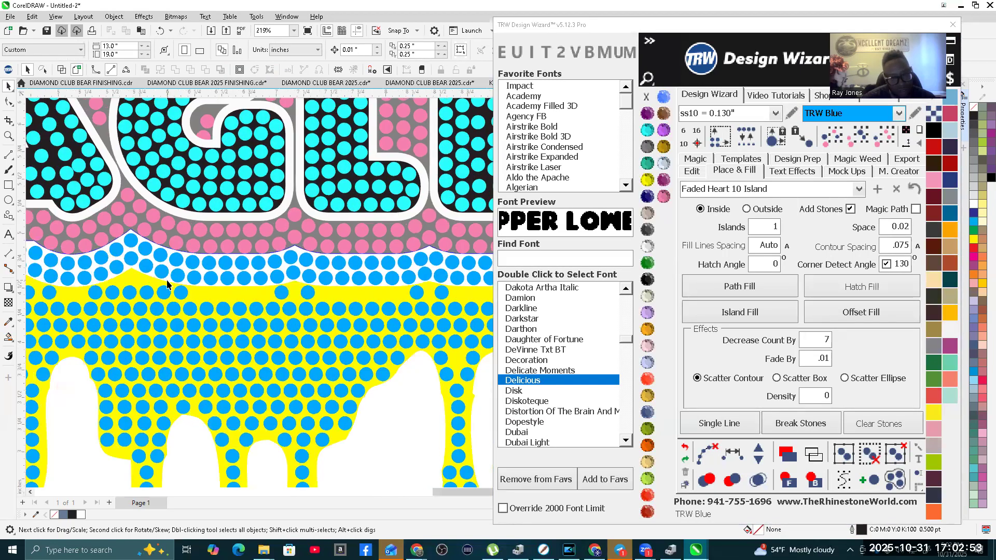
scroll(167, 284, "down", 3)
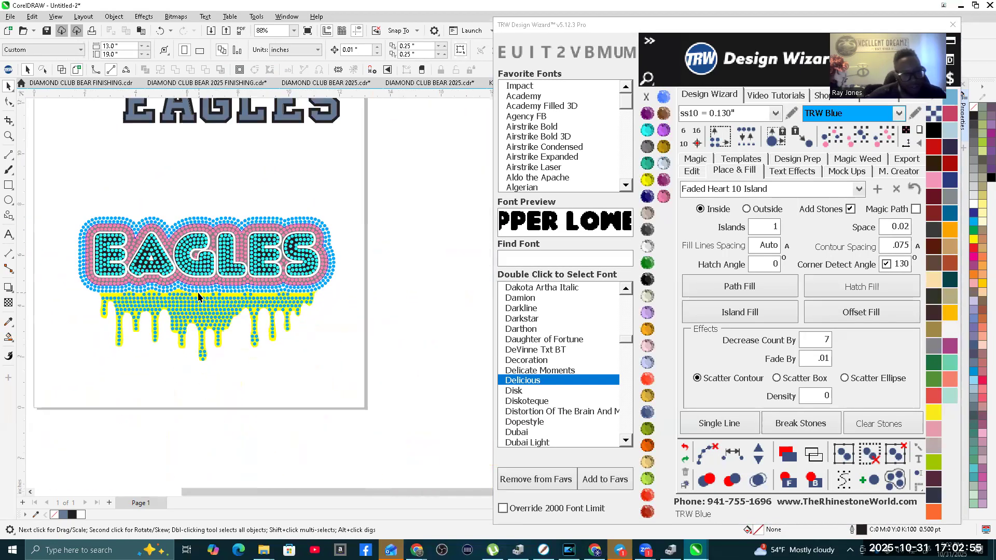
scroll(213, 290, "up", 1)
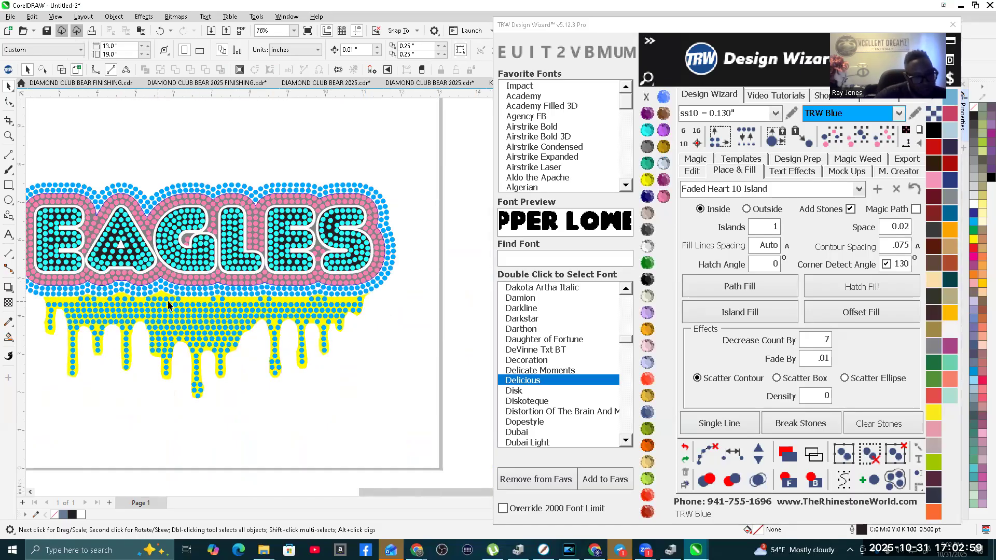
scroll(211, 301, "up", 3)
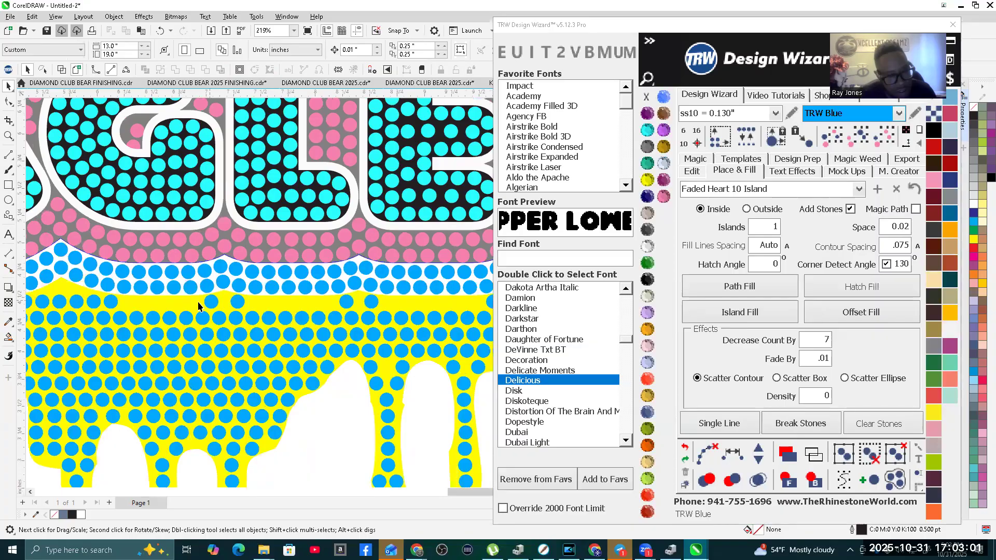
scroll(285, 378, "down", 2)
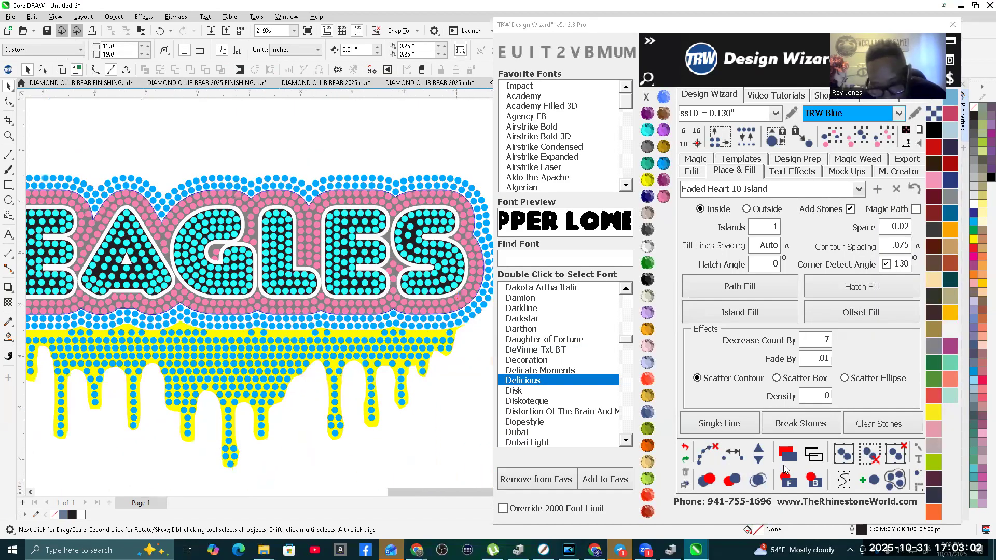
Step: Undo the recoloring and the hatch fill so that only the plain yellow drip shape remains
left_click(685, 449)
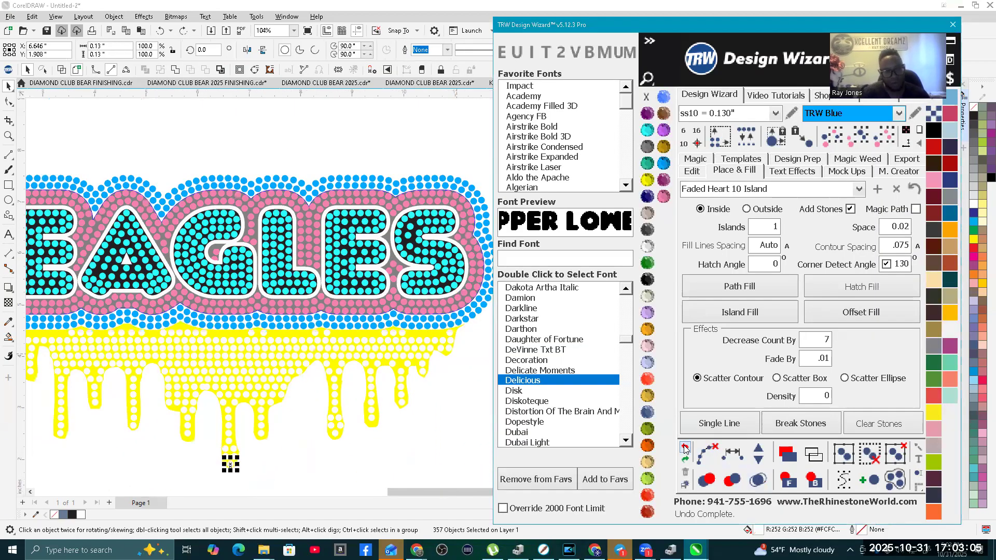
left_click(685, 449)
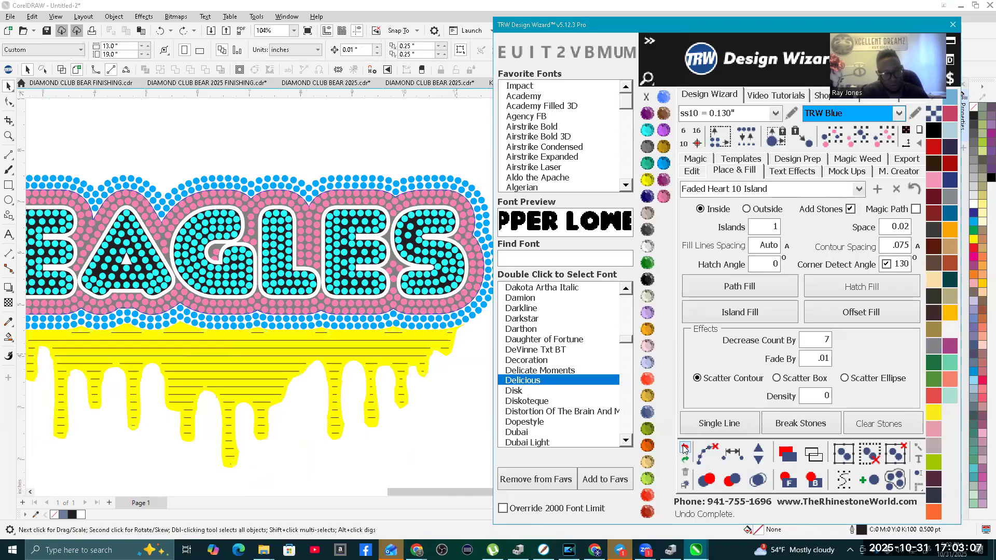
left_click(433, 410)
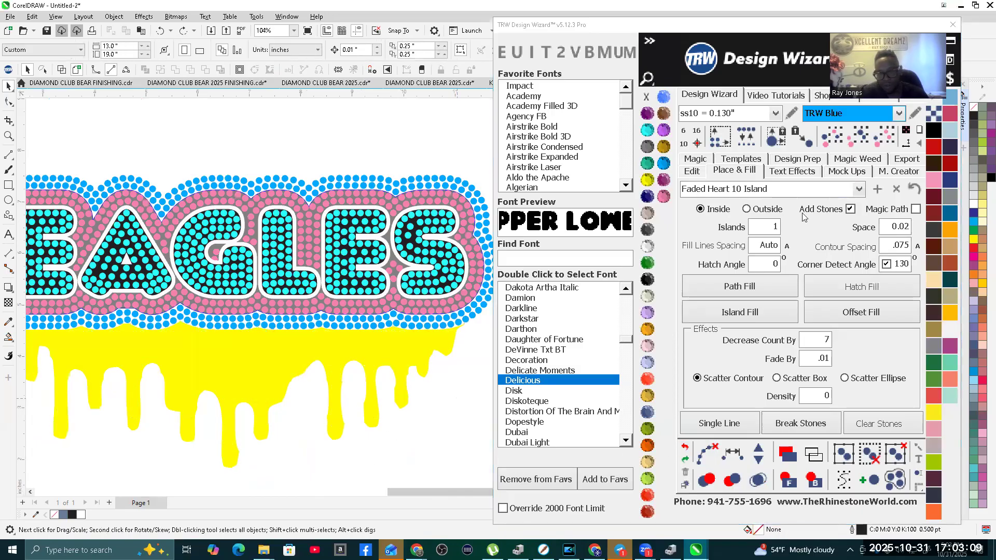
Step: Try an island fill of the drip shape with 0 islands, inspect the stones and undo the fill
double_click(765, 226)
type("0")
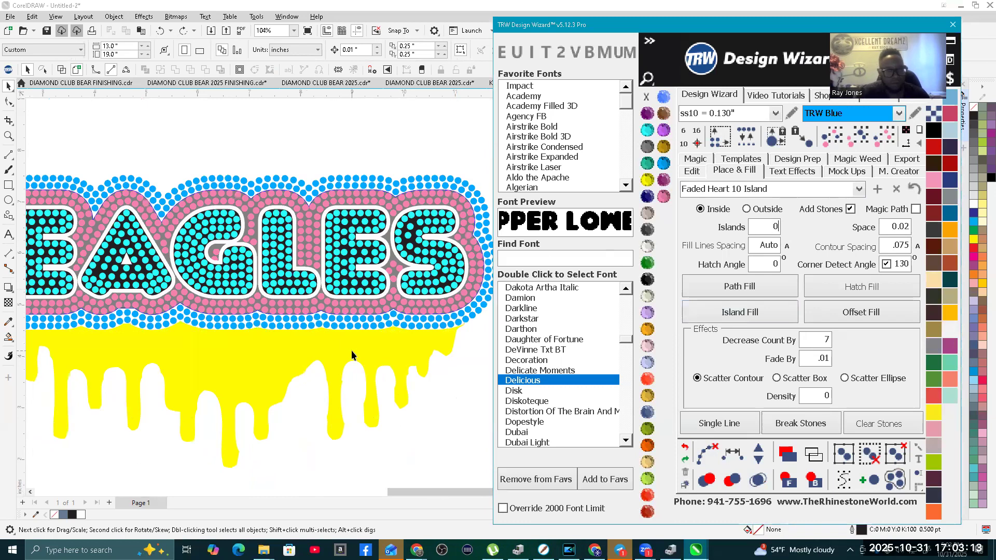
left_click(351, 355)
left_click(768, 314)
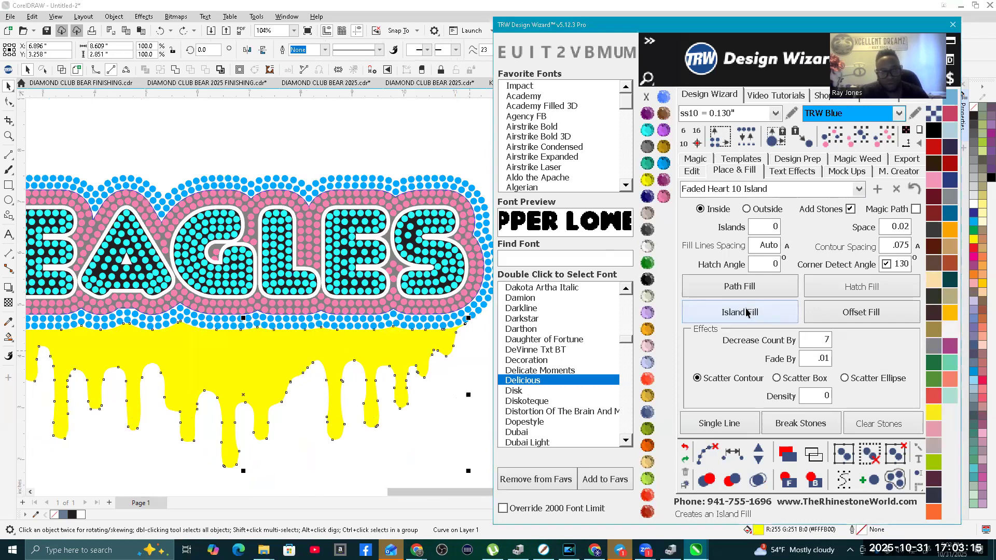
left_click(701, 454)
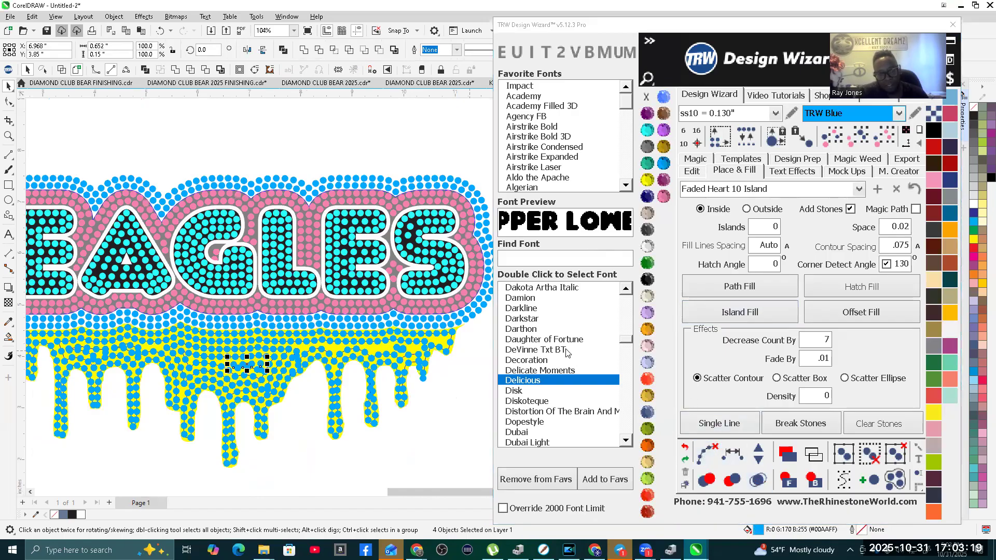
scroll(482, 320, "down", 2)
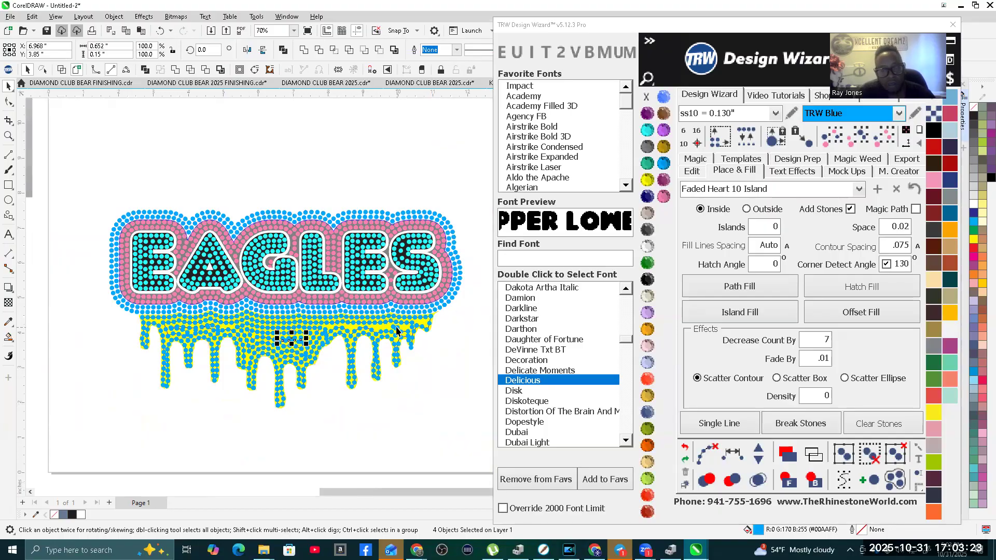
scroll(360, 321, "up", 2)
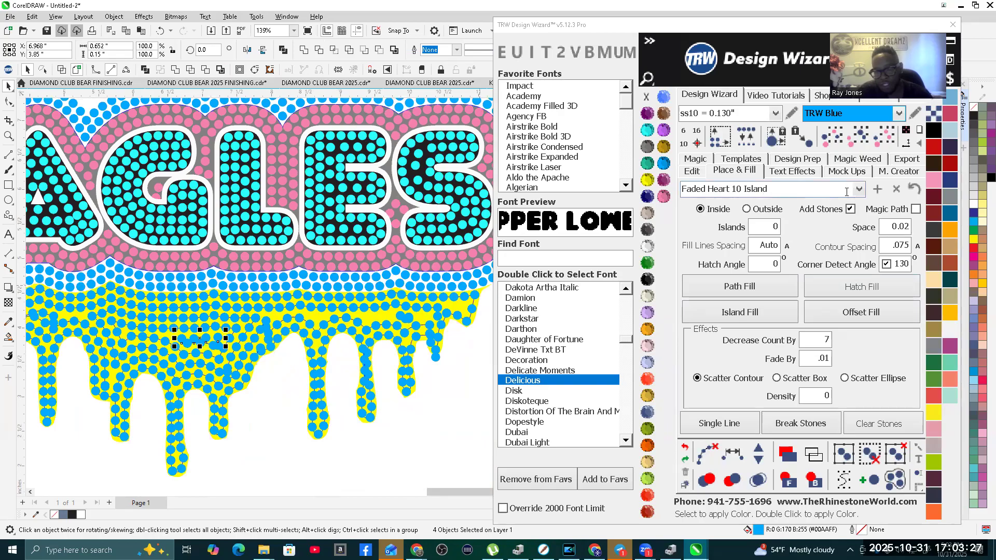
scroll(384, 281, "down", 2)
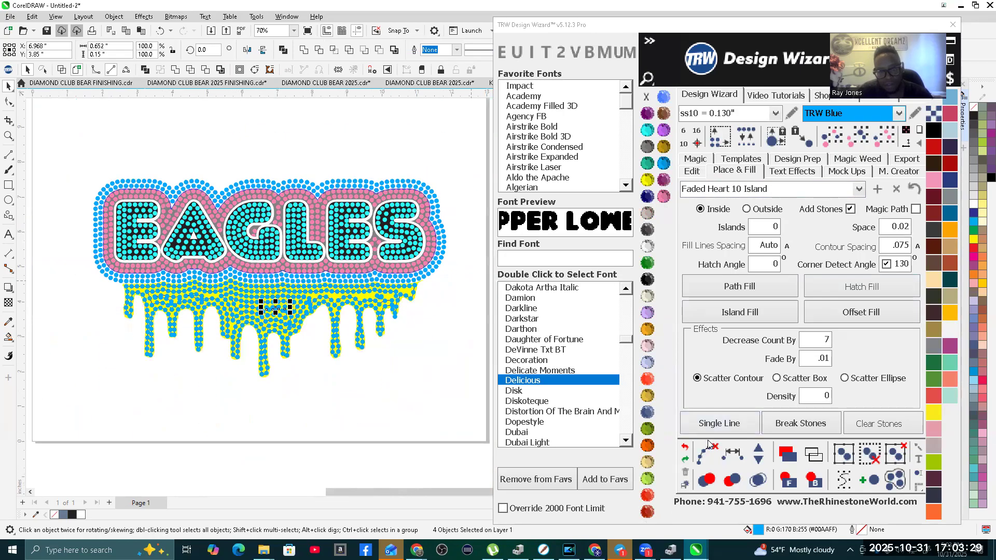
left_click(684, 449)
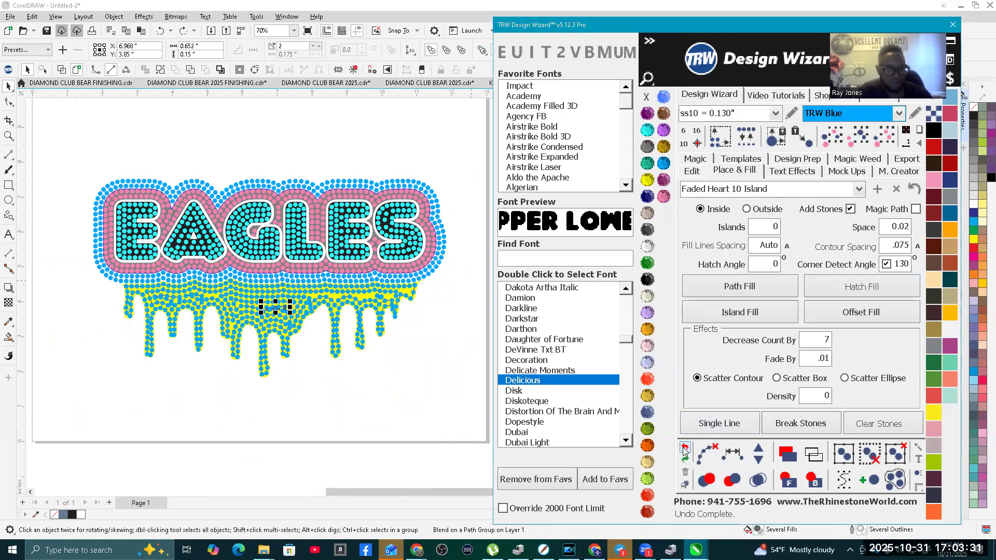
Step: Load the Default fill preset and set inside placement, added stones, .075 contour spacing and corner detection at 130 degrees
left_click(858, 191)
left_click(766, 207)
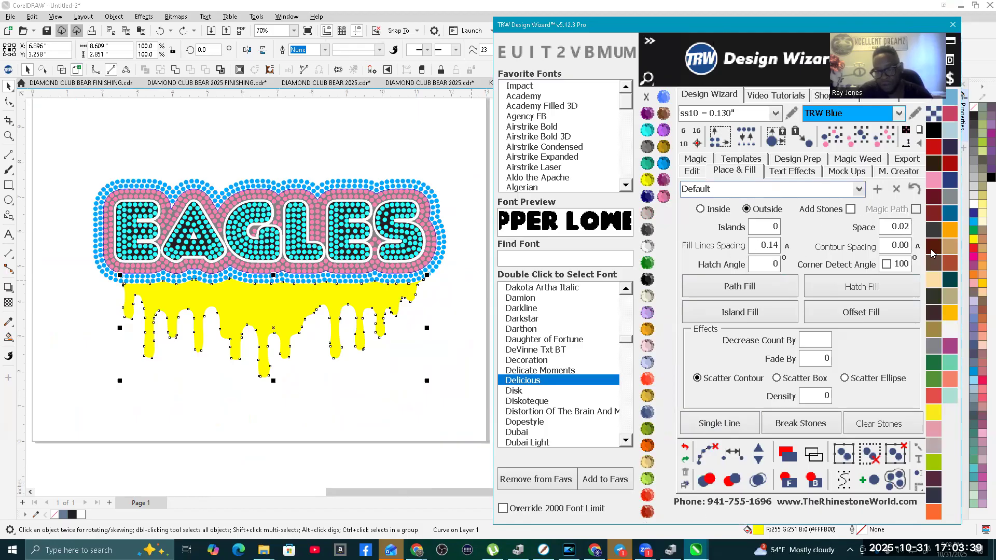
double_click(881, 248)
type(".075")
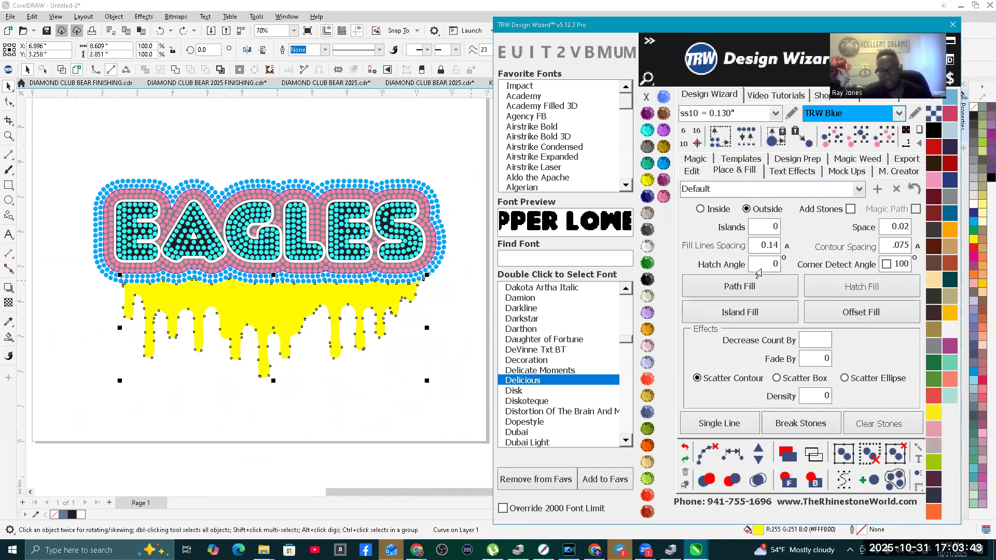
left_click(850, 210)
left_click(887, 265)
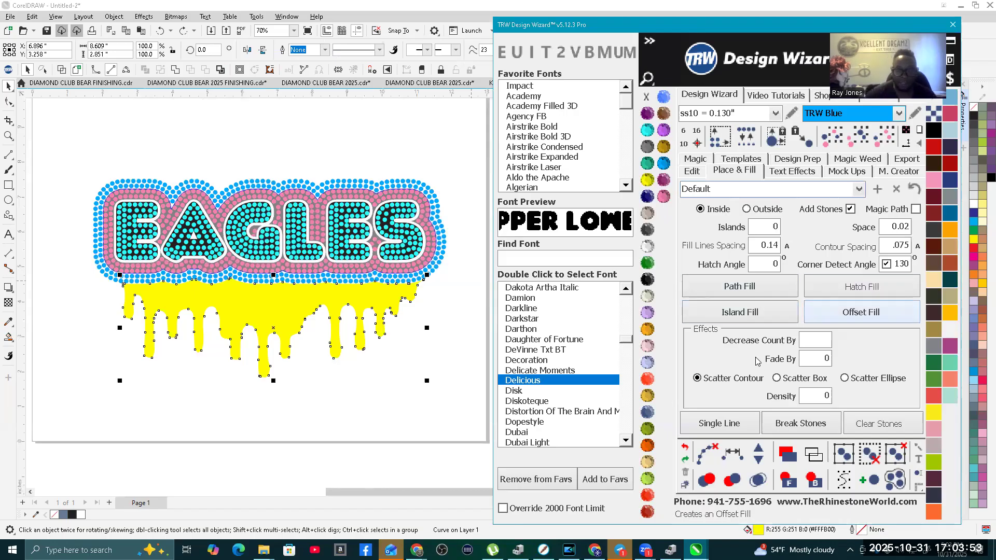
Step: Island-fill the selected drip shape with TRW Blue stones using 0 islands, and inspect the fill
left_click(755, 312)
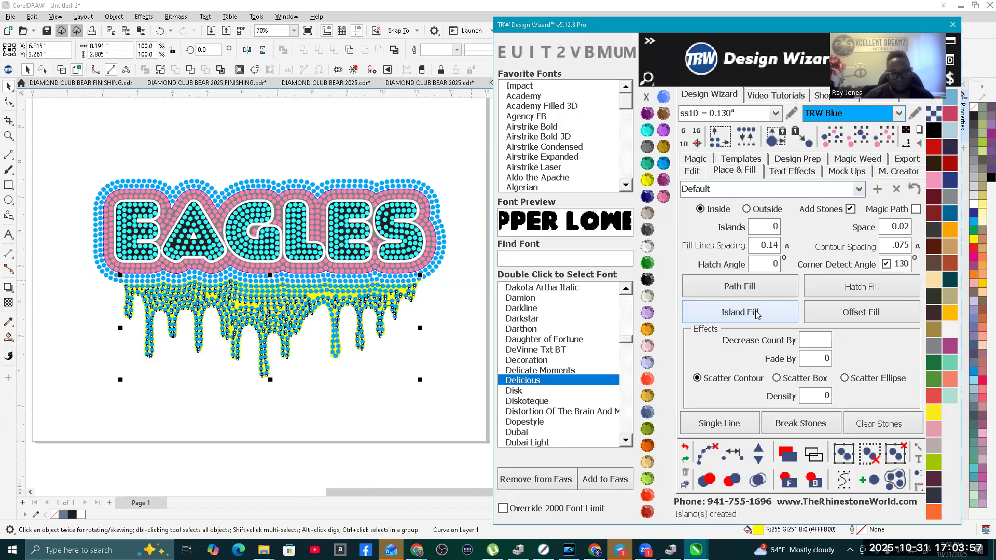
scroll(242, 301, "up", 5)
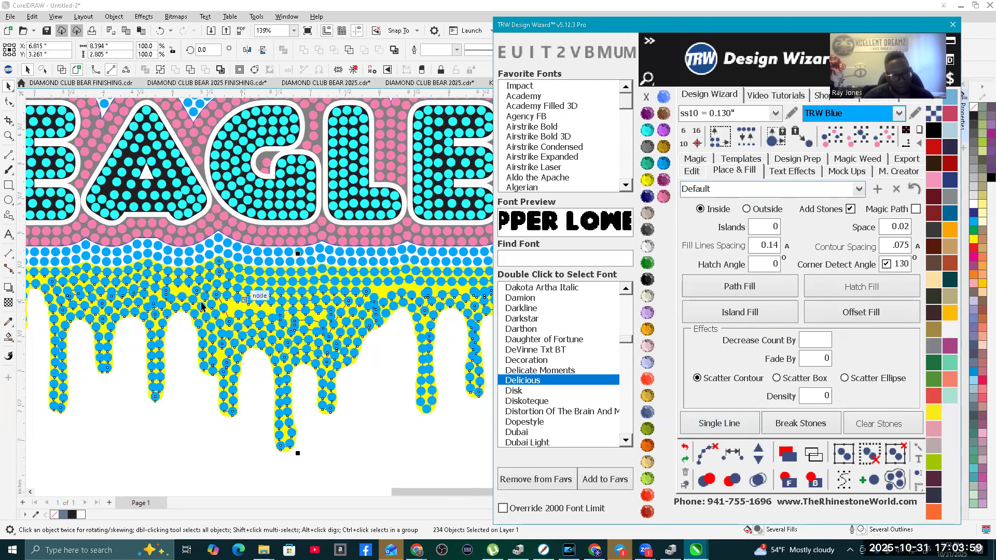
scroll(218, 332, "down", 3)
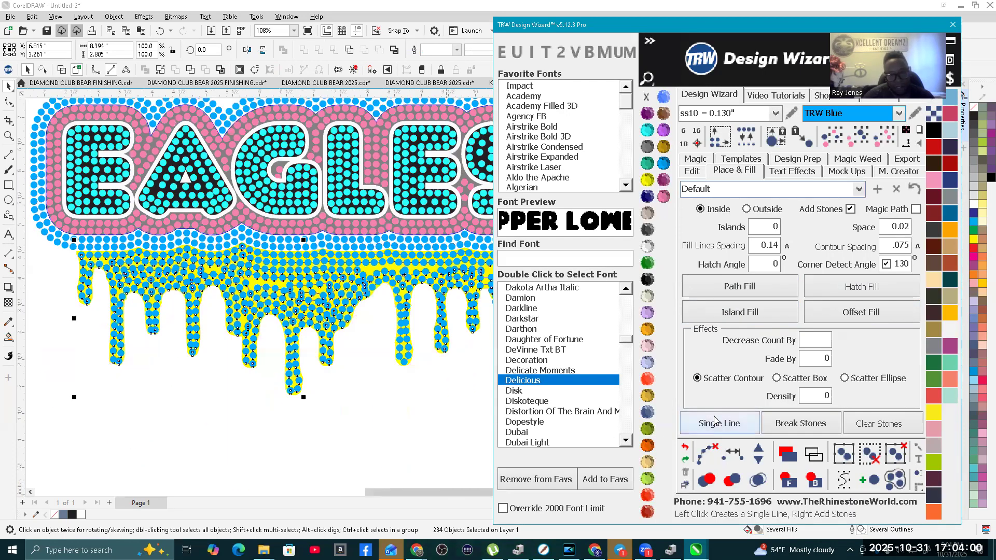
Step: Clear the paths from the drip stones, merge the overlapping stones and deselect the result
left_click(708, 455)
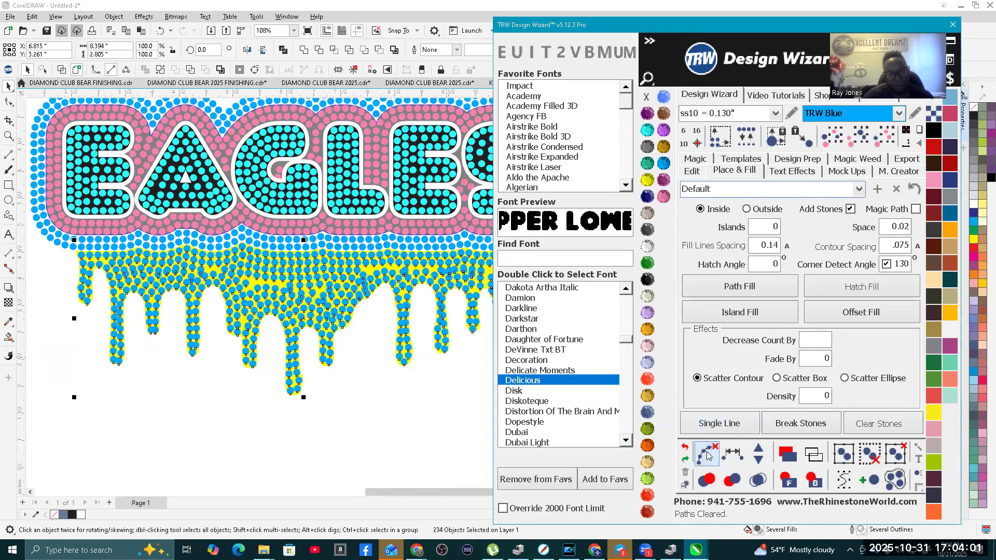
left_click(757, 483)
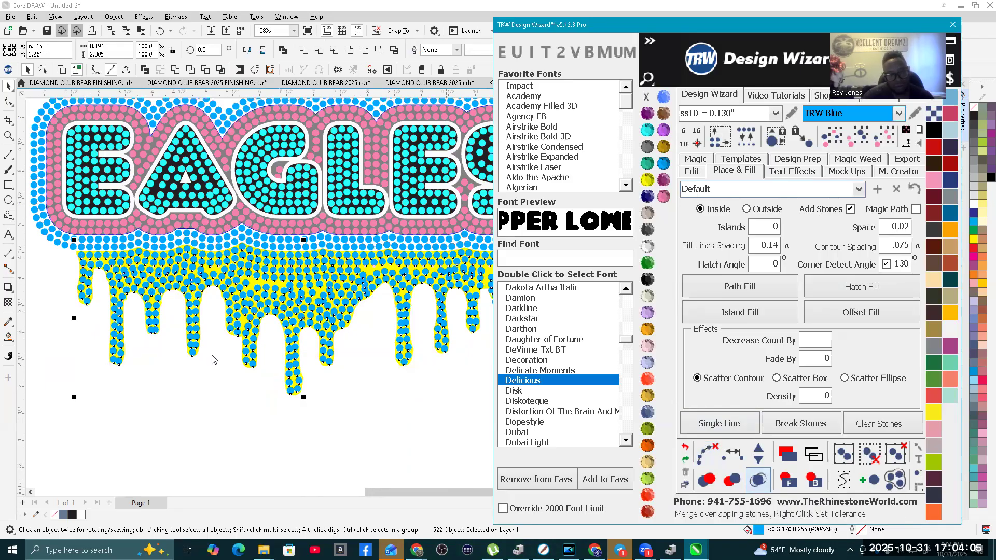
scroll(285, 358, "down", 3)
left_click(346, 384)
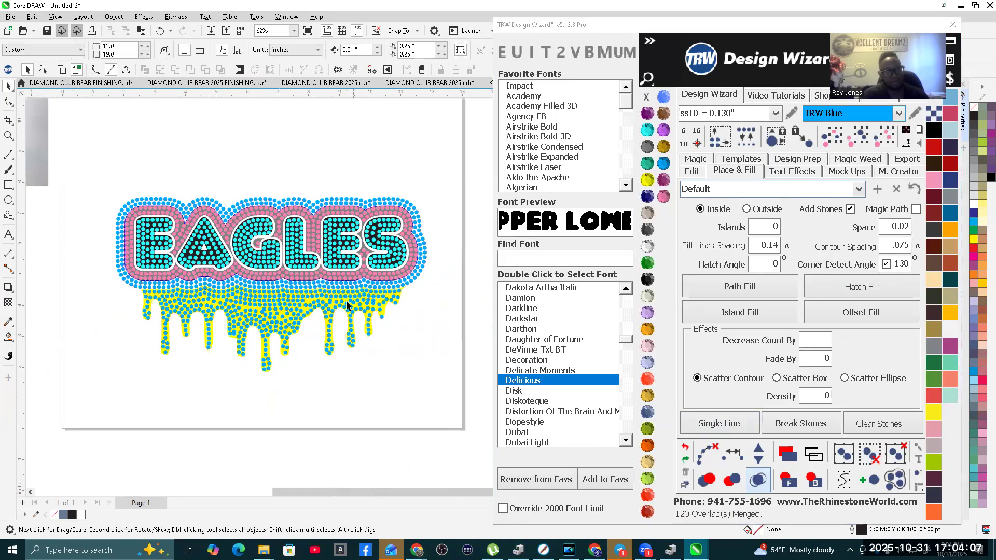
scroll(289, 268, "up", 3)
scroll(288, 268, "down", 3)
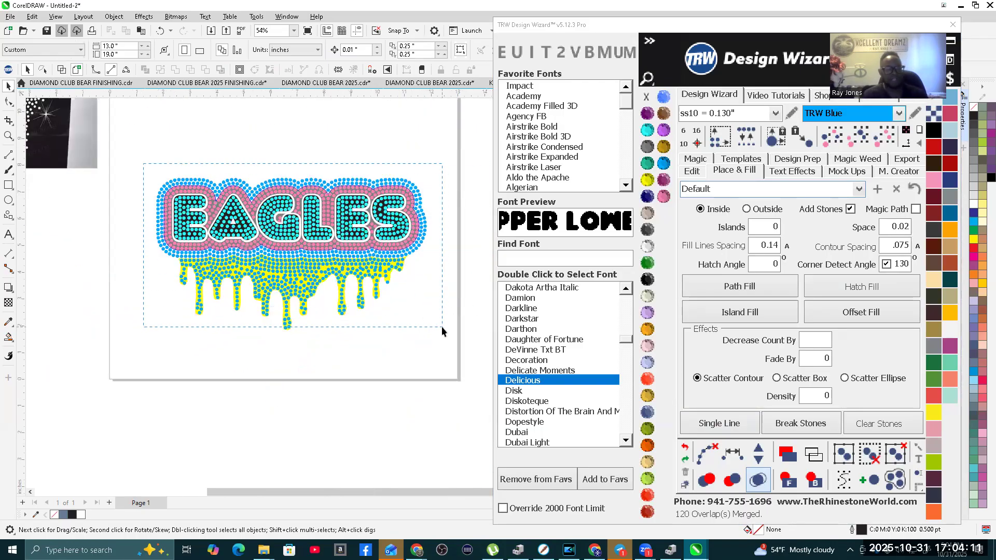
Step: Recolour the white outline around the EAGLES letters to Tanzanite
scroll(288, 229, "up", 4)
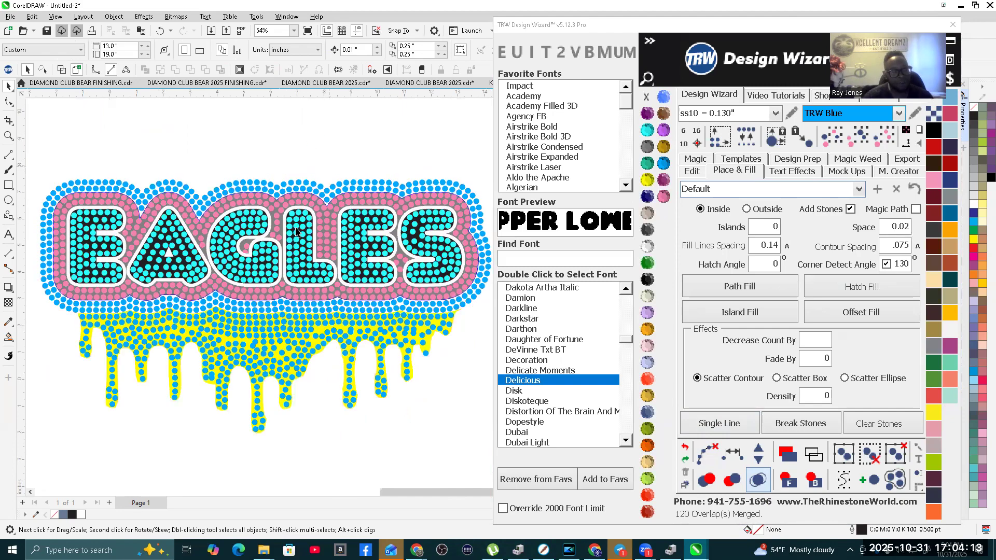
scroll(308, 254, "up", 4)
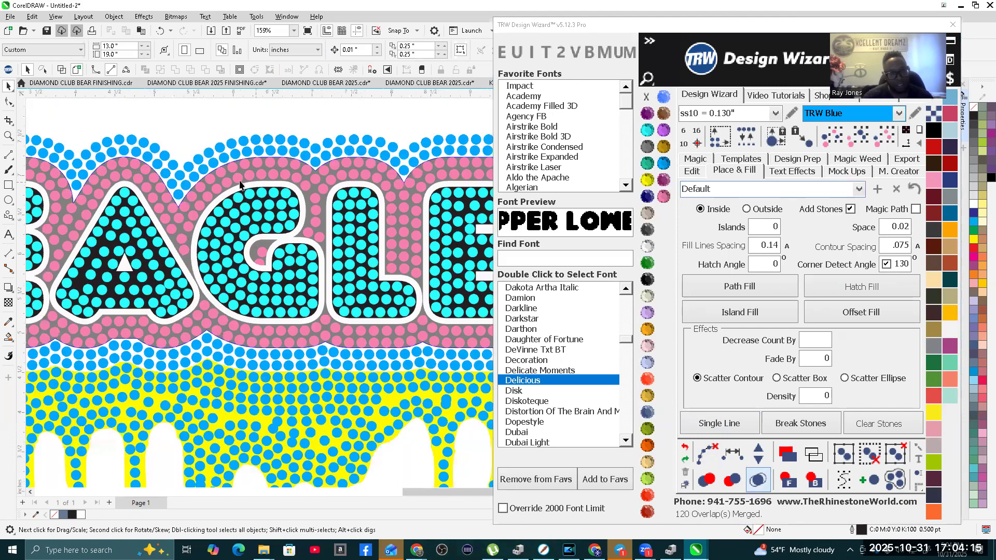
scroll(276, 212, "down", 3)
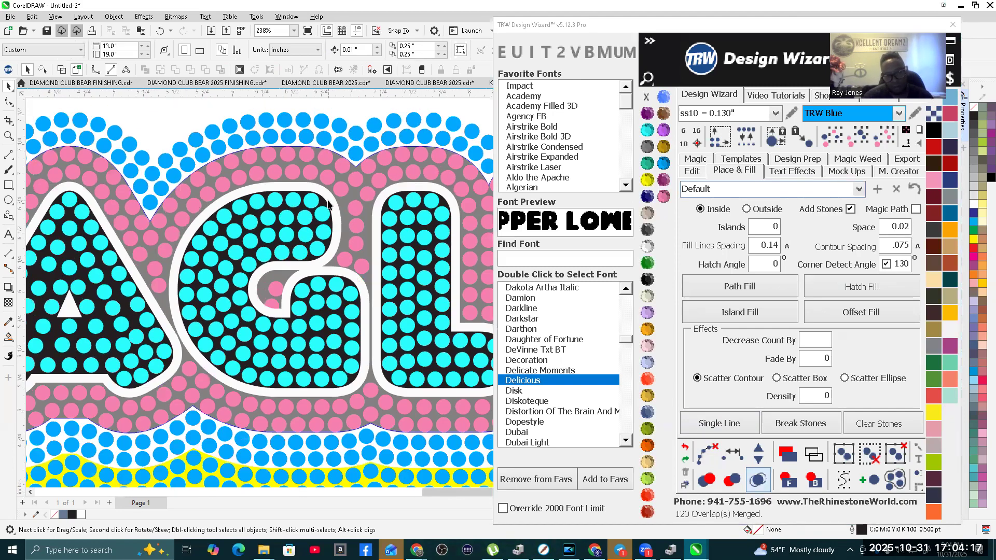
left_click(333, 207)
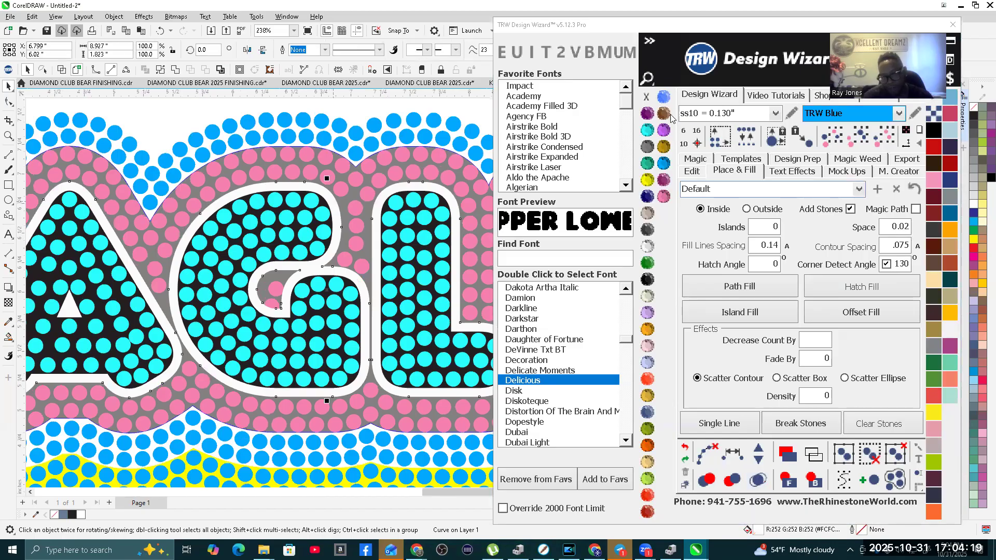
left_click(663, 131)
Step: Move the black EAGLES lettering aside to inspect the stones and outline beneath, and undo the move
scroll(321, 205, "up", 3)
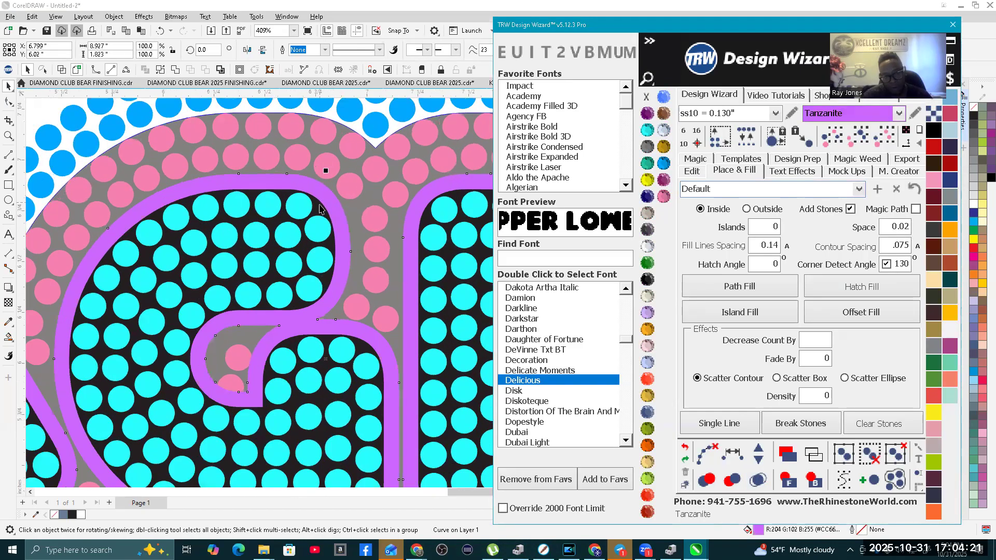
left_click(315, 208)
scroll(321, 218, "down", 3)
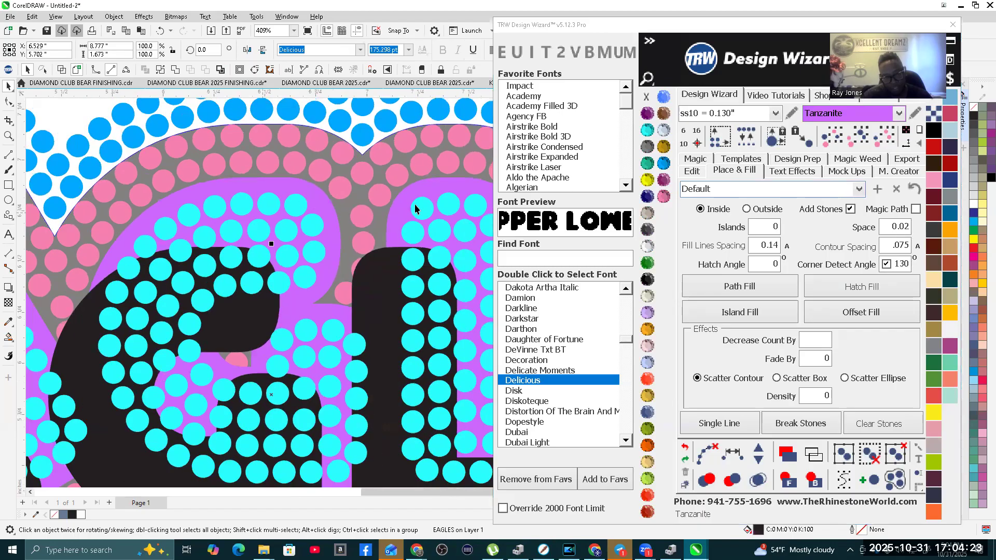
scroll(311, 283, "down", 2)
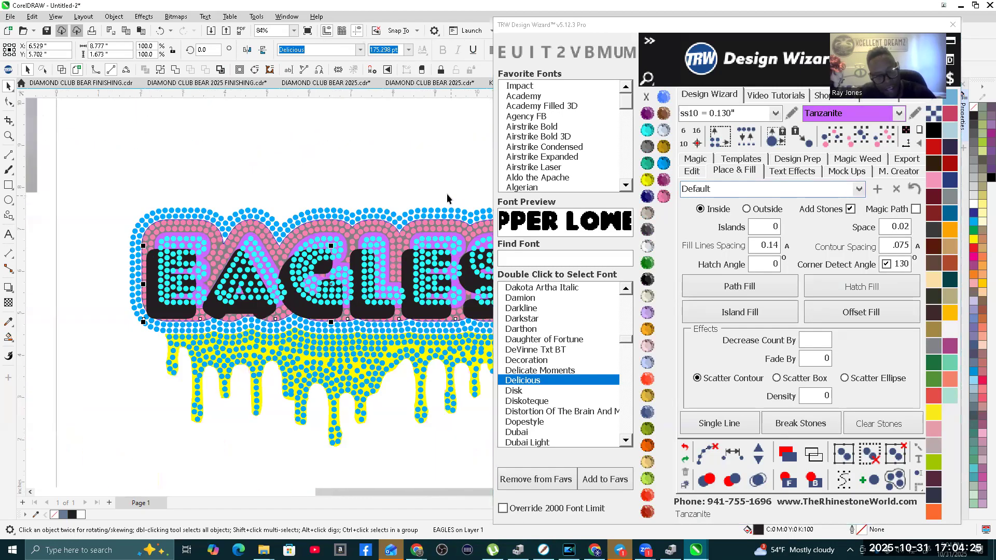
scroll(312, 270, "up", 3)
scroll(336, 252, "up", 6)
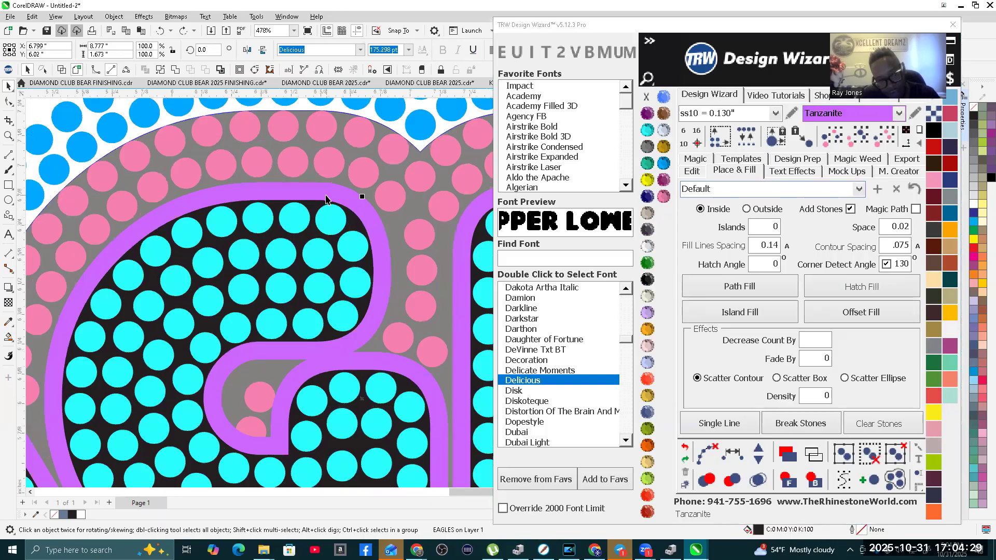
Step: Cut the black EAGLES lettering out of the Tanzanite outline shape and deselect everything
left_click(328, 196, "shift")
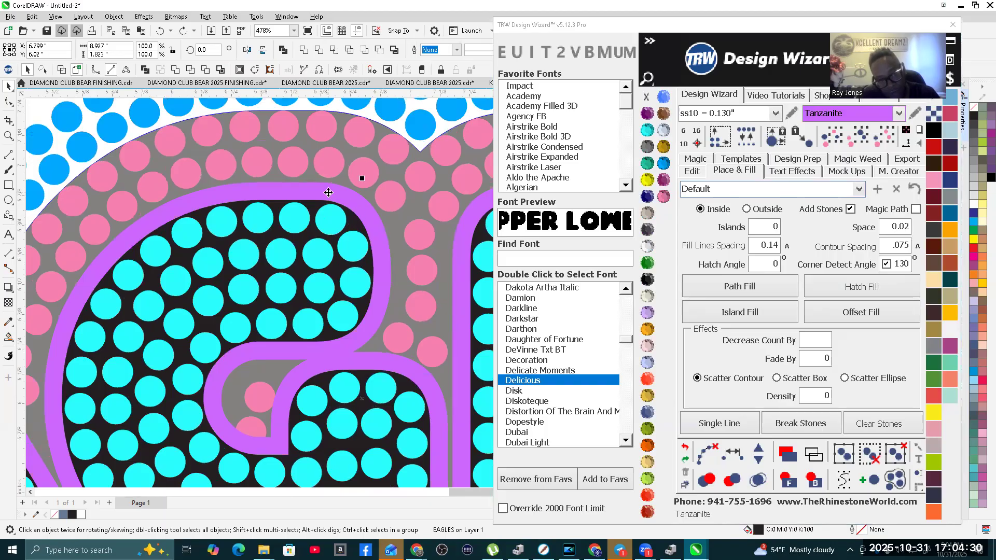
left_click(205, 71)
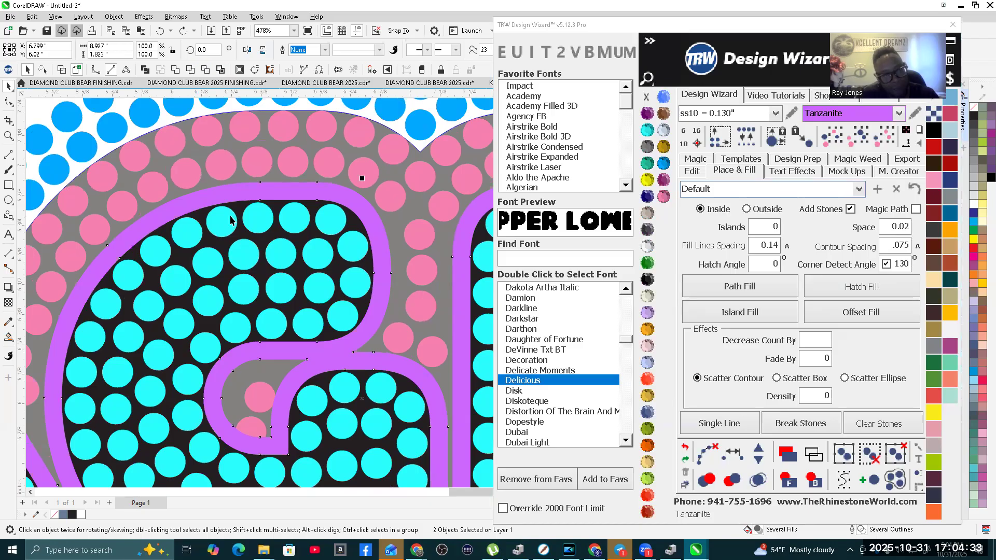
scroll(282, 116, "down", 3)
key("Escape")
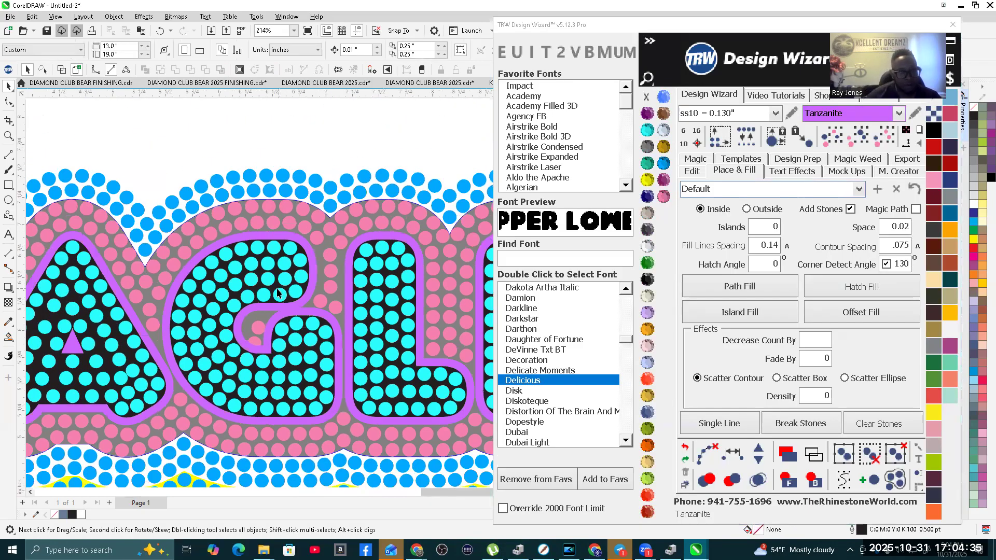
Step: Shift the black lettering aside to check the cut in the Tanzanite outline, and undo the shift
left_click(264, 295)
scroll(262, 293, "down", 1)
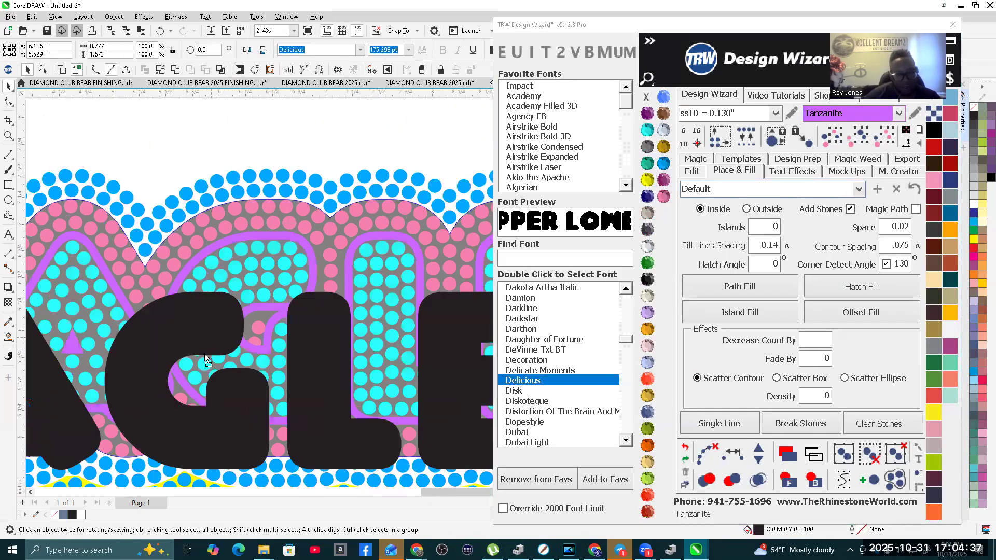
scroll(262, 289, "up", 4)
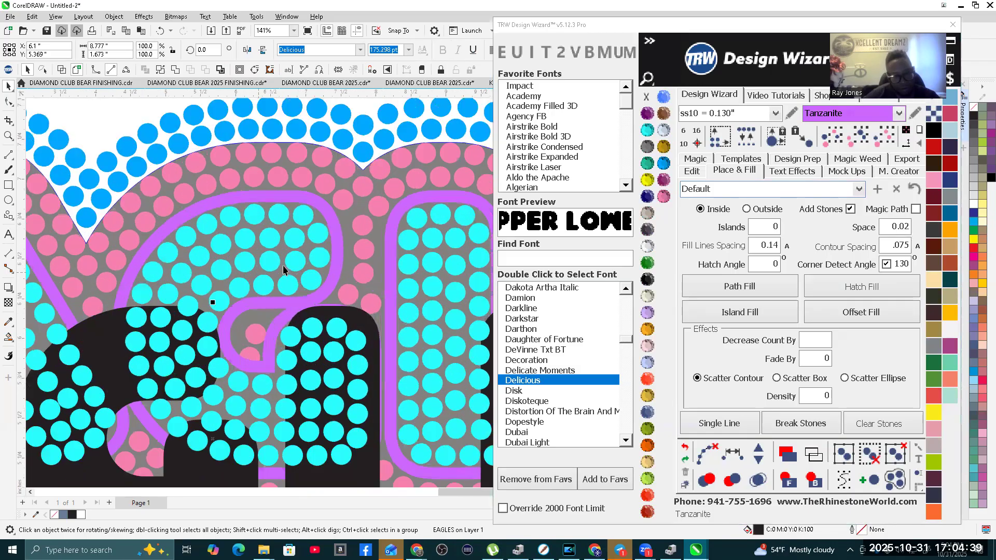
scroll(235, 236, "down", 2)
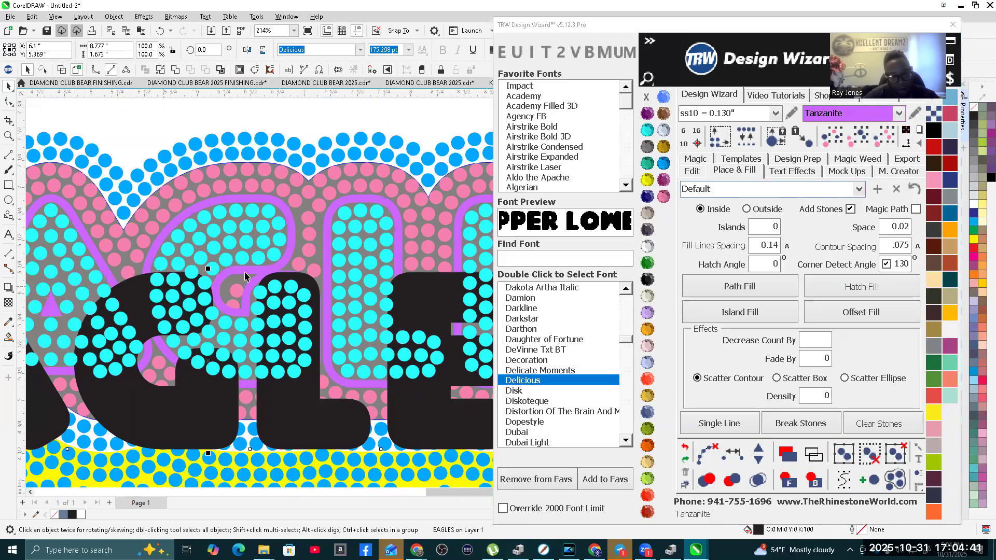
scroll(259, 235, "up", 3)
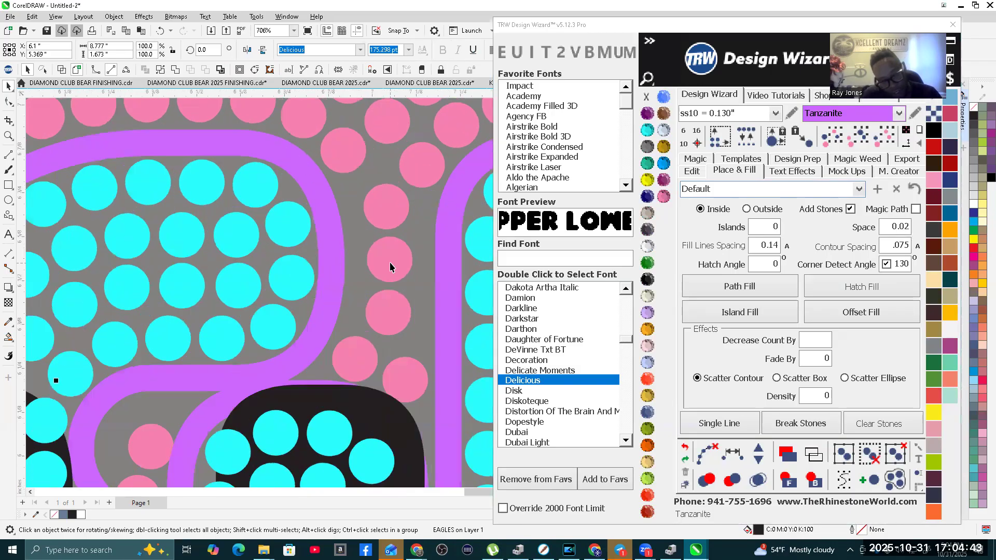
key("ctrl+z")
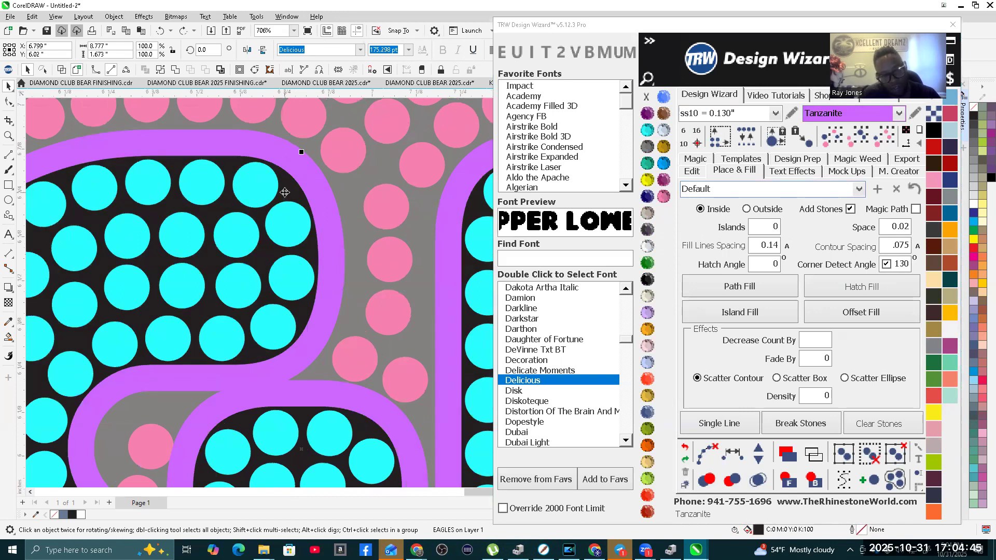
Step: Cut the black EAGLES lettering out of the grey contour background and clear the selection
left_click(315, 156, "shift")
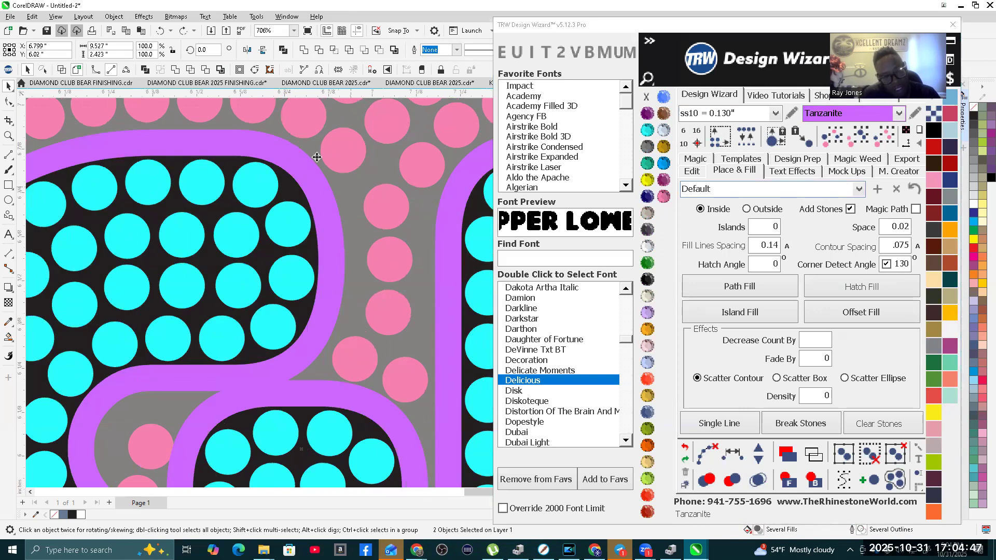
left_click(205, 72)
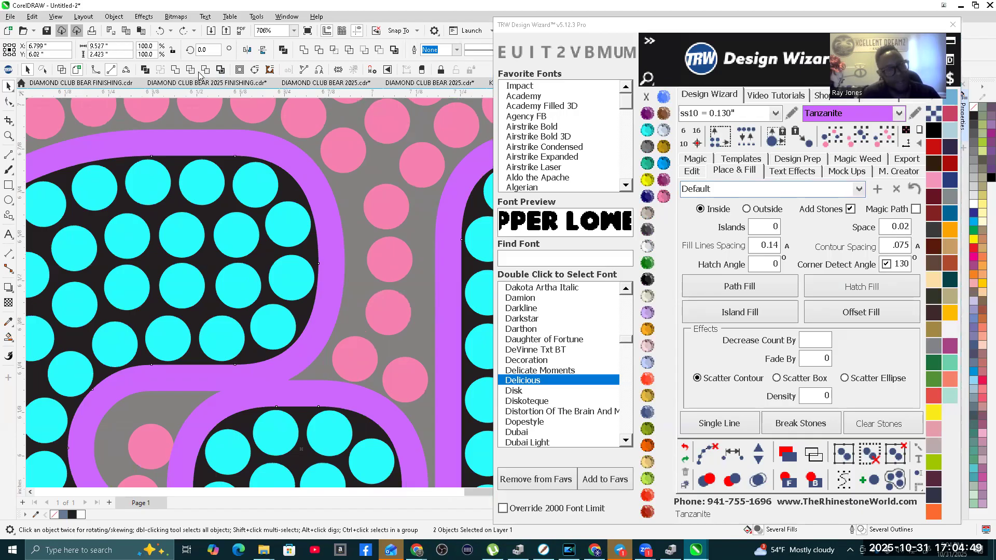
scroll(310, 288, "down", 3)
scroll(309, 288, "down", 3)
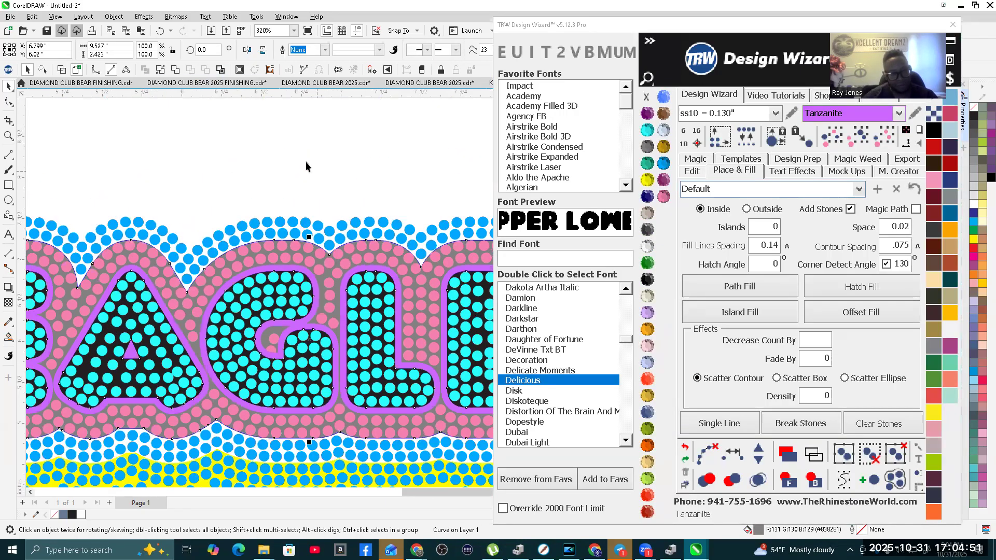
key("Escape")
Step: Move the black lettering off the letter stones to check the cut in the grey contour, undo the move and deselect
scroll(287, 309, "up", 4)
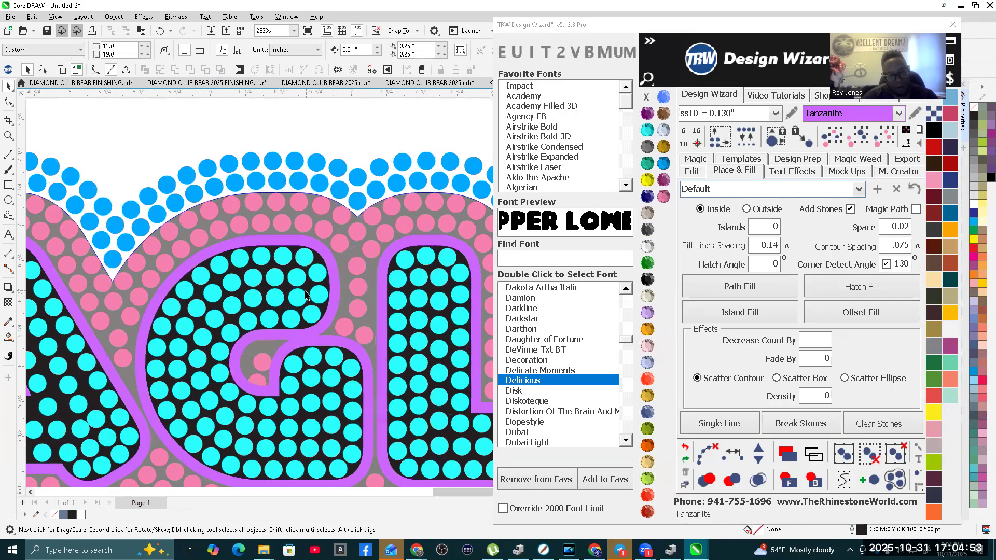
left_click(209, 343)
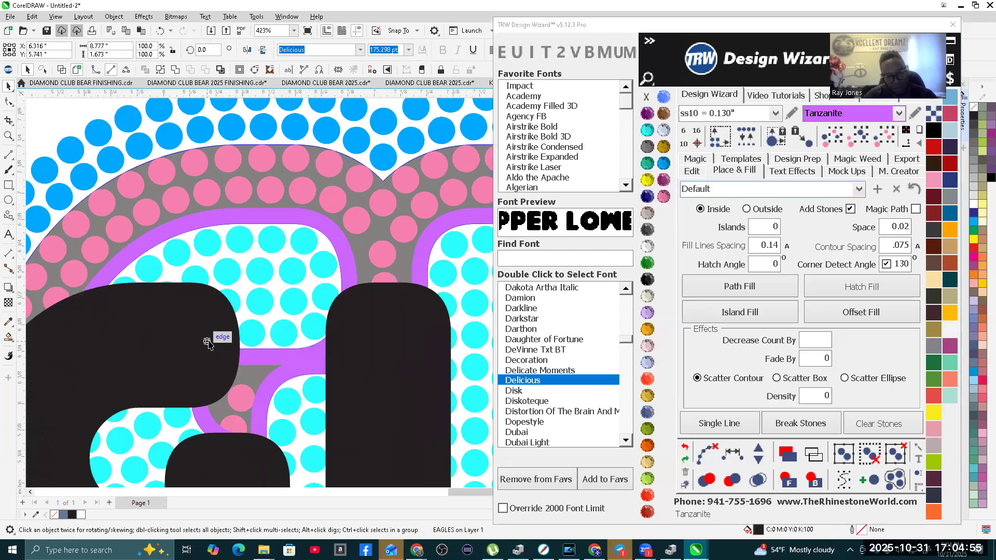
scroll(208, 343, "down", 7)
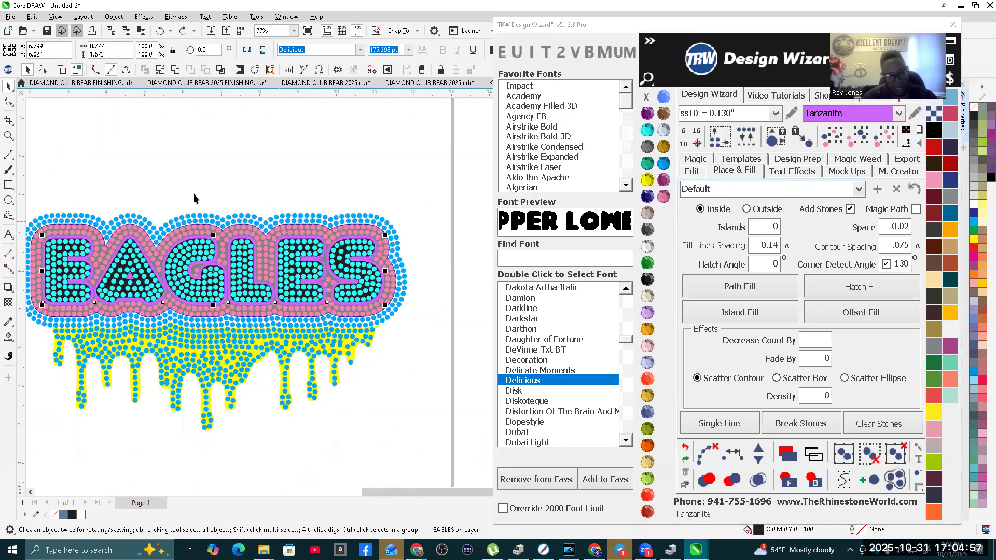
left_click(292, 196)
Step: Select the grey contour background behind the pink stones and nudge it 15 inches to the right
scroll(259, 214, "up", 7)
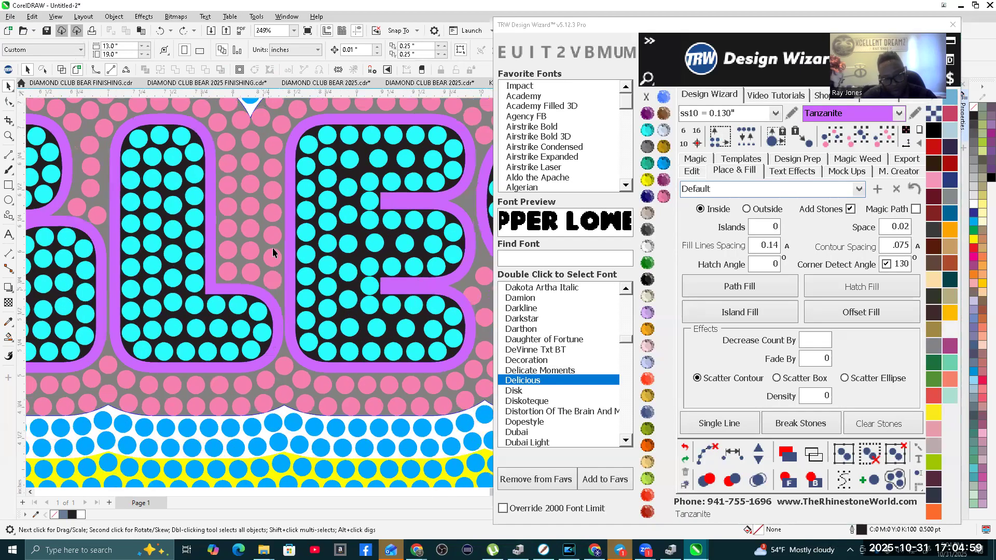
left_click(254, 217)
scroll(254, 216, "down", 8)
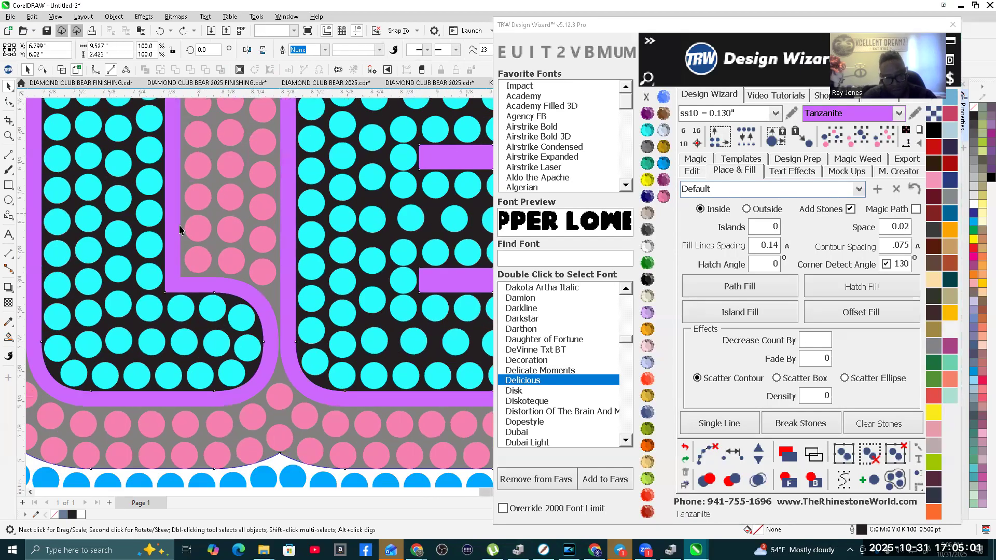
left_click(694, 171)
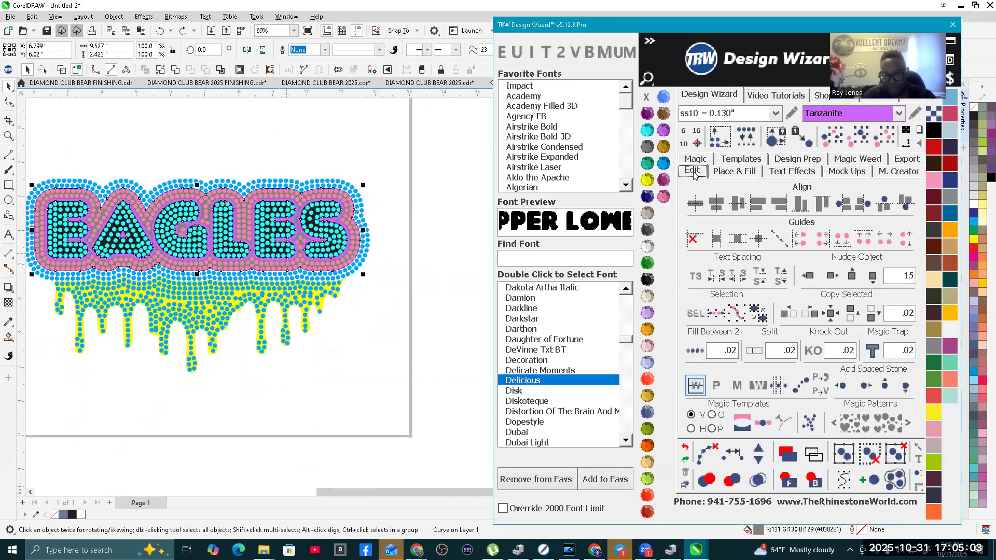
left_click(809, 275)
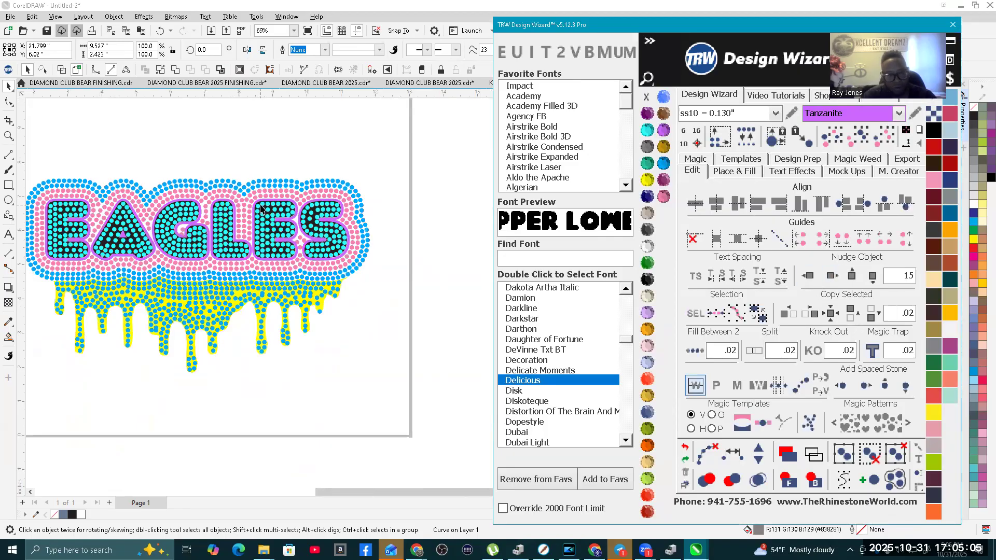
Step: Select the black EAGLES lettering behind the letter stones and nudge it 15 inches to the right
scroll(290, 210, "up", 7)
left_click(293, 212)
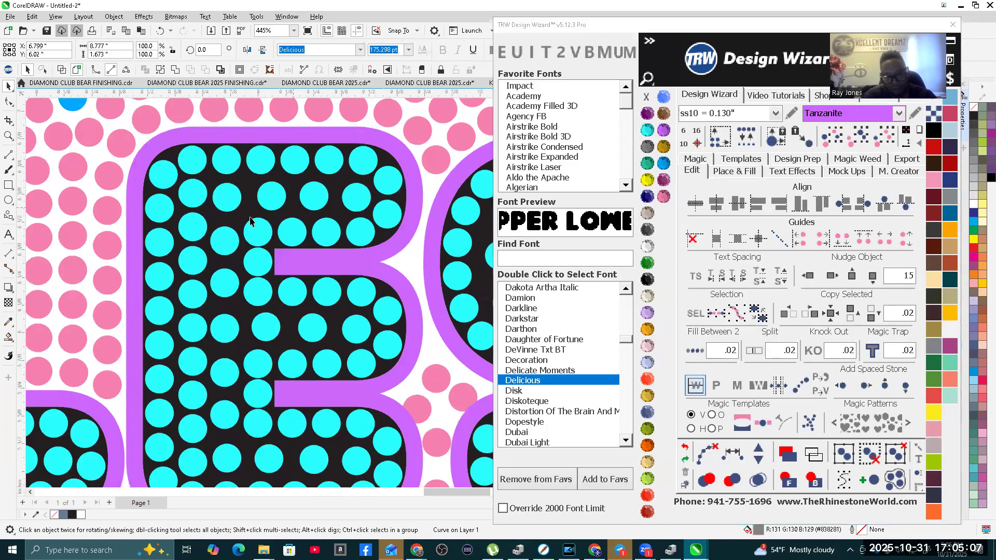
scroll(293, 211, "down", 3)
left_click(832, 275)
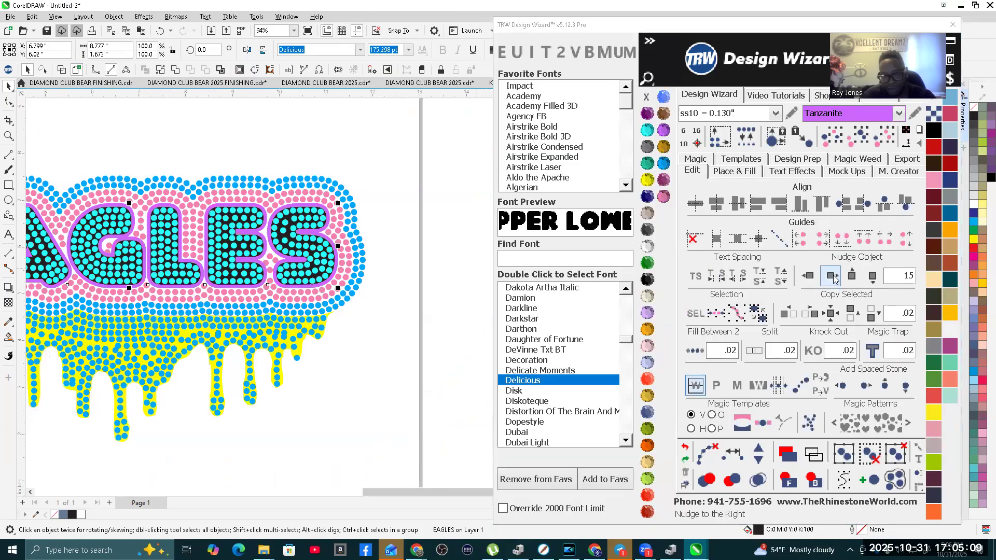
Step: Compare the EAGLES stone design and its drips with the SAINTS reference image
scroll(270, 325, "down", 3)
scroll(249, 311, "up", 2)
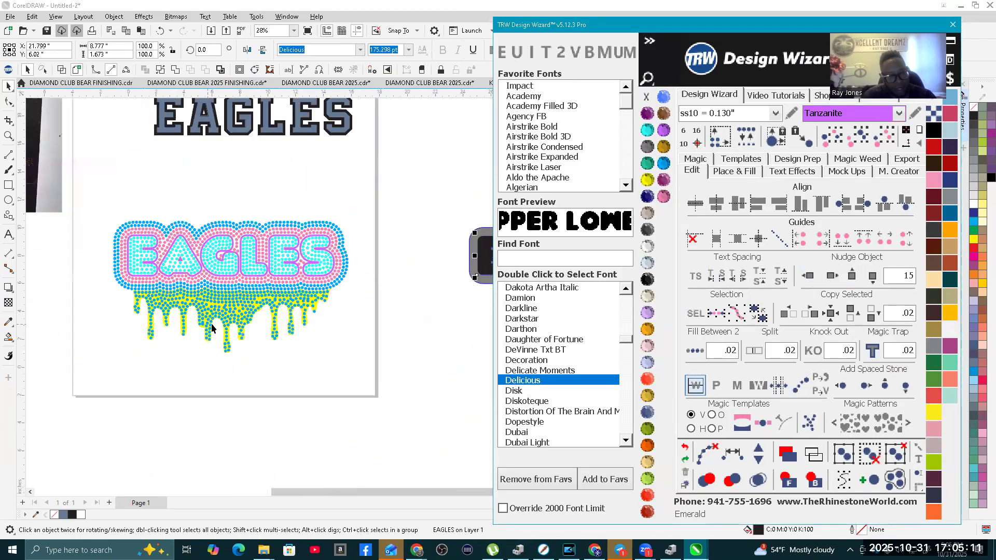
scroll(343, 357, "down", 3)
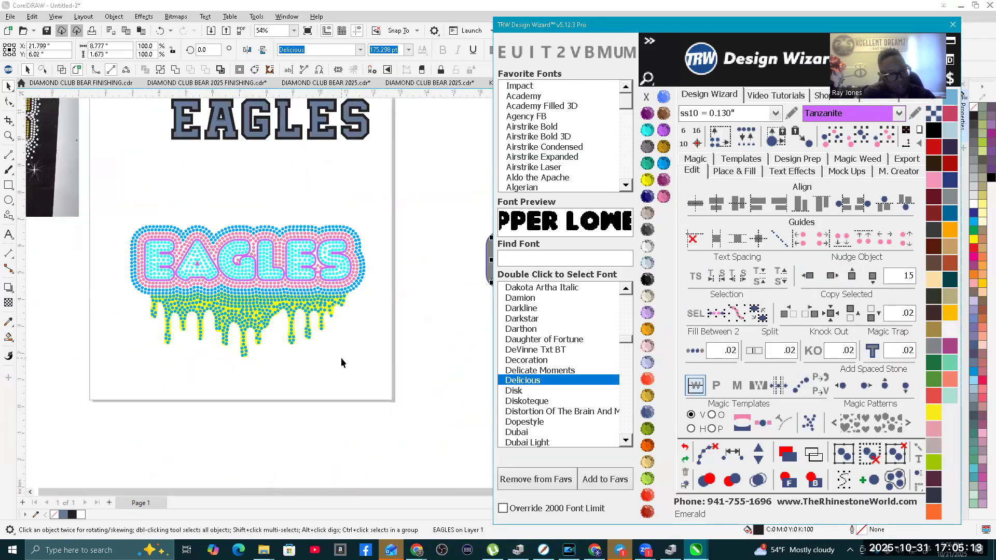
scroll(123, 205, "up", 2)
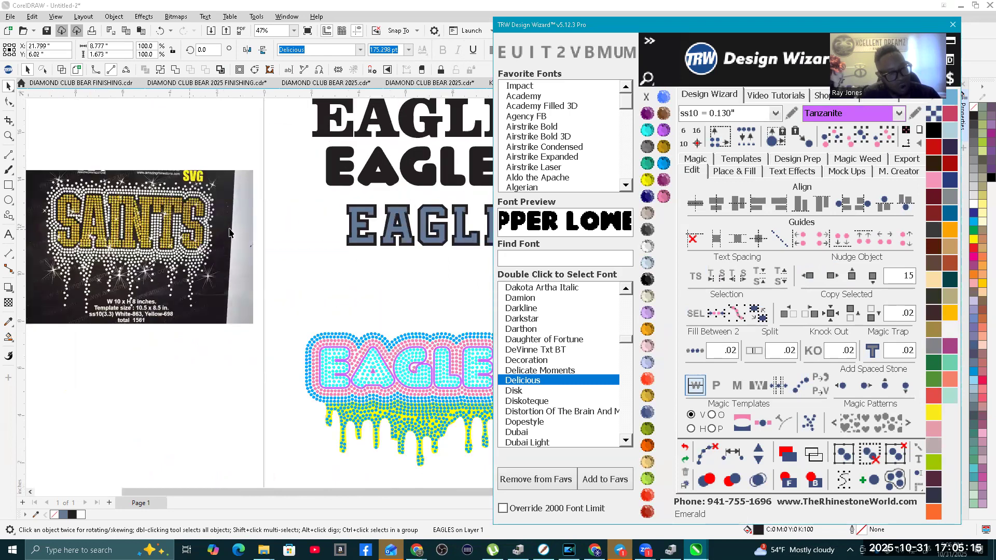
scroll(155, 347, "down", 3)
scroll(323, 358, "up", 2)
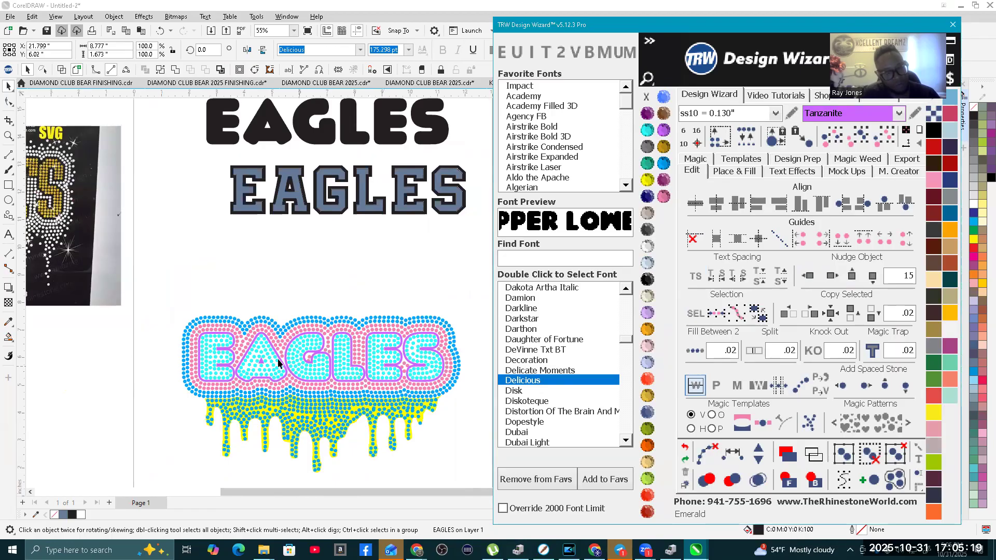
Step: Select all pink contour stones of the same size and colour, recolor them to TRW Blue and deselect
scroll(298, 363, "up", 2)
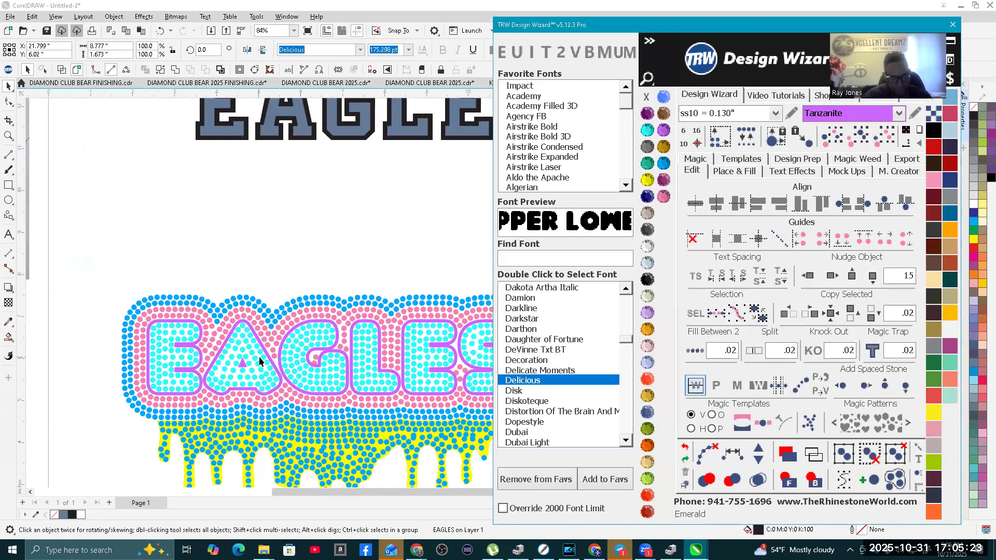
scroll(259, 361, "up", 1)
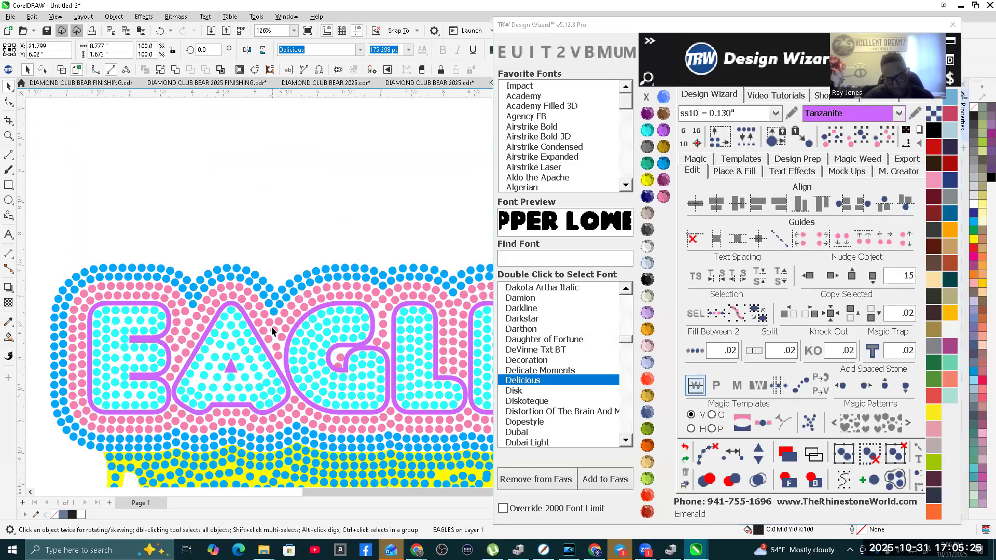
left_click(271, 326)
scroll(272, 325, "down", 2)
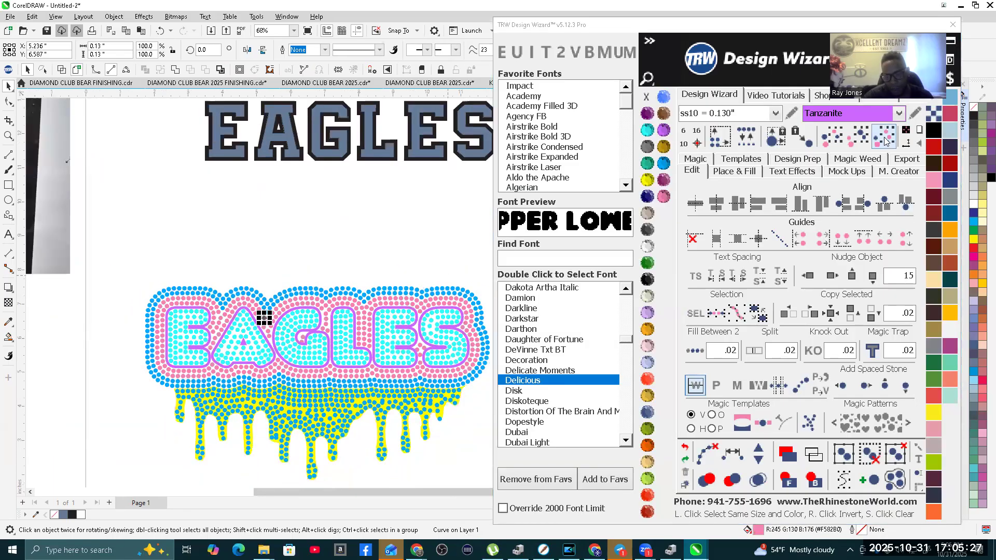
left_click(885, 138)
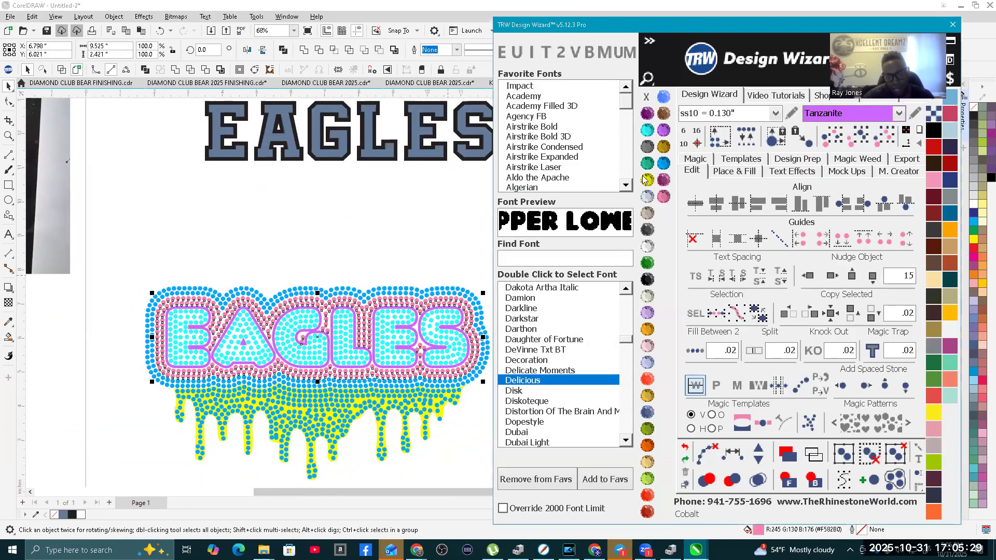
left_click(663, 163)
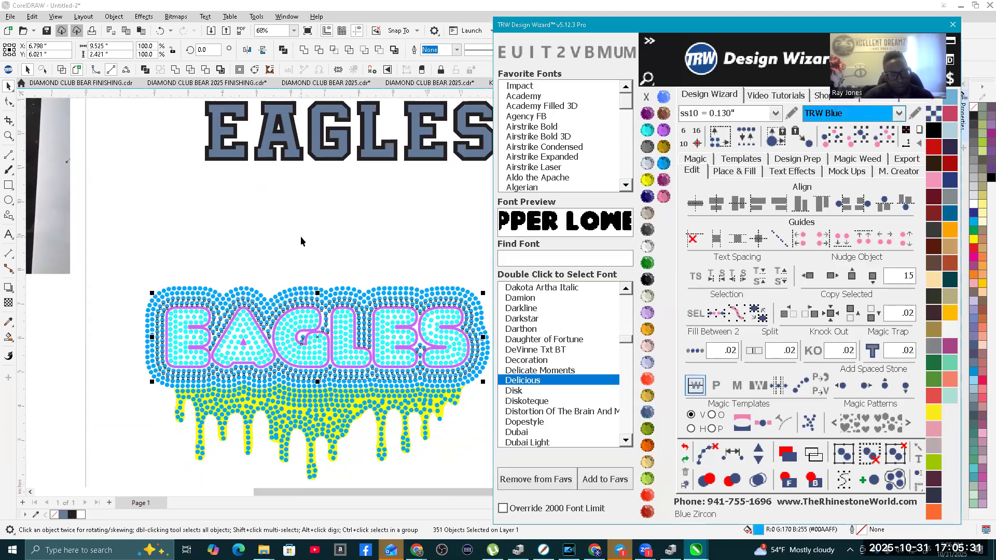
left_click(300, 235)
Step: Examine the stone spacing in the yellow drips below the blue rows
scroll(185, 264, "down", 1)
scroll(148, 269, "down", 1)
left_click_drag(253, 340, 200, 302)
scroll(196, 292, "up", 6)
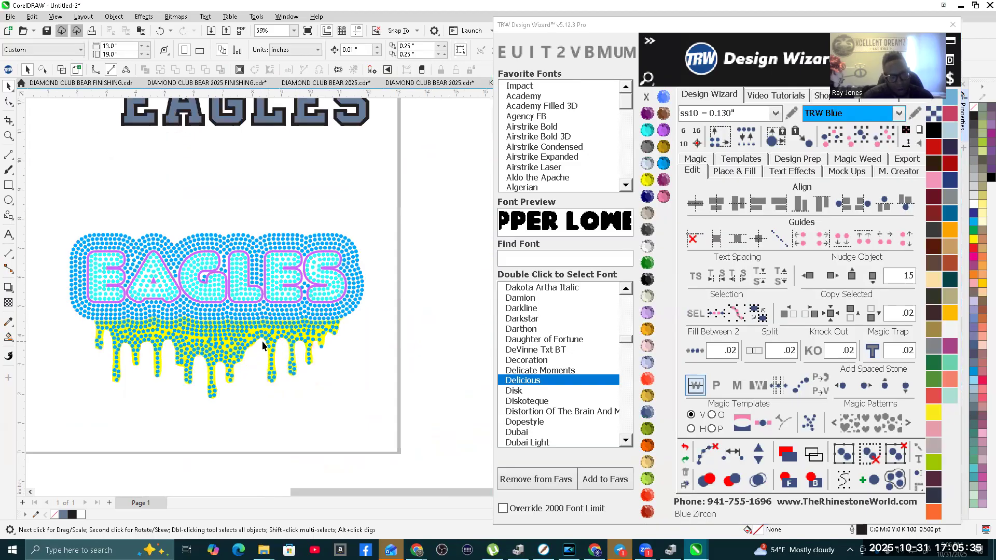
left_click(295, 304)
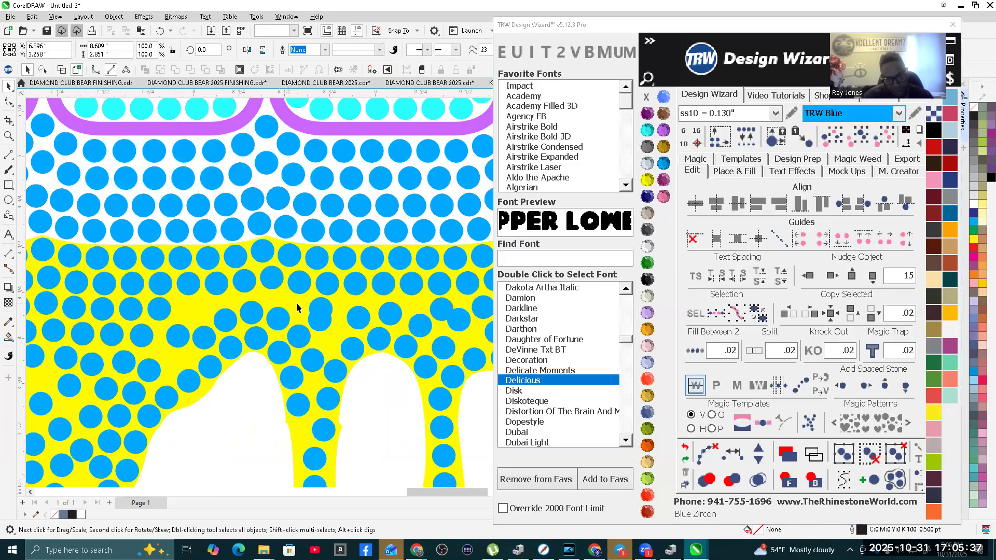
scroll(297, 303, "down", 3)
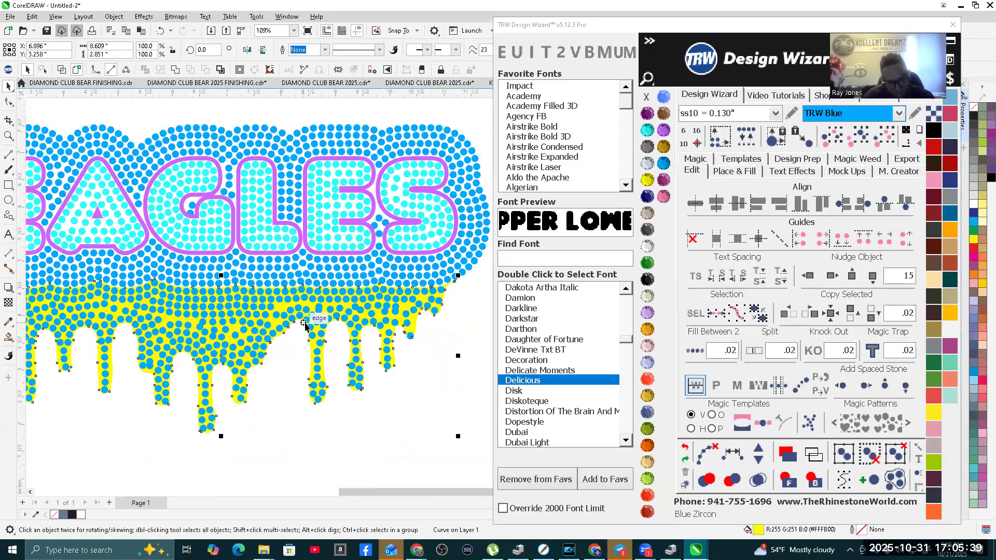
scroll(416, 393, "down", 2)
left_click(433, 408)
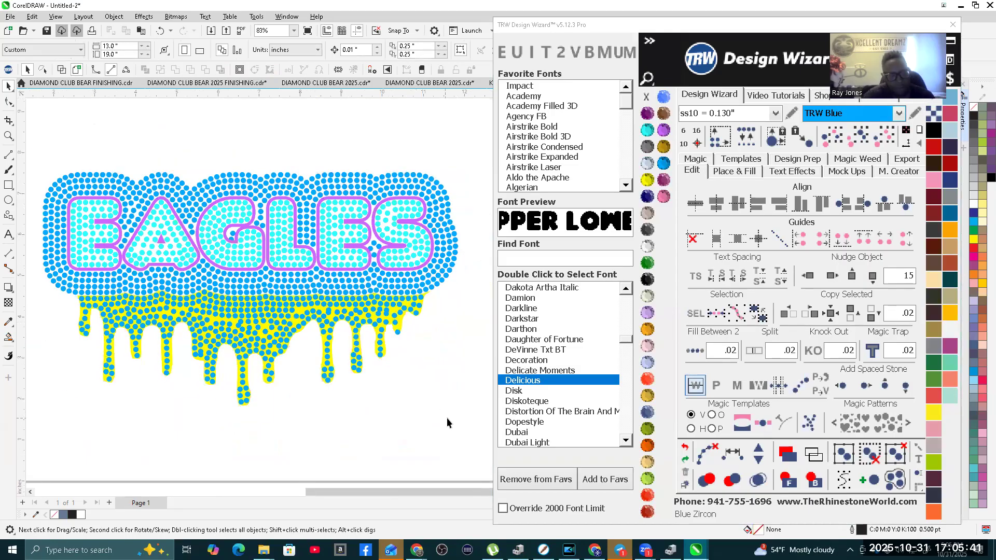
Step: Select the drip stones, mark the overlapping ones and delete the marked stones
scroll(32, 307, "left", 3)
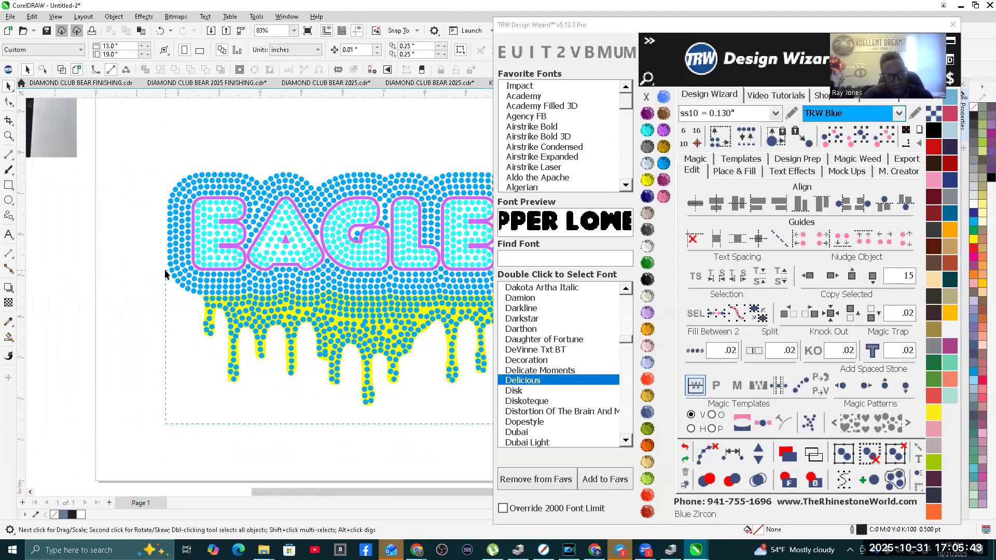
scroll(104, 343, "down", 2)
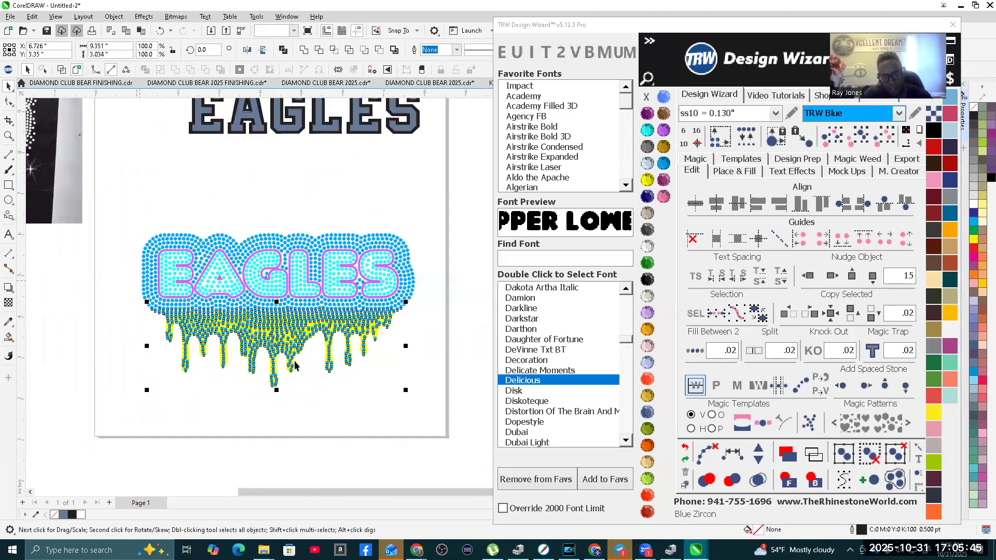
left_click(713, 481)
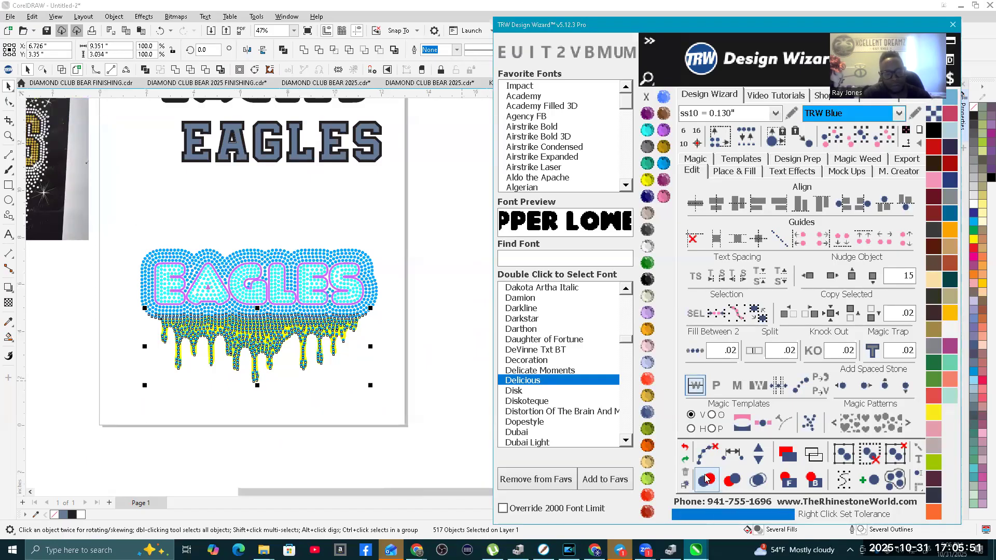
scroll(262, 332, "up", 2)
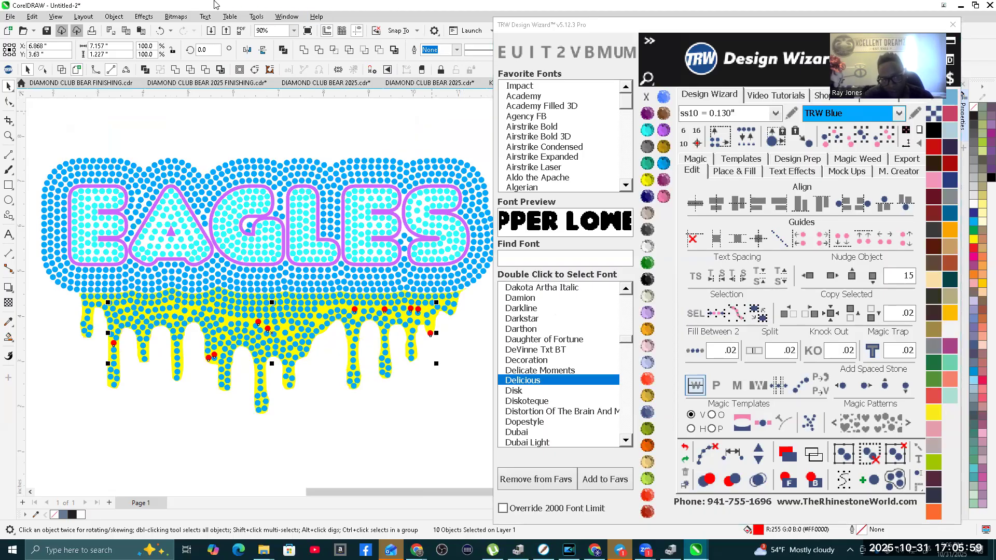
scroll(384, 334, "down", 1)
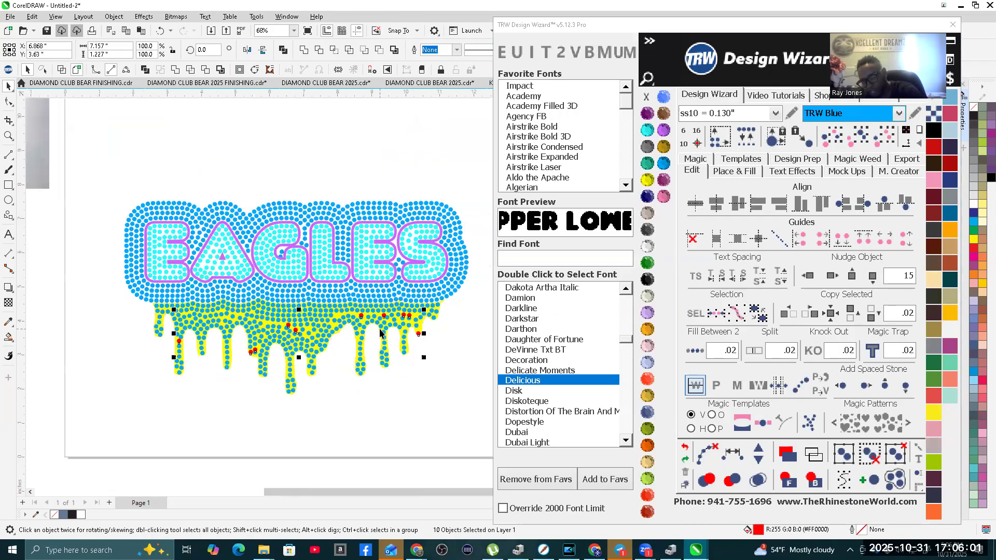
left_click(378, 400)
Step: Respace the four stones running down to the drip edge left of the gap, add one stone and clear the guide path
scroll(378, 400, "down", 2)
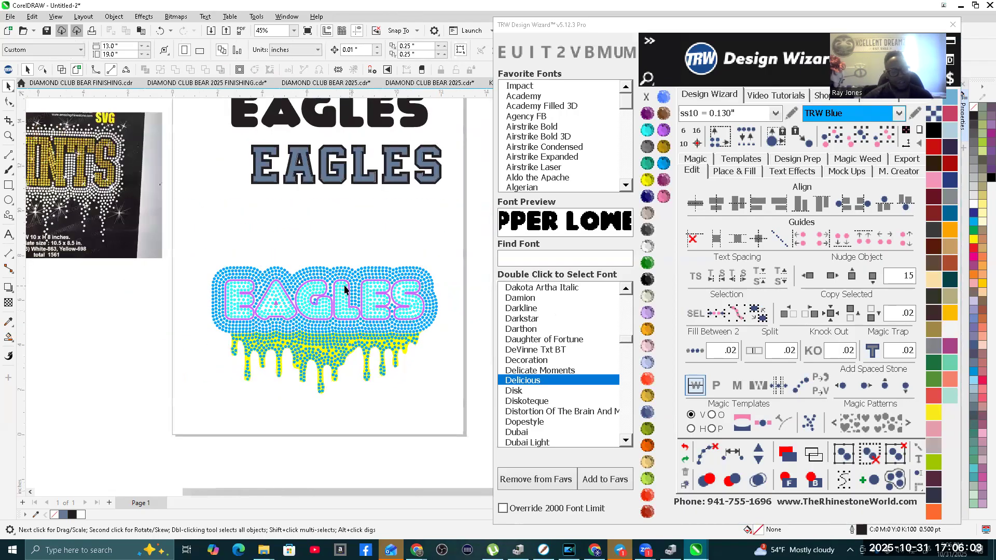
scroll(384, 350, "up", 7)
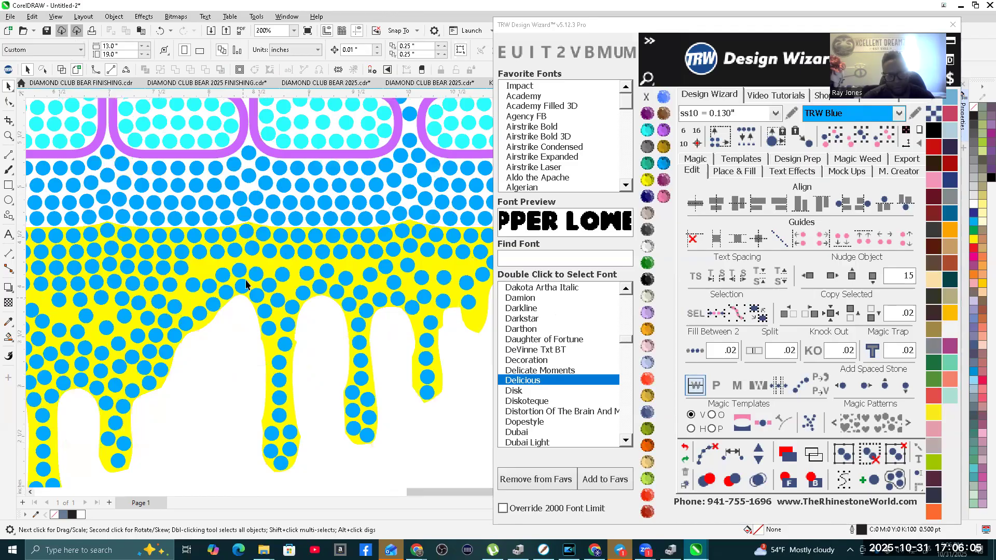
scroll(141, 179, "up", 1)
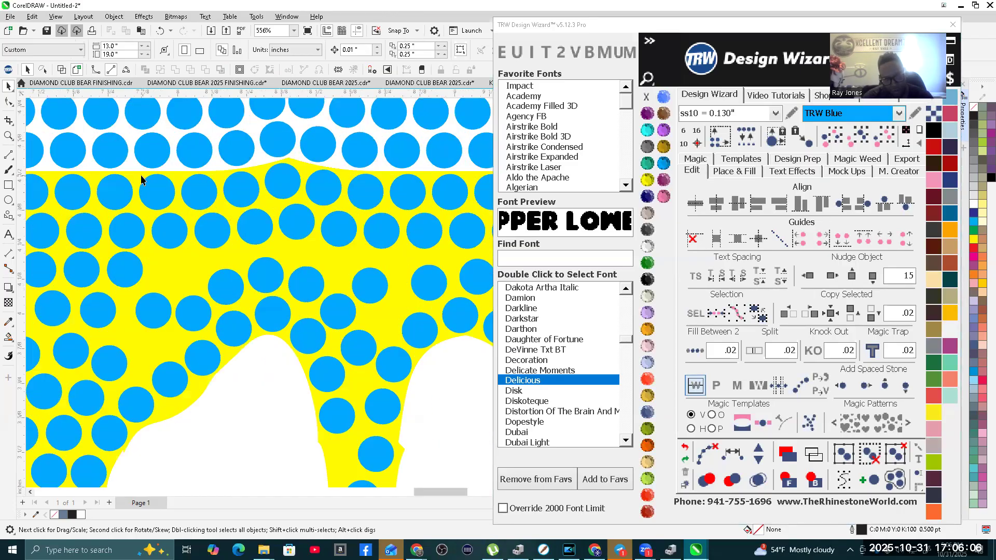
left_click(158, 202)
left_click(169, 236, "shift")
left_click(192, 315, "shift")
left_click(203, 366, "shift")
left_click(733, 454)
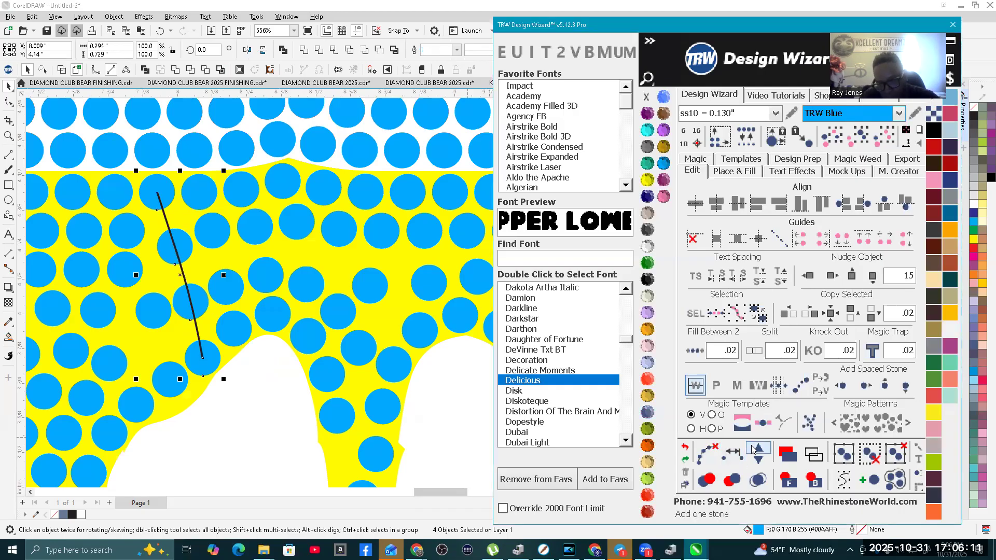
left_click(757, 451)
left_click(707, 453)
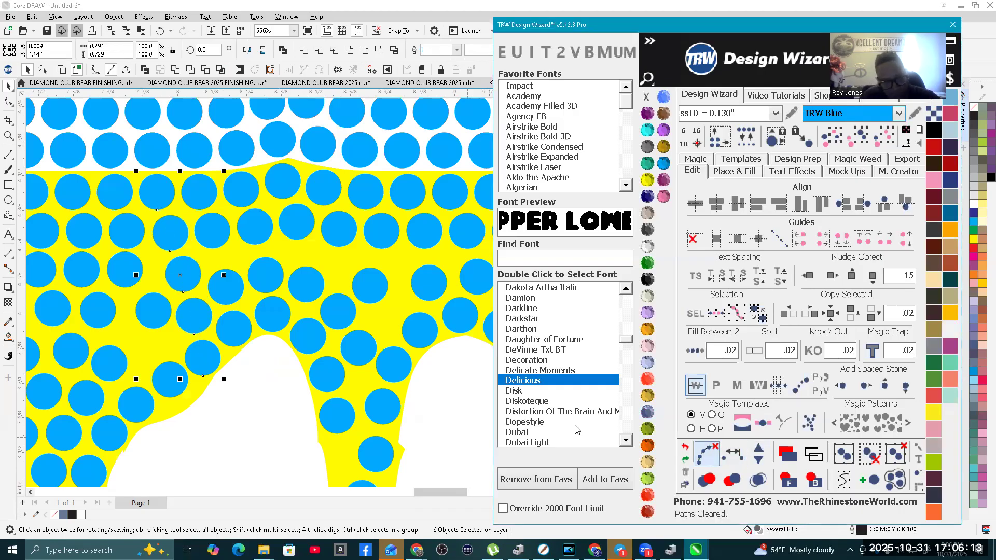
Step: Respace the diagonal line of drip stones descending left from the added stone and clear the guide path
left_click(108, 374)
left_click(185, 274)
left_click(121, 362, "shift")
left_click(89, 394, "shift")
left_click(61, 434, "shift")
left_click(47, 473, "shift")
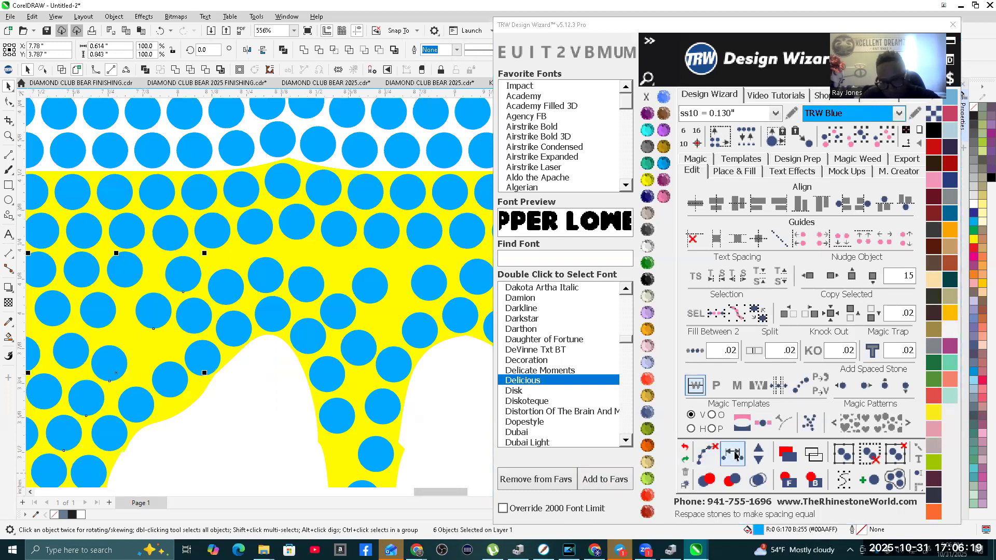
left_click(701, 457)
left_click(699, 460)
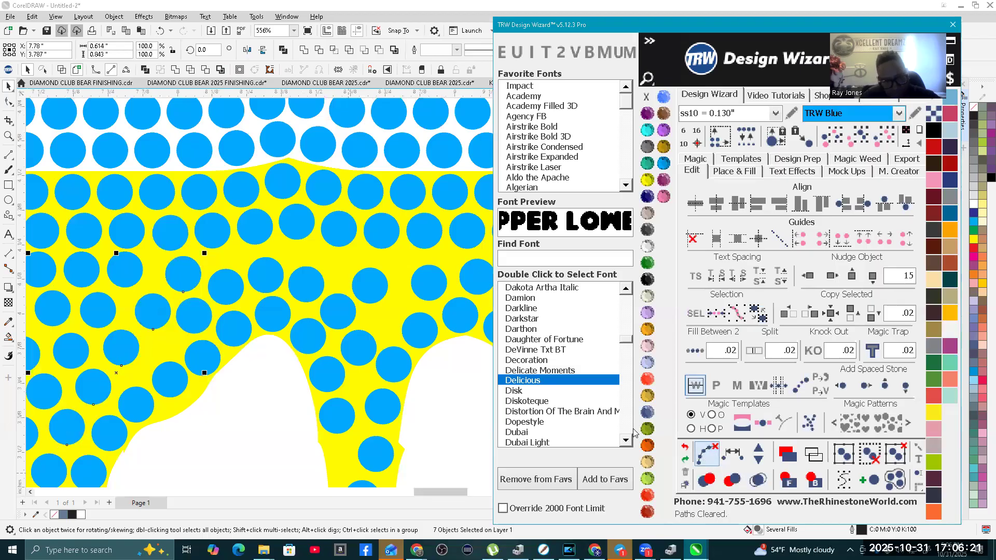
Step: Respace the four-stone line between the two drips on the right, add one stone to it and clear the guide path
scroll(286, 233, "down", 2)
scroll(285, 218, "up", 2)
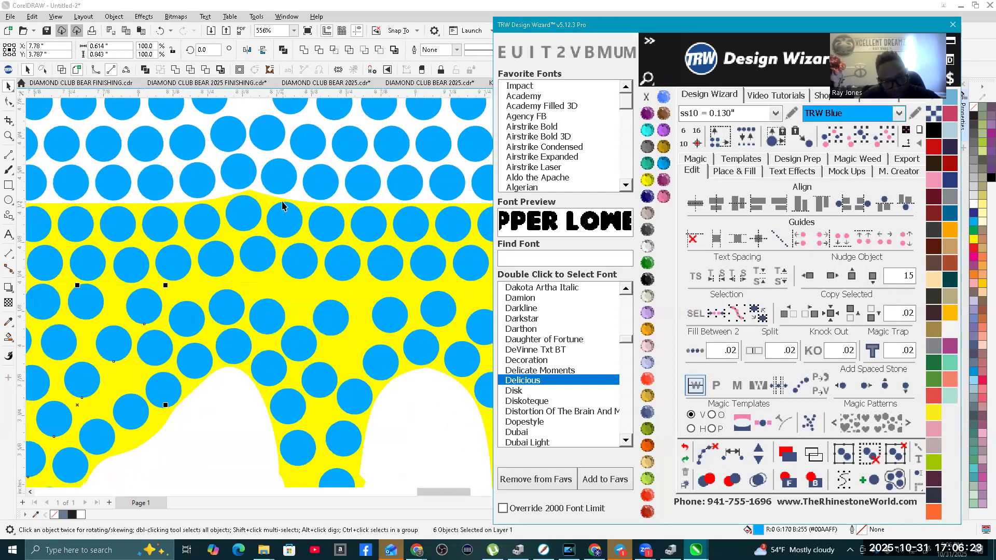
left_click(283, 219)
left_click(299, 261, "shift")
left_click(330, 317, "shift")
left_click(378, 363, "shift")
left_click(718, 455)
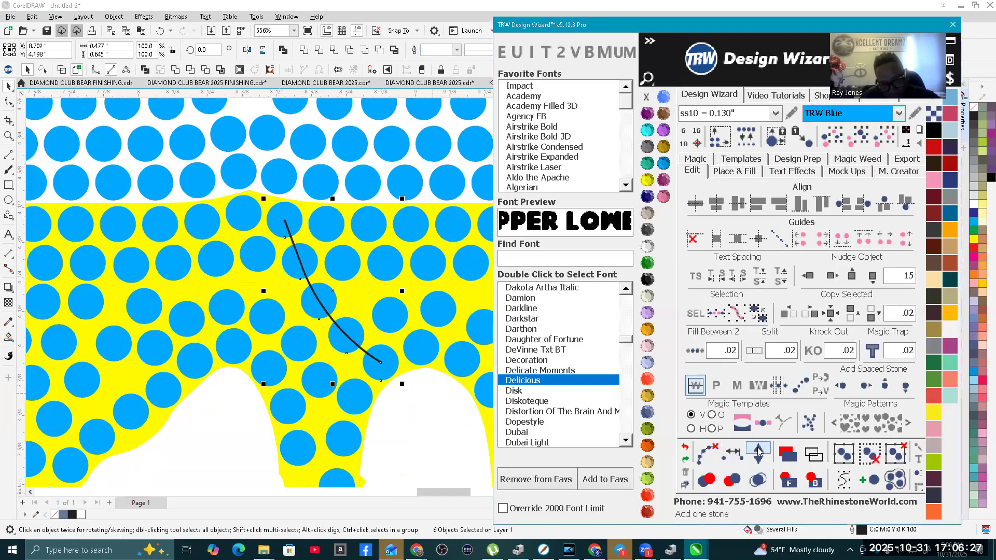
left_click(720, 455)
Step: Select the whole EAGLES stone design with its drips and open the mock-up options
scroll(250, 349, "down", 4)
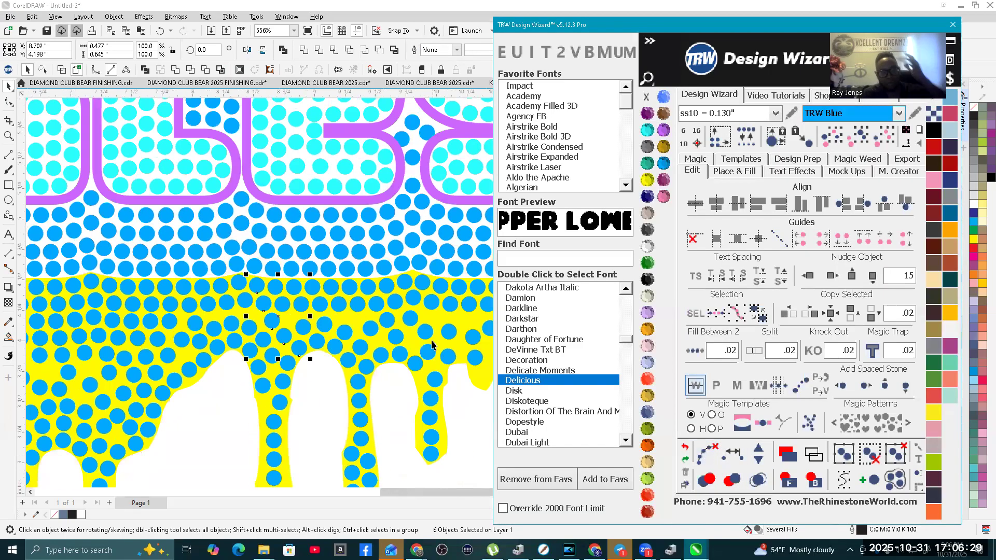
scroll(249, 349, "down", 2)
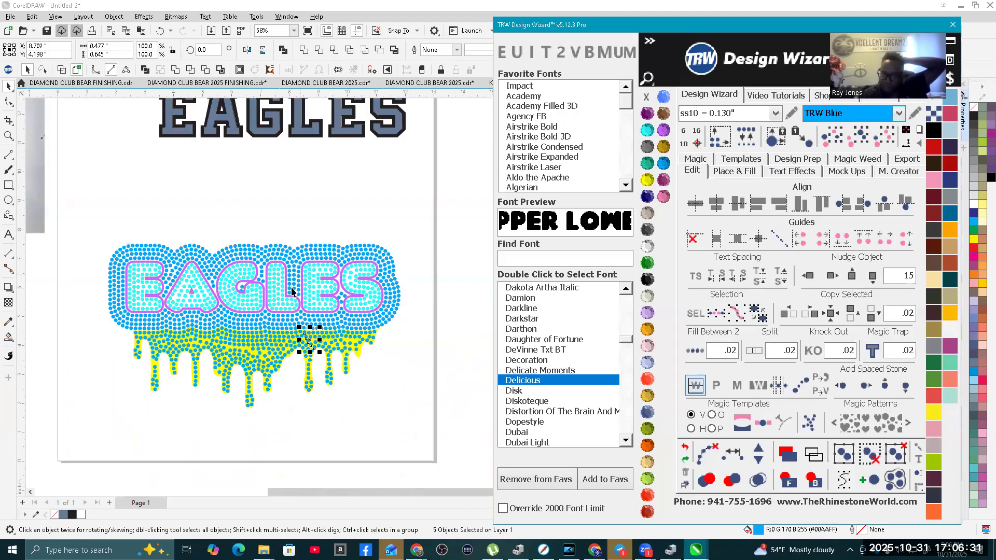
scroll(155, 384, "up", 3)
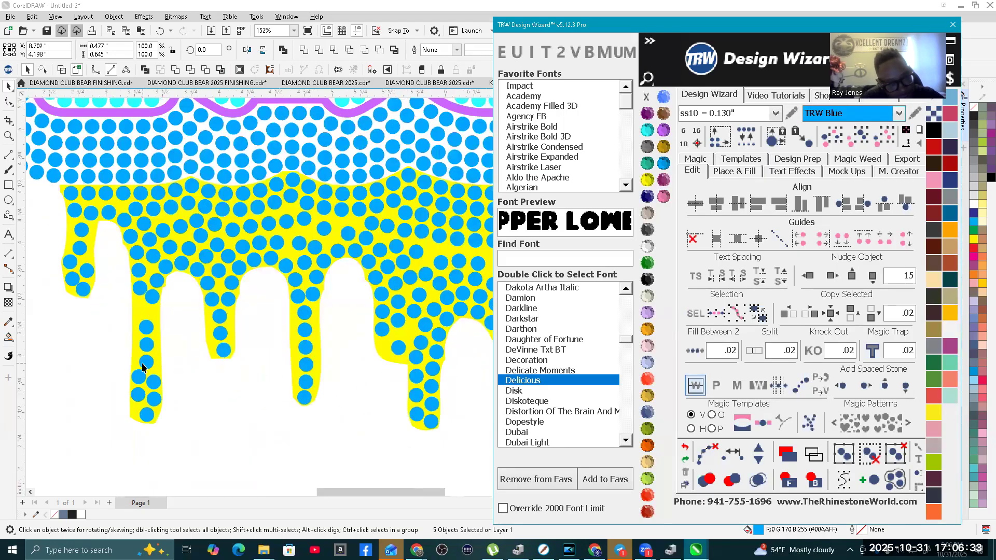
scroll(141, 354, "down", 5)
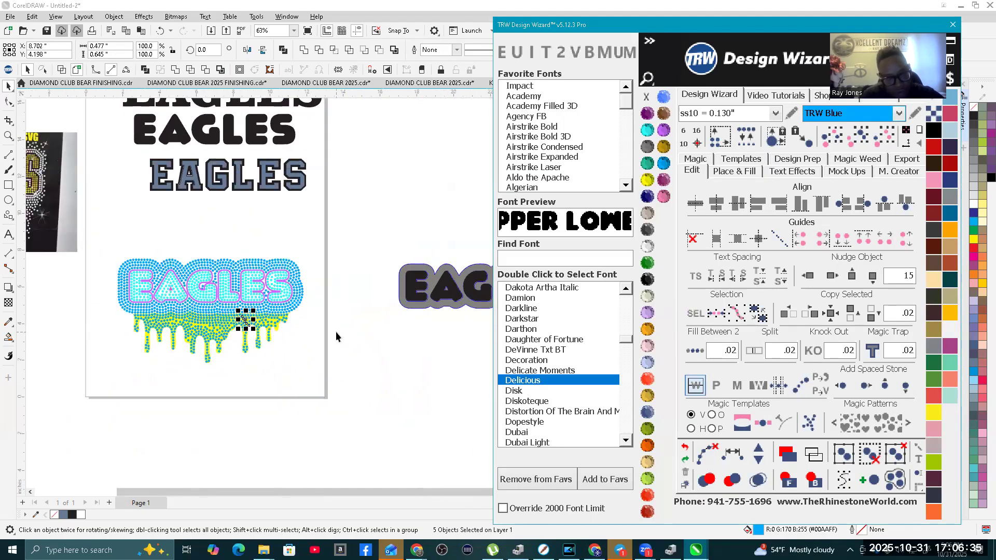
left_click(347, 334)
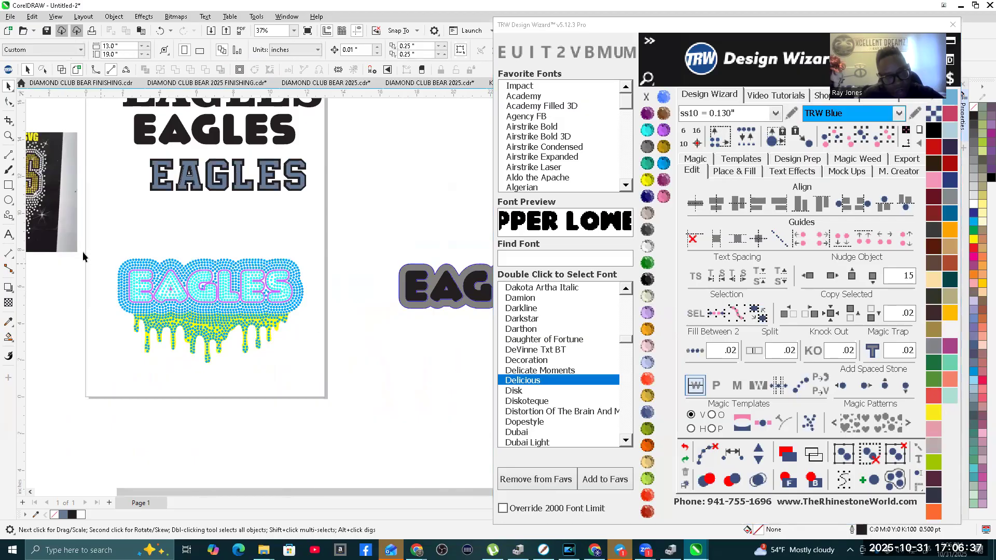
left_click_drag(101, 243, 315, 372)
left_click(842, 172)
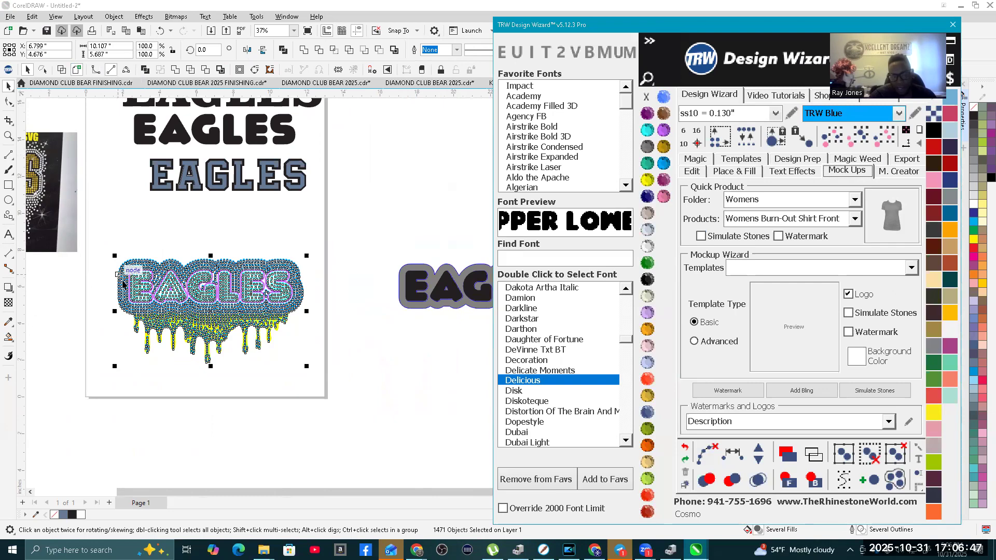
Step: Place a copy of the whole EAGLES design below the page and group the copy
scroll(144, 282, "up", 3)
scroll(184, 255, "down", 3)
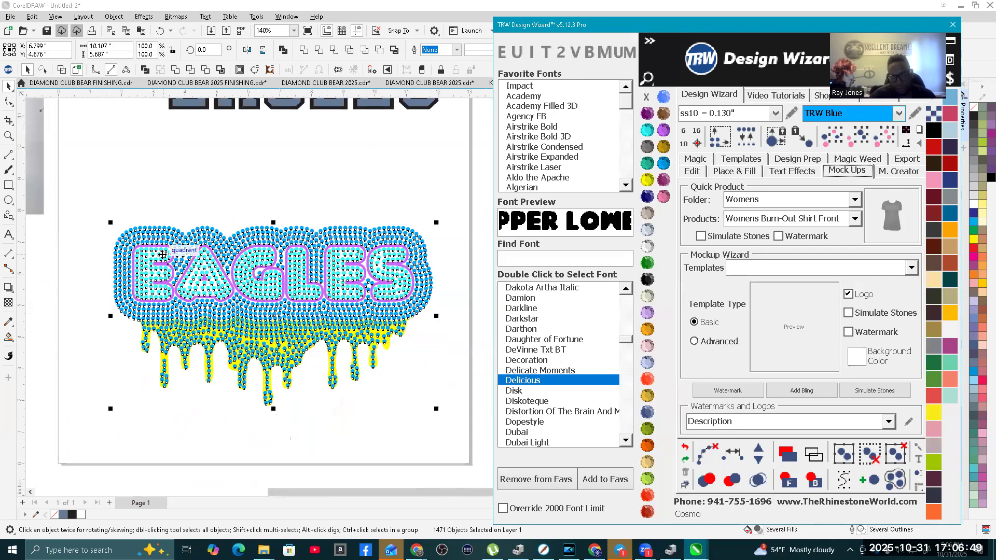
left_click(70, 210)
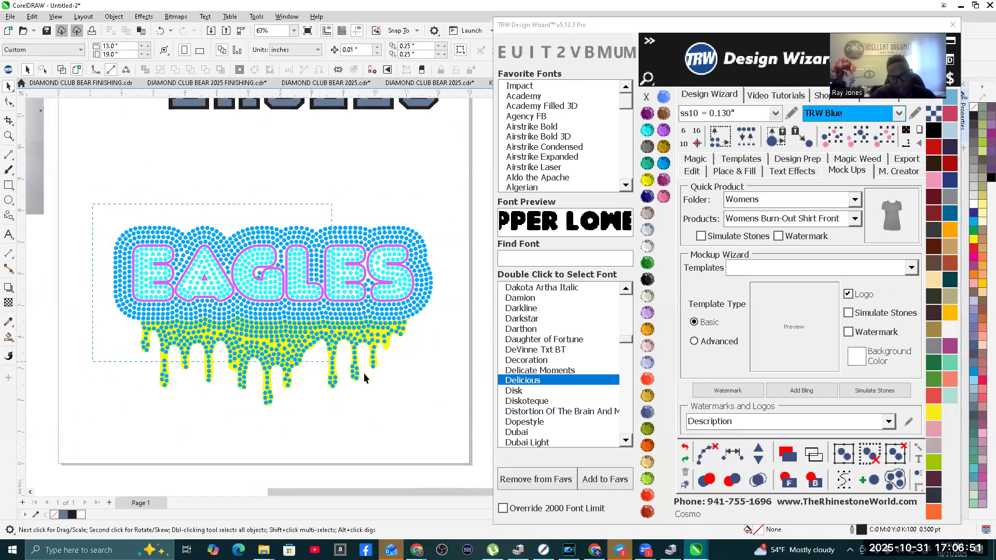
left_click_drag(437, 406, 457, 410)
scroll(191, 299, "down", 3)
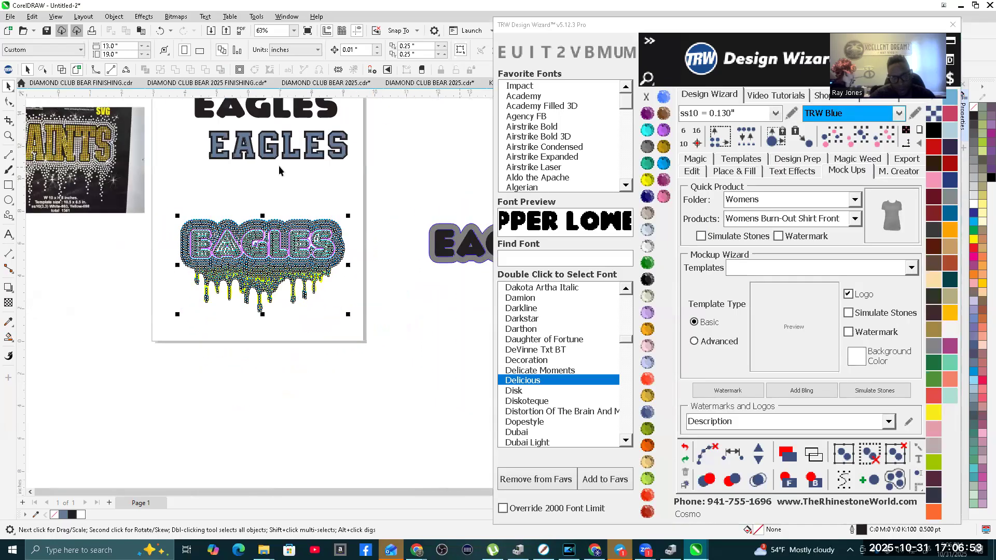
left_click_drag(264, 219, 242, 356)
scroll(285, 344, "up", 3)
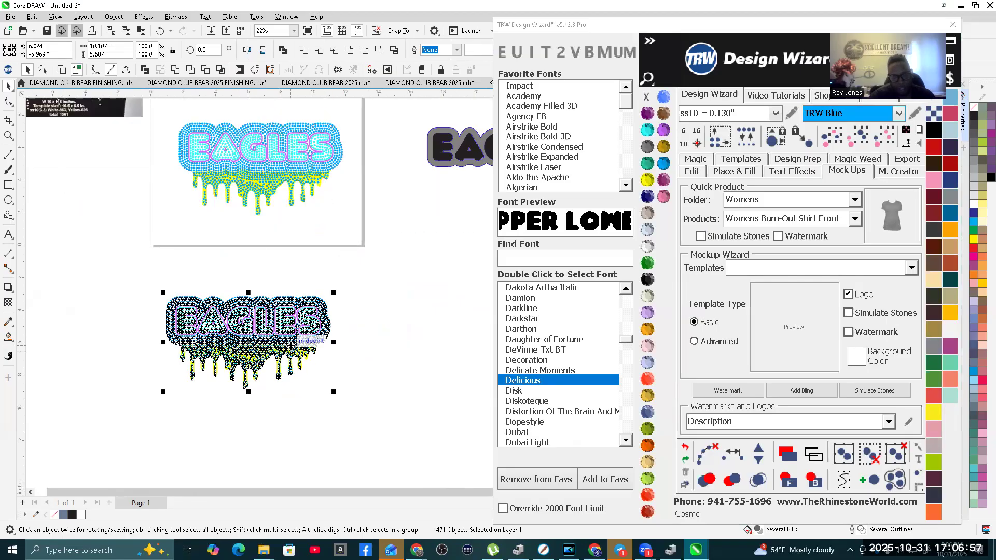
right_click(281, 303)
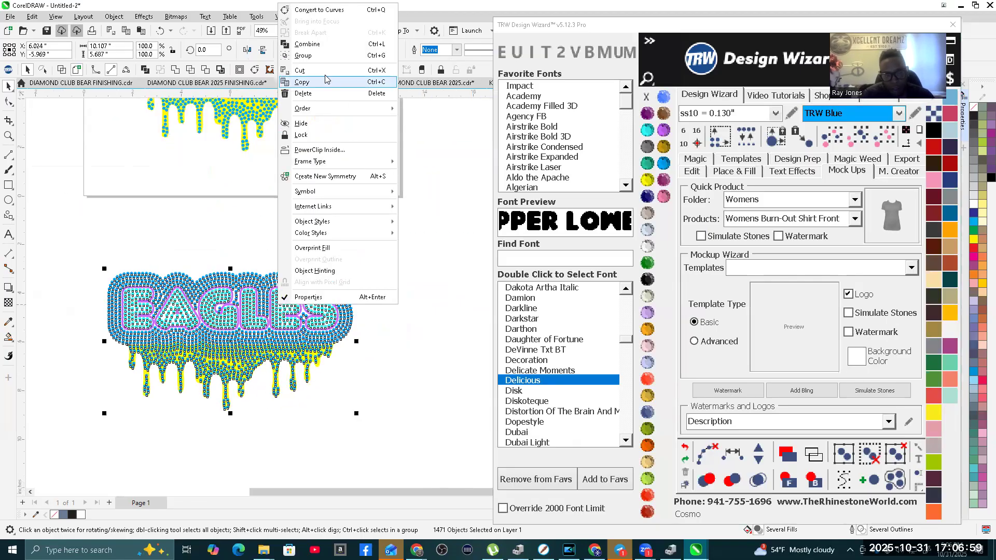
left_click(314, 58)
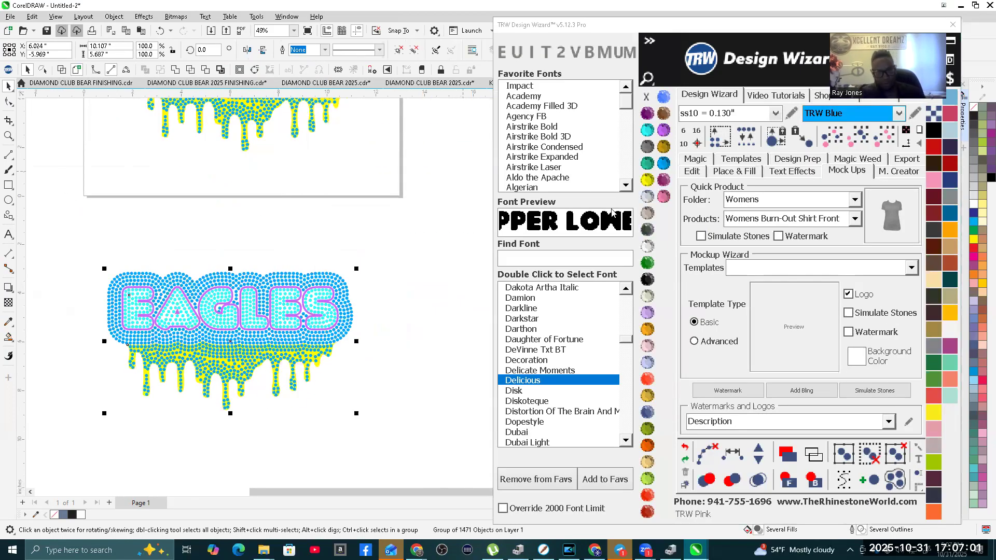
Step: Scale the grouped EAGLES copy below the page to 108.5% and ungroup all of its objects
left_click_drag(354, 268, 374, 237)
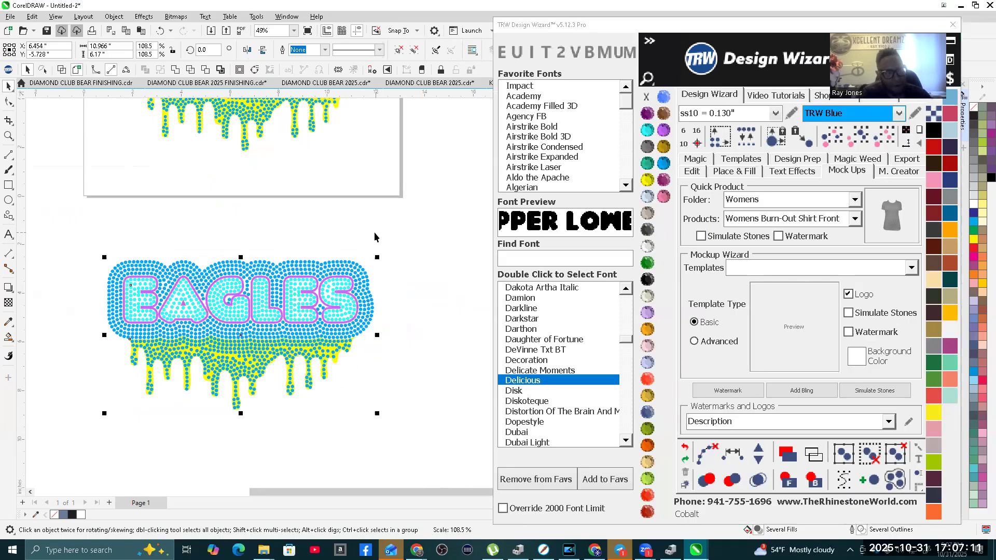
right_click(280, 267)
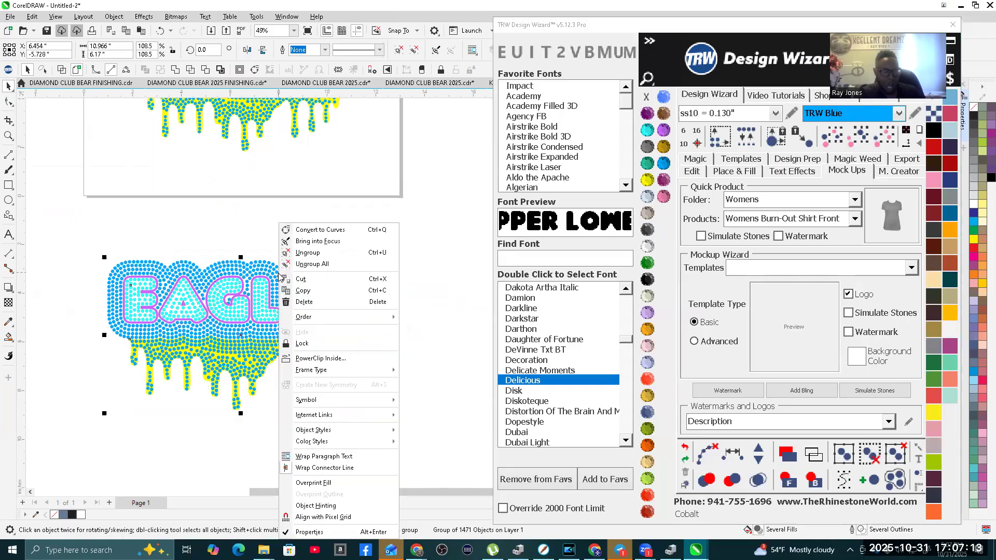
left_click(327, 265)
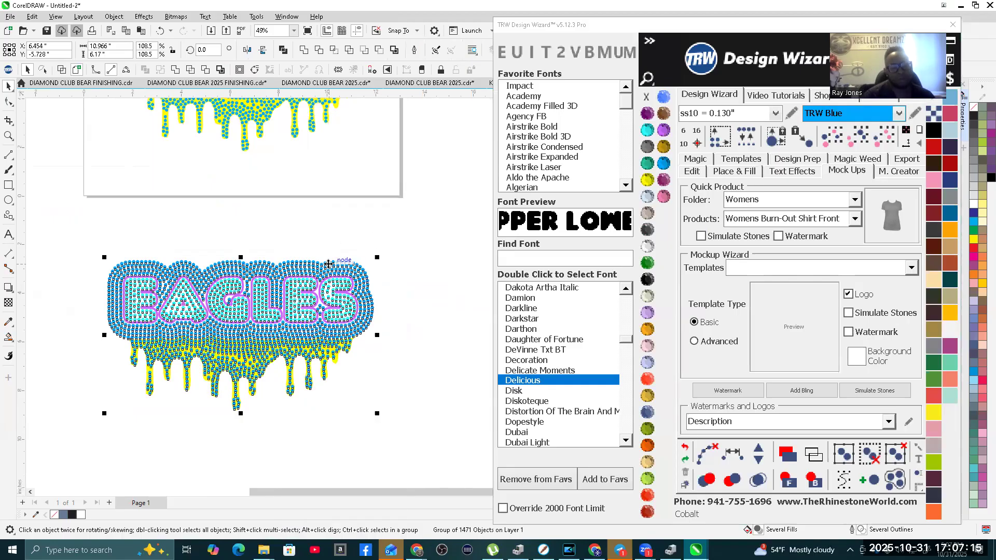
Step: Replace all stones in the enlarged copy with ss10 = 0.130" stones and spot-check single stones in the letters, border and drips
left_click(744, 144)
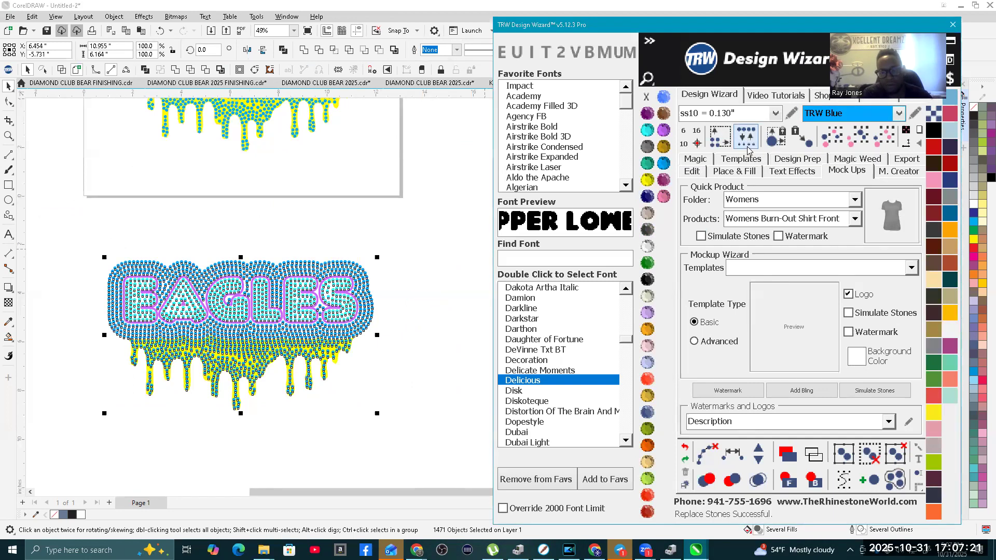
left_click(262, 231)
left_click(239, 262)
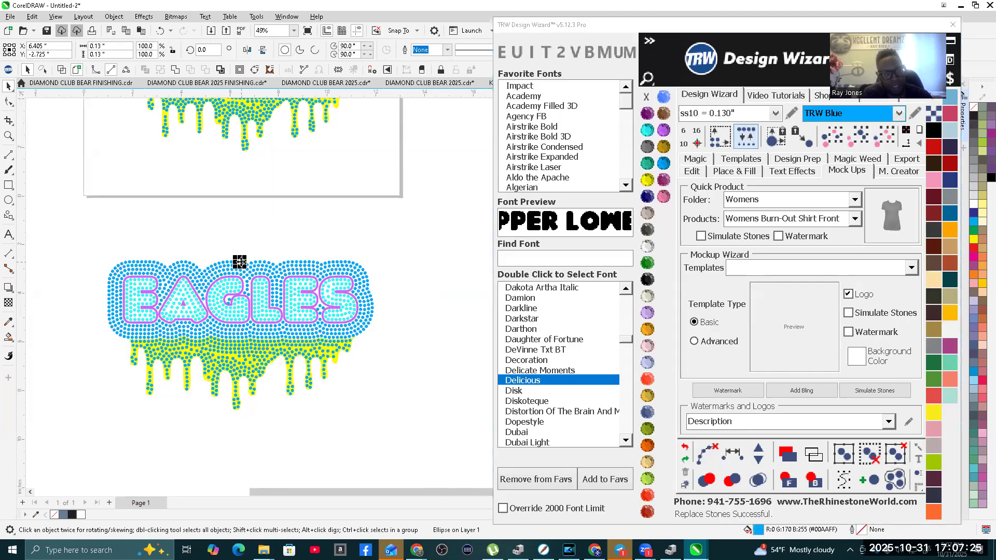
left_click(212, 299)
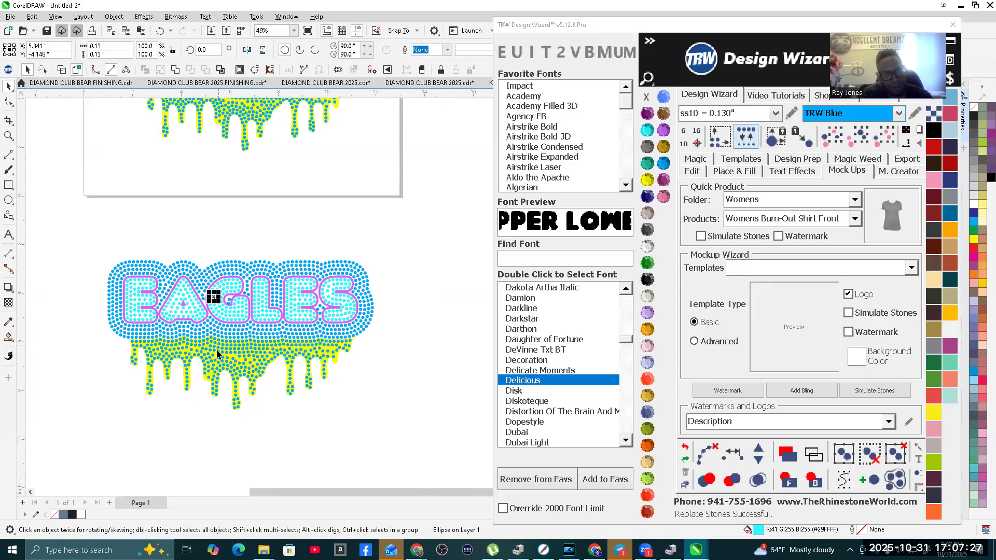
left_click(218, 348)
scroll(243, 352, "down", 1)
left_click(237, 267)
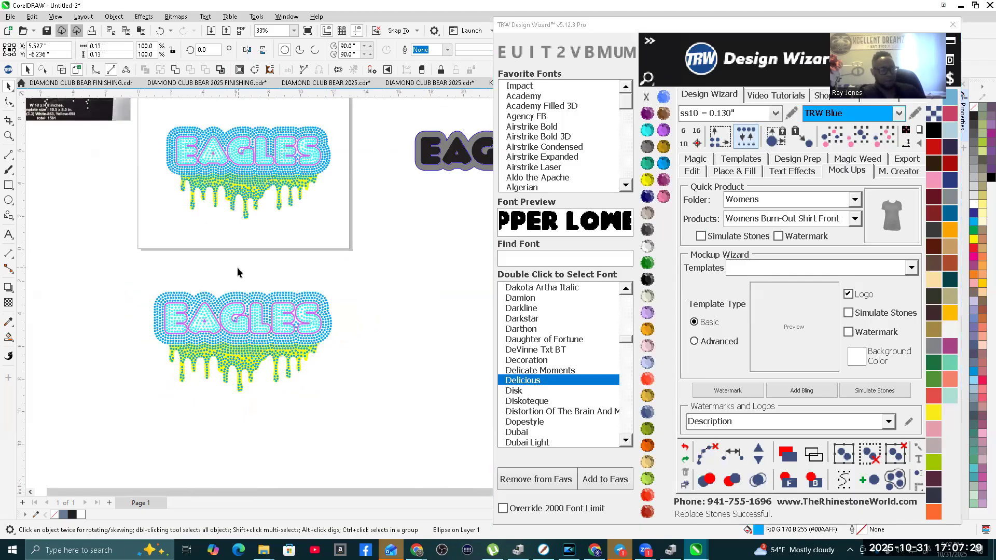
Step: Create a Womens Scoop-Neck Shirt Front mock-up with simulated stones from the enlarged EAGLES copy and color the shirt Jet Black
scroll(227, 265, "down", 1)
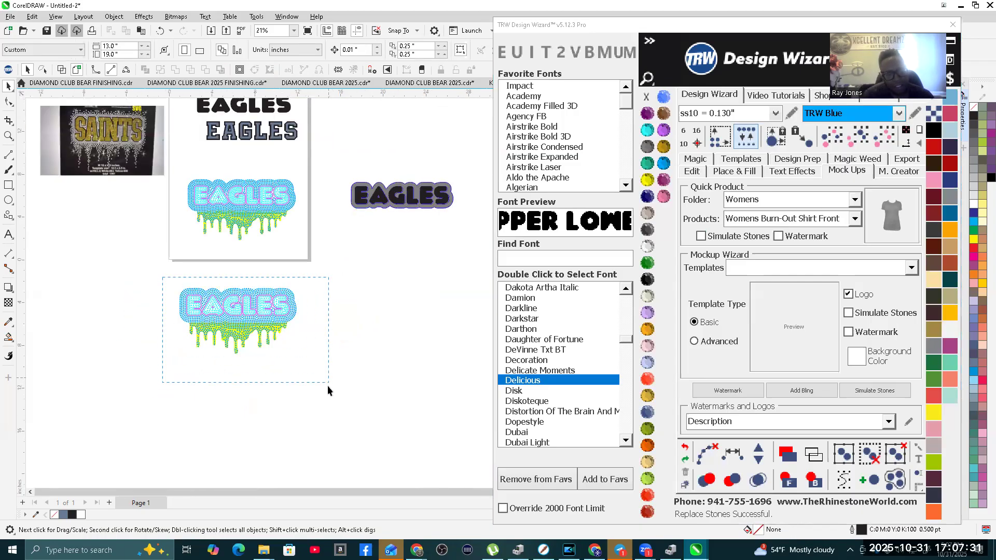
left_click_drag(327, 389, 328, 390)
left_click(845, 171)
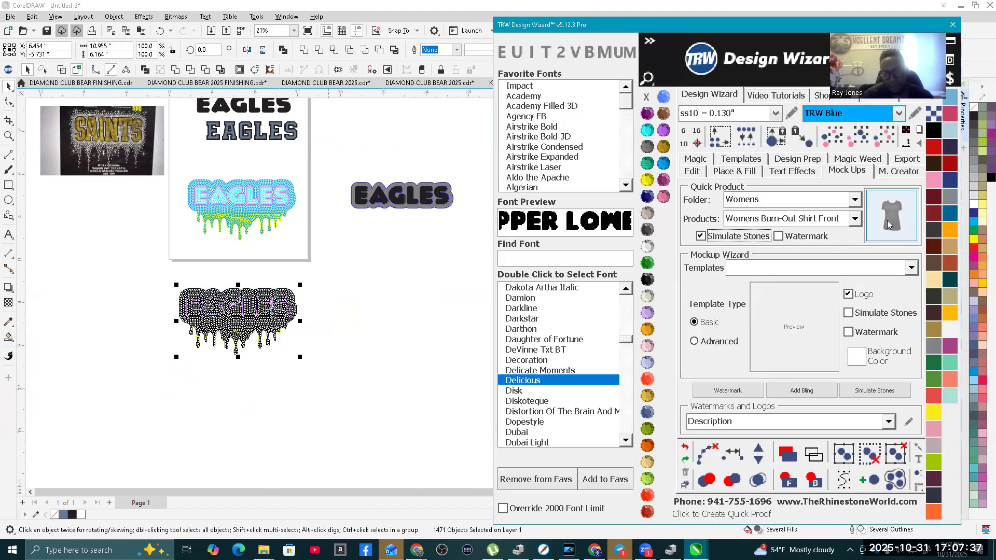
left_click(854, 219)
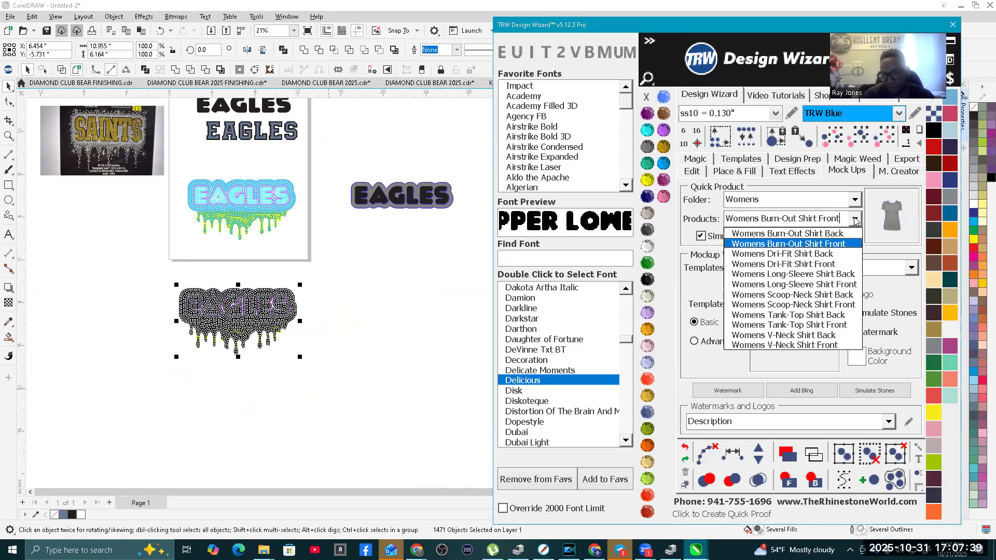
left_click(824, 305)
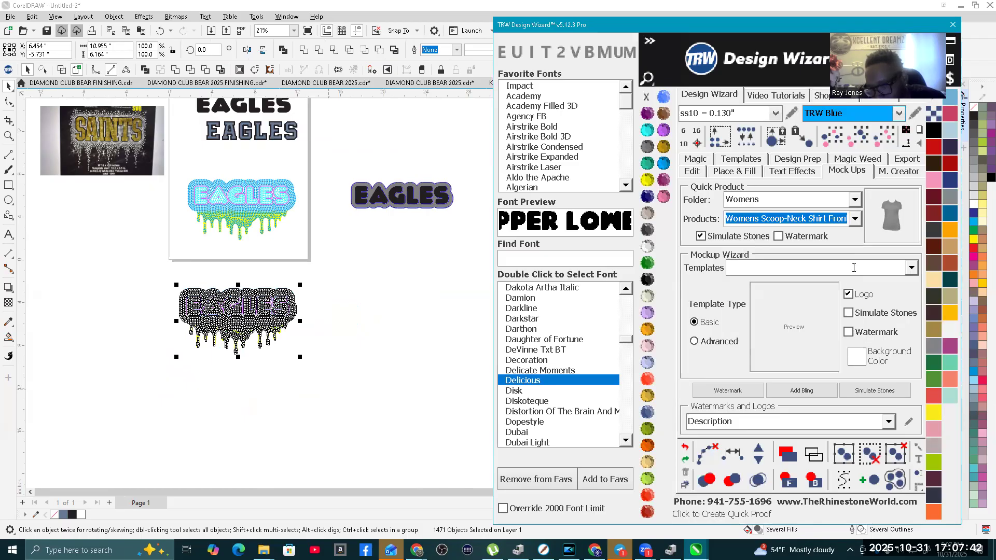
left_click(891, 215)
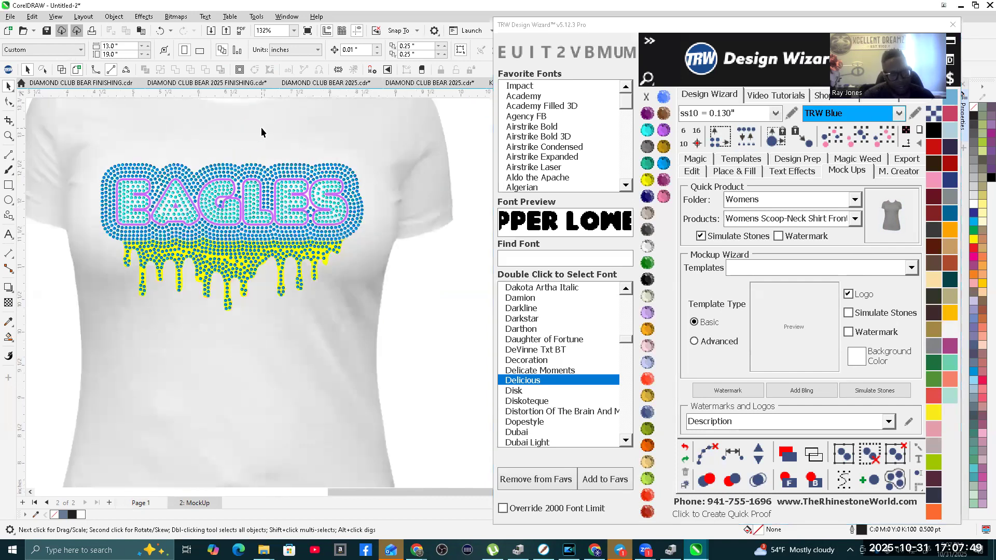
left_click(648, 279)
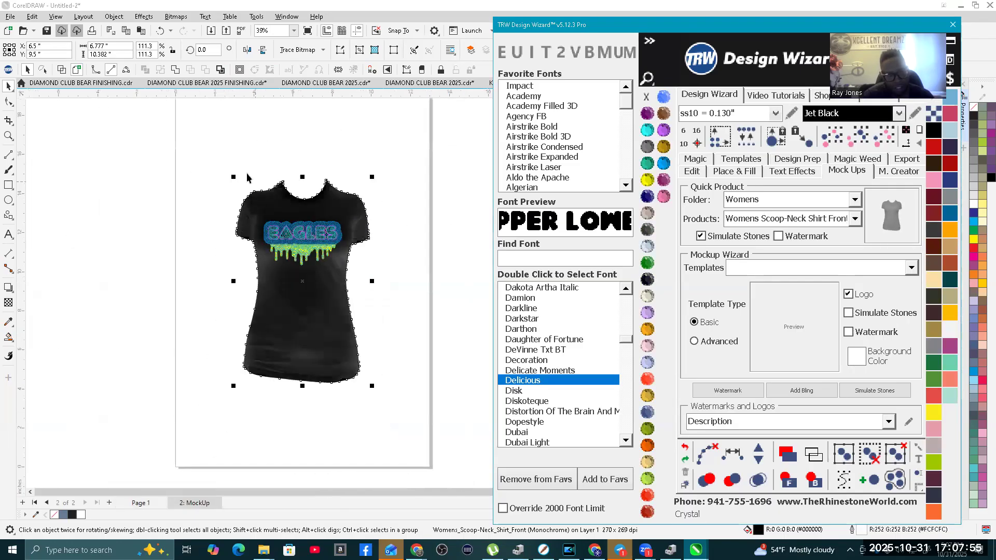
left_click(256, 157)
Step: Select all the stones inside the EAGLES letters on the mock-up and recolor them Peach
scroll(297, 244, "up", 3)
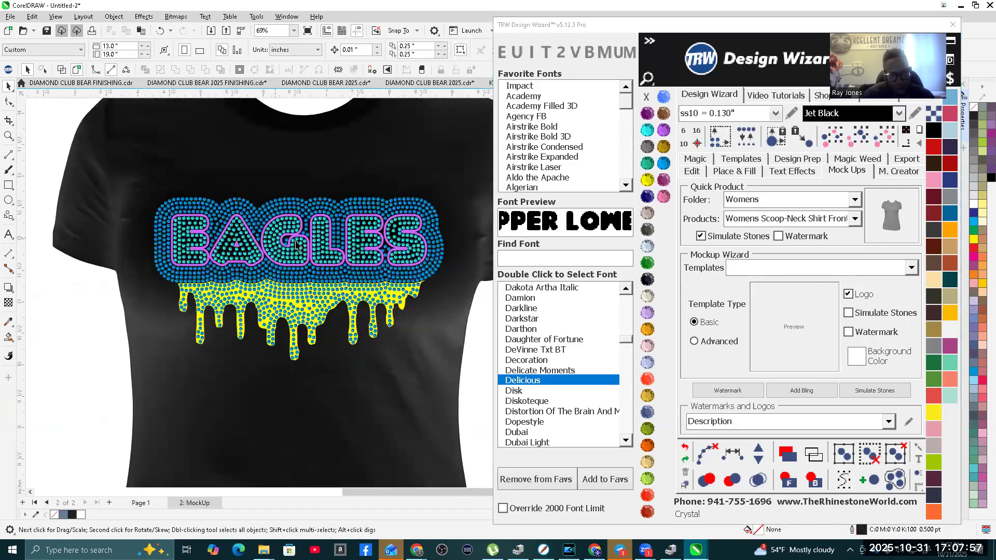
scroll(296, 244, "up", 6)
left_click(313, 243)
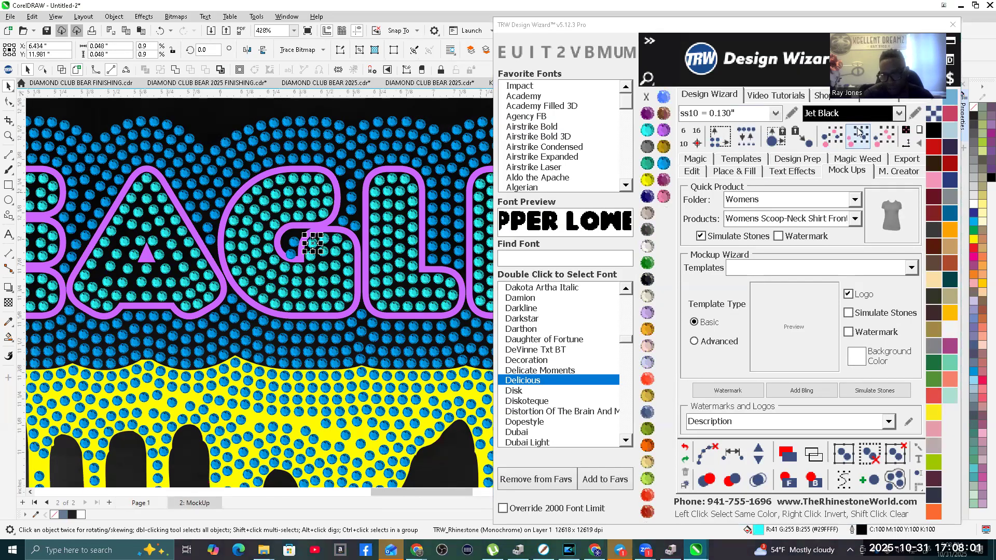
left_click(880, 136)
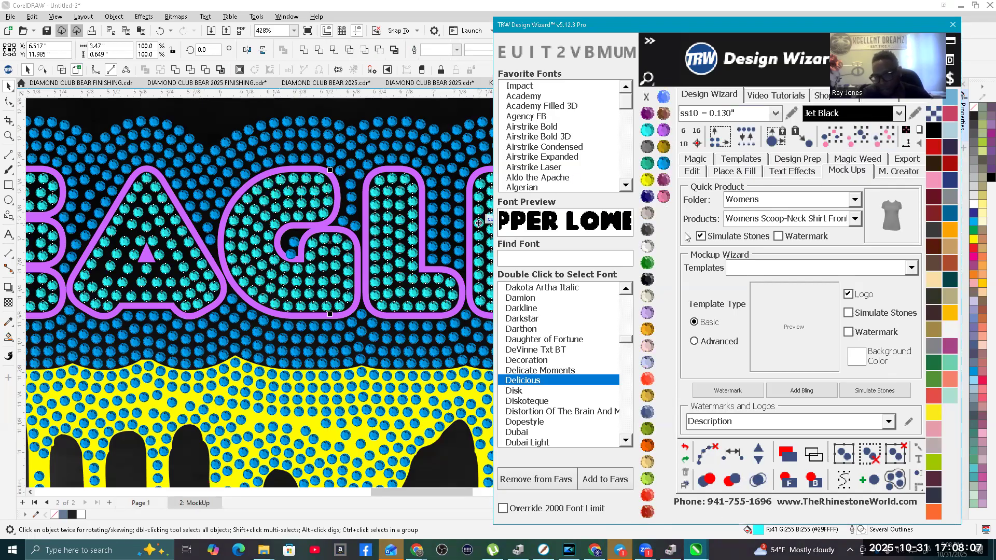
left_click(948, 314)
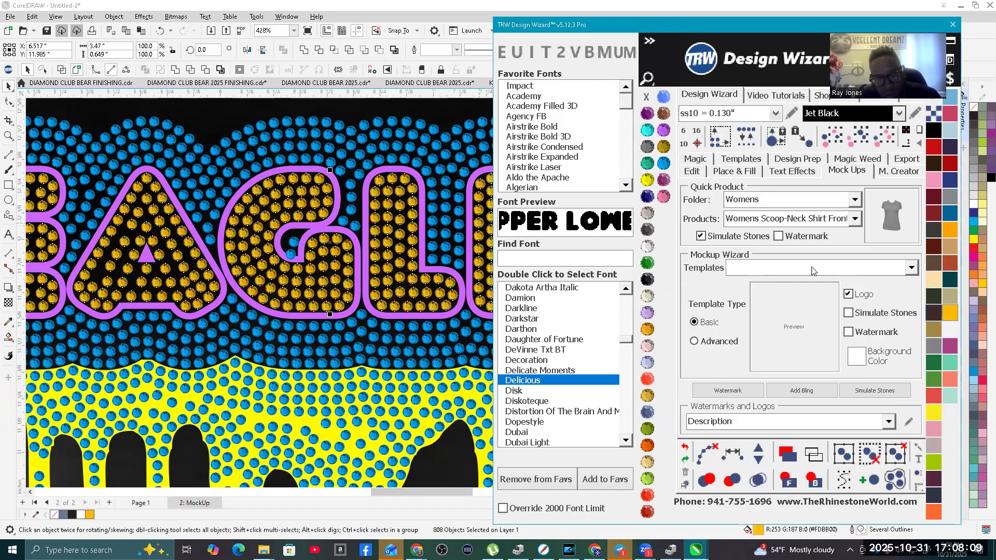
left_click(642, 395)
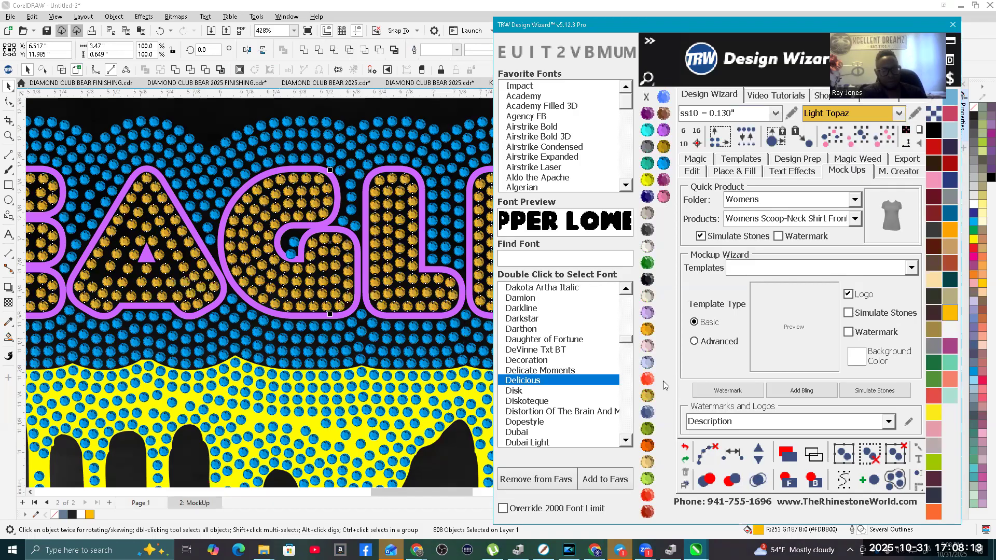
left_click(647, 461)
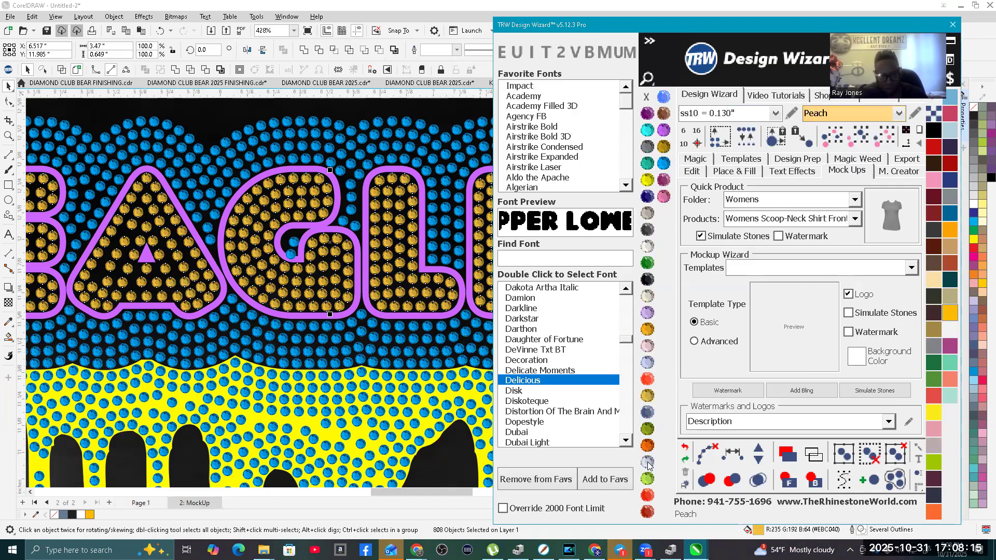
Step: Select all the blue border and drip stones on the mock-up and recolor them Crystal
scroll(170, 271, "down", 4)
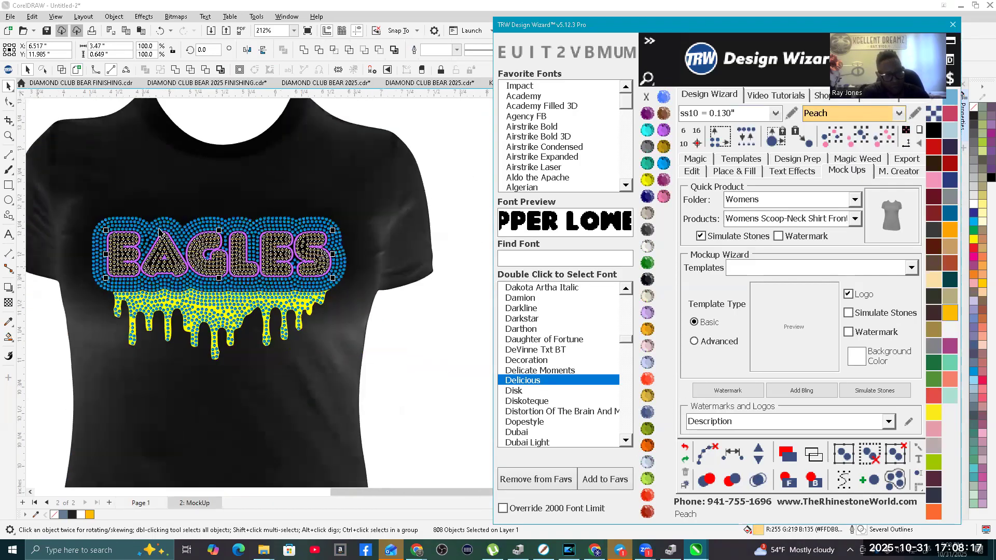
scroll(181, 234, "up", 2)
left_click(183, 230)
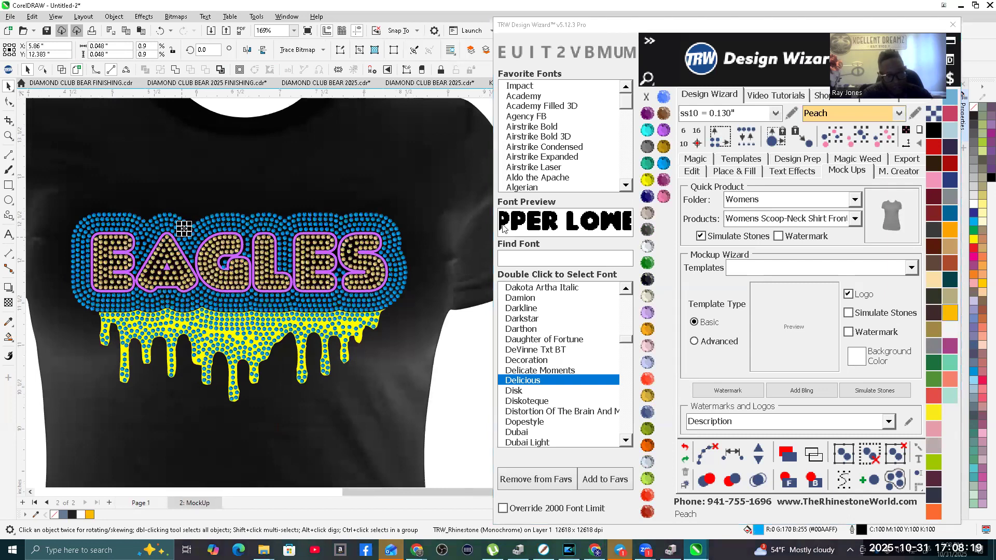
left_click(883, 138)
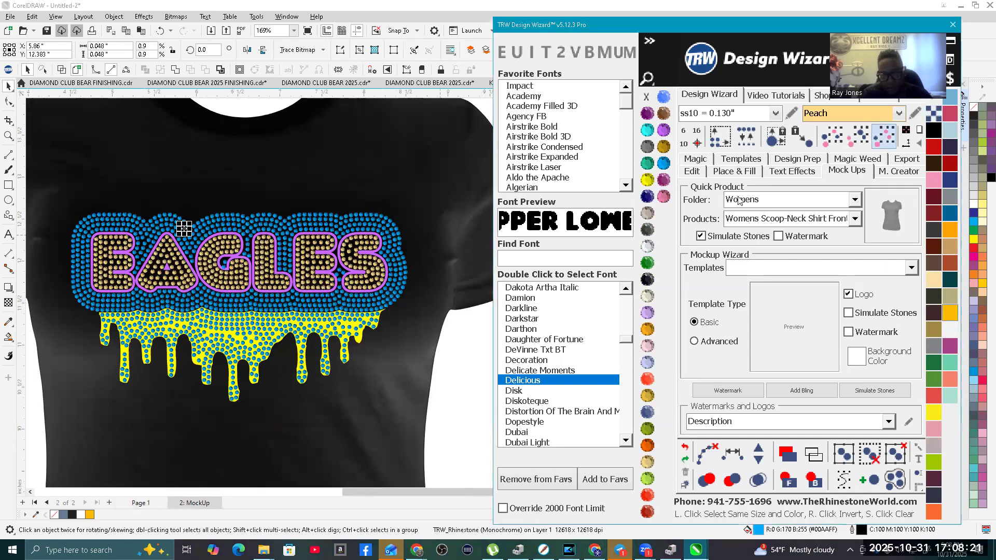
left_click(647, 245)
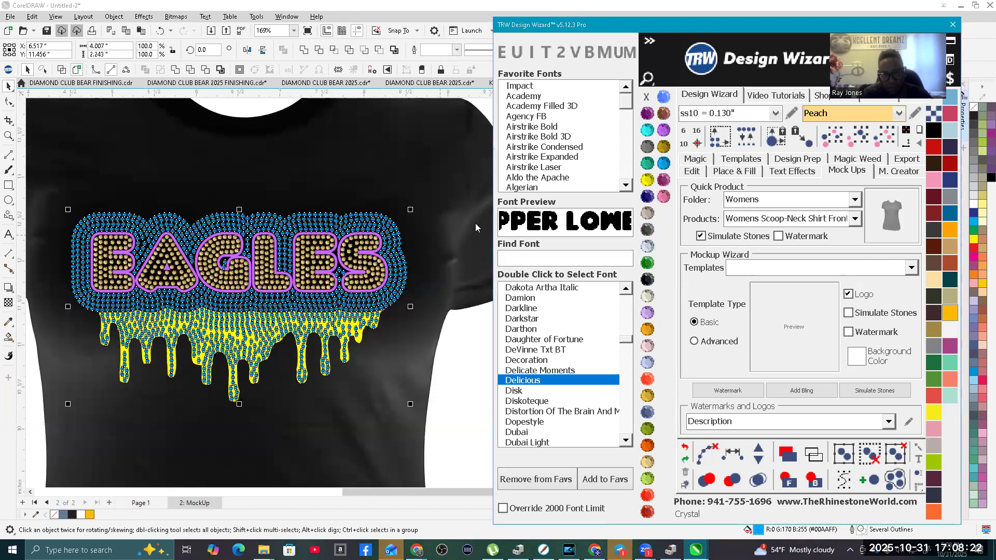
left_click(451, 381)
Step: Delete the yellow drip shape behind the stones on the mock-up
scroll(307, 266, "up", 5)
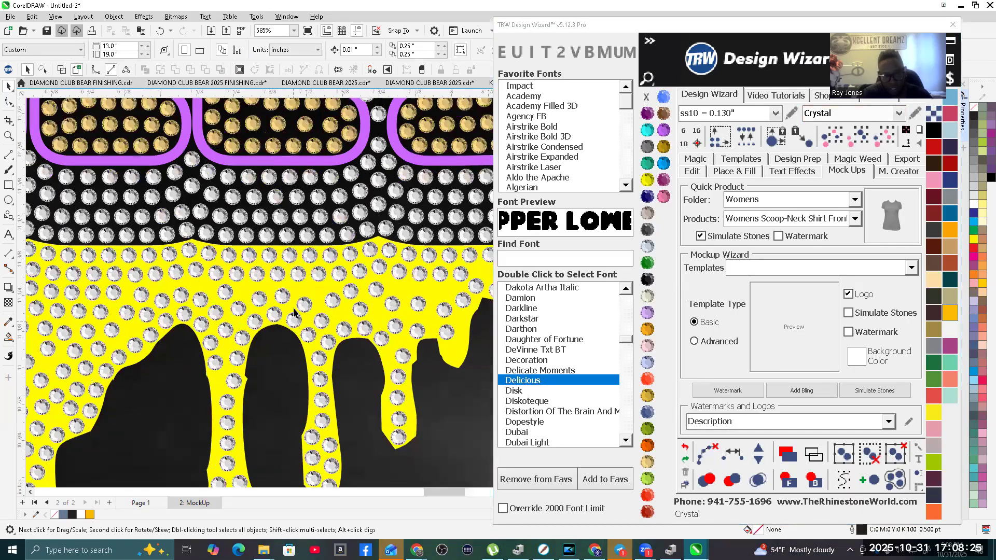
left_click(307, 266)
scroll(307, 266, "down", 6)
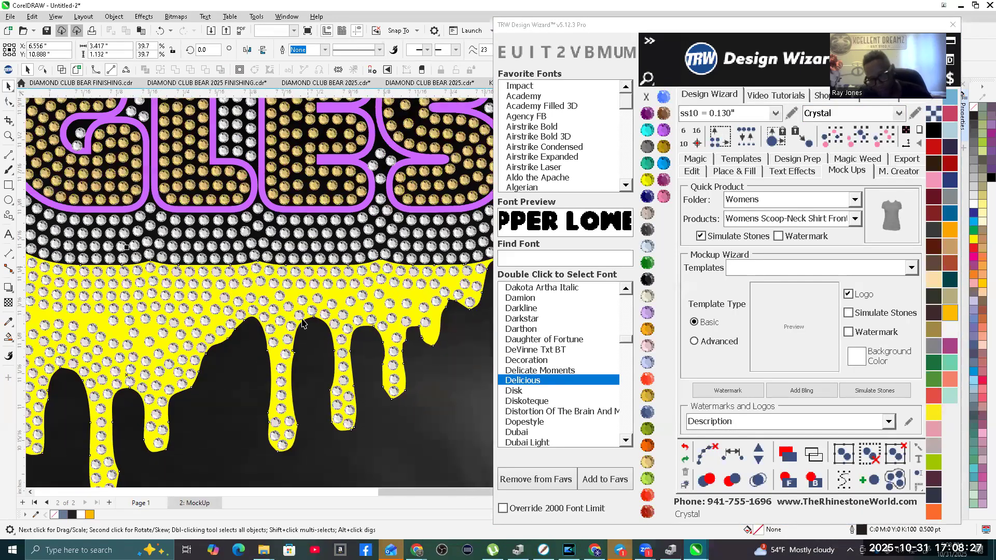
key("Delete")
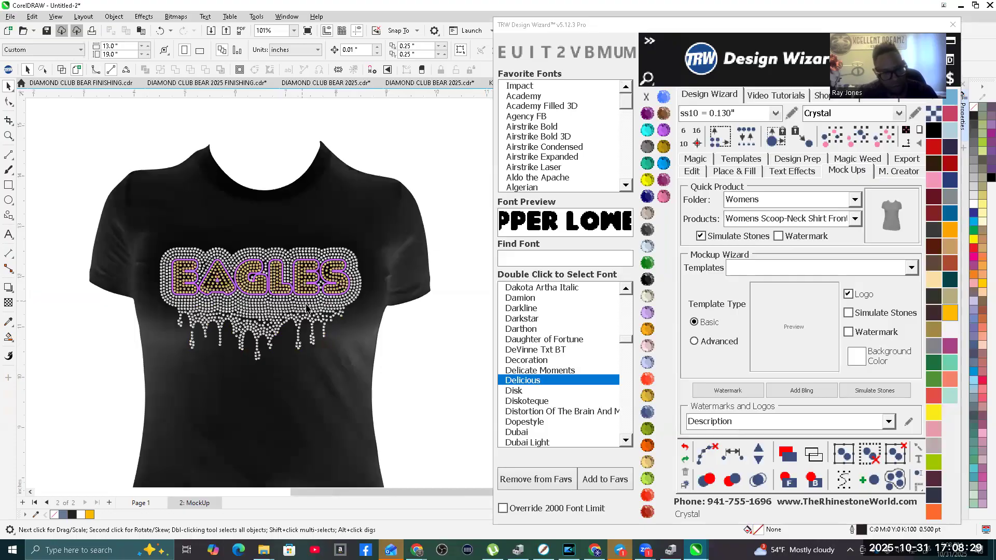
Step: Send the purple EAGLES letter outline to the back, behind the shirt, and check the mock-up
scroll(242, 311, "up", 1)
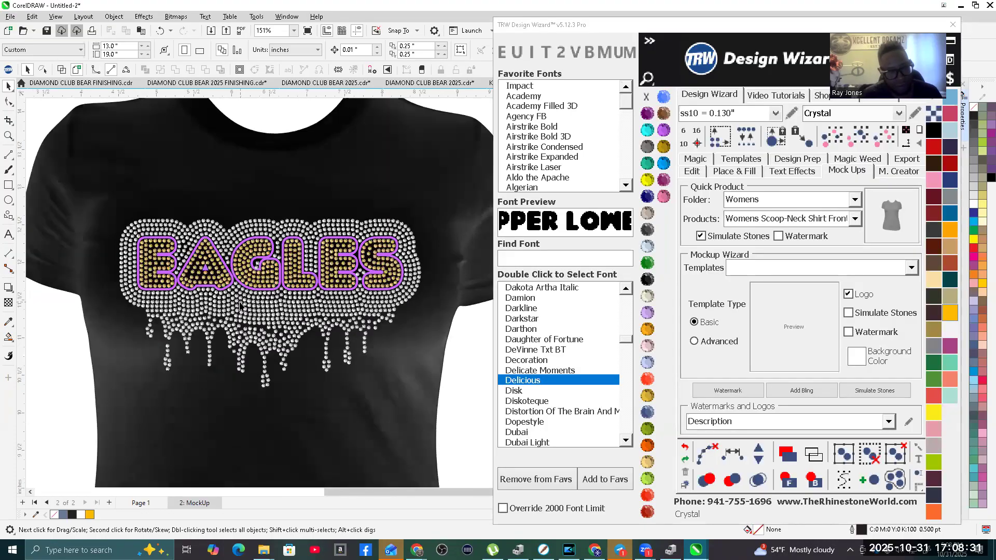
scroll(218, 254, "up", 3)
scroll(216, 254, "up", 1)
left_click(216, 253)
scroll(218, 255, "down", 3)
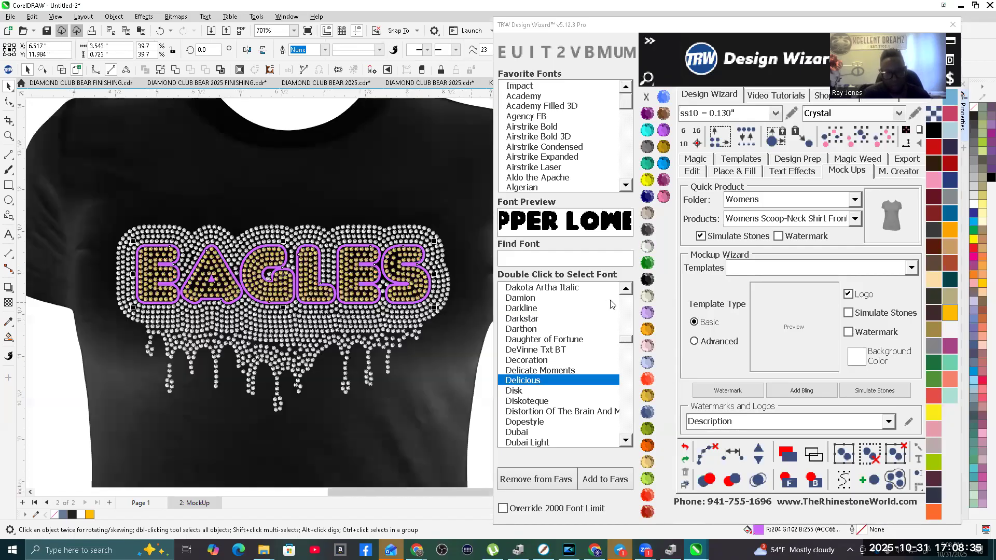
left_click(810, 481)
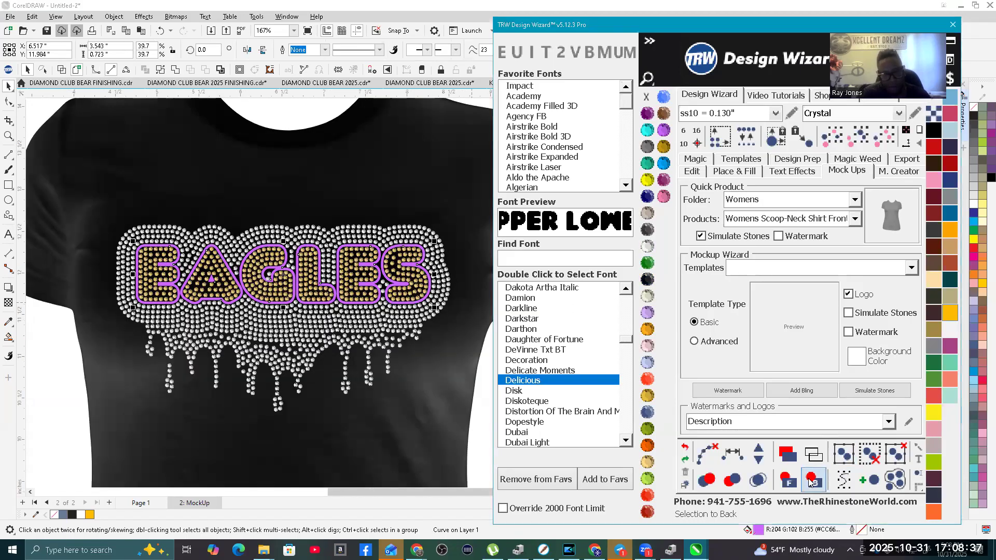
left_click(811, 482)
scroll(283, 381, "down", 2)
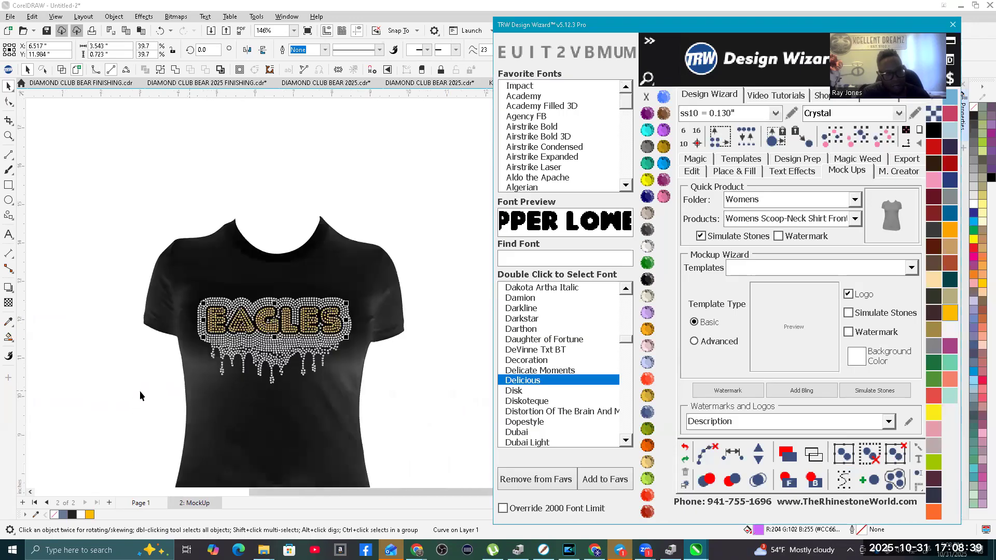
left_click(294, 357)
scroll(294, 356, "up", 2)
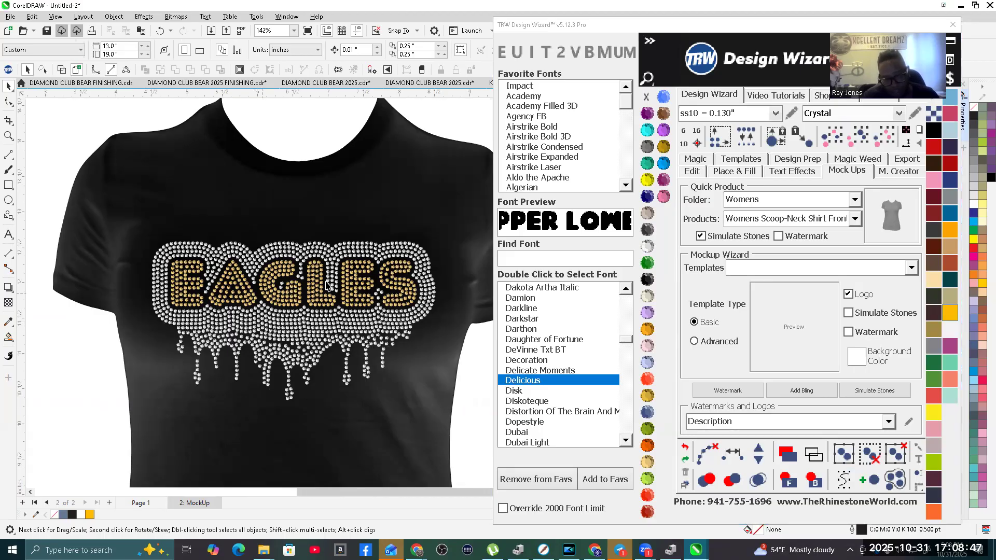
scroll(326, 285, "down", 2)
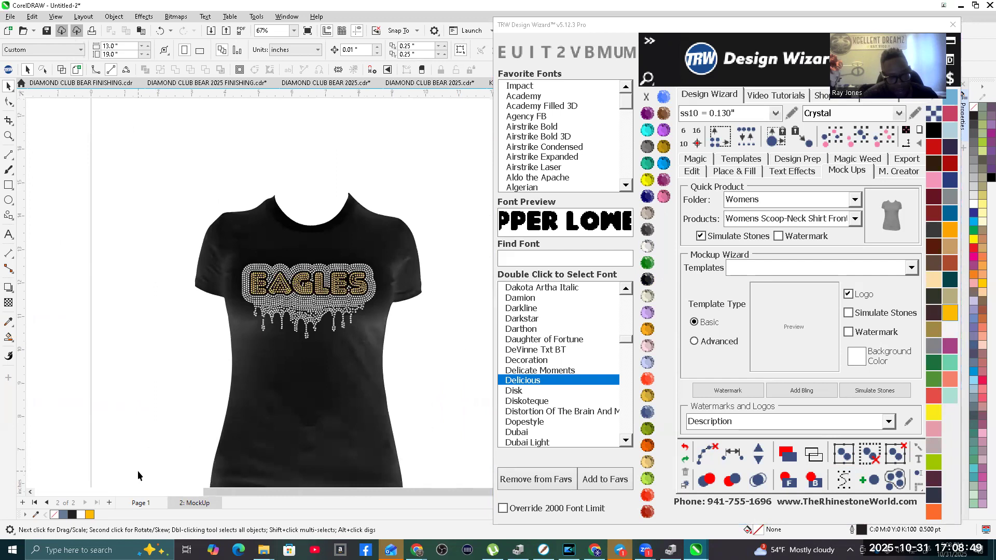
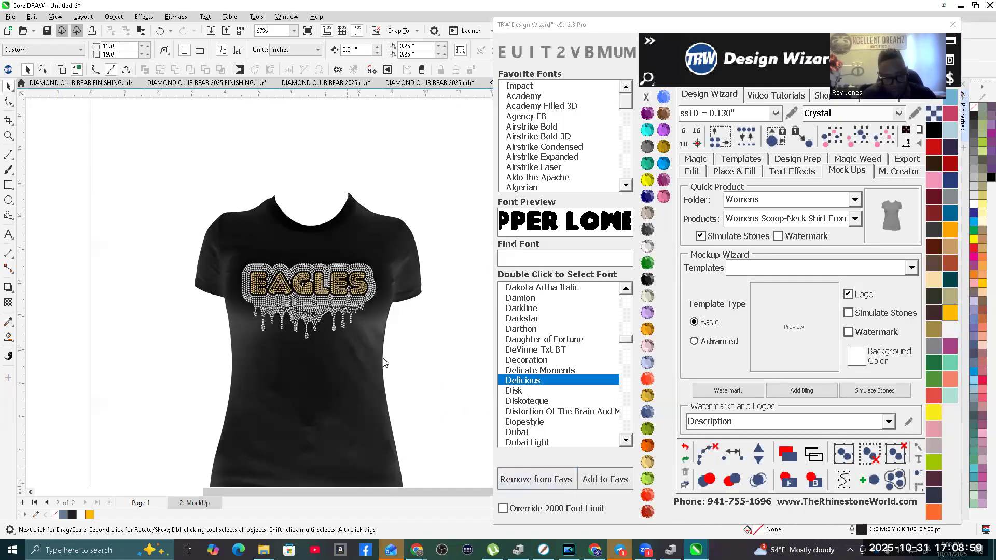
Step: On Page 1, delete the drip stones from the yellow drip shape beneath the on-page EAGLES design
left_click(157, 506)
scroll(266, 316, "down", 3)
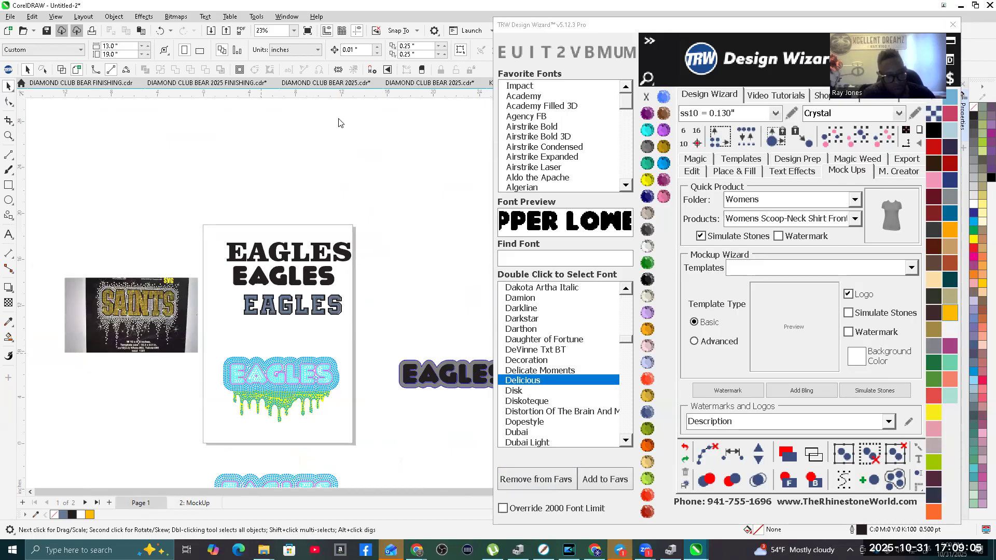
scroll(382, 424, "up", 1)
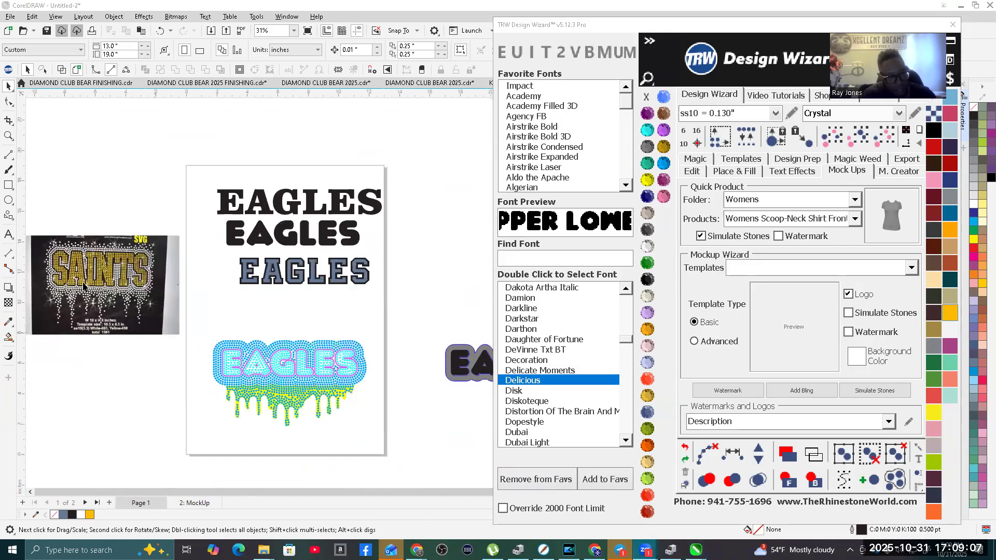
scroll(247, 400, "up", 3)
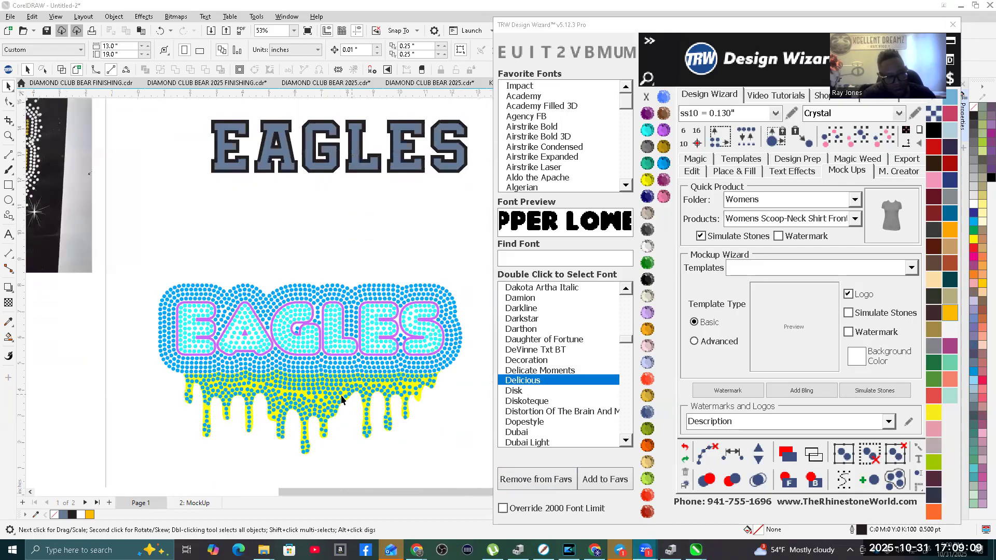
left_click_drag(427, 452, 148, 378)
key("Delete")
Step: Delete the leftover rows of drip stones along the upper edge of the yellow drip shape
scroll(447, 384, "up", 2)
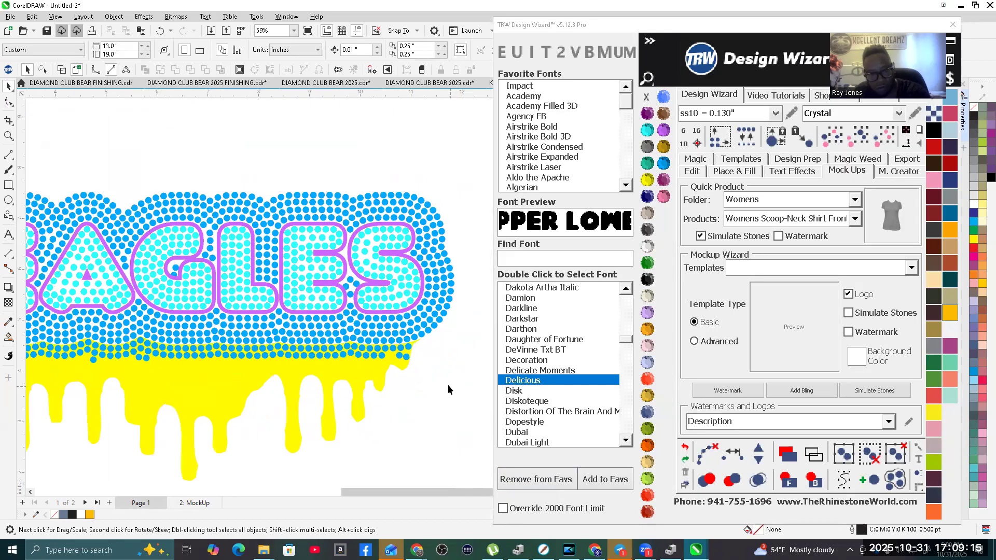
scroll(448, 390, "up", 2)
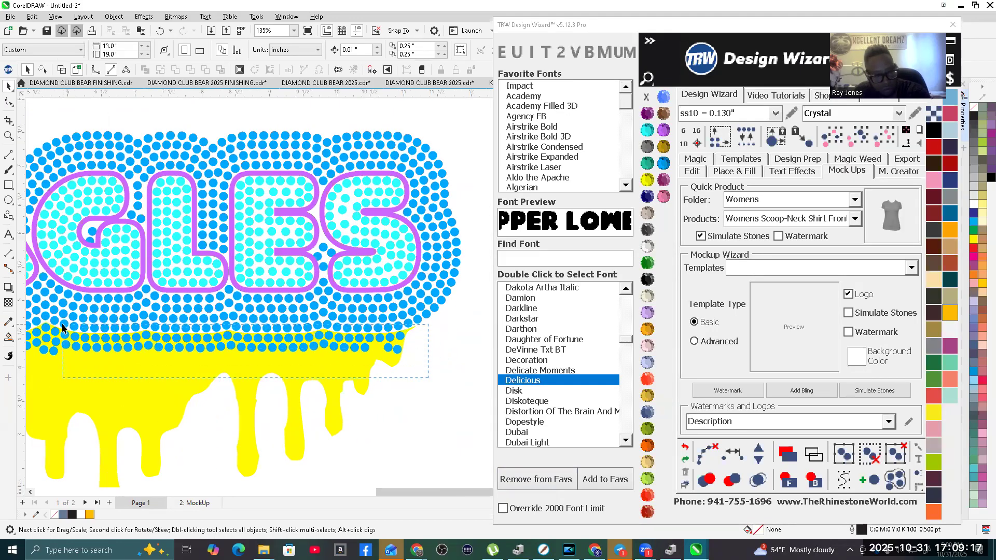
left_click_drag(54, 332, 54, 334)
key("Delete")
scroll(471, 381, "down", 2)
scroll(131, 430, "up", 2)
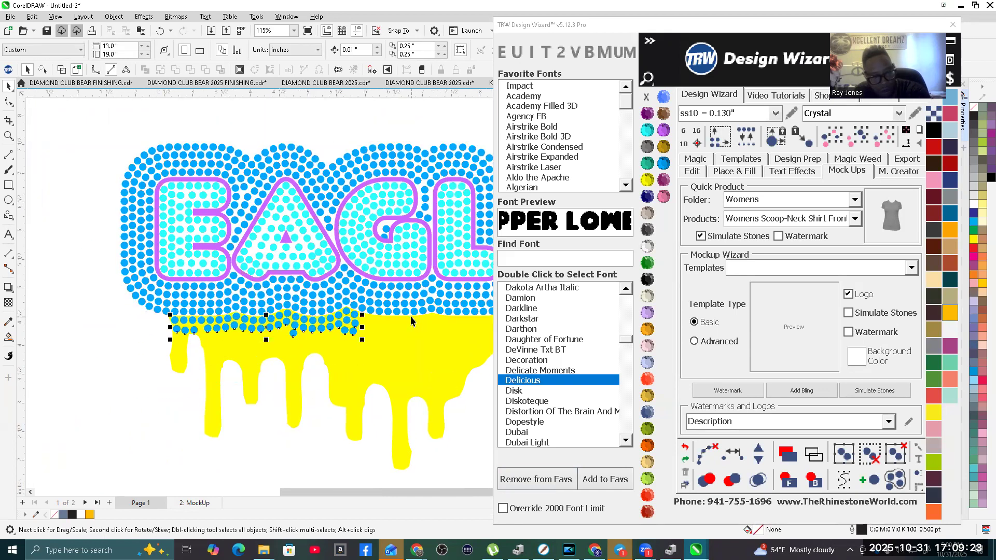
key("Delete")
Step: Delete the remaining stray stones on the drip shape below the letters E, A and G one by one
scroll(299, 332, "up", 2)
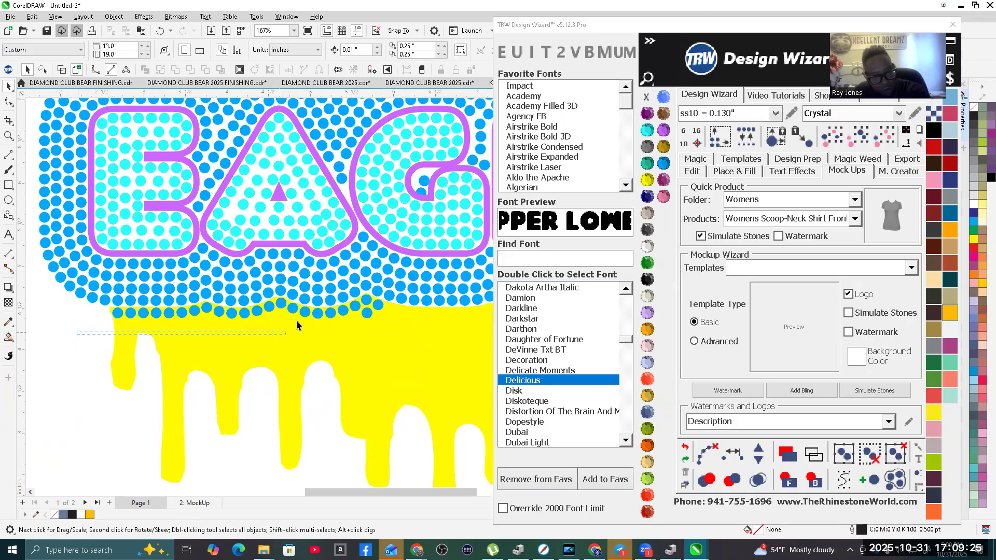
left_click_drag(315, 303, 314, 303)
key("Delete")
key("Delete")
left_click(281, 304)
key("Delete")
left_click(318, 313)
key("Delete")
key("Delete")
left_click(342, 310)
key("Delete")
left_click(358, 309)
key("Delete")
left_click(367, 311)
key("Delete")
left_click(367, 302)
key("Delete")
left_click(378, 304)
key("Delete")
scroll(145, 363, "down", 2)
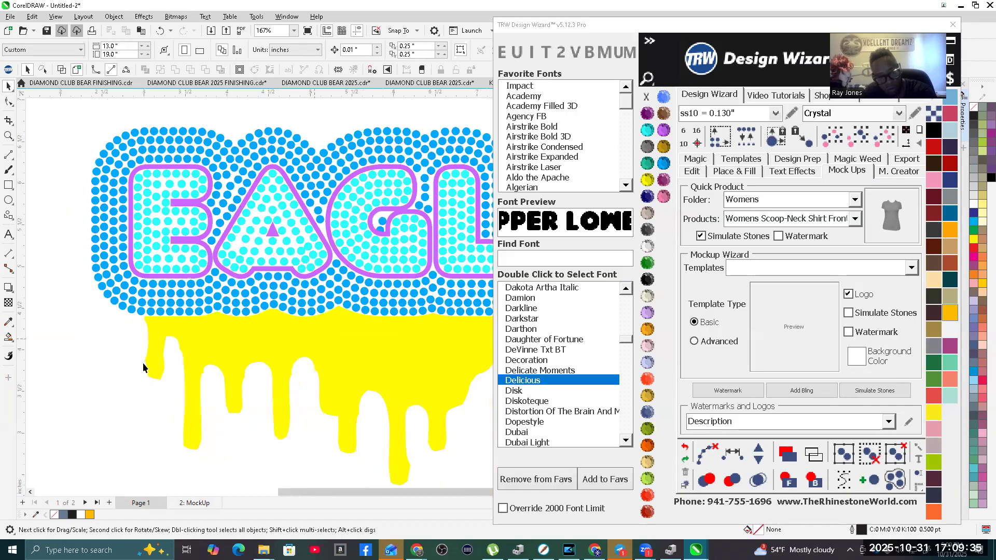
Step: Widen the yellow drip shape symmetrically to about 10.47 inches so it spans the whole EAGLES border
scroll(231, 364, "down", 2)
scroll(231, 364, "down", 2)
scroll(311, 363, "up", 1)
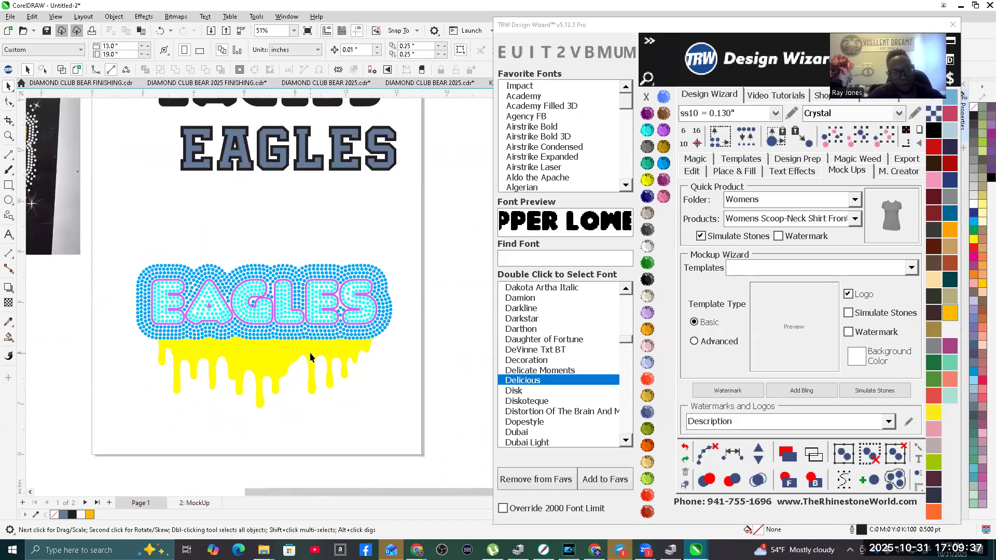
left_click(335, 356)
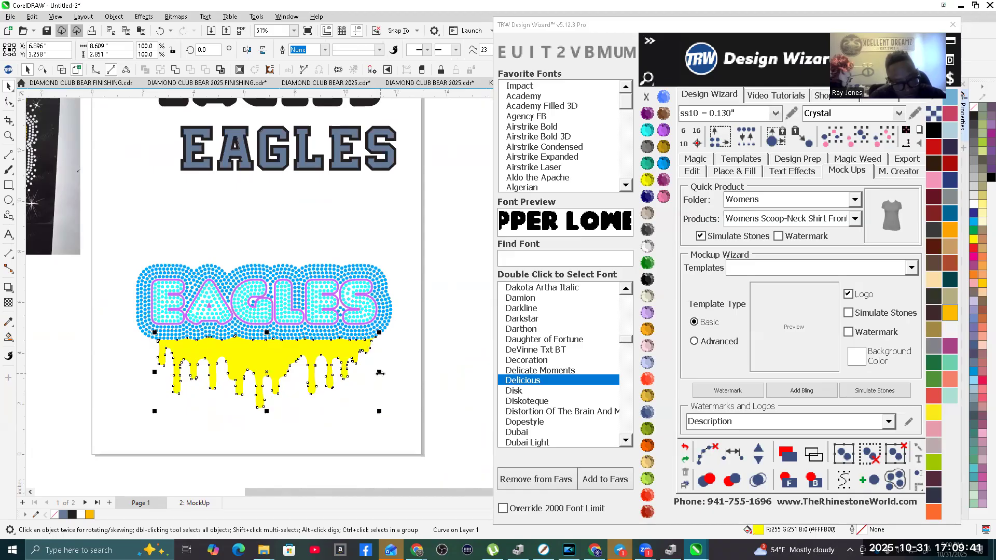
left_click_drag(380, 373, 403, 372)
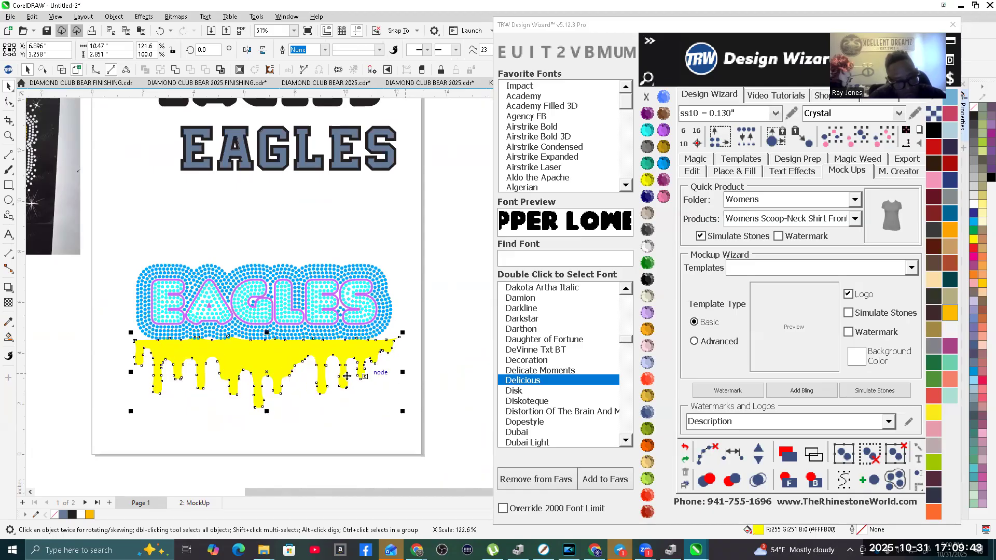
scroll(285, 358, "up", 2)
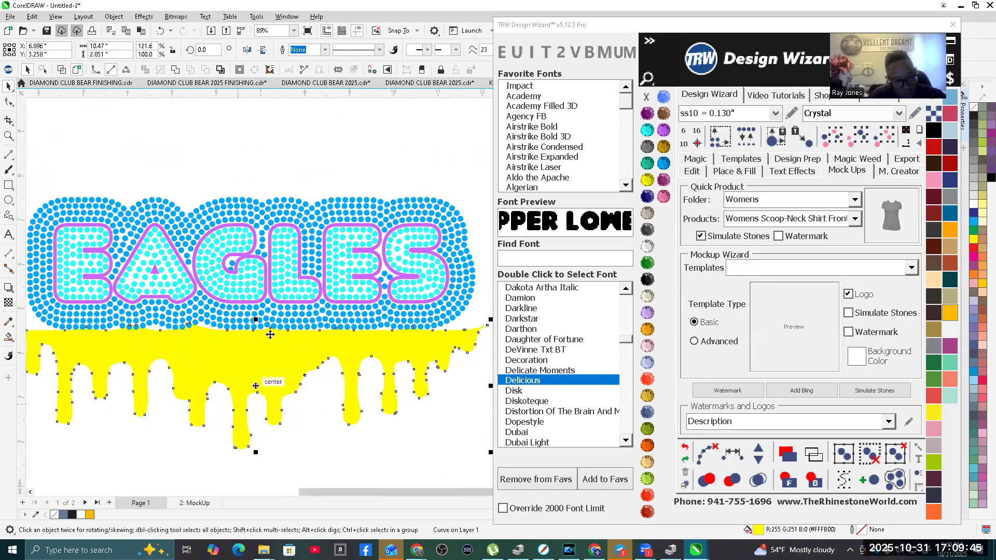
Step: Stretch the yellow drip shape to about 3.81 inches high and shift it up against the stone border
scroll(270, 334, "down", 2)
left_click_drag(261, 407, 261, 431)
left_click_drag(259, 366, 253, 342)
scroll(254, 342, "down", 1)
scroll(244, 340, "up", 4)
left_click_drag(233, 349, 236, 412)
scroll(235, 411, "down", 4)
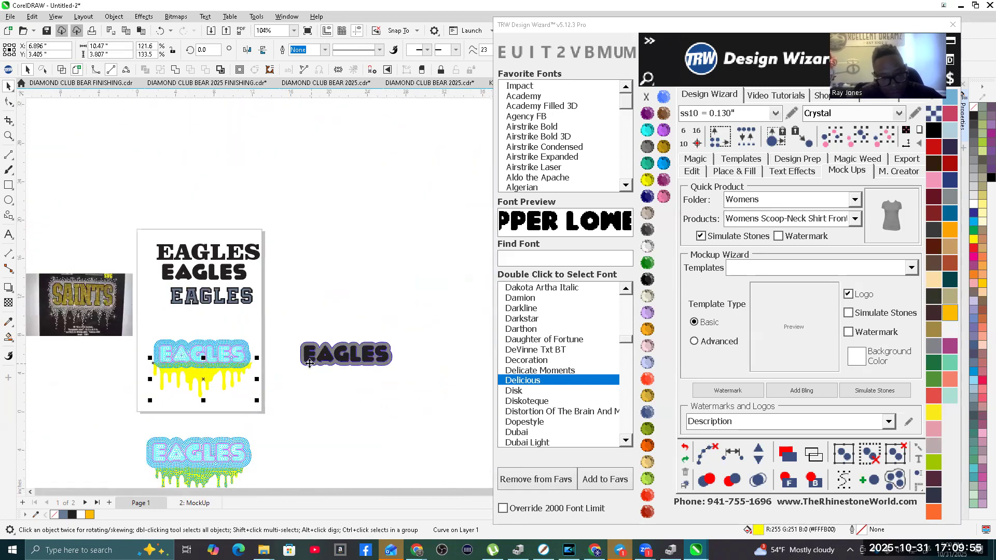
Step: Nudge the gray outline shape from the spare EAGLES lettering 15 inches left onto the stone design
scroll(309, 363, "up", 2)
left_click(308, 363)
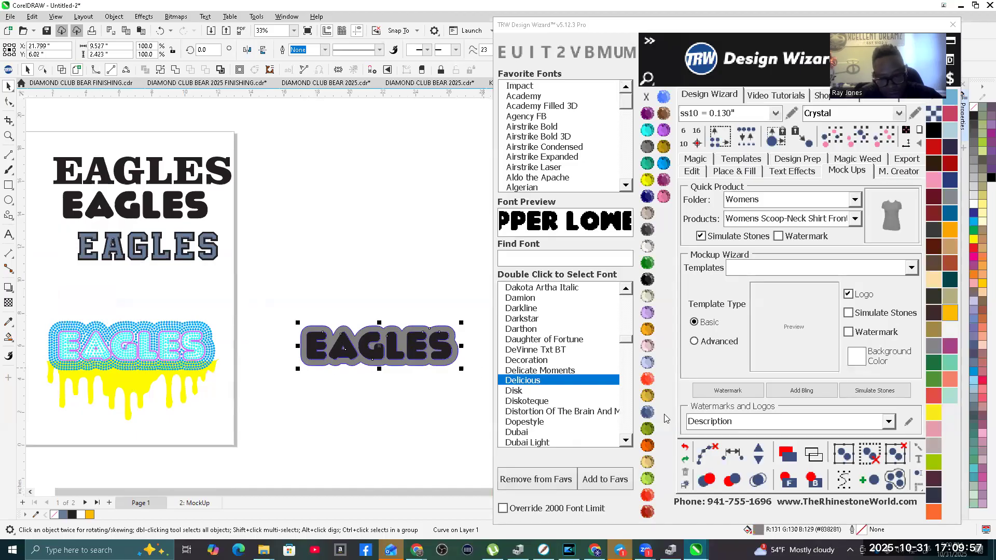
left_click(692, 171)
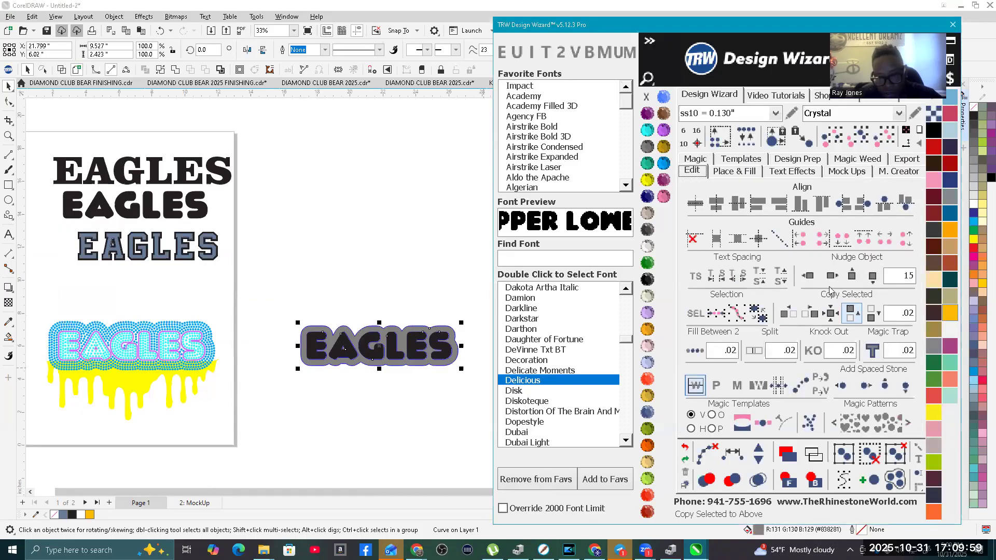
left_click(807, 275)
scroll(119, 358, "up", 6)
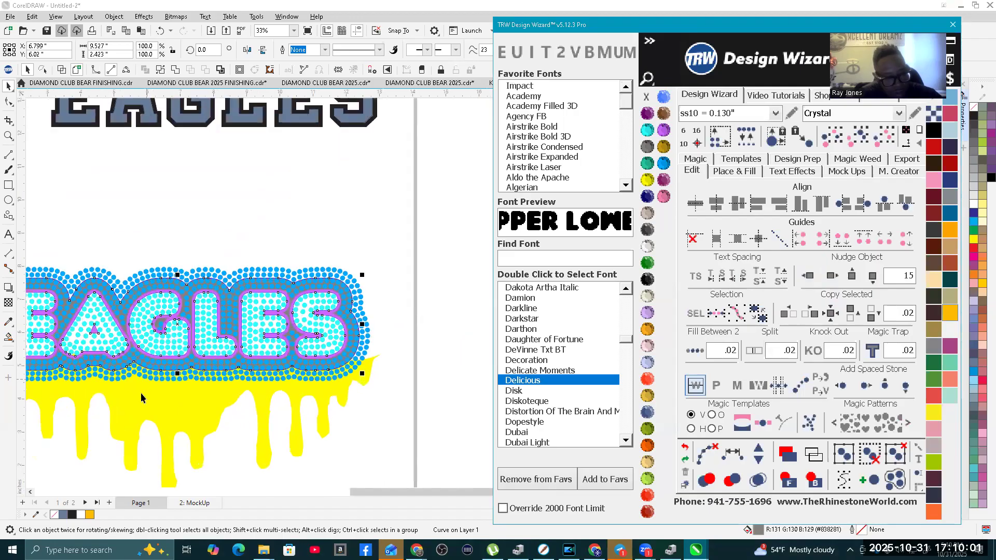
scroll(217, 299, "down", 5)
scroll(202, 285, "up", 4)
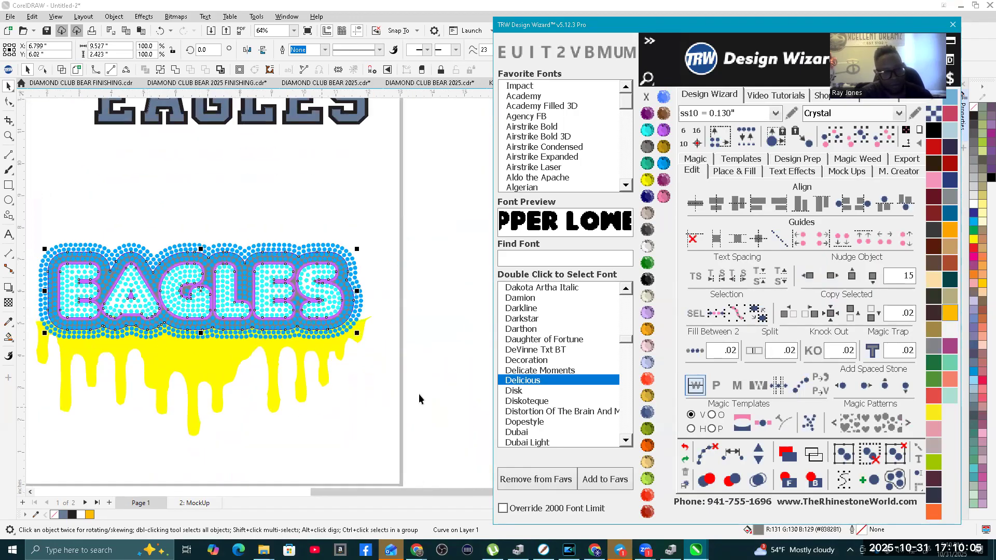
Step: Create one outside island contour around the gray EAGLES outline with 0.3 contour spacing and Add Stones turned off
left_click(429, 396)
scroll(369, 347, "up", 8)
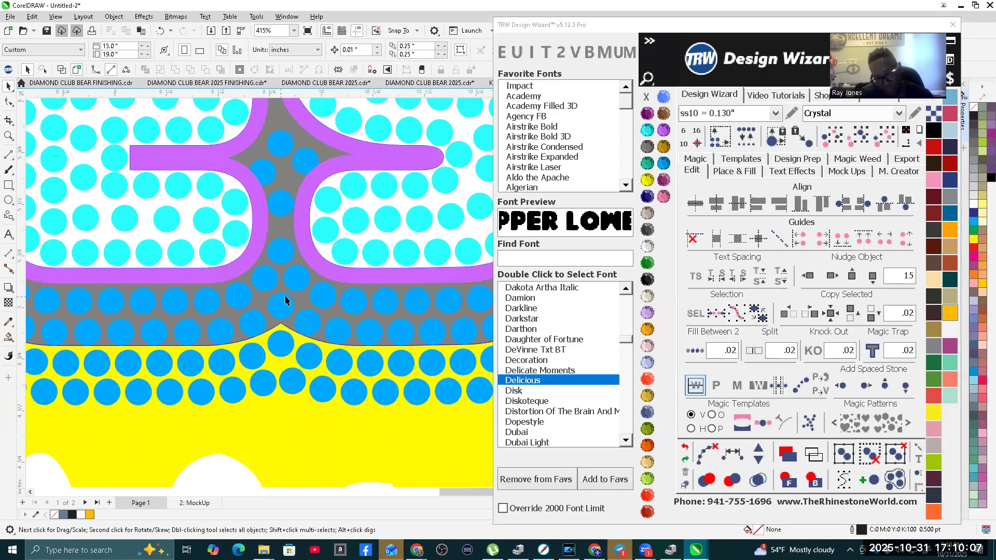
left_click(300, 306)
scroll(322, 319, "down", 6)
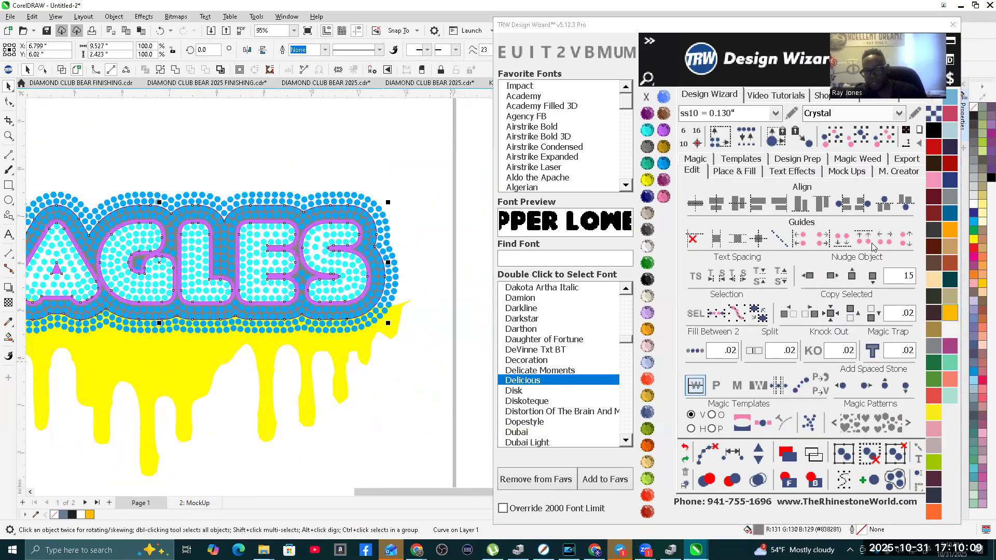
left_click(731, 172)
double_click(892, 249)
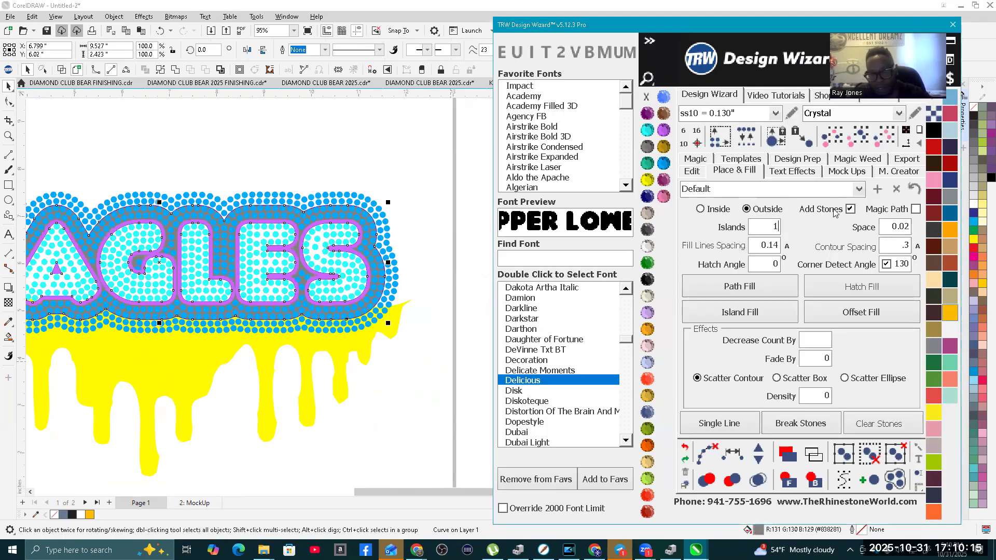
left_click(850, 210)
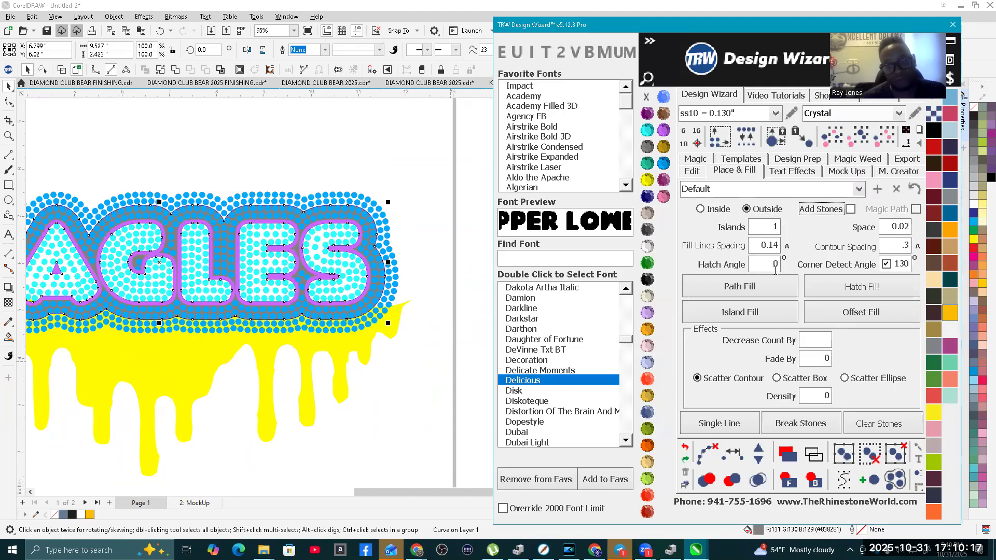
left_click(740, 311)
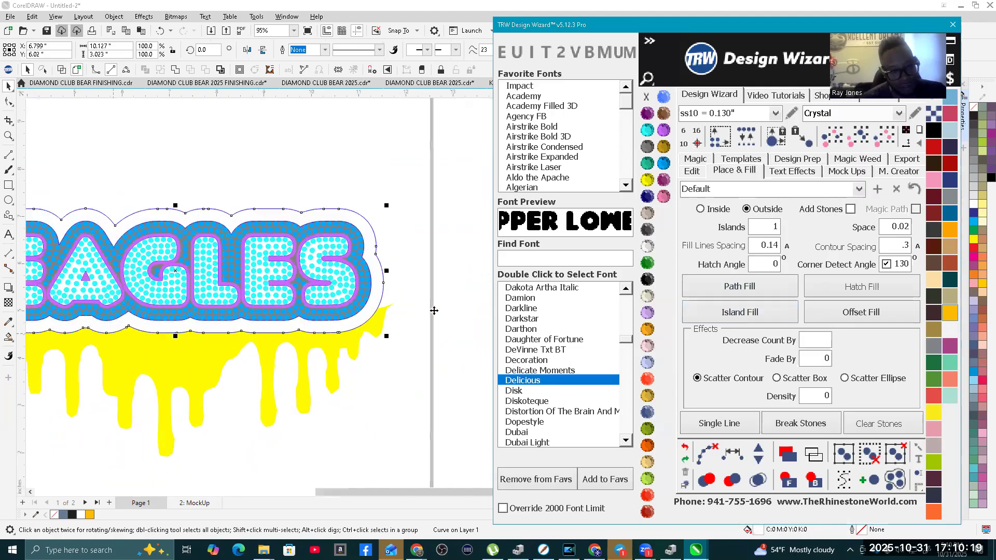
Step: Trim the yellow drip shape with the new outer contour so the drips start at the contour's lower edge
scroll(434, 310, "down", 2)
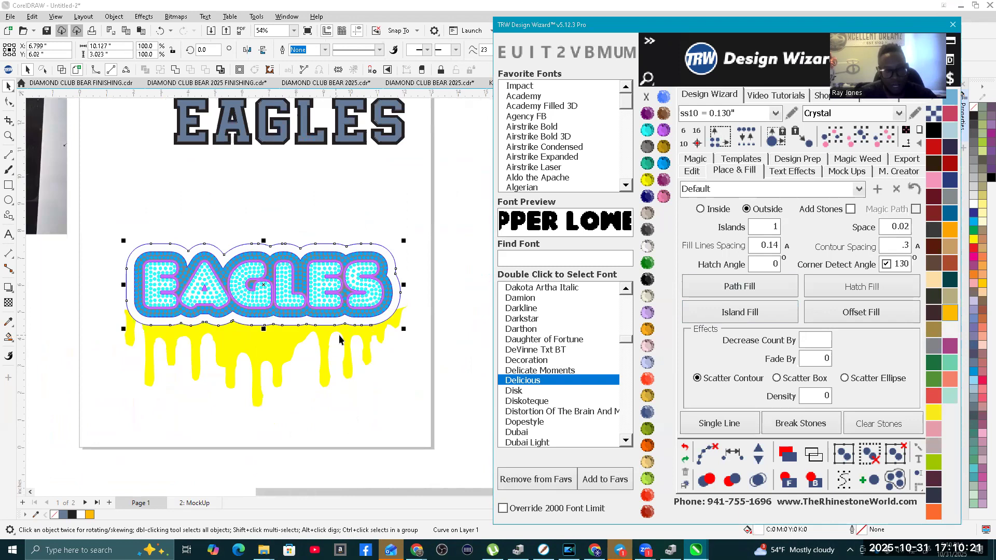
scroll(283, 335, "up", 1)
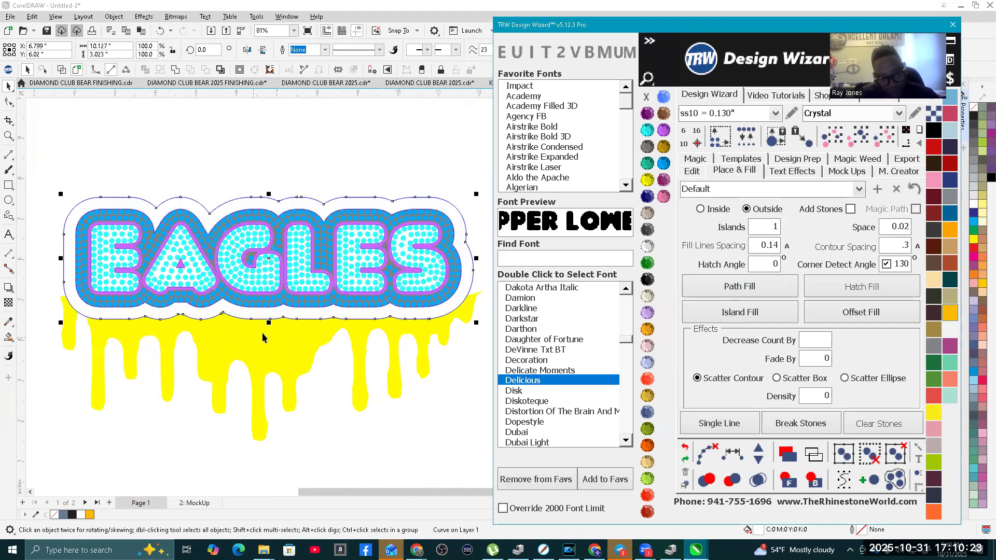
left_click(287, 363, "shift")
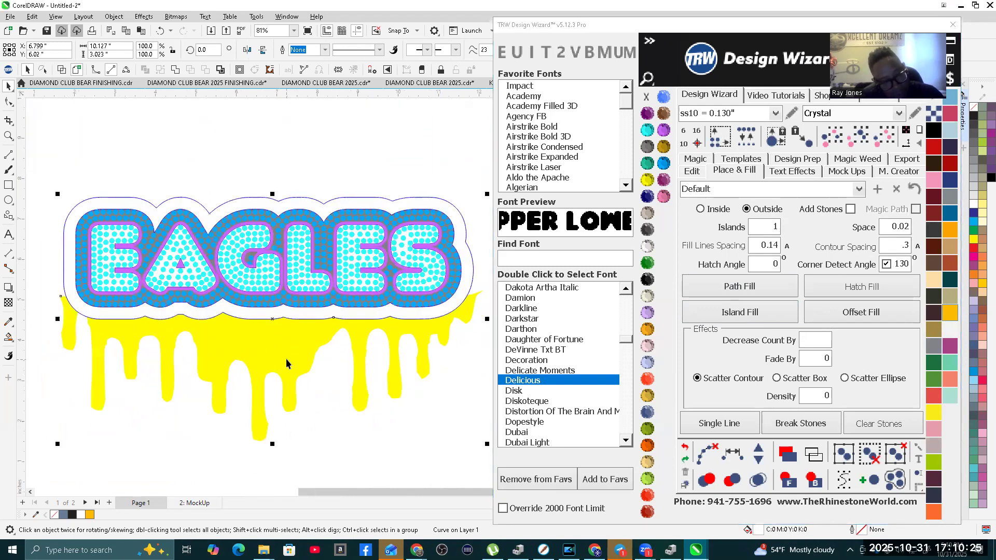
left_click(206, 71)
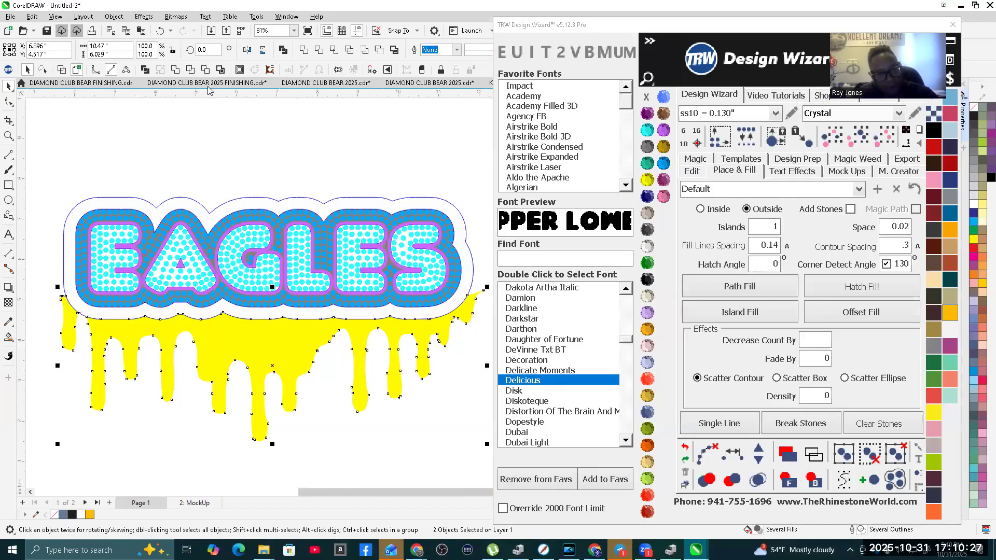
left_click(363, 458)
Step: Select the outer contour around the EAGLES design and fill it with TRW Pink
left_click(358, 319)
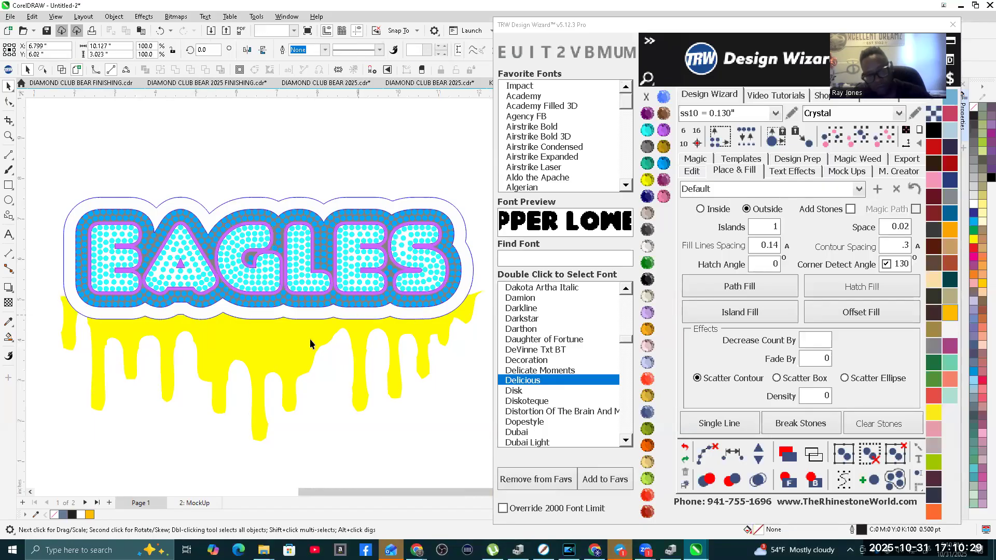
scroll(285, 347, "down", 2)
scroll(464, 325, "up", 2)
scroll(430, 311, "down", 1)
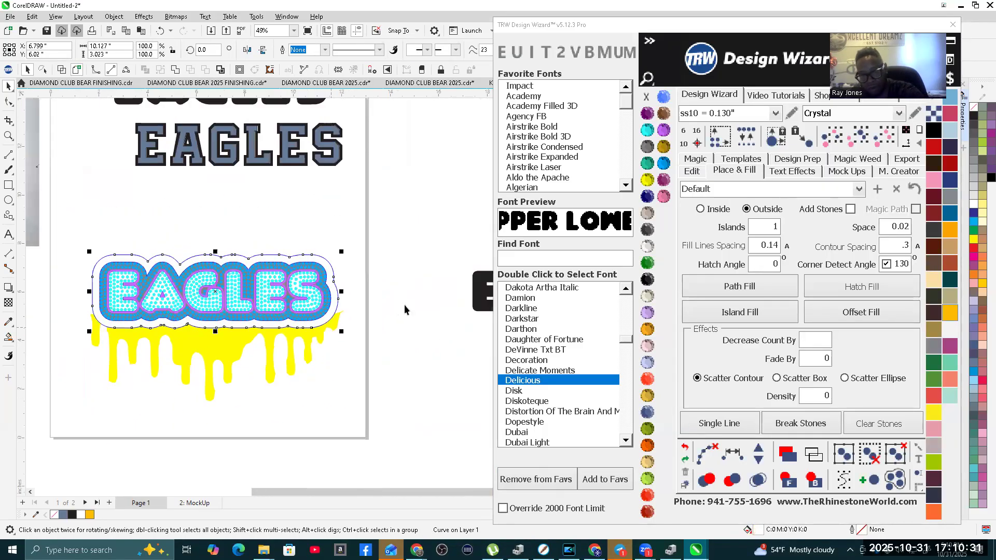
left_click(664, 196)
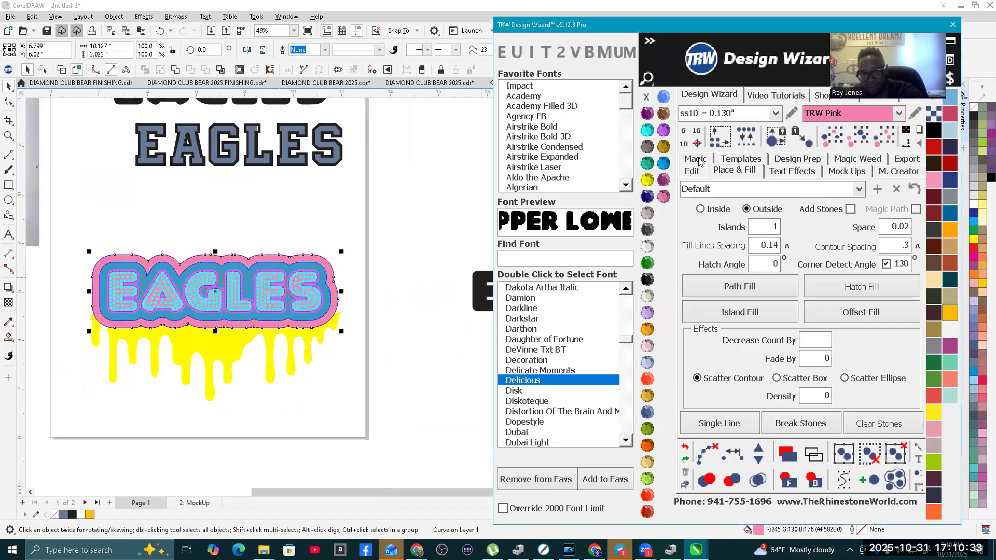
Step: Nudge the pink contour in 15-inch steps off the stone design and onto the spare black EAGLES lettering
left_click(691, 171)
left_click(809, 276)
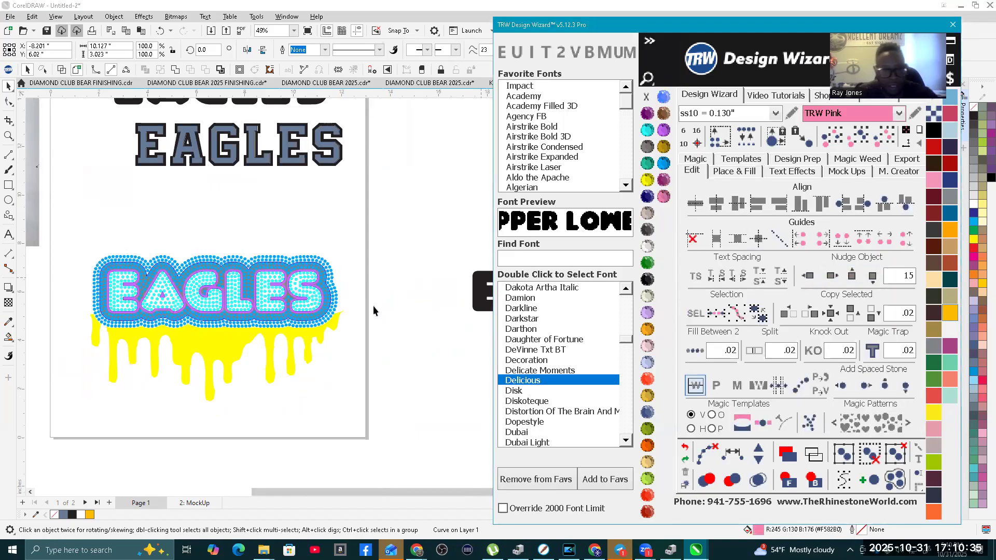
scroll(196, 323, "down", 2)
scroll(196, 325, "down", 2)
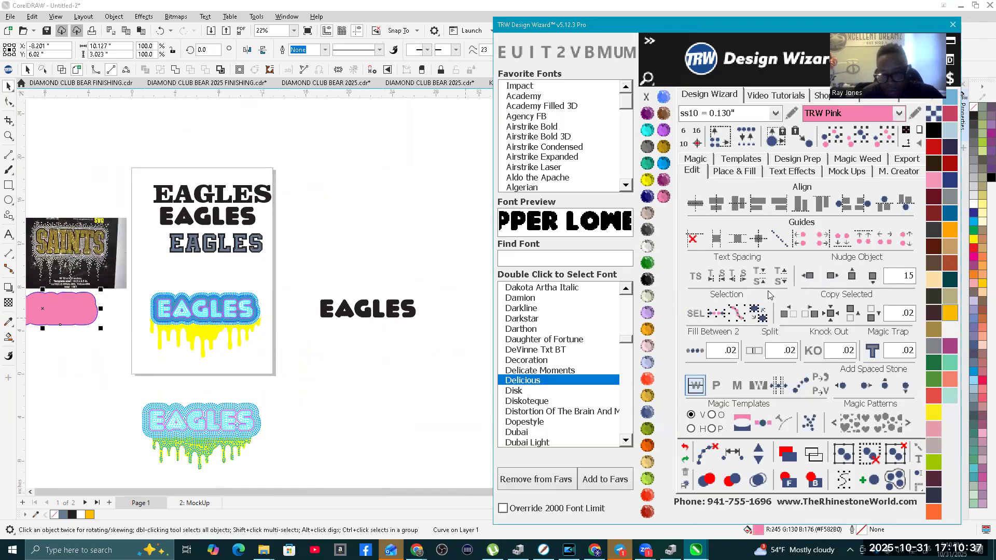
left_click(832, 276)
left_click(831, 276)
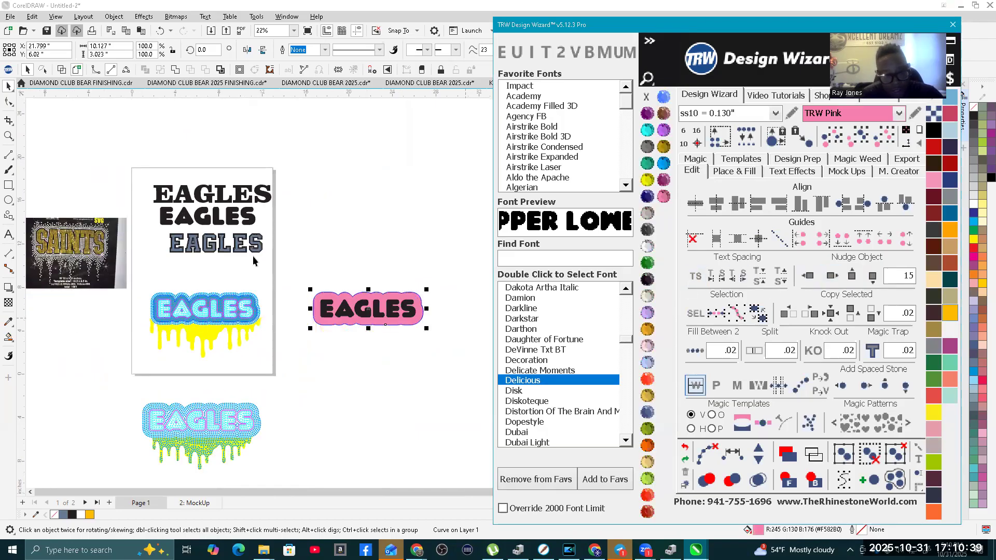
left_click(374, 272)
scroll(207, 290, "up", 5)
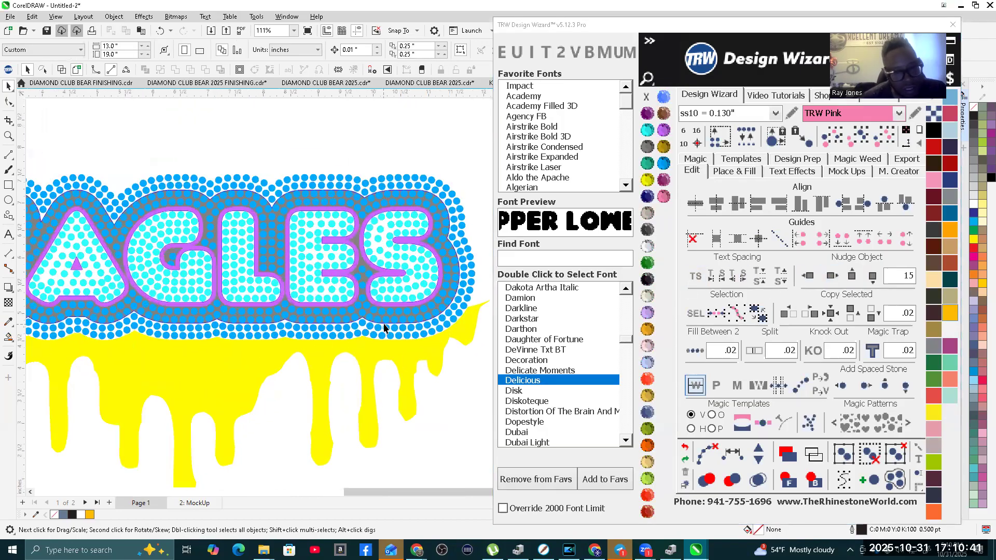
scroll(188, 375, "down", 3)
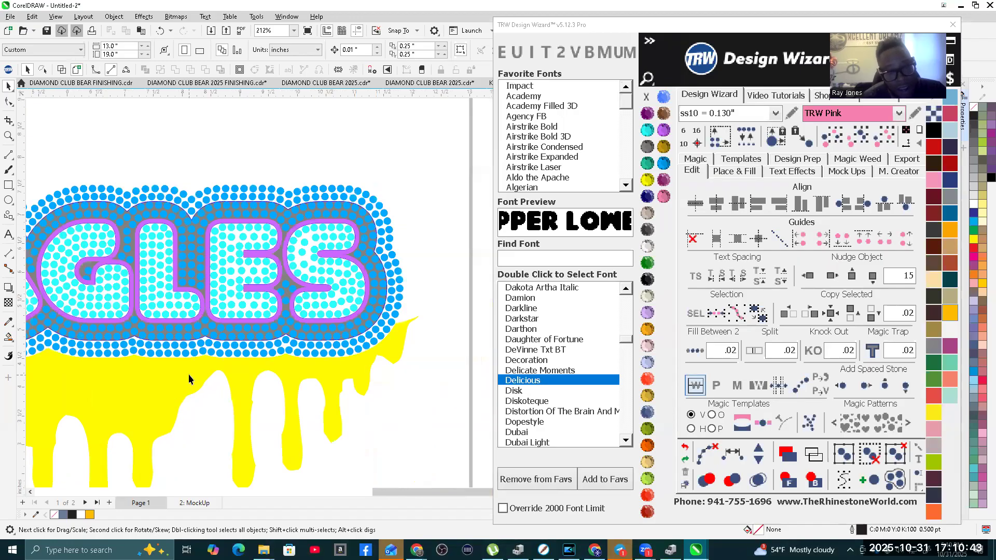
scroll(321, 363, "up", 5)
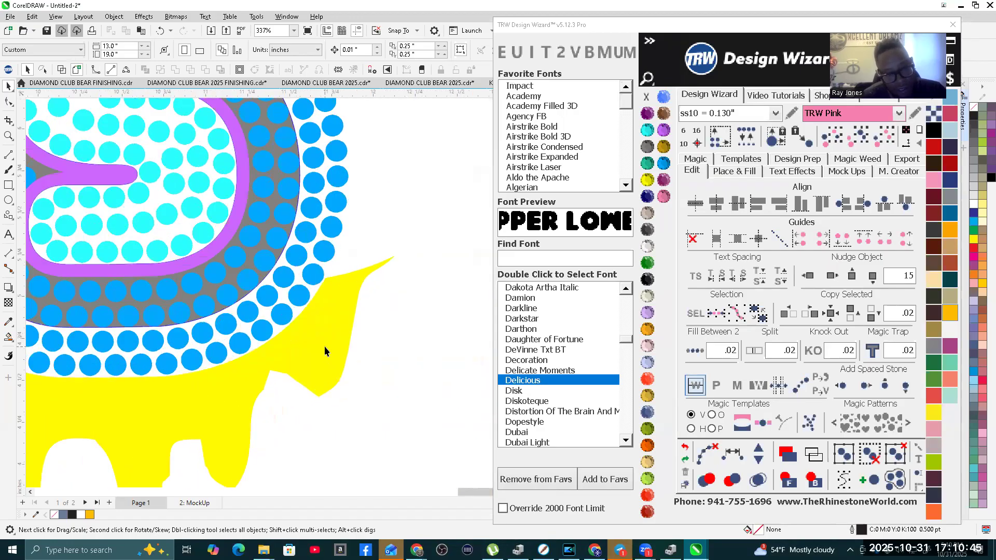
Step: Simplify the pointed far-right tip of the yellow drip shape by deleting its surplus nodes
left_click(324, 346)
key("F10")
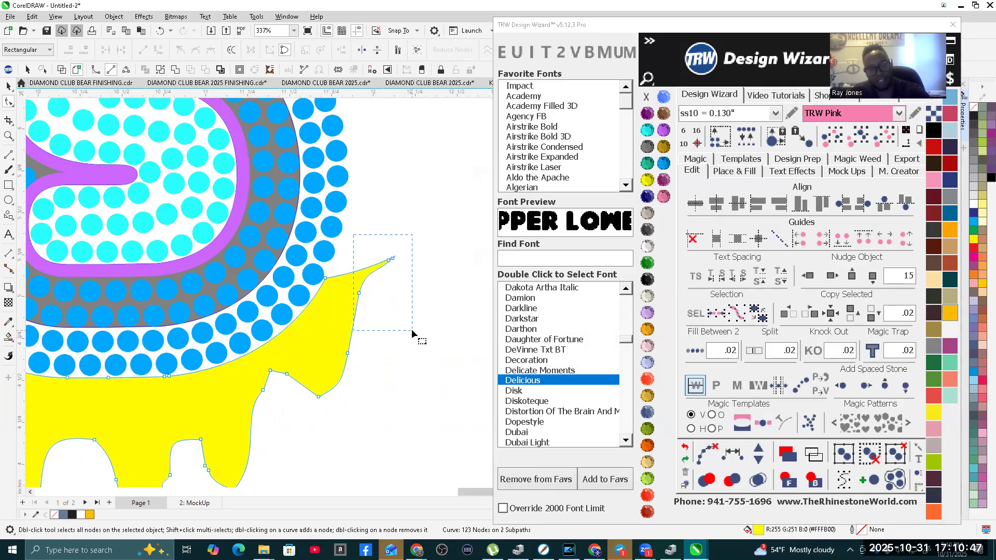
left_click_drag(411, 329, 406, 318)
key("Delete")
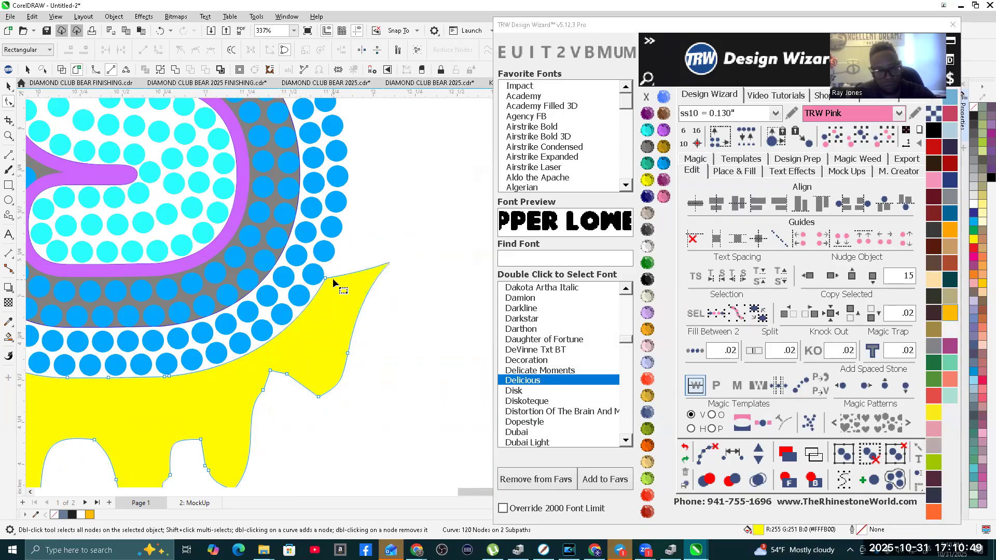
left_click(327, 279)
left_click_drag(438, 260, 330, 392)
left_click_drag(351, 274, 333, 273)
scroll(392, 363, "down", 2)
scroll(428, 383, "down", 4)
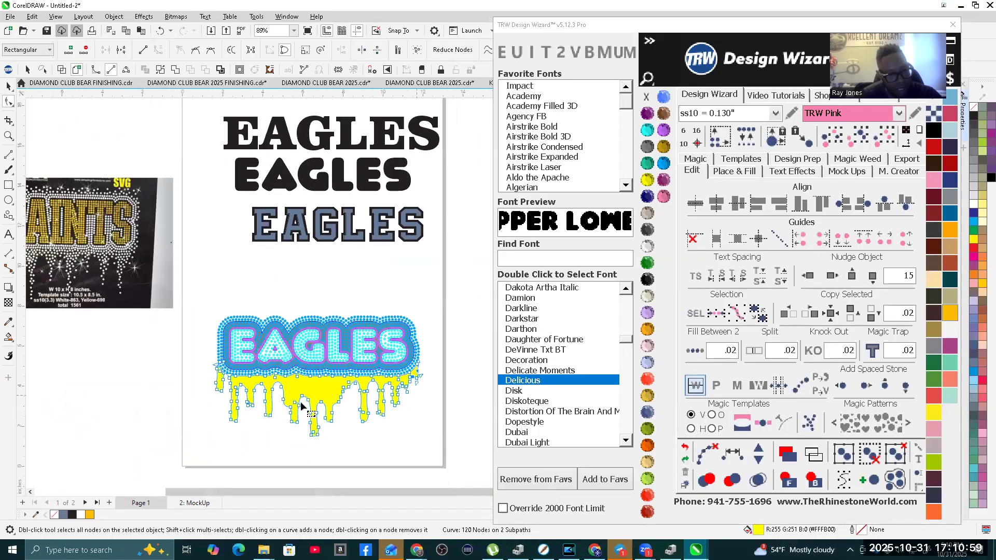
scroll(206, 361, "up", 4)
scroll(206, 361, "down", 4)
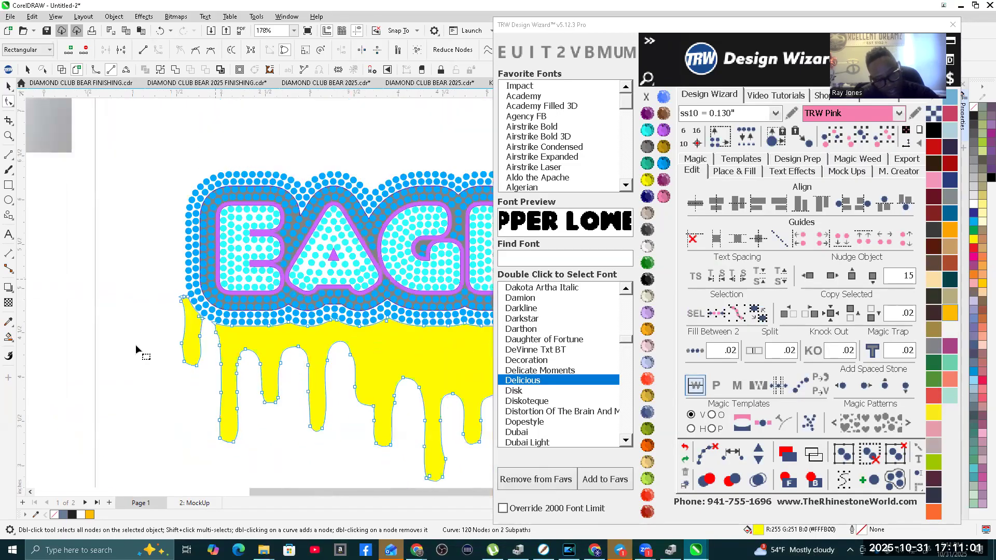
Step: Configure the drip shape's fill for inside placement with Add Stones on, 0 islands, automatic fill line spacing and .075 contour spacing
left_click(7, 88)
left_click(741, 175)
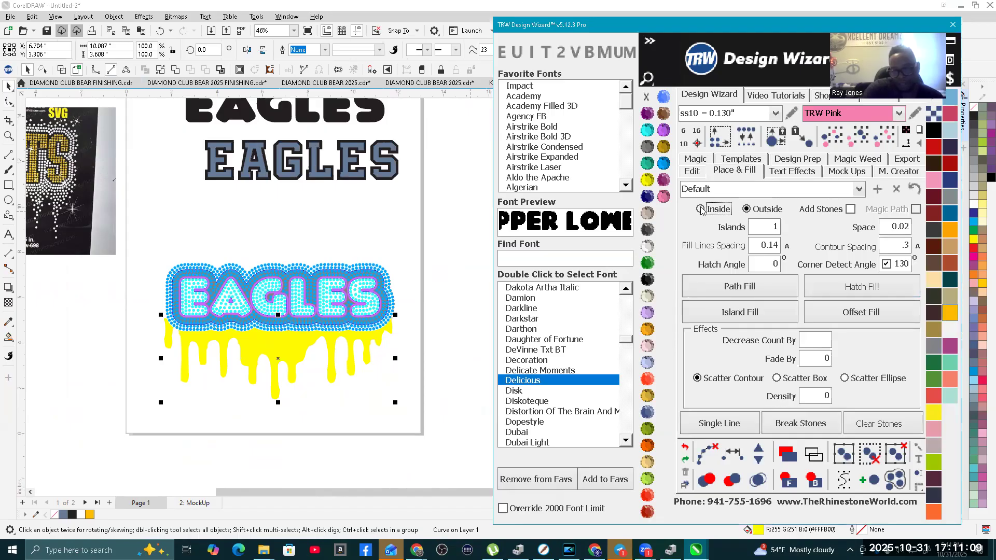
left_click(850, 208)
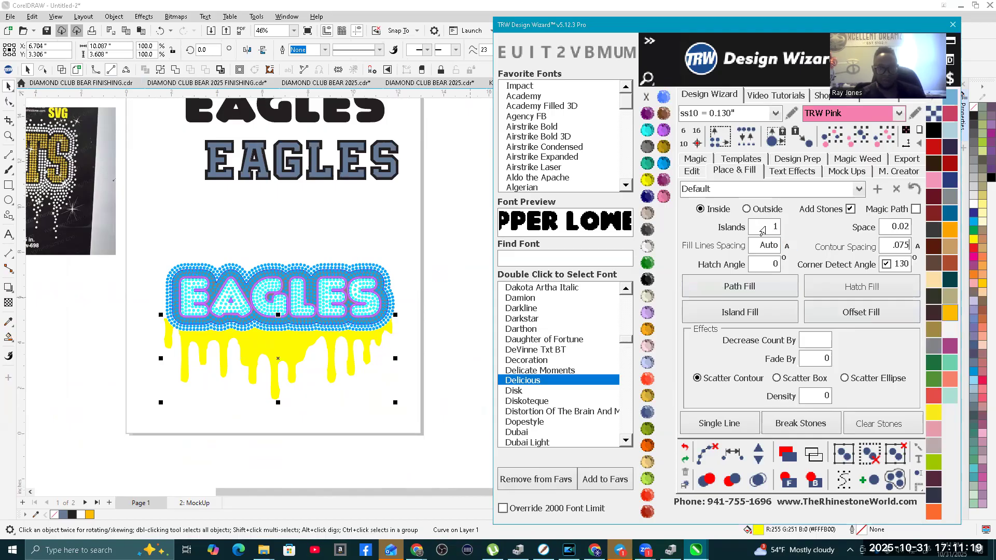
double_click(762, 230)
type("0")
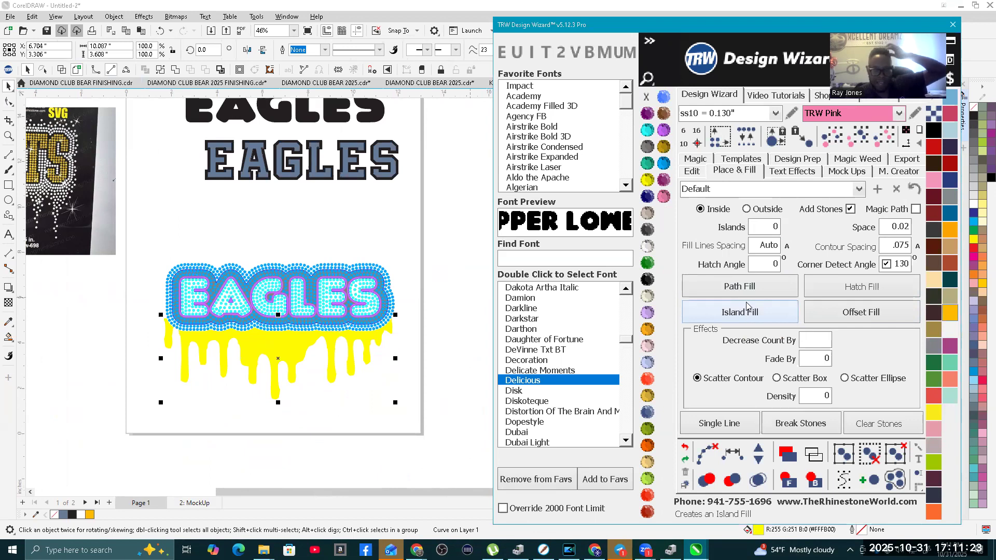
Step: Island-fill the yellow drips with ss10 TRW Pink stones, clear their paths, merge overlapping stones and compare with the SAINTS reference
left_click(749, 316)
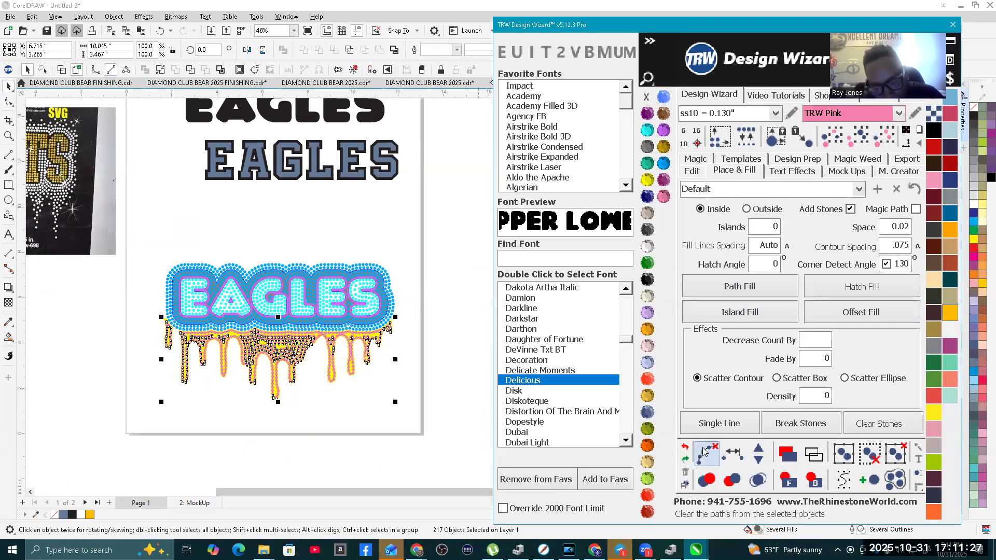
left_click(758, 480)
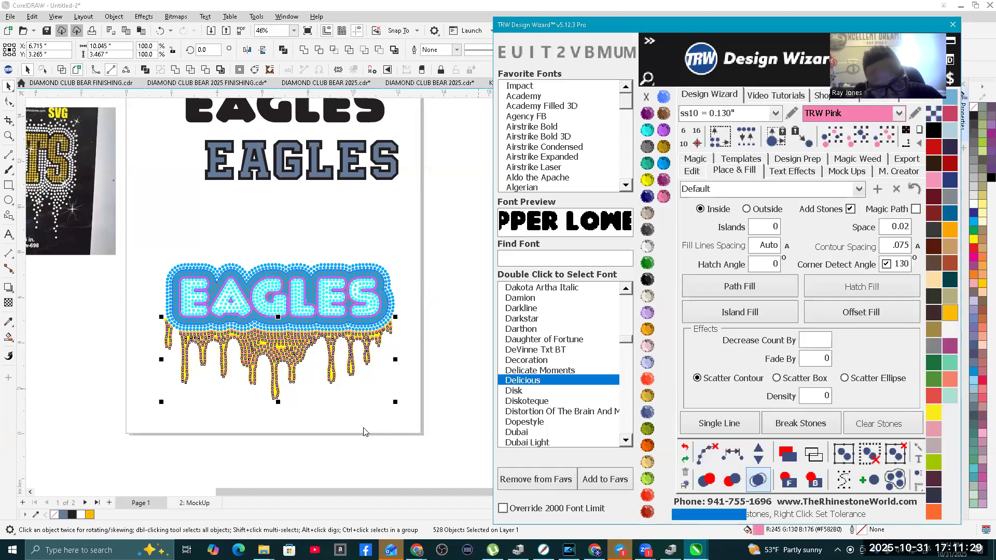
left_click(381, 407)
scroll(329, 409, "down", 2)
scroll(297, 408, "up", 2)
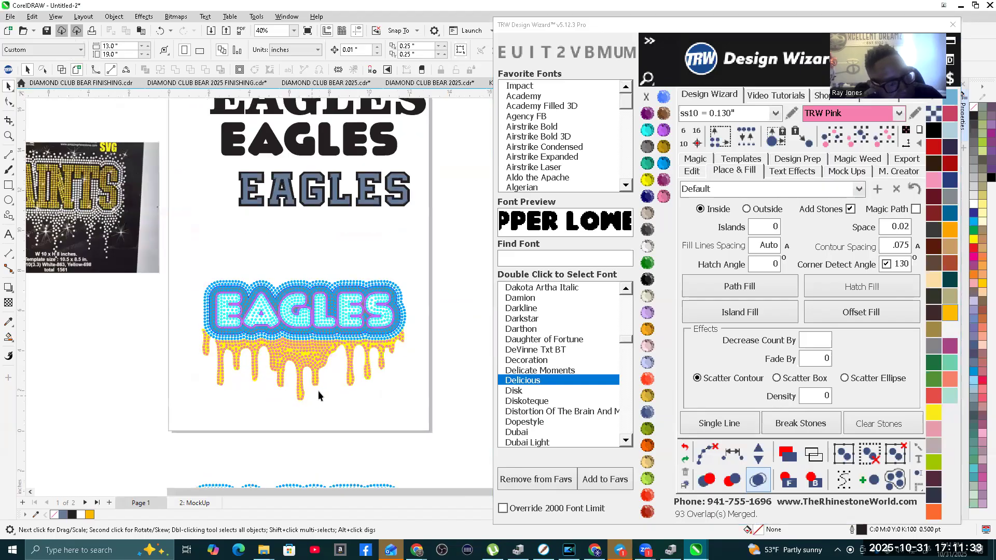
scroll(367, 384, "down", 1)
scroll(118, 281, "up", 3)
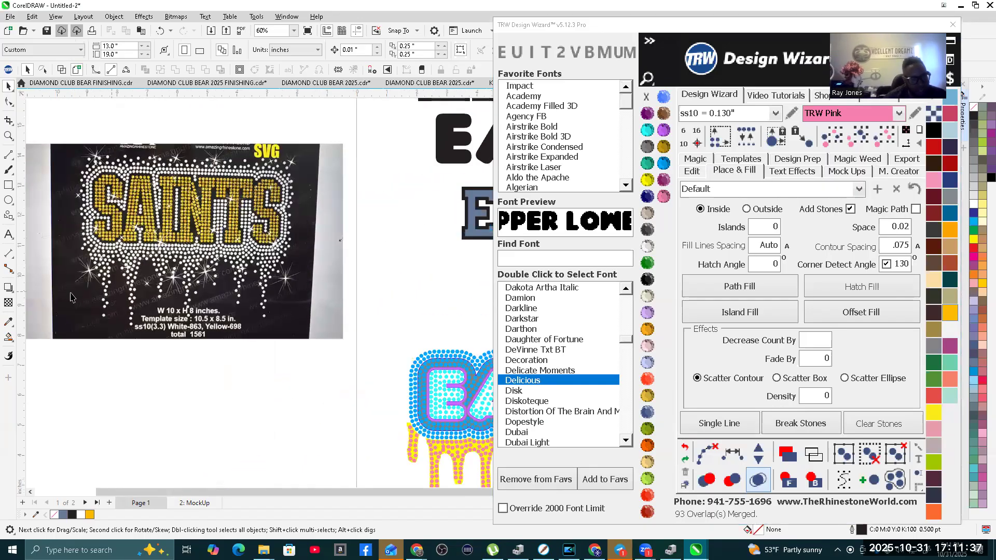
scroll(52, 274, "down", 2)
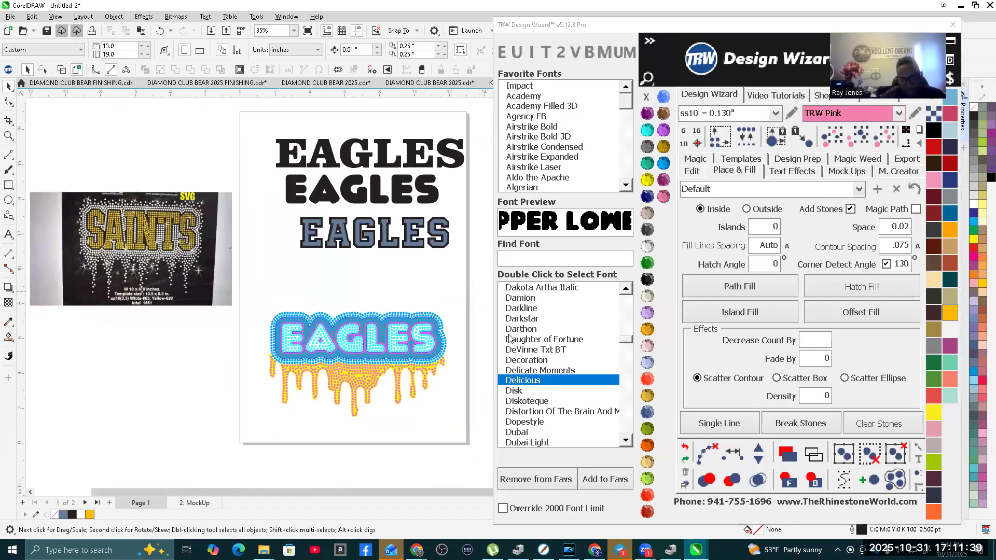
scroll(383, 384, "up", 2)
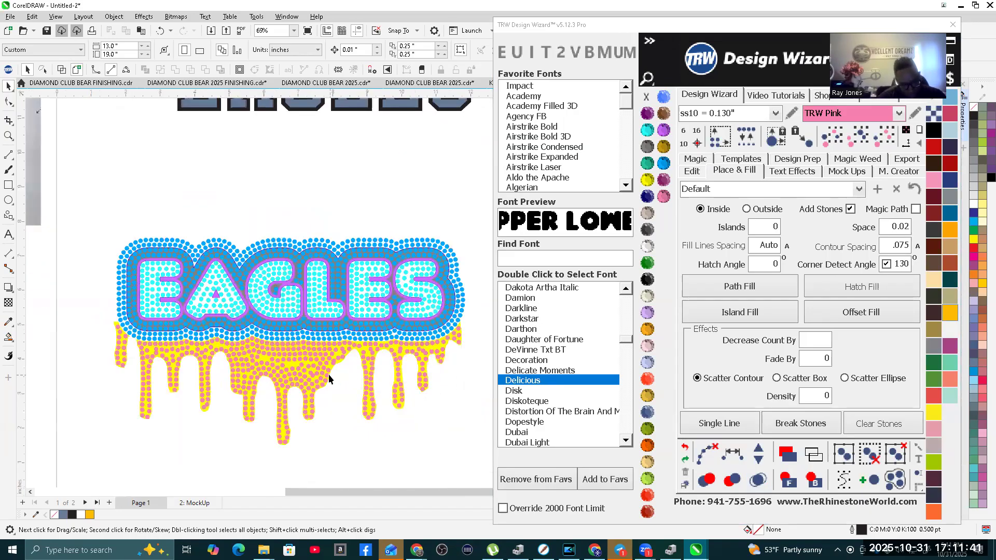
Step: Select every pink stone of the same size and color in the island fill and delete them
scroll(328, 375, "up", 2)
left_click(293, 341)
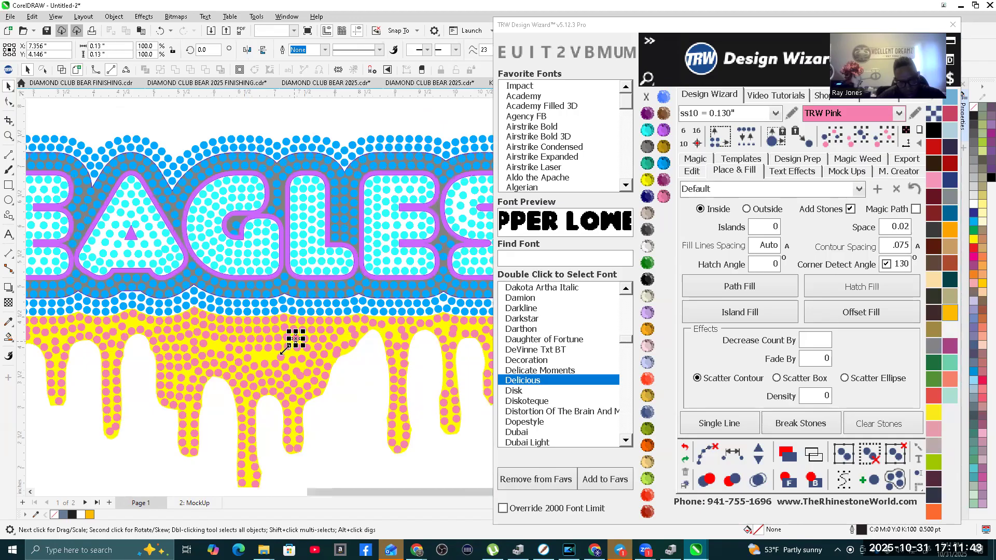
scroll(284, 350, "down", 2)
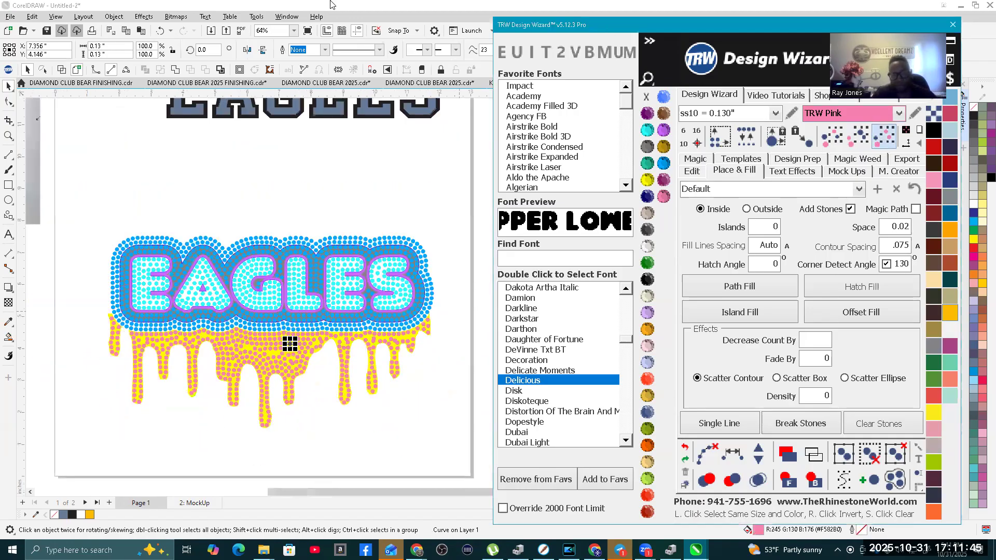
key("Delete")
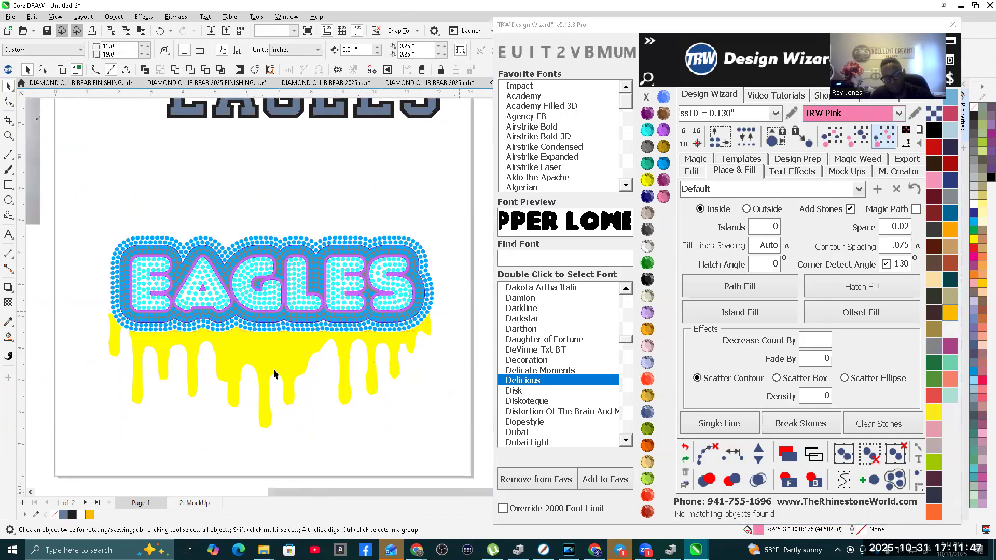
Step: Hatch-fill the yellow drip shape with ss10 TRW Pink stones, clear the paths and merge overlapping stones
left_click(285, 350)
left_click(852, 289)
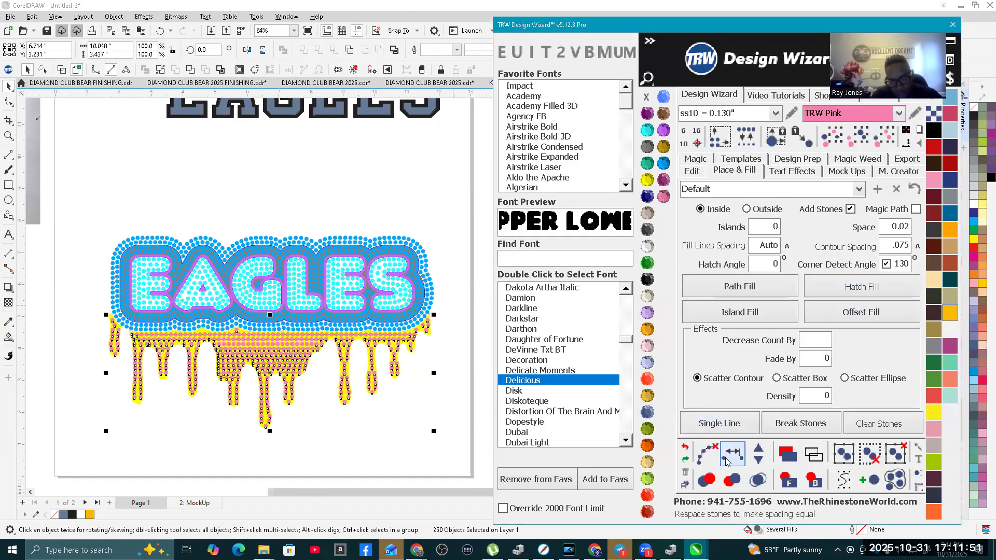
left_click(704, 455)
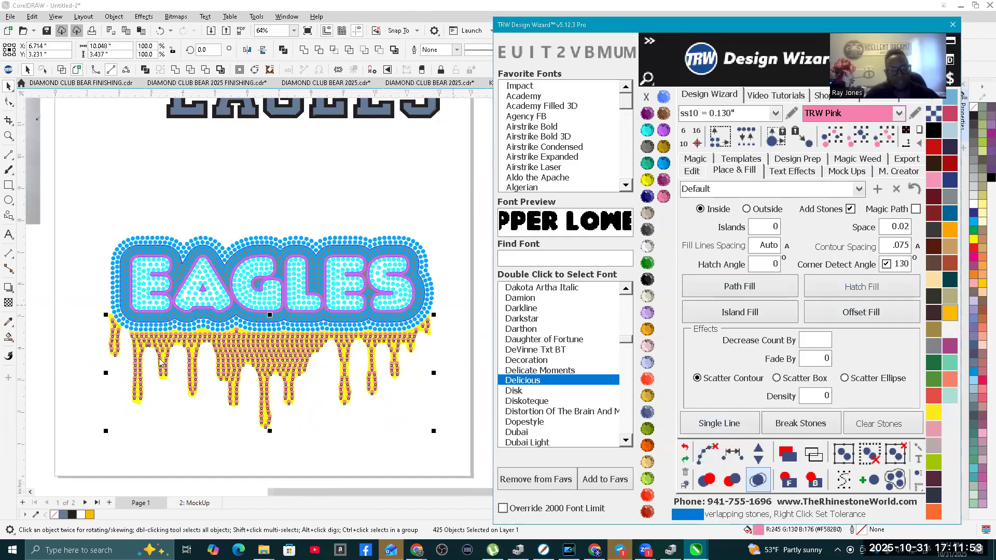
left_click(327, 433)
Step: Place a copy of the lone pink stone below the A–G notch down and to its left above the top hatch row
scroll(217, 319, "up", 4)
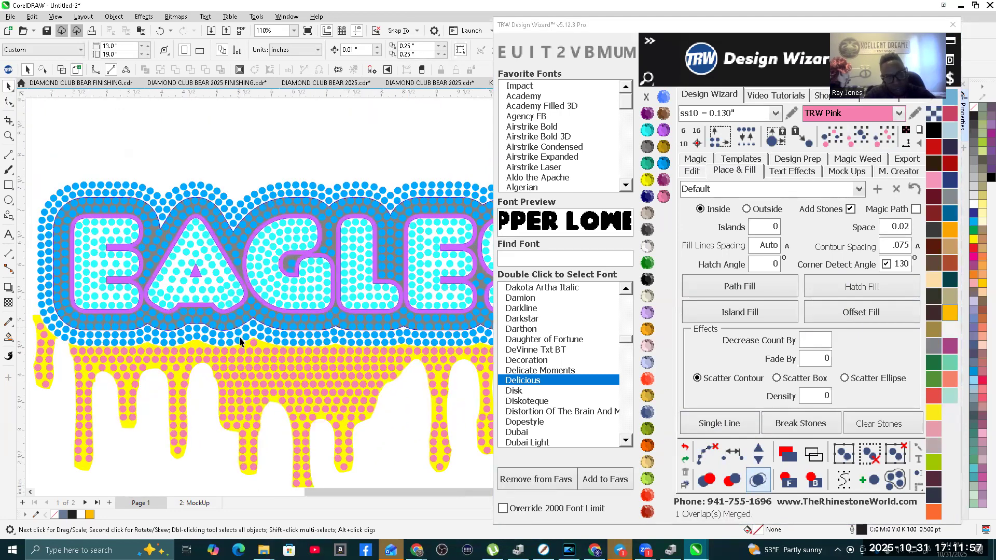
scroll(259, 343, "up", 5)
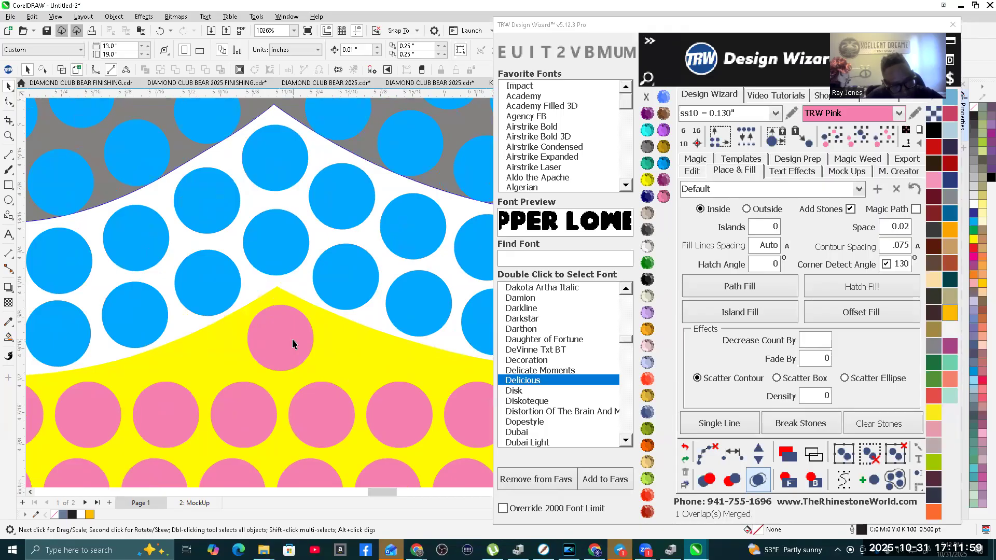
left_click(214, 357)
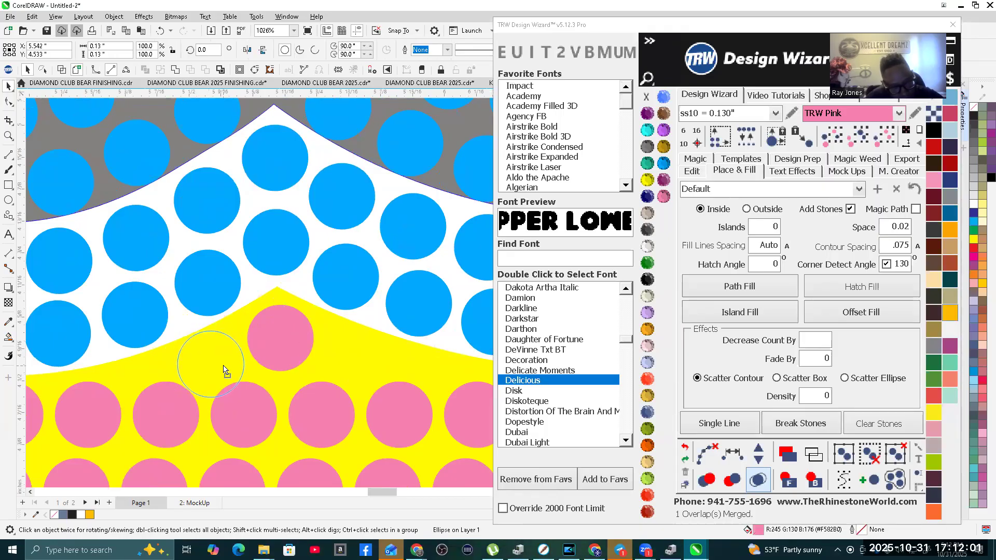
scroll(224, 370, "down", 3)
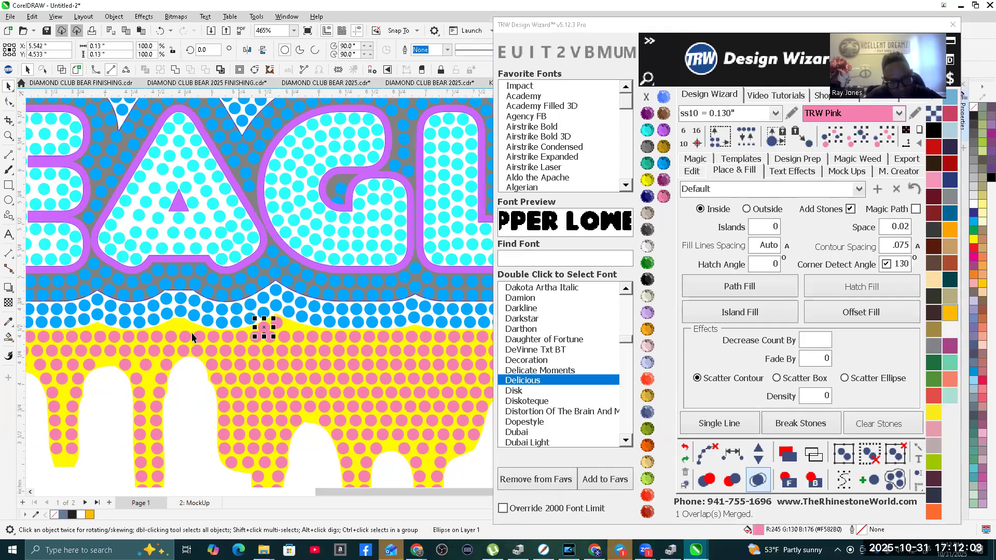
scroll(192, 337, "down", 7)
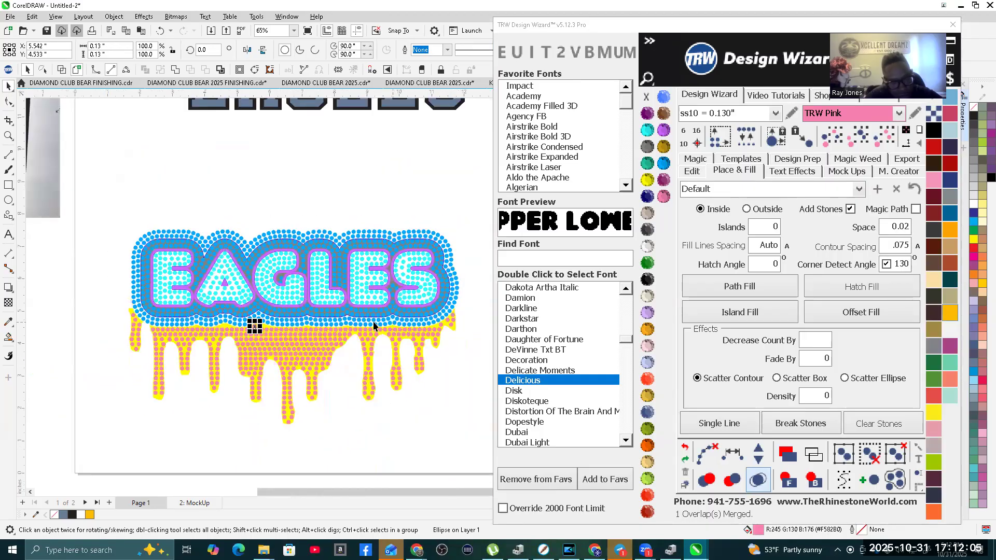
Step: Respace the column of pink stones running down from the added stone so their spacing is equal
scroll(250, 337, "up", 6)
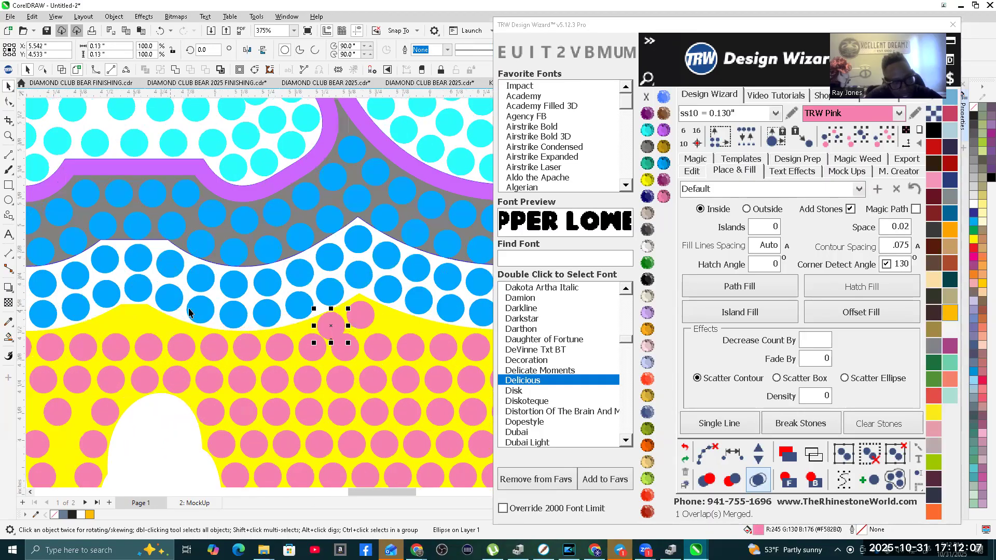
left_click(345, 380, "shift")
left_click(346, 411, "shift")
left_click(350, 445, "shift")
left_click(369, 477, "shift")
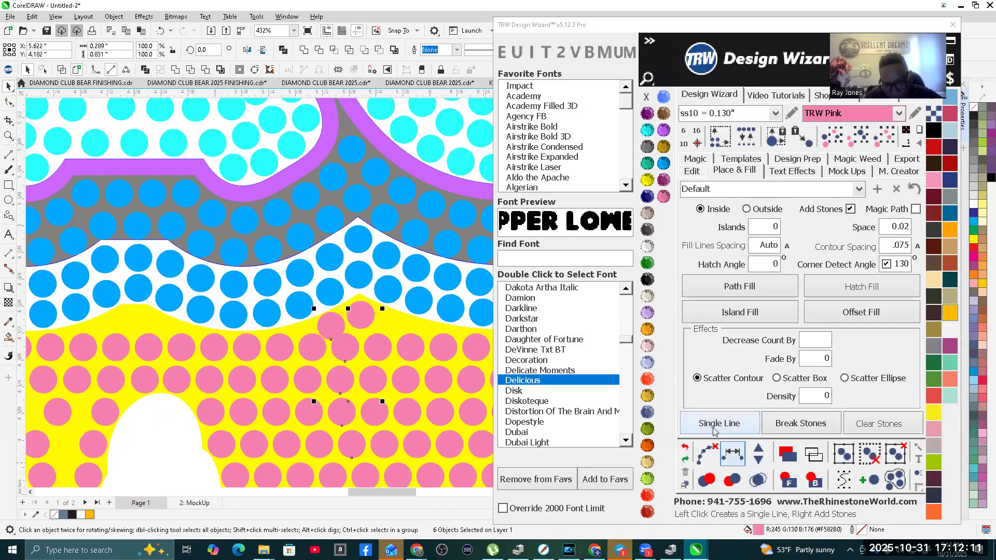
left_click(731, 454)
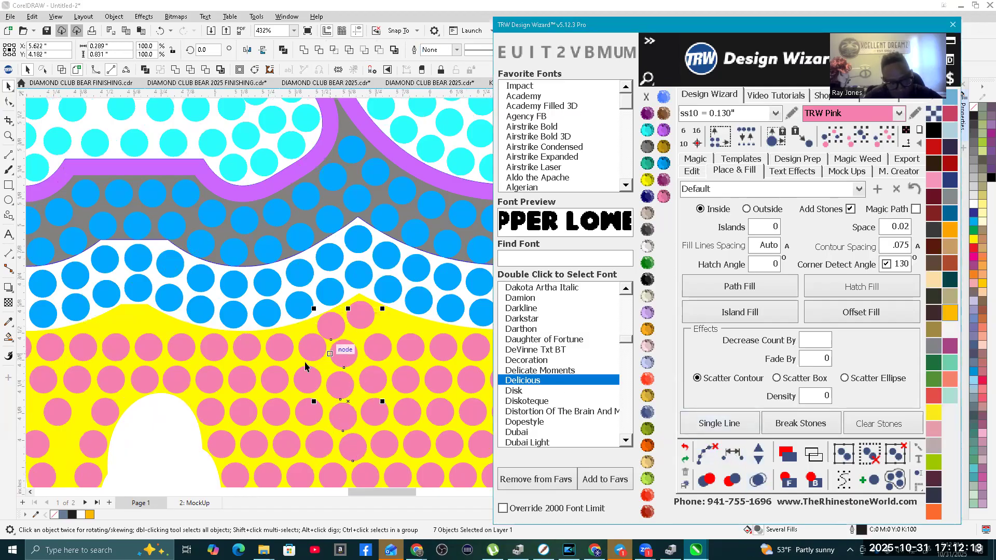
scroll(312, 358, "up", 2)
left_click(317, 338)
scroll(318, 332, "up", 1)
scroll(322, 285, "down", 2)
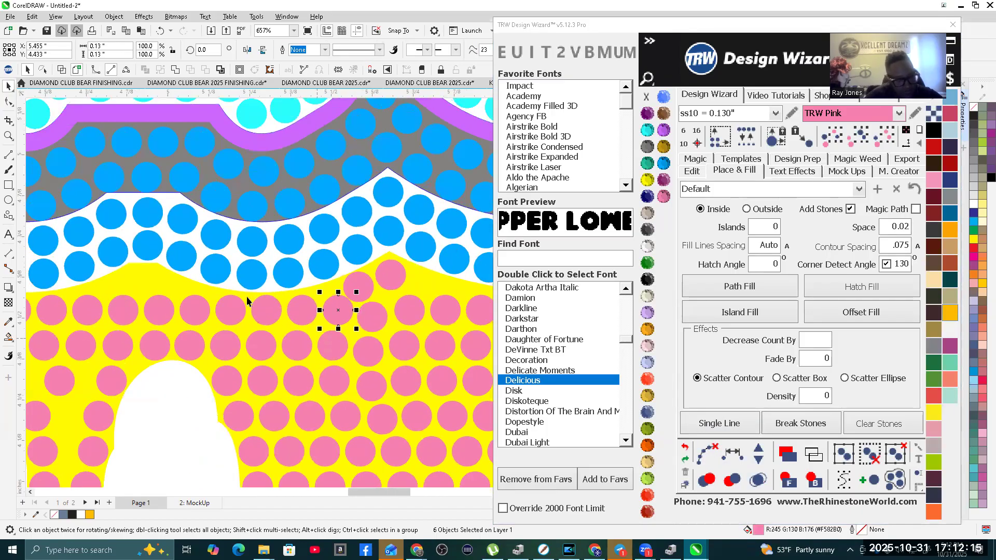
Step: Examine how the hatch-filled stones follow the blue border's lower edge and how the drips look in the whole design
scroll(247, 301, "down", 5)
scroll(263, 335, "down", 1)
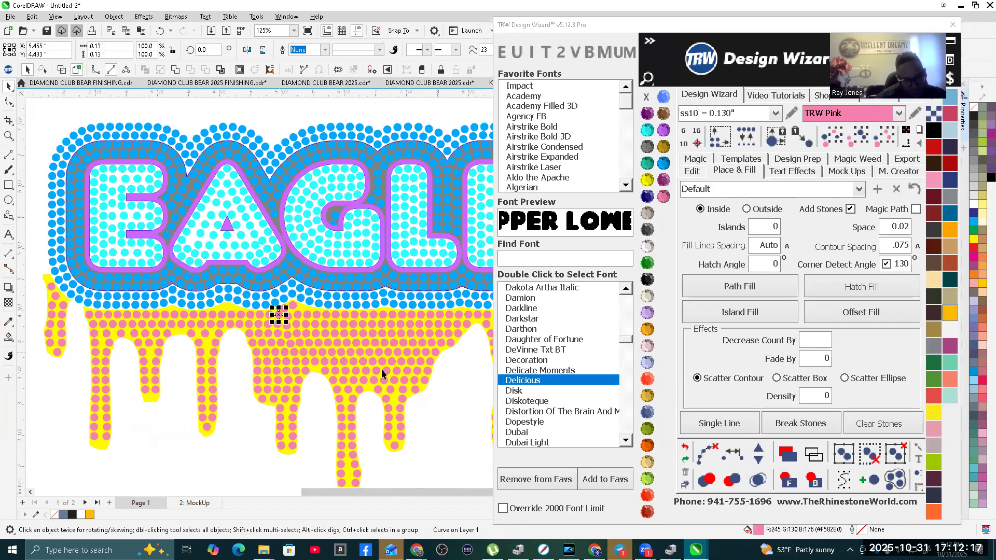
scroll(430, 326, "down", 5)
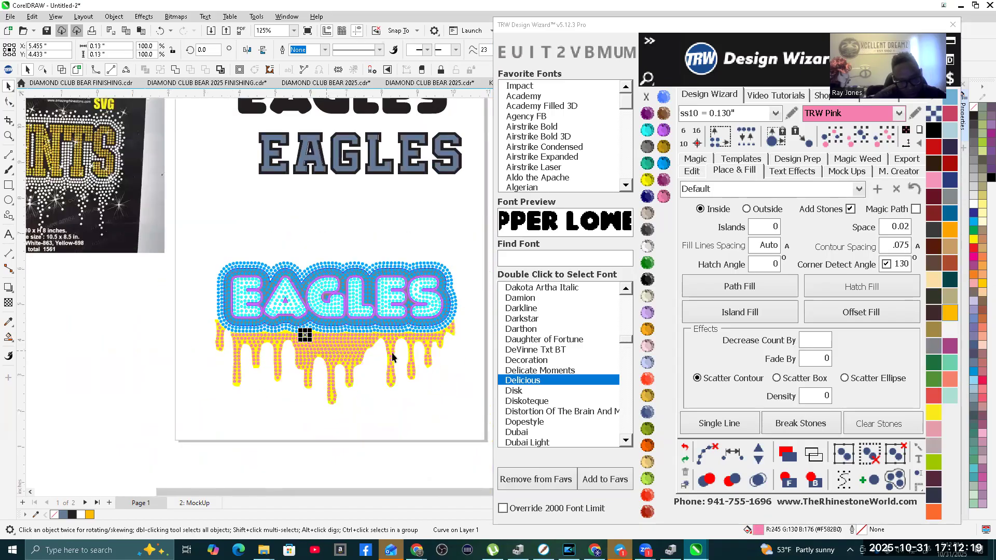
scroll(438, 337, "up", 9)
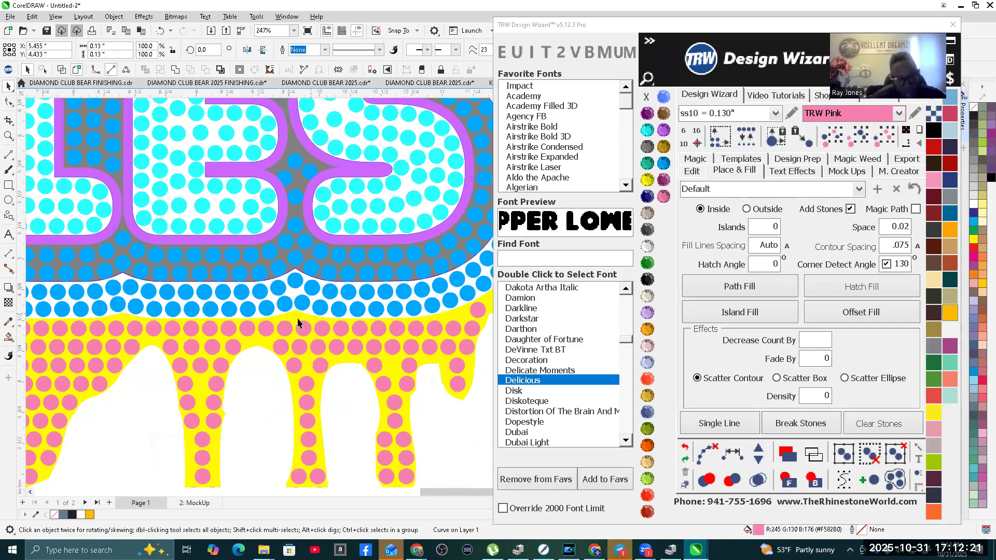
scroll(285, 319, "down", 3)
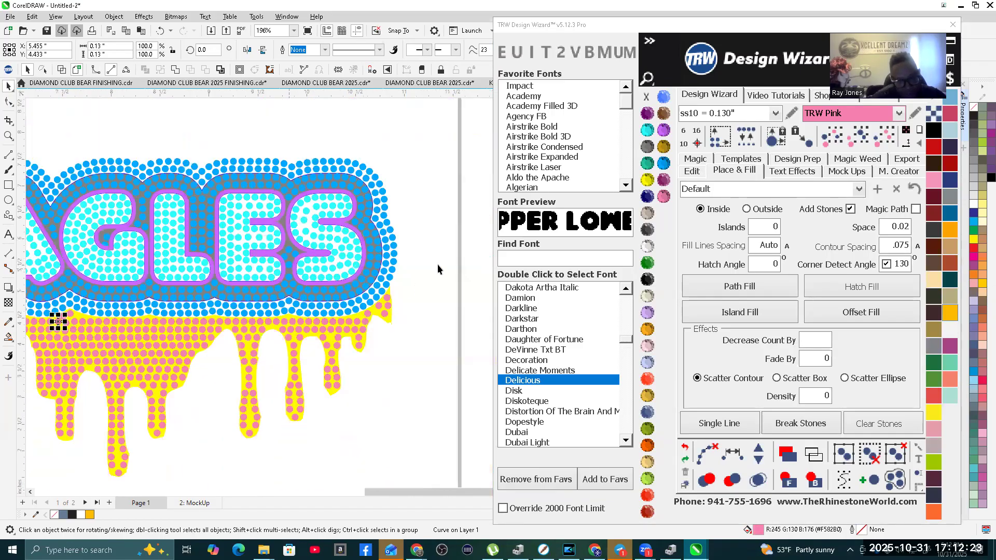
scroll(346, 332, "down", 2)
left_click(419, 394)
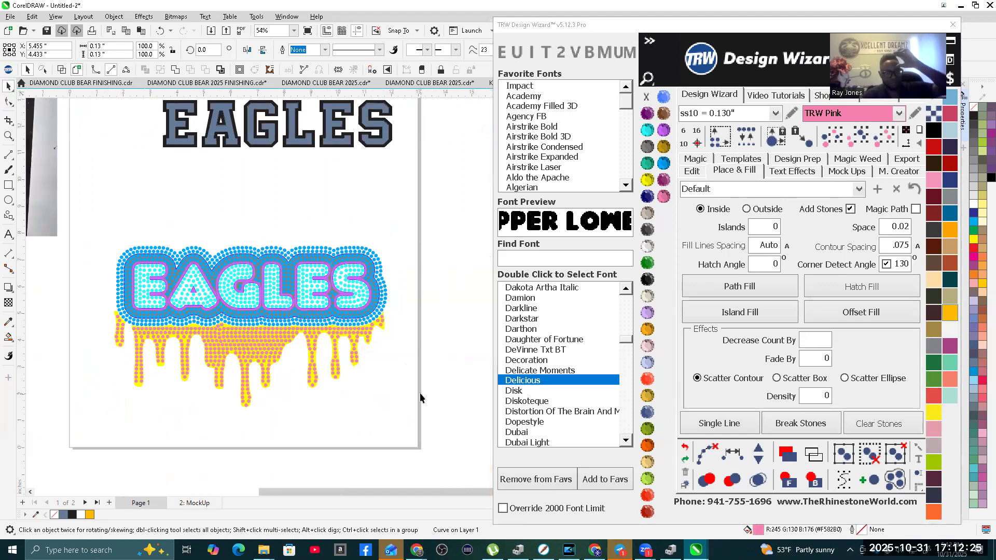
scroll(355, 379, "down", 1)
scroll(356, 383, "down", 1)
Step: Remove all the hatch-fill pink stones from the yellow drip shape by selecting the same size and color
left_click(295, 349)
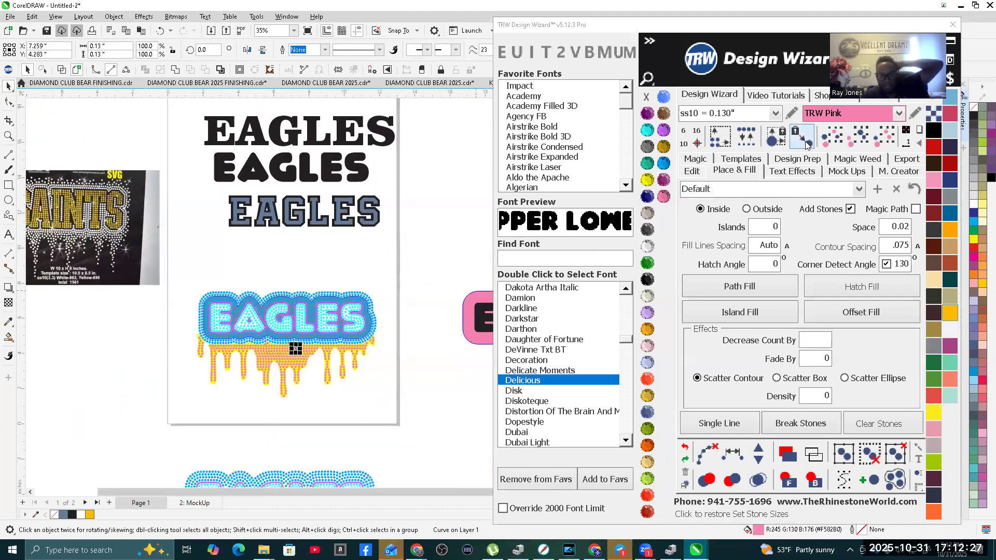
left_click(876, 137)
left_click(430, 3)
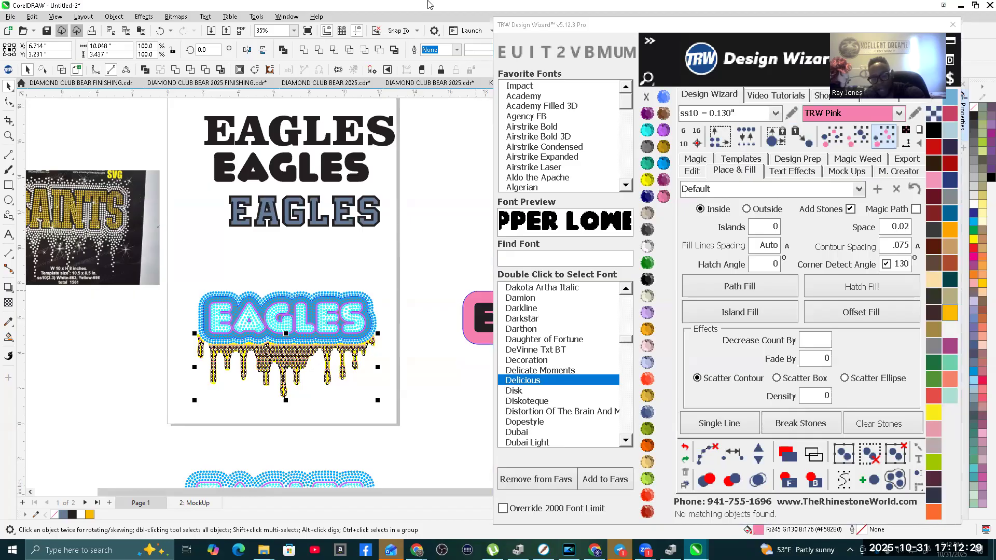
key("Delete")
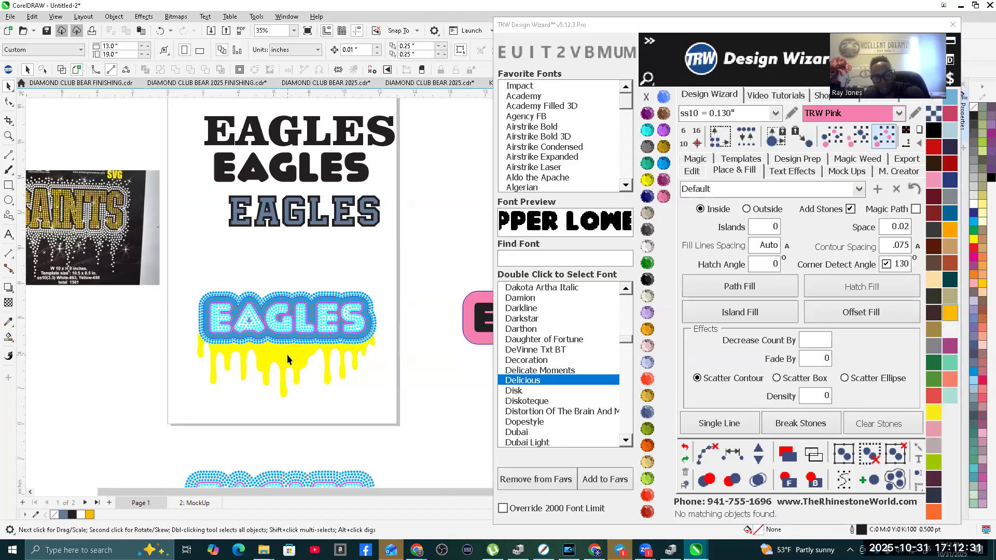
Step: Fill the yellow drip shape with pink stones using Island Fill with Single Line, merging the overlapping stones
left_click(288, 359)
left_click(739, 311)
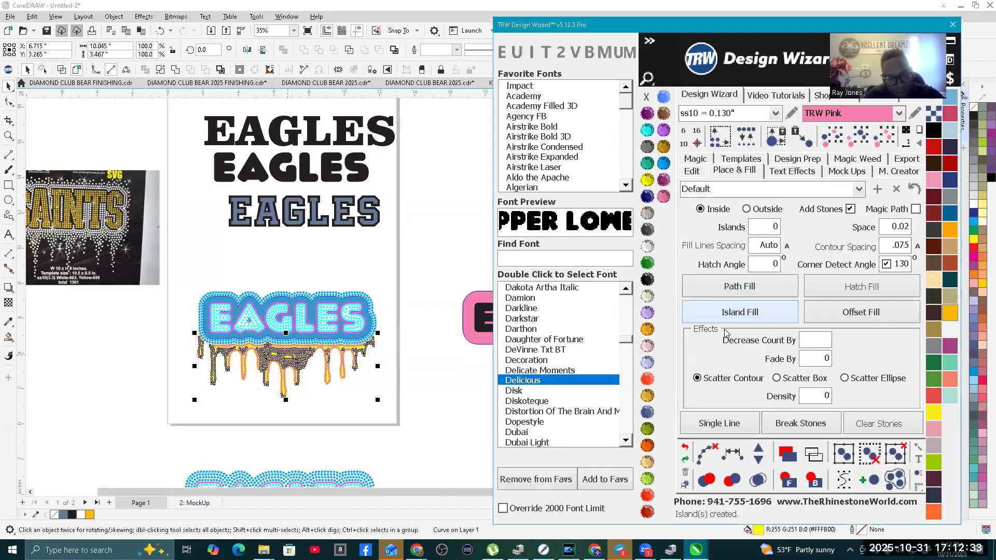
left_click(706, 449)
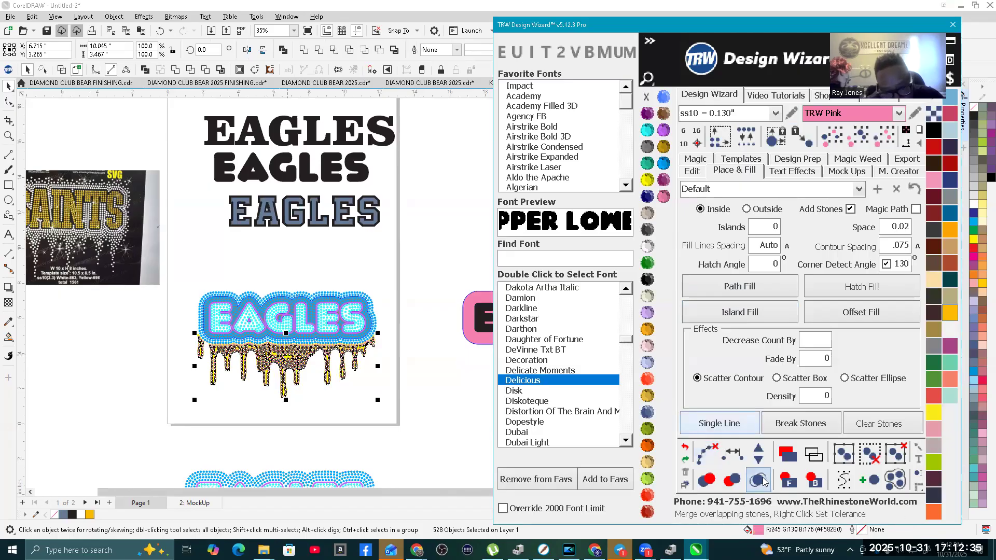
left_click(757, 480)
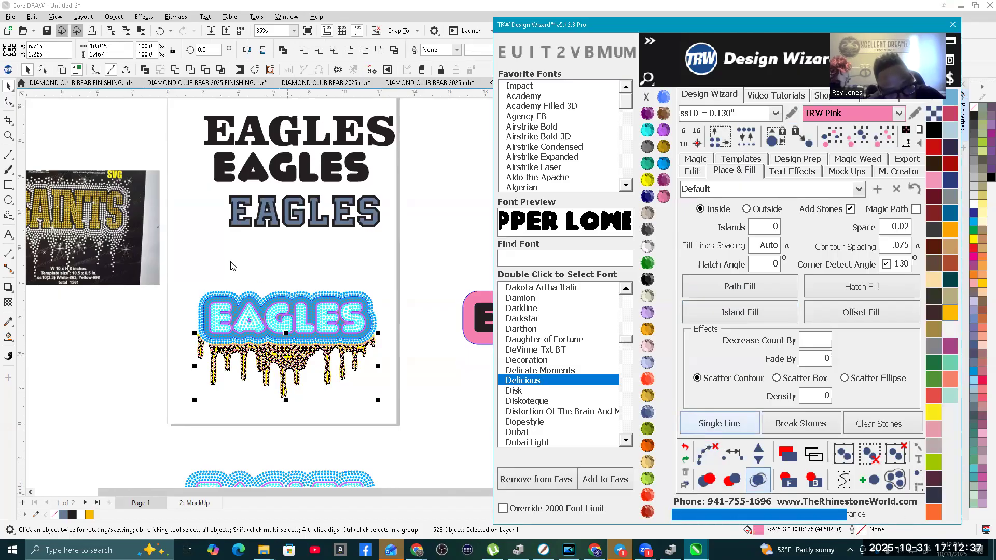
left_click(231, 262)
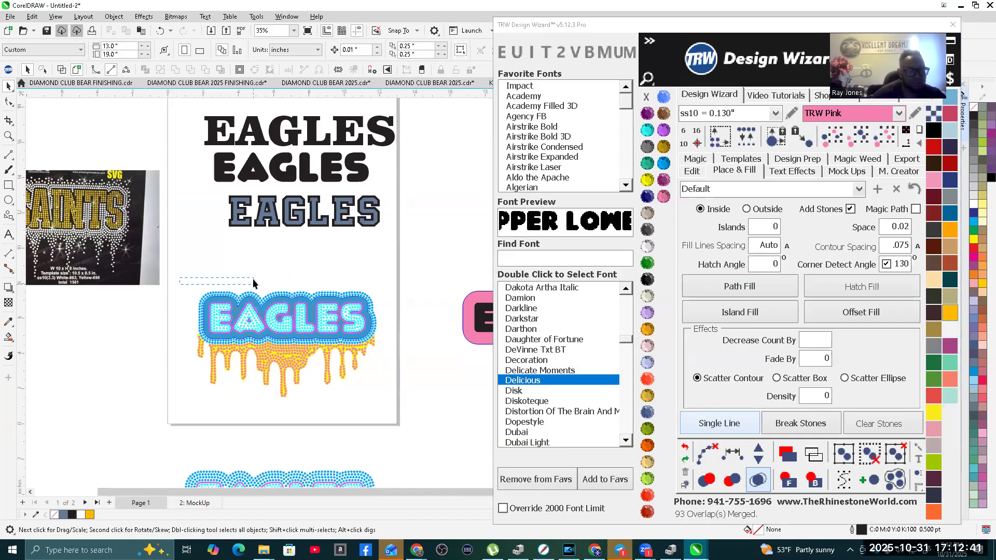
Step: Nudge the grey background shape and the purple letter outline 15 to the left, clear of the EAGLES stones
scroll(229, 272, "up", 2)
scroll(233, 302, "up", 6)
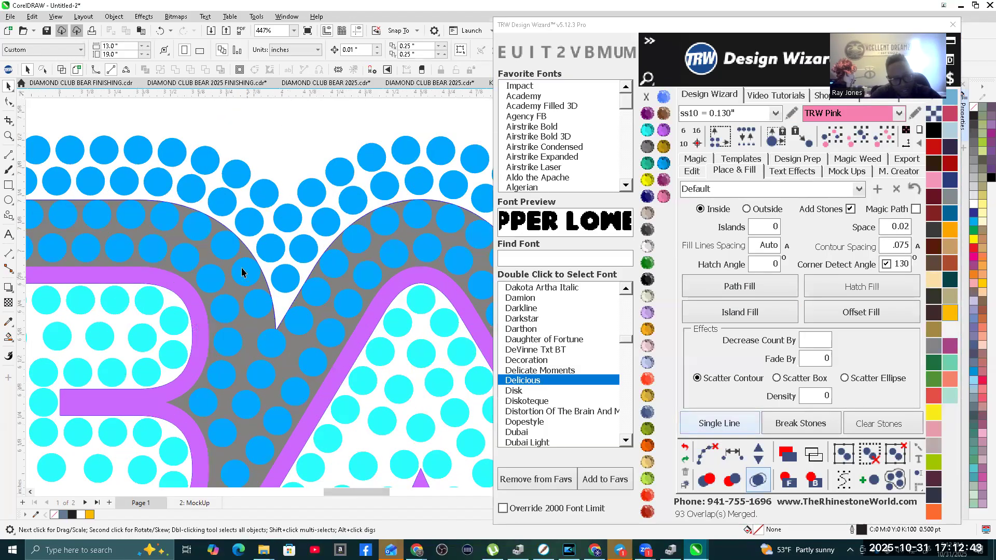
scroll(205, 254, "down", 2)
left_click(205, 254)
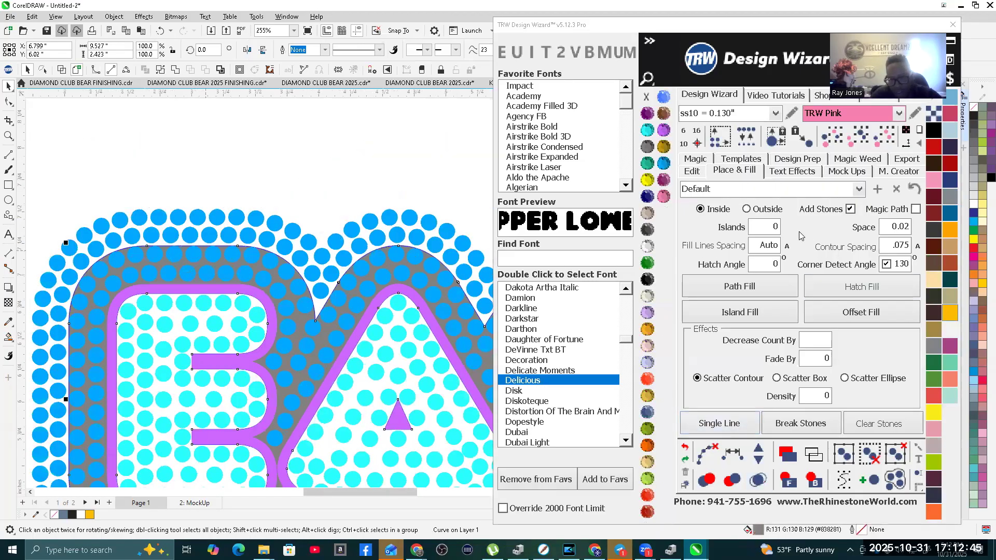
left_click(693, 171)
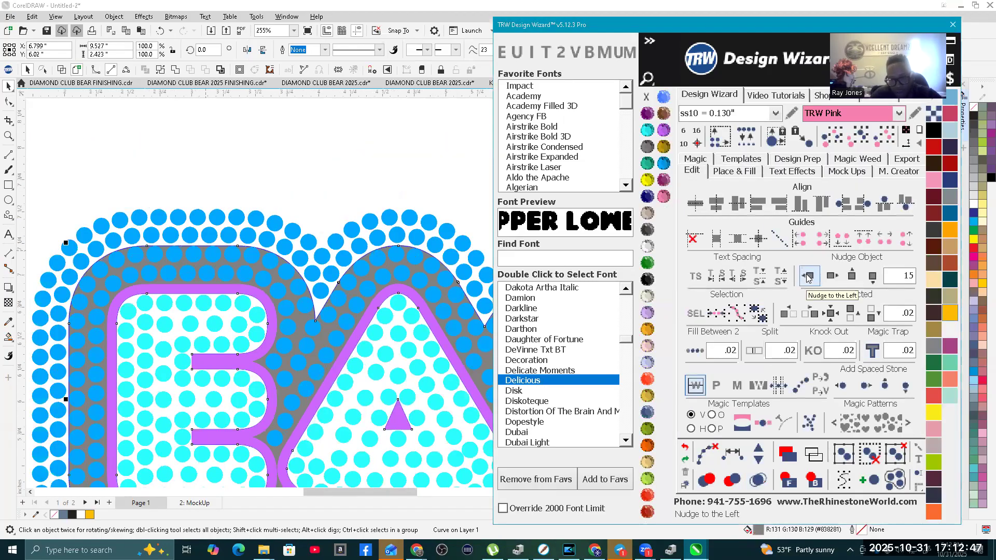
left_click(807, 275)
left_click(415, 296)
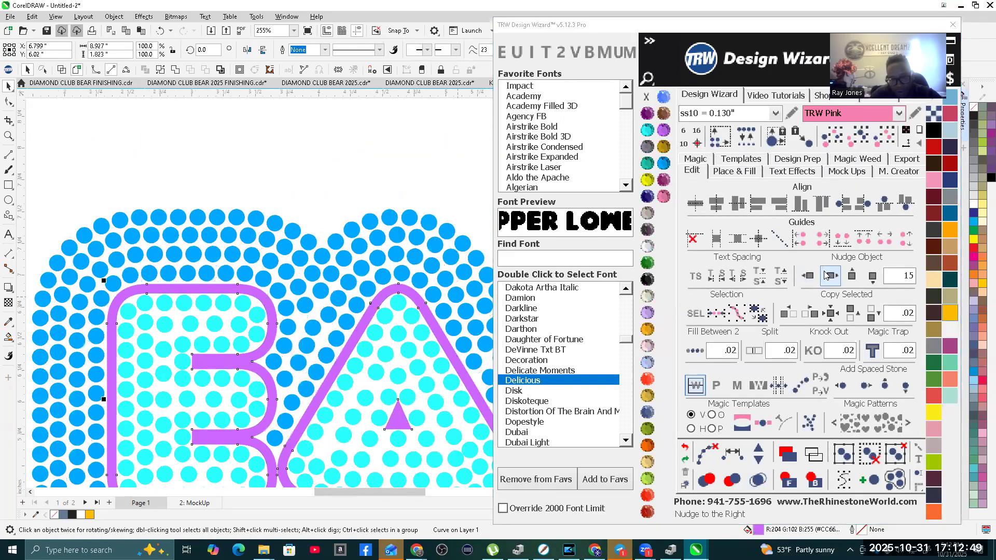
left_click(807, 276)
scroll(219, 350, "down", 5)
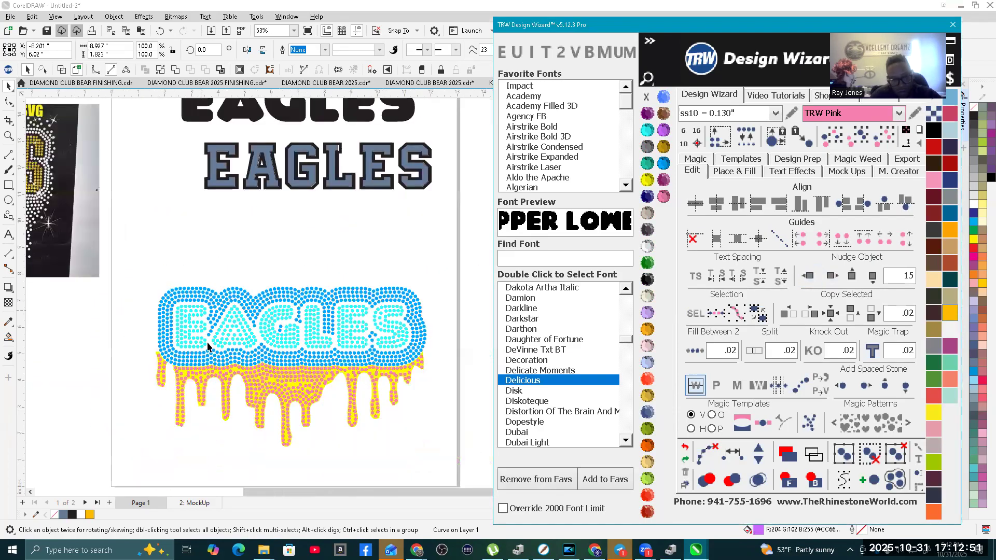
Step: Nudge the yellow drip shape 15 to the left, out from under its pink stones
scroll(280, 383, "up", 3)
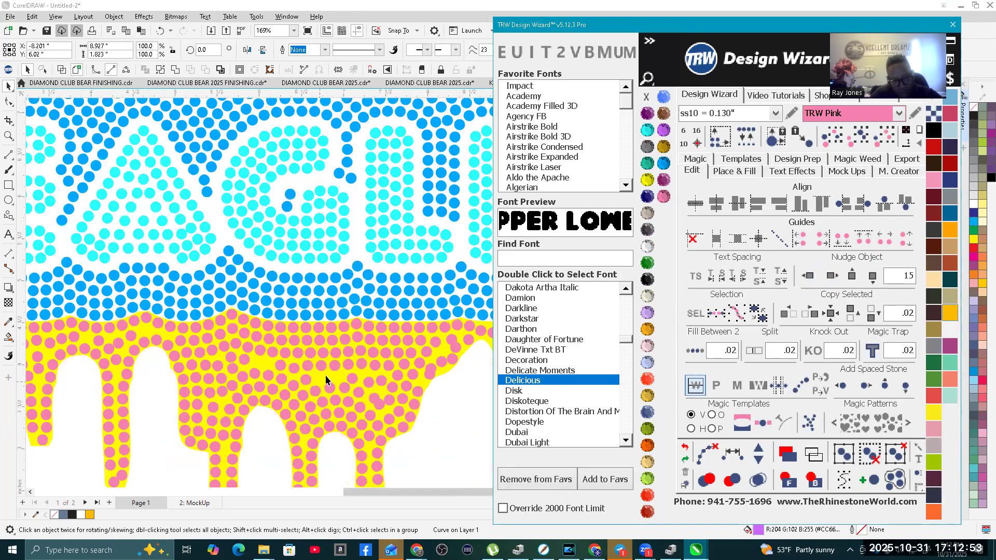
left_click(327, 378)
scroll(389, 376, "down", 2)
left_click(807, 275)
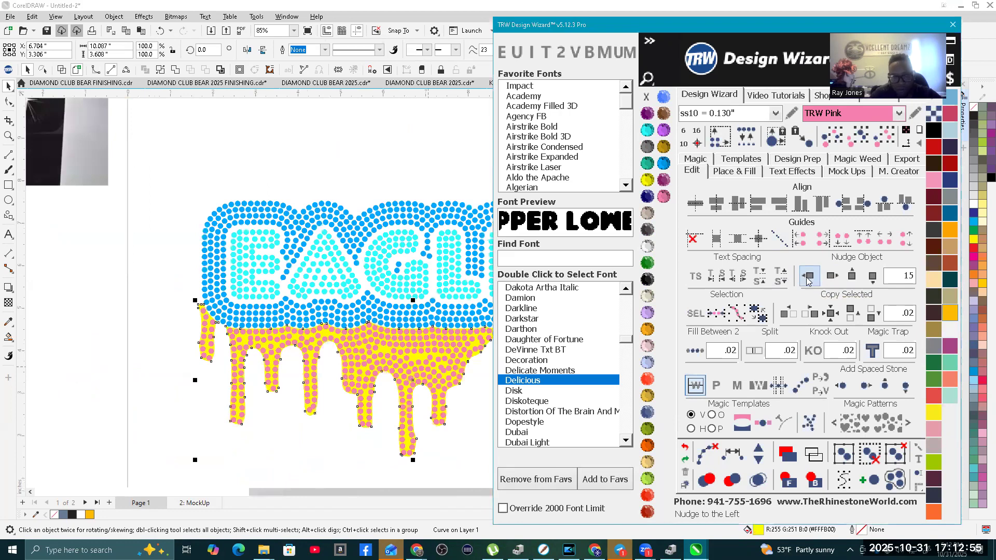
Step: Recolor all the pink drip stones below the border to TRW Blue
scroll(200, 350, "down", 2)
scroll(200, 351, "up", 1)
left_click_drag(395, 403, 74, 302)
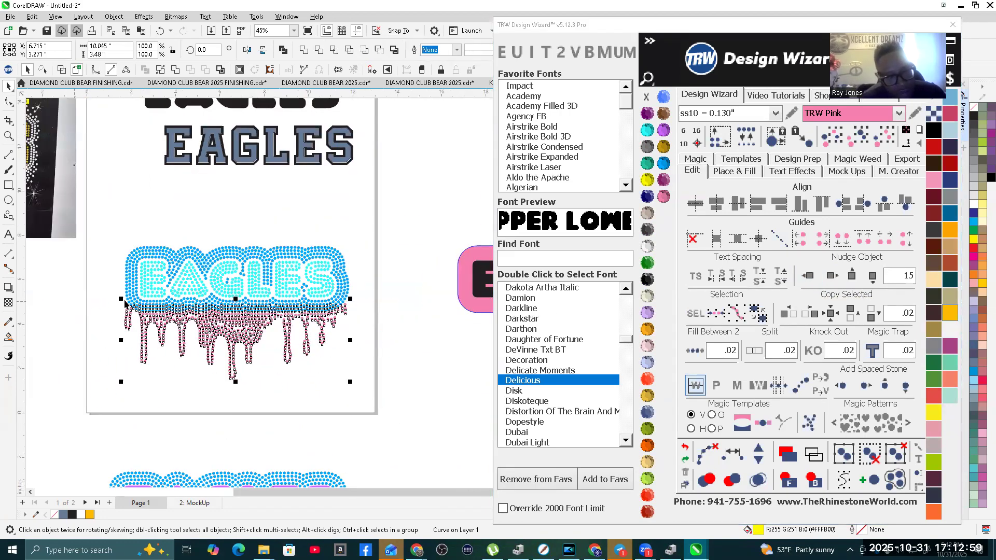
left_click(666, 164)
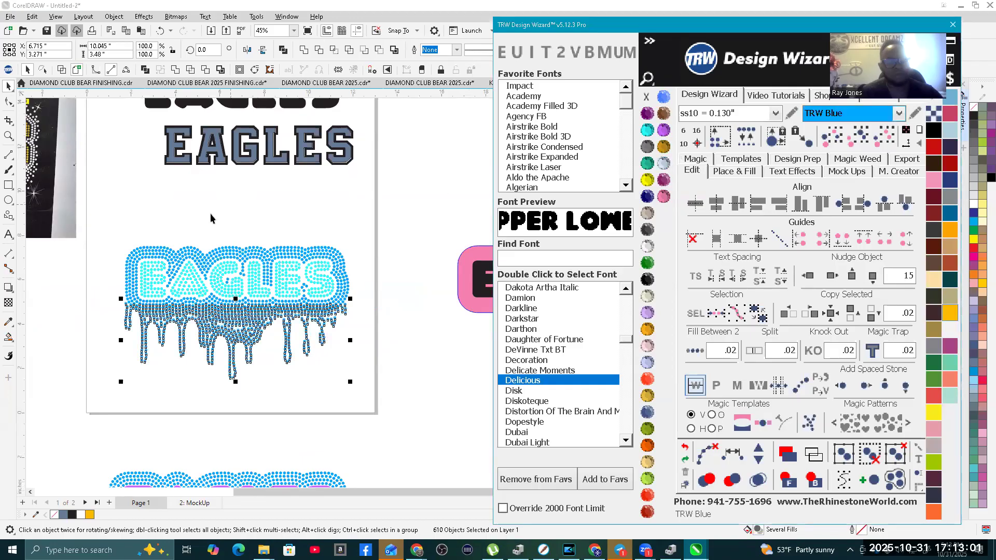
left_click(83, 228)
Step: Create a Womens Scoop-Neck Shirt Front mockup of the complete EAGLES stone design with simulated stones, and color the shirt Jet Black
left_click_drag(122, 266, 409, 403)
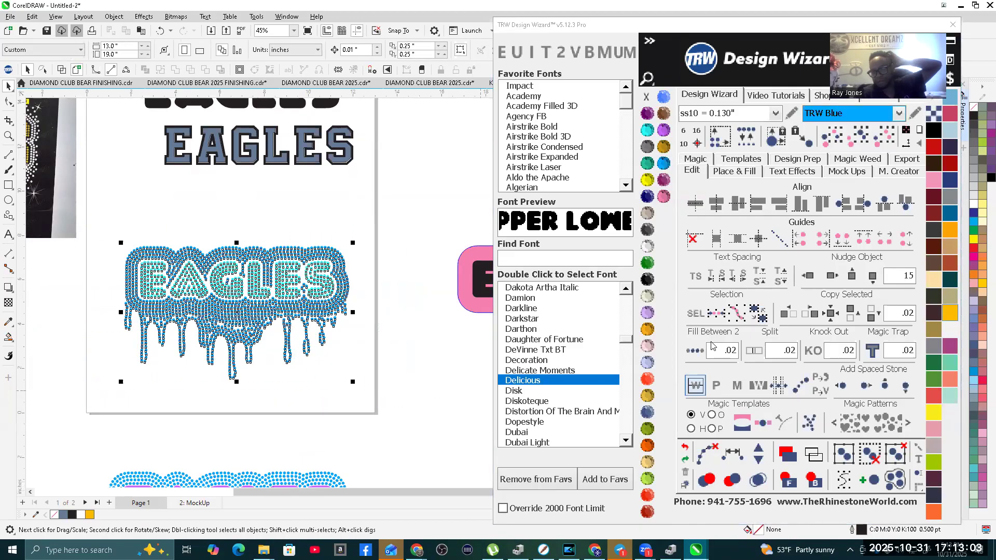
left_click(848, 171)
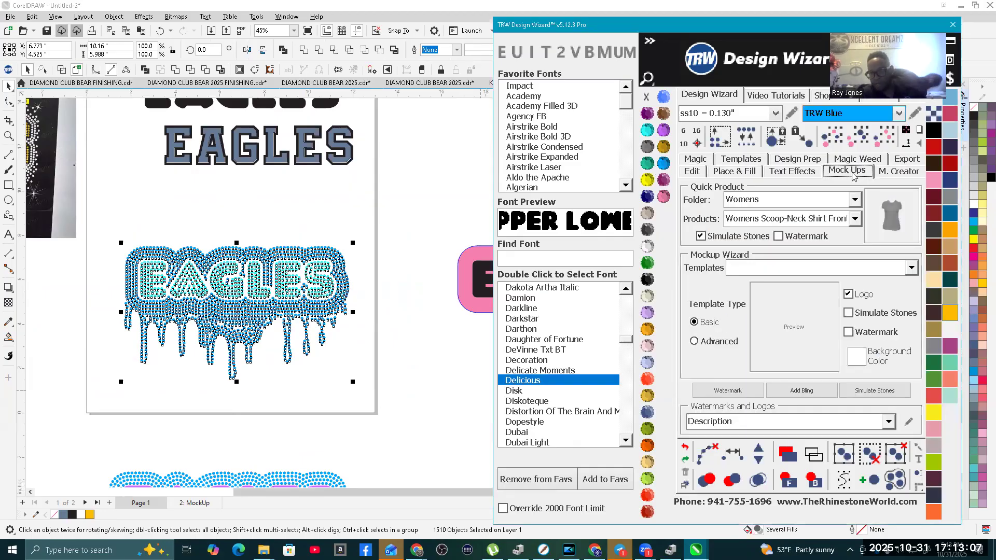
left_click(890, 222)
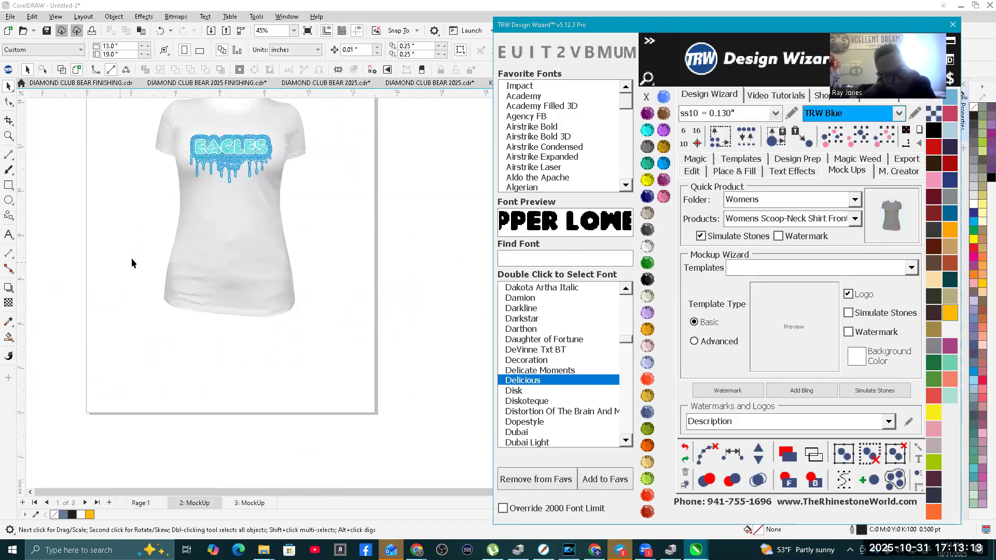
left_click(247, 251)
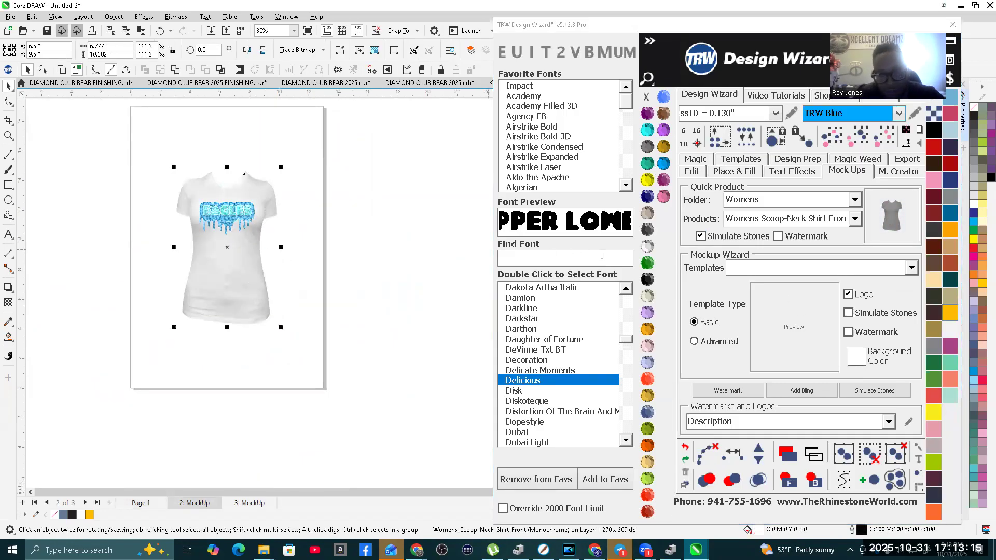
left_click(647, 279)
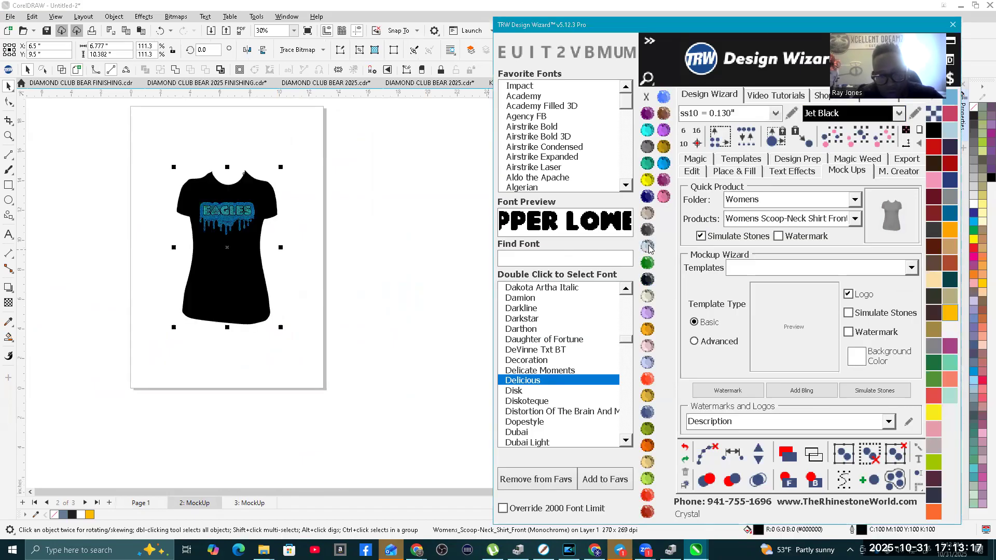
Step: Group all the aqua lettering stones on the mockup by same size and color, and recolor them Peach
scroll(217, 202, "up", 5)
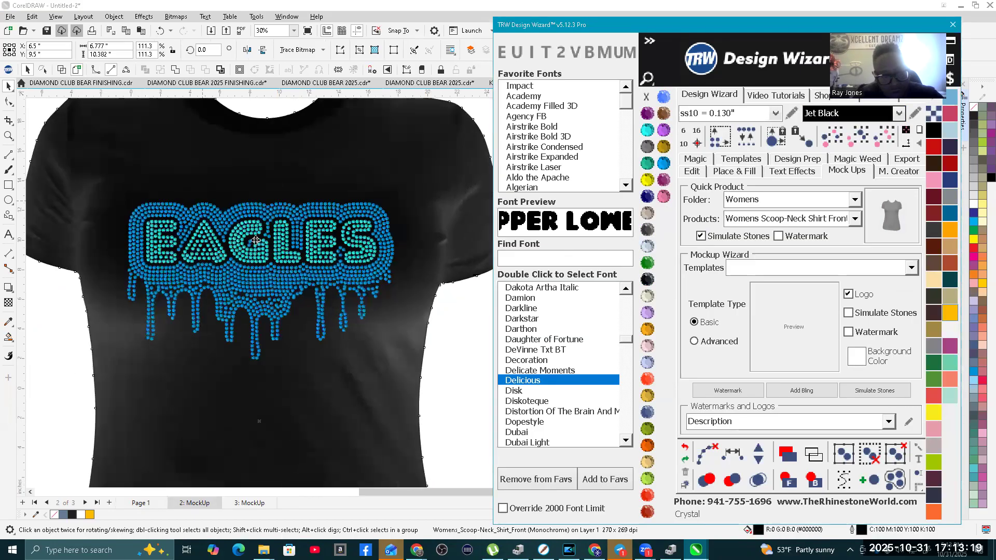
left_click(249, 230)
scroll(247, 336, "down", 2)
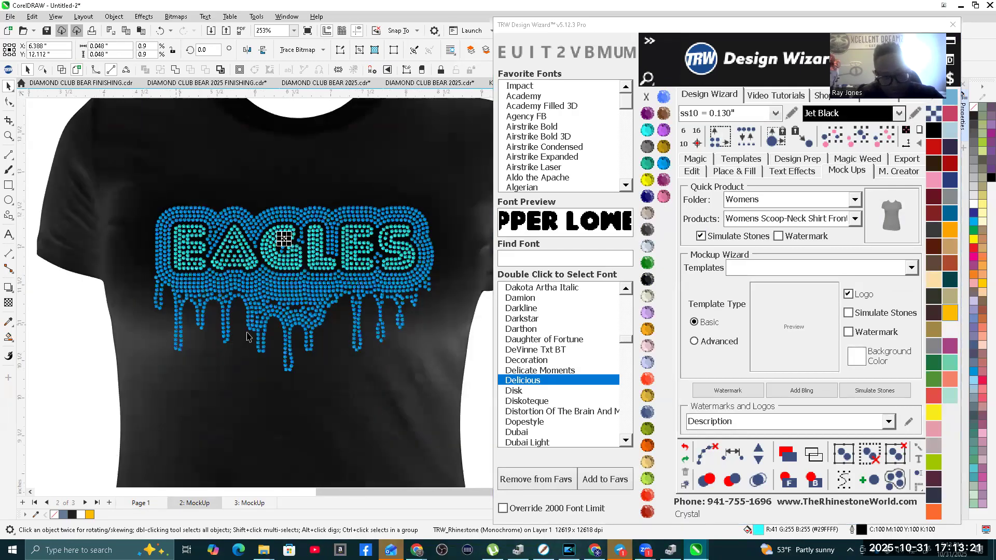
left_click(888, 133)
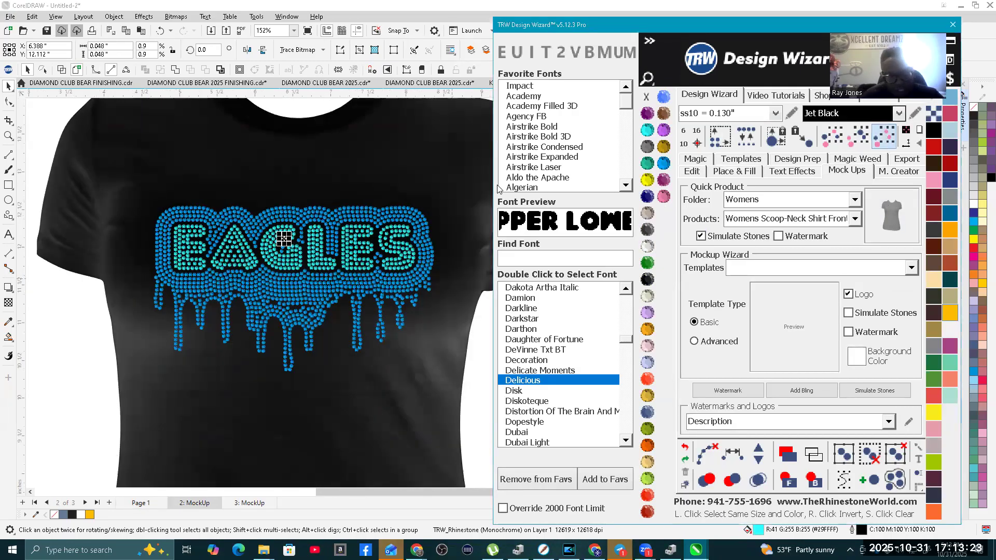
right_click(287, 234)
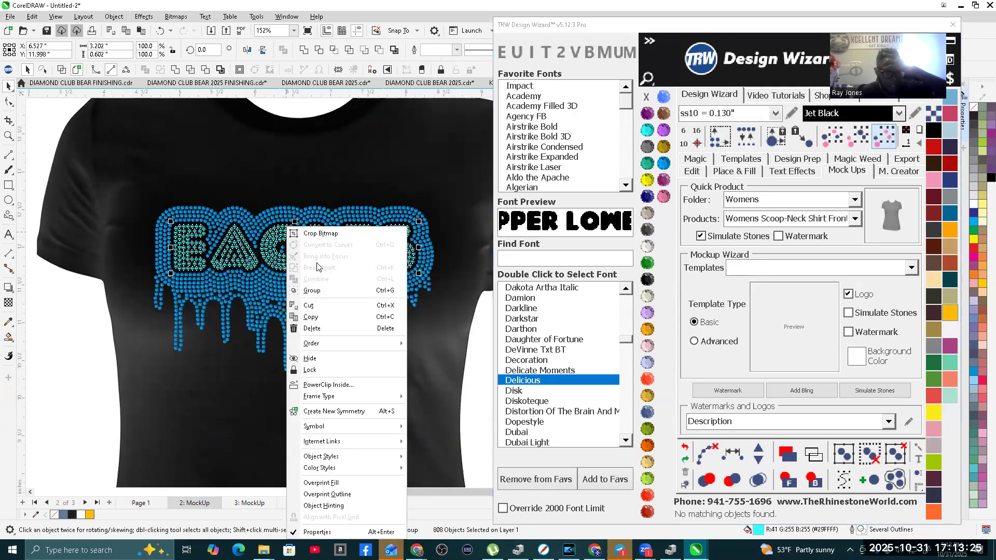
left_click(323, 291)
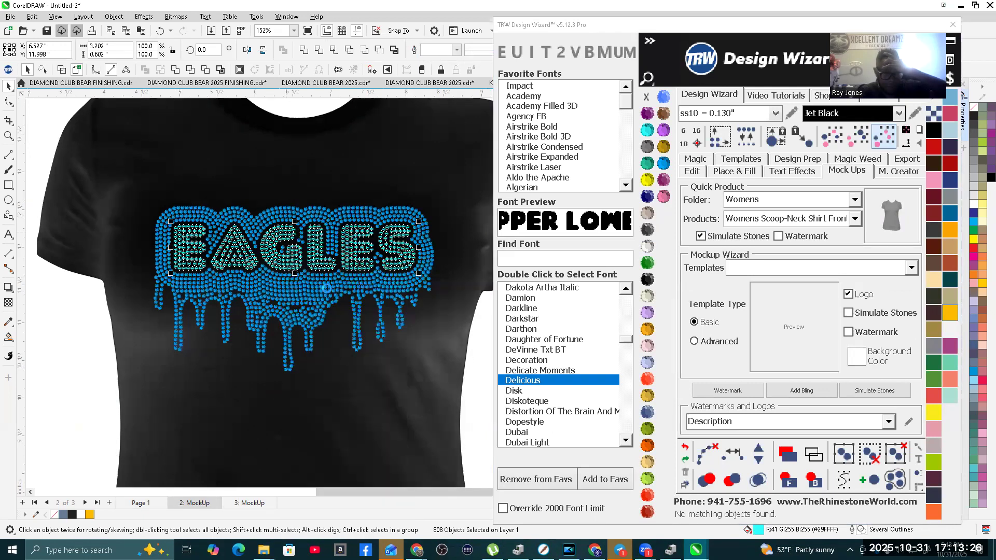
left_click(647, 461)
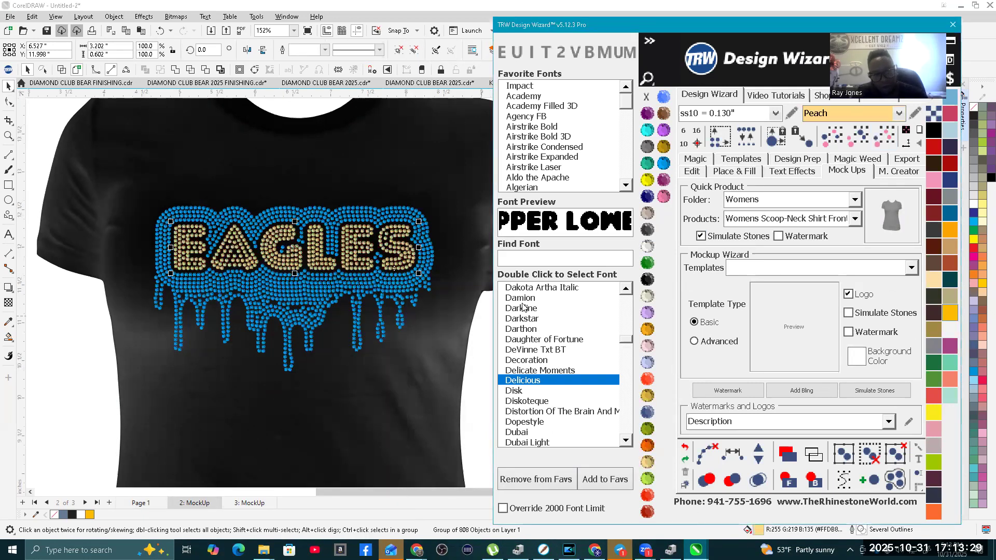
Step: Group all the blue border and drip stones on the mockup by same size and color, and recolor them Crystal
left_click(317, 289, "ctrl")
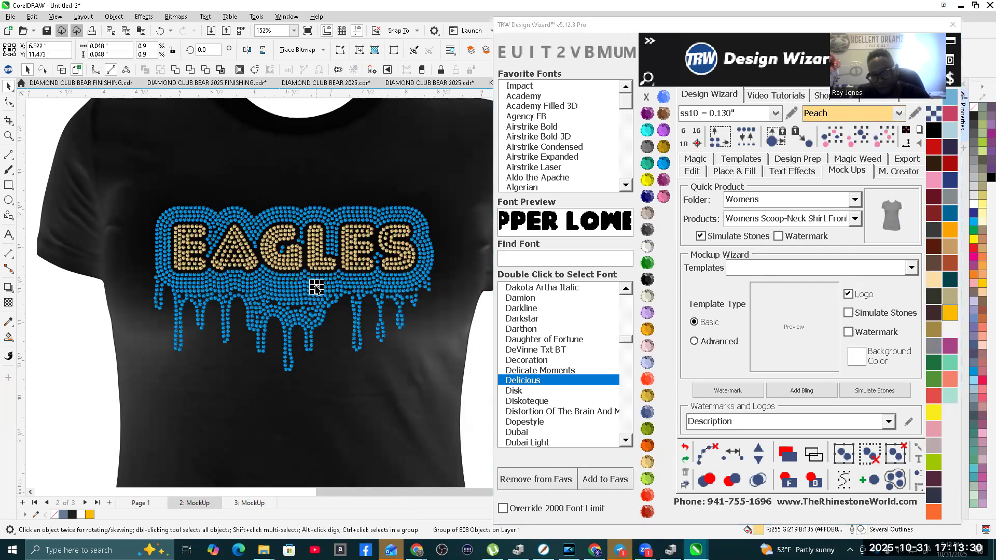
left_click(892, 139)
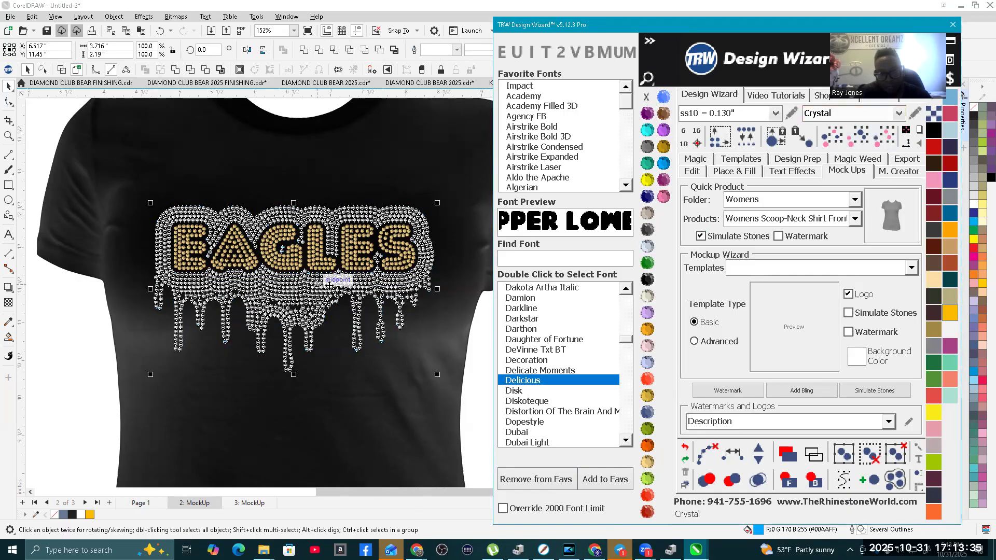
left_click(685, 449)
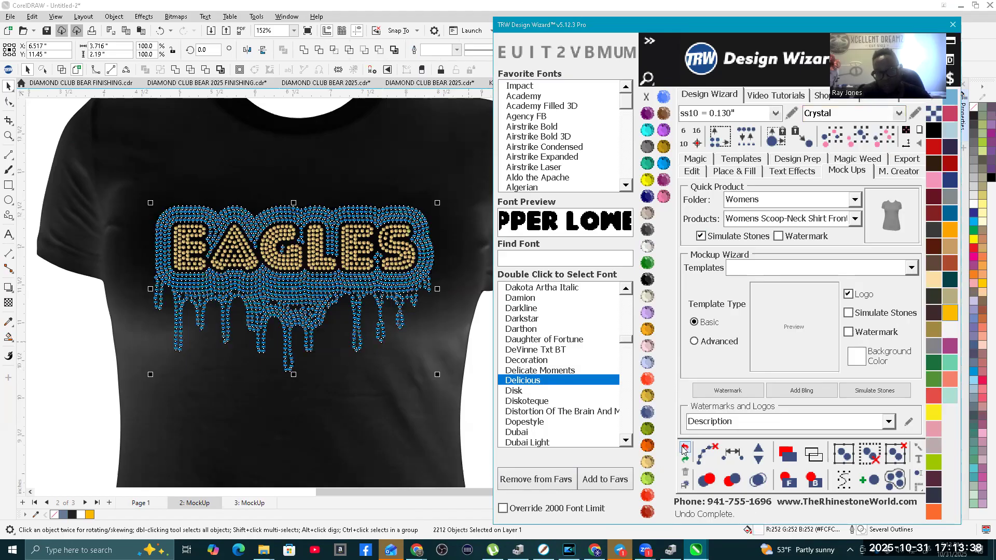
right_click(290, 288)
left_click(320, 291)
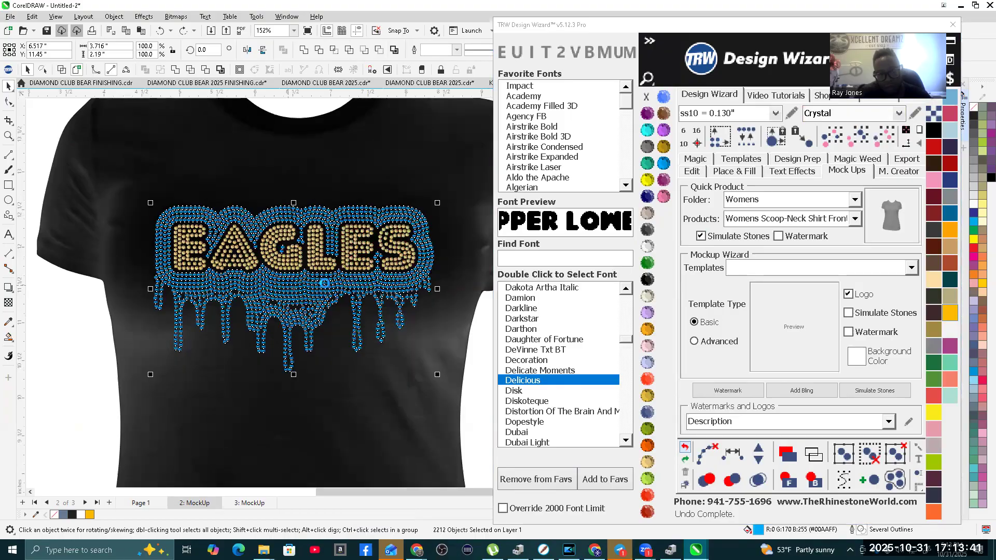
scroll(421, 285, "up", 4)
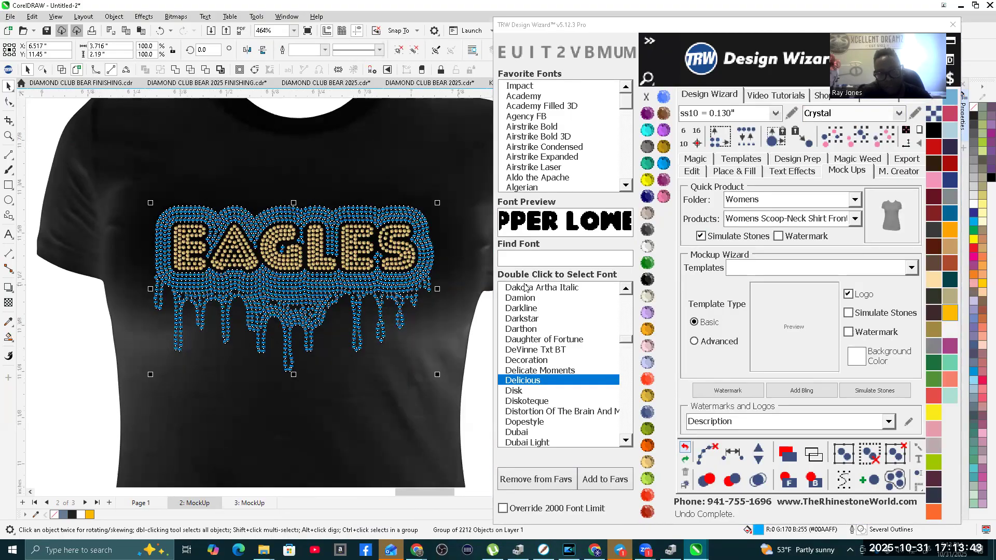
left_click(653, 251)
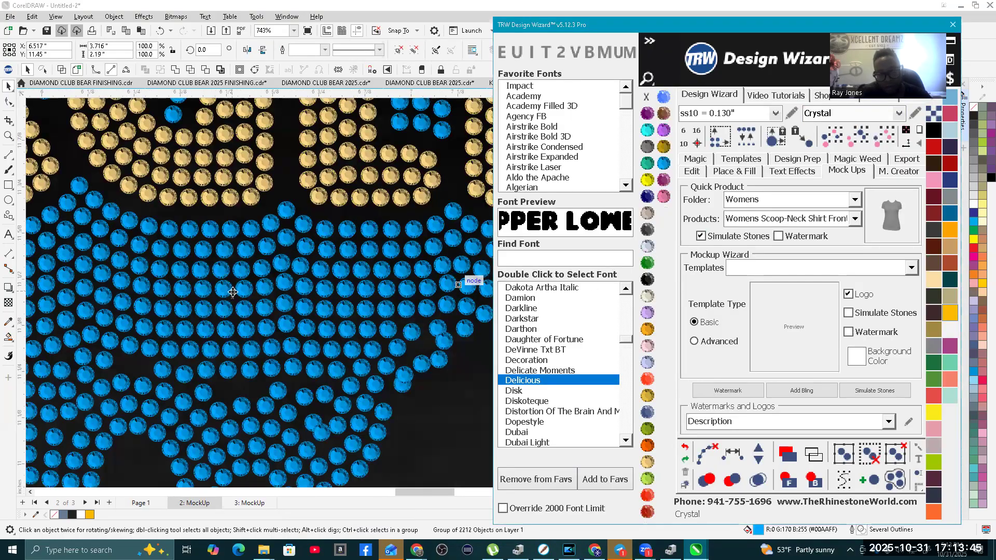
Step: Examine the recolored EAGLES drip design on the black shirt, both as a whole and close up
scroll(288, 306, "down", 4)
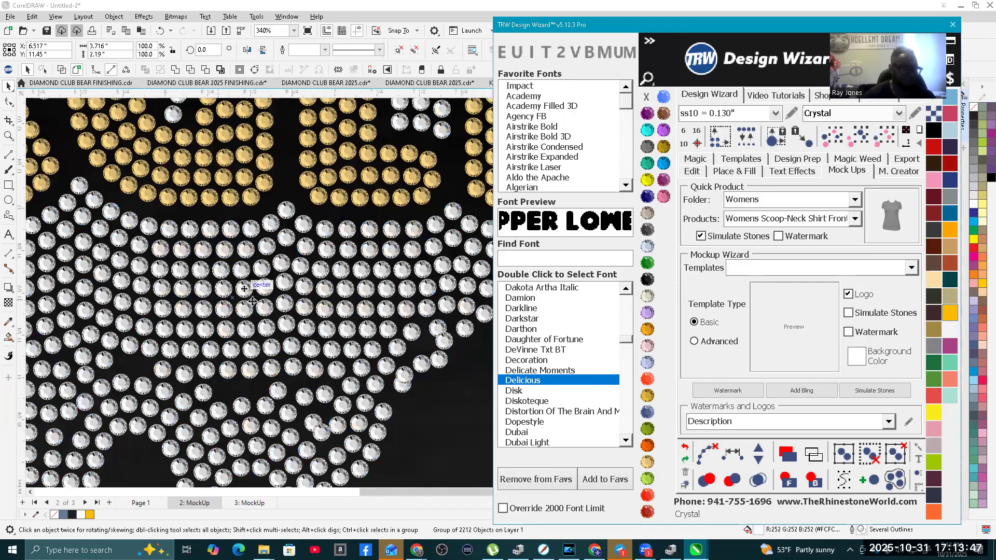
scroll(256, 309, "down", 1)
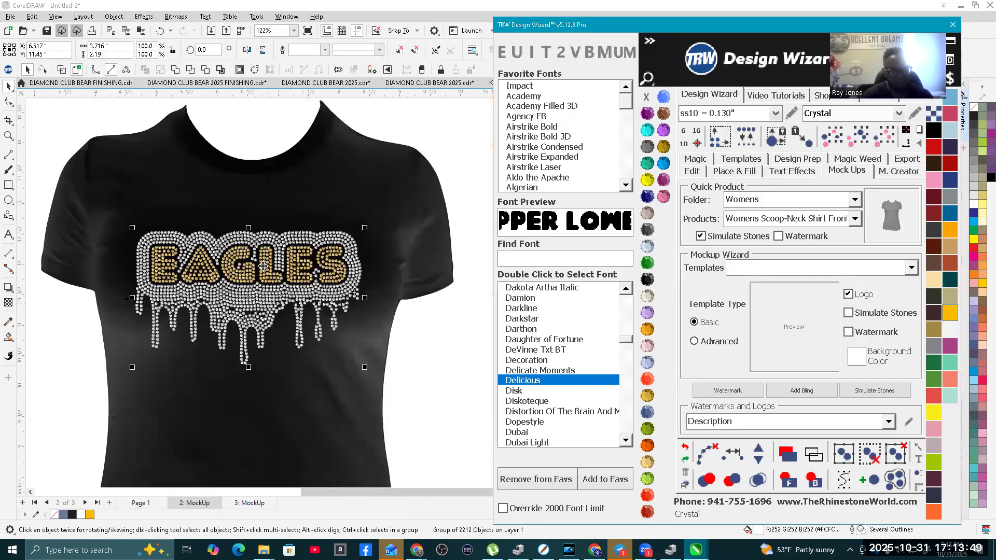
left_click(408, 338)
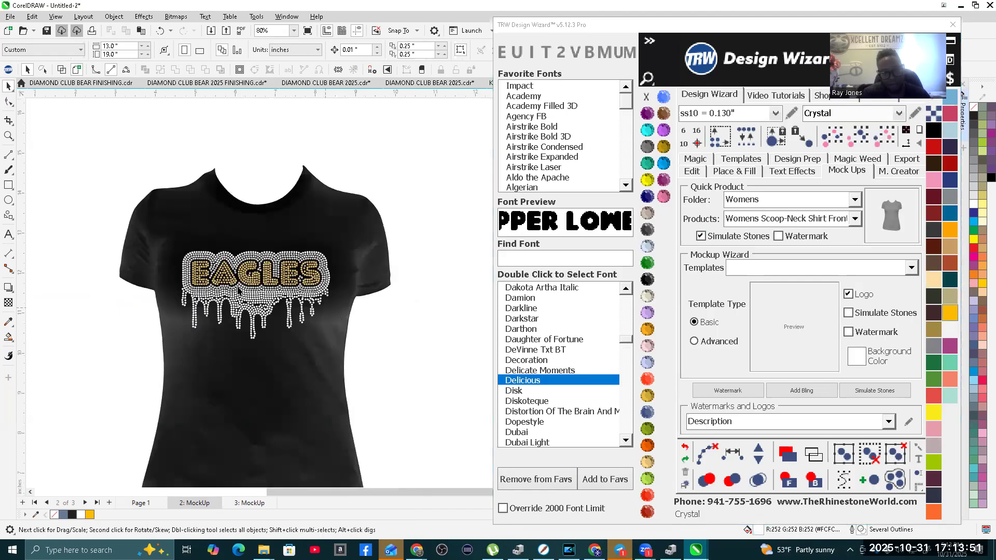
scroll(269, 309, "up", 2)
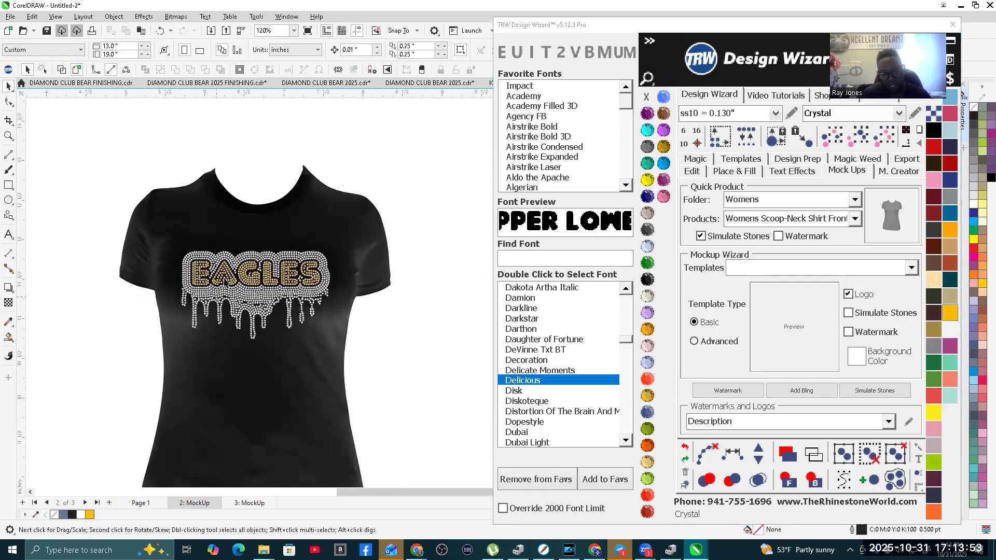
scroll(225, 283, "up", 2)
scroll(240, 339, "up", 1)
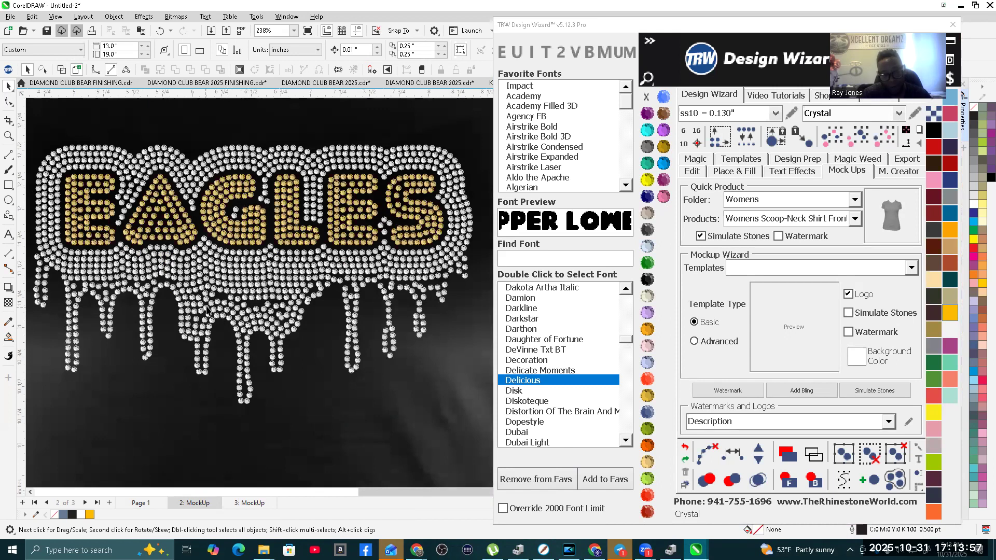
Step: Add a bling sparkle at the upper-left corner stone of the letter E on the black shirt mockup
left_click(815, 398)
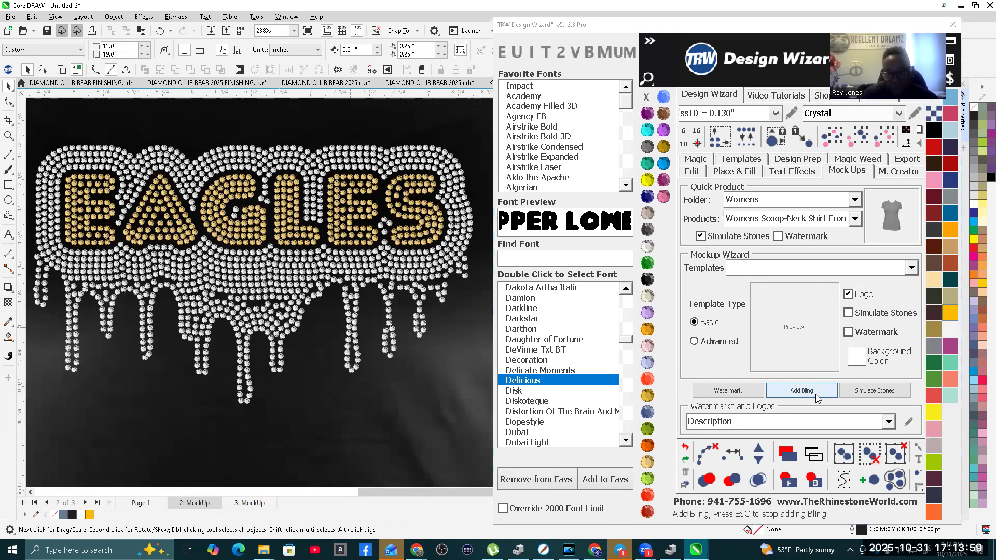
left_click(67, 182)
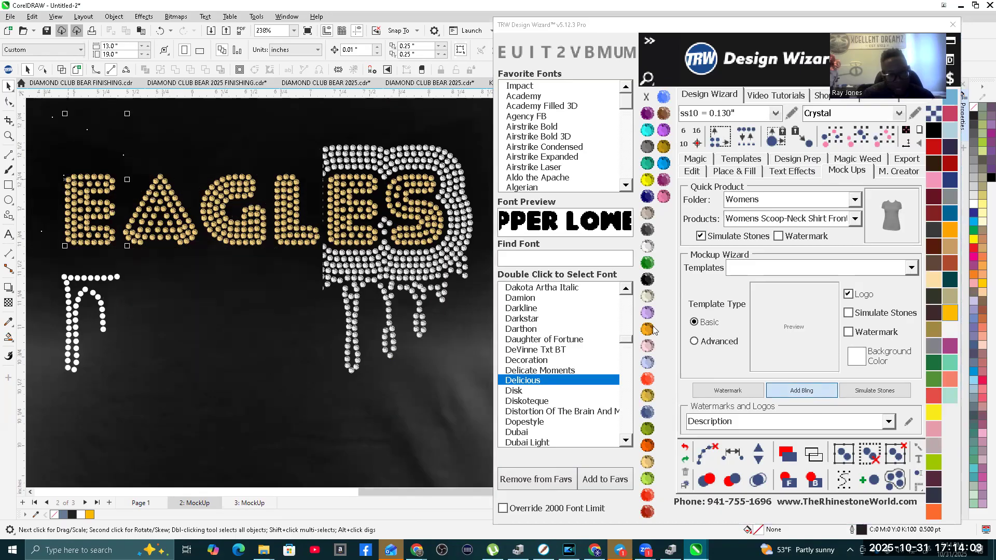
scroll(130, 237, "down", 2)
scroll(265, 242, "down", 1)
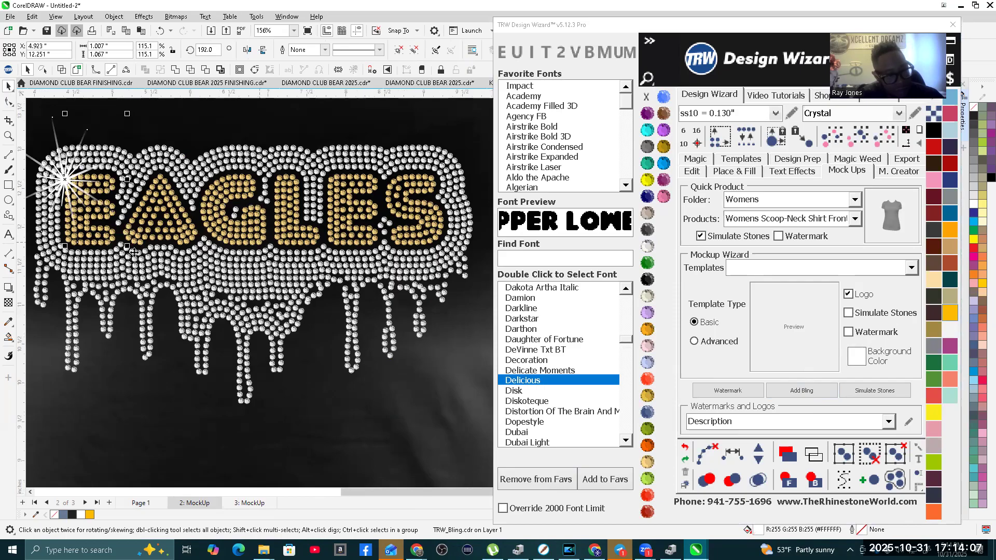
scroll(217, 273, "up", 1)
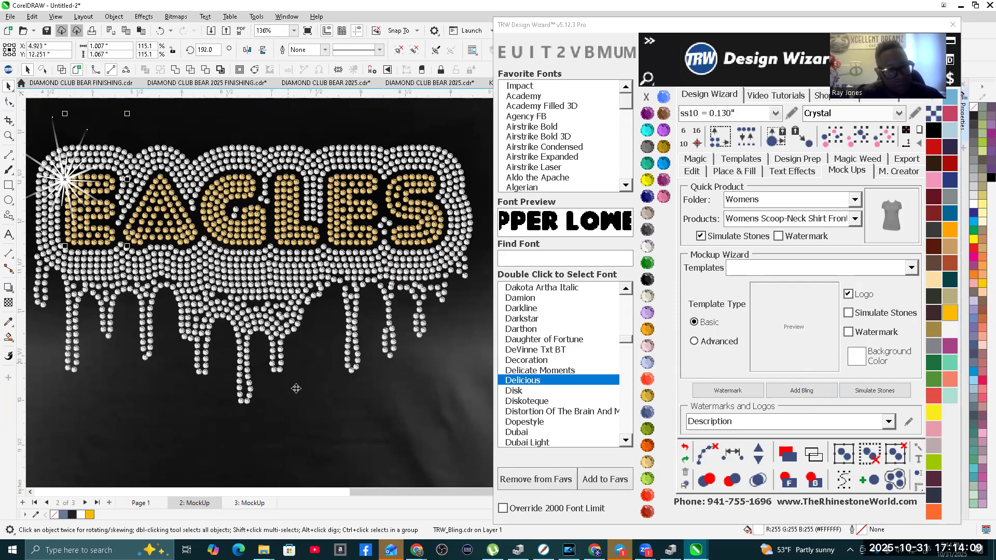
left_click(296, 408)
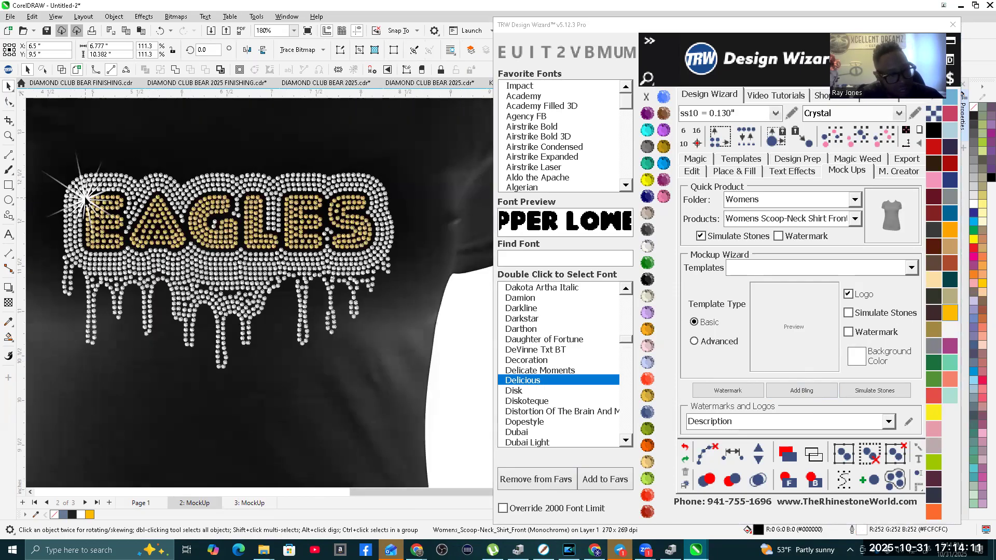
Step: Scale the bling sparkle down to about 0.41 inches wide and center it on the E's upper-left corner stone
left_click(85, 198)
scroll(41, 167, "down", 1)
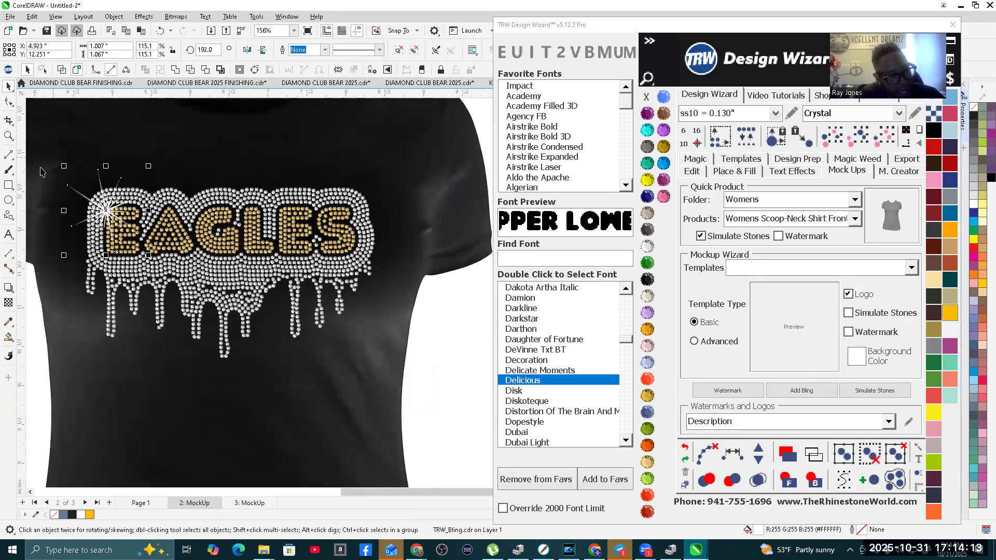
left_click_drag(64, 166, 81, 193)
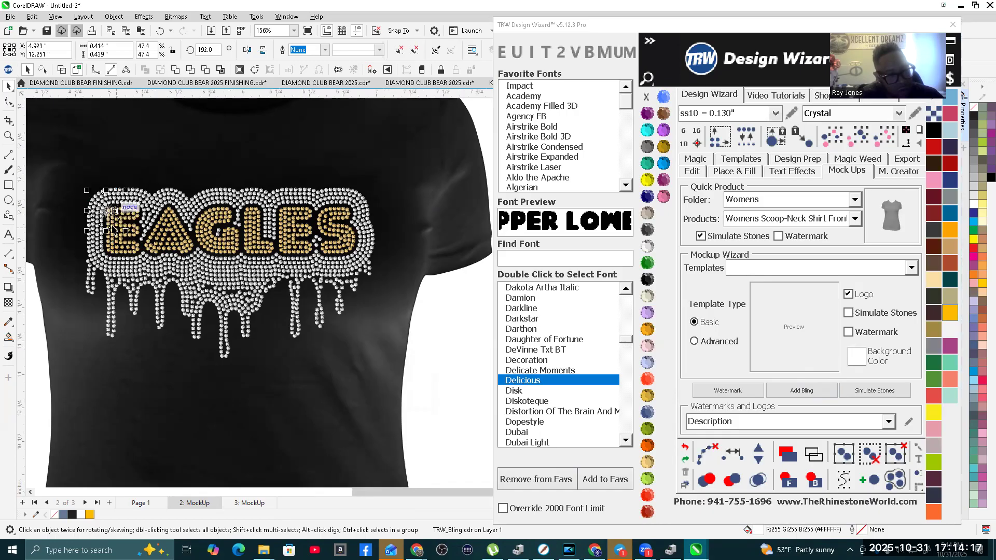
scroll(94, 213, "up", 5)
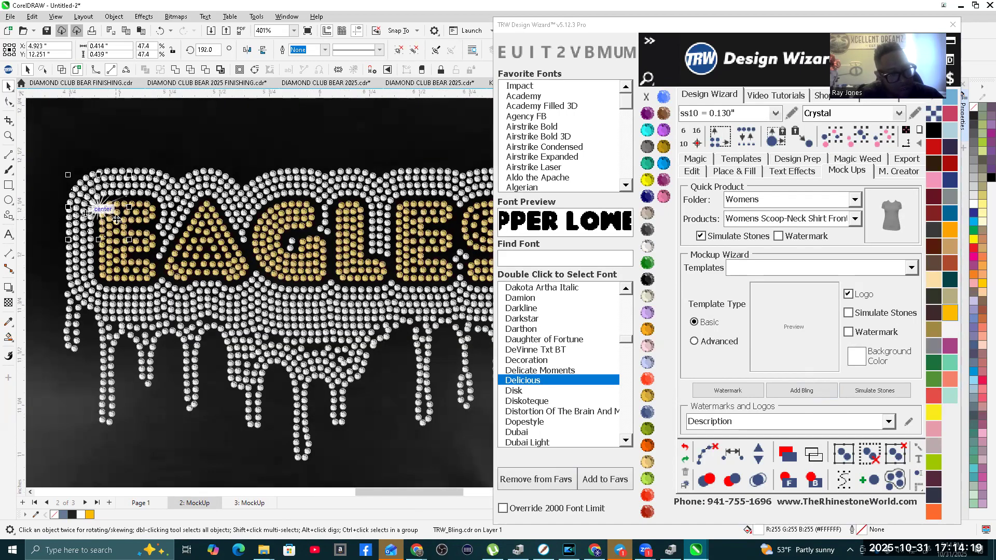
scroll(117, 220, "up", 1)
left_click_drag(105, 211, 108, 207)
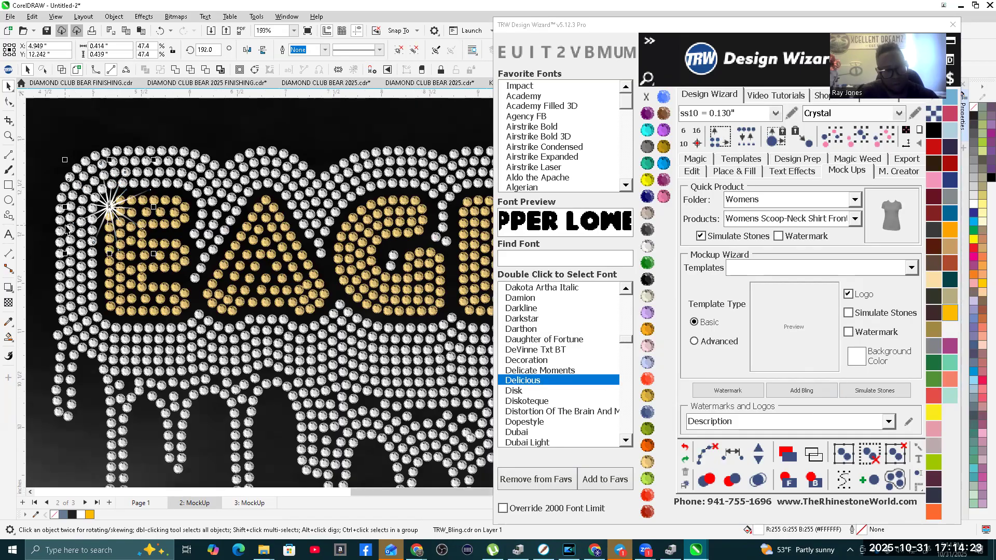
Step: Scatter copies of the small bling sparkle across the EAGLES lettering, border and drips, finishing with one on a lower drip
scroll(79, 225, "down", 2)
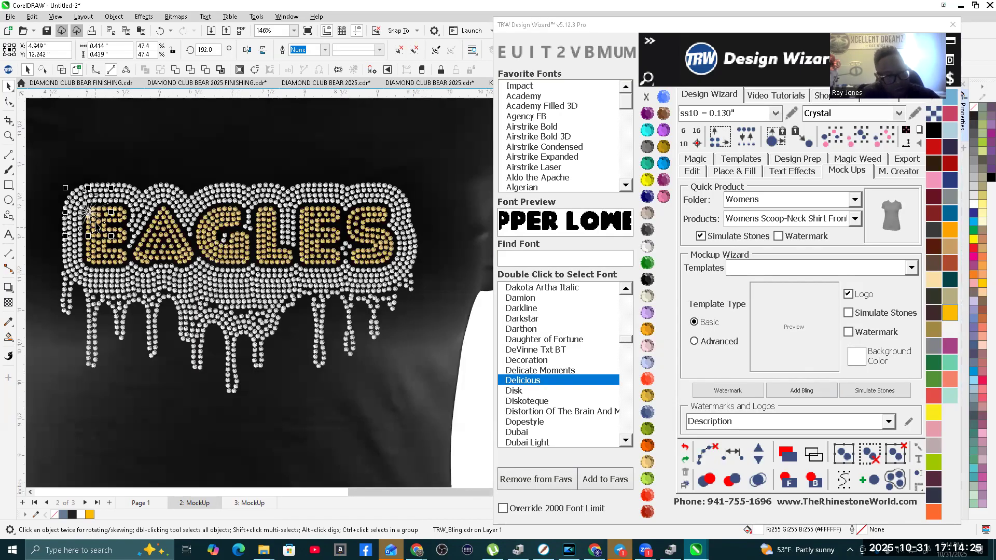
scroll(96, 225, "down", 1)
left_click_drag(84, 219, 279, 325)
right_click(121, 255)
right_click(139, 219)
right_click(152, 254)
key("space")
key("space")
key("space")
key("space")
key("space")
key("space")
key("space")
key("space")
key("space")
key("space")
scroll(340, 318, "down", 2)
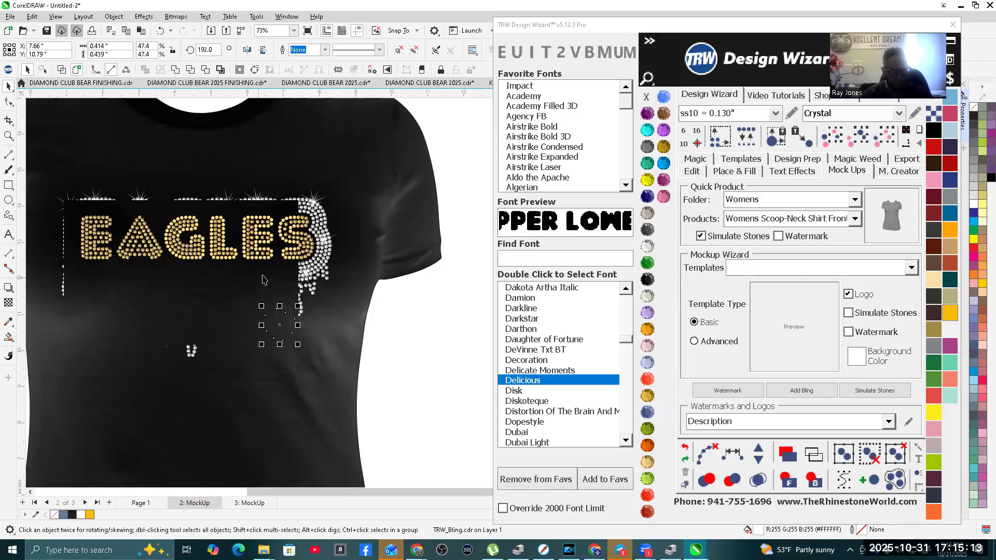
scroll(206, 205, "down", 1)
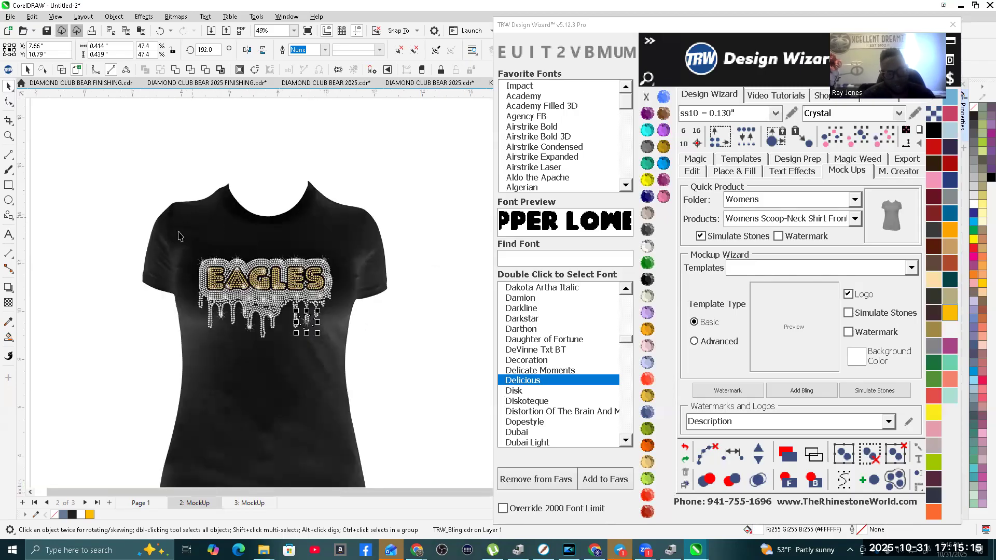
left_click(159, 452)
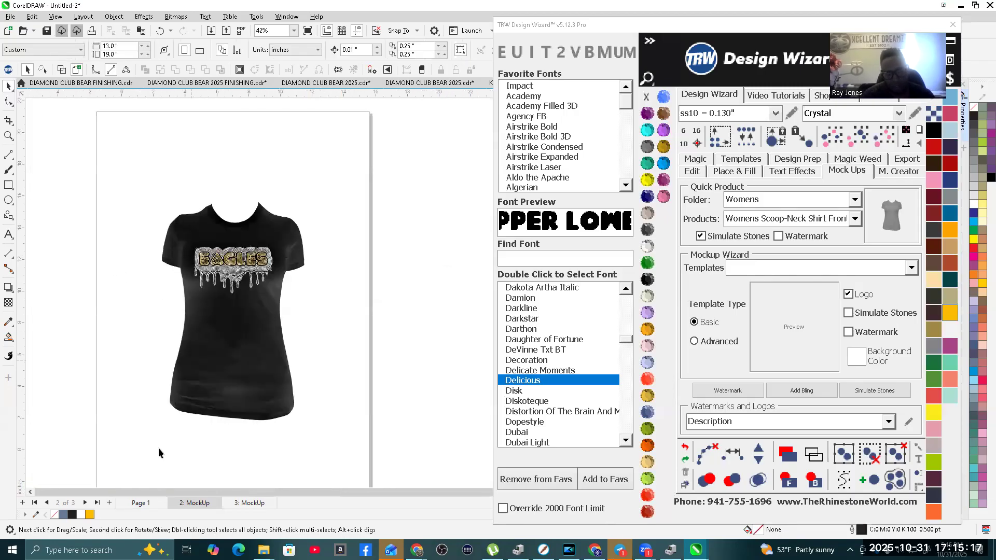
Step: On Page 1, draw a heart from the common shapes, about 6.67 inches wide, in the empty space above the pink EAGLES design
left_click(151, 505)
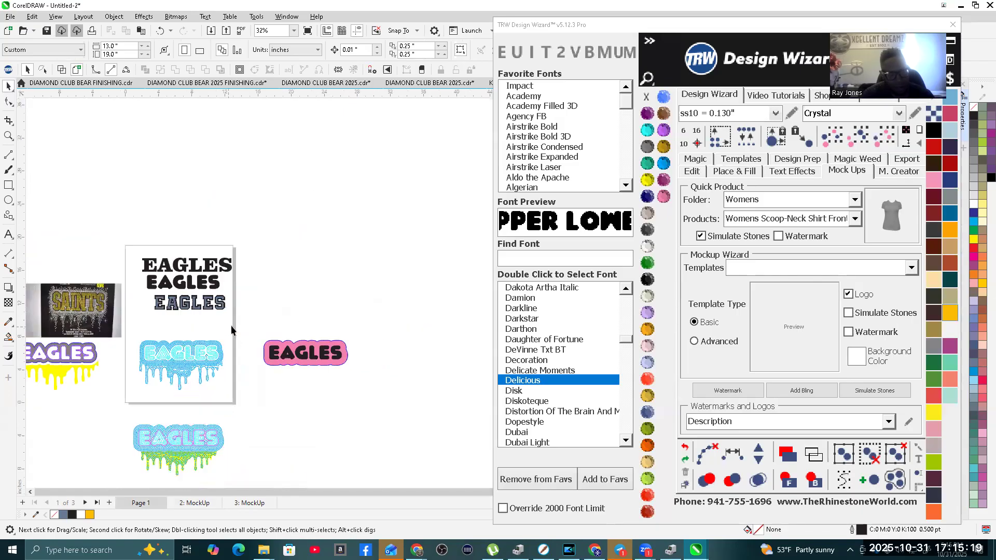
scroll(136, 350, "up", 1)
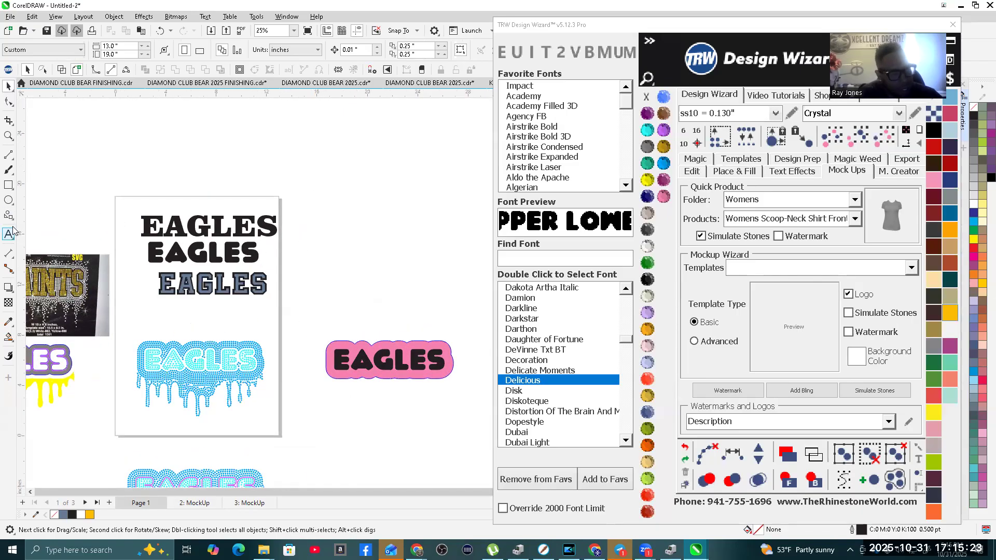
left_click(7, 201)
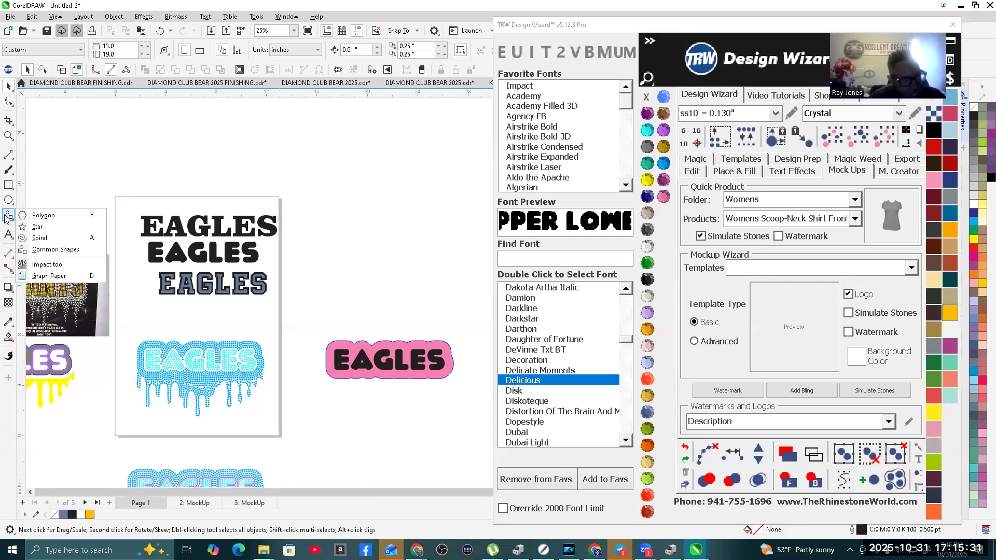
left_click(63, 250)
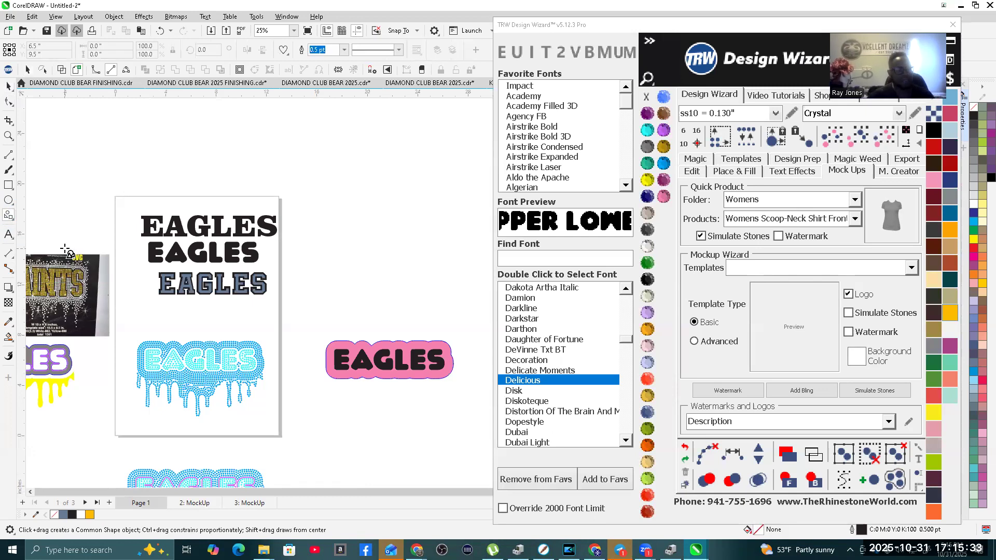
left_click(283, 50)
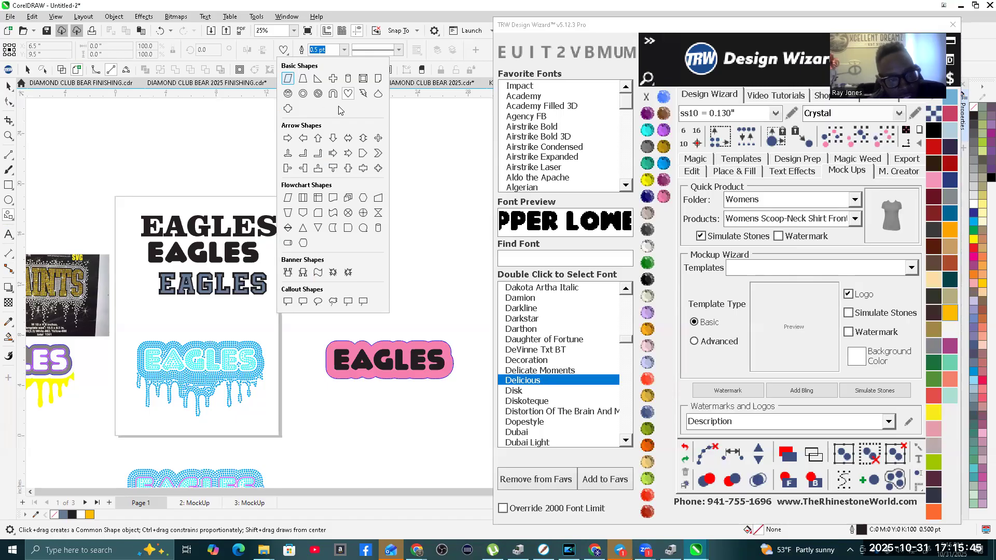
left_click(349, 94)
scroll(268, 192, "down", 2)
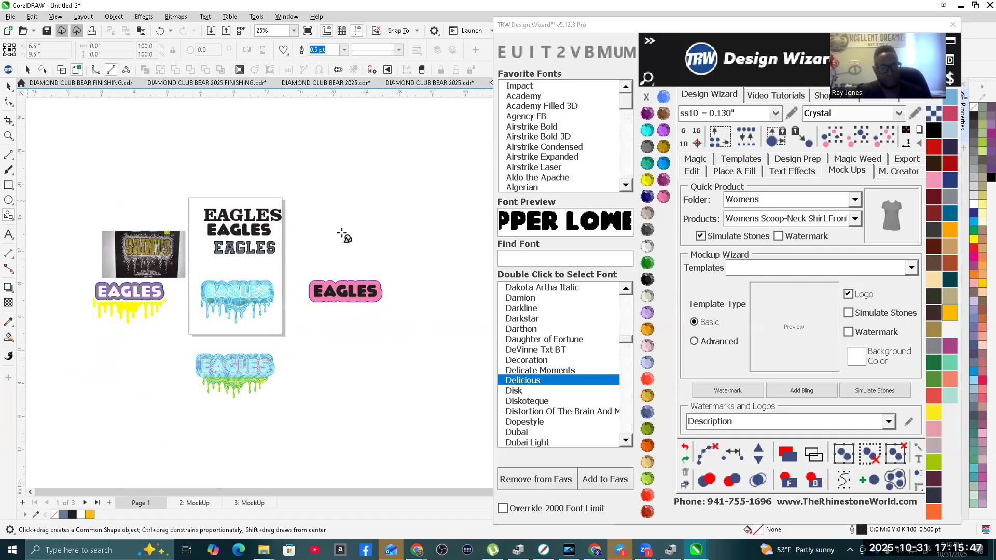
scroll(389, 228, "up", 2)
scroll(297, 204, "up", 2)
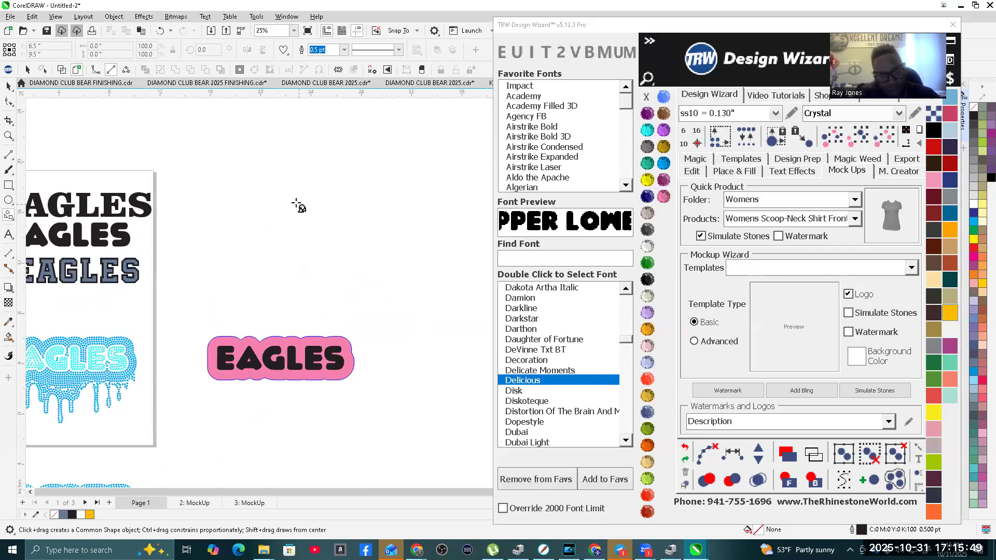
left_click_drag(254, 176, 370, 291)
scroll(232, 224, "down", 1)
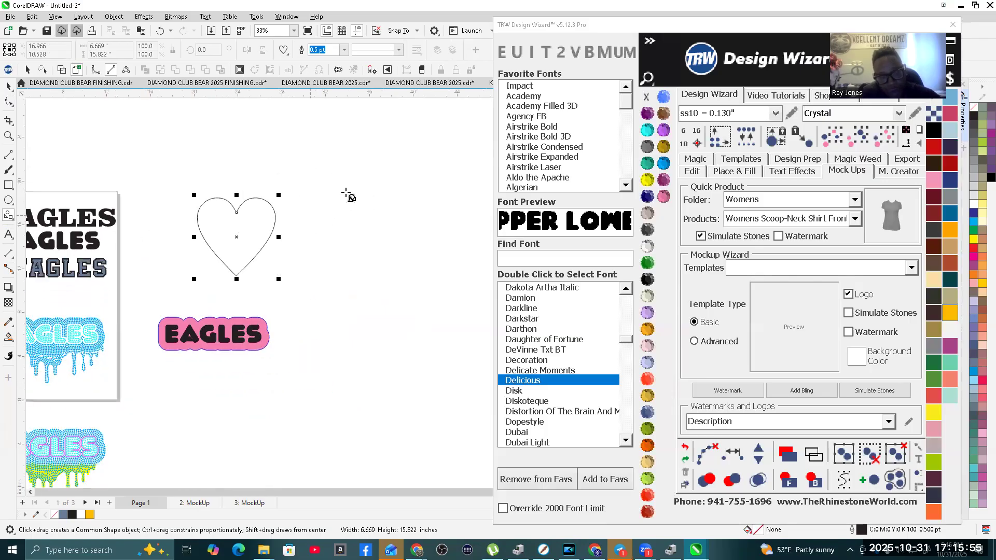
Step: Draw a second, flatter heart about 8.7 by 4.9 inches beside the first and shift it slightly down and to the right
left_click_drag(311, 199, 406, 252)
scroll(270, 222, "down", 2)
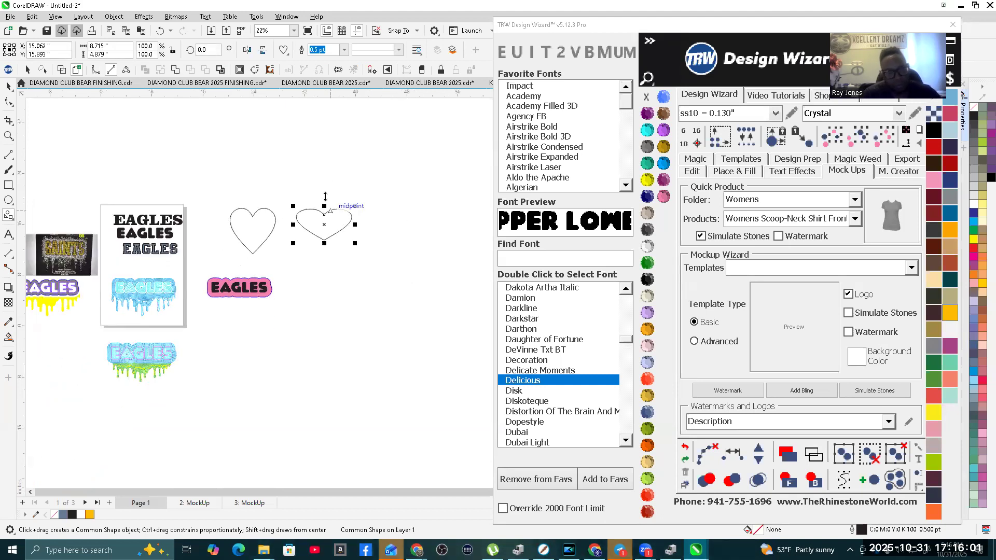
scroll(333, 184, "up", 1)
scroll(329, 234, "up", 3)
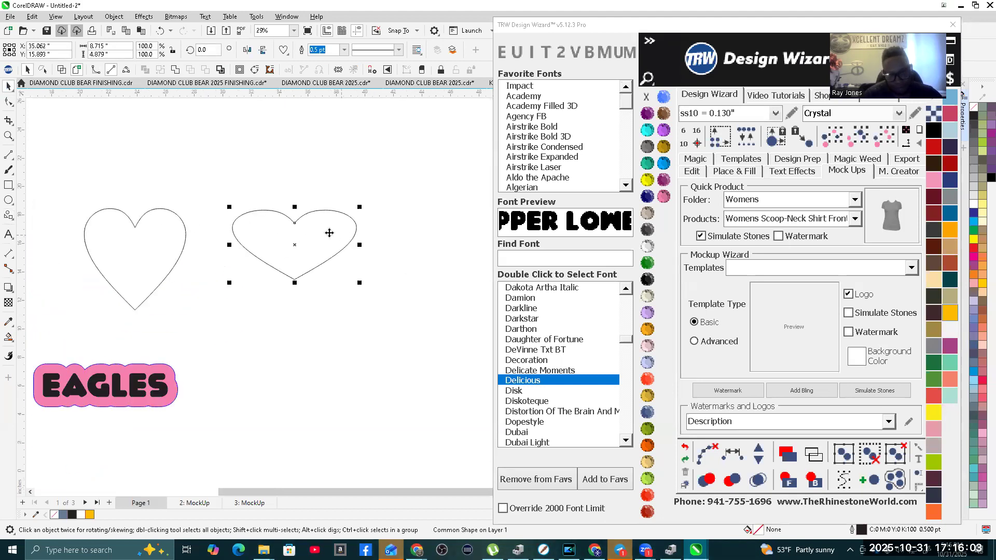
left_click_drag(300, 238, 356, 291)
scroll(302, 237, "down", 2)
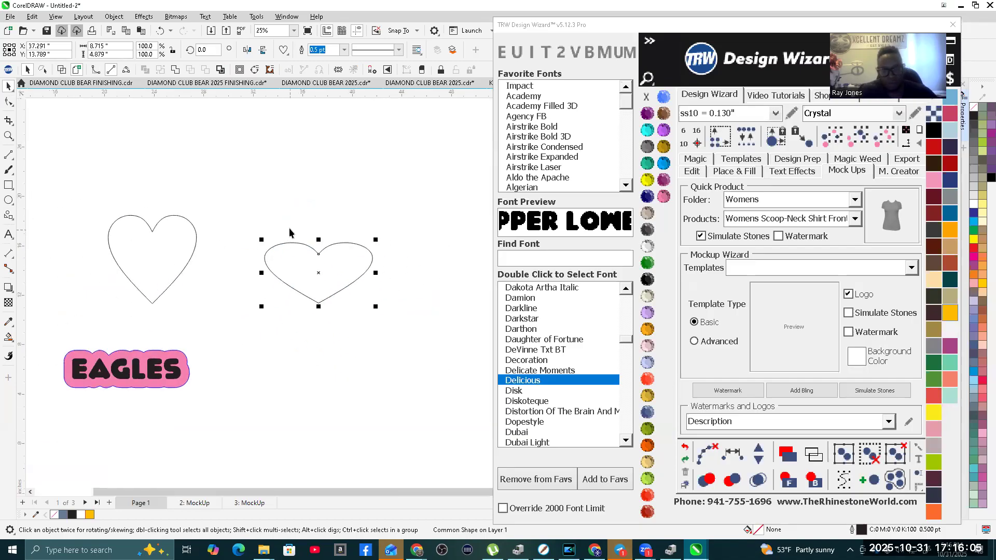
Step: Create an Island Fill around the flatter heart with the Faded Heart 10 Island preset
left_click(733, 172)
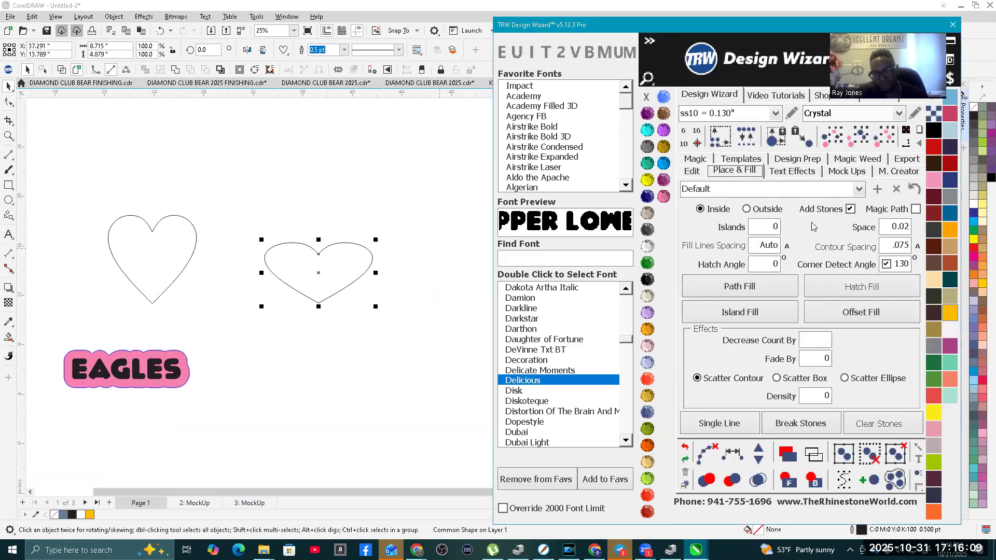
left_click(860, 190)
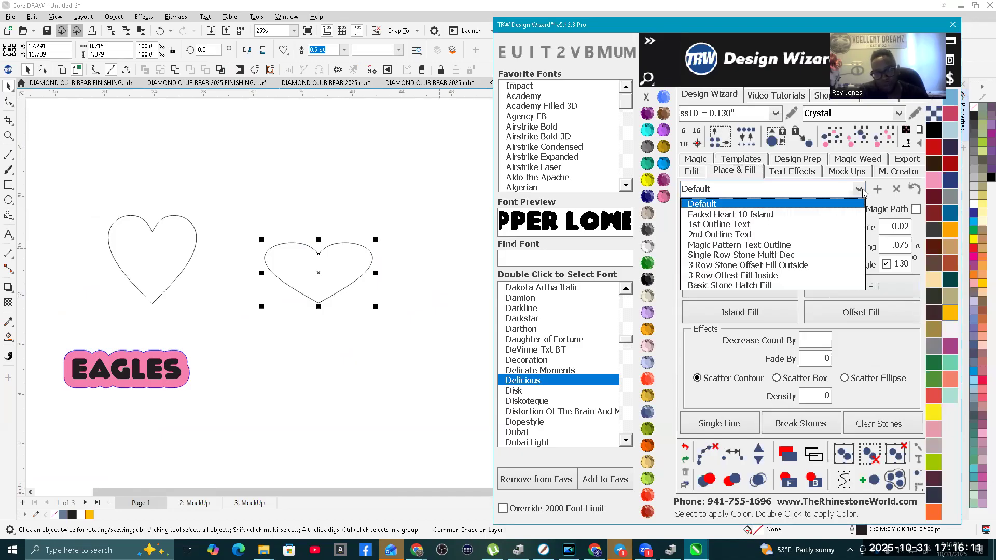
left_click(700, 215)
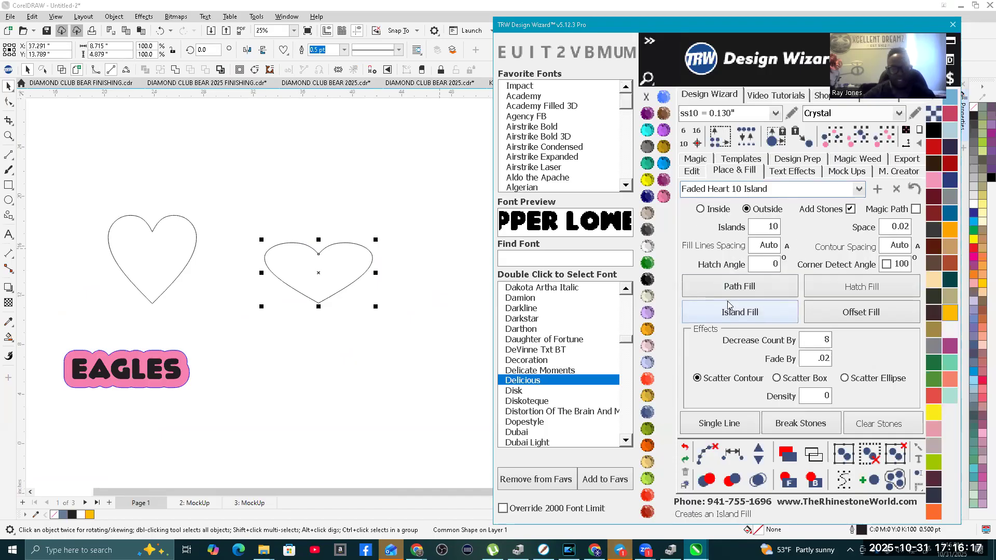
left_click(760, 317)
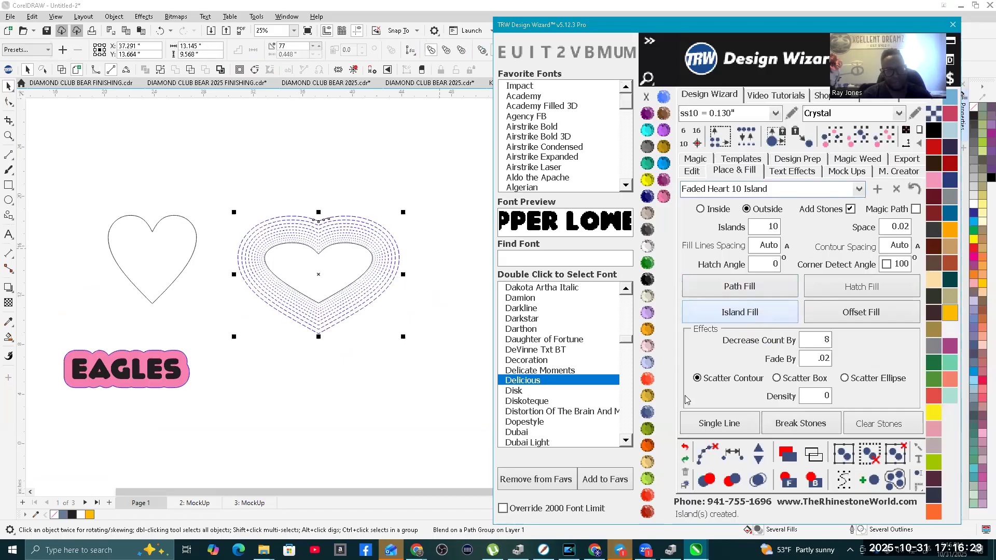
Step: Break the faded heart's outermost ring into separate stones, color them TRW Pink, and inspect the rings
left_click(704, 453)
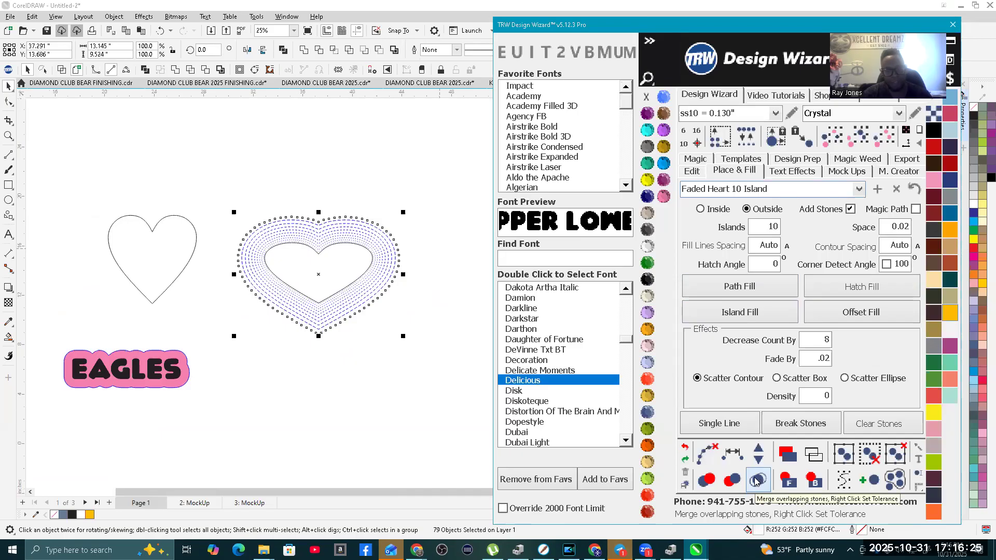
left_click(663, 196)
scroll(359, 313, "up", 4)
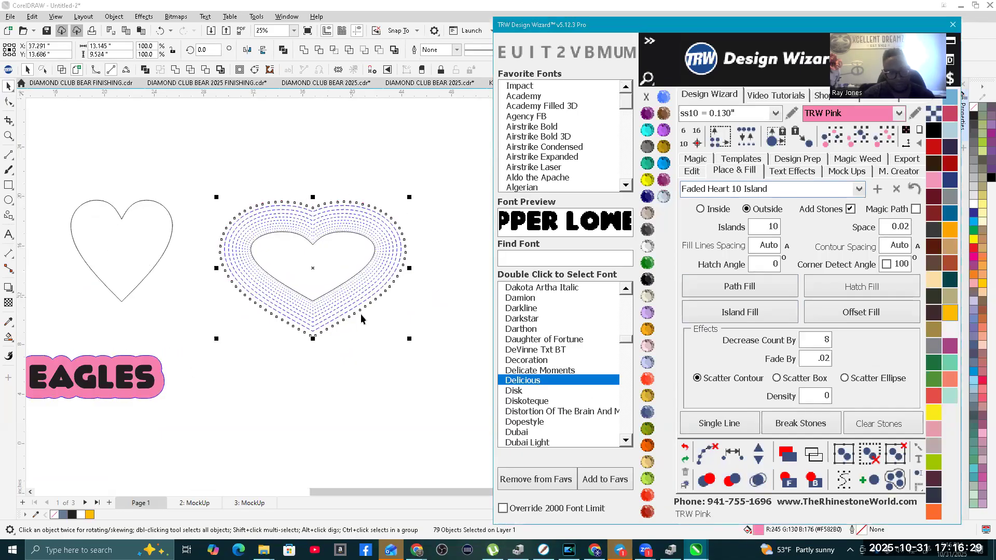
scroll(328, 250, "down", 4)
left_click(319, 147)
scroll(288, 191, "up", 7)
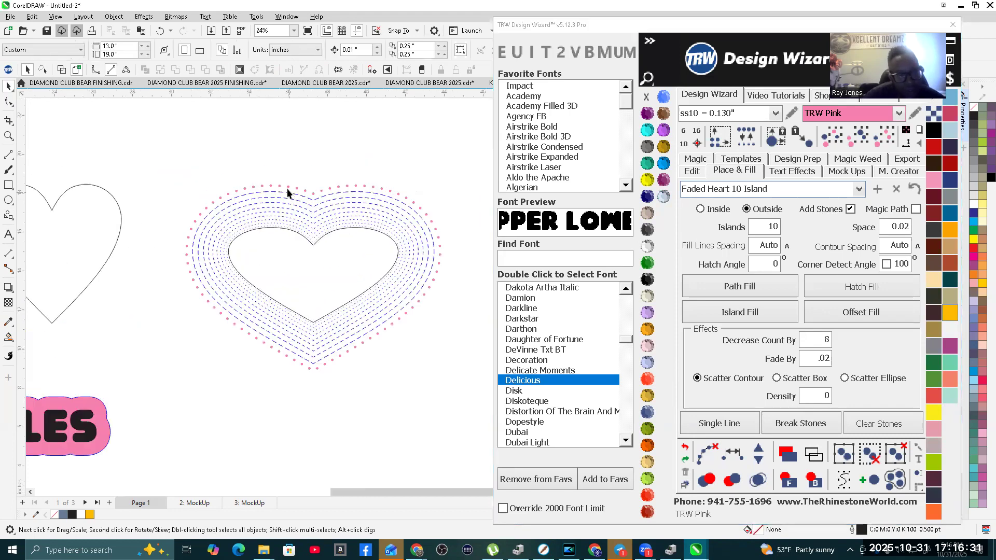
scroll(197, 211, "down", 2)
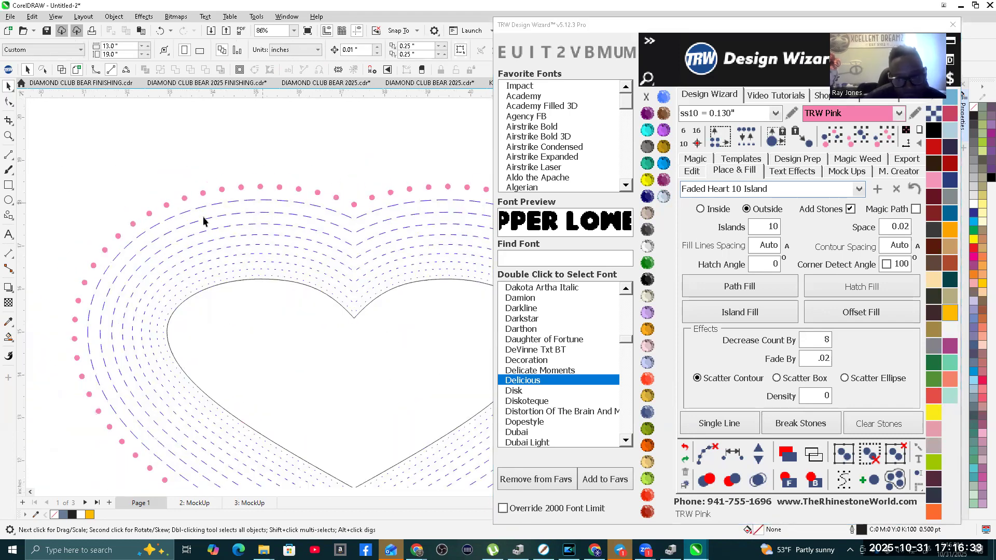
scroll(208, 210, "down", 2)
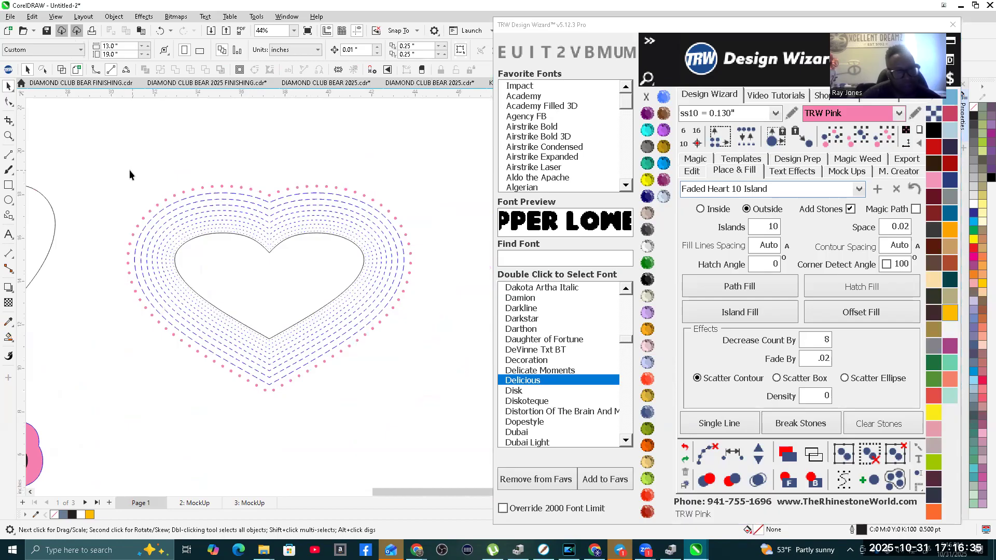
Step: Color the whole faded heart TRW Pink and turn its rings into path-free separate stones with overlaps merged
left_click_drag(459, 430, 458, 430)
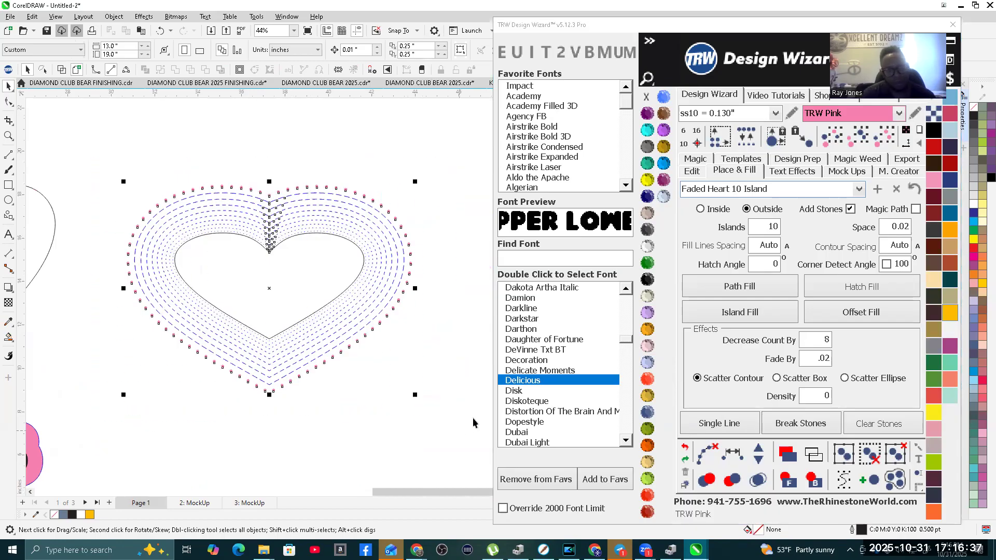
left_click(664, 197)
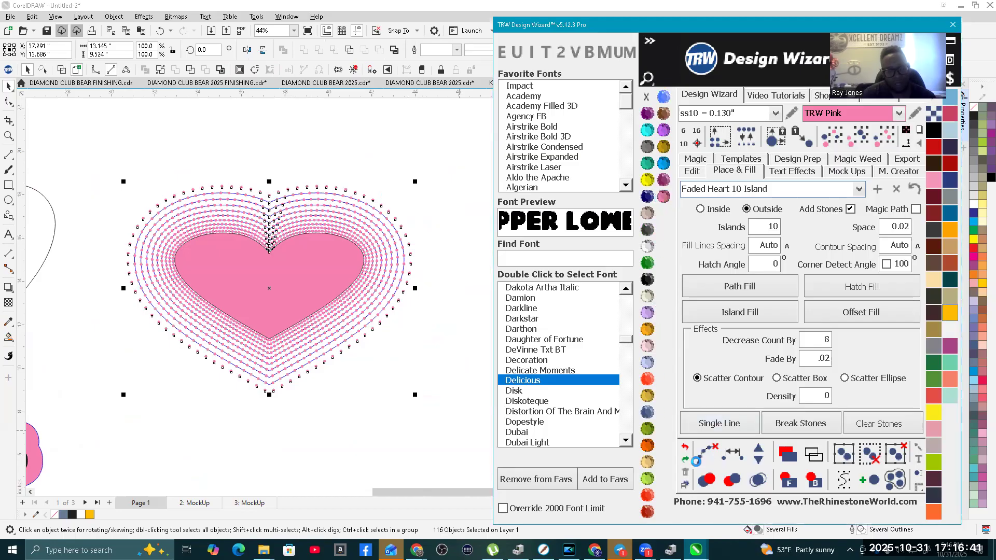
left_click(704, 455)
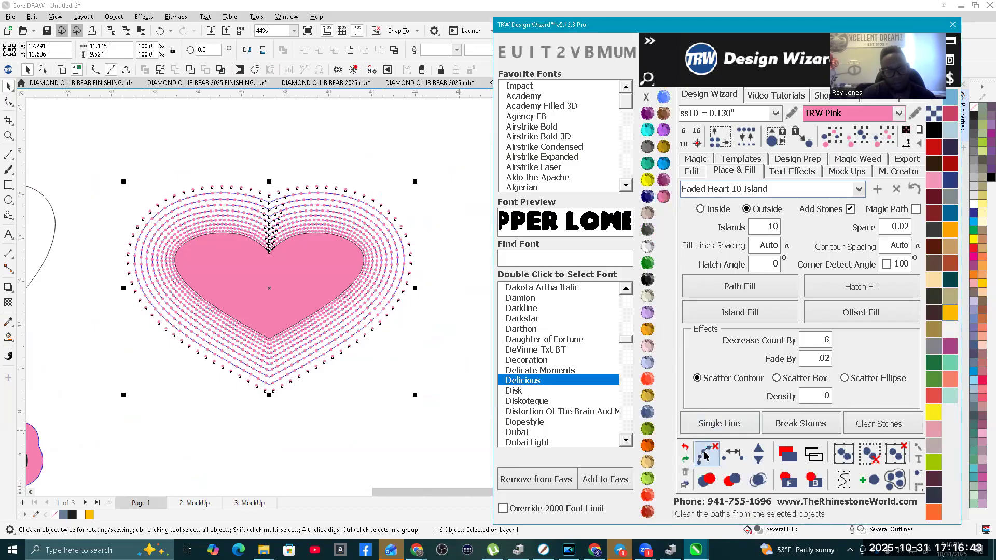
left_click(758, 483)
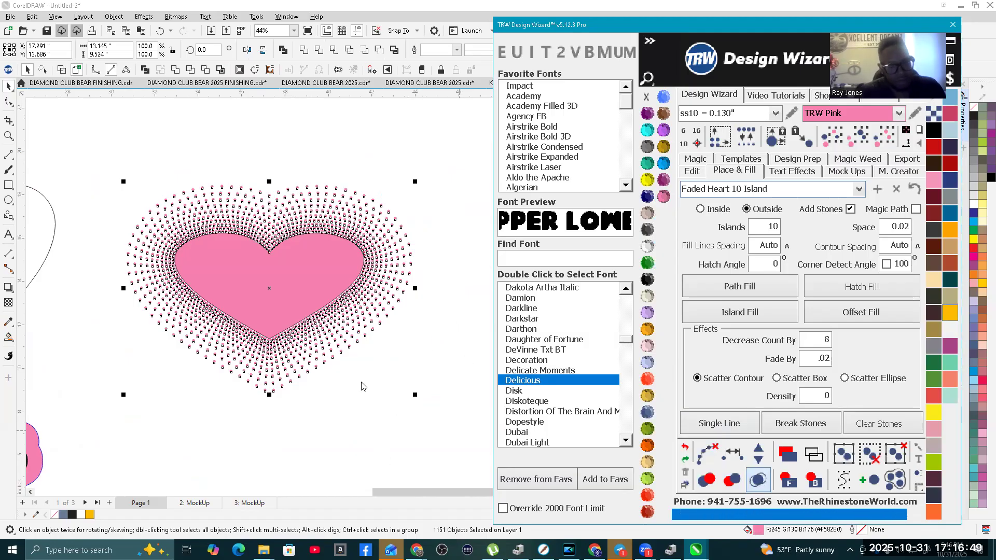
left_click(397, 399)
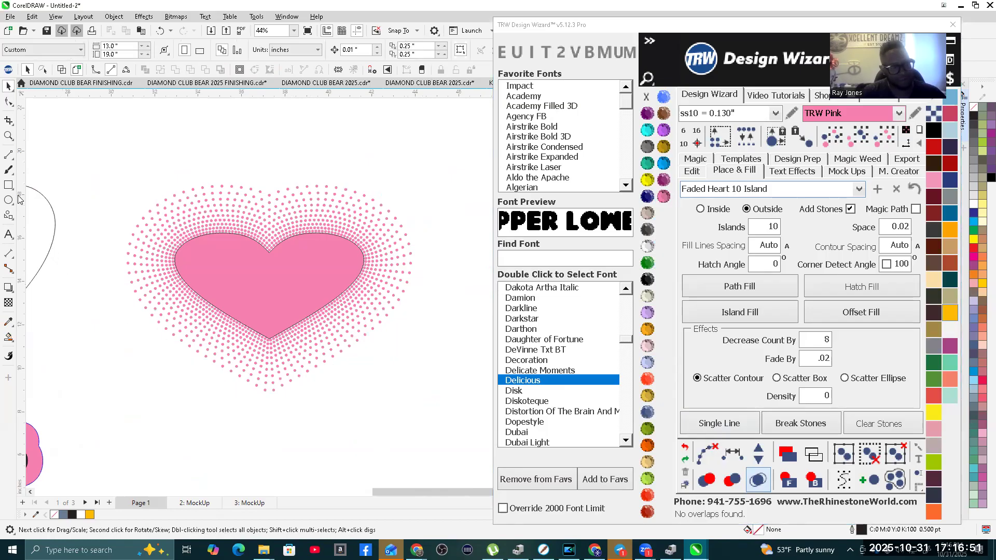
Step: Draw a rectangle about 13.76 by 10.22 inches around the faded heart, place it behind the stones, and color it Jet Black
key("F6")
left_click_drag(121, 177, 418, 399)
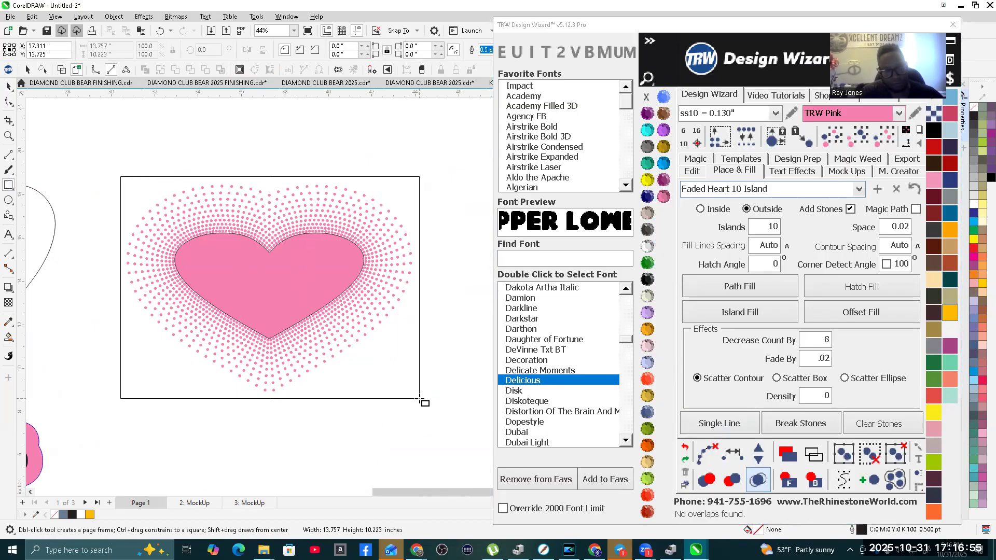
left_click(753, 481)
left_click(818, 482)
left_click(647, 283)
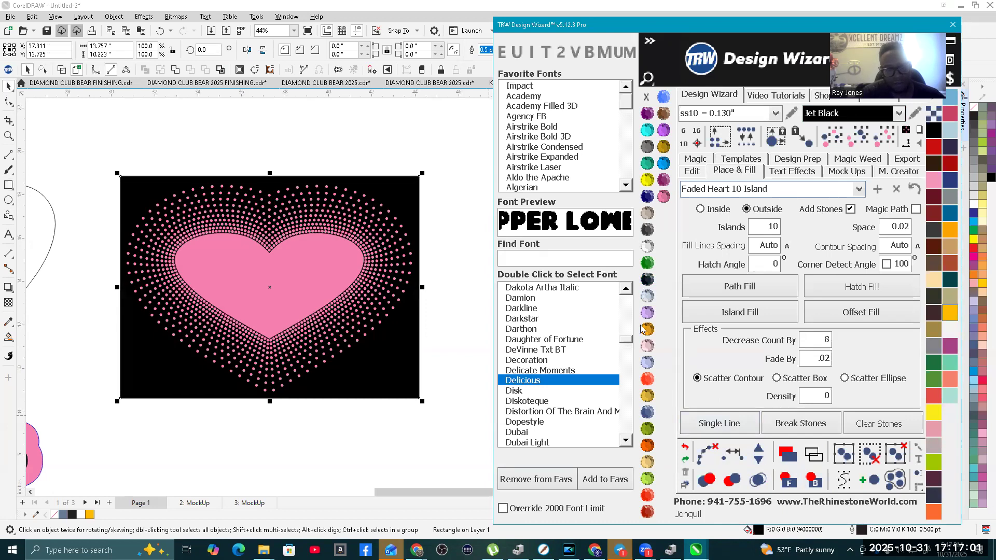
left_click(362, 139)
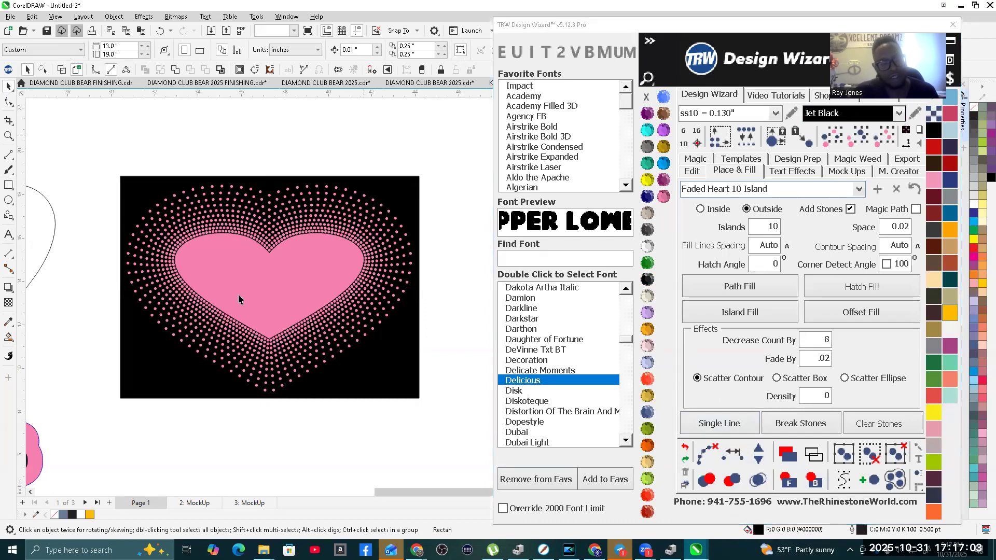
Step: Color the solid heart in the middle of the pink stones Red Siam
scroll(238, 293, "up", 2)
left_click(302, 267)
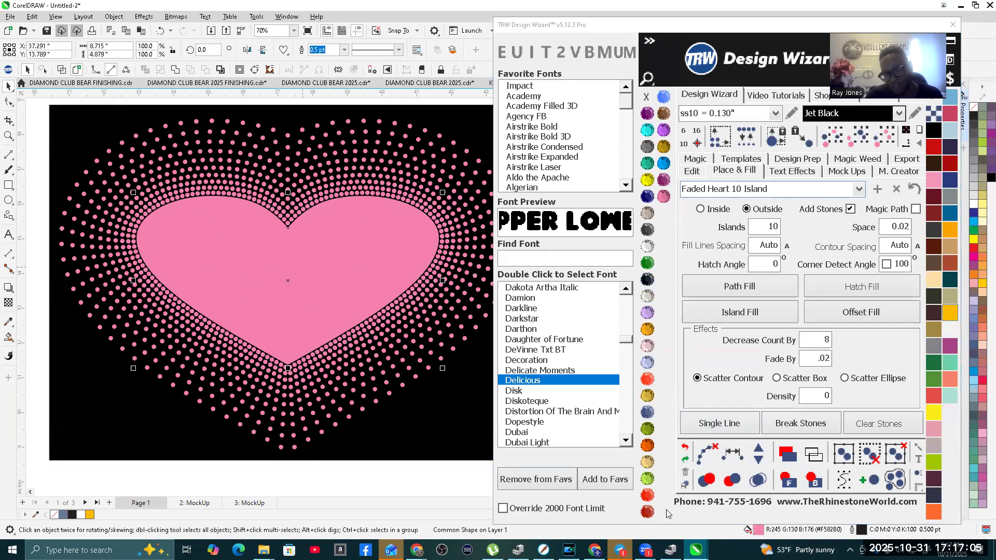
left_click(647, 495)
scroll(274, 238, "down", 2)
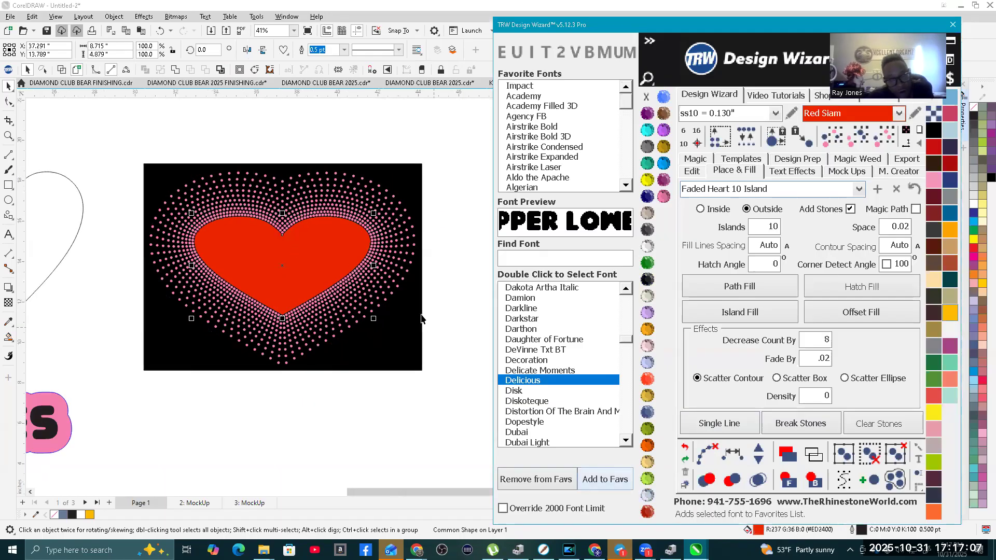
left_click(269, 133)
Step: Select the red heart with its pink stones, without the black rectangle, and review the design among the other artwork
scroll(329, 282, "down", 1)
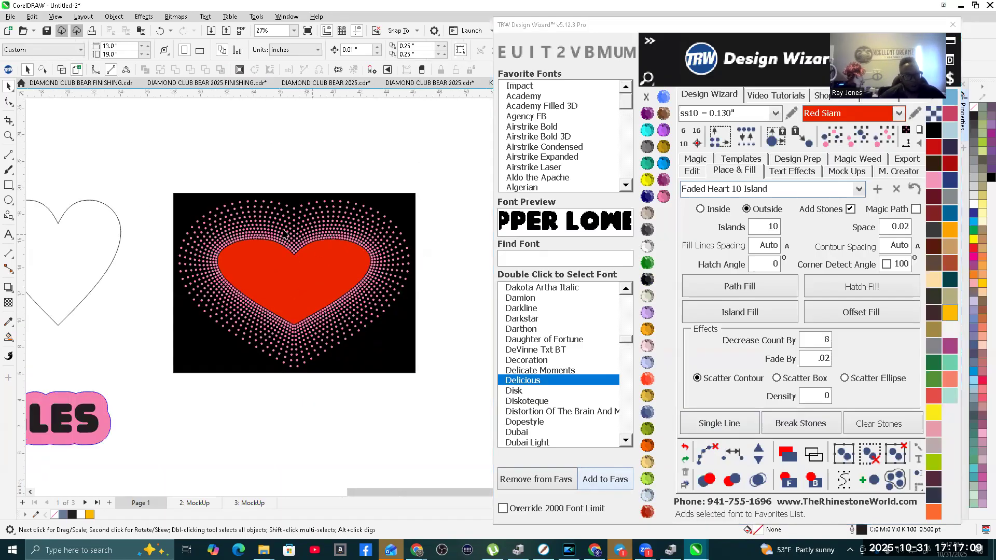
scroll(301, 234, "up", 1)
left_click_drag(160, 166, 331, 412)
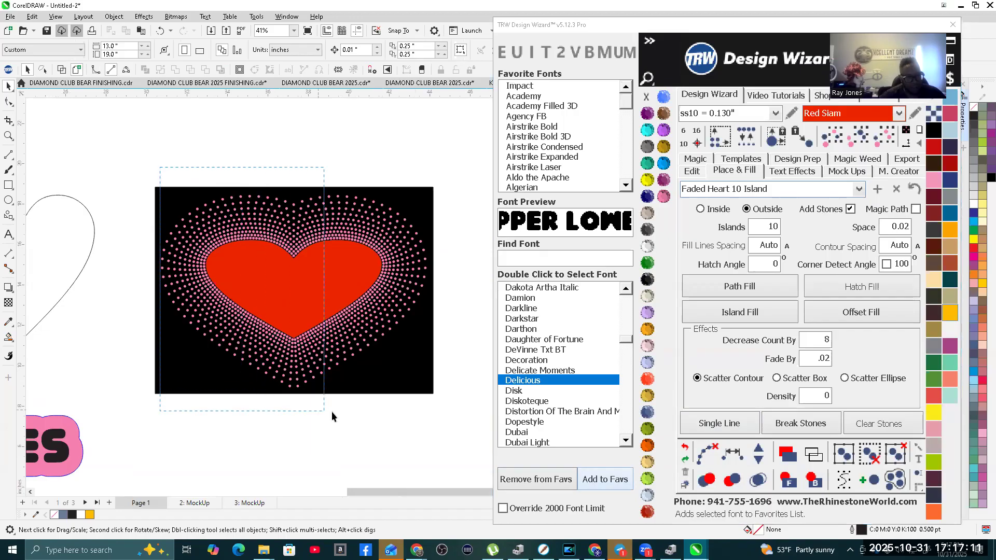
left_click_drag(435, 433, 428, 428)
scroll(342, 249, "down", 3)
left_click(328, 160)
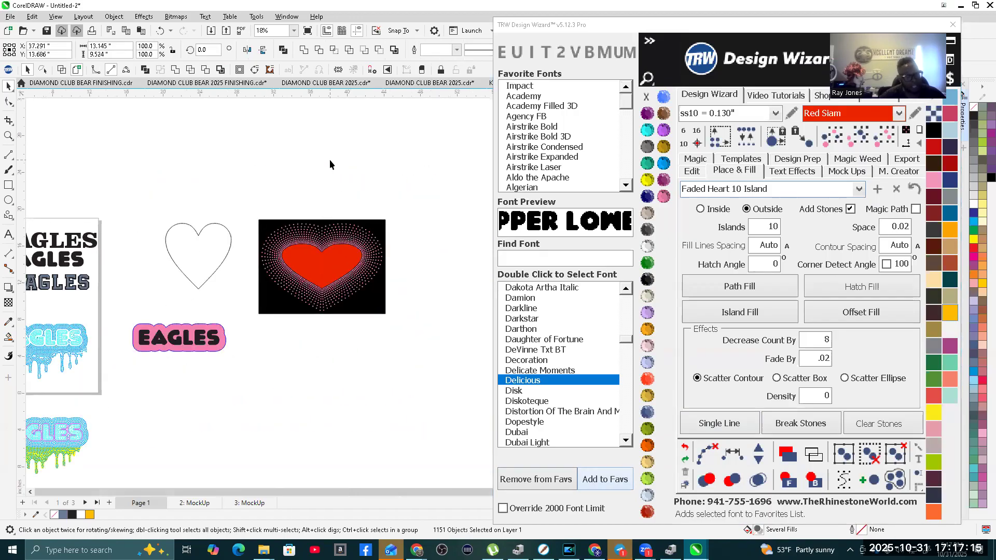
scroll(337, 232, "down", 1)
Step: Copy the red heart into the empty space below the black rectangle and scale it to about 6.58 inches wide
left_click(329, 243)
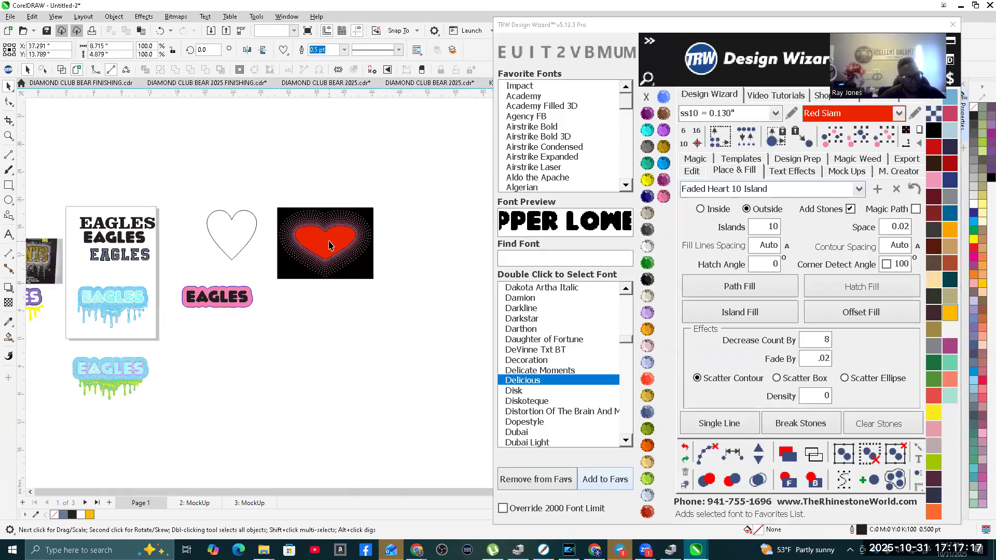
scroll(323, 249, "up", 1)
left_click_drag(334, 235, 310, 400)
scroll(309, 410, "up", 3)
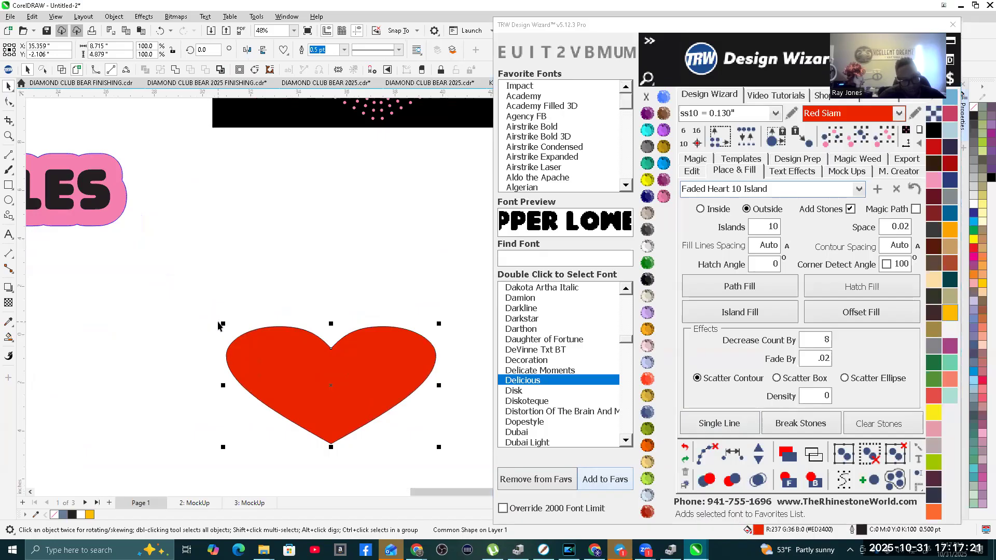
left_click_drag(224, 324, 273, 352)
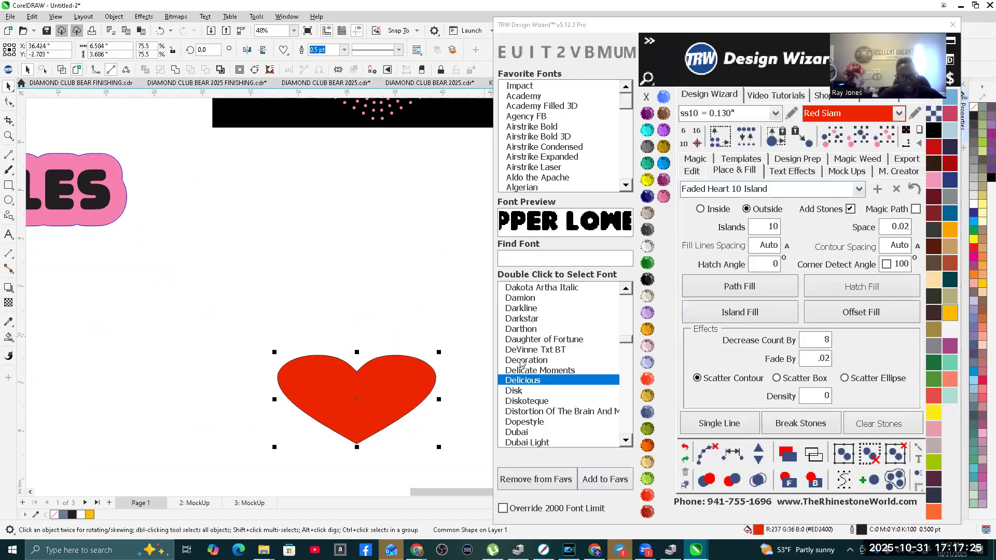
Step: Create a ten-island Island Fill around the smaller red heart and convert it into separate stones with overlaps merged
left_click(761, 316)
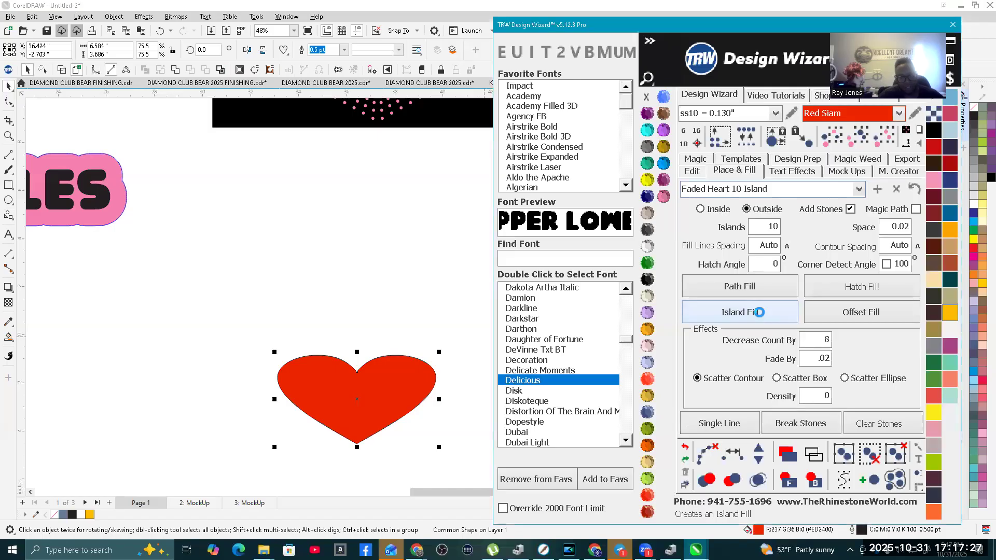
scroll(247, 269, "down", 1)
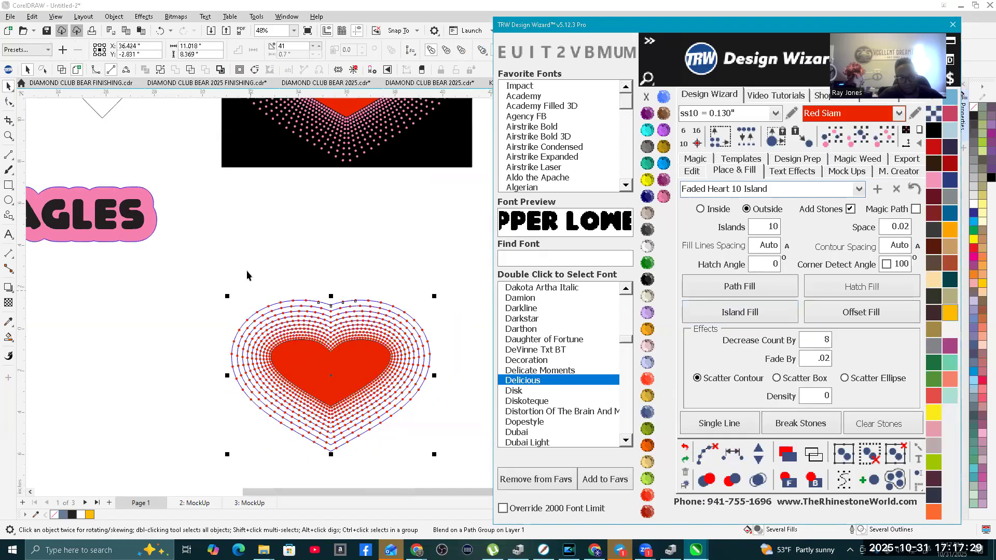
left_click_drag(202, 273, 449, 460)
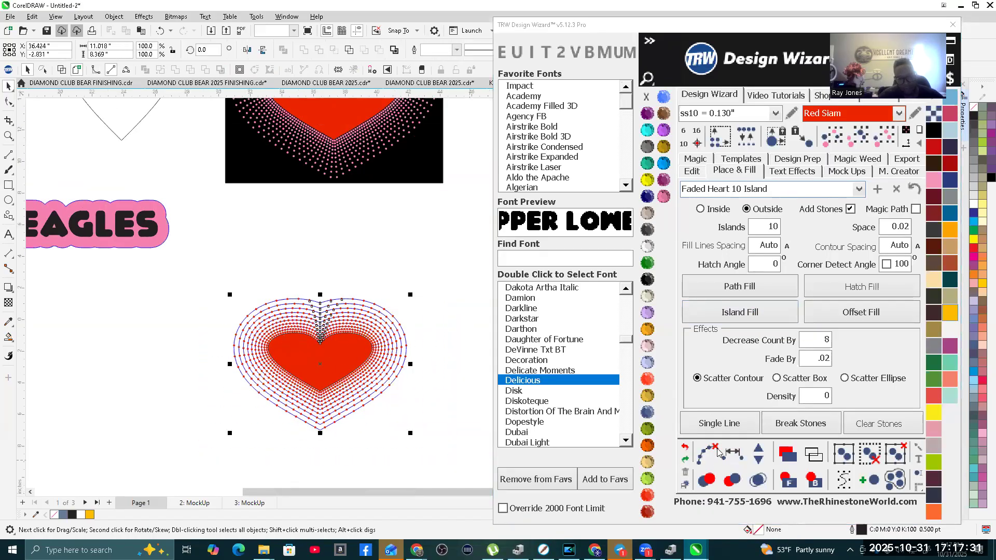
left_click(708, 452)
left_click(754, 480)
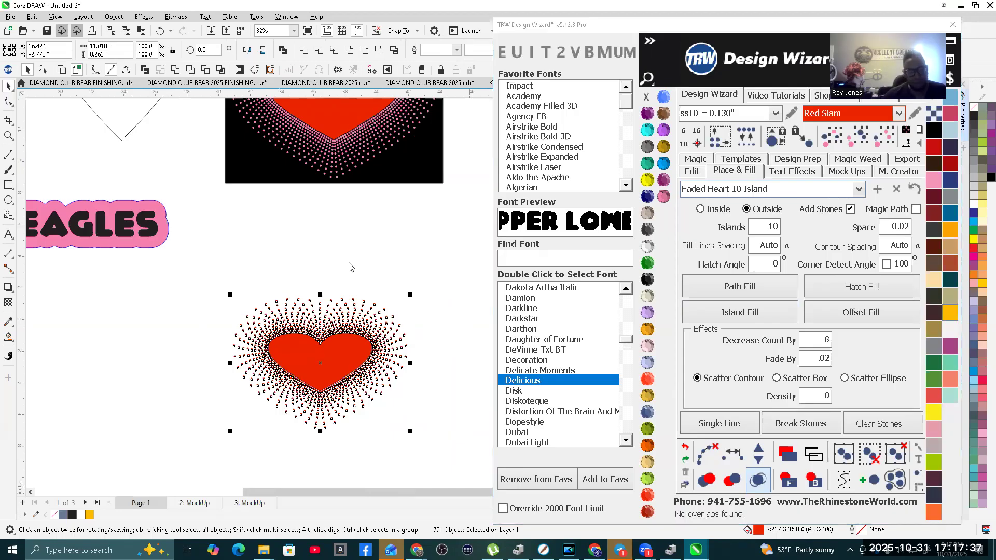
left_click(348, 264)
Step: Color the smaller design's center heart Crystal and inspect the red stones around its upper notch
left_click(305, 370)
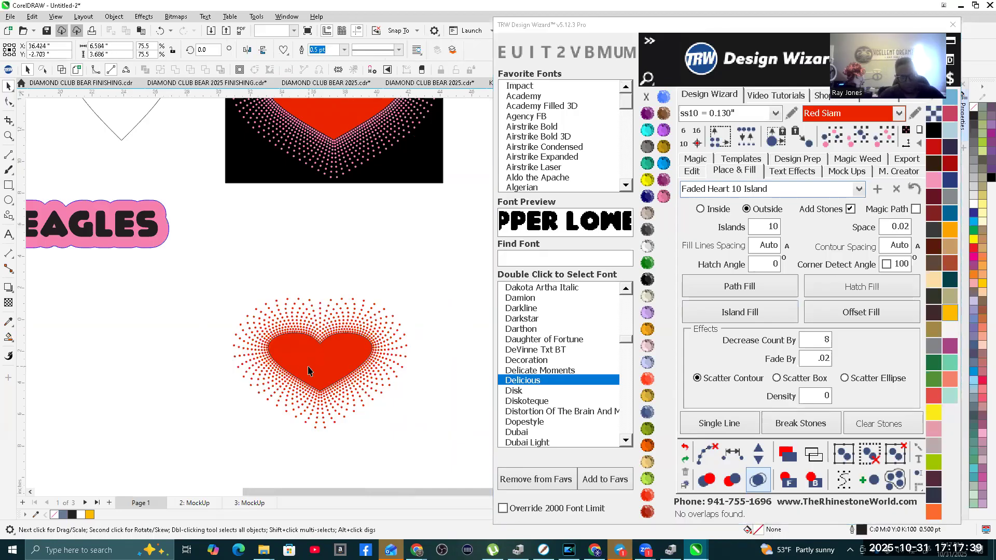
scroll(283, 366, "down", 1)
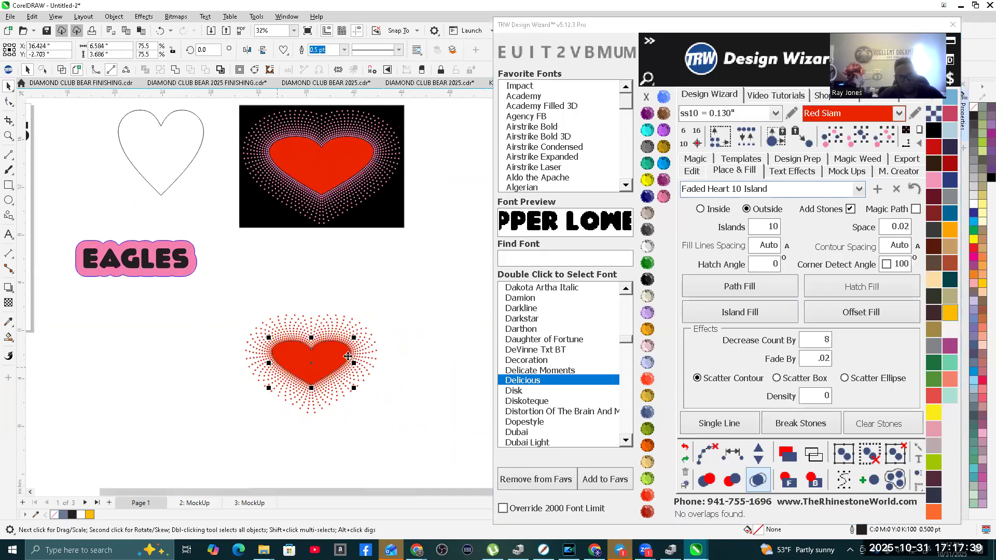
left_click(648, 231)
scroll(310, 373, "up", 2)
scroll(312, 343, "up", 5)
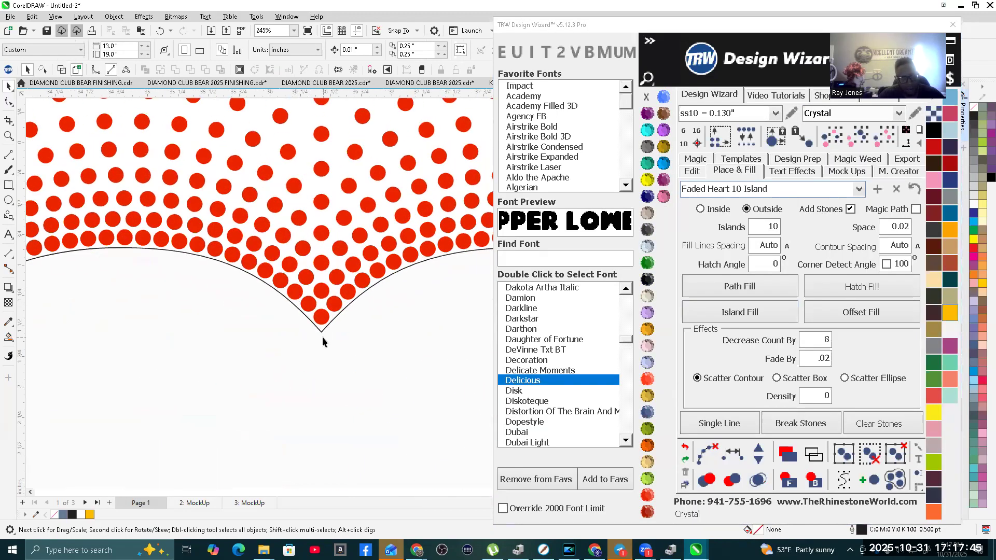
scroll(334, 317, "down", 1)
scroll(282, 288, "down", 5)
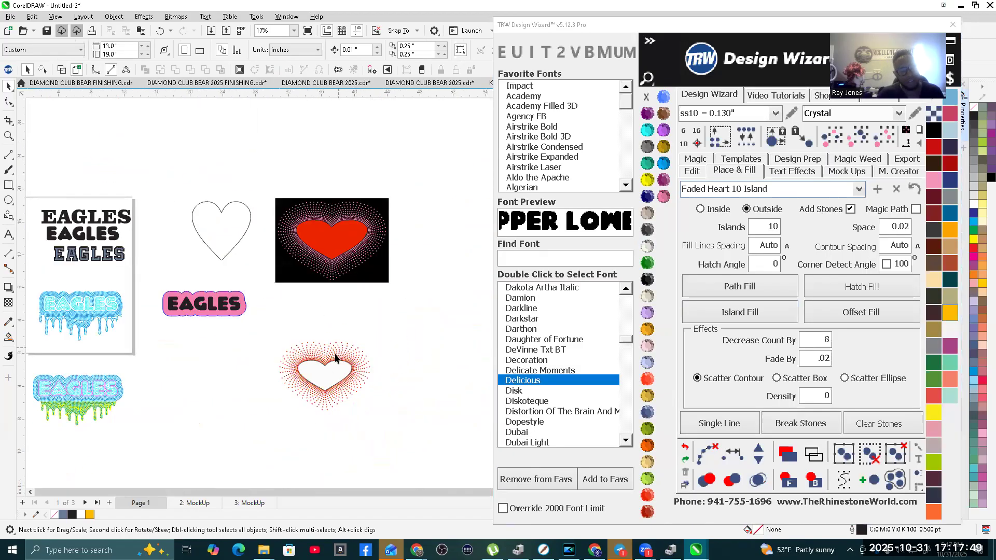
Step: Copy the Crystal heart beside the red-stone design and give it an Island Fill with 5 islands, count decrease 7 and fade .01
scroll(335, 358, "up", 1)
left_click_drag(326, 378, 456, 351)
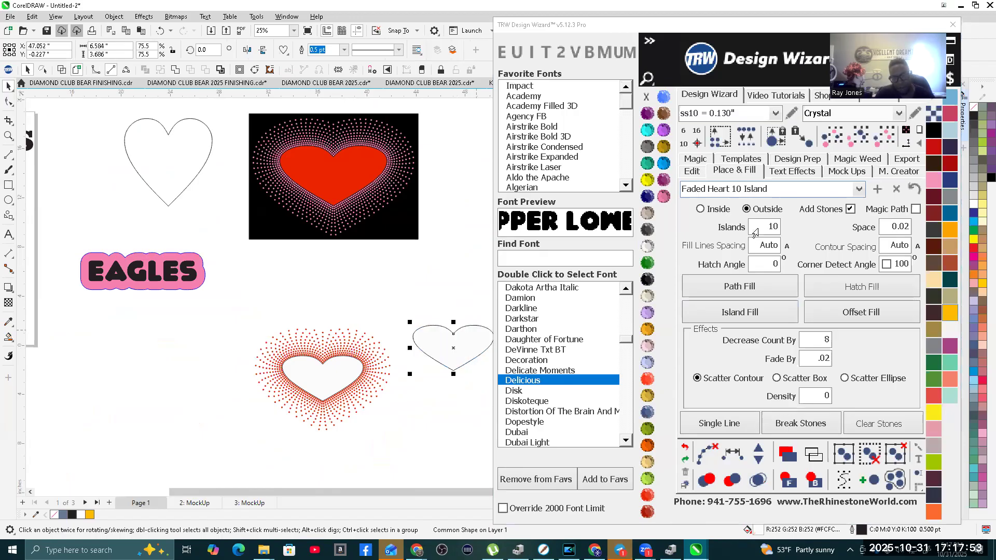
left_click(754, 230)
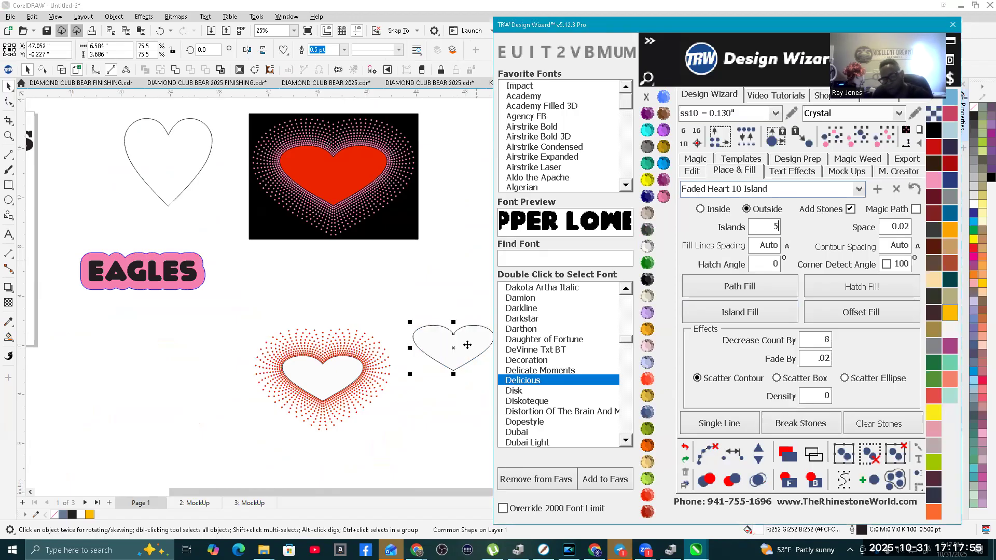
left_click(808, 343)
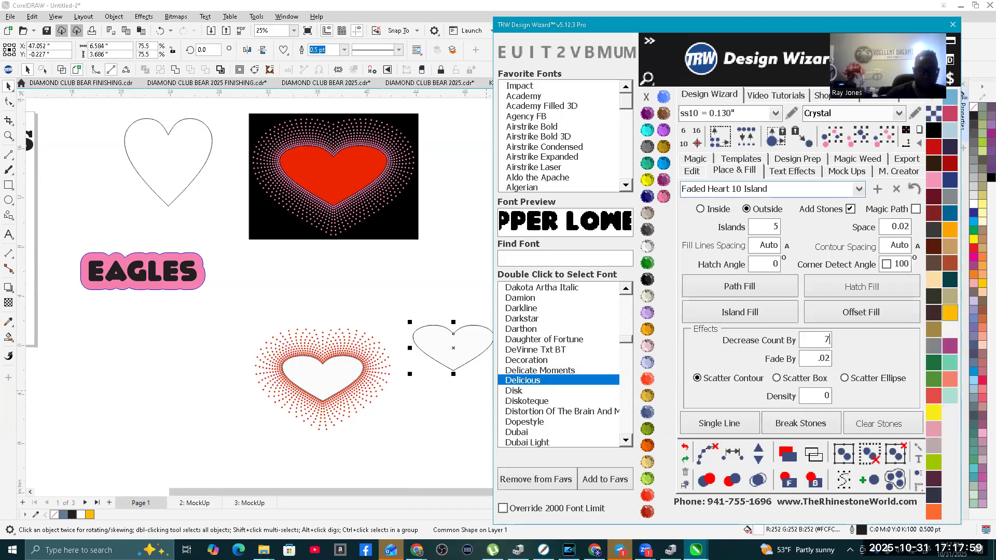
type(".")
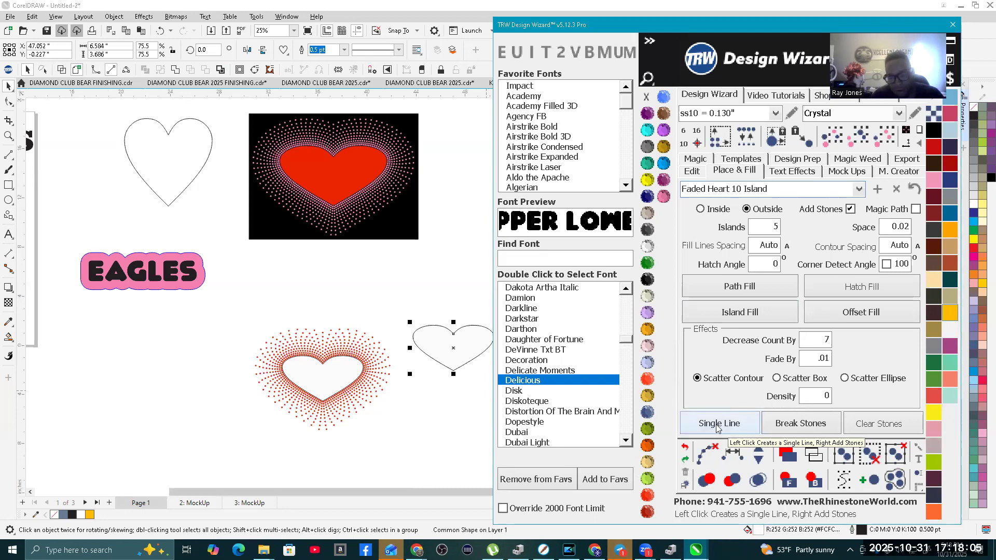
left_click(768, 311)
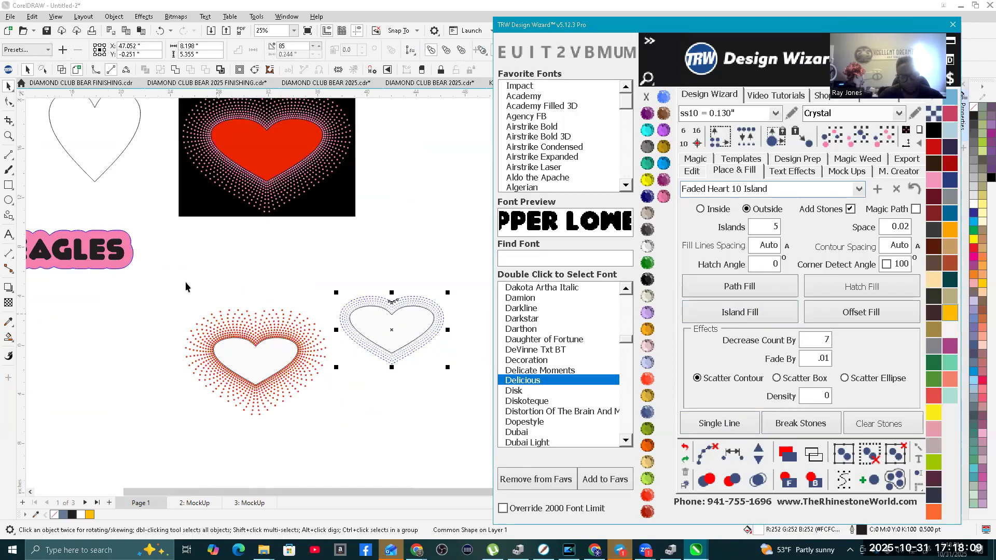
Step: Convert the five-island fill into separate stones by clearing its paths, and merge overlapping stones
scroll(347, 303, "up", 5)
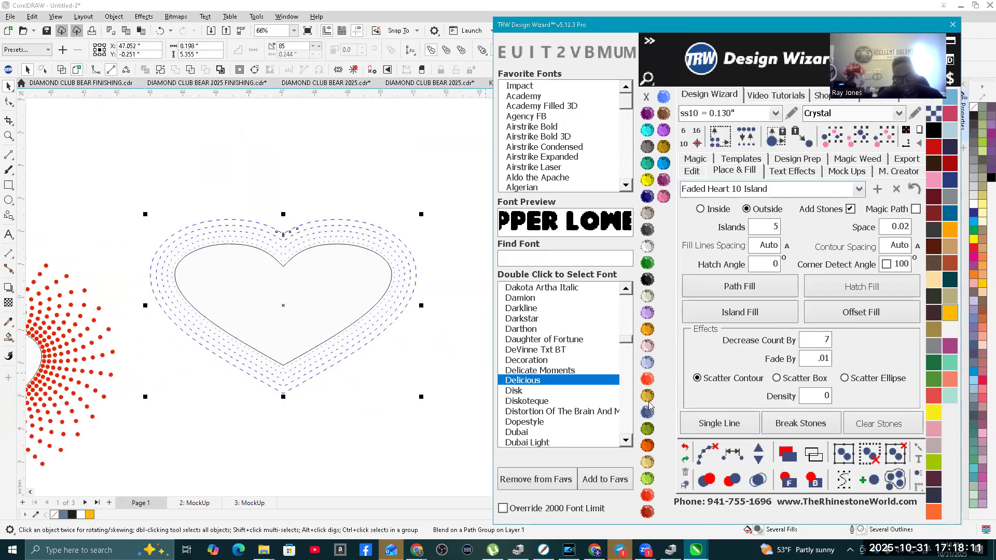
left_click(707, 455)
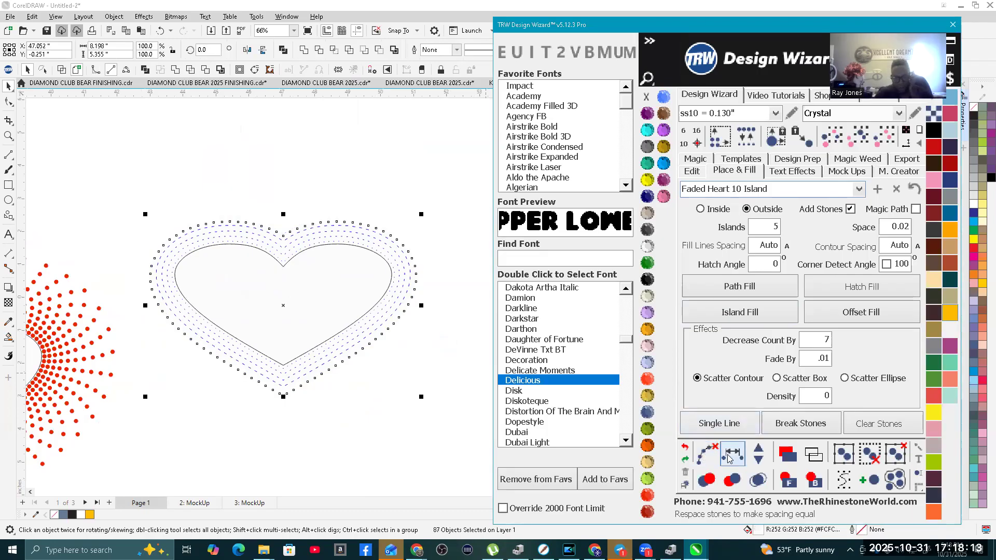
left_click(136, 212)
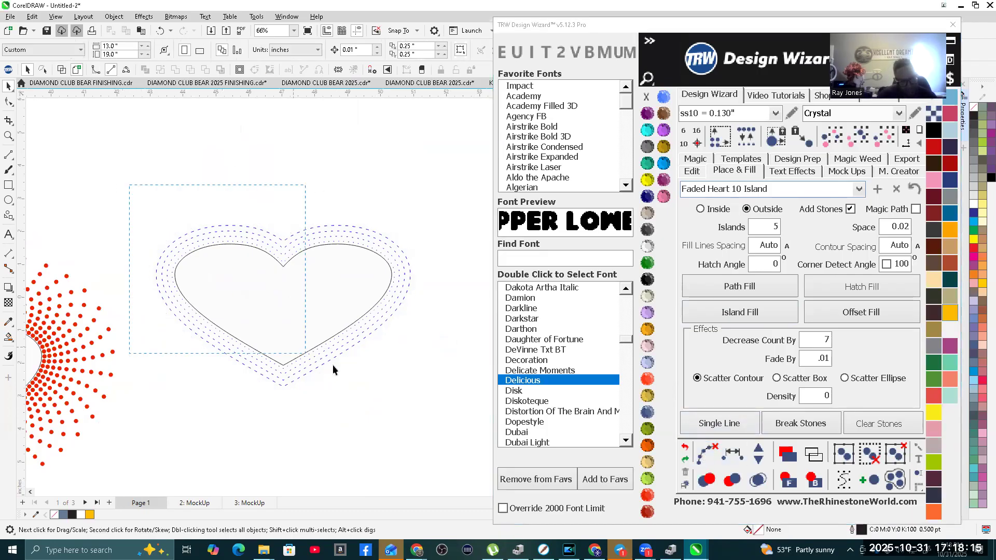
left_click(707, 455)
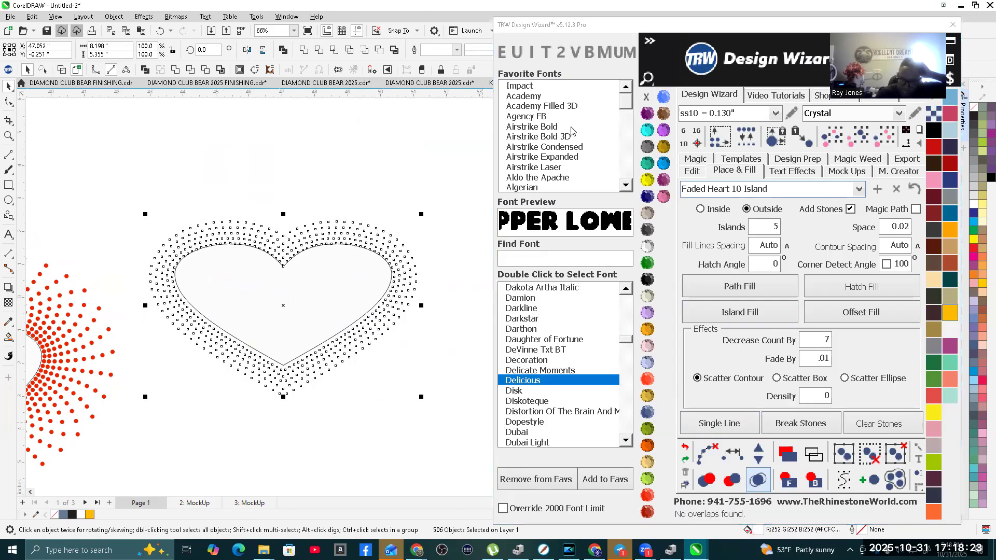
Step: Color the five-island heart and all its stones Amethyst
left_click(647, 113)
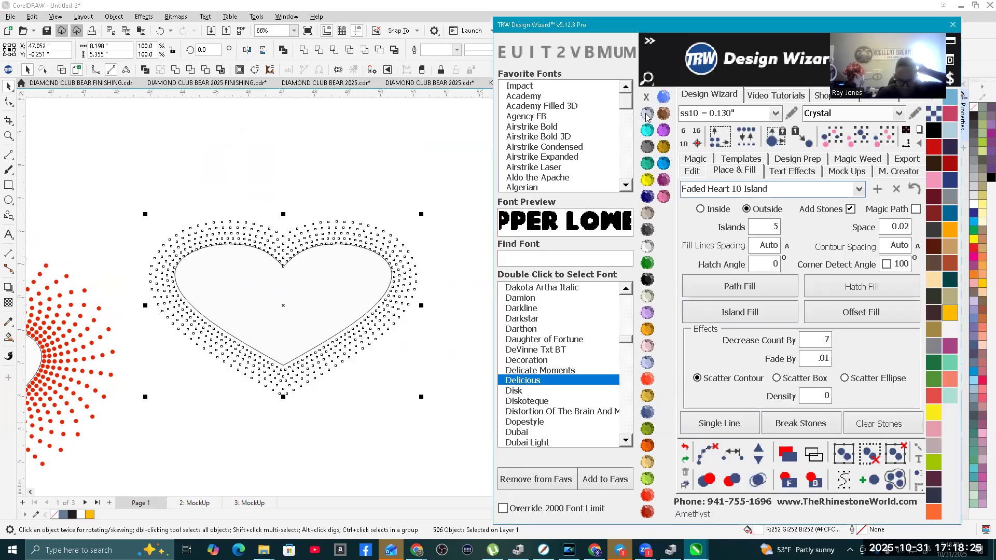
left_click(272, 167)
left_click(274, 325)
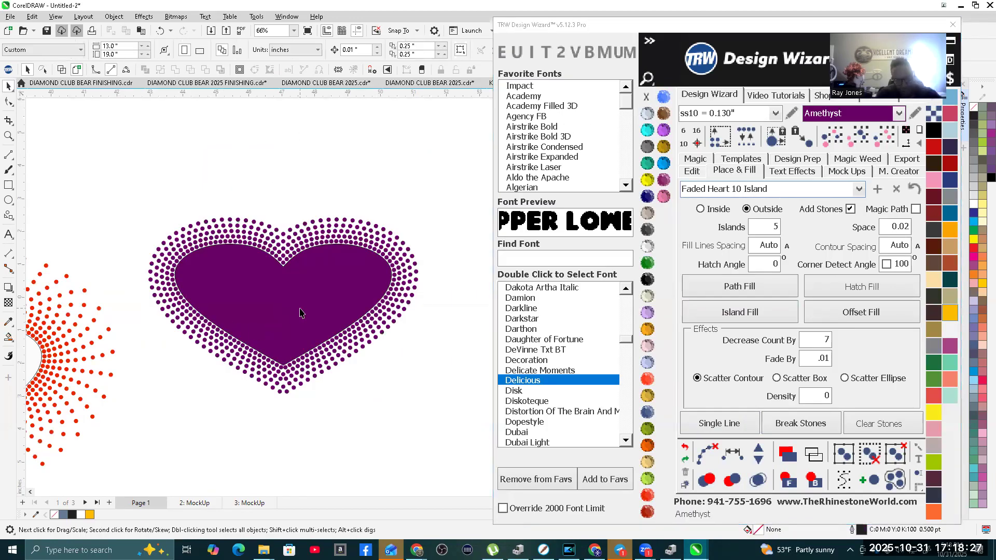
Step: Color the center heart of the purple five-island design Crystal
left_click(647, 245)
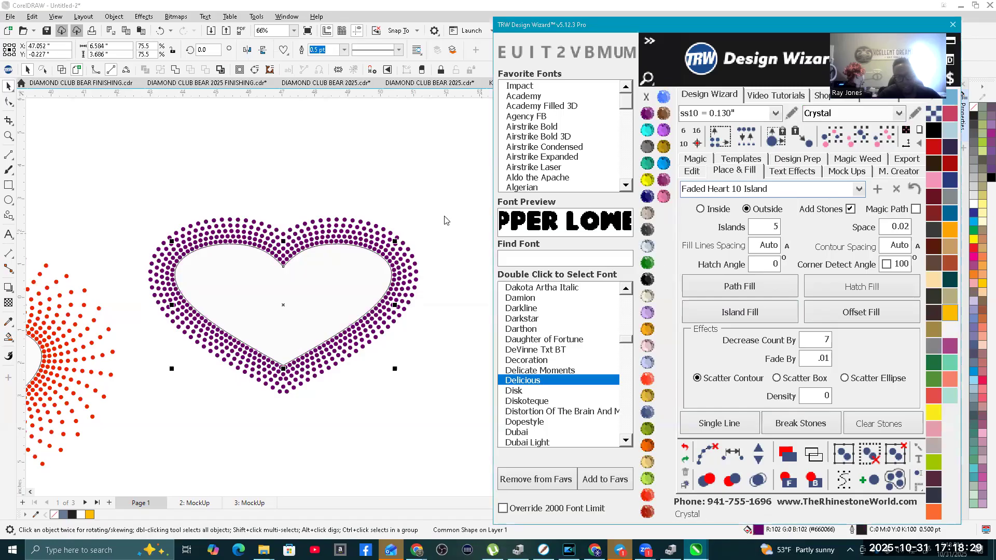
left_click(360, 182)
scroll(294, 259, "down", 1)
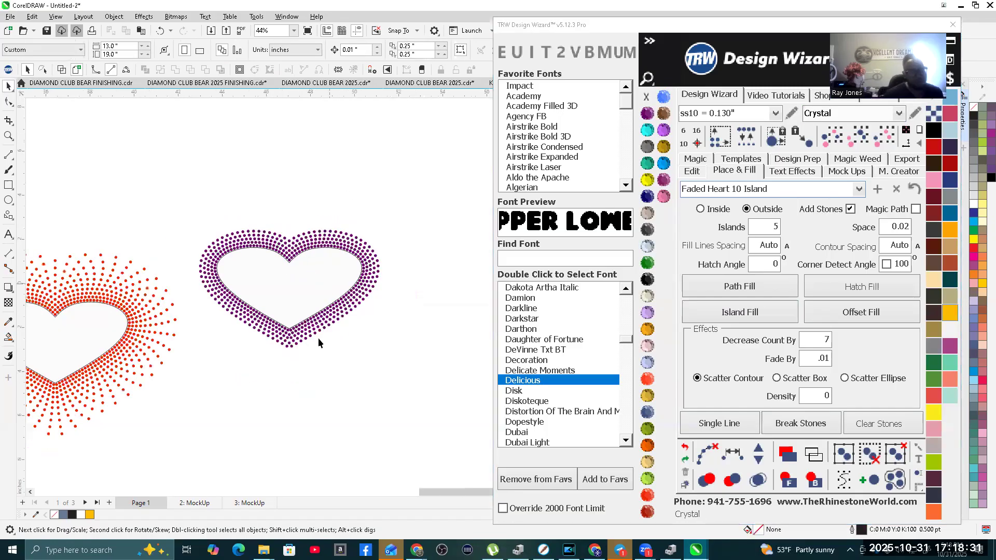
scroll(275, 292, "down", 1)
scroll(303, 293, "up", 3)
scroll(283, 317, "down", 4)
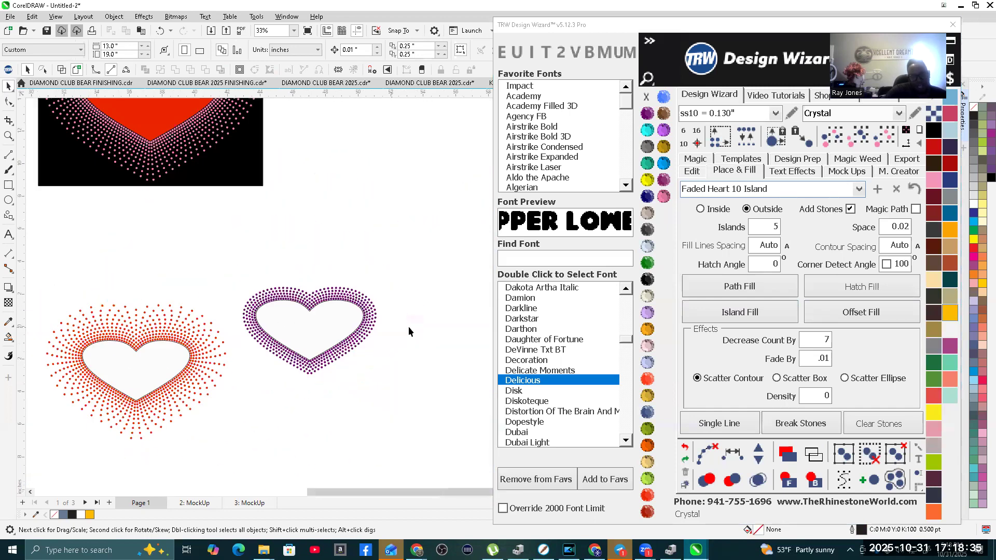
scroll(369, 333, "down", 3)
scroll(133, 296, "up", 2)
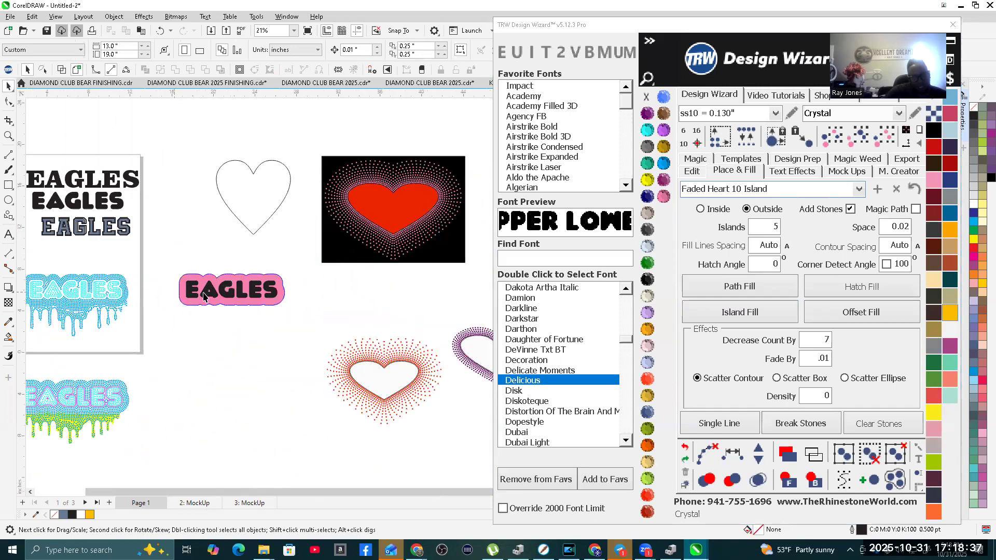
scroll(203, 296, "up", 3)
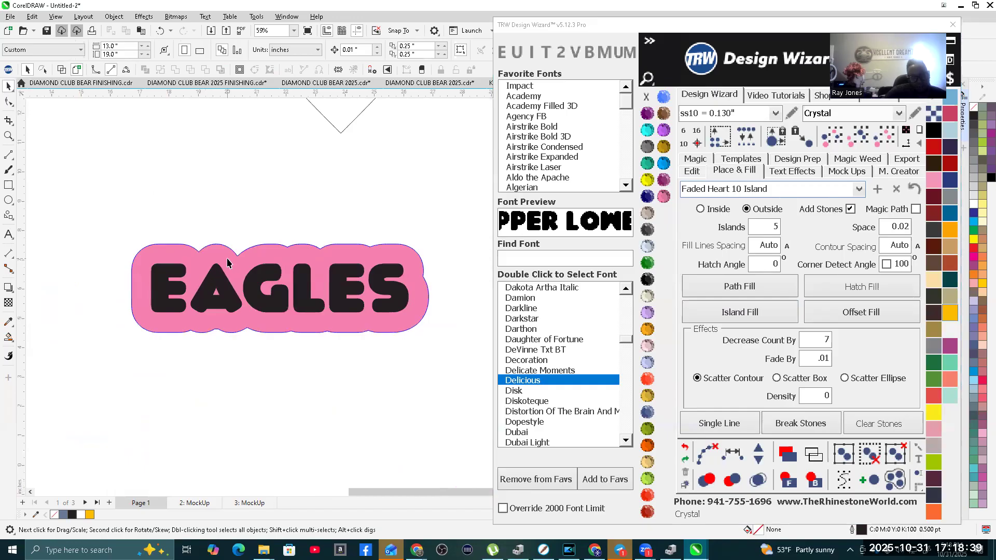
left_click(227, 263)
scroll(244, 280, "down", 3)
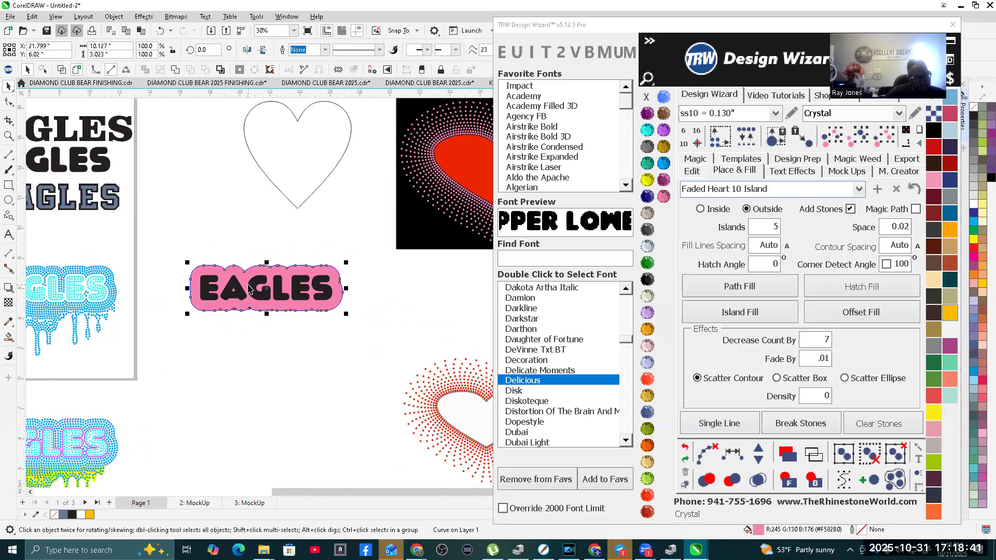
left_click(239, 296)
left_click_drag(239, 296, 237, 340)
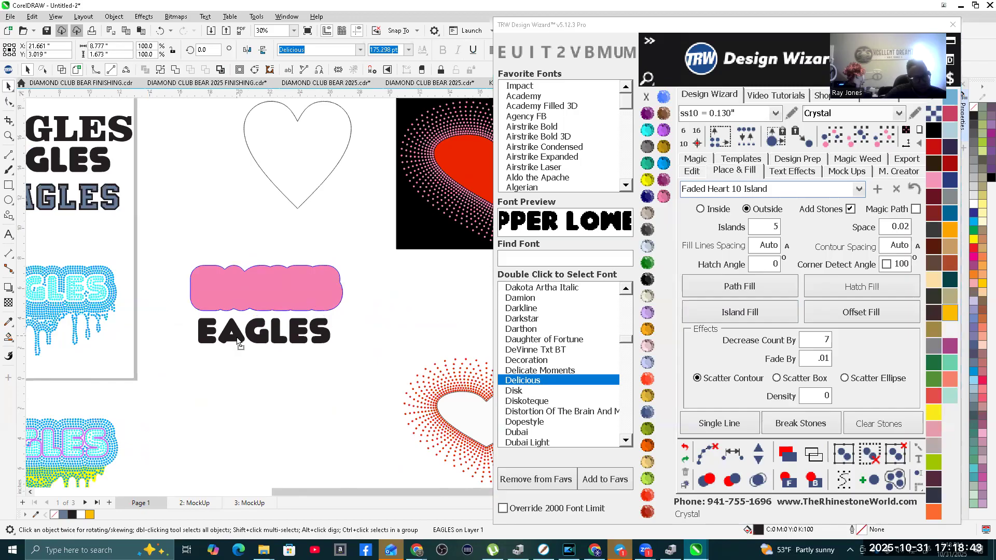
key("ctrl+z")
Step: Copy the layered EAGLES lettering with its yellow drips to the empty area below the pink-outlined EAGLES
scroll(266, 334, "down", 3)
scroll(166, 307, "up", 2)
scroll(167, 307, "up", 4)
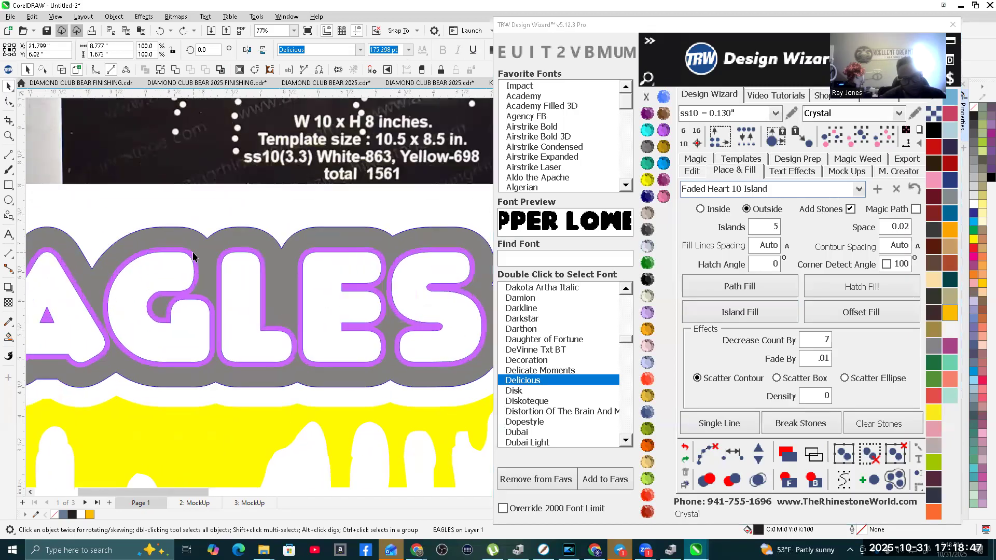
left_click(260, 241)
scroll(260, 241, "down", 3)
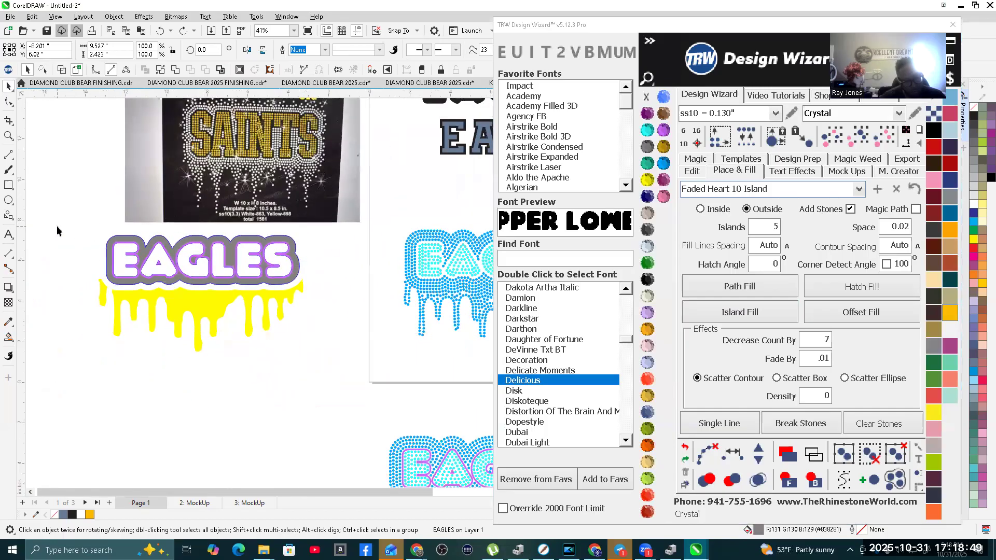
left_click(82, 231)
left_click_drag(252, 381, 328, 378)
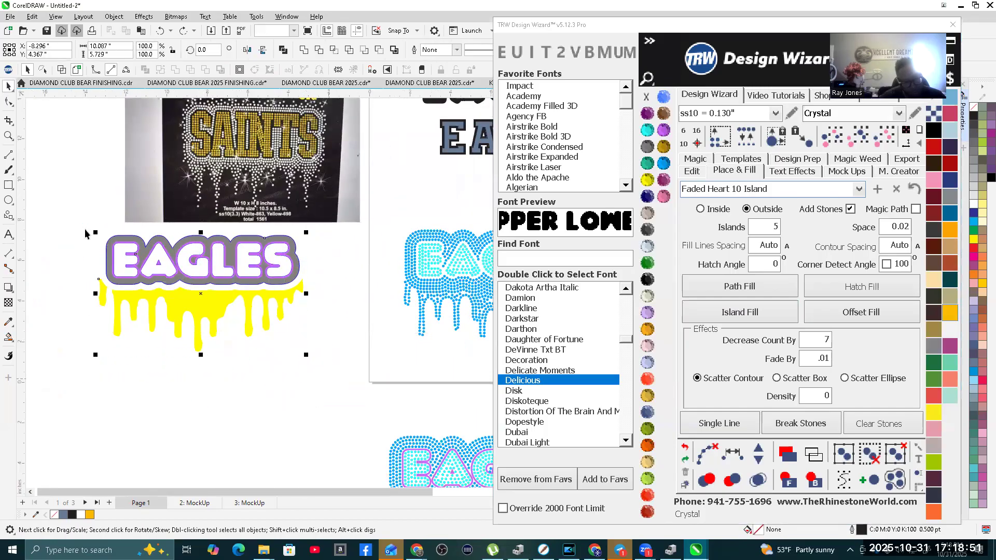
scroll(129, 258, "down", 2)
left_click_drag(131, 253, 357, 385)
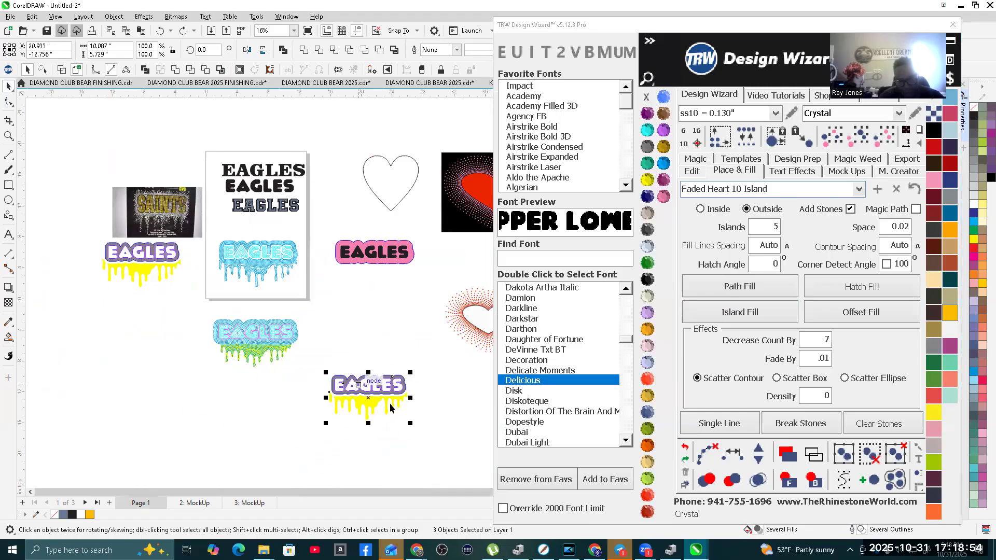
left_click(433, 420)
Step: Give the copied lettering's gray outline an outside Island Fill with 2 islands, and clear the fill's paths
scroll(409, 389, "up", 5)
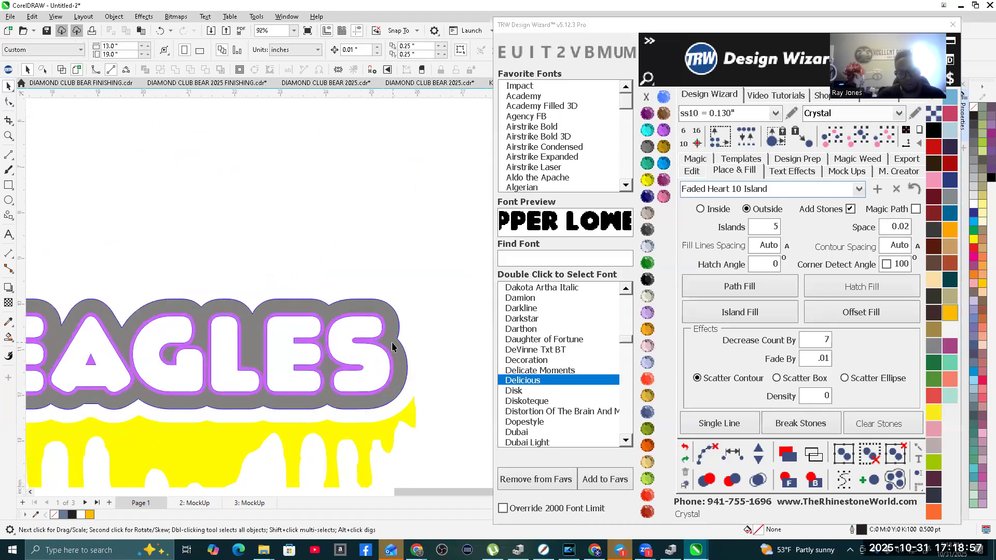
left_click(392, 347)
left_click(758, 233)
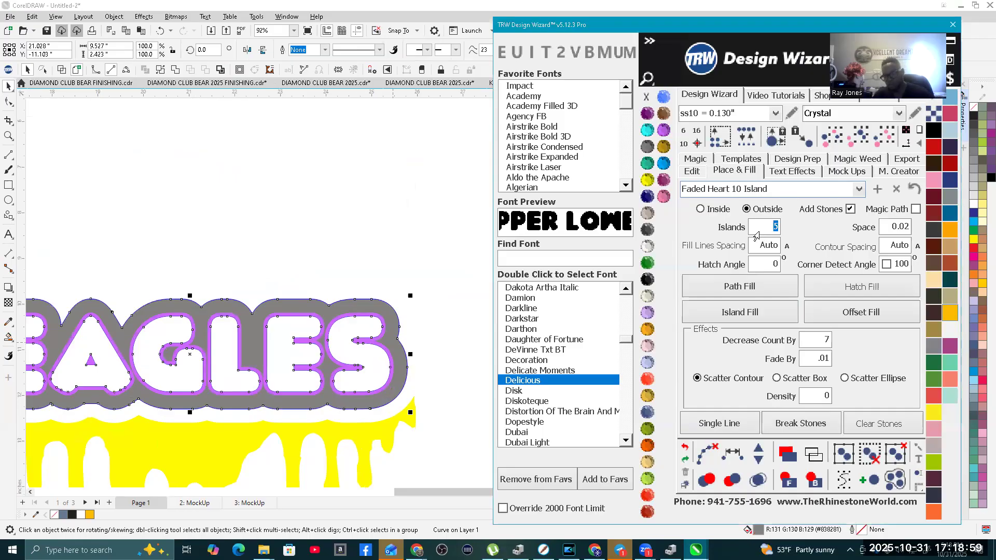
type("2")
left_click(748, 314)
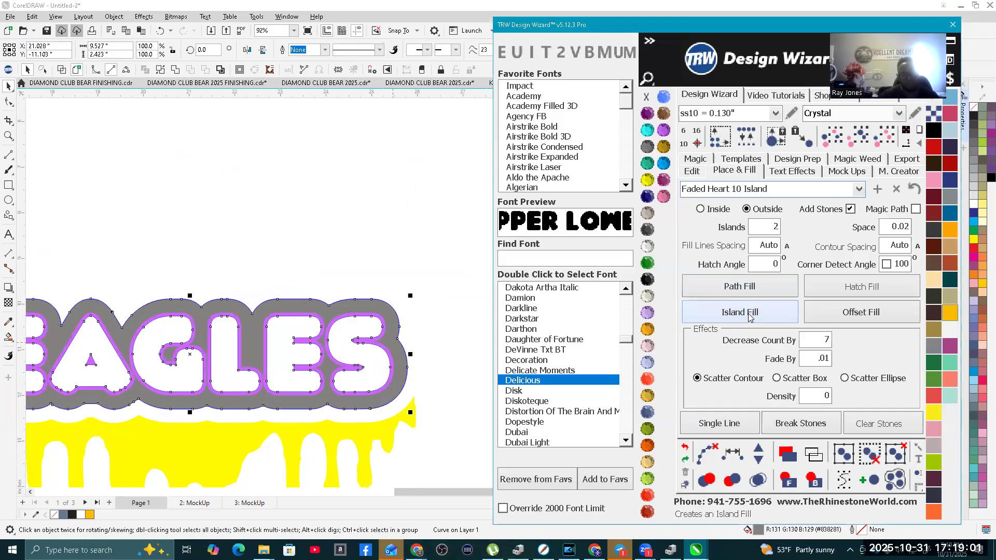
left_click(704, 455)
left_click(276, 195)
scroll(361, 284, "down", 2)
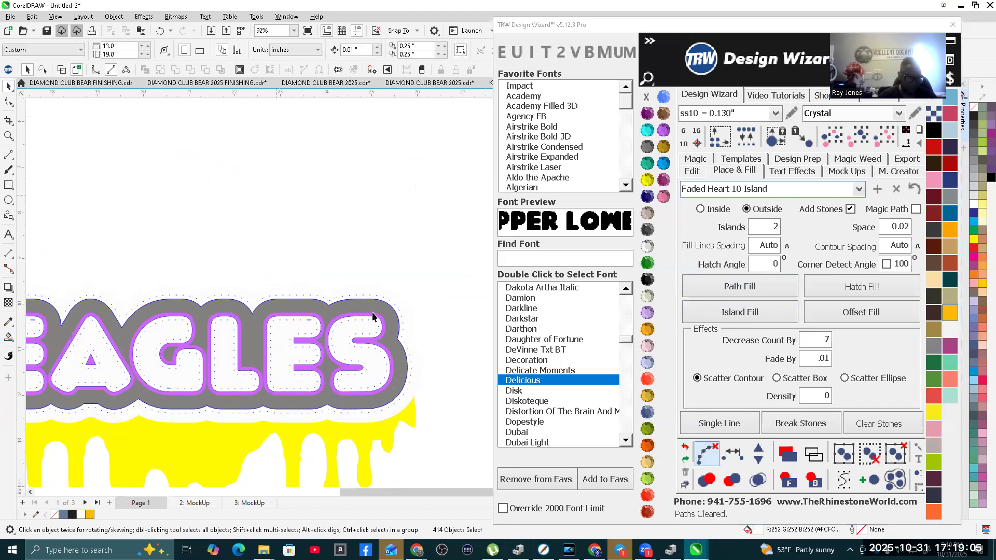
scroll(193, 316, "up", 1)
left_click_drag(308, 346, 481, 379)
scroll(377, 296, "up", 2)
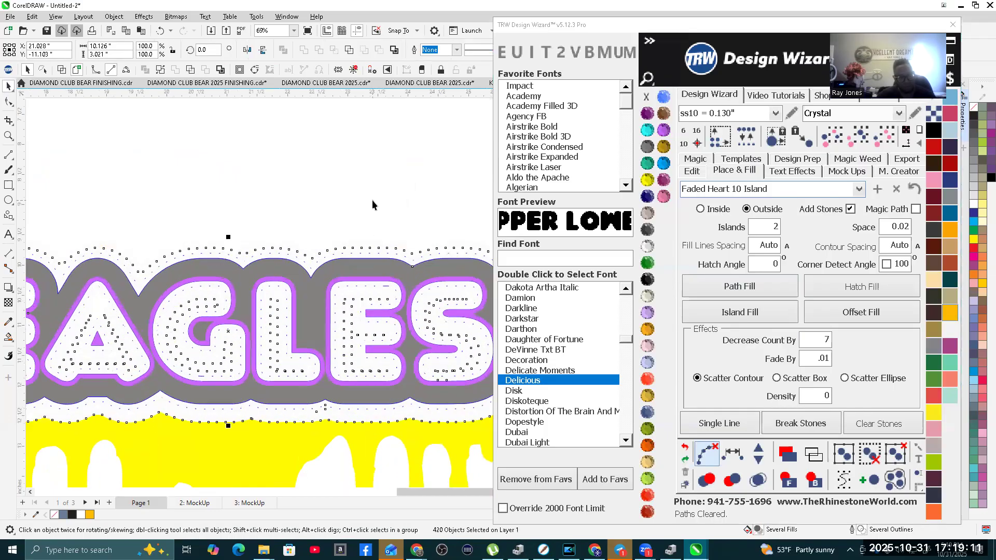
scroll(298, 243, "down", 1)
scroll(288, 240, "up", 2)
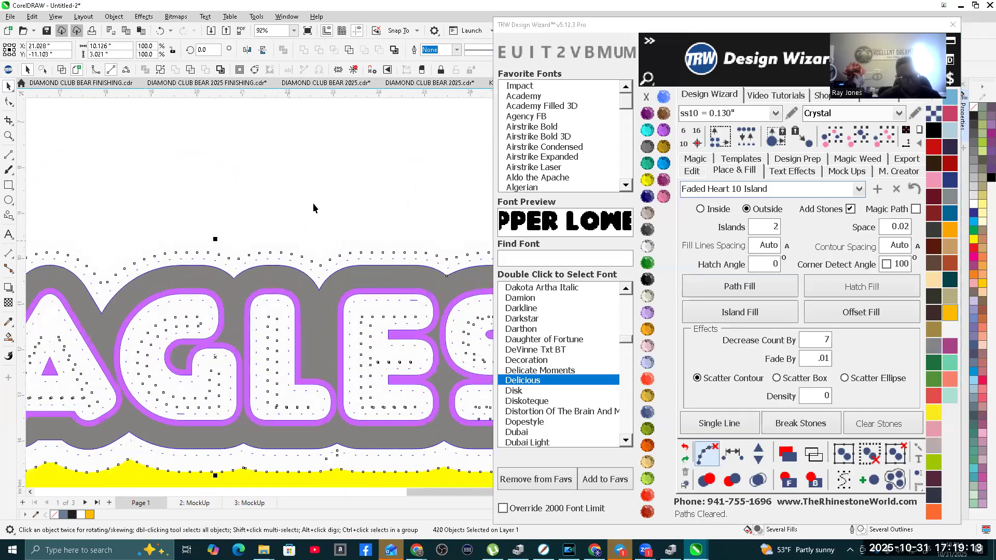
key("Escape")
Step: Nudge the copied lettering's purple and gray outline shapes 15 inches to the right, away from the stones
scroll(283, 311, "up", 4)
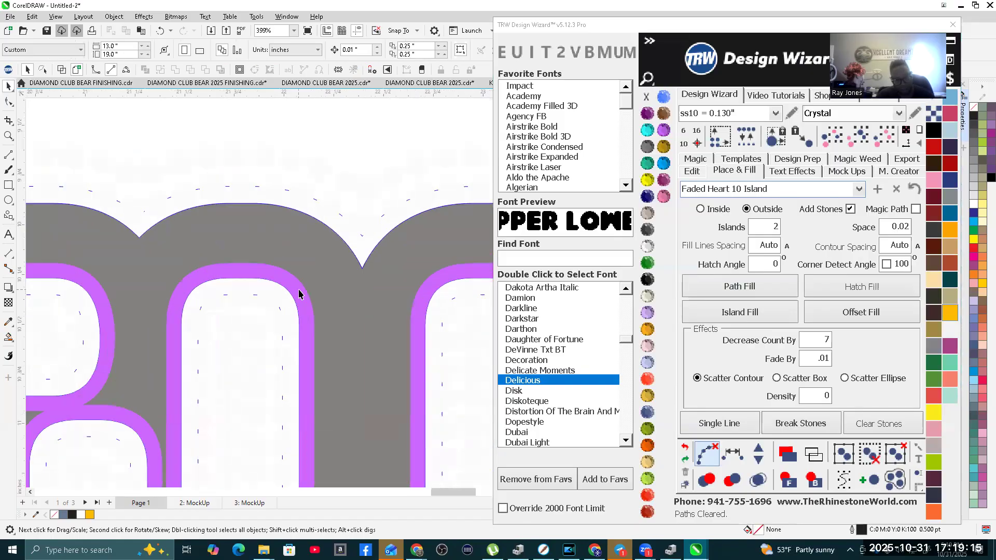
left_click(298, 294)
scroll(286, 280, "down", 5)
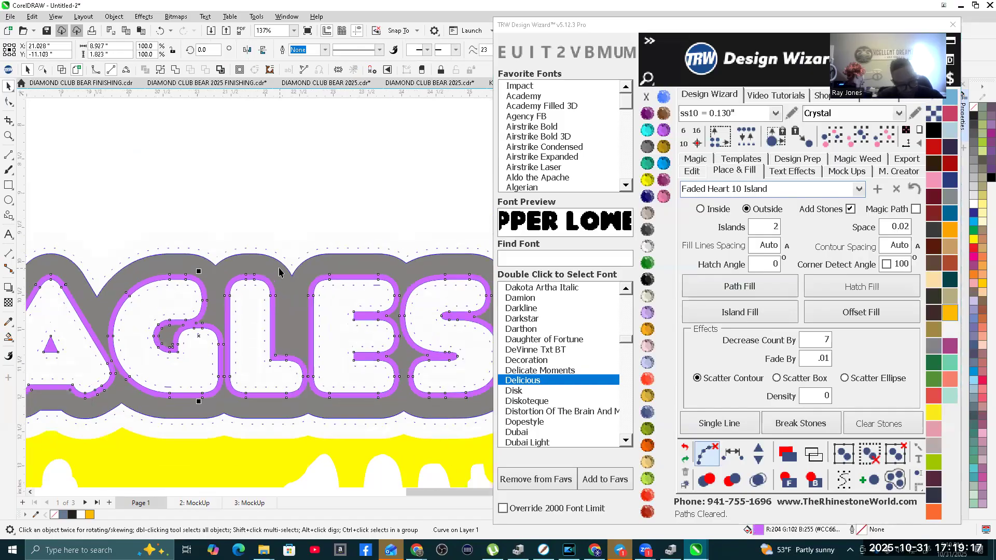
left_click(279, 270, "shift")
scroll(278, 270, "down", 5)
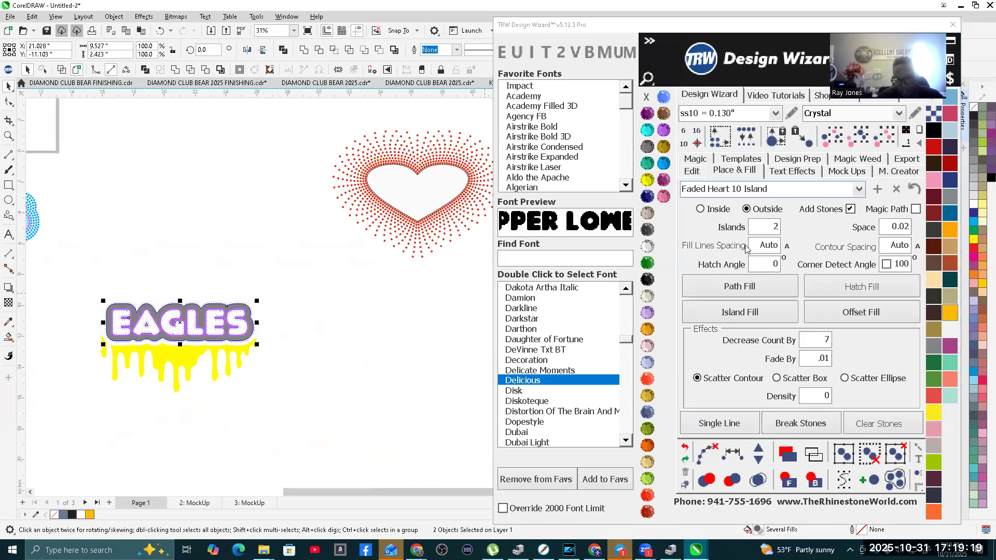
left_click(691, 170)
left_click(832, 275)
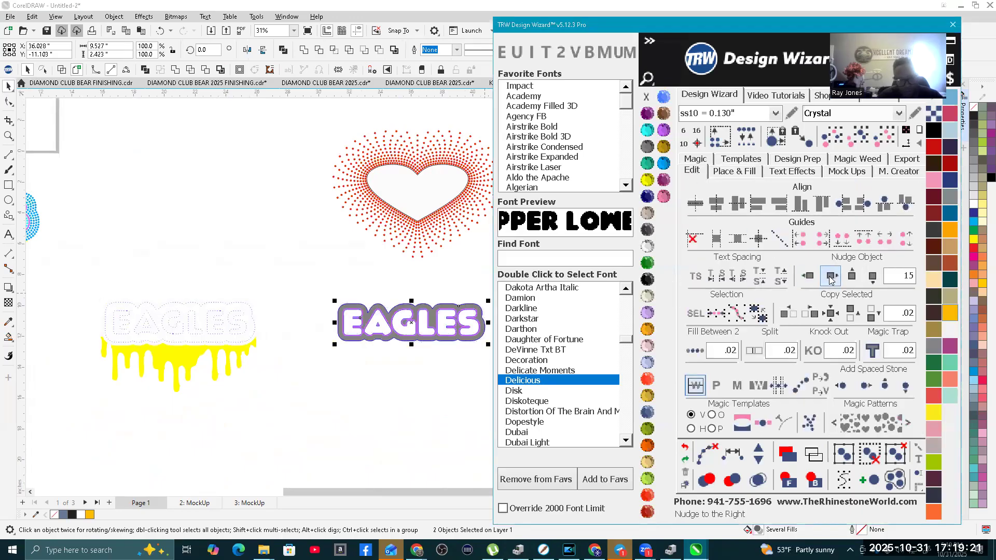
Step: Clear the remaining paths from the EAGLES fill, merge overlapping stones and color all its stones TRW Blue
left_click(140, 252)
scroll(82, 285, "up", 1)
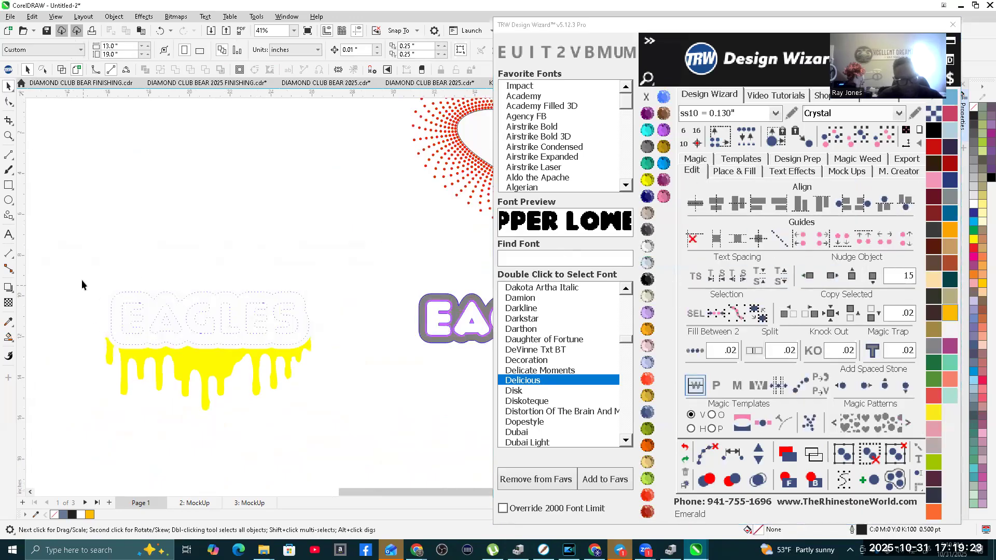
left_click_drag(341, 375, 341, 375)
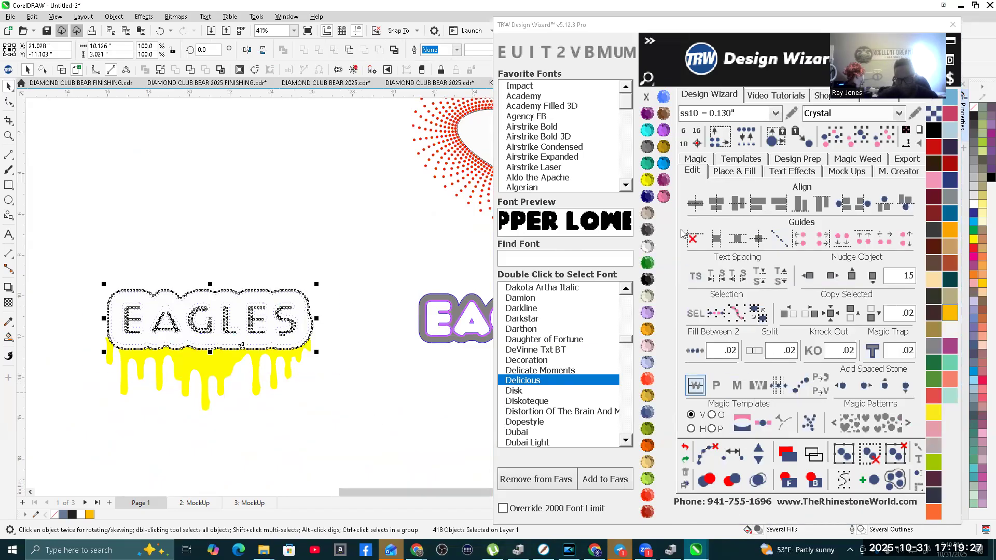
left_click(707, 454)
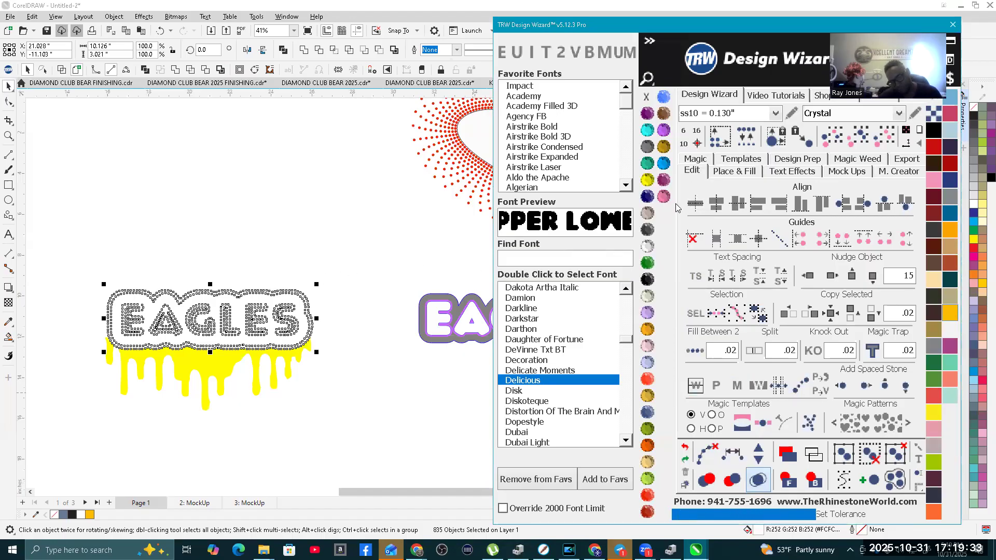
left_click(664, 164)
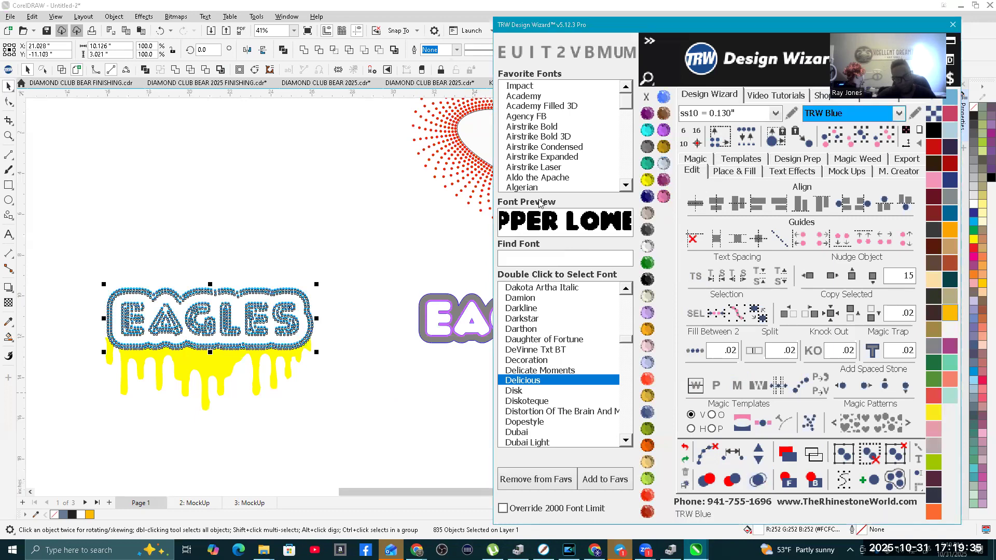
scroll(205, 309, "up", 3)
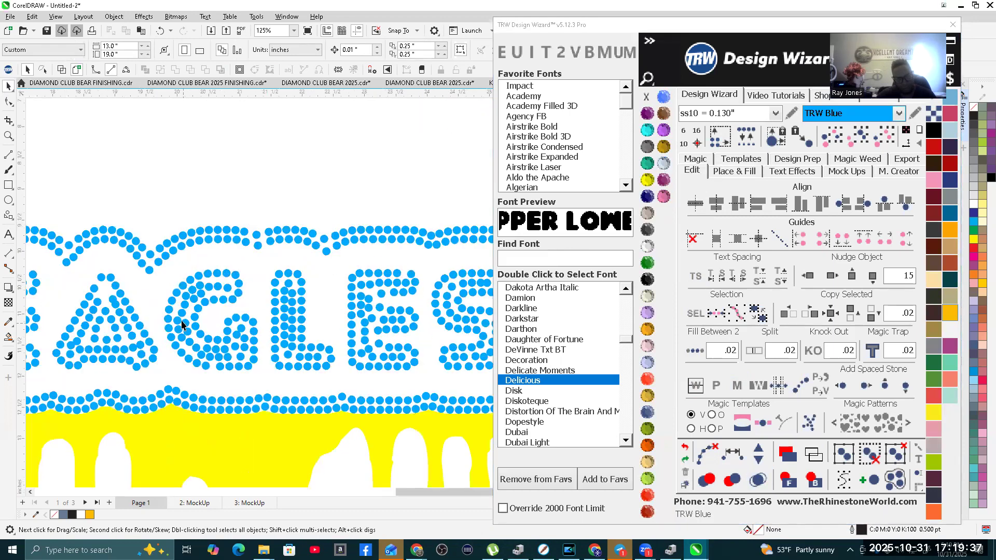
Step: Nudge only the gray outline shape 15 inches back to the left onto the blue EAGLES stones
scroll(182, 306, "down", 2)
scroll(179, 304, "down", 1)
scroll(367, 310, "up", 3)
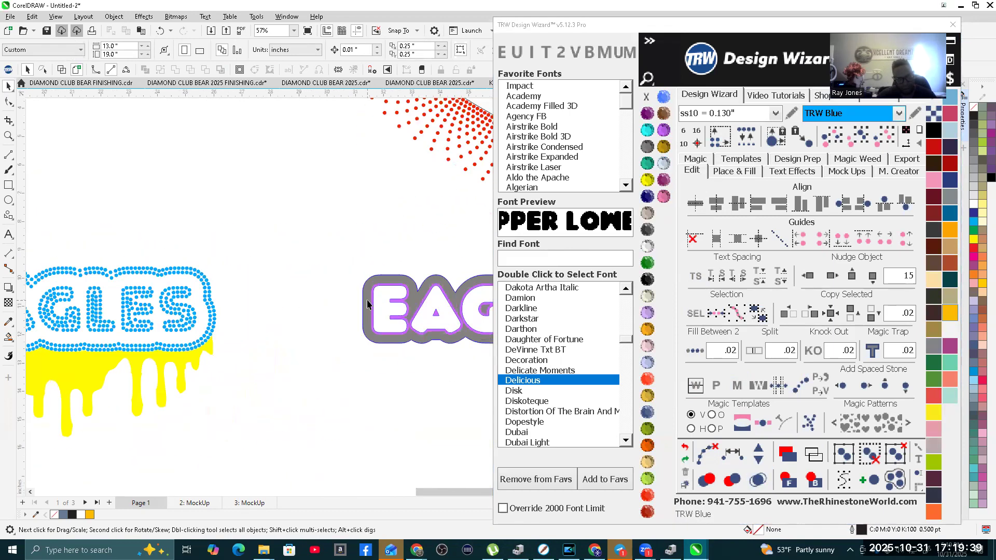
left_click(367, 310)
scroll(368, 308, "down", 5)
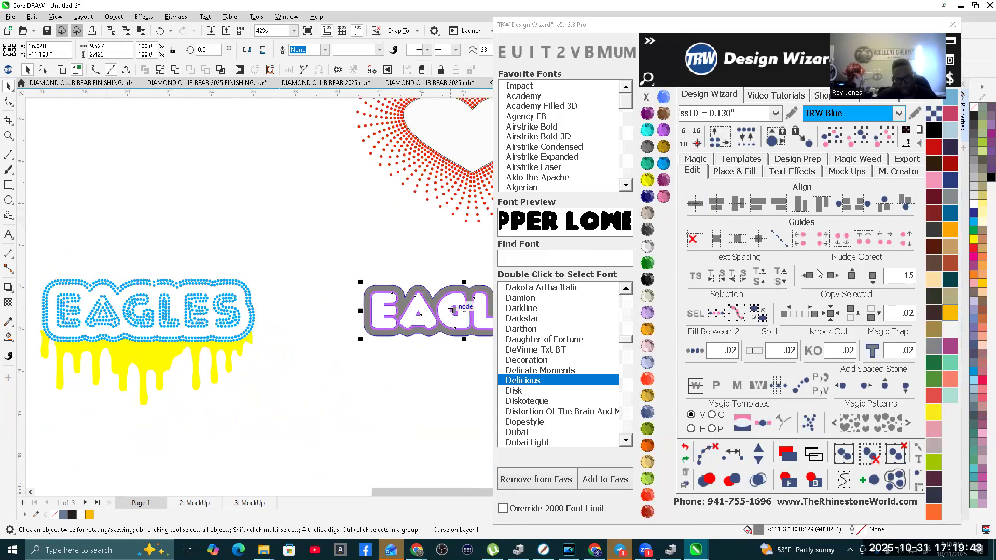
left_click(808, 275)
scroll(210, 279, "up", 4)
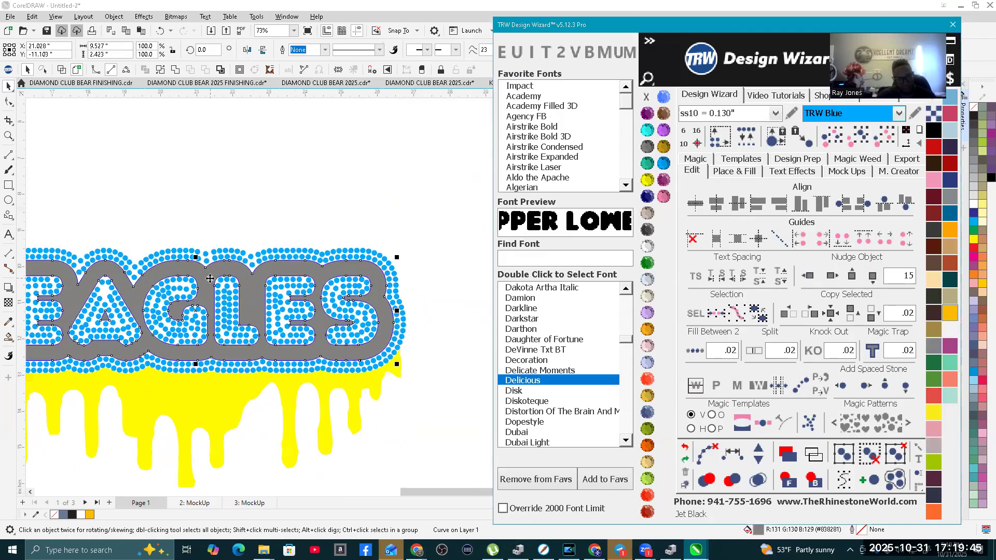
scroll(209, 279, "up", 3)
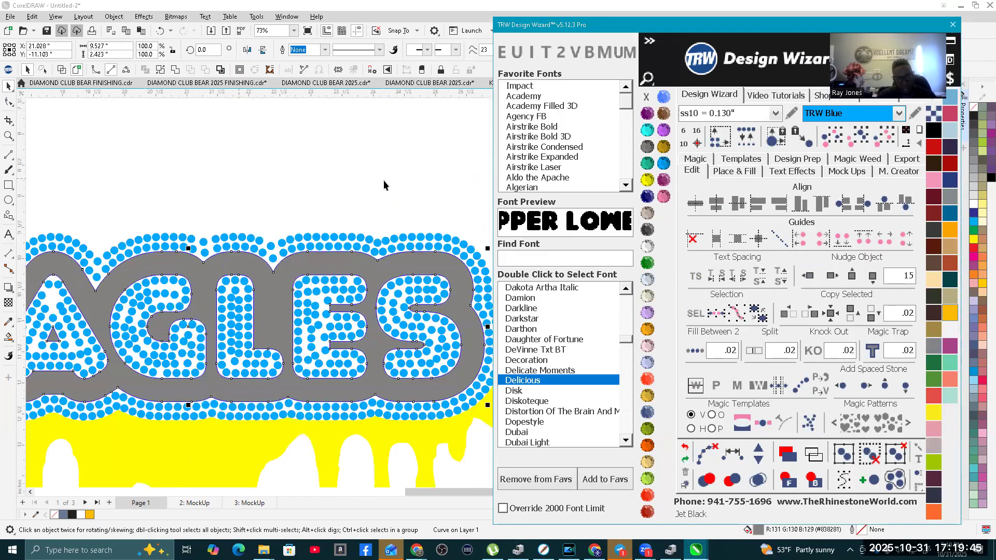
Step: Set the stone color to Aquamarine and select the gray outline shape for filling
left_click(294, 160)
left_click(646, 133)
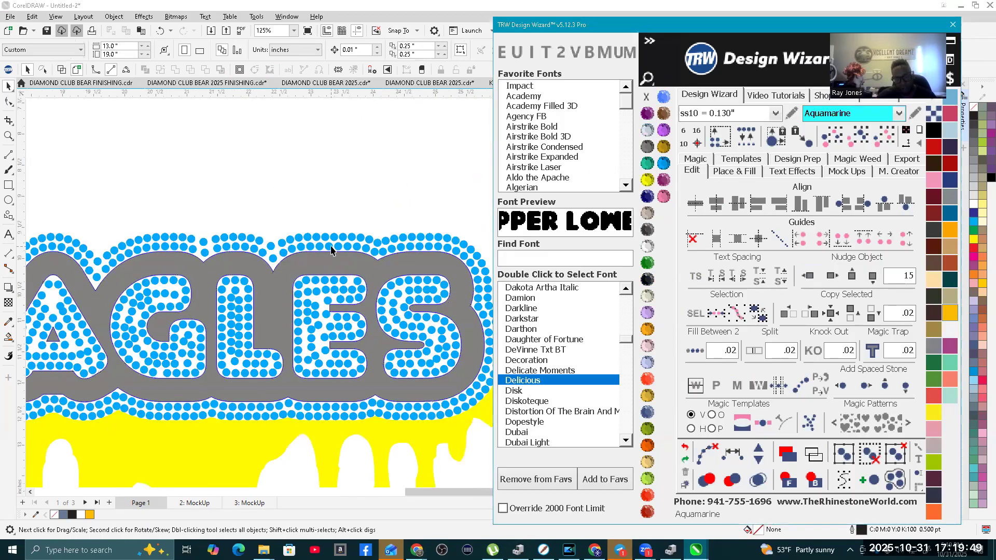
left_click(377, 275)
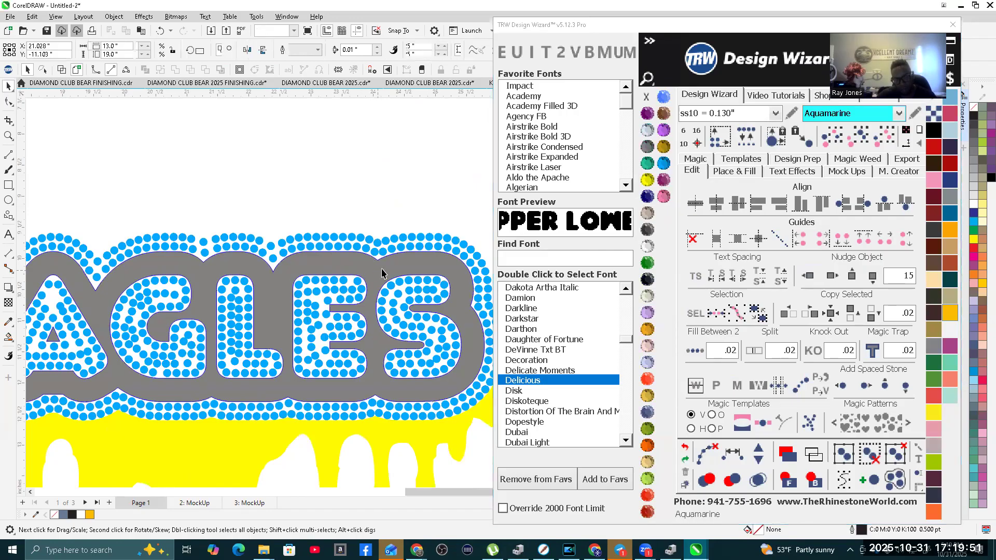
left_click(734, 172)
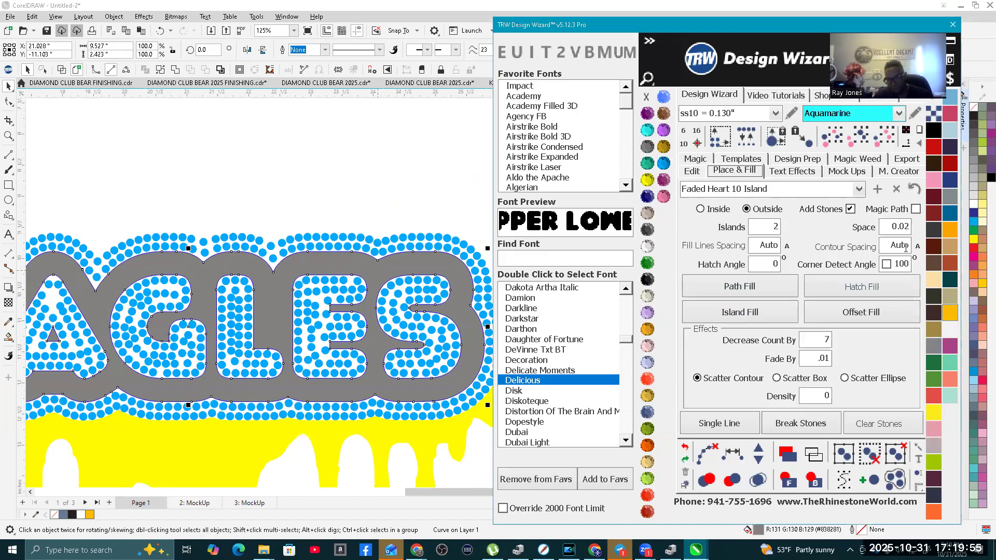
Step: Try an inside Island Fill on the gray outline with 1 island, contour spacing .075 and corner detect angle 130, then undo it
left_click(702, 209)
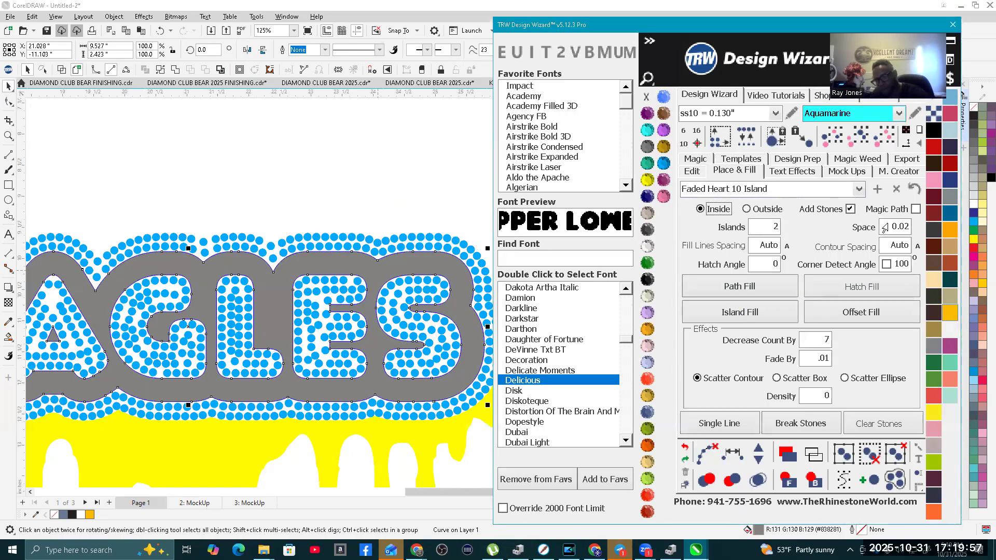
double_click(754, 232)
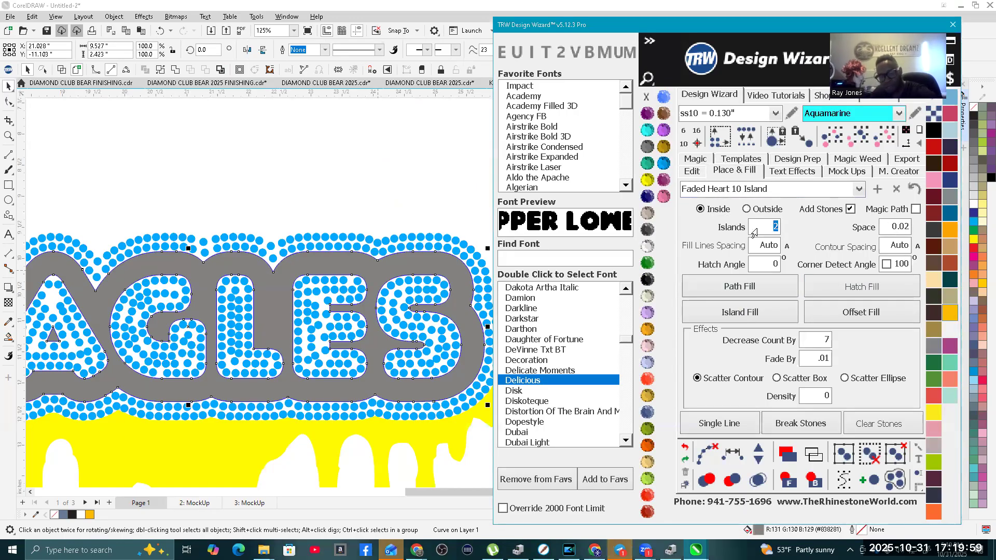
type("1")
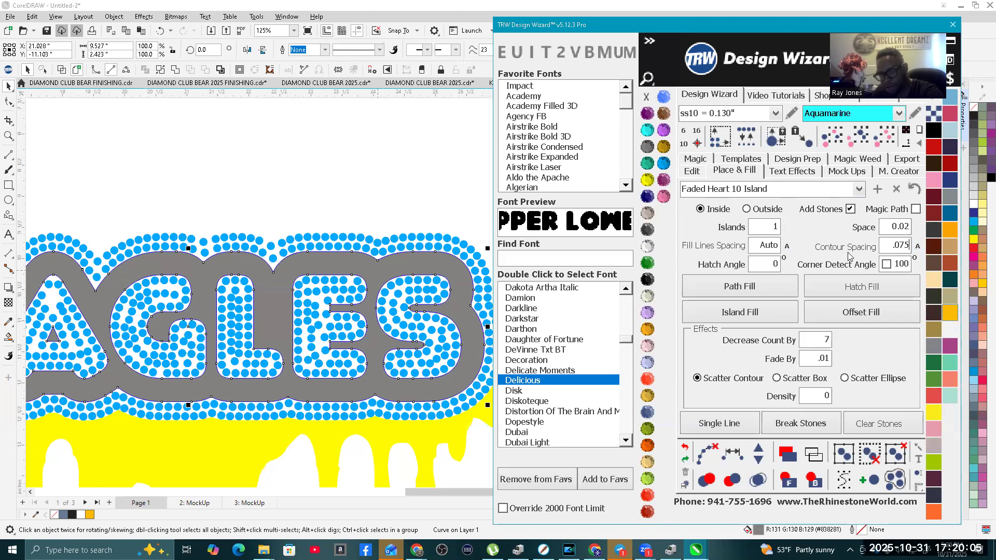
left_click(886, 264)
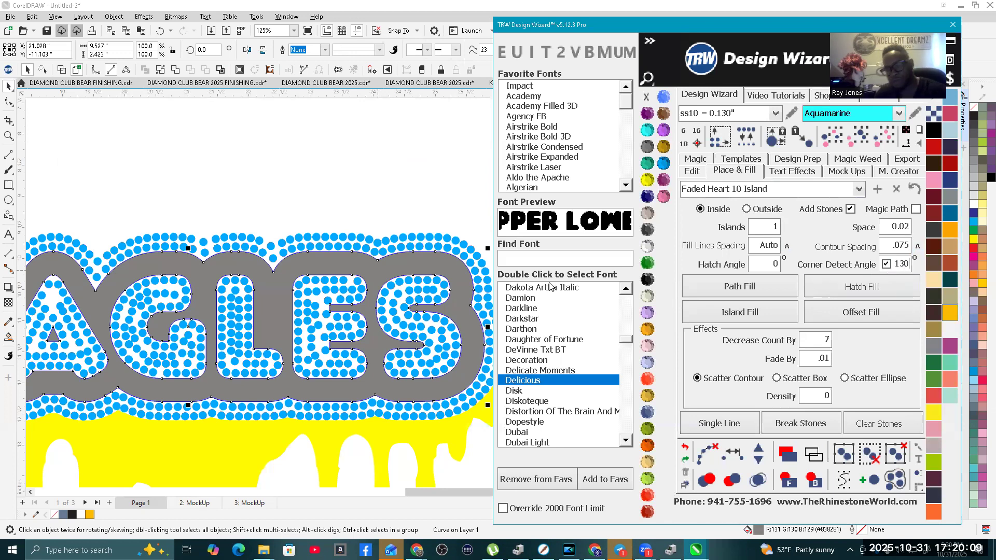
left_click(769, 314)
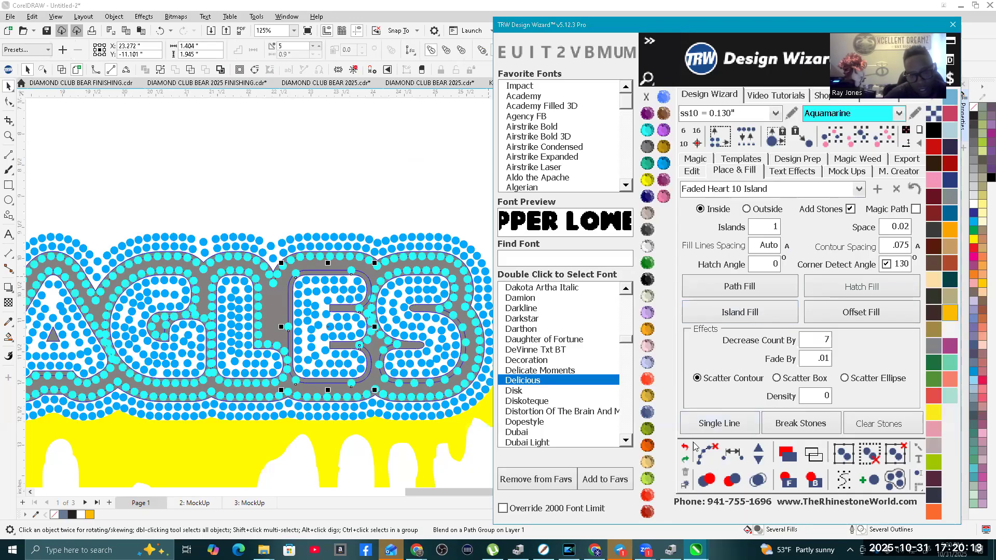
left_click(704, 455)
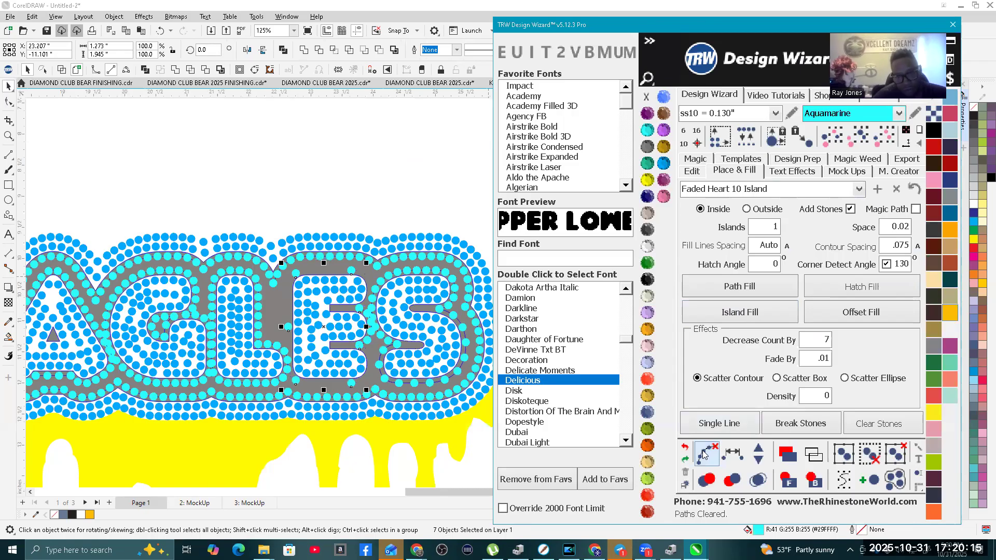
scroll(476, 202, "down", 2)
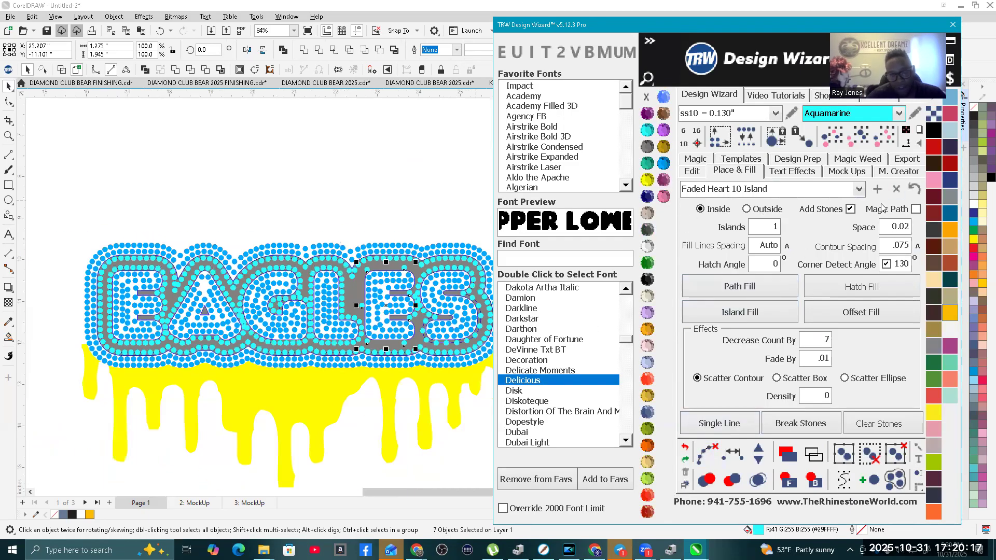
left_click(685, 447)
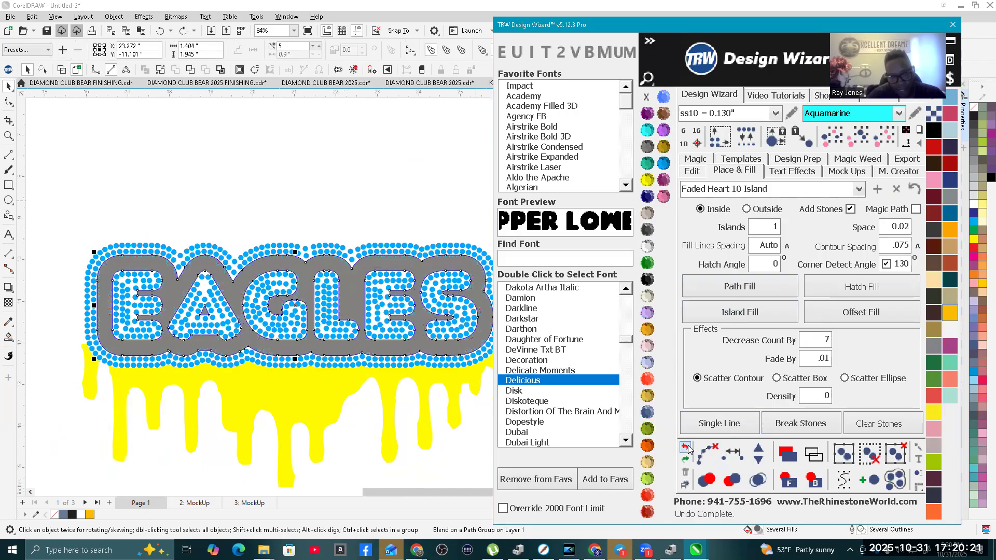
Step: From the Default preset, Island Fill the gray outline inside with stones, 0 islands, Auto line spacing, contour spacing .075 and corner detect angle 130
left_click(860, 193)
left_click(835, 199)
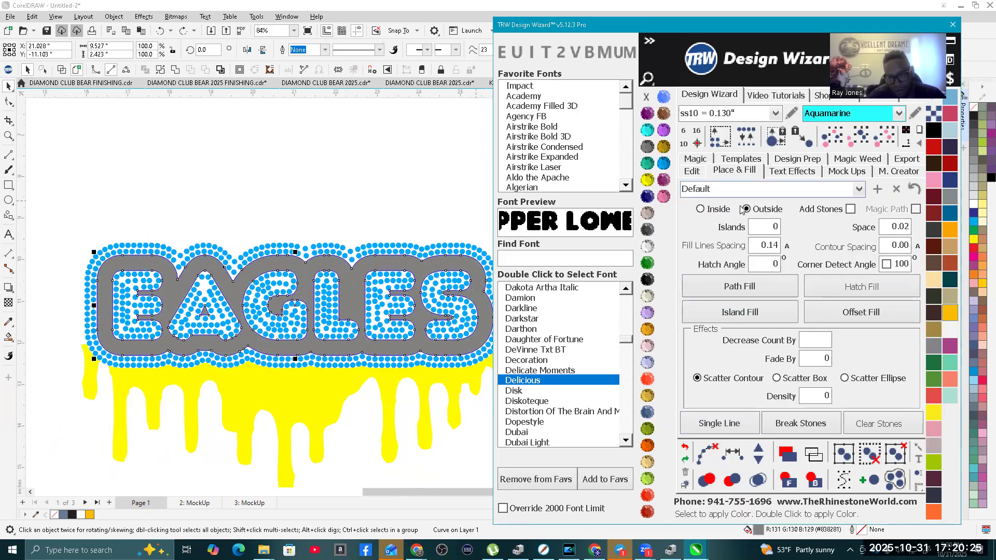
double_click(884, 249)
type(".0")
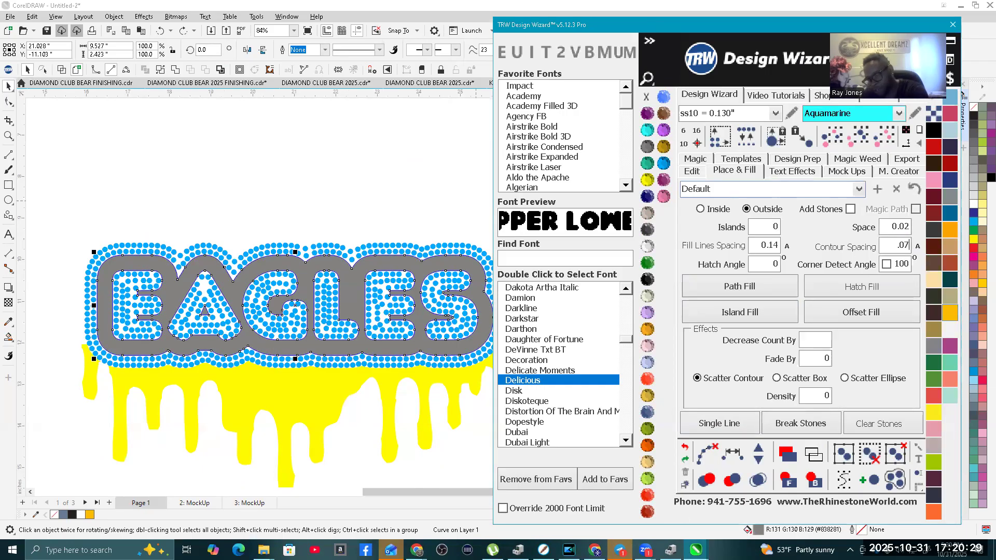
double_click(889, 265)
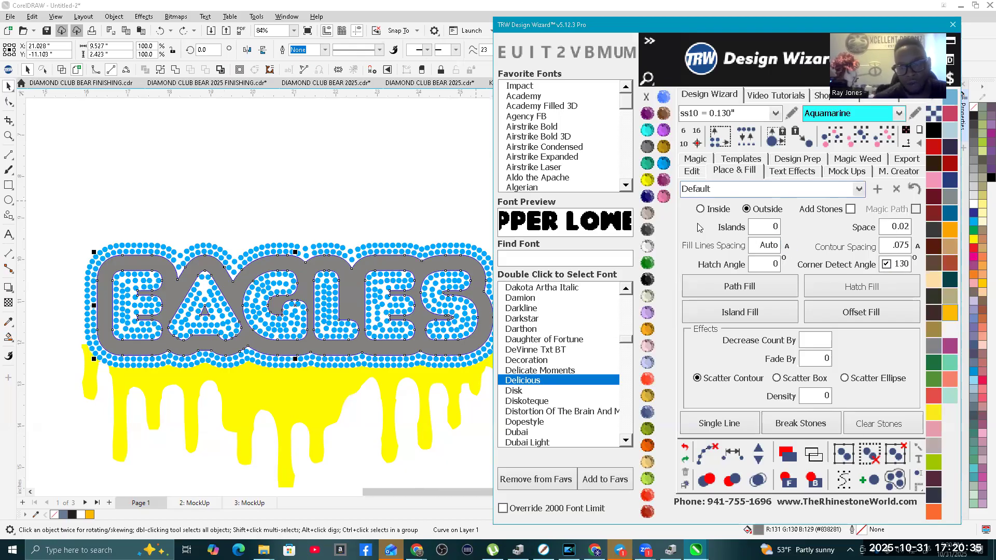
left_click(851, 210)
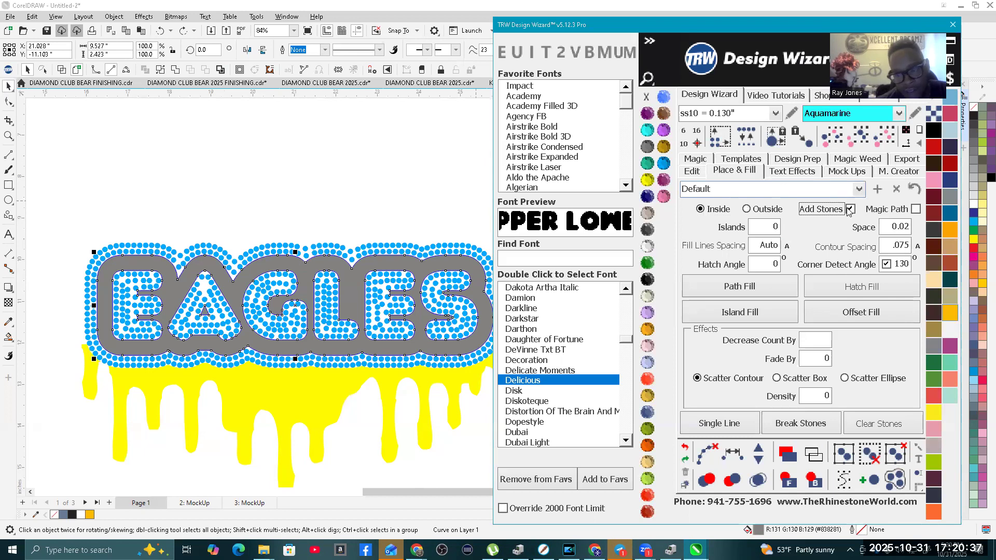
left_click(754, 310)
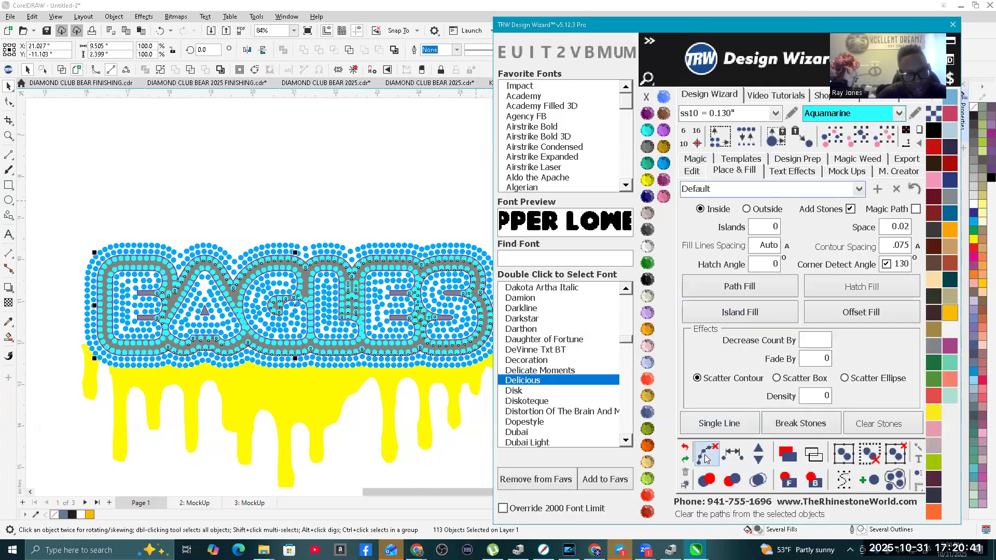
Step: Clear the paths from the aquamarine fill and merge its overlapping stones
left_click(735, 460)
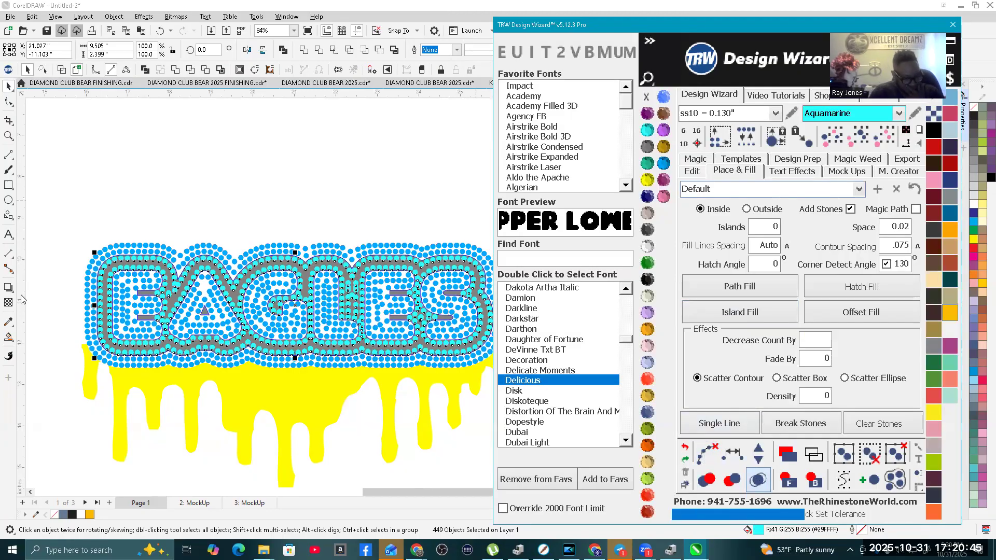
scroll(29, 293, "down", 2)
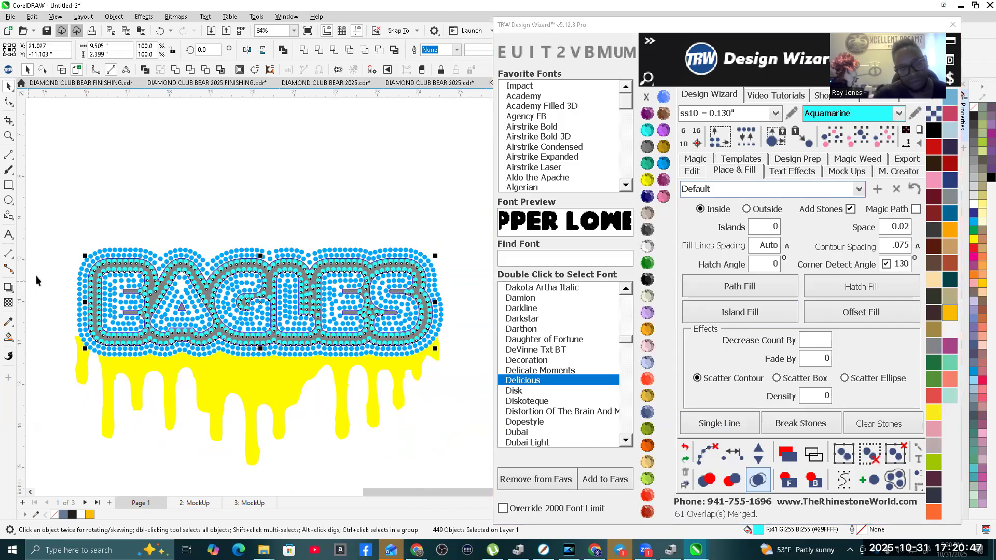
key("Escape")
Step: Move the overlapping aquamarine stone between the second E and the S slightly upward to even out the spacing
scroll(249, 275, "up", 3)
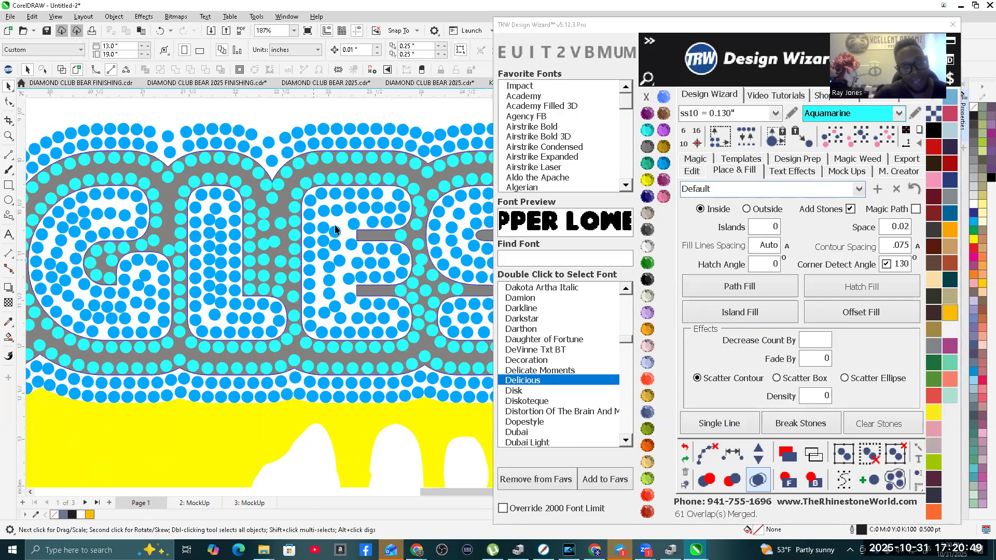
scroll(409, 208, "up", 2)
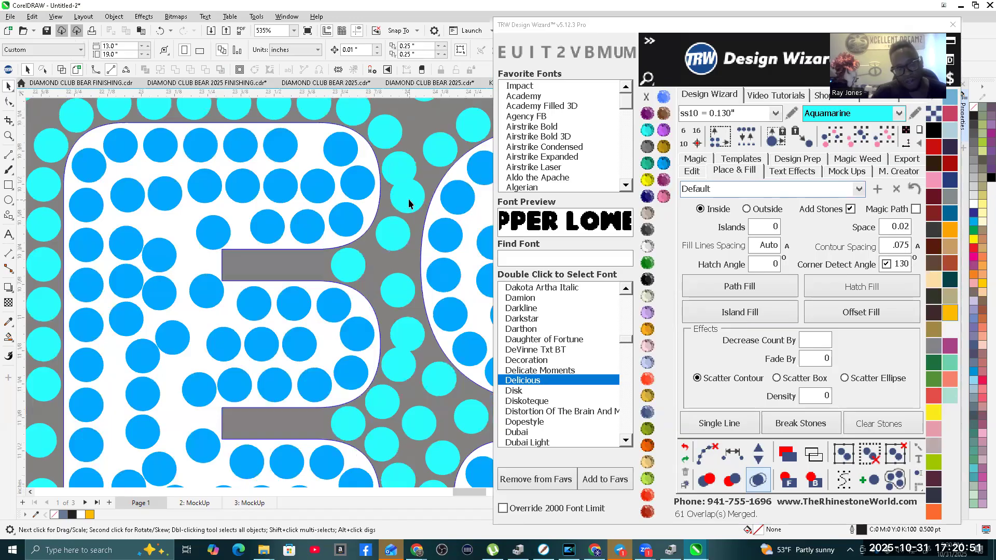
left_click(409, 202)
scroll(295, 262, "down", 3)
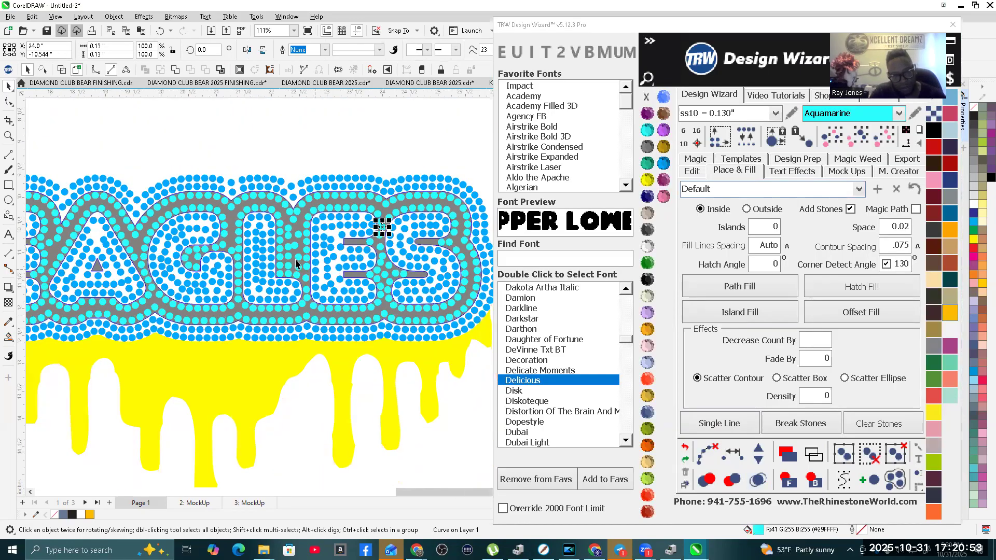
scroll(382, 248, "up", 3)
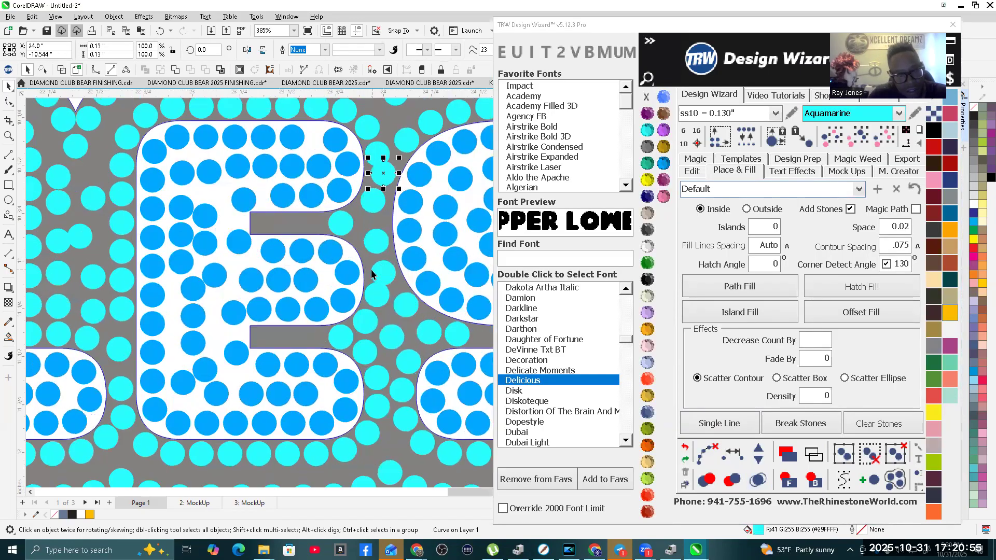
scroll(387, 283, "up", 2)
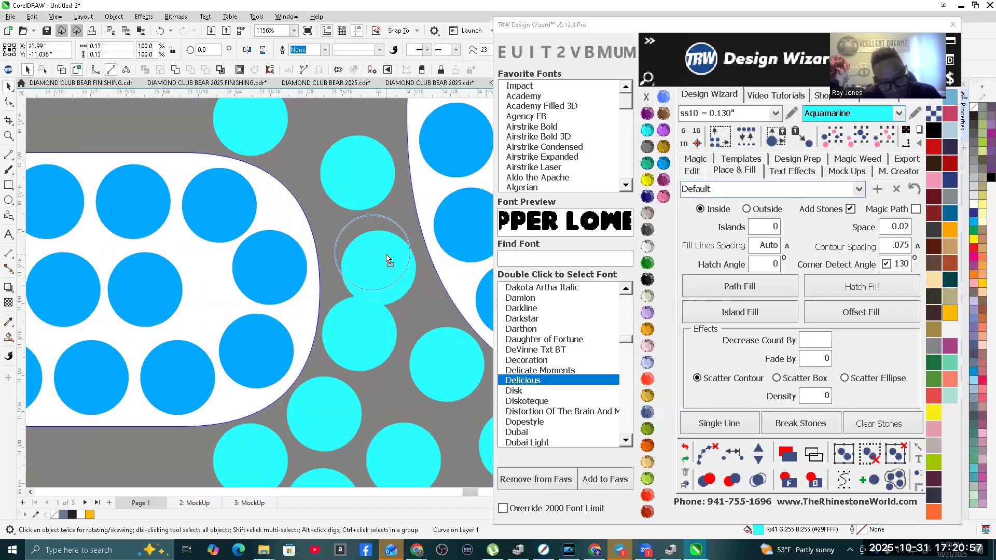
scroll(334, 339, "up", 1)
scroll(334, 340, "down", 3)
scroll(367, 360, "down", 2)
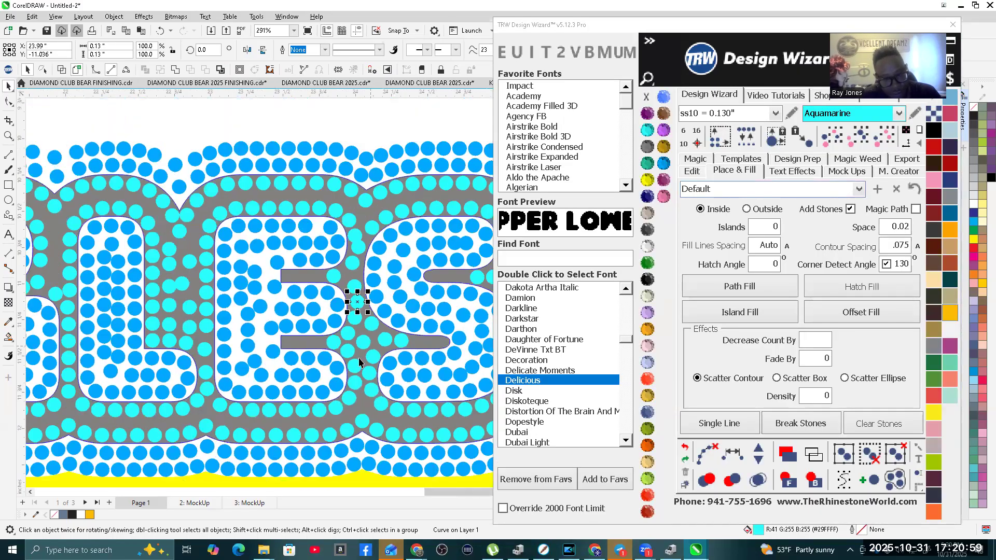
Step: Copy an aquamarine stone to the inner end of the second E's lower slot and add two stones in between, without the path
scroll(339, 358, "up", 3)
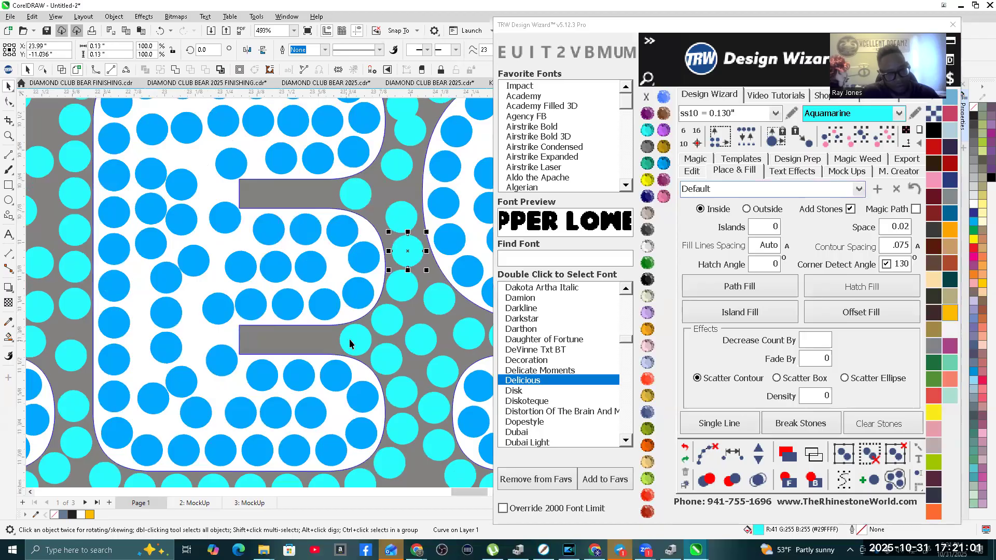
left_click(361, 340)
left_click_drag(361, 340, 267, 340)
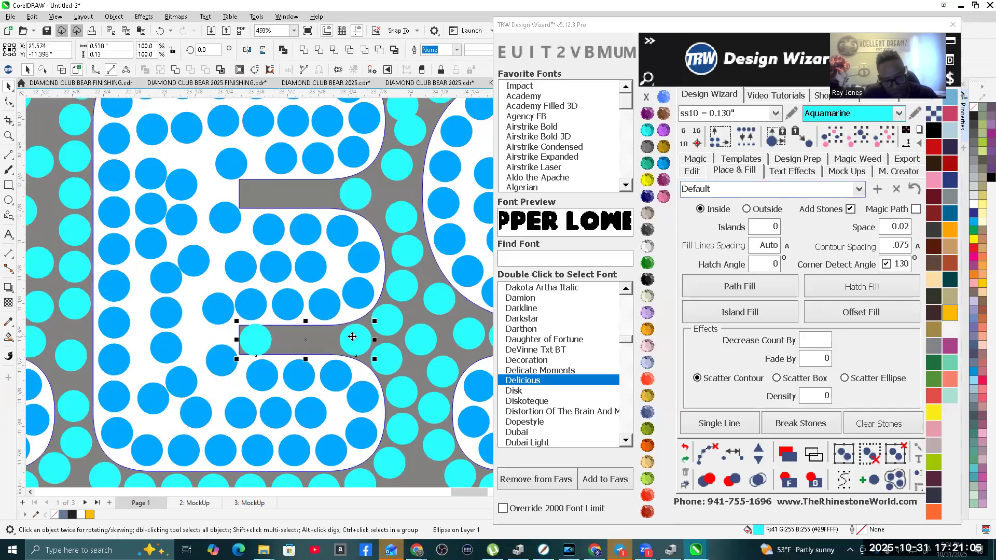
left_click(756, 451)
left_click(756, 451)
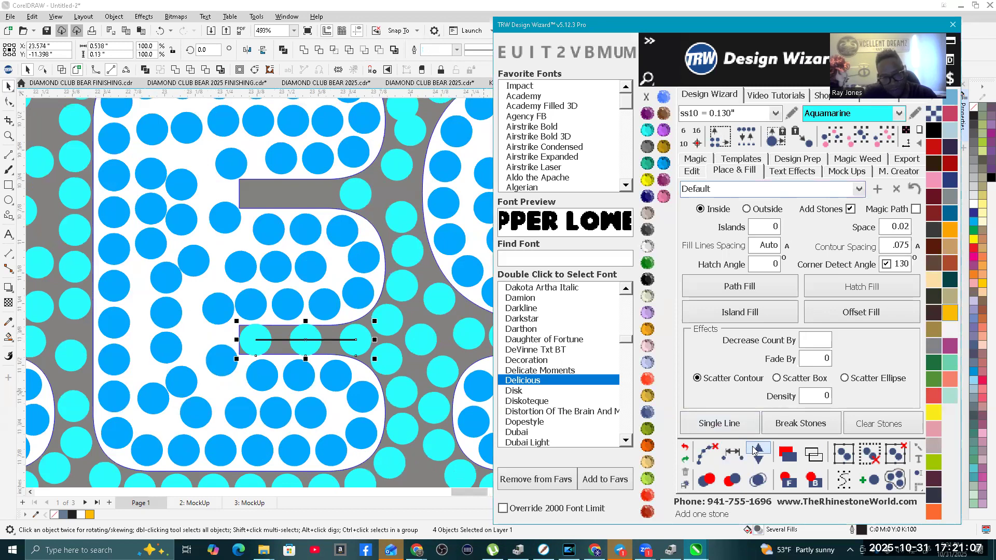
left_click(756, 451)
left_click(706, 455)
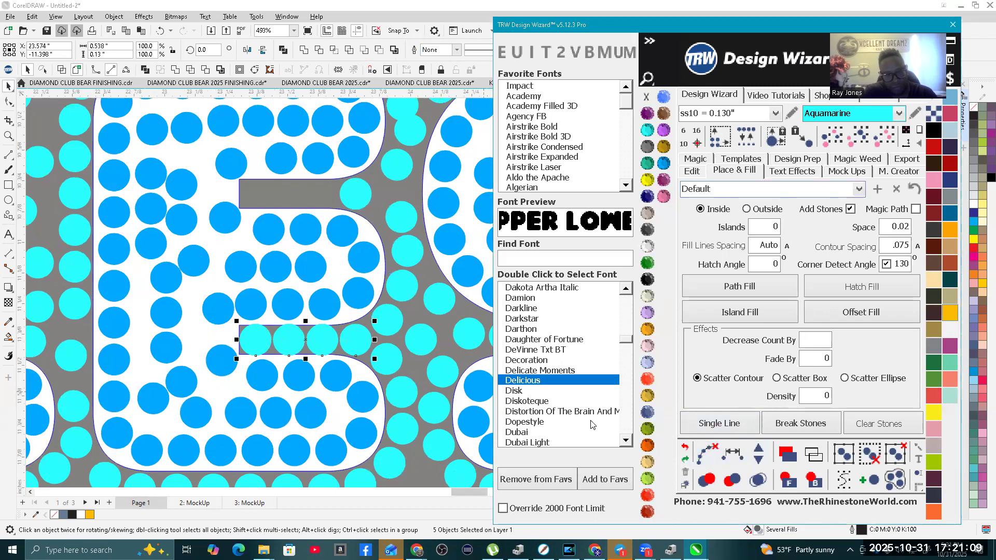
Step: Respace the aquamarine stones evenly from the second E's lower slot around its lower curve and along its base, and clear the path
left_click_drag(237, 318, 366, 357)
left_click(366, 346, "shift")
left_click(387, 365, "shift")
left_click(400, 392, "shift")
scroll(414, 285, "down", 2)
scroll(387, 404, "up", 2)
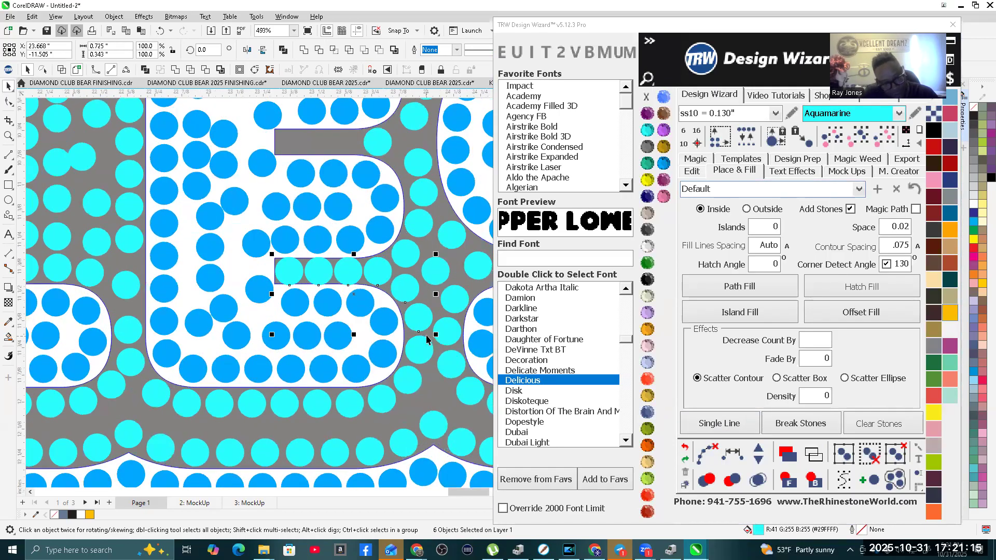
left_click(389, 400, "shift")
left_click(339, 403, "shift")
left_click(308, 402, "shift")
left_click(252, 404, "shift")
left_click(188, 404, "shift")
left_click(155, 389, "shift")
left_click(131, 365, "shift")
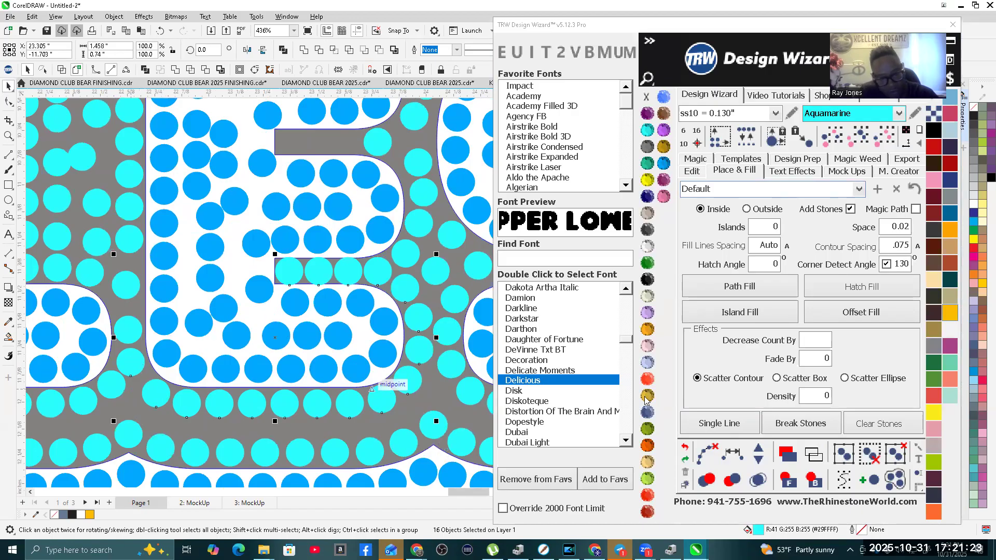
left_click(732, 455)
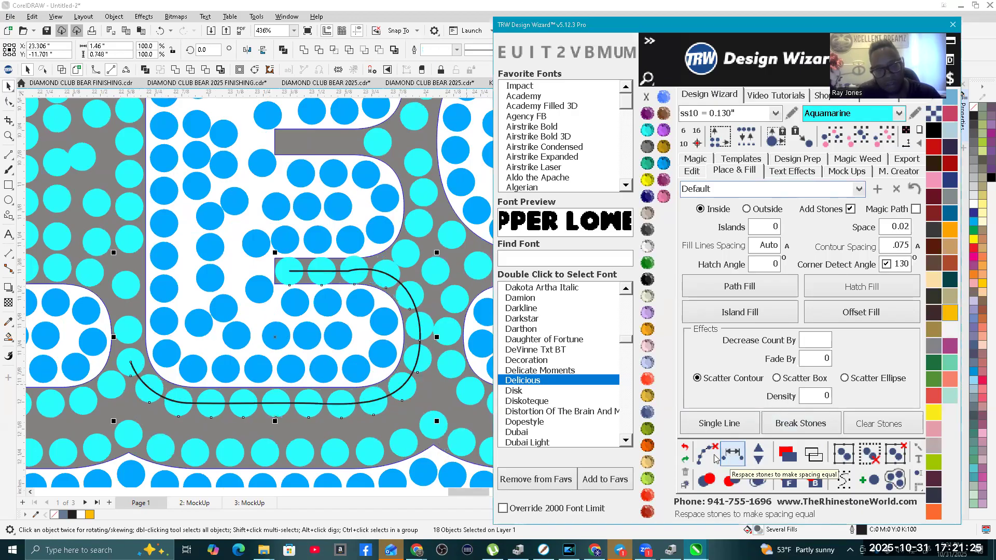
scroll(211, 358, "down", 2)
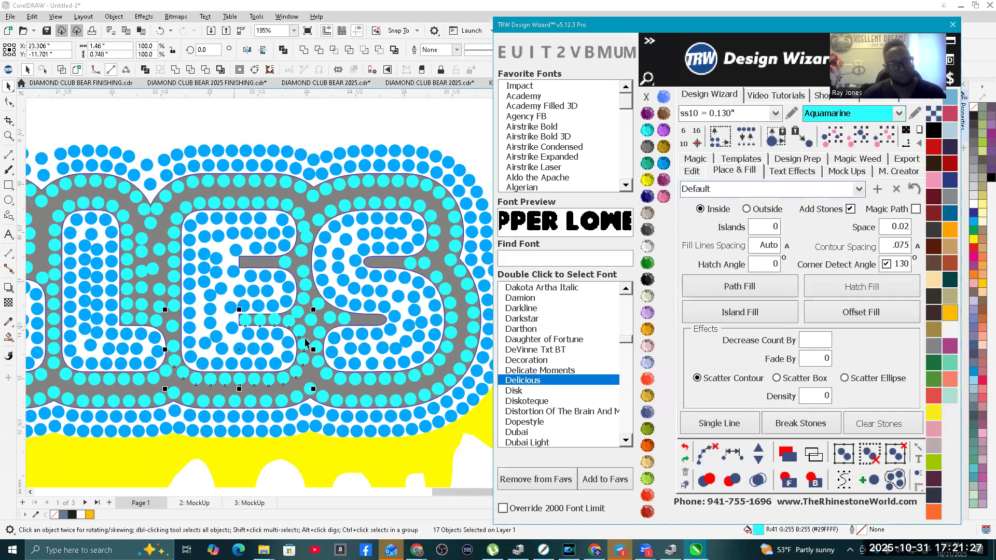
scroll(306, 341, "down", 3)
left_click(278, 210)
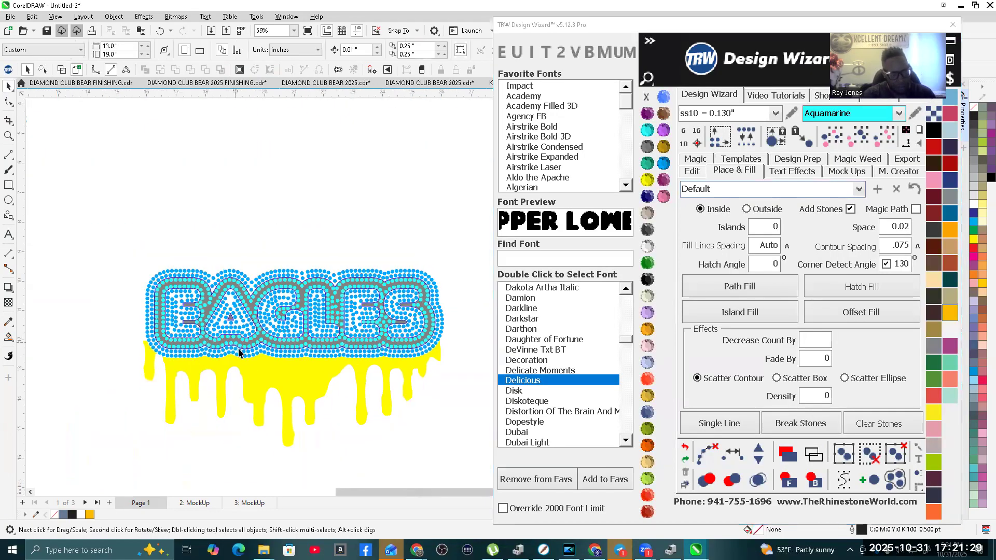
Step: Fill the yellow drip beneath the EAGLES lettering with ss10 Amethyst stones using Island Fill
scroll(272, 384, "up", 1)
scroll(223, 368, "down", 1)
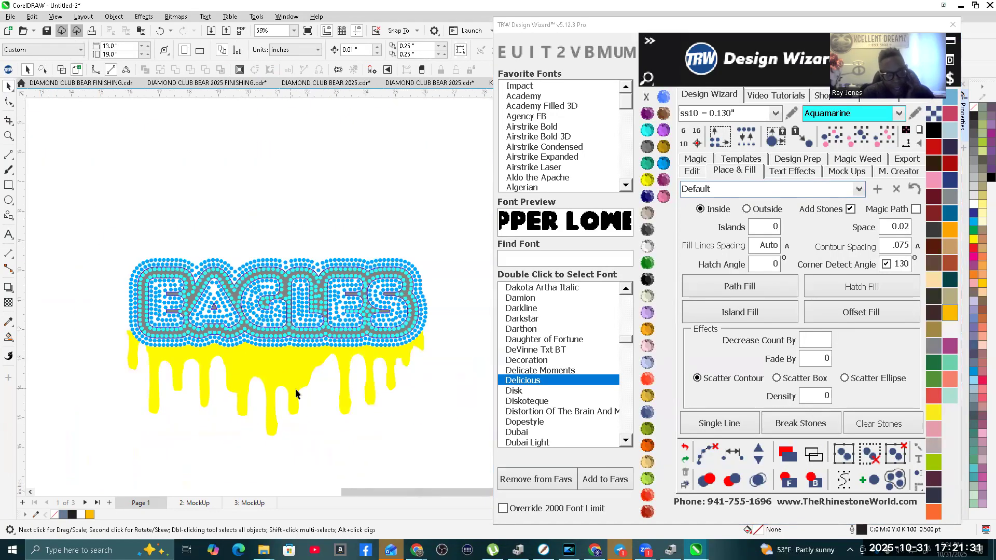
left_click(273, 368)
scroll(354, 392, "up", 1)
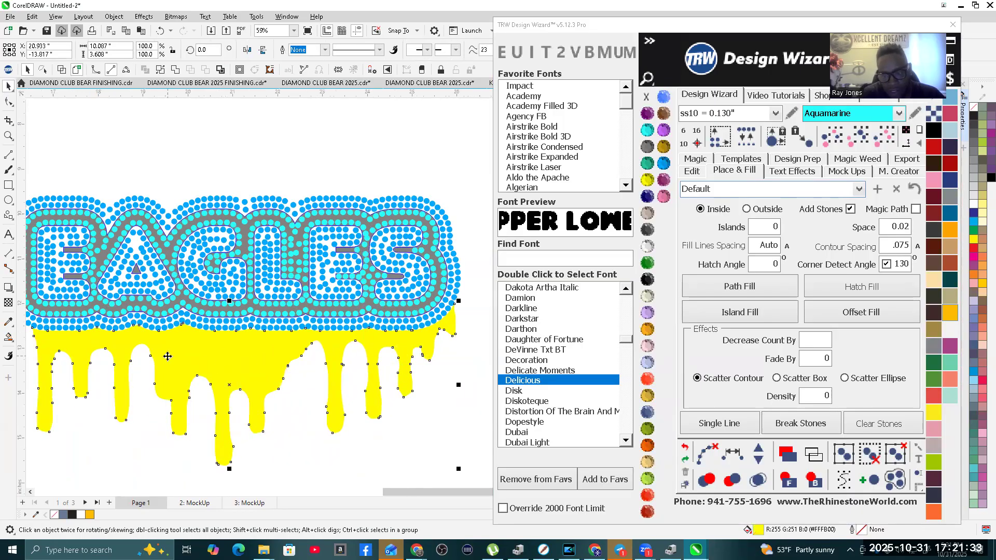
scroll(188, 353, "down", 1)
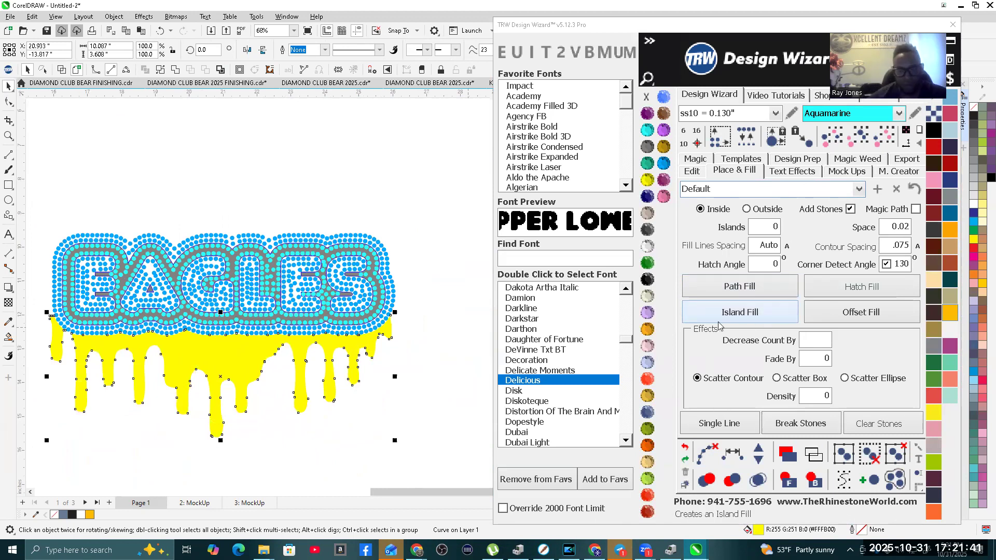
left_click(311, 156)
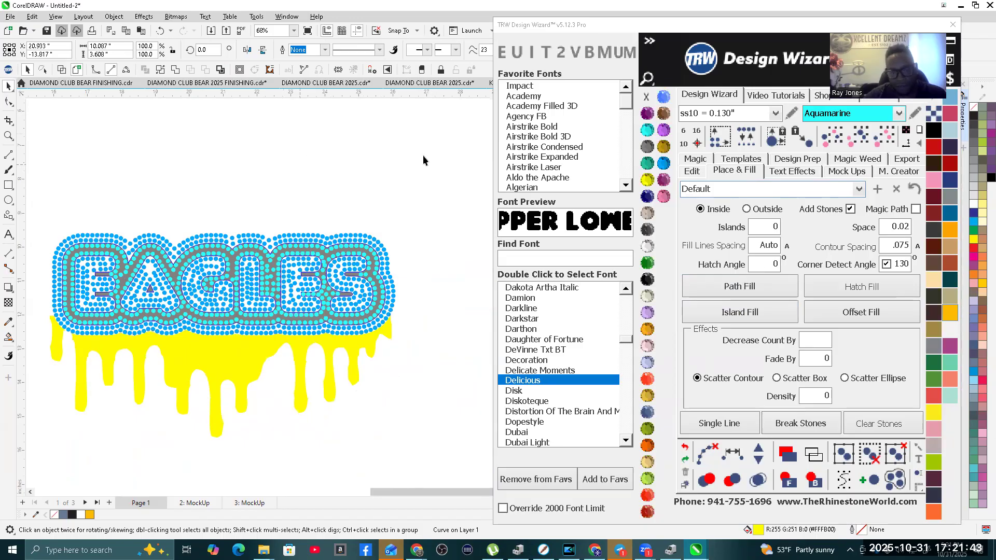
left_click(648, 117)
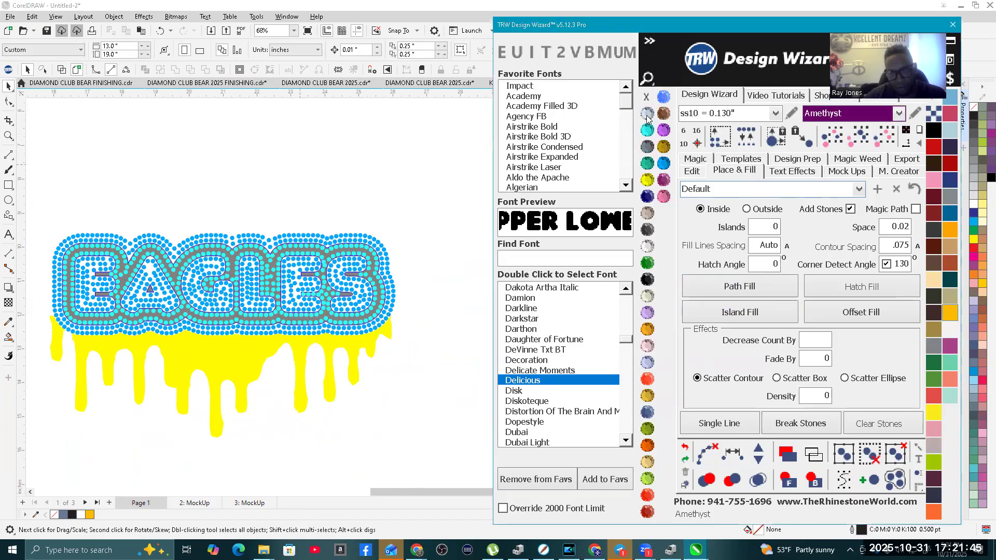
left_click(241, 365)
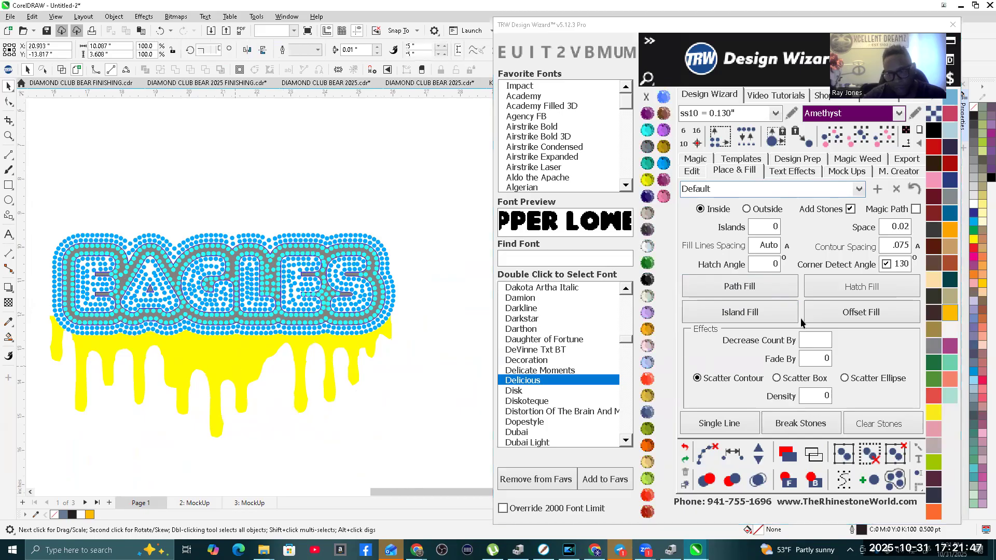
left_click(736, 313)
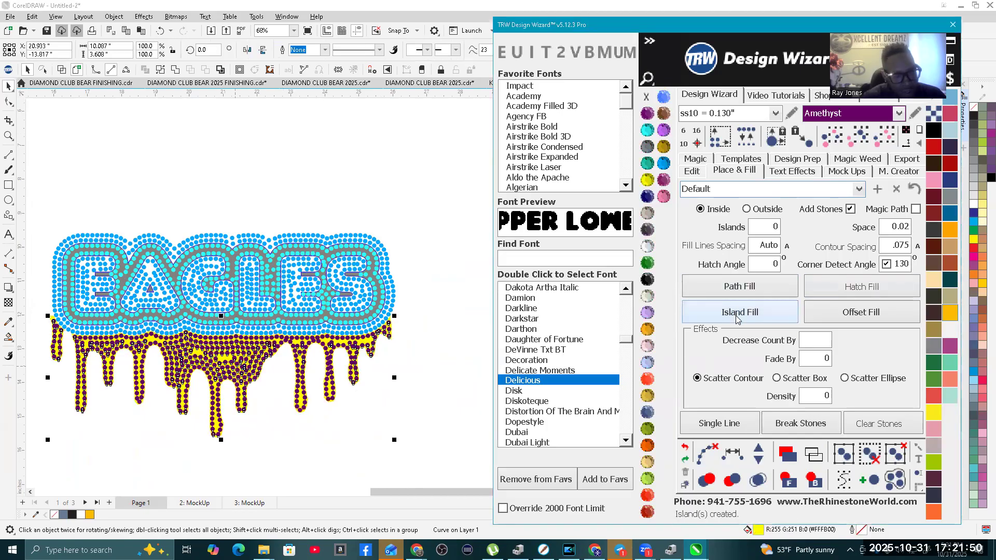
Step: Clear the paths from the Amethyst drip fill and merge its overlapping stones
left_click(705, 457)
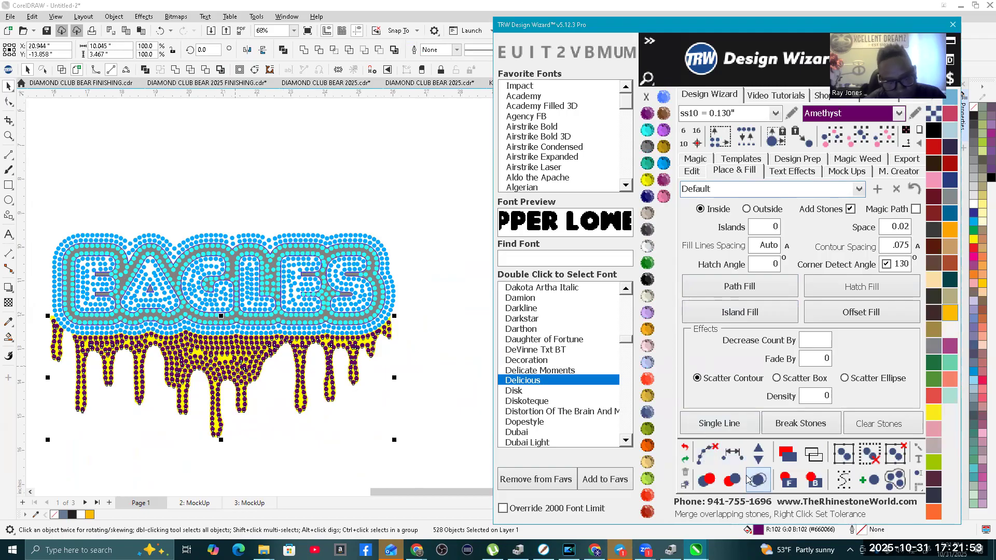
left_click(748, 480)
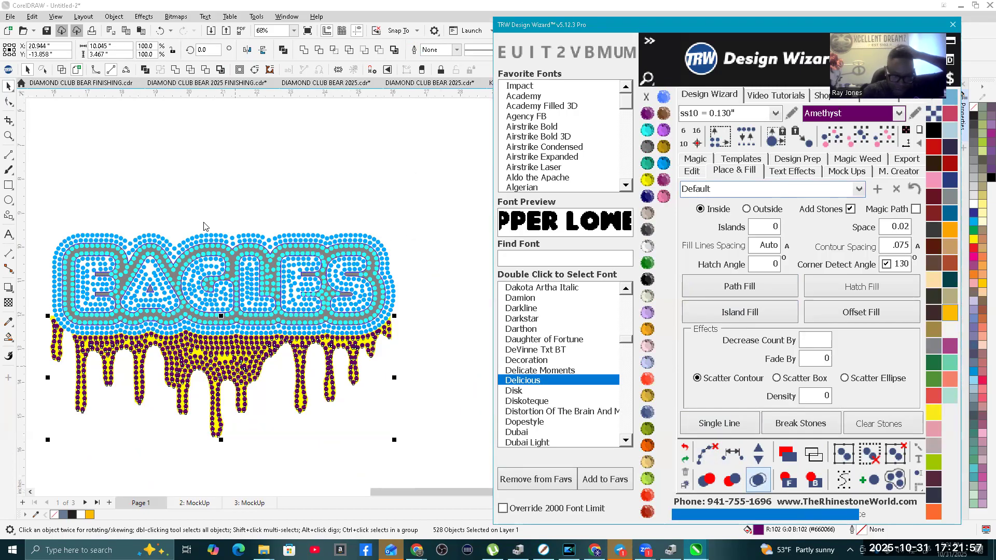
Step: Examine the stone placement and spacing across the EAGLES lettering, its outline and the drip
scroll(285, 273, "up", 4)
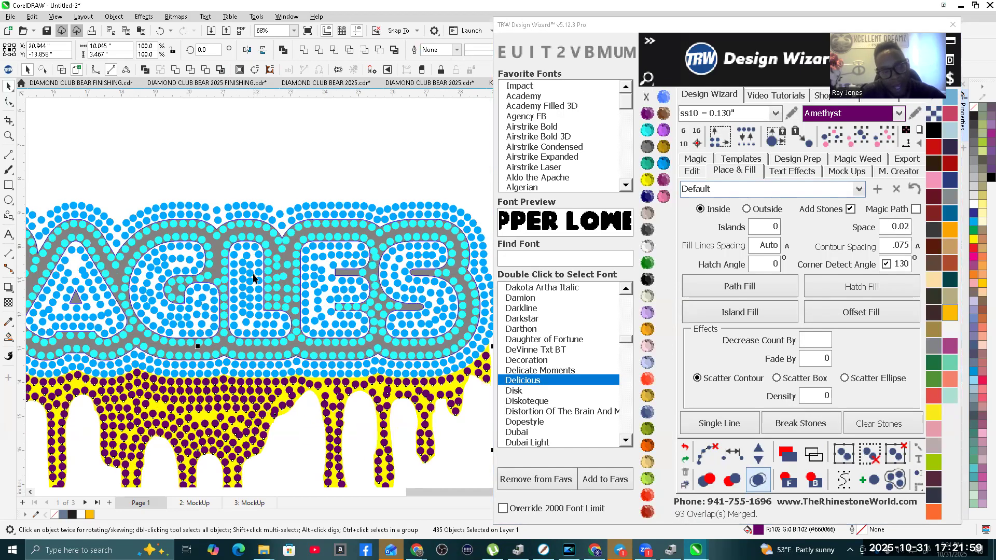
scroll(290, 296, "down", 6)
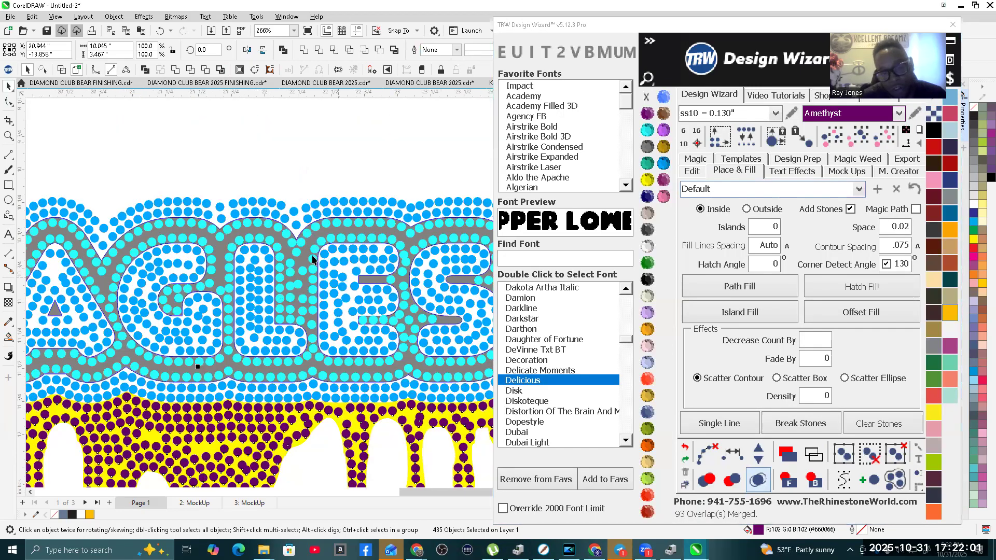
scroll(304, 316, "up", 5)
scroll(316, 312, "up", 6)
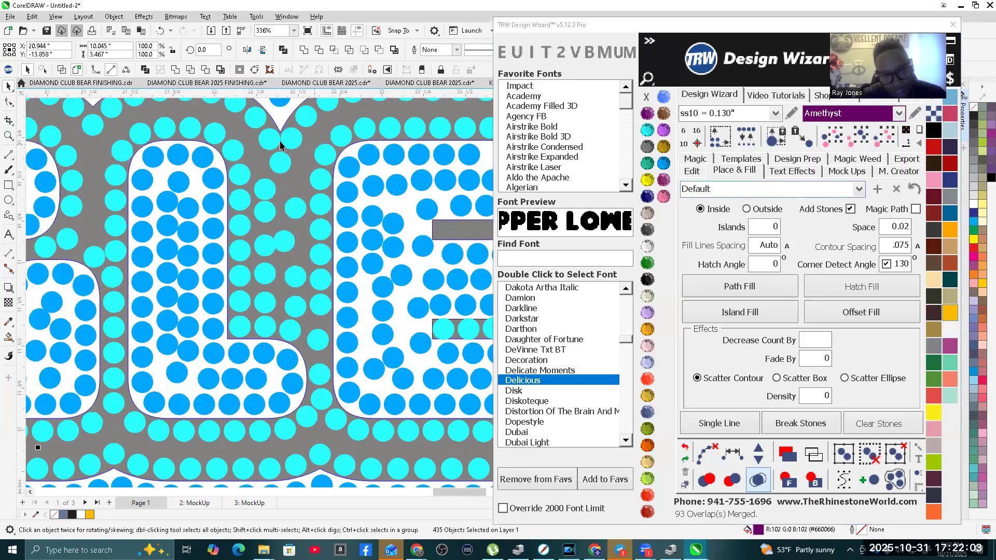
scroll(289, 157, "down", 3)
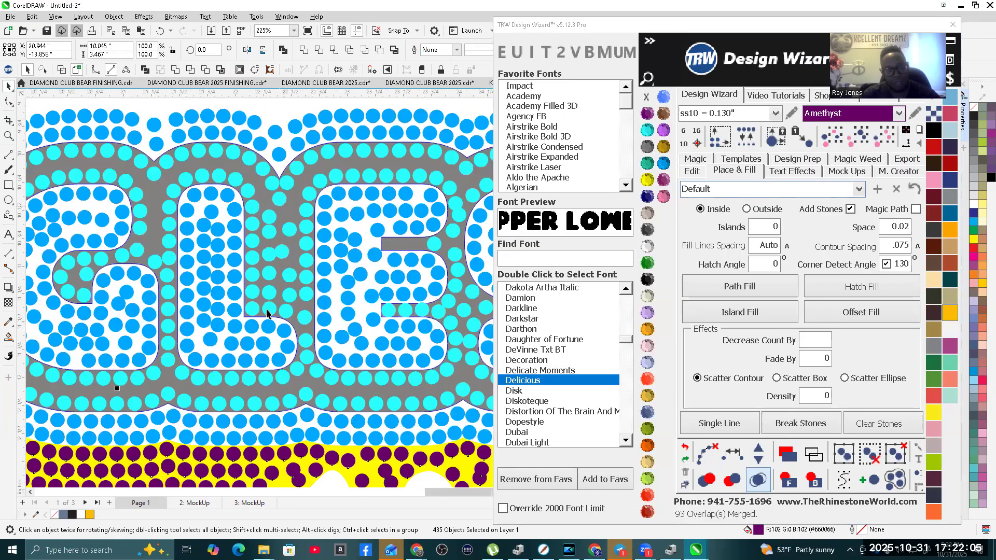
scroll(290, 251, "down", 5)
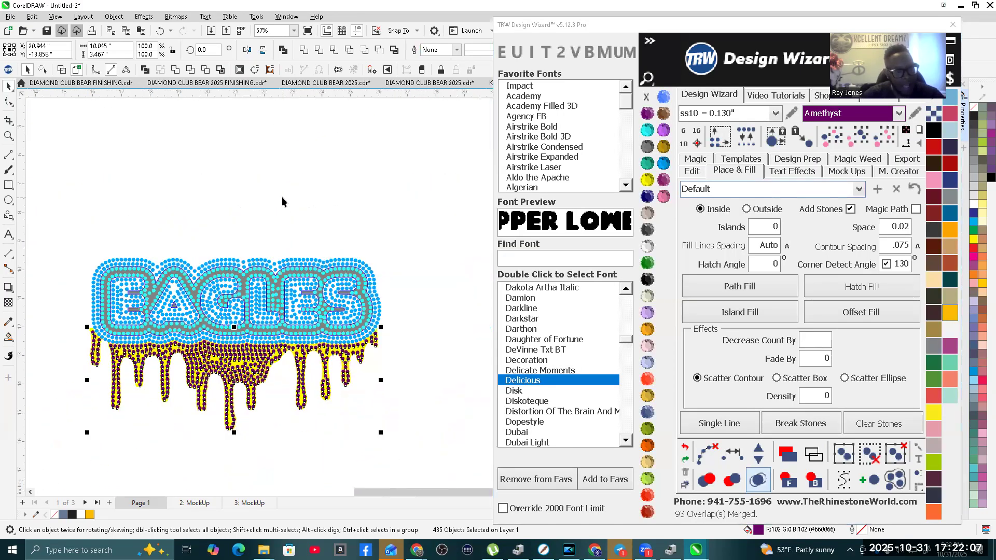
left_click(281, 197)
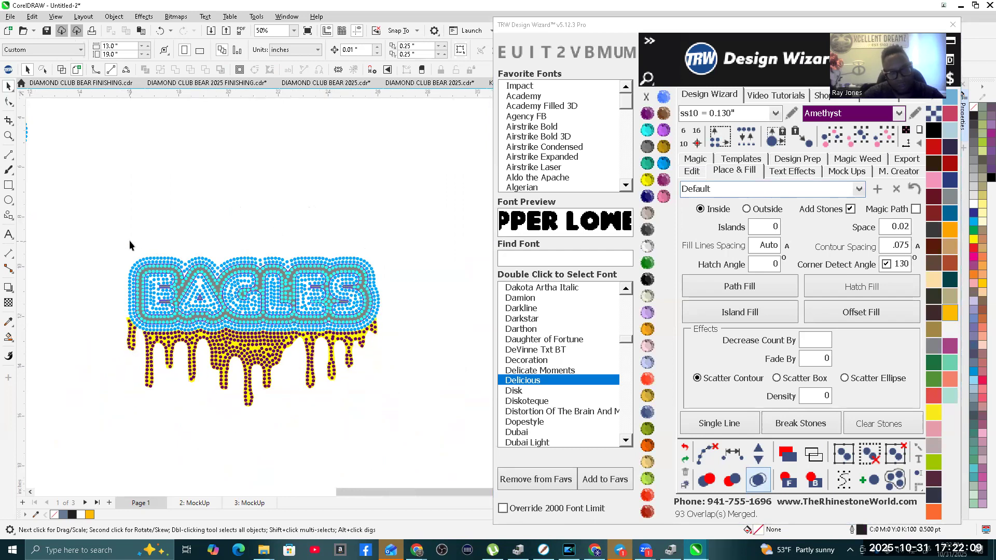
left_click_drag(105, 237, 353, 372)
left_click_drag(411, 412, 249, 305)
scroll(248, 301, "up", 6)
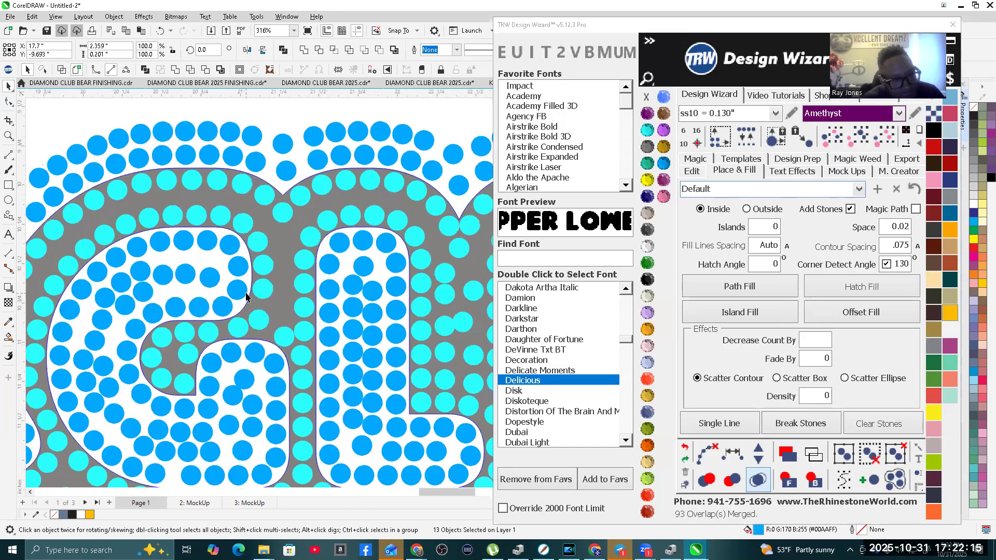
scroll(246, 293, "down", 8)
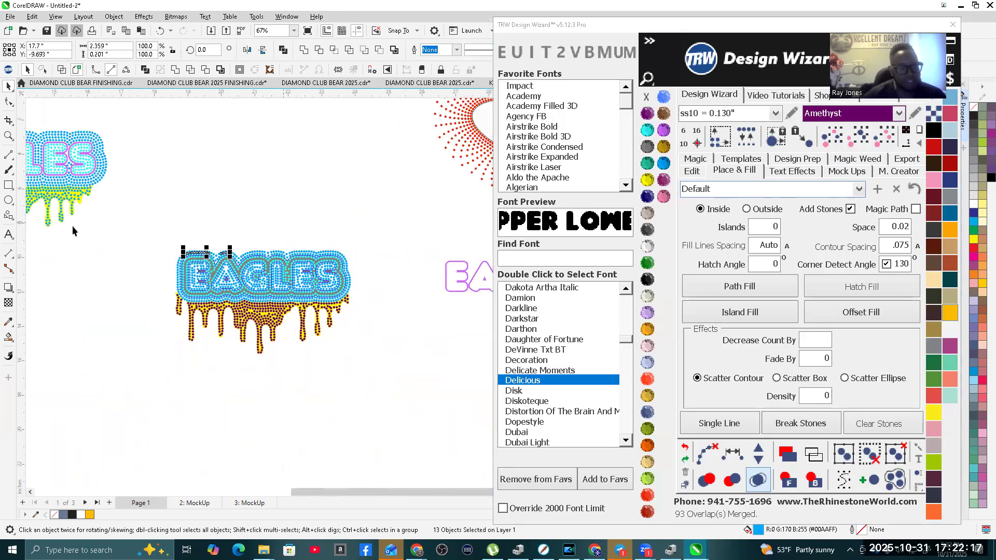
Step: Create a quick mockup of the whole EAGLES drip design on the Womens Scoop-Neck Shirt Front with simulated stones
left_click_drag(157, 233, 388, 399)
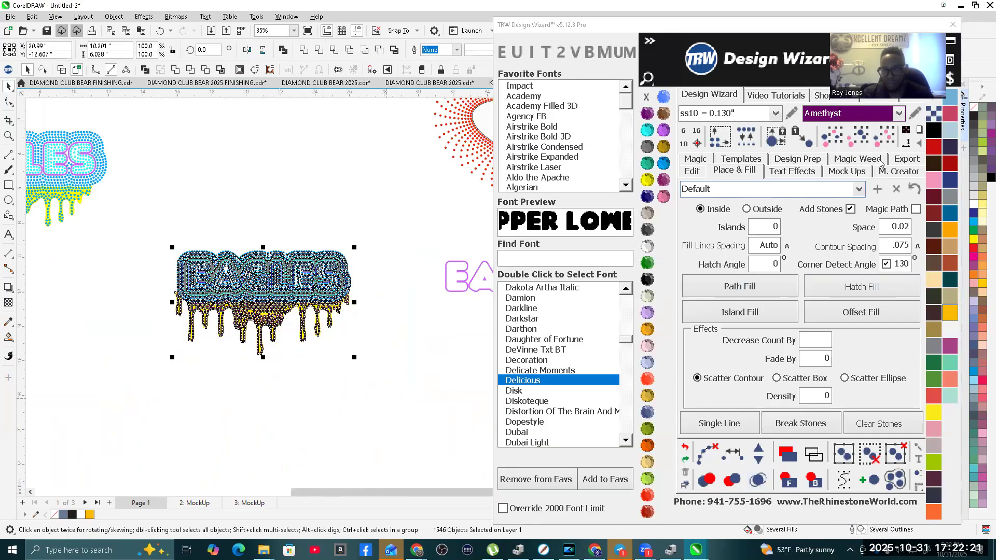
left_click(853, 173)
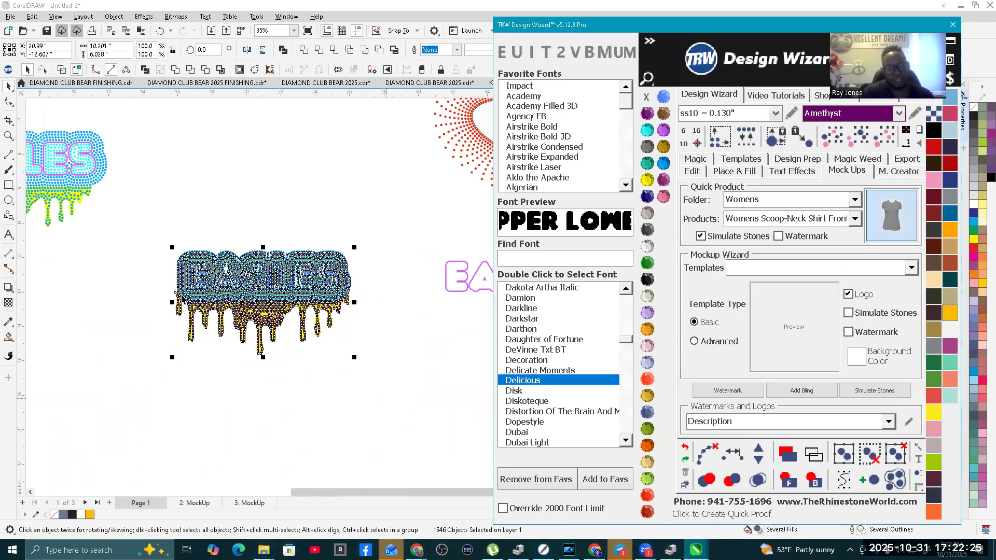
scroll(138, 117, "up", 5)
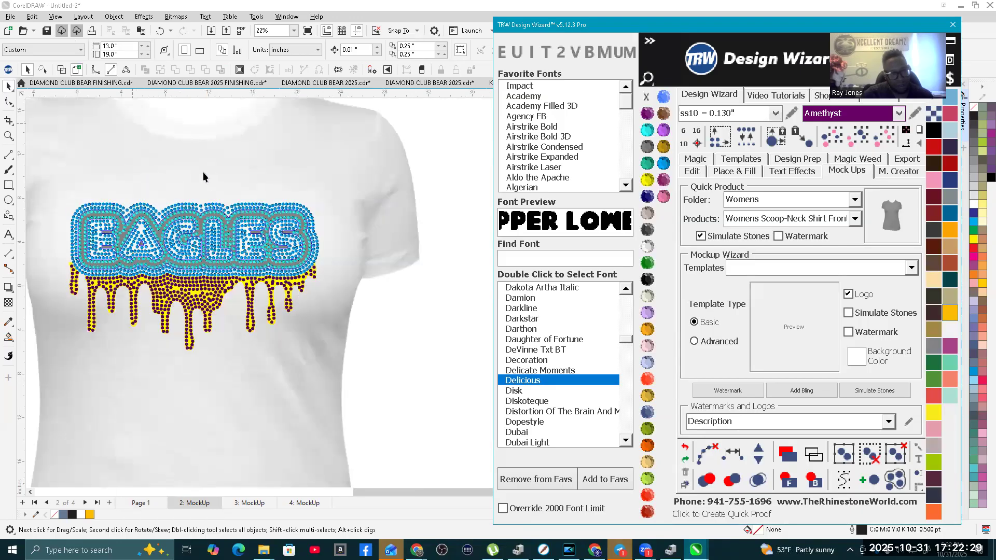
Step: Recolor the mockup shirt Jet Black
left_click(203, 172)
left_click(647, 278)
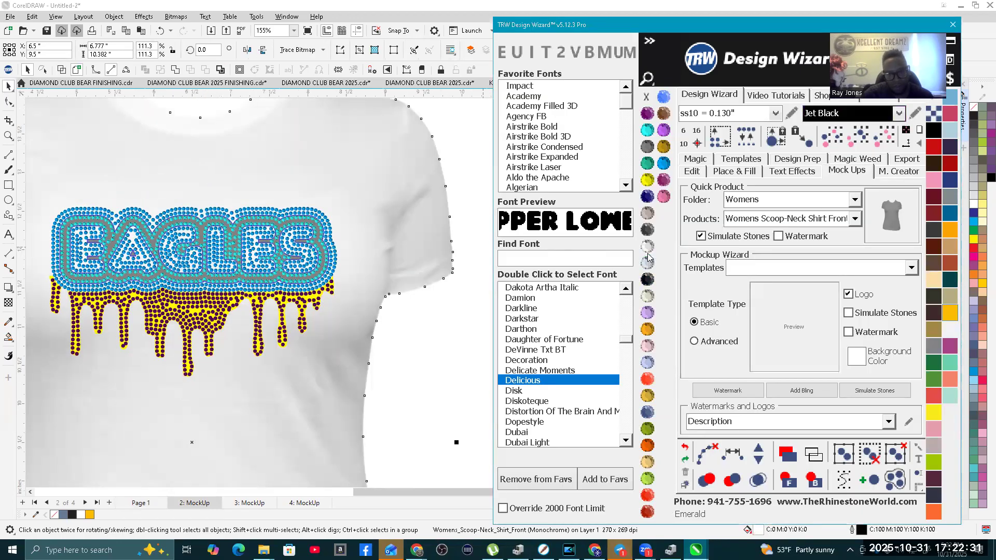
left_click(413, 387)
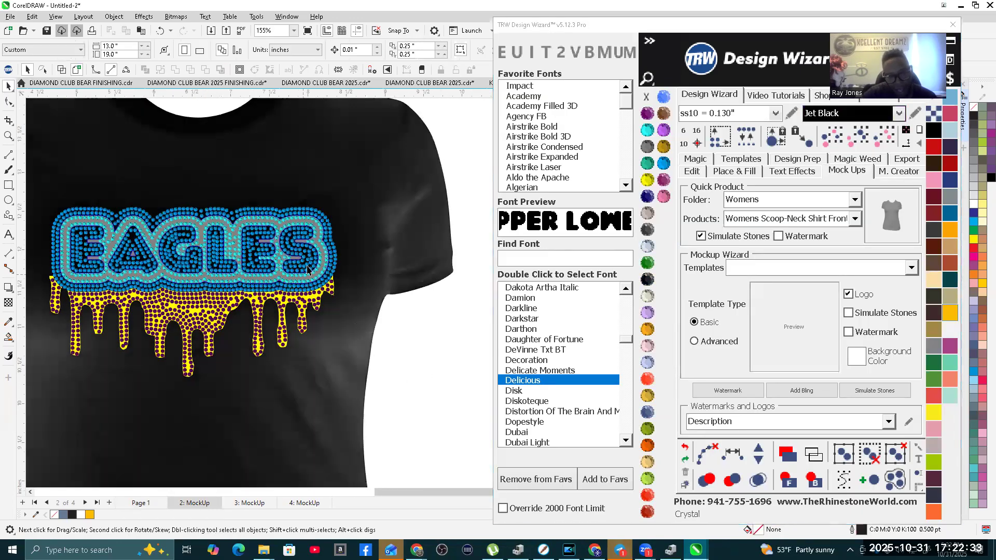
Step: Delete the gray lettering outline and the yellow drip shape behind the stones on the mockup
scroll(305, 251, "up", 2)
left_click(302, 252)
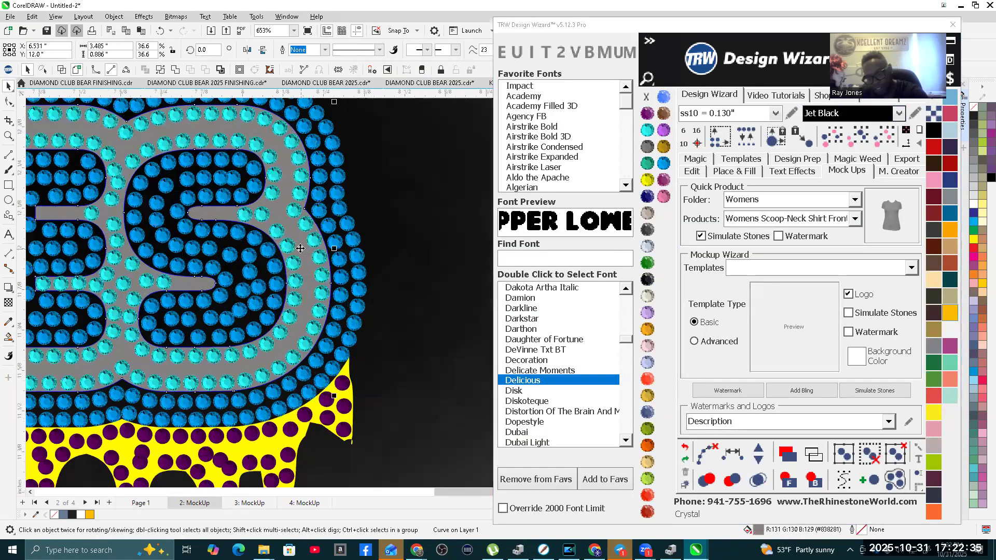
key("Delete")
scroll(318, 272, "down", 1)
scroll(332, 347, "down", 1)
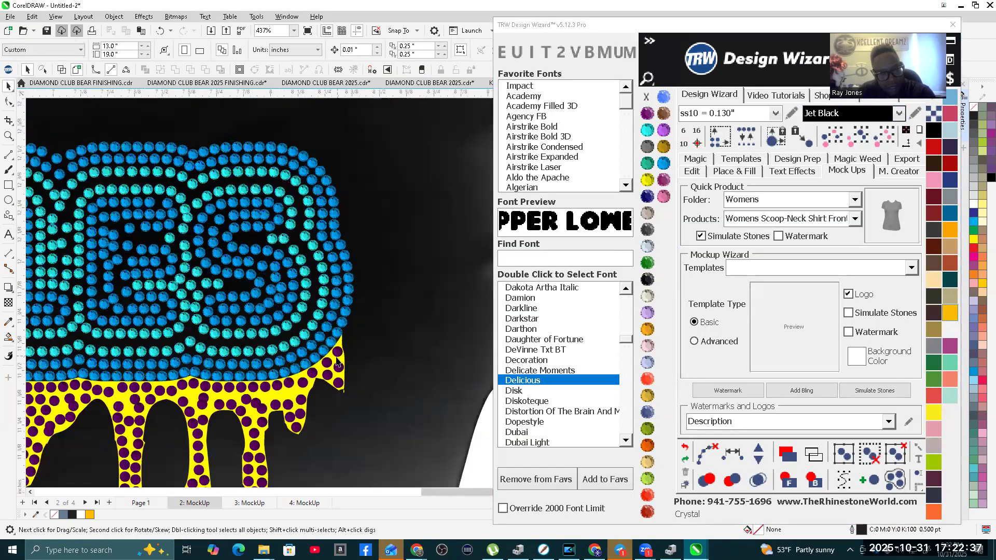
scroll(280, 397, "down", 3)
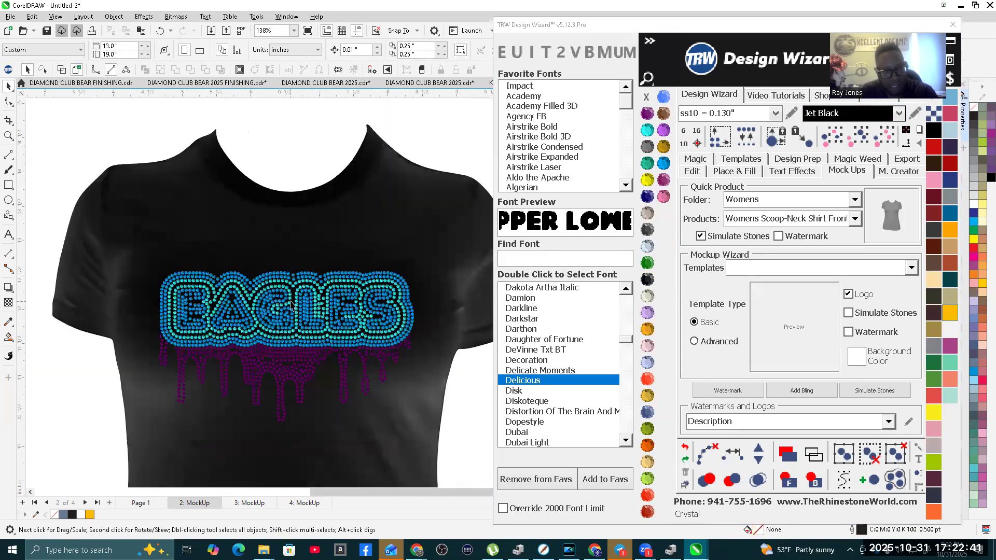
Step: Select all aquamarine stones on the shirt mockup, recolor them Crystal and group them
left_click(295, 311)
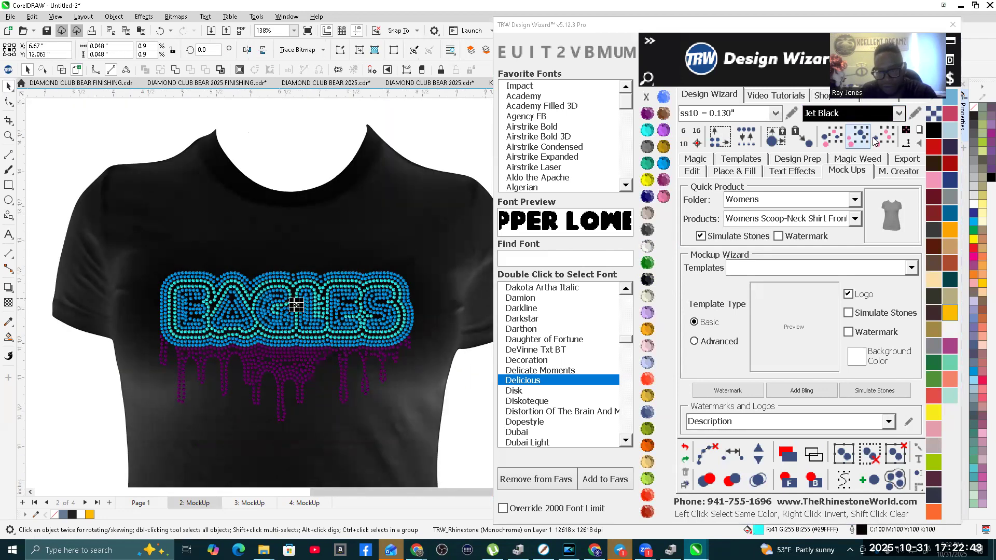
left_click(888, 141)
left_click(644, 245)
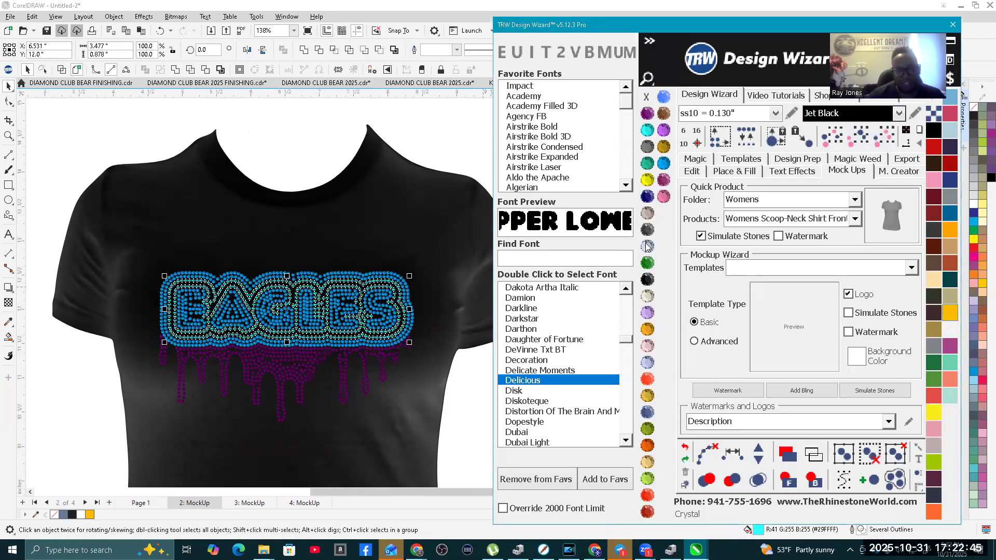
right_click(306, 283)
left_click(328, 289)
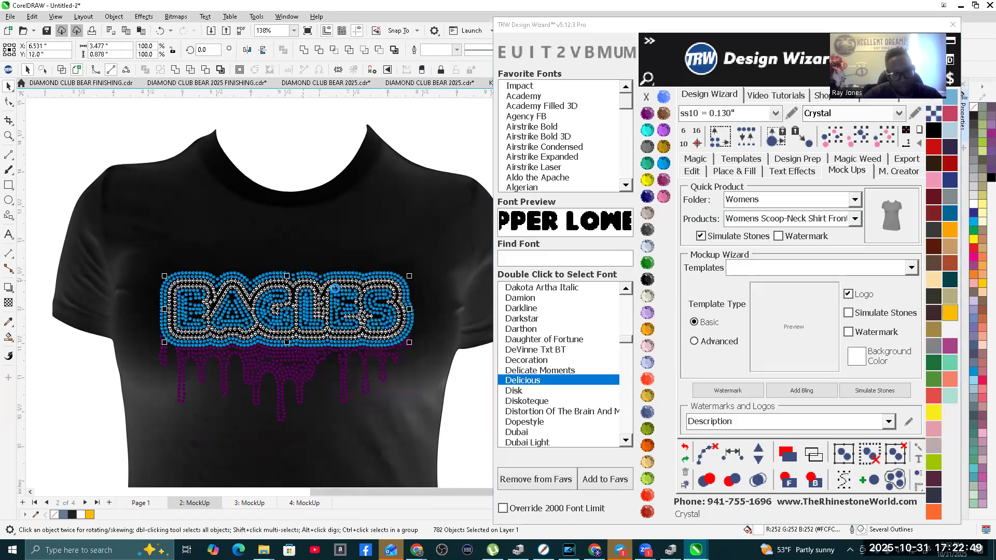
left_click(317, 167)
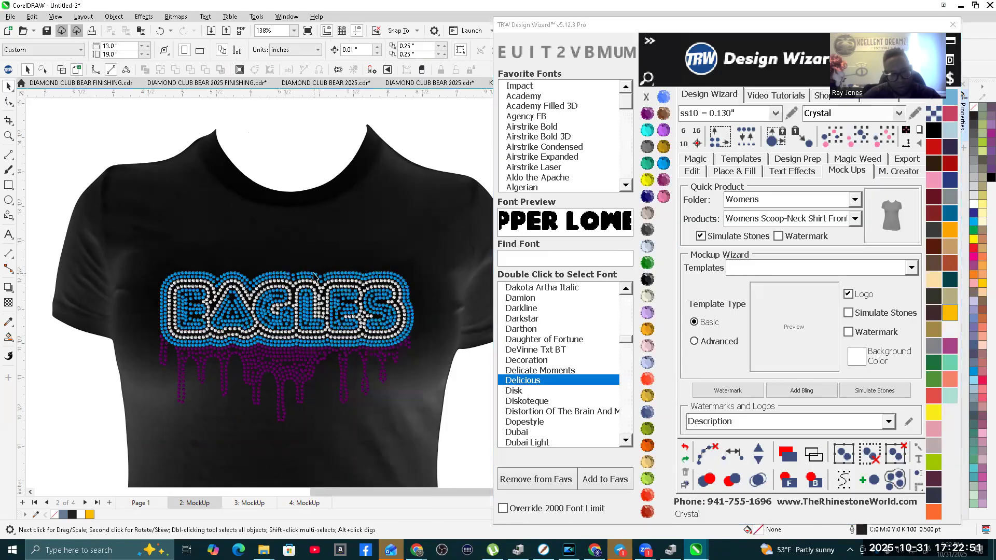
Step: Select all blue stones in the lettering and outer border, group them and recolor them Emerald
left_click(314, 277)
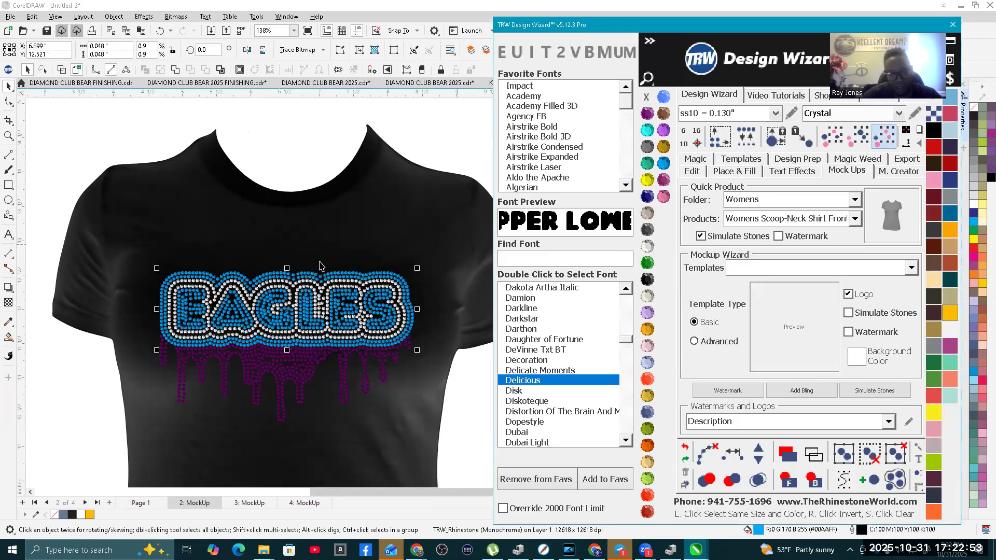
right_click(306, 276)
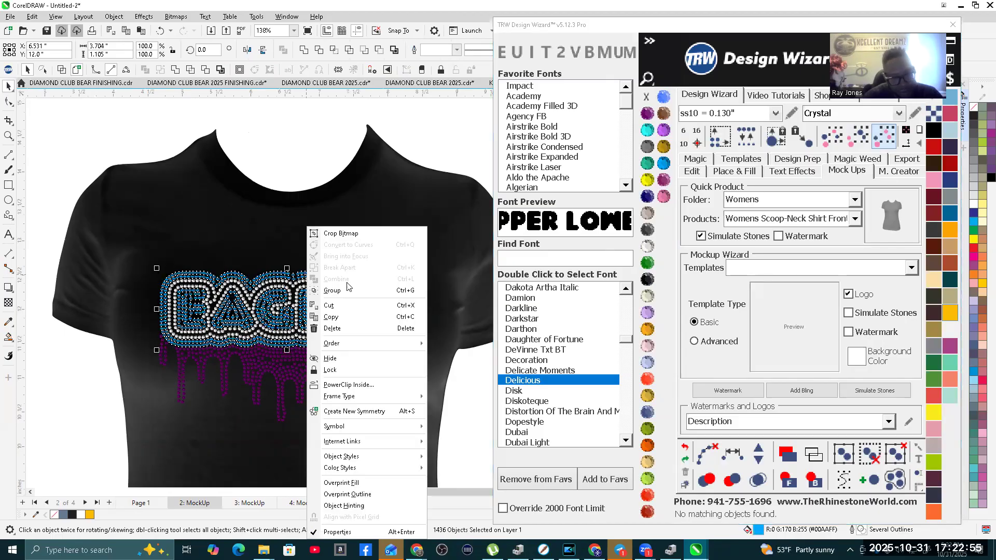
left_click(347, 288)
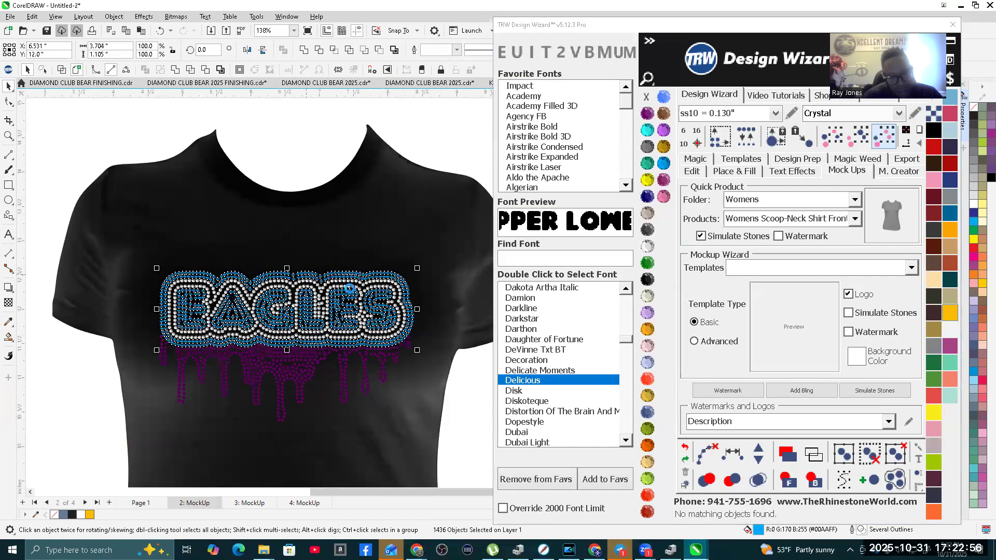
left_click(647, 264)
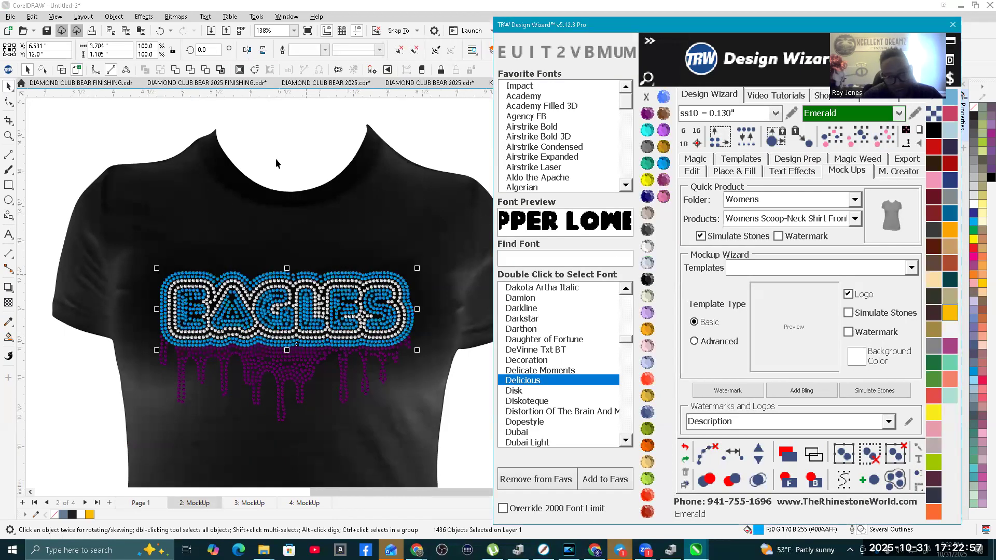
left_click(303, 158)
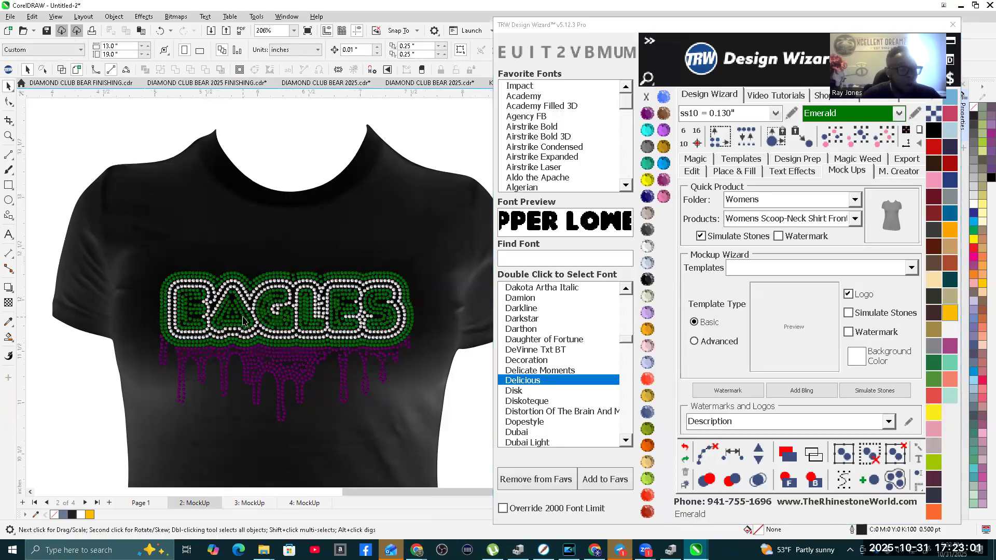
scroll(240, 318, "up", 2)
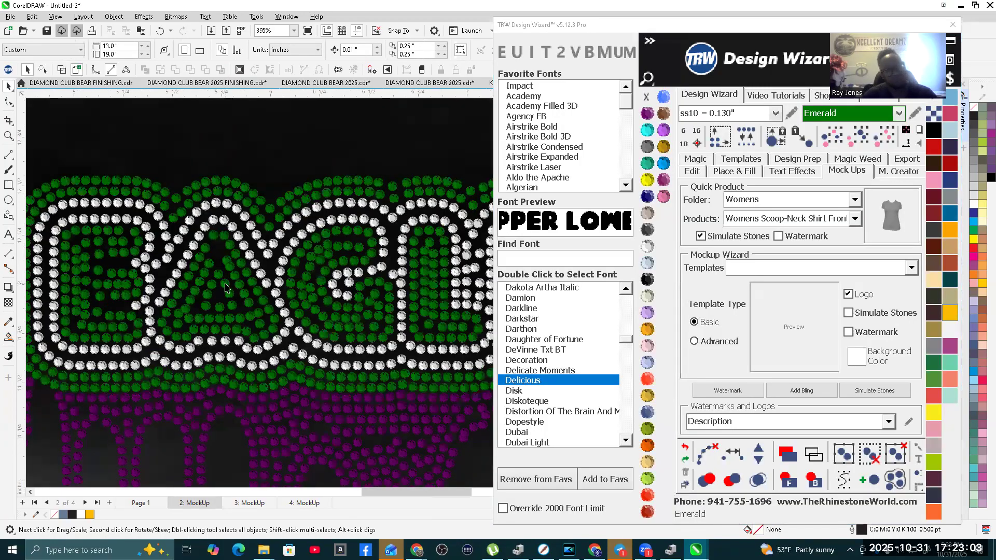
Step: Swap the stone colors on the mockup, making the lettering and outer border Crystal and the band between them Emerald
left_click(224, 240)
scroll(358, 312, "down", 1)
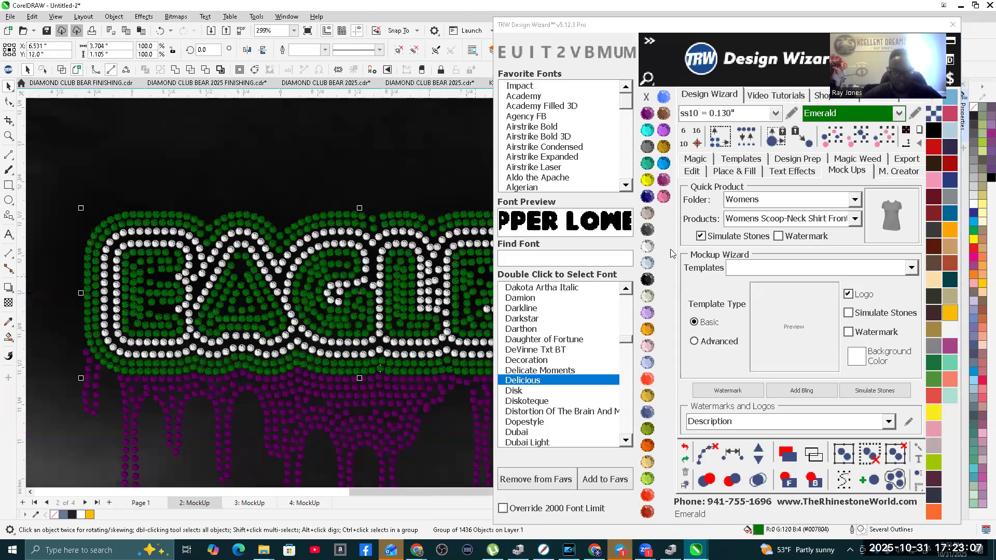
left_click(646, 248)
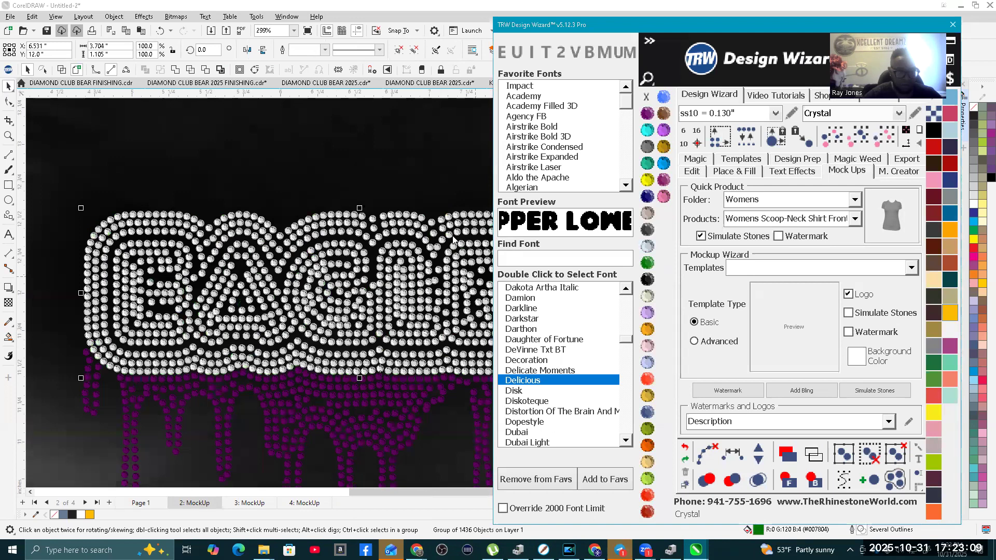
left_click(268, 253)
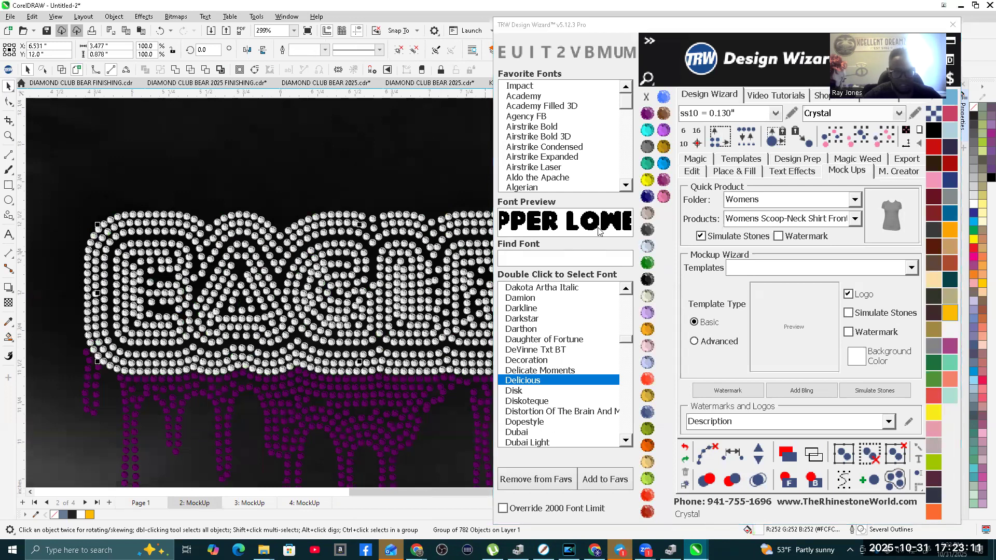
left_click(647, 264)
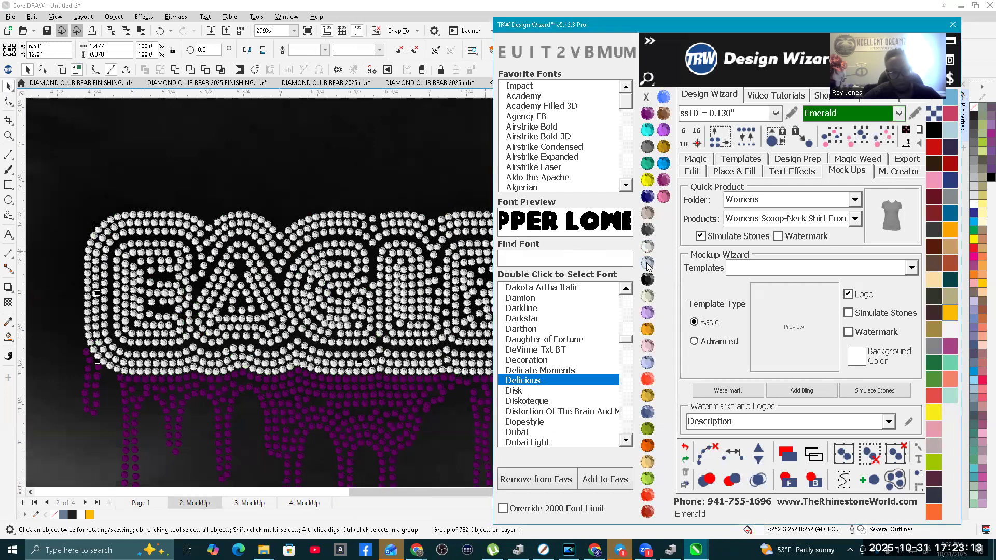
scroll(155, 306, "down", 2)
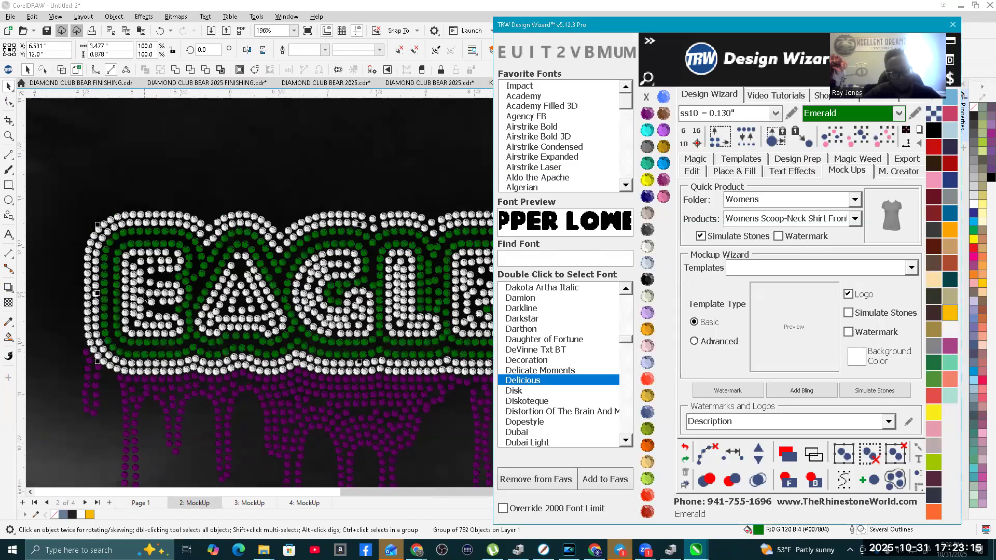
Step: Recolor the purple drip stones below the lettering Emerald
scroll(192, 274, "down", 1)
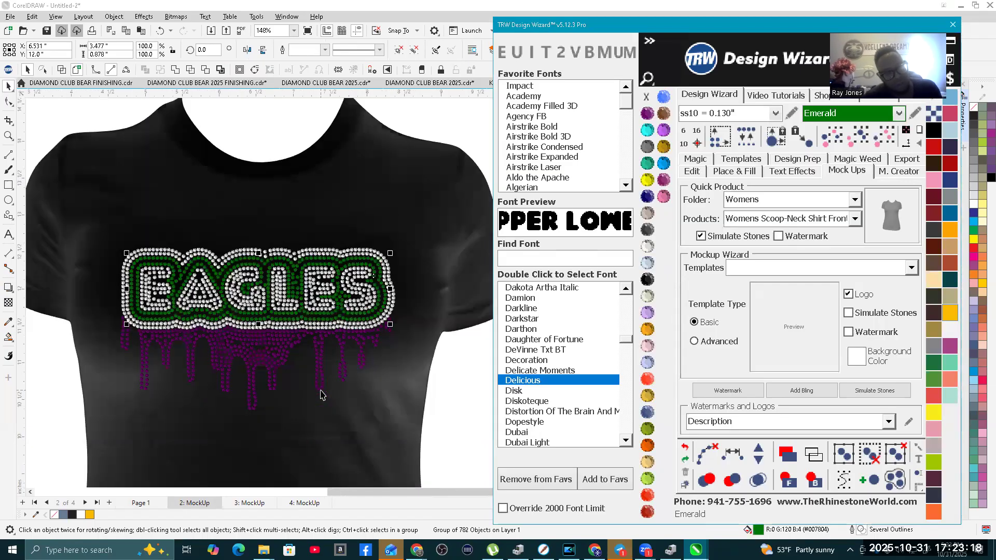
left_click(319, 343)
left_click(886, 136)
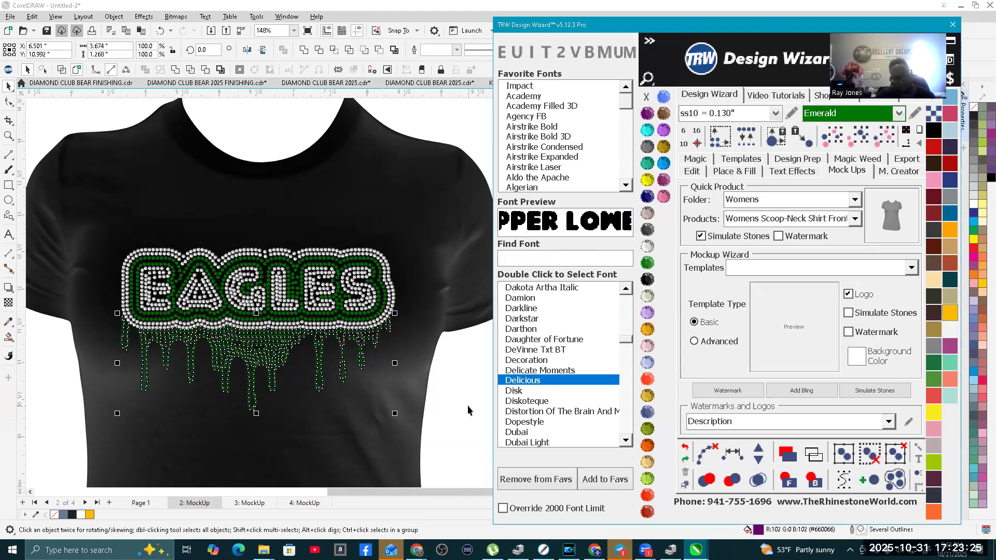
scroll(362, 310, "down", 2)
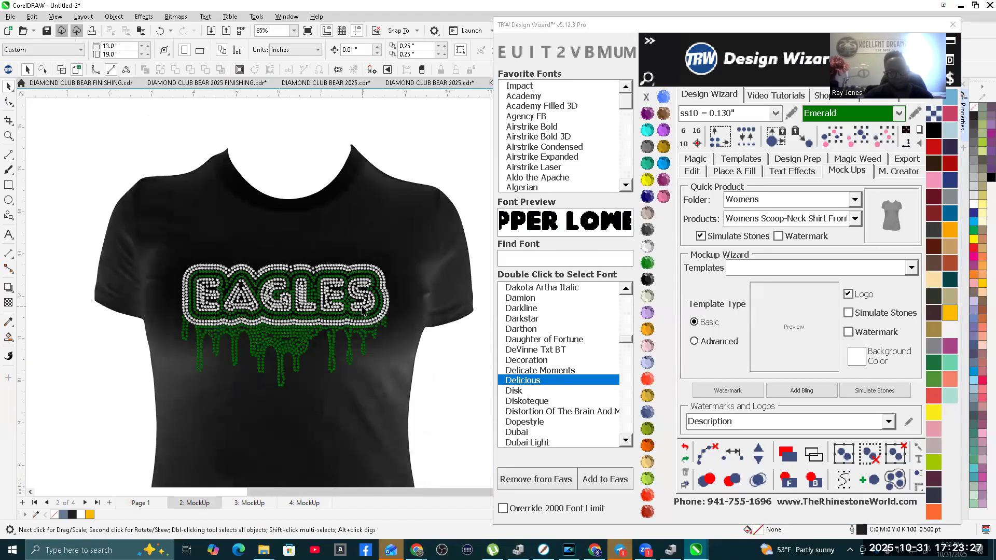
Step: Add a bling sparkle at the upper-left corner of the EAGLES border and scale it down to about 0.6 inches wide
scroll(362, 310, "down", 1)
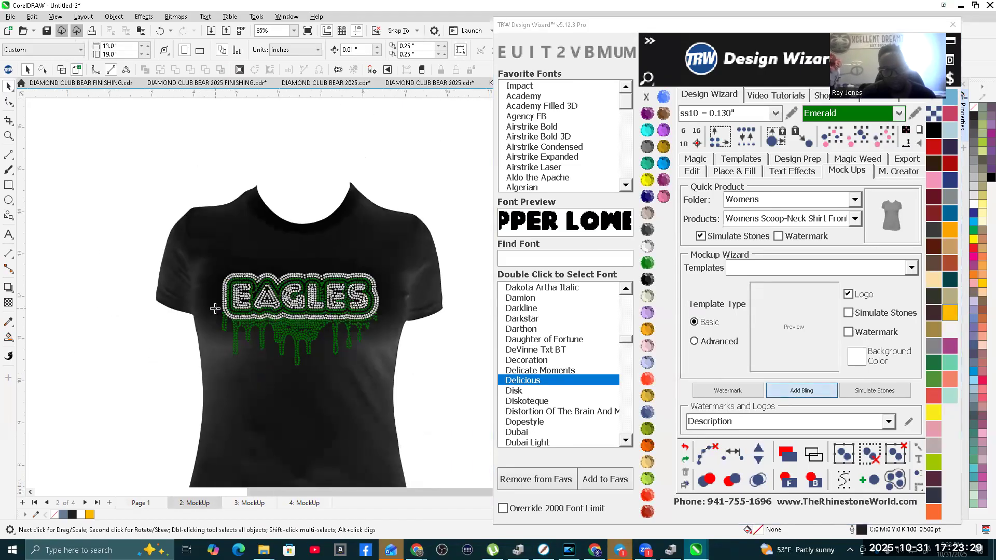
scroll(220, 269, "up", 3)
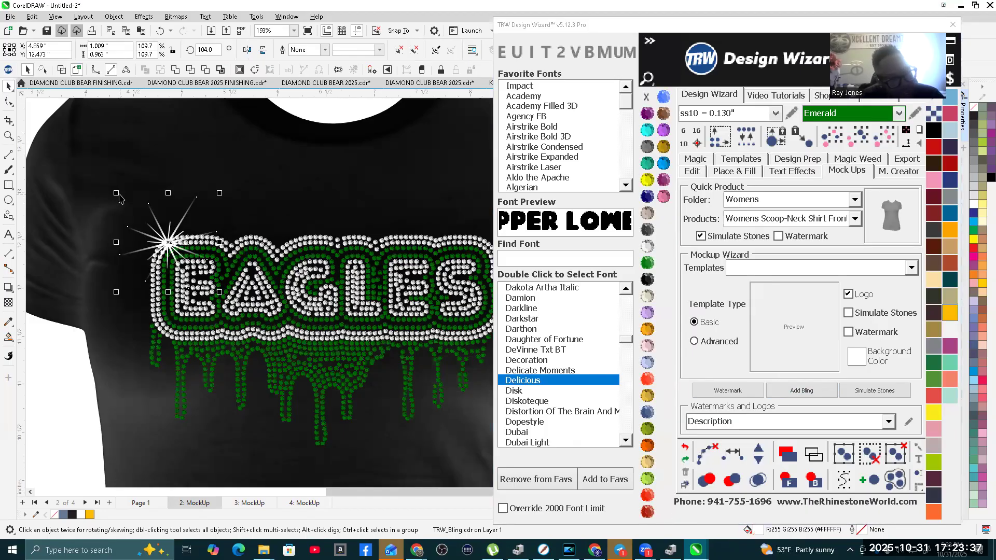
left_click_drag(115, 194, 129, 216)
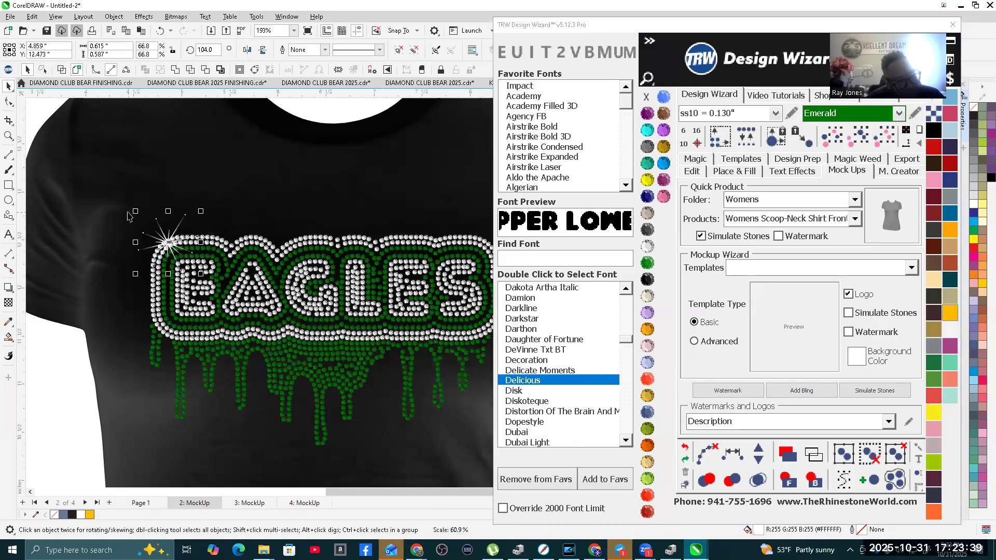
scroll(109, 259, "down", 1)
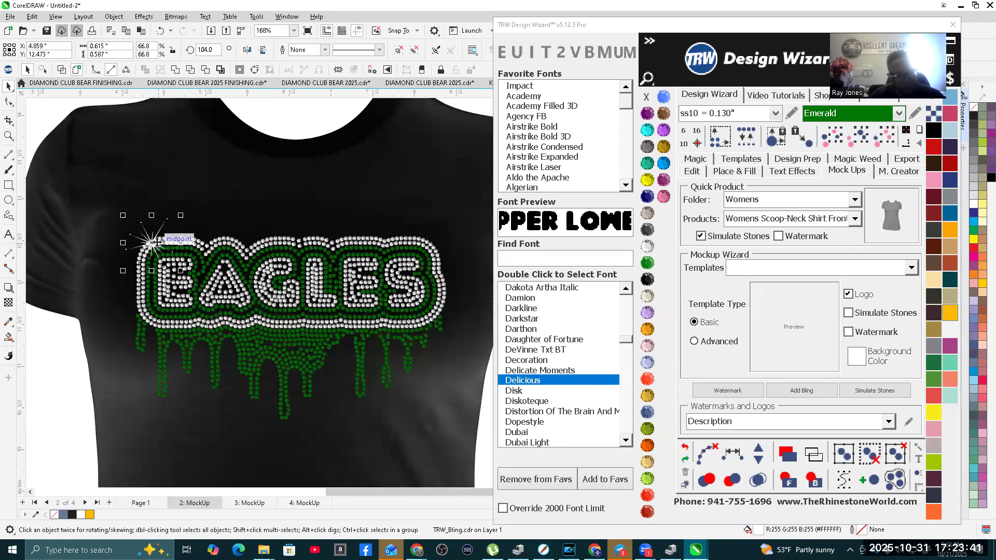
Step: Place copies of the sparkle across the EAGLES lettering, along the outer border and on the drips
left_click_drag(150, 243, 247, 257)
left_click_drag(203, 294, 222, 262)
key("space")
key("space")
key("space")
key("space")
key("space")
key("space")
key("space")
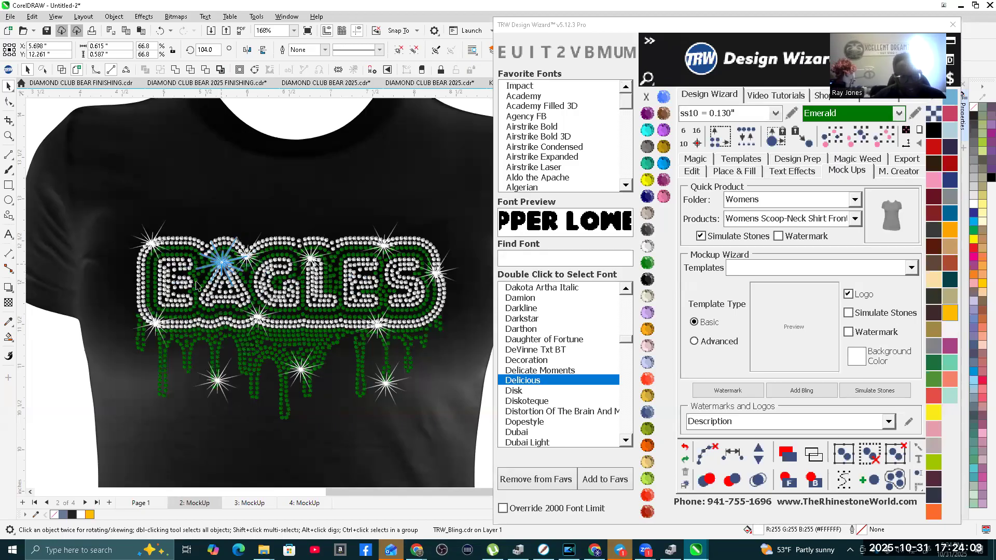
Step: Deselect the sparkle and close the Design Wizard window to review the finished shirt mockup
scroll(238, 195, "down", 3)
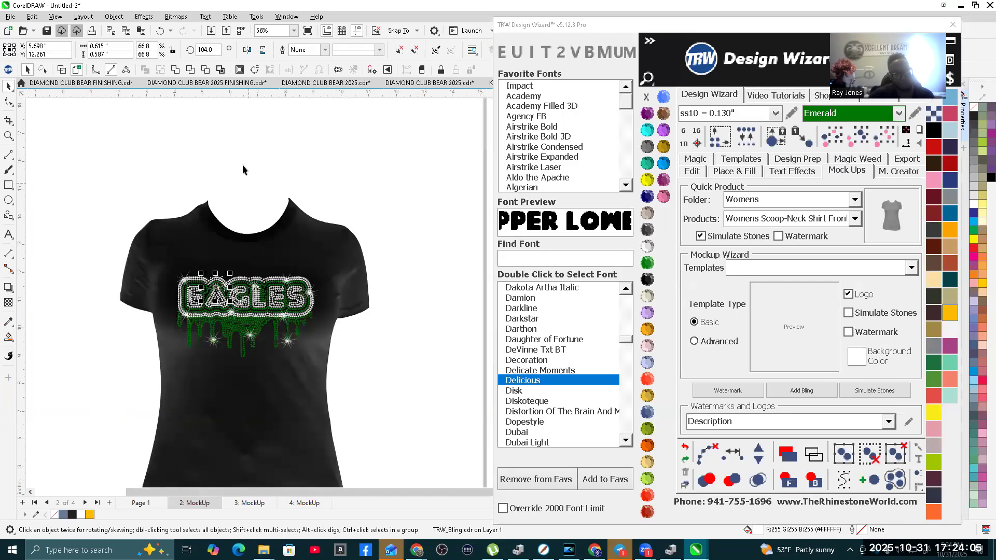
scroll(241, 164, "down", 1)
left_click(460, 107)
scroll(175, 277, "up", 1)
scroll(242, 273, "up", 3)
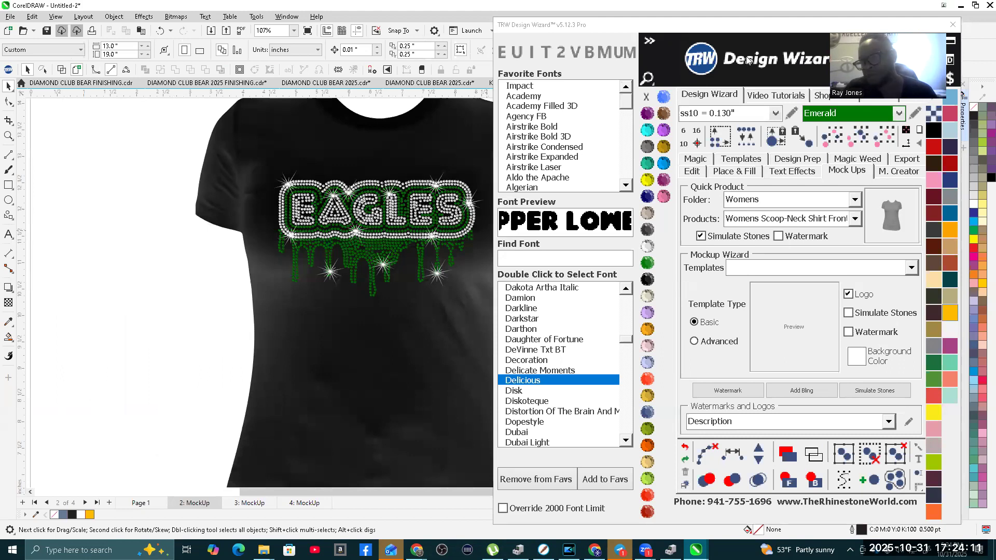
left_click(954, 24)
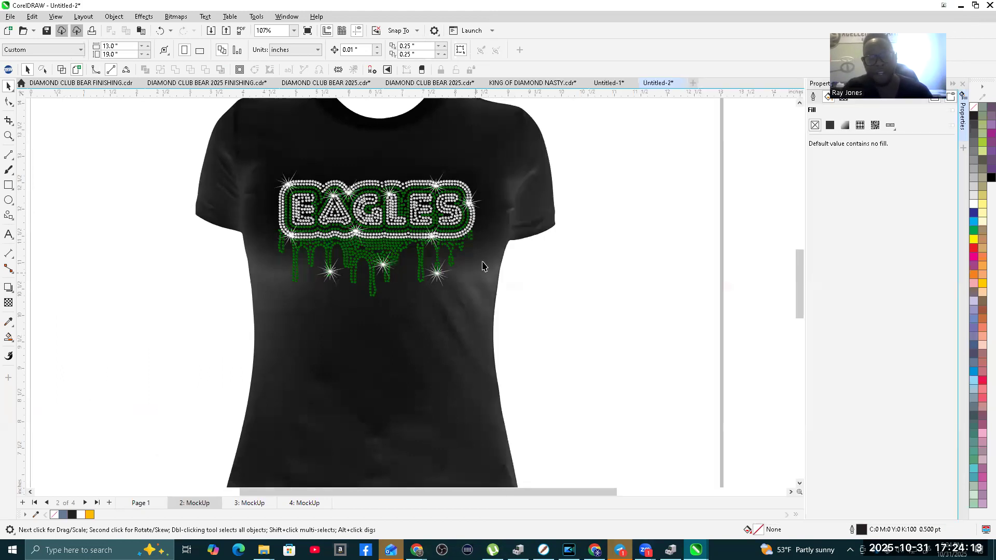
scroll(587, 158, "up", 2)
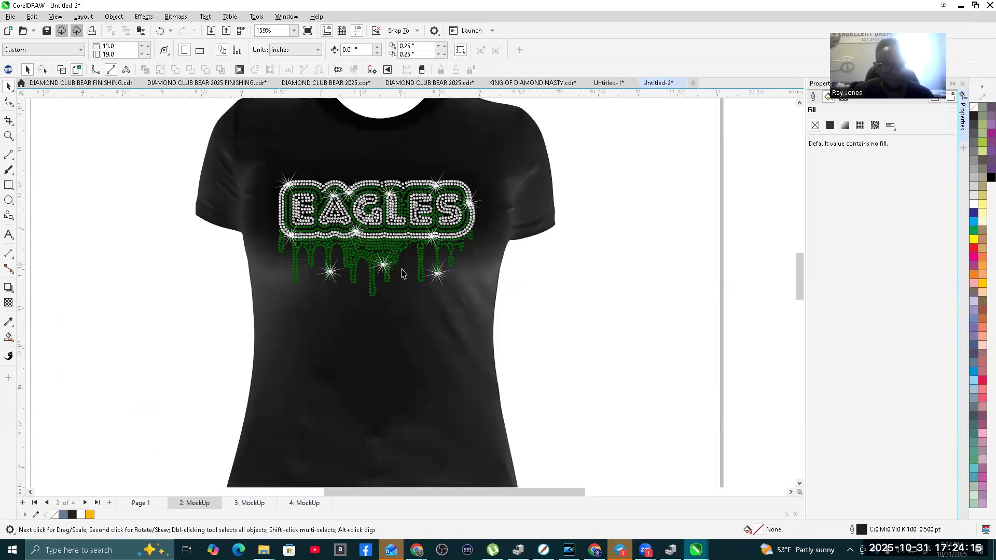
scroll(321, 408, "down", 2)
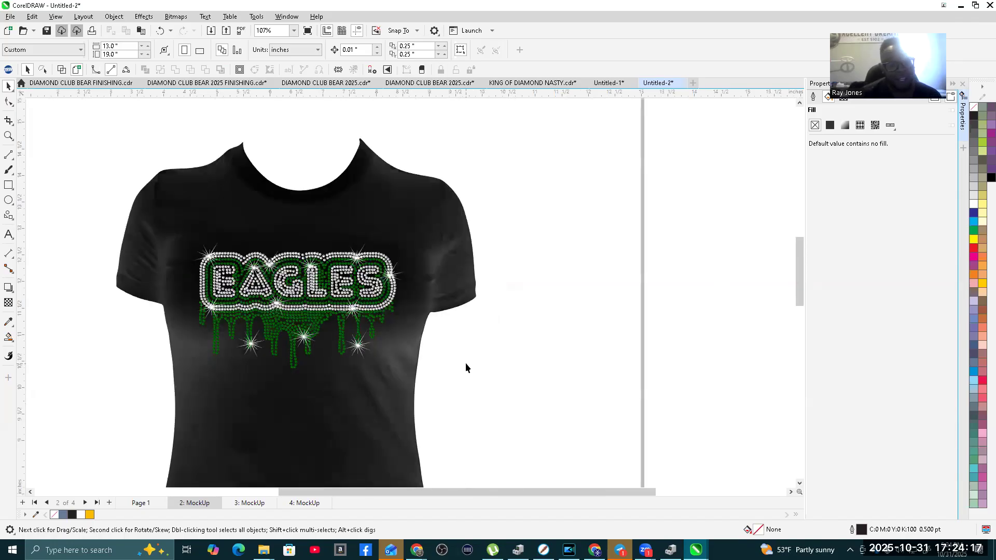